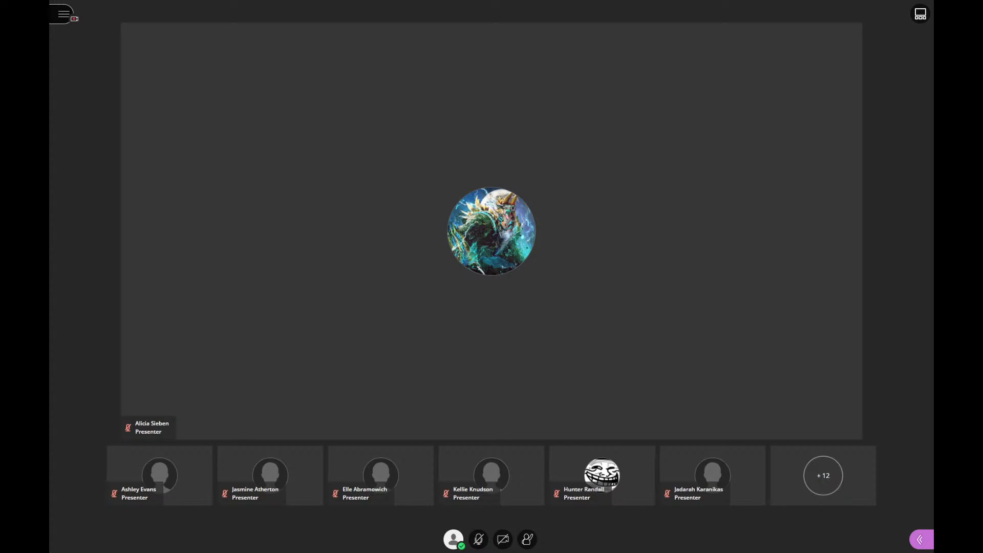
# - Turn on the microphone in the Collaborate session, and clear the chat panel and blank browser window away from the shared screen
pyautogui.click(920, 540)
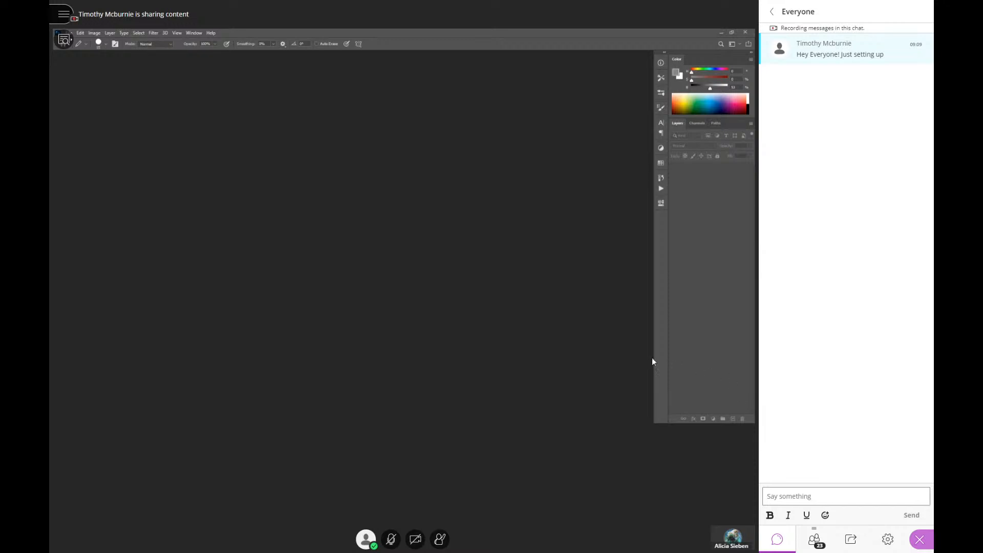
pyautogui.click(389, 543)
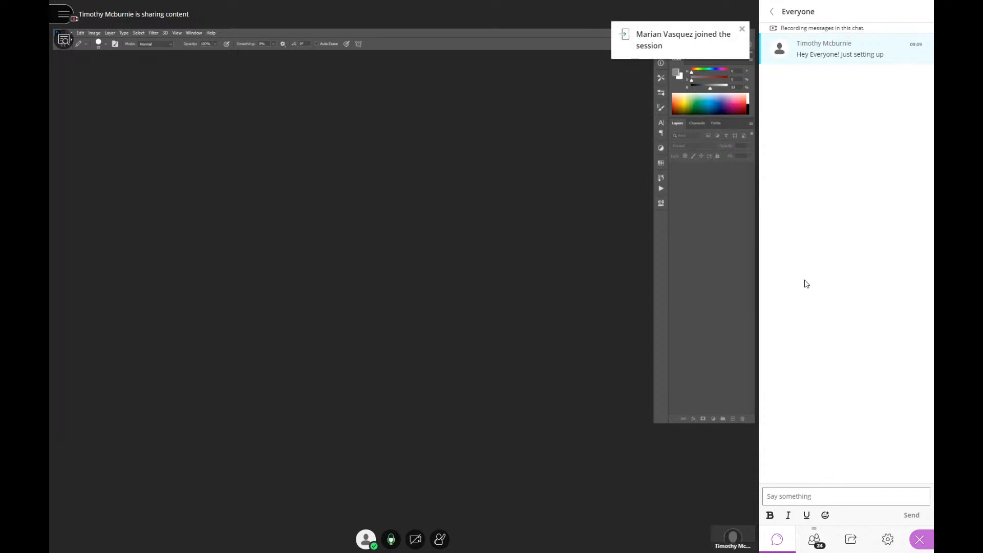
pyautogui.click(921, 541)
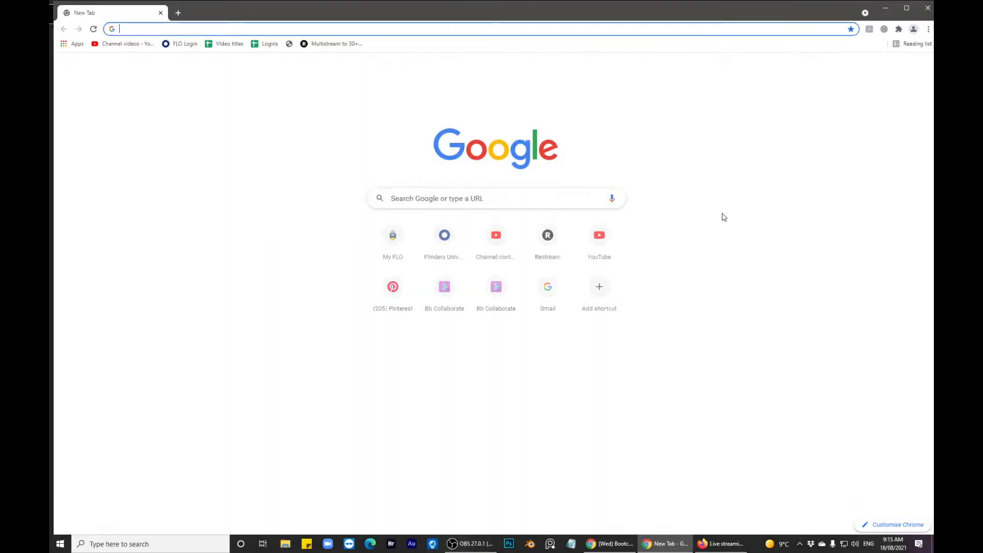
pyautogui.moveTo(510, 10); pyautogui.dragTo(934, 46)
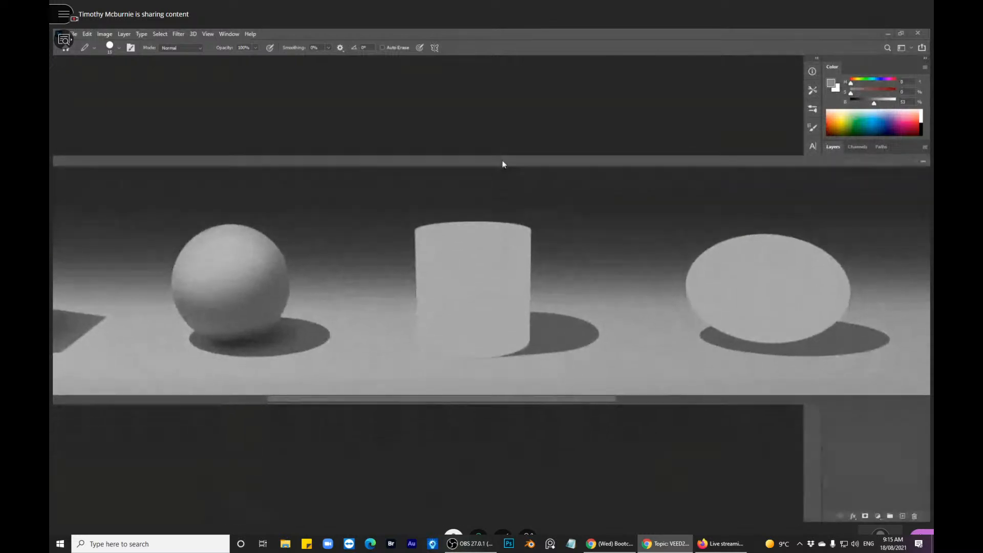
# - Shrink and reposition the Geoforms-Mixed_Template_Export.psd document window, and show it in full-screen mode framed on the shaded sphere
pyautogui.moveTo(884, 161); pyautogui.dragTo(668, 168)
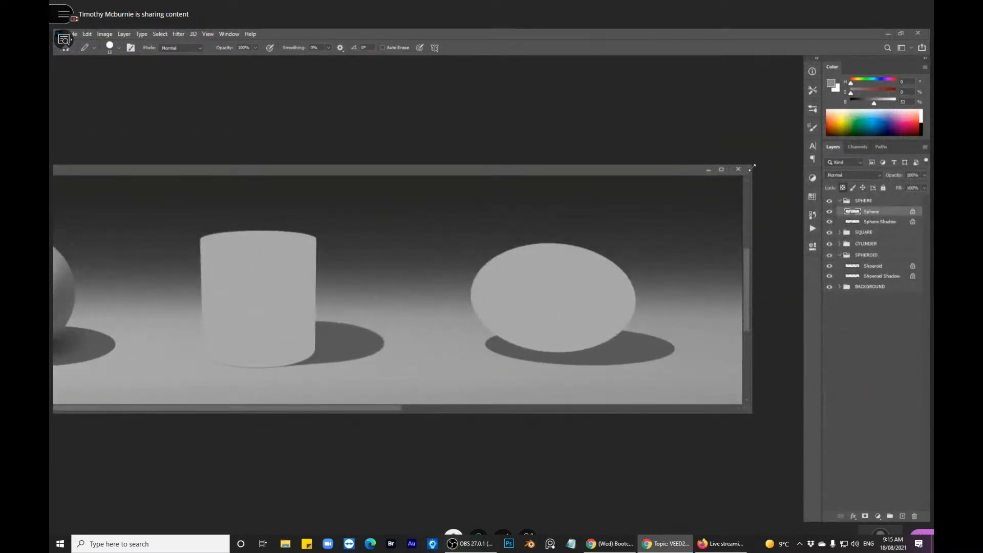
pyautogui.moveTo(750, 172); pyautogui.dragTo(208, 225)
pyautogui.moveTo(134, 229); pyautogui.dragTo(668, 90)
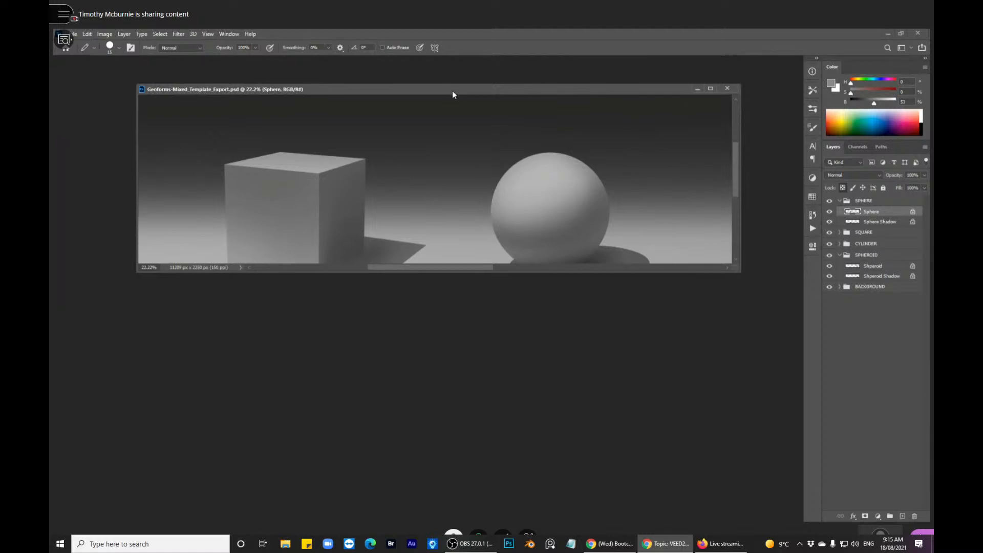
pyautogui.moveTo(453, 90); pyautogui.dragTo(453, 107)
pyautogui.press('f')
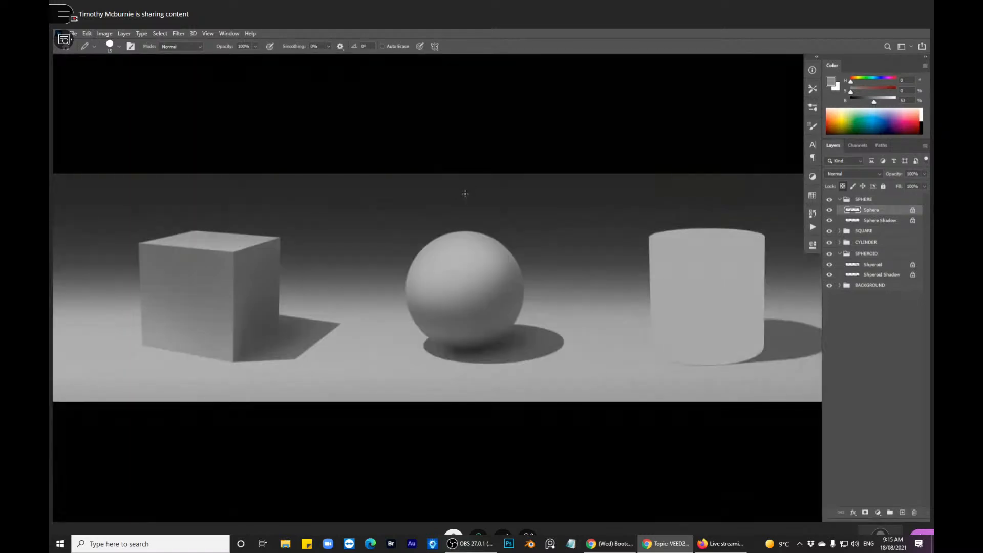
pyautogui.moveTo(451, 252); pyautogui.dragTo(365, 268)
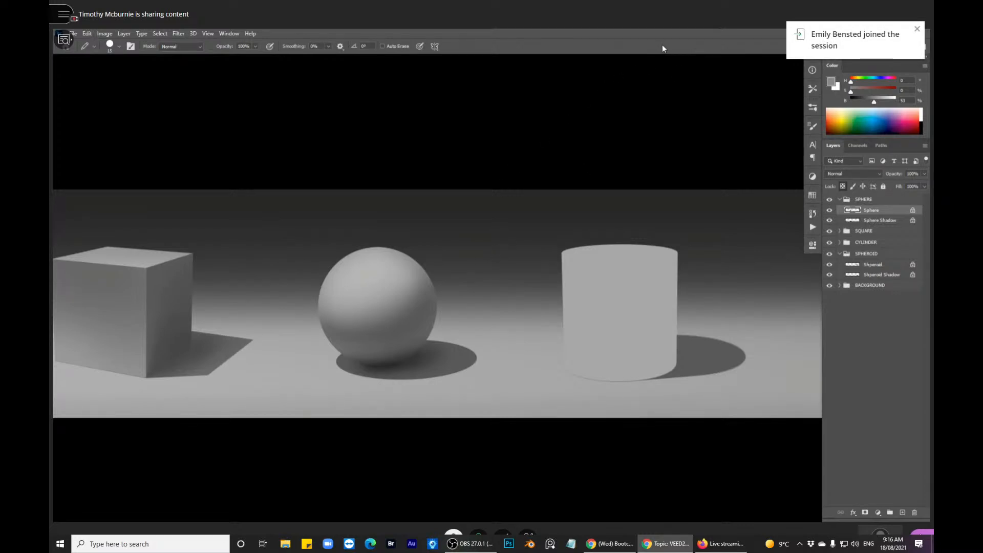
pyautogui.moveTo(416, 316); pyautogui.dragTo(480, 321)
pyautogui.scroll(3, 506, 312)
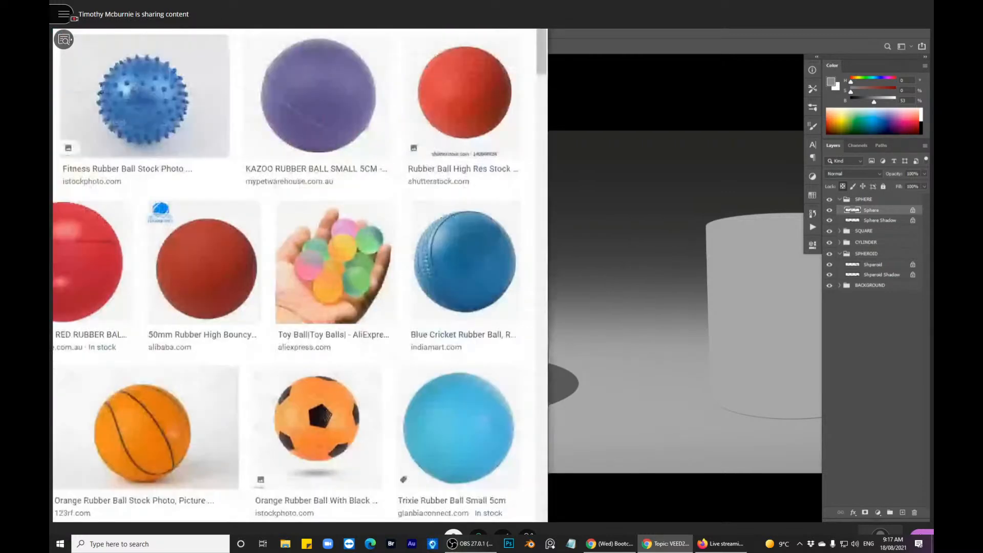
# - Bring the "rubber ball" image search results into view and look through the photos for matte and glossy rubber surface references
pyautogui.moveTo(655, 31); pyautogui.dragTo(658, 88)
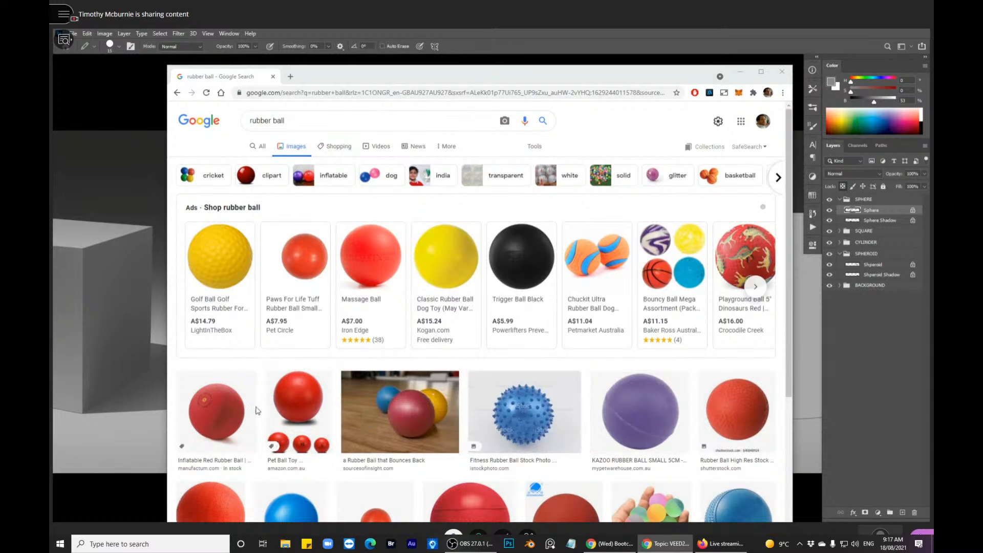
pyautogui.scroll(-3, 295, 405)
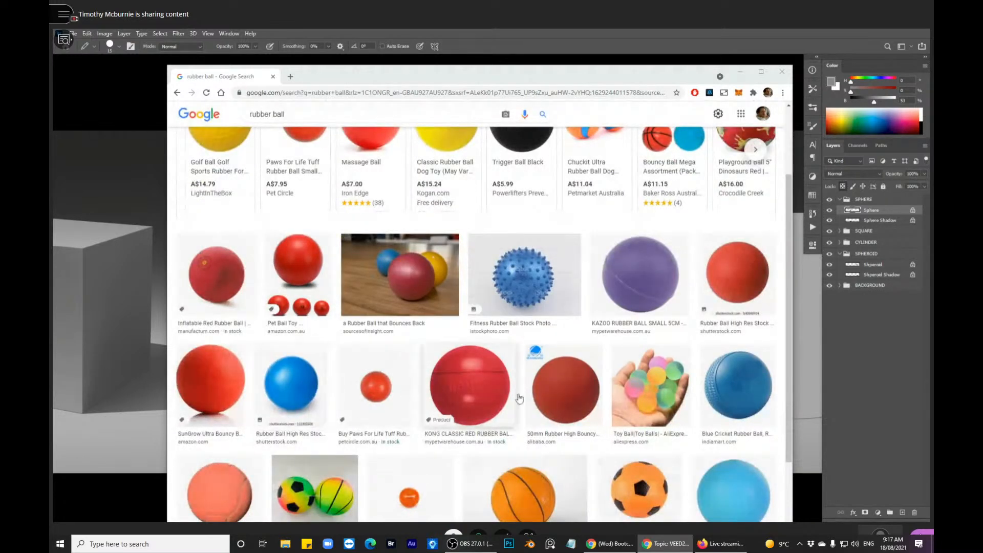
pyautogui.scroll(-3, 556, 387)
pyautogui.scroll(-3, 557, 385)
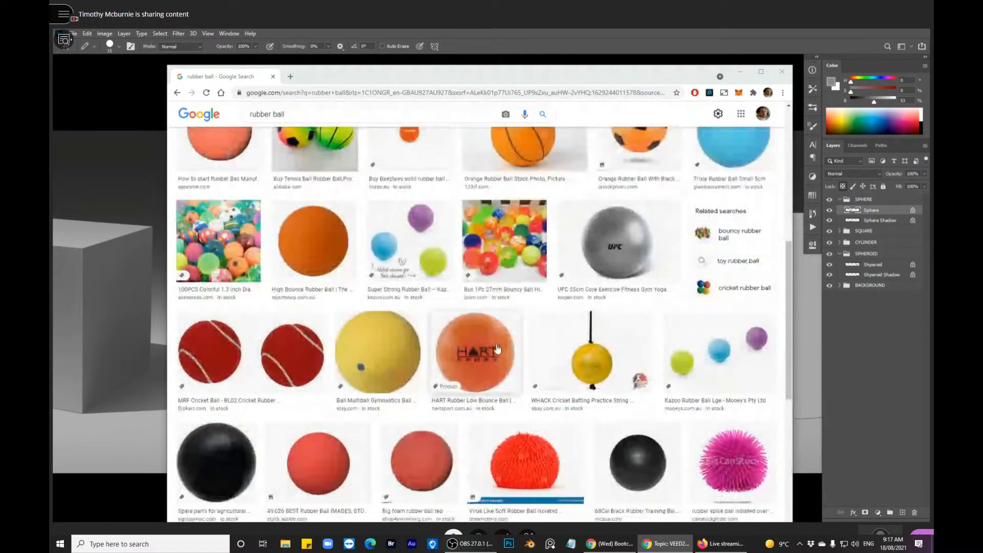
pyautogui.scroll(1, 375, 365)
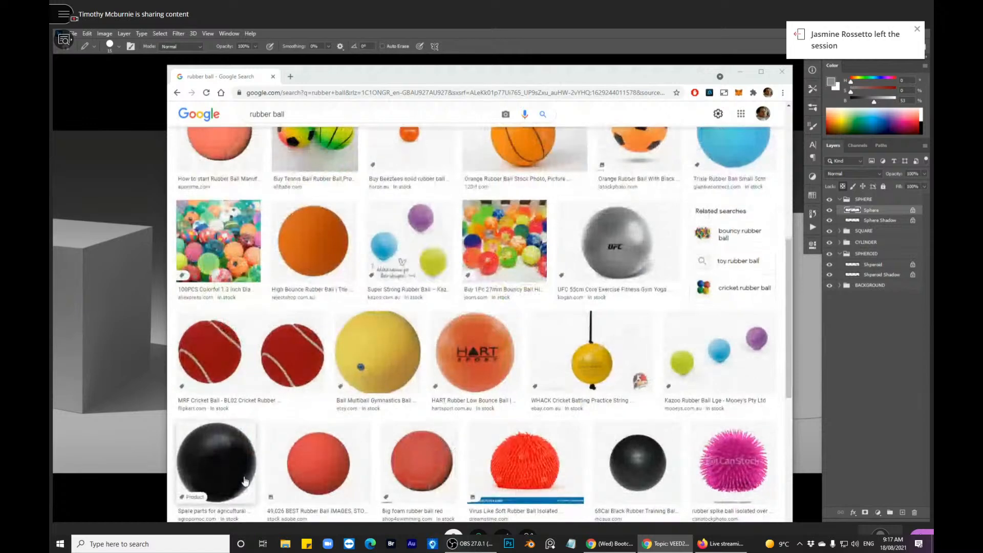
pyautogui.scroll(4, 529, 396)
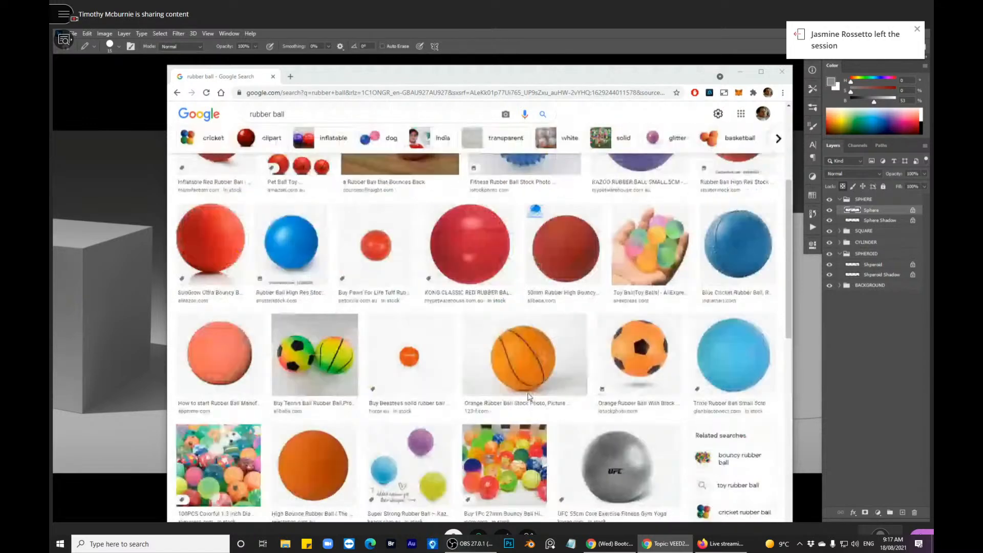
pyautogui.scroll(5, 529, 395)
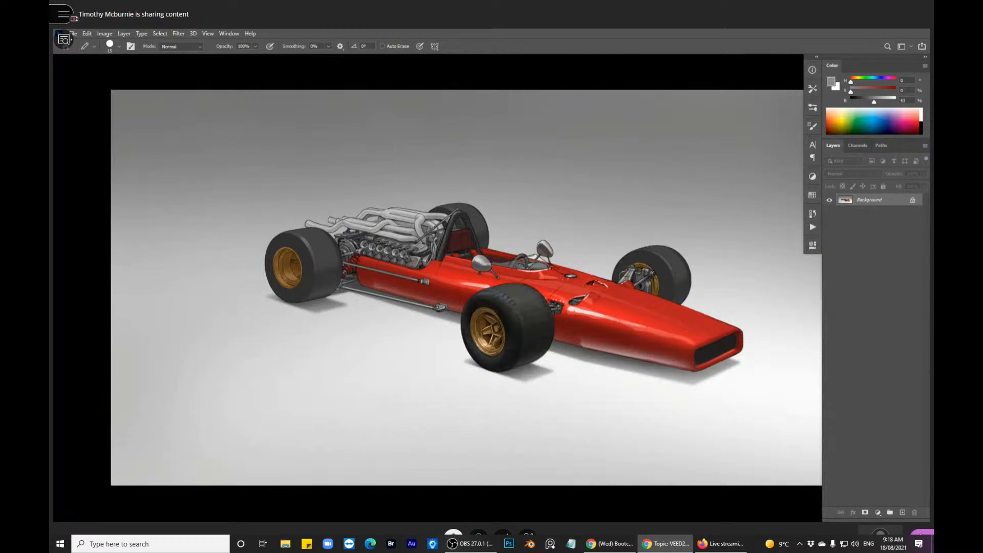
# - Examine the rubber shading on the red race car's front tyres, comparing the tread and sidewall of the near tyre with the far one
pyautogui.scroll(5, 523, 307)
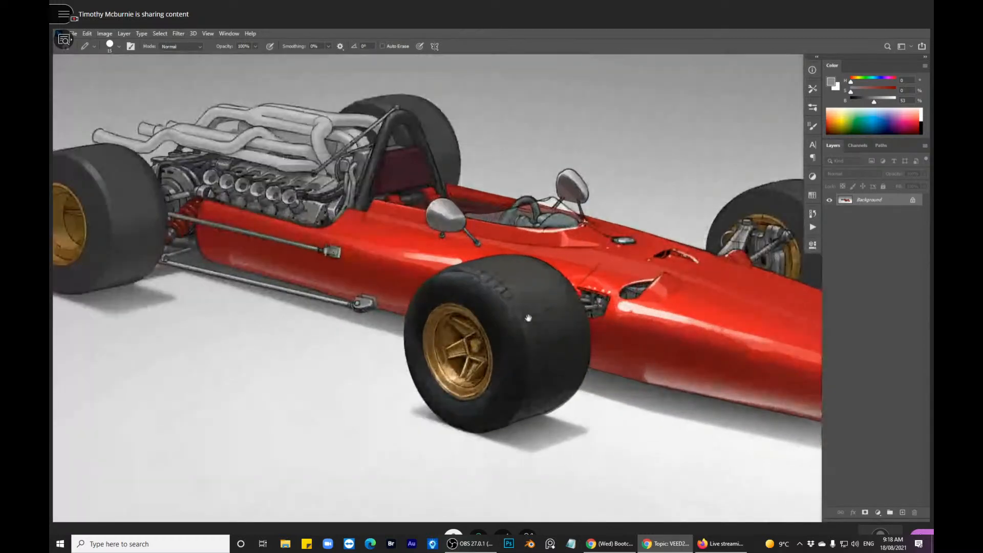
pyautogui.moveTo(529, 318); pyautogui.dragTo(533, 307)
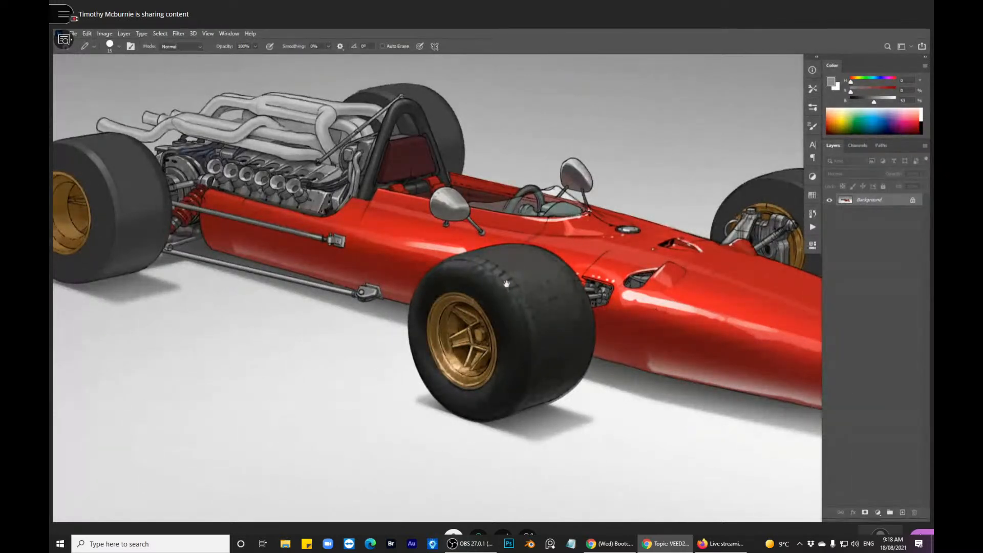
pyautogui.moveTo(507, 285); pyautogui.dragTo(358, 319)
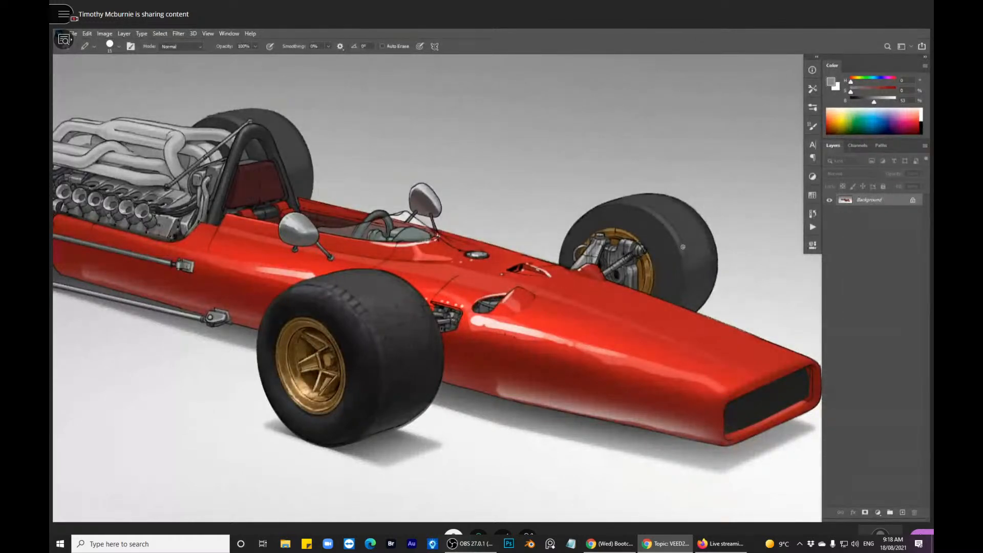
pyautogui.moveTo(687, 262); pyautogui.dragTo(689, 268)
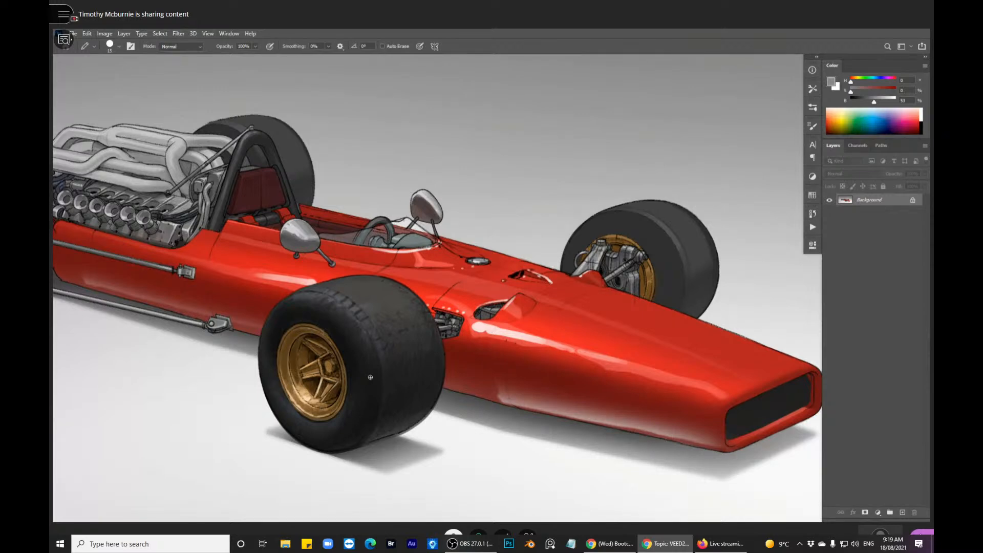
pyautogui.moveTo(419, 324)
pyautogui.mouseDown()
pyautogui.moveTo(423, 333)
pyautogui.moveTo(564, 257)
pyautogui.mouseUp()
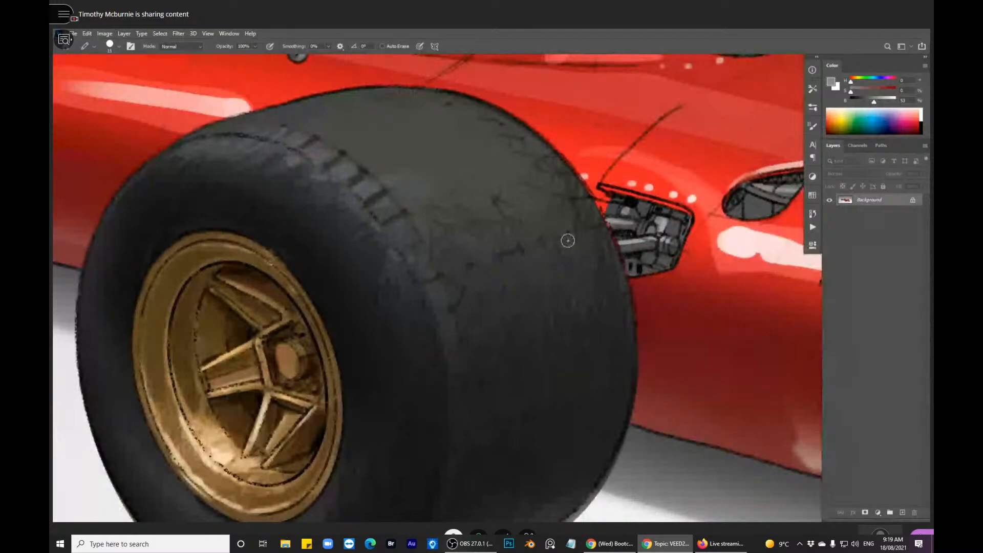
pyautogui.moveTo(384, 279); pyautogui.dragTo(451, 270)
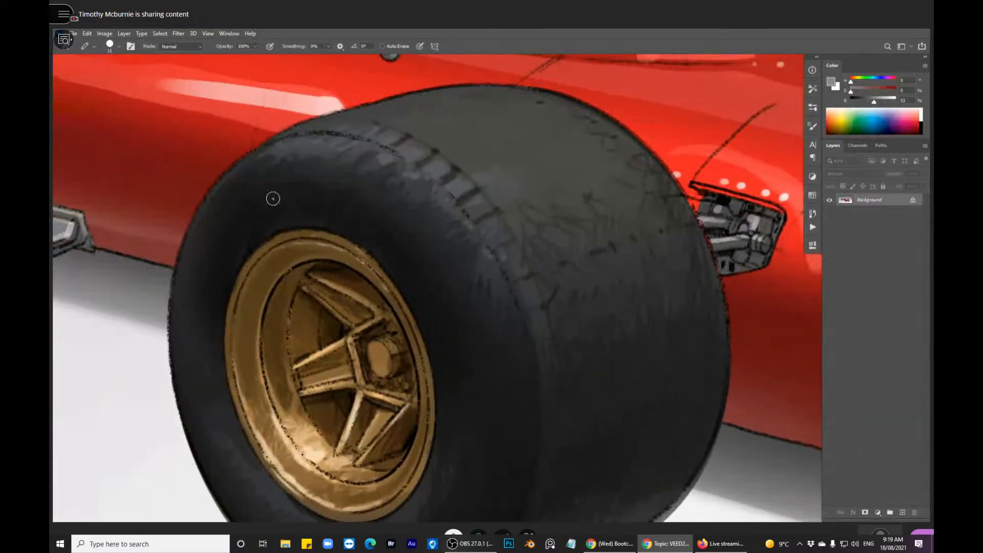
pyautogui.moveTo(526, 301)
pyautogui.mouseDown()
pyautogui.moveTo(568, 261)
pyautogui.moveTo(570, 213)
pyautogui.mouseUp()
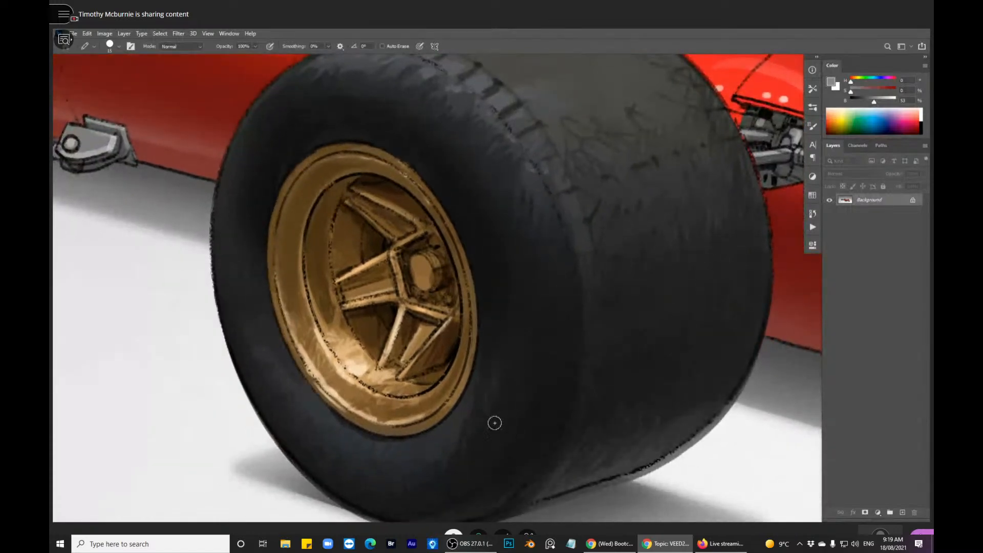
pyautogui.moveTo(606, 304)
pyautogui.mouseDown()
pyautogui.moveTo(561, 360)
pyautogui.moveTo(564, 348)
pyautogui.mouseUp()
pyautogui.keyDown('alt'); pyautogui.click(560, 360); pyautogui.keyUp('alt')
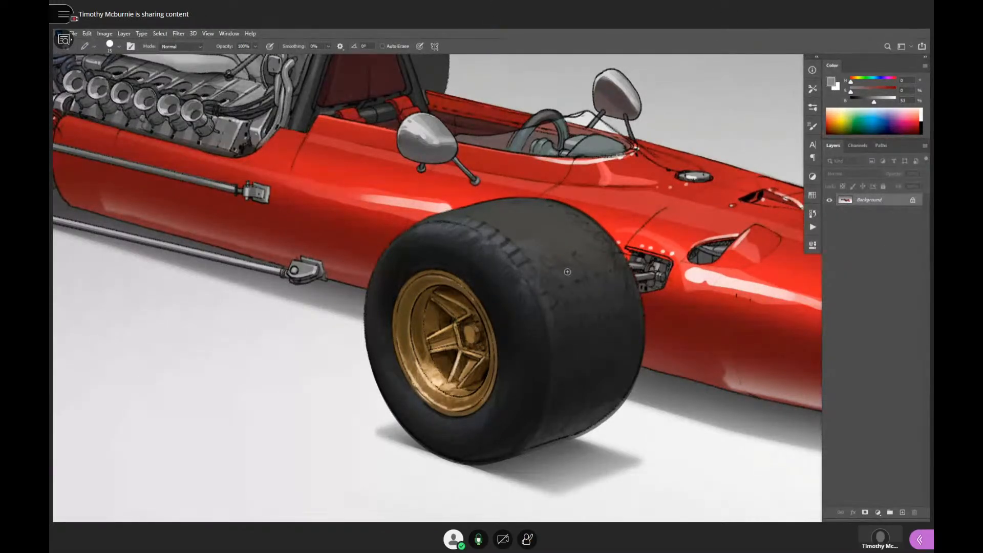
# - Frame the race car's near front wheel and mute the microphone in the Collaborate session
pyautogui.moveTo(572, 279); pyautogui.dragTo(571, 282)
pyautogui.scroll(5, 584, 304)
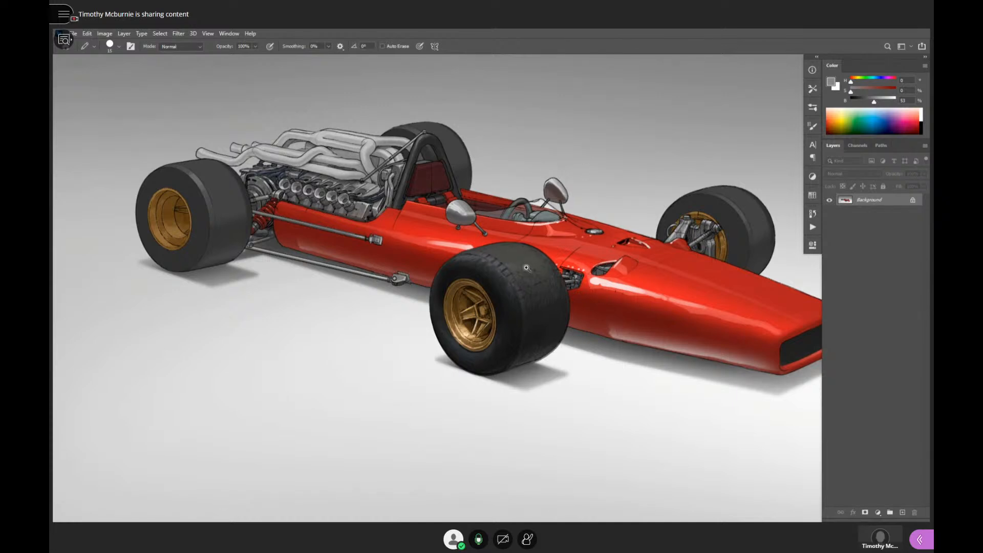
pyautogui.scroll(2, 522, 284)
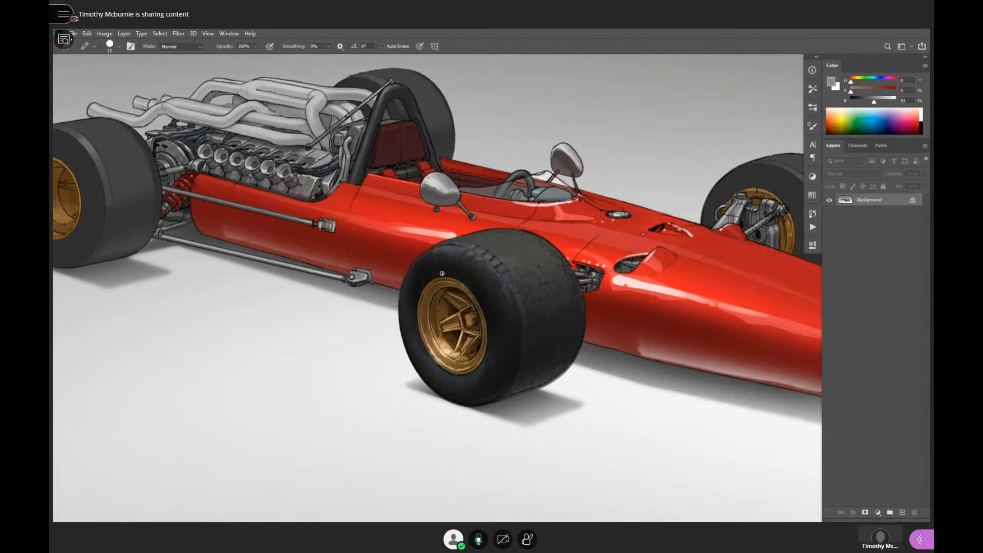
pyautogui.click(479, 540)
# - Inspect the soft highlights and worn tread texture on the near front tyre of the race car
pyautogui.scroll(6, 552, 289)
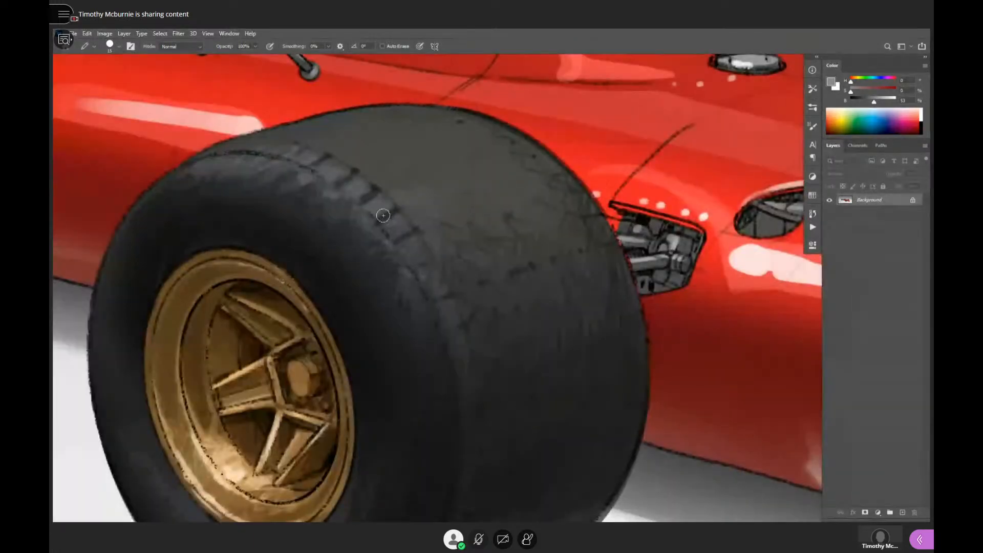
pyautogui.scroll(-8, 591, 264)
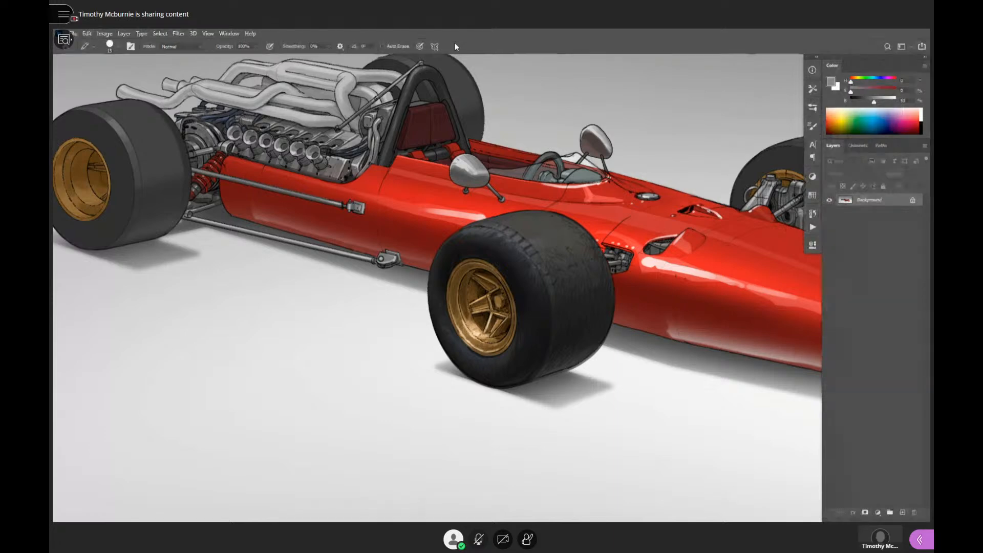
pyautogui.scroll(8, 517, 268)
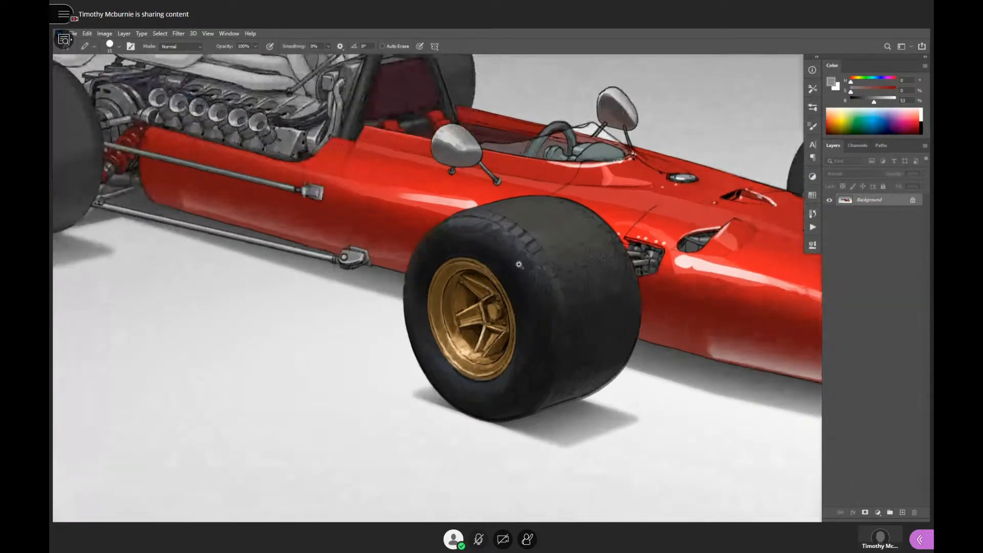
pyautogui.moveTo(517, 266); pyautogui.dragTo(468, 265)
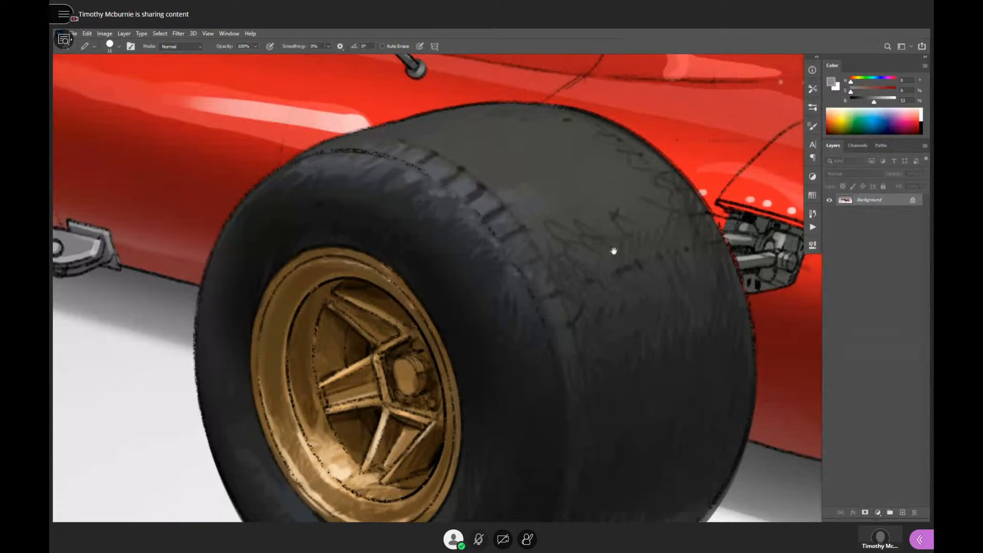
pyautogui.scroll(-2, 612, 254)
pyautogui.scroll(-3, 624, 269)
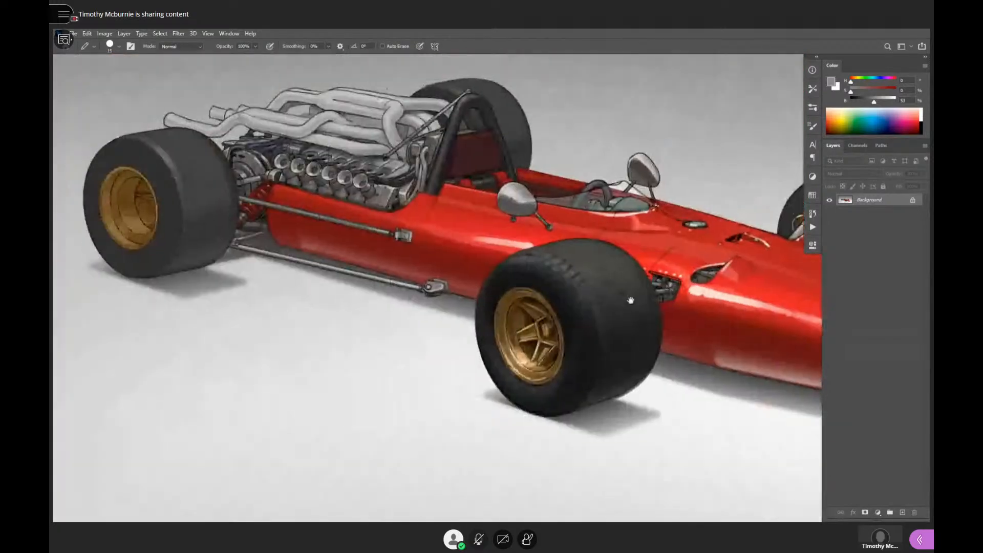
# - Check the shading of the far front tyre and return the race car image from full-screen to a windowed document view
pyautogui.moveTo(651, 289); pyautogui.dragTo(447, 309)
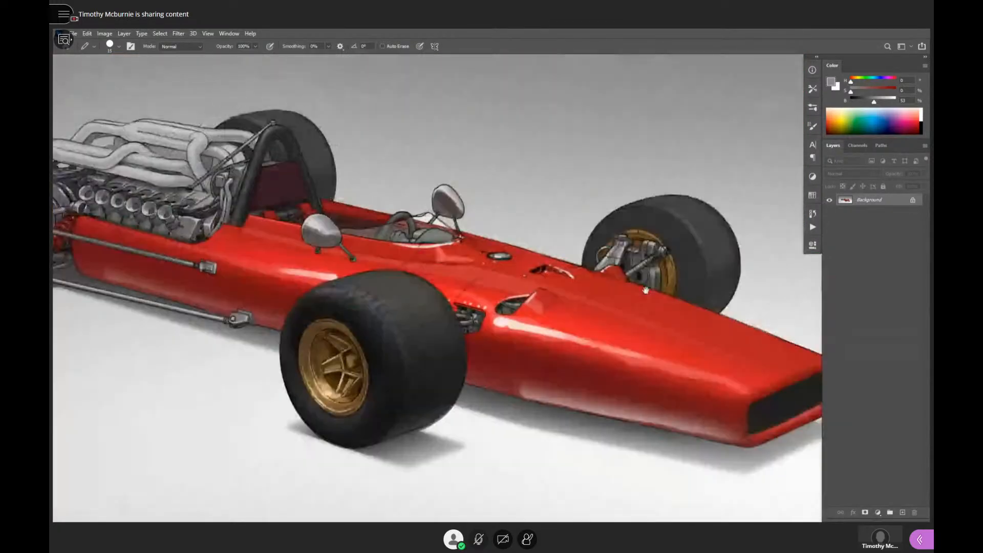
pyautogui.moveTo(687, 292); pyautogui.dragTo(587, 304)
pyautogui.scroll(3, 659, 270)
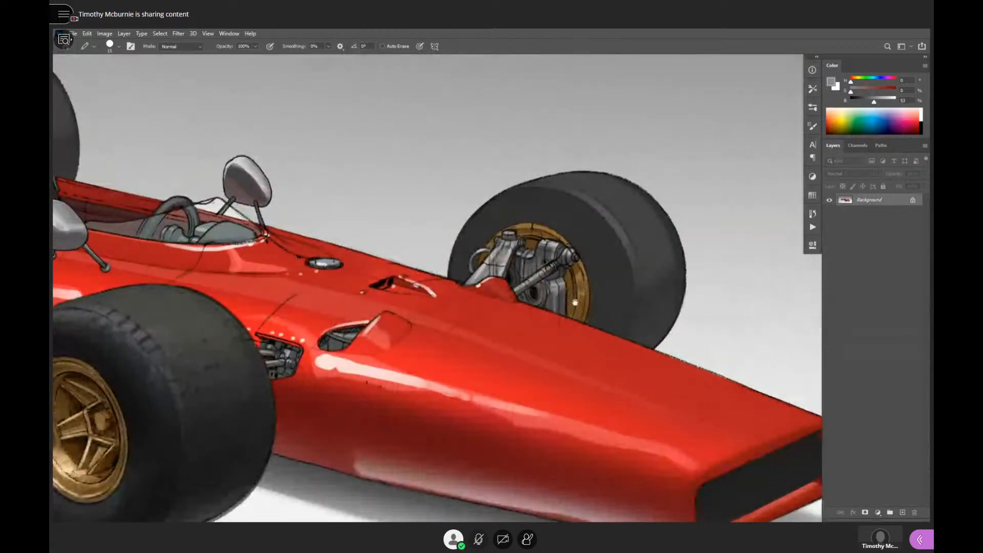
pyautogui.scroll(-5, 622, 295)
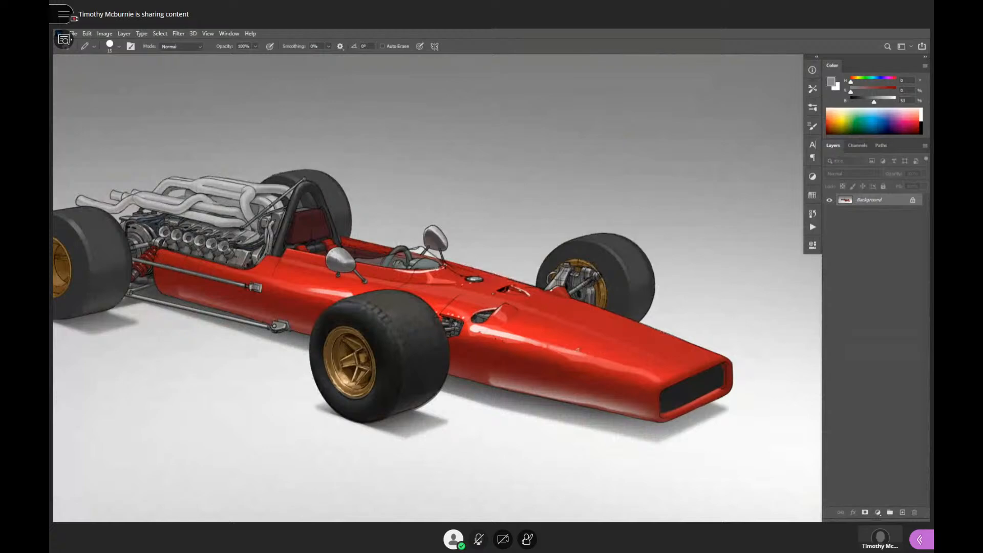
pyautogui.press('f')
pyautogui.press('f')
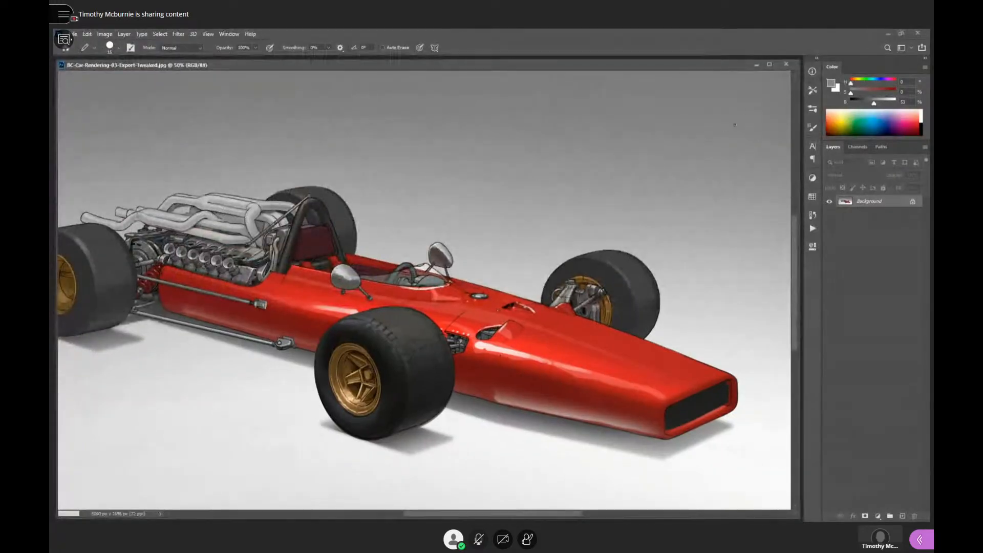
# - Close the race car JPEG and show the geometric forms template full screen, framed on the sphere
pyautogui.click(787, 63)
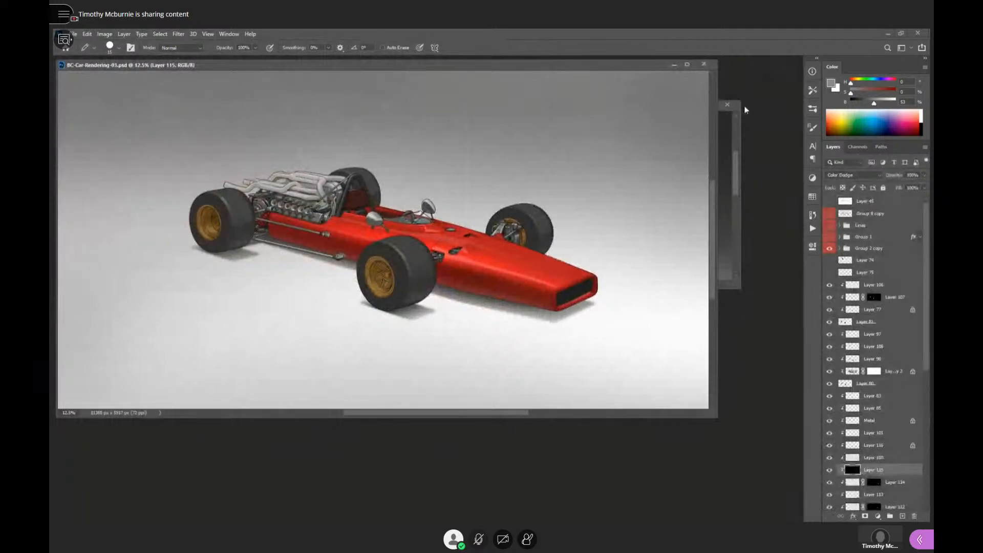
pyautogui.click(726, 127)
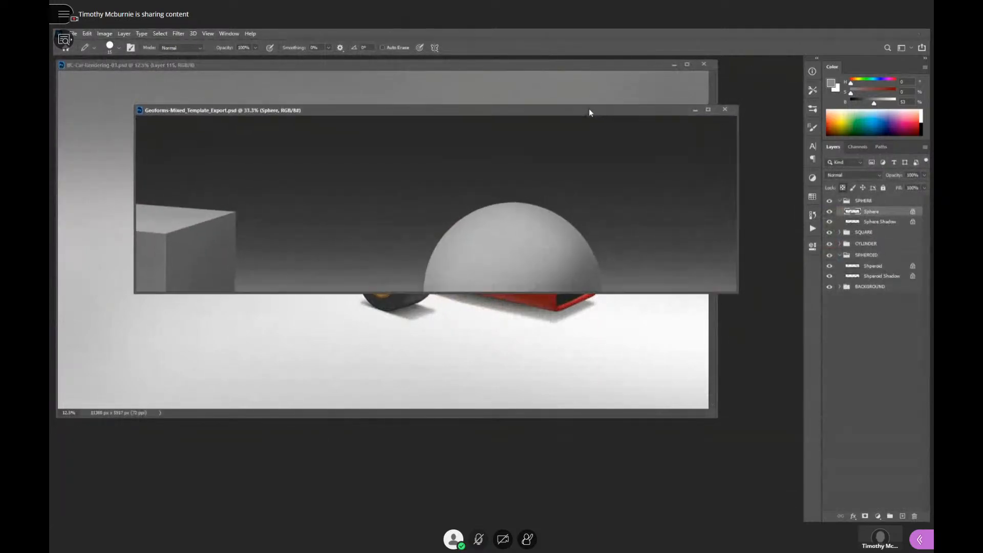
pyautogui.doubleClick(589, 108)
pyautogui.moveTo(424, 292); pyautogui.dragTo(501, 281)
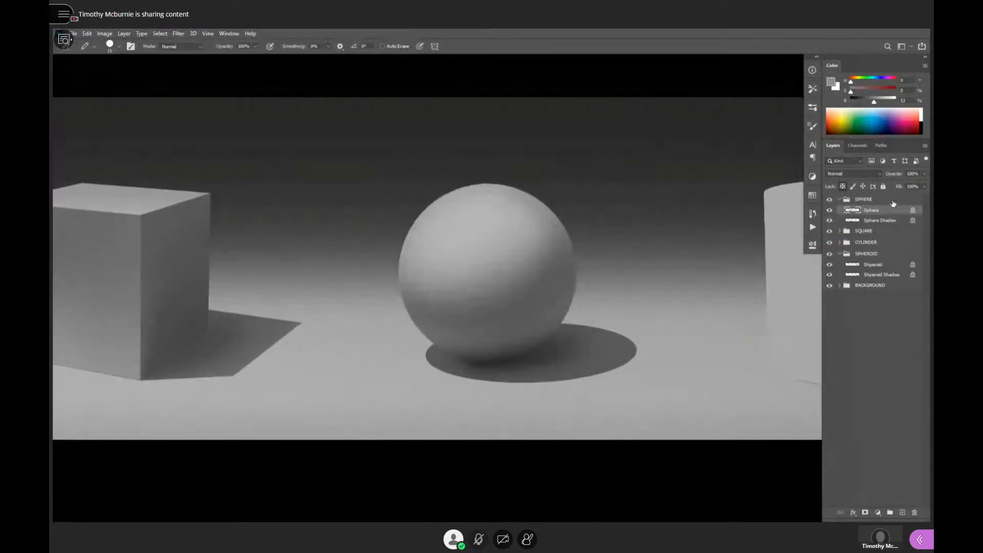
# - Confirm which layer holds the sphere and fill it with a dark grey of 20% brightness, keeping the Sphere layer active
pyautogui.click(830, 211)
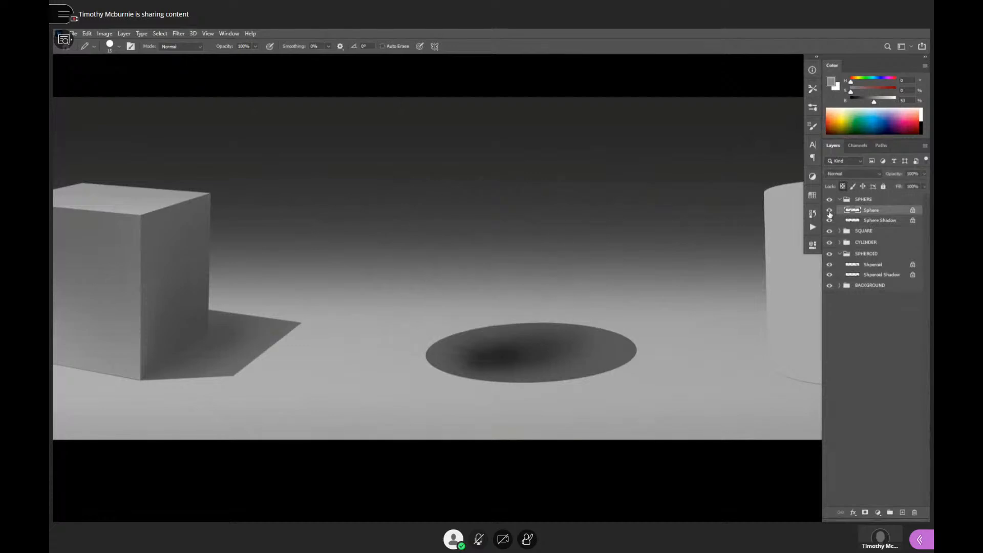
pyautogui.click(829, 211)
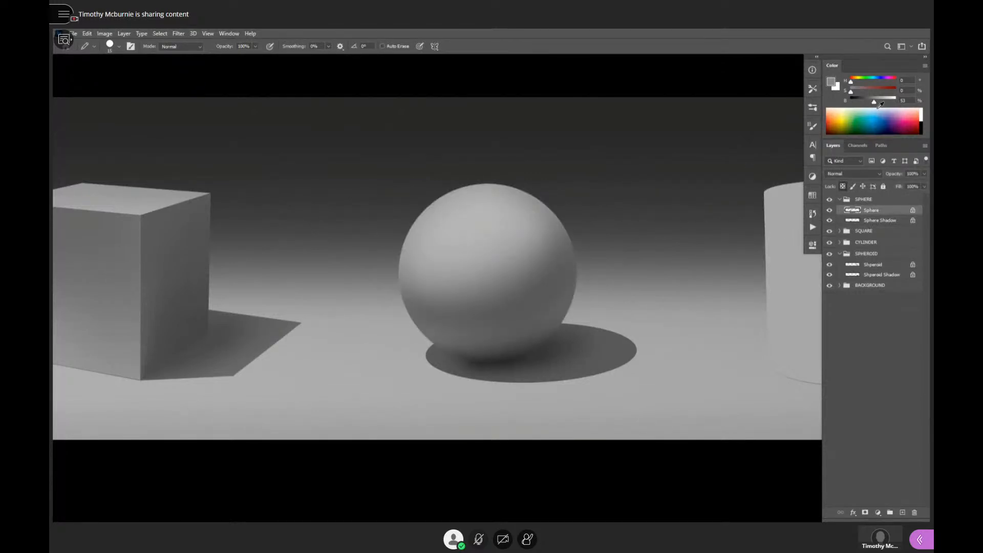
pyautogui.moveTo(874, 102); pyautogui.dragTo(860, 107)
pyautogui.hotkey('alt', 'BackSpace')
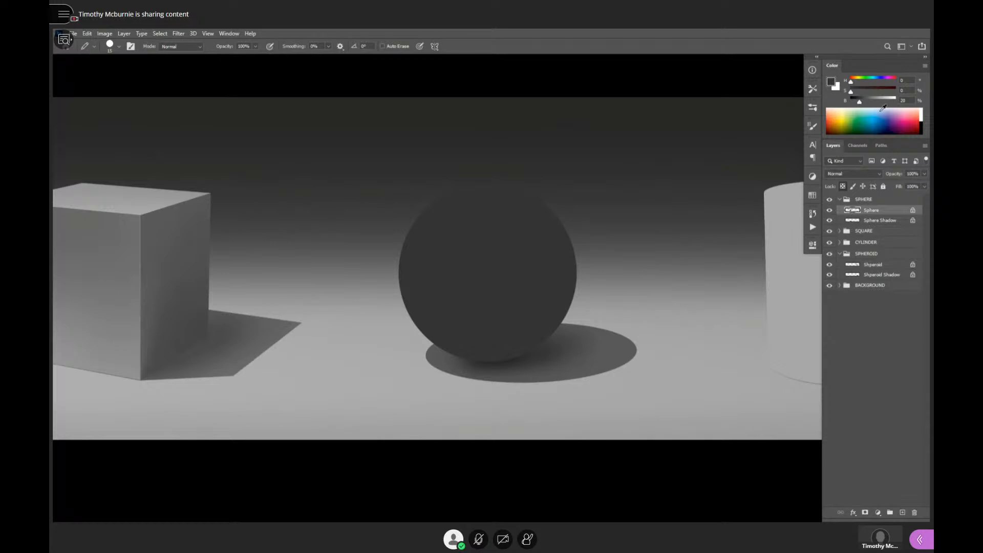
pyautogui.click(878, 222)
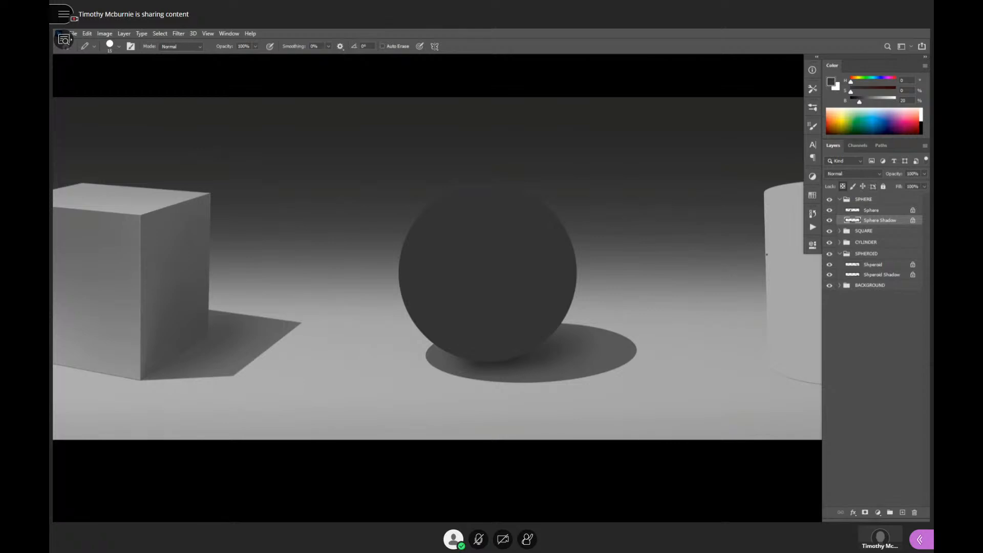
pyautogui.click(869, 211)
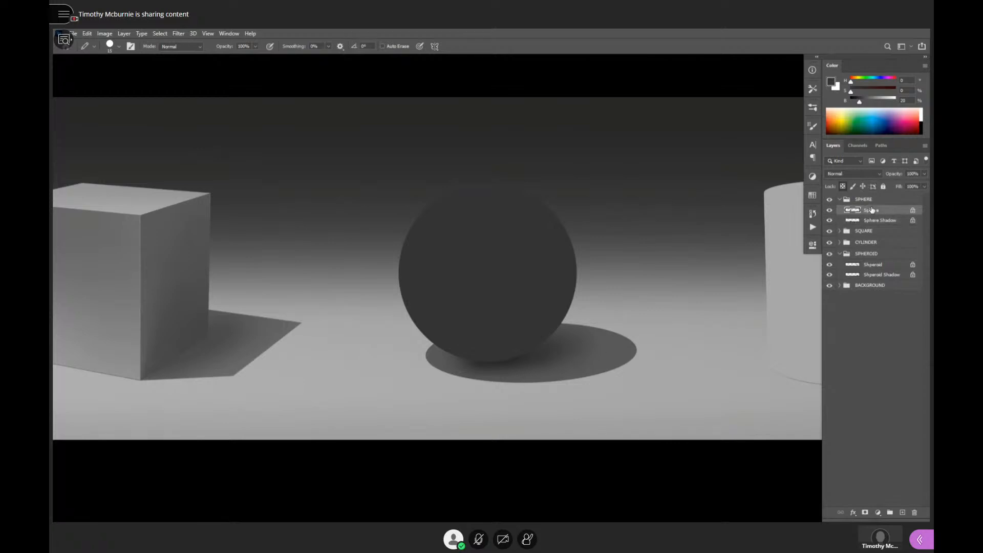
# - Shade the lower half of the sphere with a soft 300 px brush in a darker grey of 10% brightness
pyautogui.moveTo(858, 104); pyautogui.dragTo(856, 104)
pyautogui.hotkey('shift', 'b')
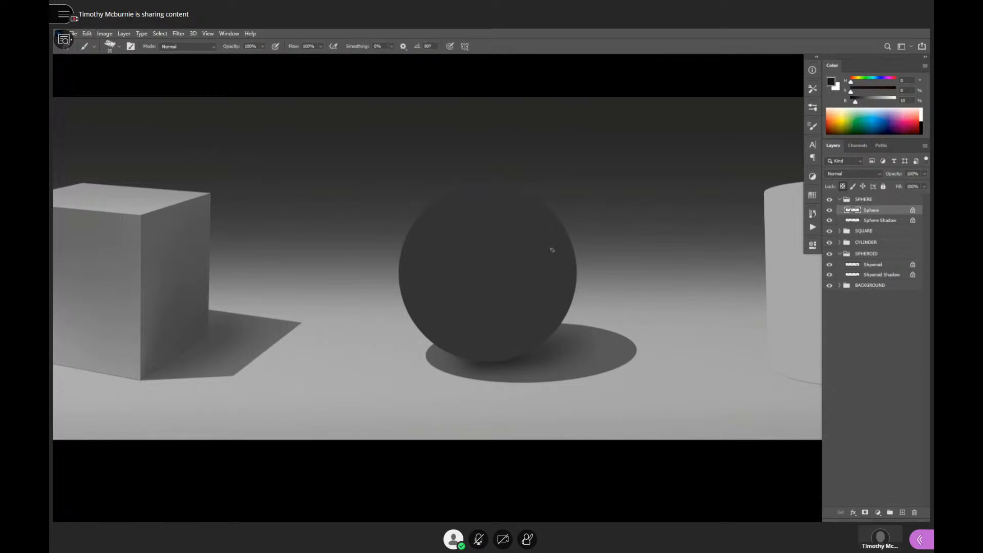
pyautogui.press('.')
pyautogui.press('.')
pyautogui.press(']')
pyautogui.press(']')
pyautogui.press(']')
pyautogui.press(']')
pyautogui.press(']')
pyautogui.press(']')
pyautogui.press(']')
pyautogui.moveTo(573, 256)
pyautogui.mouseDown()
pyautogui.moveTo(429, 324)
pyautogui.moveTo(586, 262)
pyautogui.moveTo(503, 331)
pyautogui.moveTo(456, 343)
pyautogui.moveTo(542, 324)
pyautogui.moveTo(487, 365)
pyautogui.moveTo(547, 335)
pyautogui.moveTo(508, 362)
pyautogui.moveTo(596, 253)
pyautogui.moveTo(591, 229)
pyautogui.moveTo(580, 251)
pyautogui.moveTo(522, 298)
pyautogui.moveTo(462, 317)
pyautogui.moveTo(409, 314)
pyautogui.moveTo(514, 313)
pyautogui.moveTo(591, 254)
pyautogui.moveTo(519, 311)
pyautogui.moveTo(424, 318)
pyautogui.moveTo(500, 314)
pyautogui.moveTo(612, 213)
pyautogui.mouseUp()
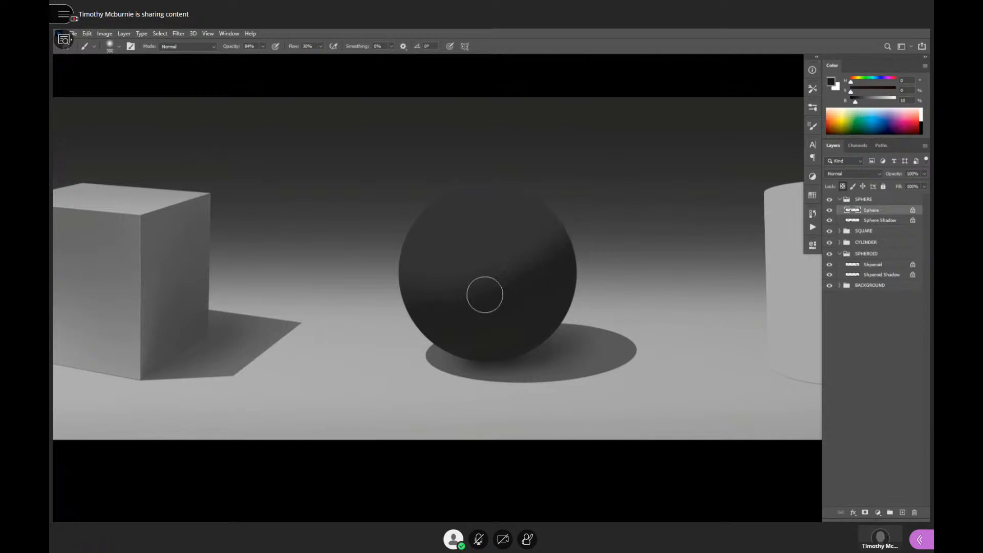
# - Enlarge the soft brush to 700 px and smooth the transition into the core shadow diagonally across the sphere
pyautogui.press(']')
pyautogui.press(']')
pyautogui.press(']')
pyautogui.press('[')
pyautogui.press('[')
pyautogui.press(']')
pyautogui.press(']')
pyautogui.press(']')
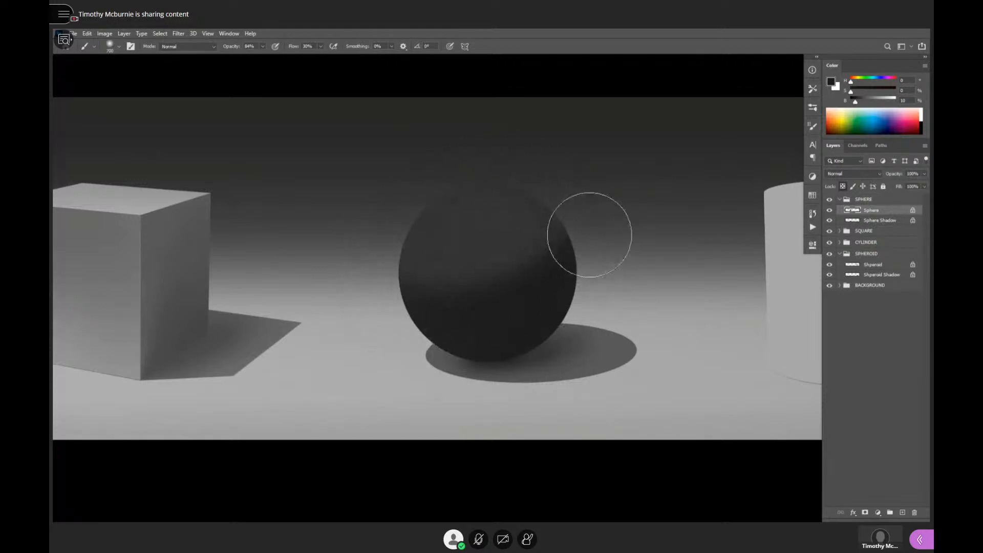
pyautogui.moveTo(418, 302)
pyautogui.mouseDown()
pyautogui.moveTo(625, 210)
pyautogui.moveTo(443, 293)
pyautogui.moveTo(572, 250)
pyautogui.mouseUp()
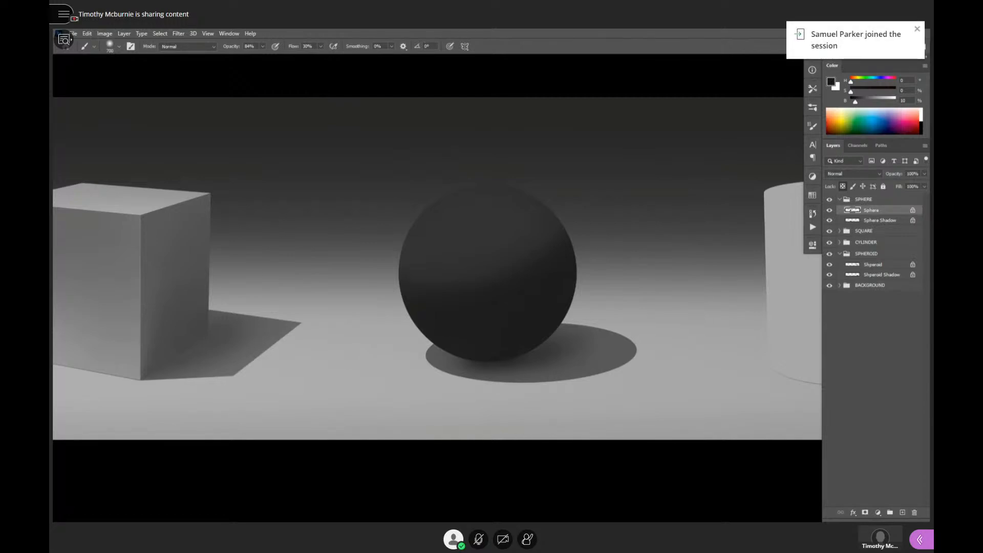
# - Switch to the race car reference sheet and briefly unmute the microphone to address the class
pyautogui.hotkey('ctrl', 'Tab')
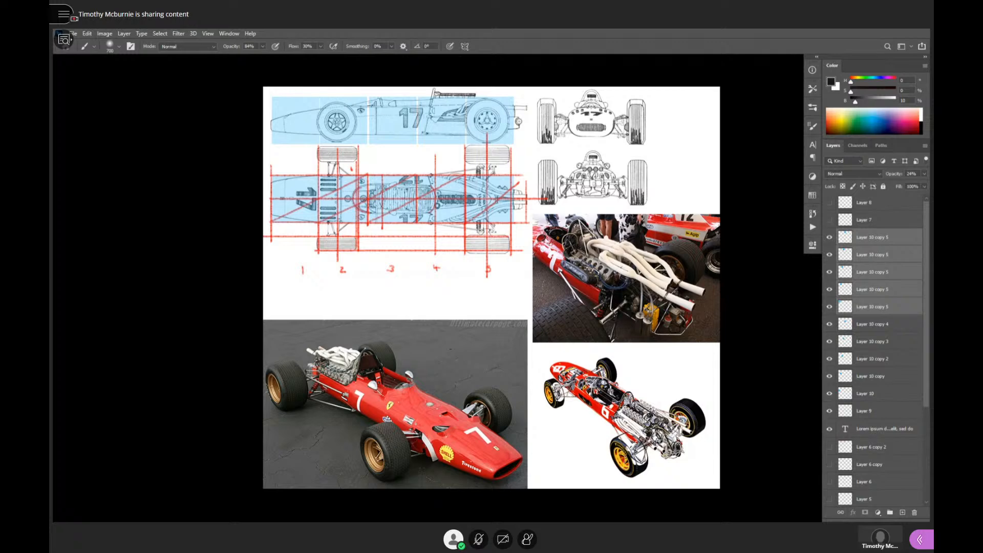
pyautogui.click(479, 539)
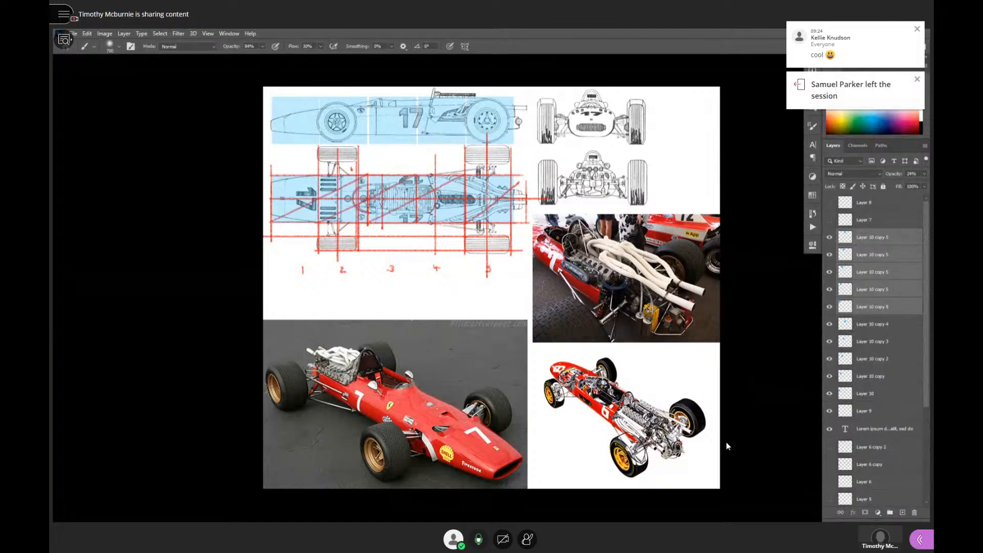
pyautogui.click(478, 539)
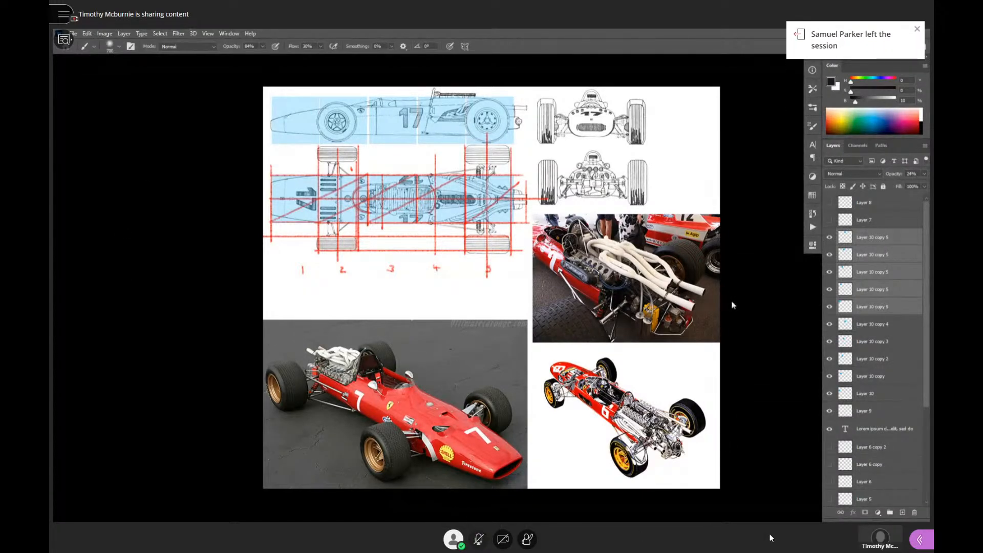
# - Look through the brush library, collapsing the expanded brush groups and reviewing the brushes in the last group
pyautogui.click(811, 124)
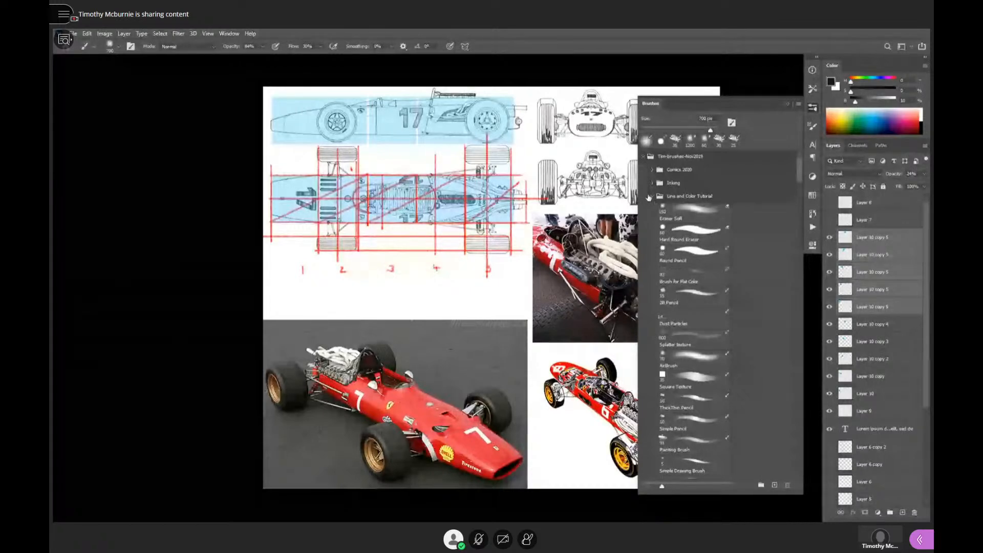
pyautogui.click(649, 196)
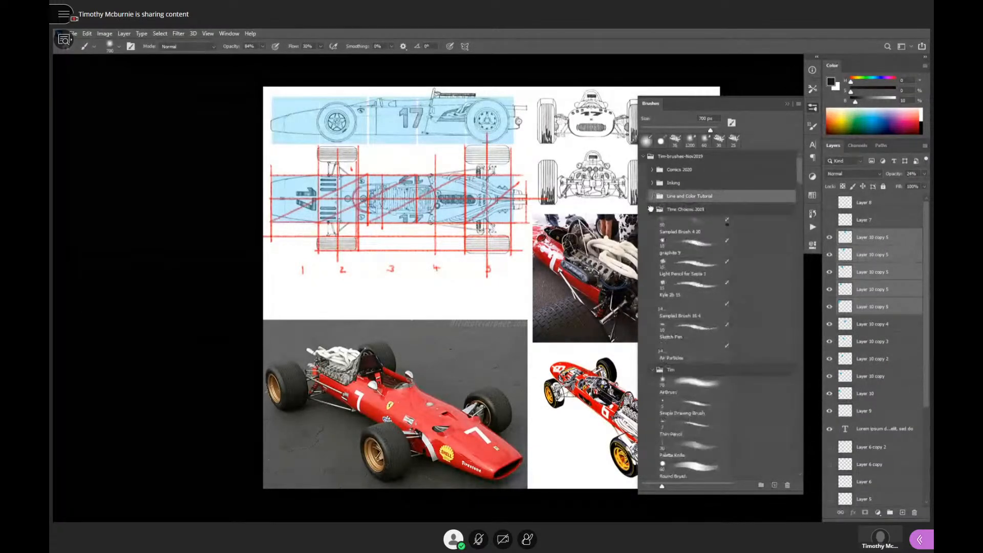
pyautogui.click(650, 209)
pyautogui.click(652, 223)
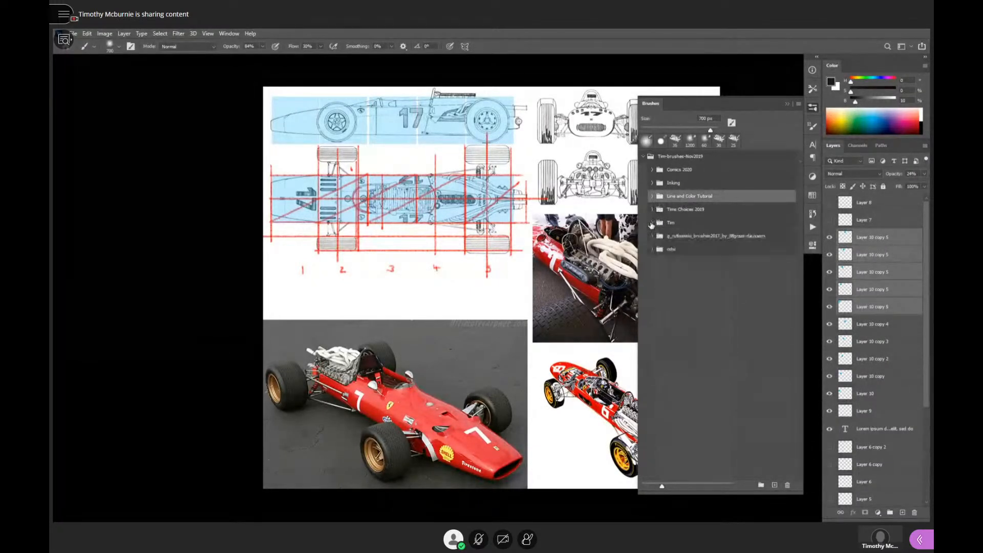
pyautogui.click(650, 250)
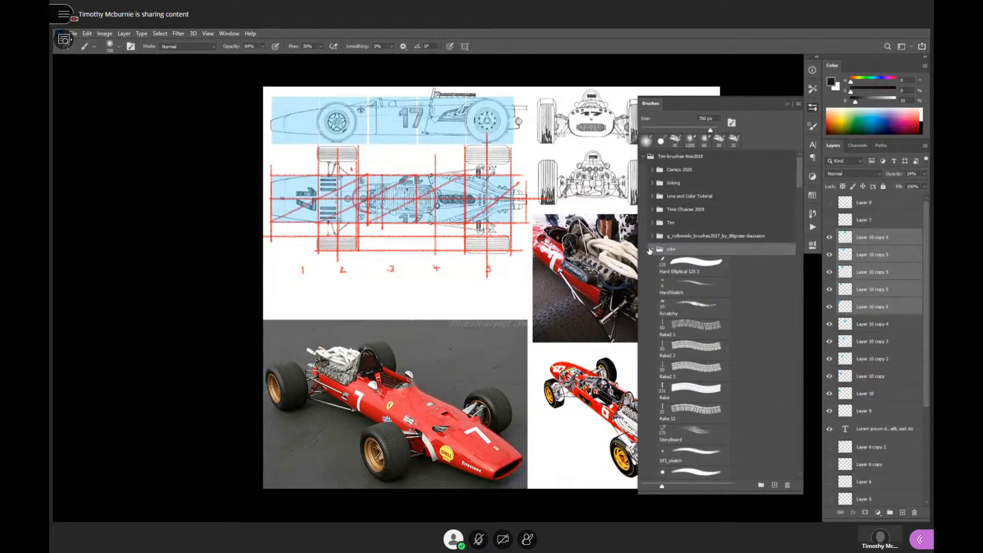
pyautogui.scroll(-1, 673, 307)
pyautogui.scroll(-3, 673, 307)
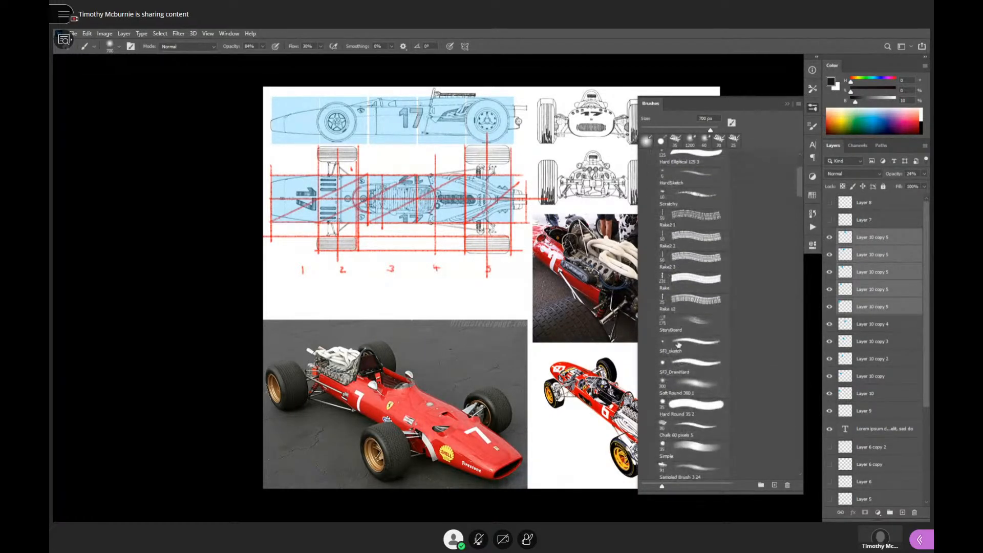
pyautogui.scroll(1, 670, 317)
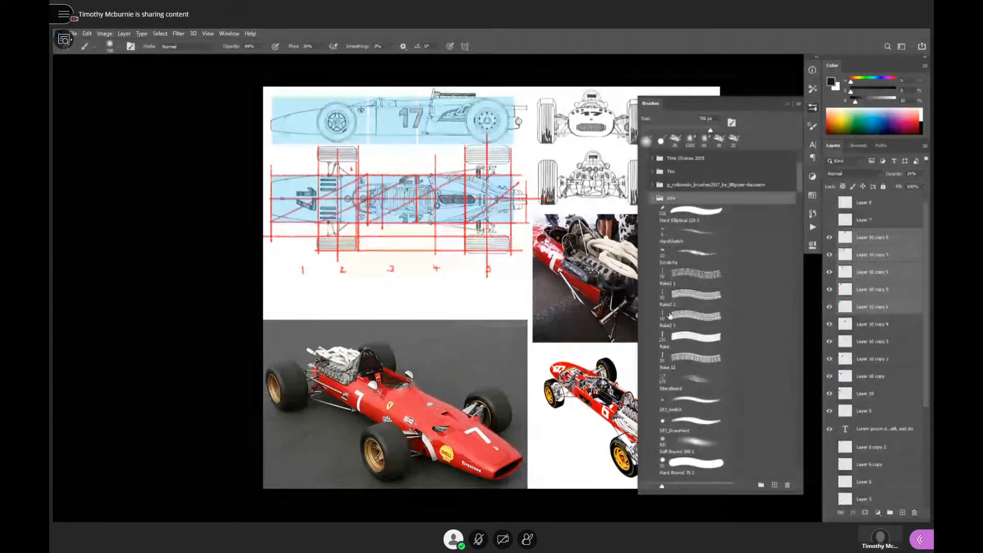
pyautogui.click(651, 199)
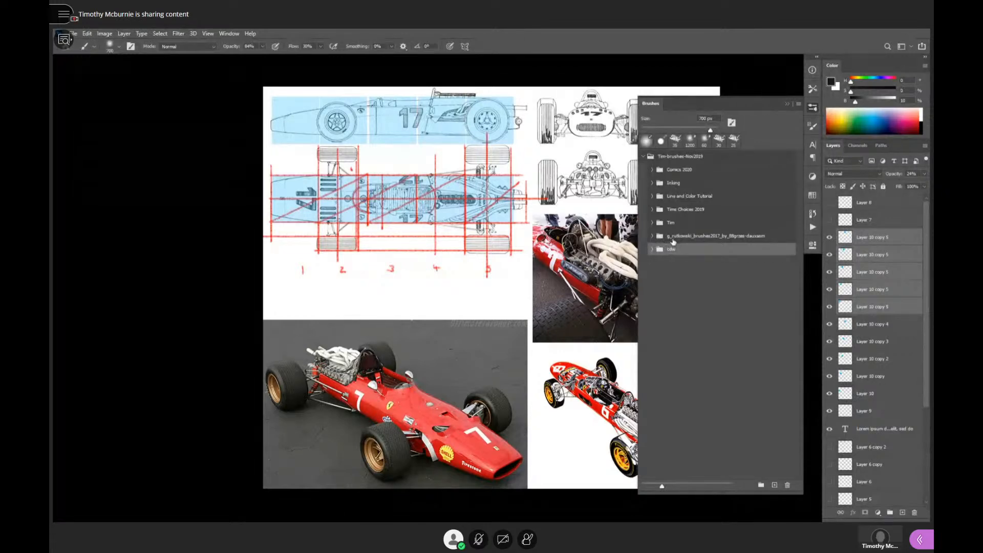
# - Zoom in on the photo of the red number 7 race car with the microphone unmuted, and mute it again
pyautogui.click(478, 540)
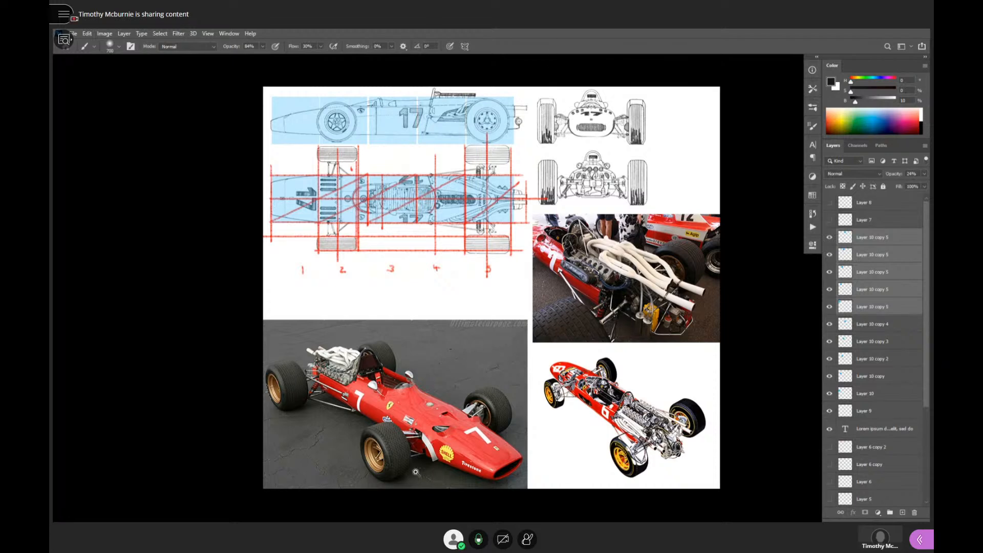
pyautogui.scroll(5, 409, 441)
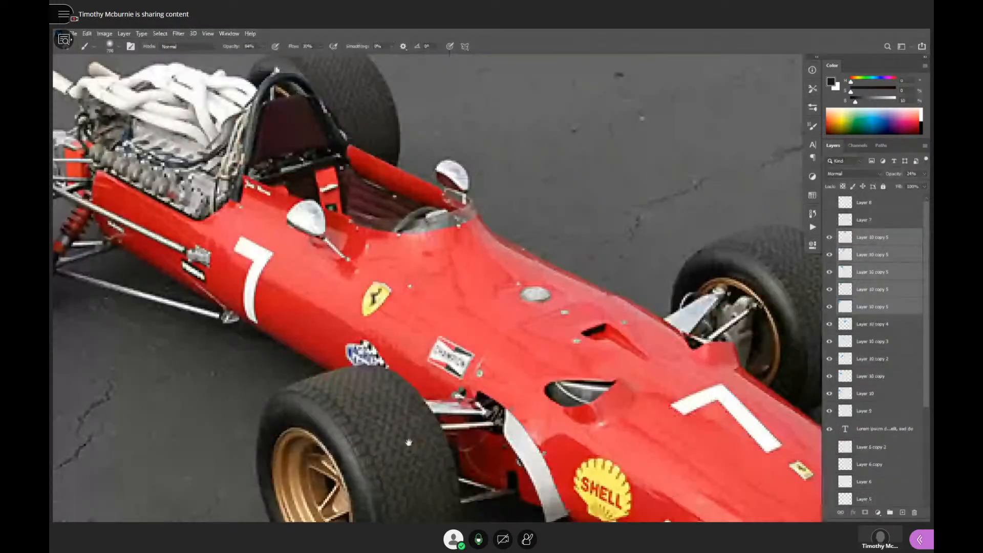
pyautogui.moveTo(408, 442); pyautogui.dragTo(454, 266)
pyautogui.moveTo(510, 288); pyautogui.dragTo(475, 421)
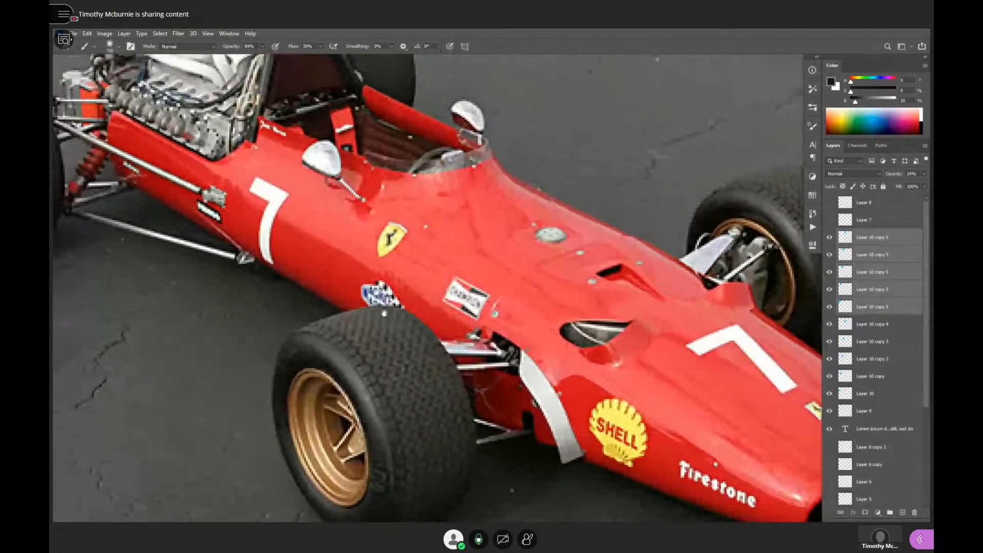
pyautogui.moveTo(344, 216); pyautogui.dragTo(447, 277)
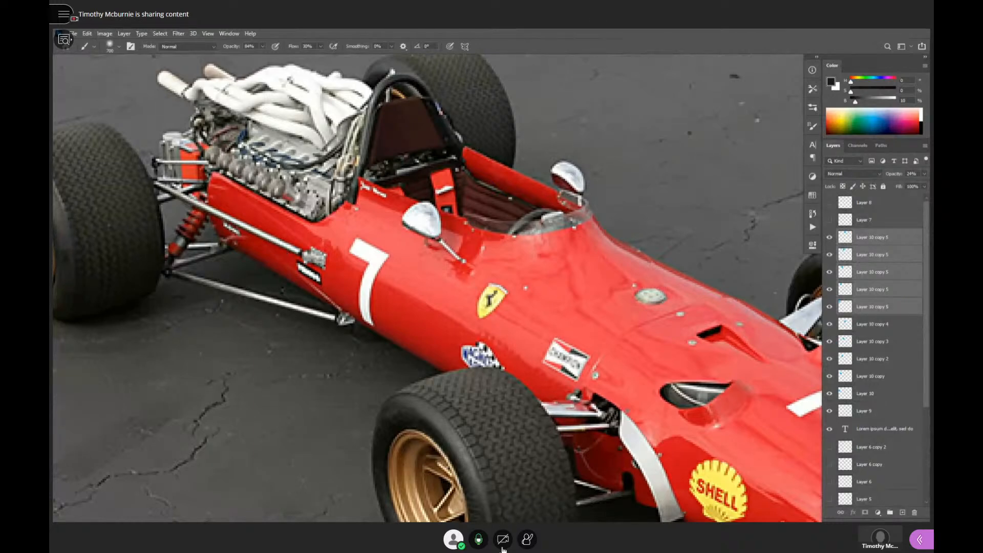
pyautogui.click(478, 539)
# - Examine the tread and sidewall shading of the tyres on the red race car photo, comparing the near front tyre with the others
pyautogui.scroll(-3, 358, 241)
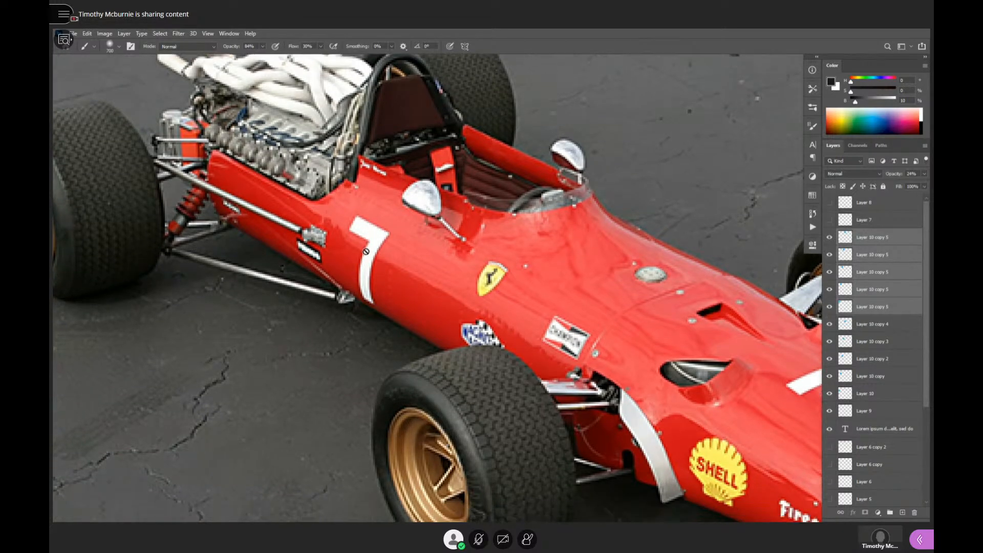
pyautogui.scroll(-4, 473, 414)
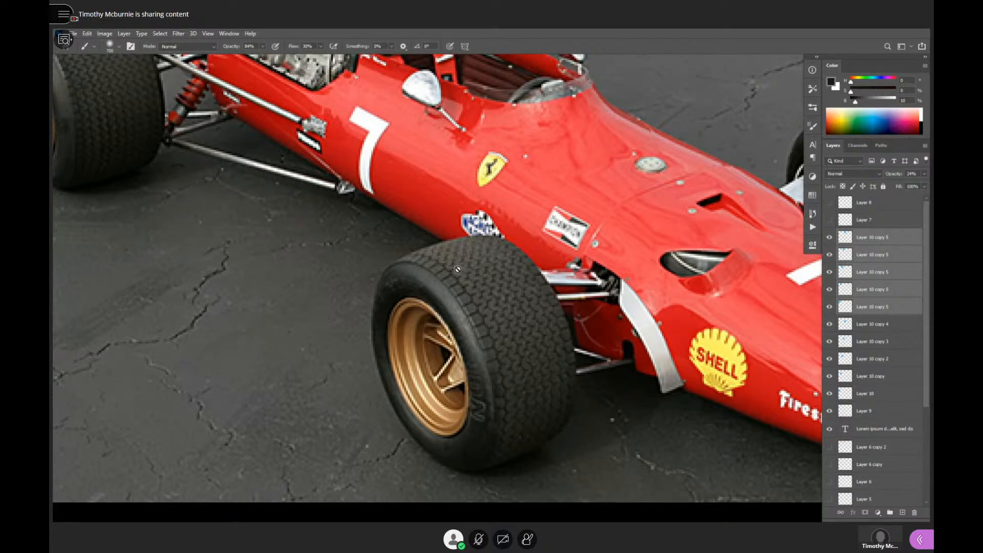
pyautogui.keyDown('alt'); pyautogui.click(499, 348); pyautogui.keyUp('alt')
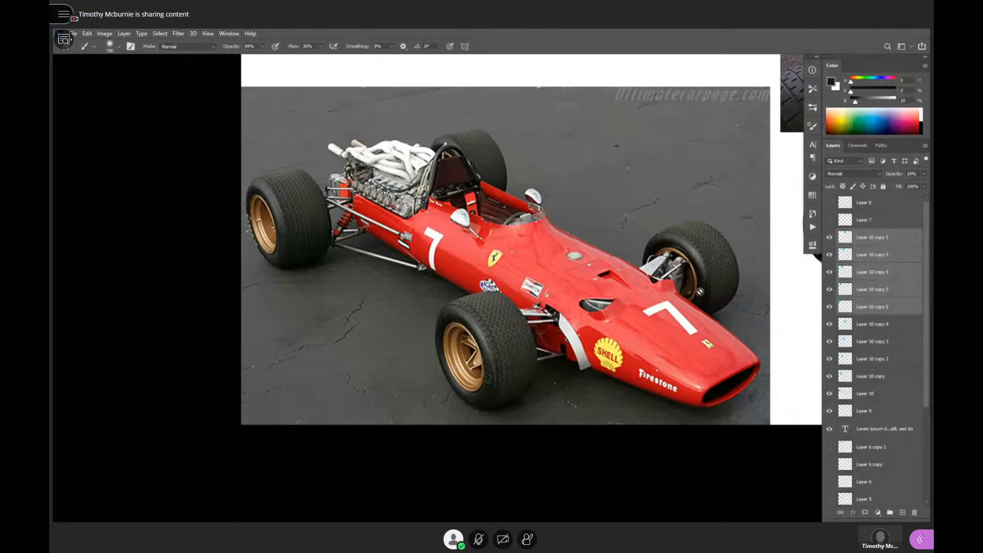
pyautogui.scroll(2, 468, 356)
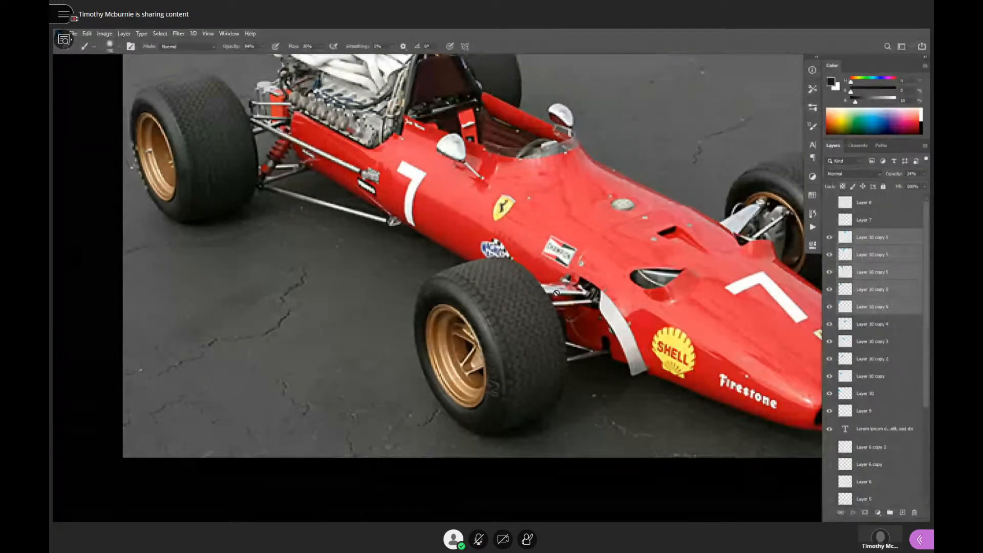
# - Return the race car reference to a floating window and bring the geometric forms template back to full screen, framing cube and sphere
pyautogui.press('f')
pyautogui.press('f')
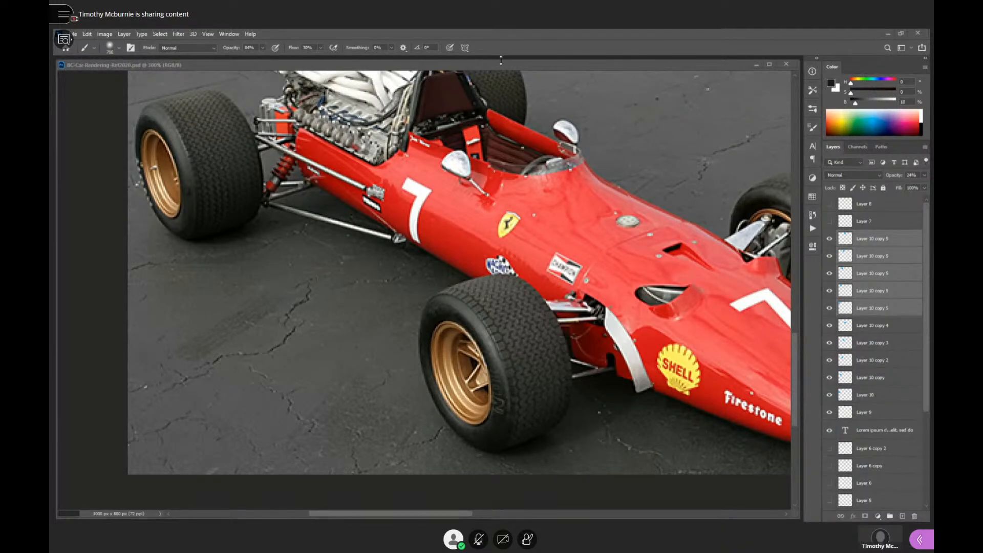
pyautogui.moveTo(501, 60); pyautogui.dragTo(522, 176)
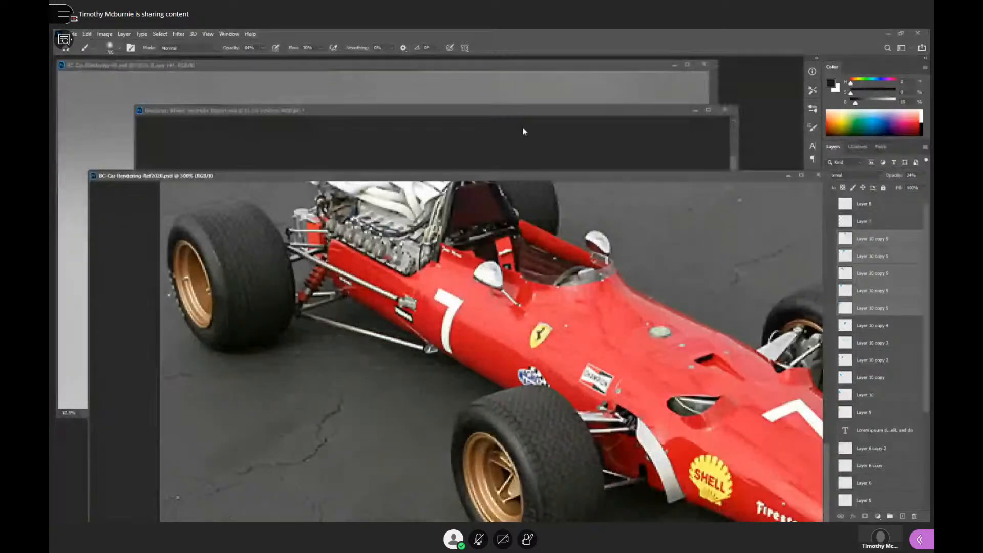
pyautogui.moveTo(524, 111)
pyautogui.mouseDown()
pyautogui.moveTo(502, 338)
pyautogui.moveTo(528, 128)
pyautogui.mouseUp()
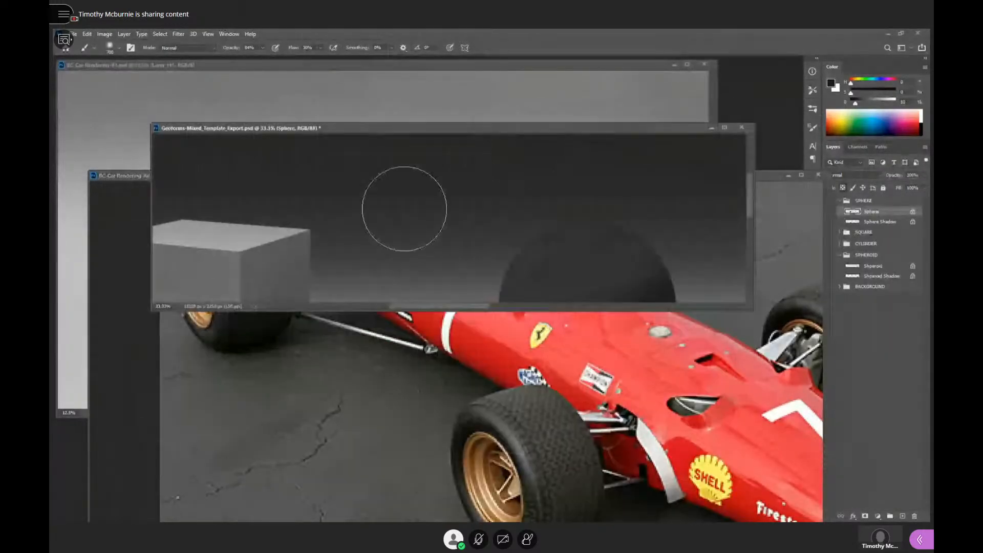
pyautogui.press('f')
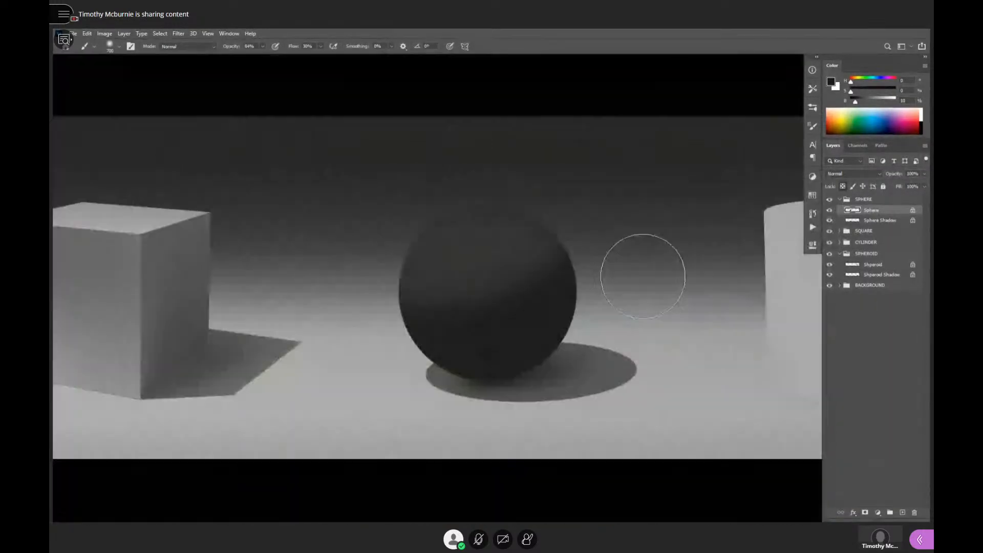
pyautogui.moveTo(573, 314); pyautogui.dragTo(641, 248)
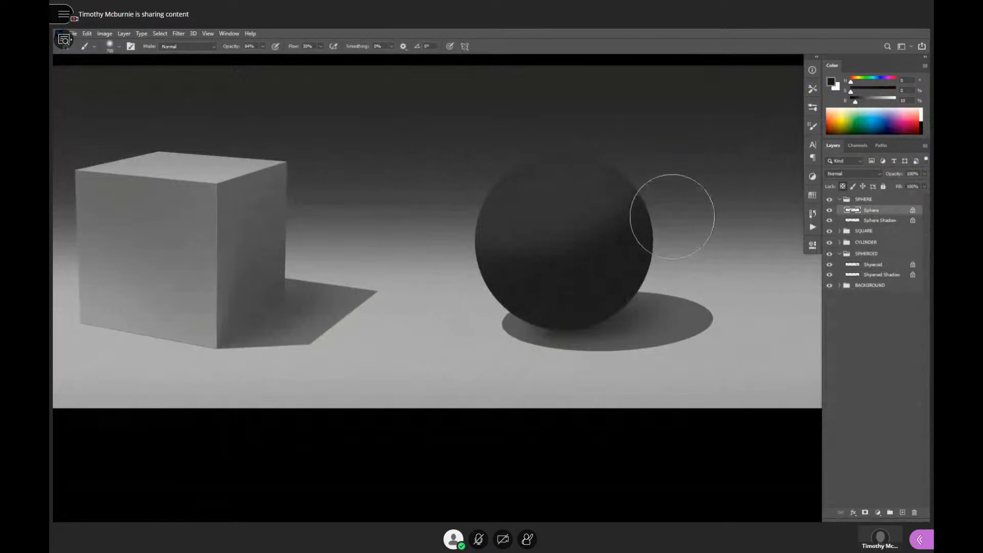
# - Paint a soft highlight on the sphere's upper part with a grey of 41% brightness and a smaller brush
pyautogui.keyDown('alt'); pyautogui.click(626, 254); pyautogui.keyUp('alt')
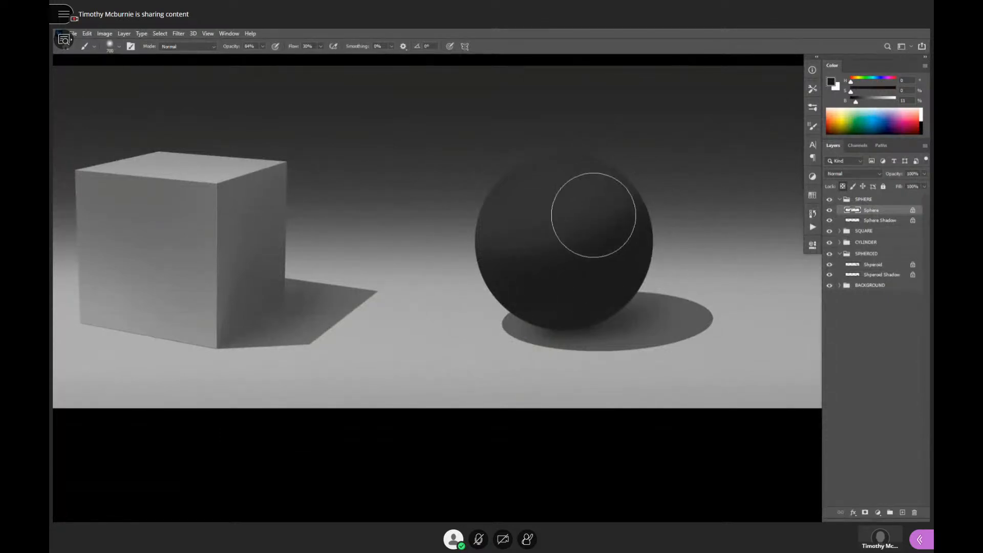
pyautogui.keyDown('alt'); pyautogui.click(553, 197); pyautogui.keyUp('alt')
pyautogui.moveTo(867, 105); pyautogui.dragTo(869, 103)
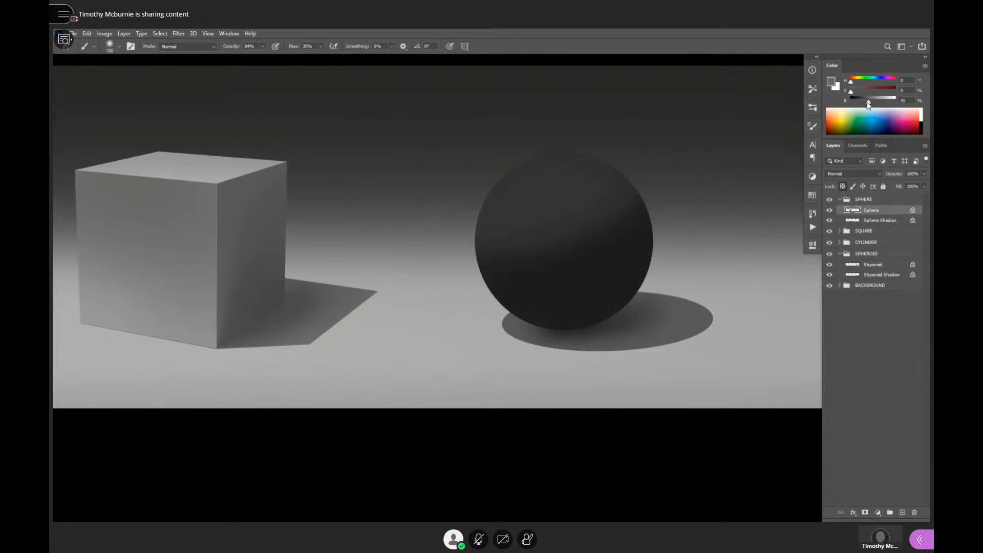
pyautogui.press('[')
pyautogui.press('[')
pyautogui.press('[')
pyautogui.moveTo(551, 199); pyautogui.dragTo(543, 203)
# - Build up and blend the sphere's highlight, enlarging the soft brush to 600 px
pyautogui.press('[')
pyautogui.press('[')
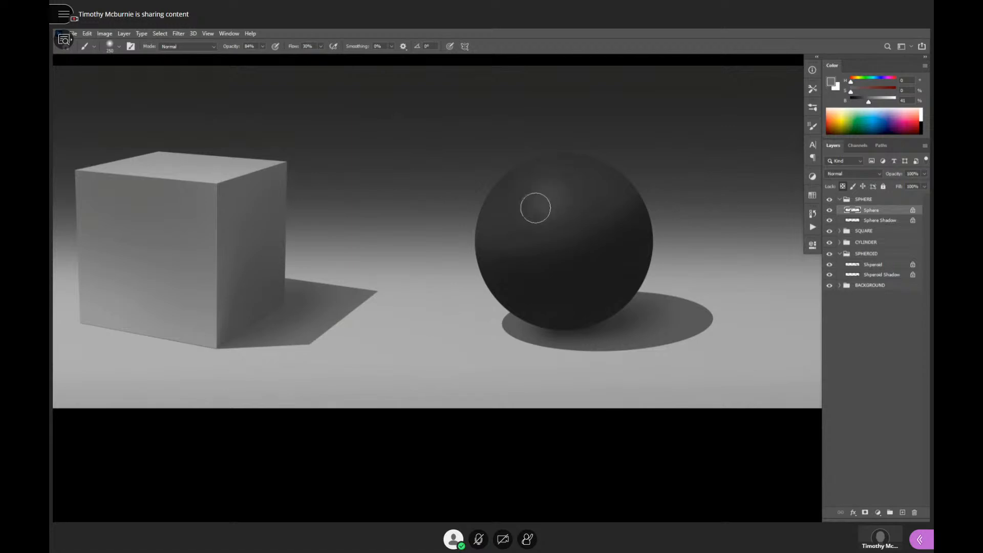
pyautogui.press(']')
pyautogui.press(']')
pyautogui.press(']')
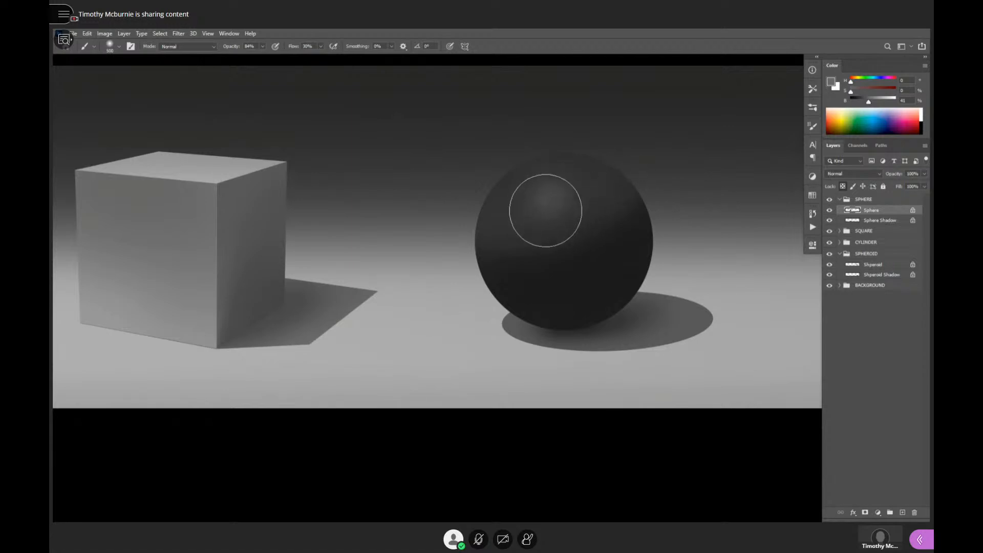
pyautogui.press(']')
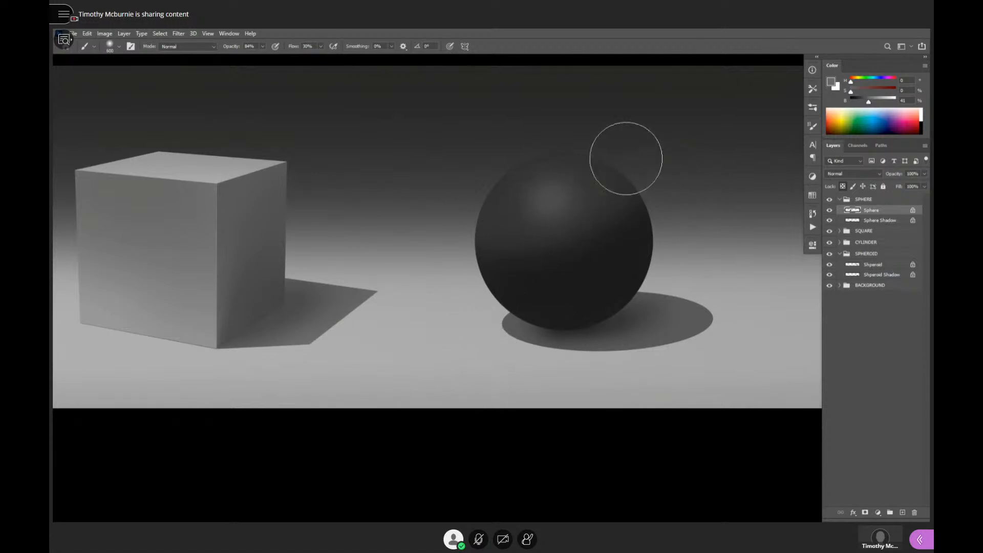
# - Refine the sphere's dark shading around the highlight with tones sampled from the sphere and a 300 px brush
pyautogui.keyDown('alt'); pyautogui.click(623, 204); pyautogui.keyUp('alt')
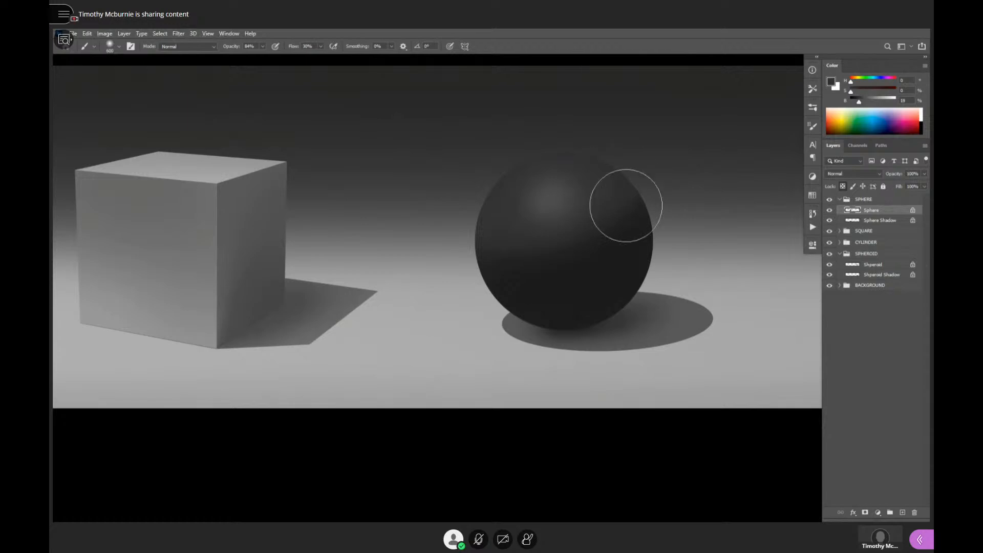
pyautogui.press('[')
pyautogui.press('[')
pyautogui.press('[')
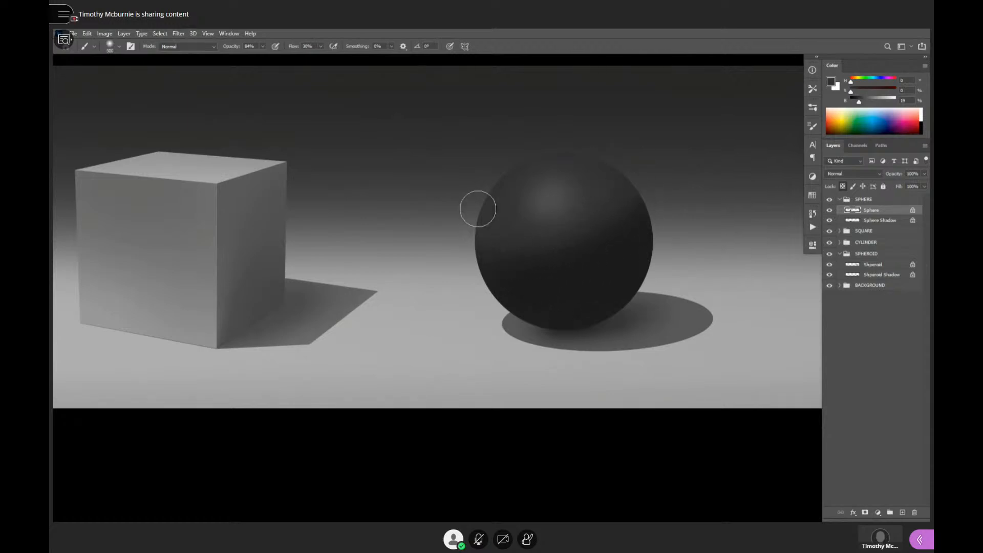
pyautogui.keyDown('alt'); pyautogui.click(557, 276); pyautogui.keyUp('alt')
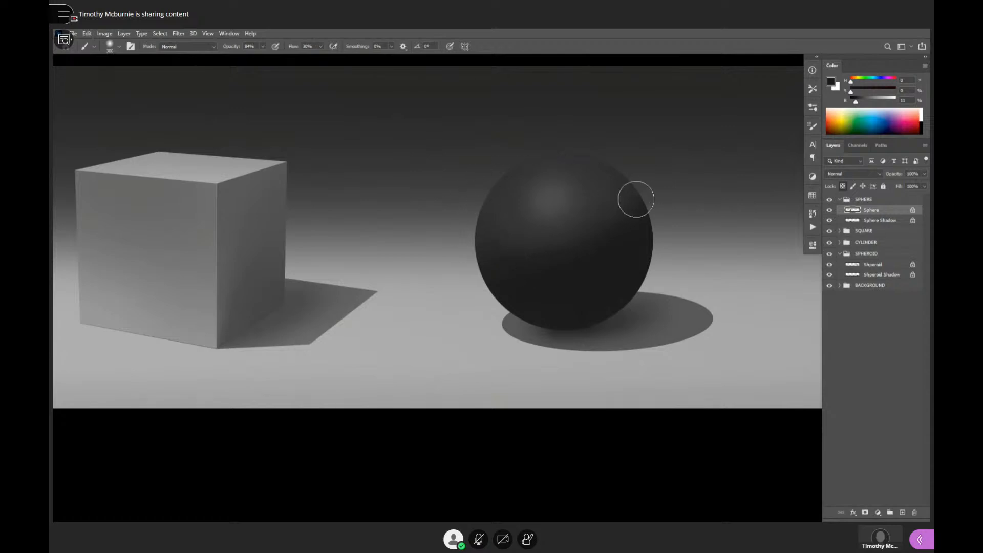
# - Paint faint reflected light on the sphere's edges with a grey sampled from the ground and a 600 px brush
pyautogui.keyDown('alt'); pyautogui.click(685, 263); pyautogui.keyUp('alt')
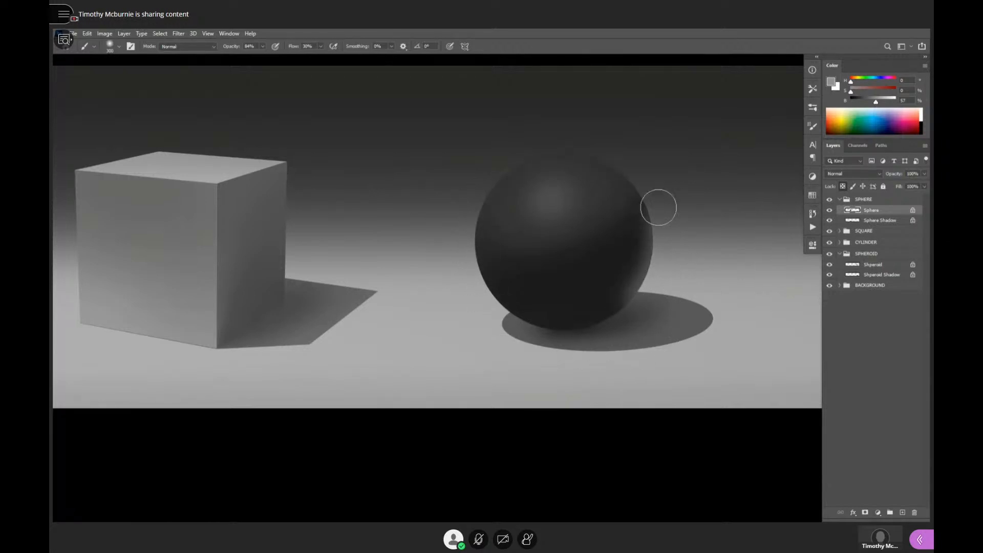
pyautogui.press(']')
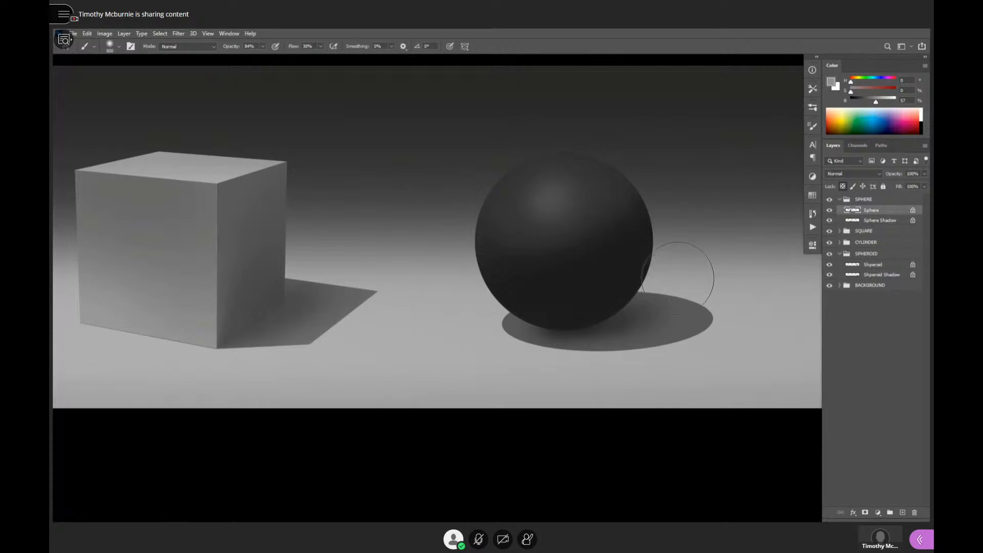
pyautogui.press(']')
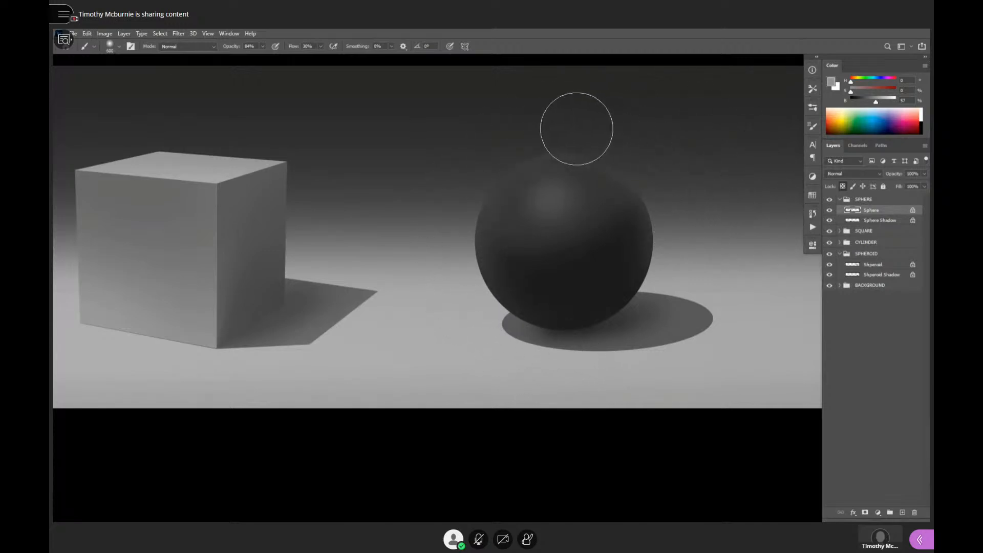
# - Check how the sphere's rubber shading reads from a distance and up close beside the cube
pyautogui.scroll(-5, 663, 302)
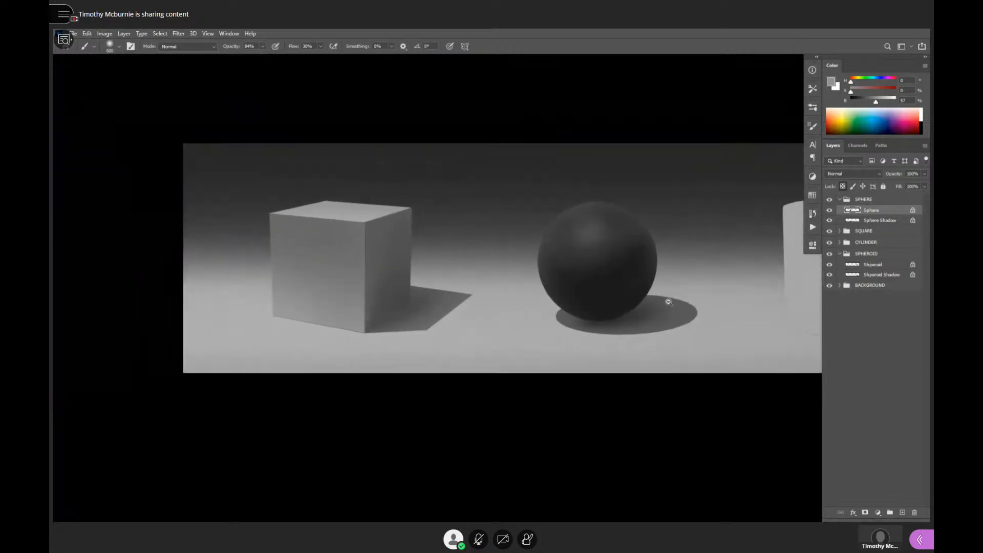
pyautogui.moveTo(701, 310); pyautogui.dragTo(701, 291)
pyautogui.scroll(5, 686, 282)
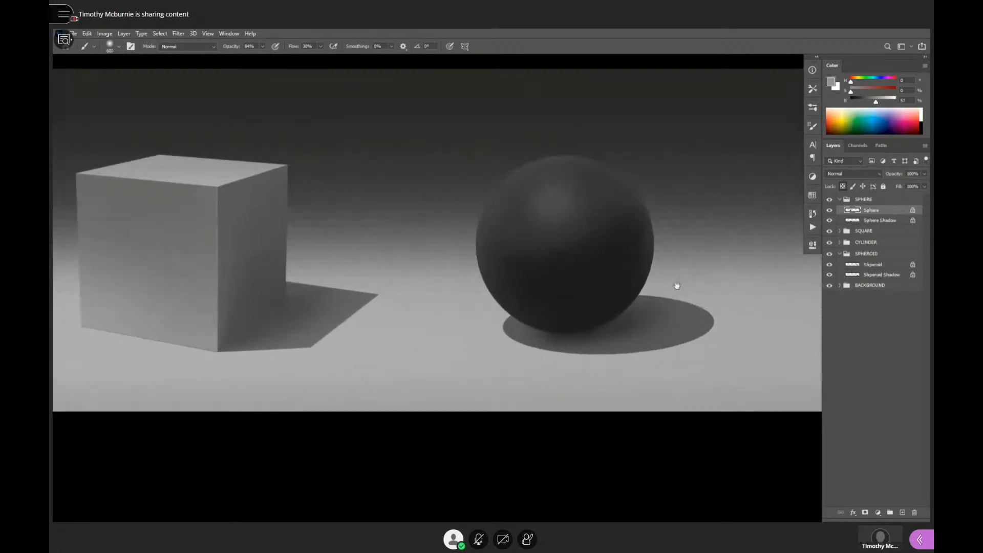
pyautogui.scroll(-3, 676, 285)
pyautogui.scroll(-3, 676, 287)
pyautogui.scroll(1, 676, 287)
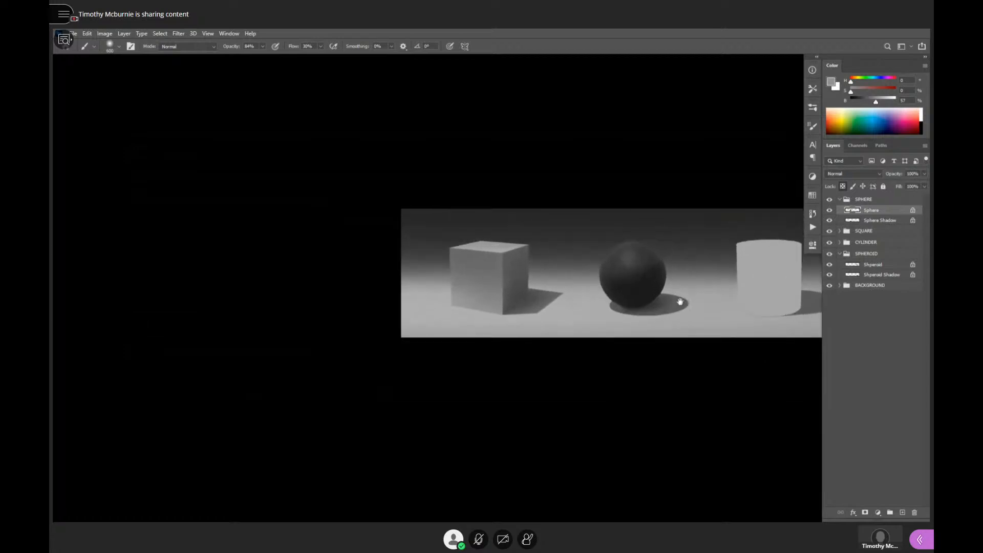
pyautogui.moveTo(680, 301); pyautogui.dragTo(679, 308)
pyautogui.scroll(4, 666, 280)
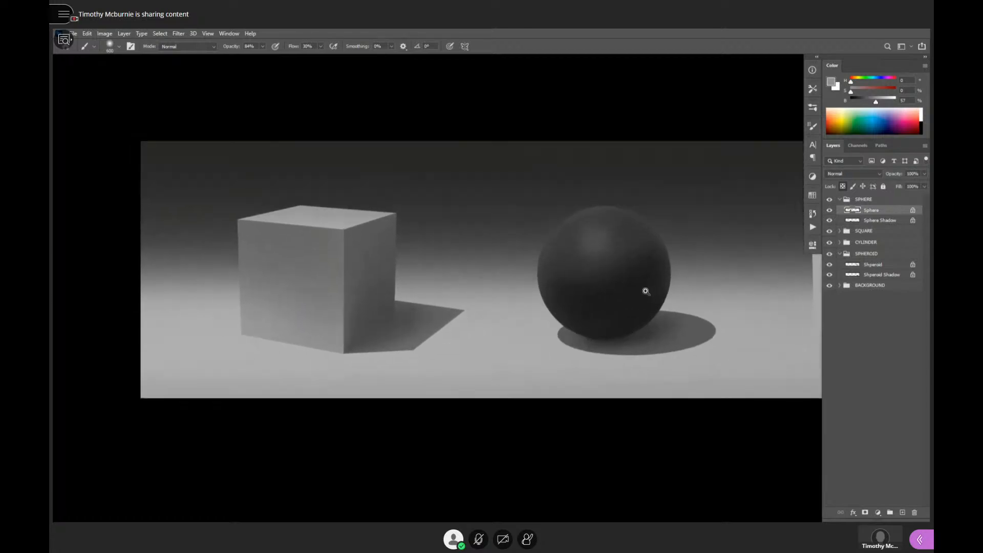
pyautogui.scroll(2, 641, 282)
pyautogui.moveTo(641, 286)
pyautogui.mouseDown()
pyautogui.moveTo(637, 320)
pyautogui.moveTo(654, 297)
pyautogui.mouseUp()
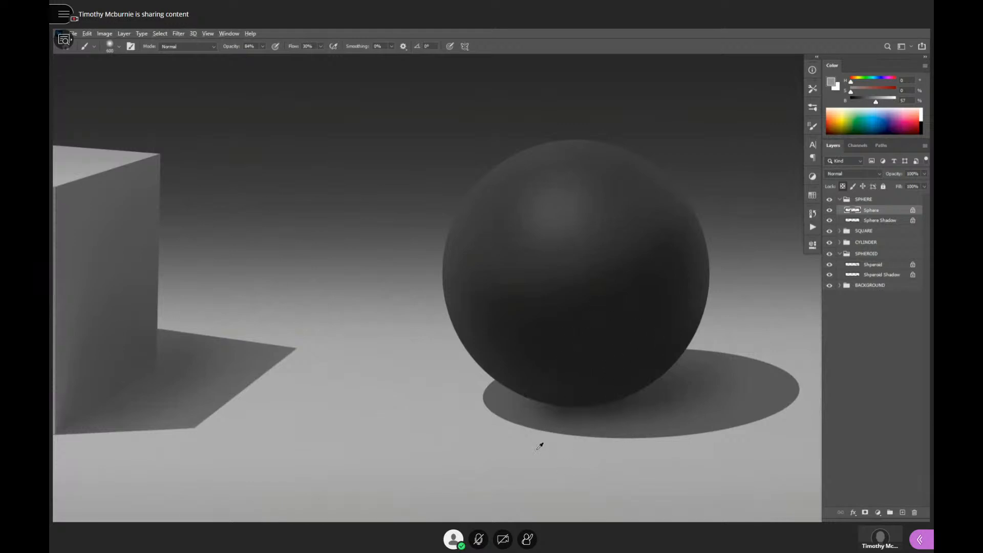
pyautogui.keyDown('alt'); pyautogui.click(540, 447); pyautogui.keyUp('alt')
pyautogui.moveTo(500, 384)
pyautogui.mouseDown()
pyautogui.moveTo(637, 396)
pyautogui.moveTo(758, 335)
pyautogui.mouseUp()
pyautogui.hotkey('ctrl', 'z')
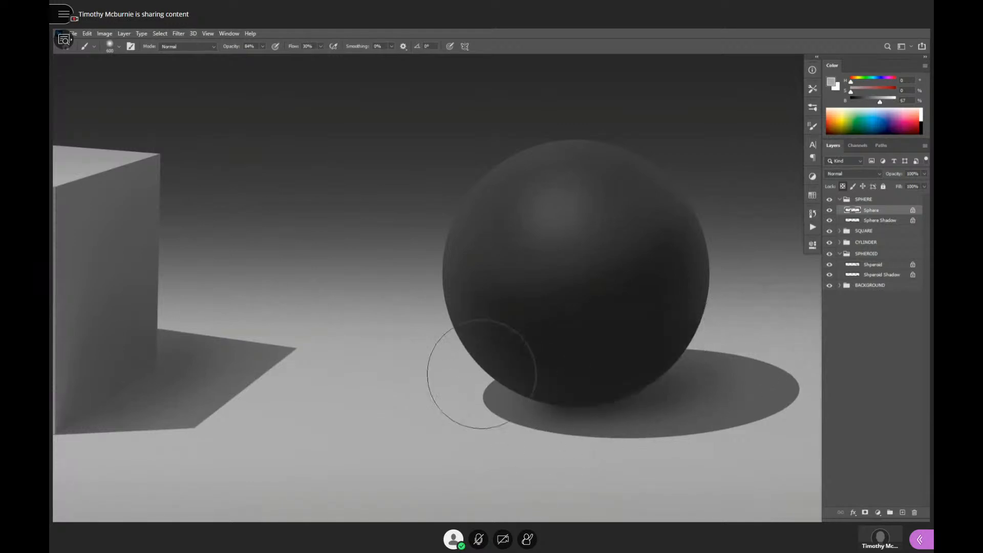
# - Deepen the core shadow and underside of the sphere with a darkened sampled tone, reducing the brush to 175 px
pyautogui.keyDown('alt'); pyautogui.click(669, 332); pyautogui.keyUp('alt')
pyautogui.moveTo(857, 104); pyautogui.dragTo(854, 104)
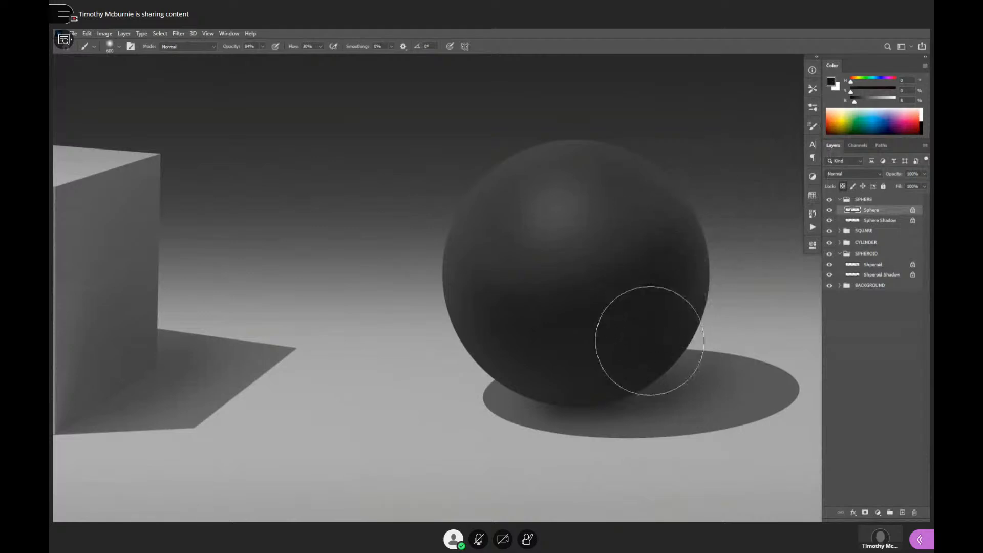
pyautogui.press('[')
pyautogui.press('[')
pyautogui.press('[')
pyautogui.press('[')
pyautogui.press('[')
pyautogui.press('[')
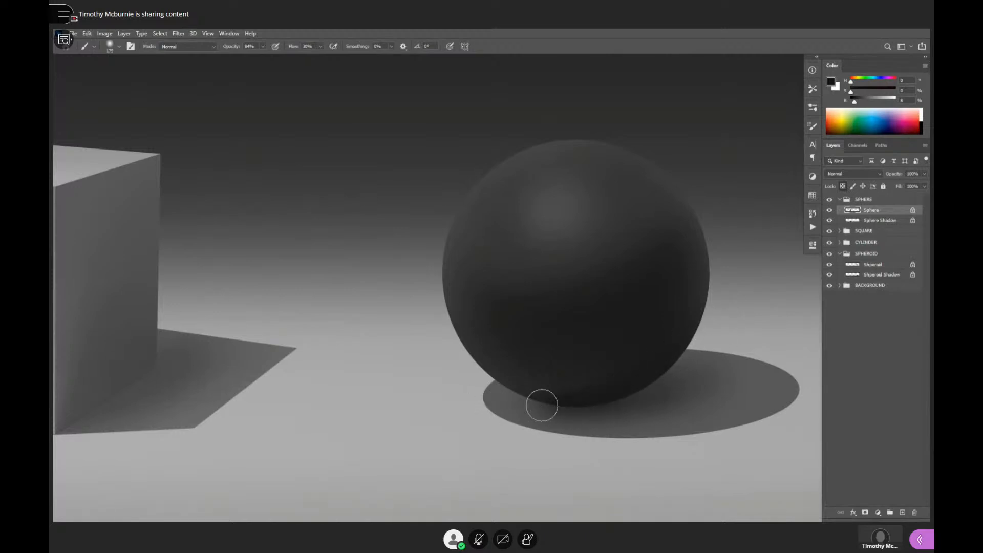
# - Darken the contact shadow beneath the sphere on the Sphere Shadow layer with a near-black 300 px brush
pyautogui.click(861, 224)
pyautogui.press(']')
pyautogui.press(']')
pyautogui.press(']')
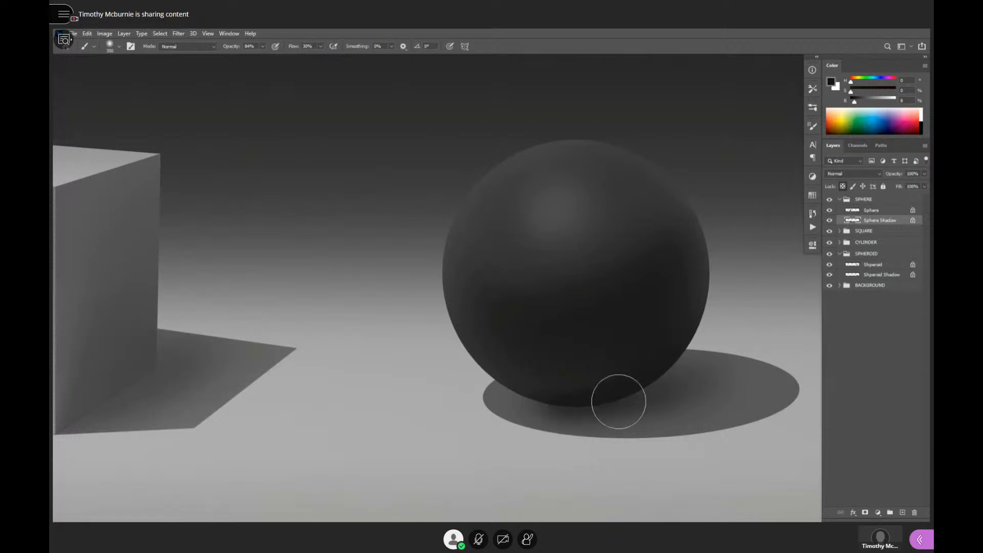
pyautogui.moveTo(584, 395)
pyautogui.mouseDown()
pyautogui.moveTo(677, 391)
pyautogui.moveTo(552, 404)
pyautogui.moveTo(659, 396)
pyautogui.moveTo(668, 381)
pyautogui.moveTo(570, 400)
pyautogui.moveTo(593, 387)
pyautogui.mouseUp()
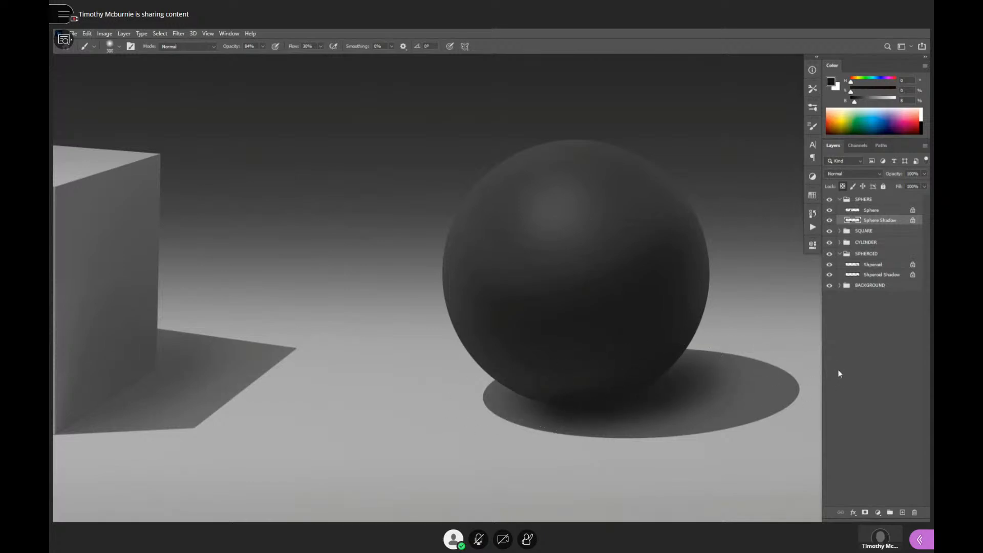
pyautogui.scroll(-10, 717, 366)
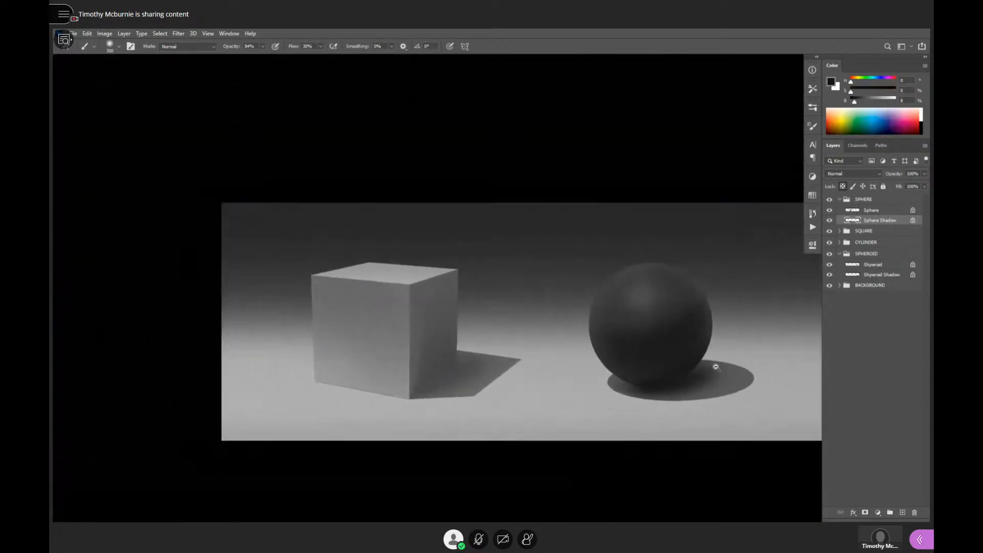
pyautogui.scroll(10, 718, 374)
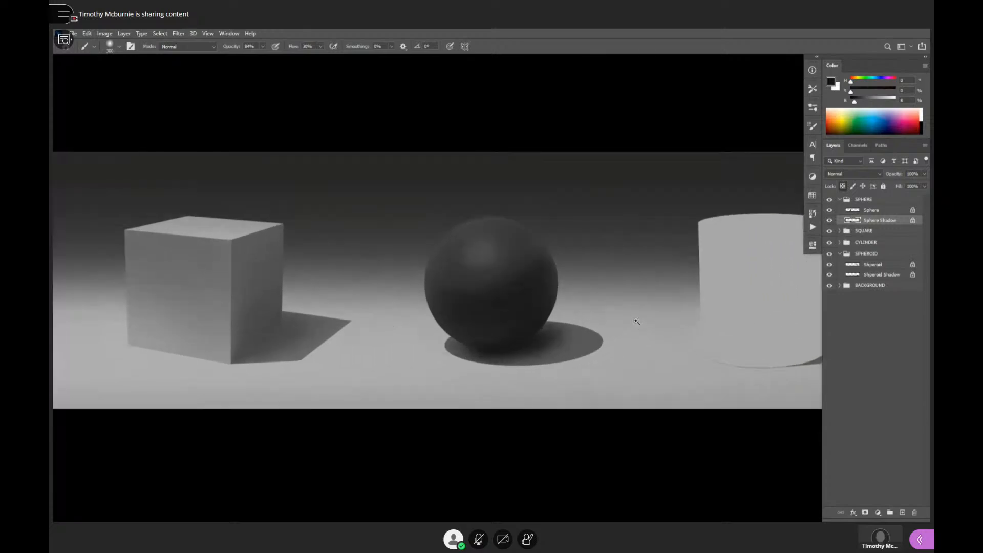
pyautogui.moveTo(577, 340); pyautogui.dragTo(577, 356)
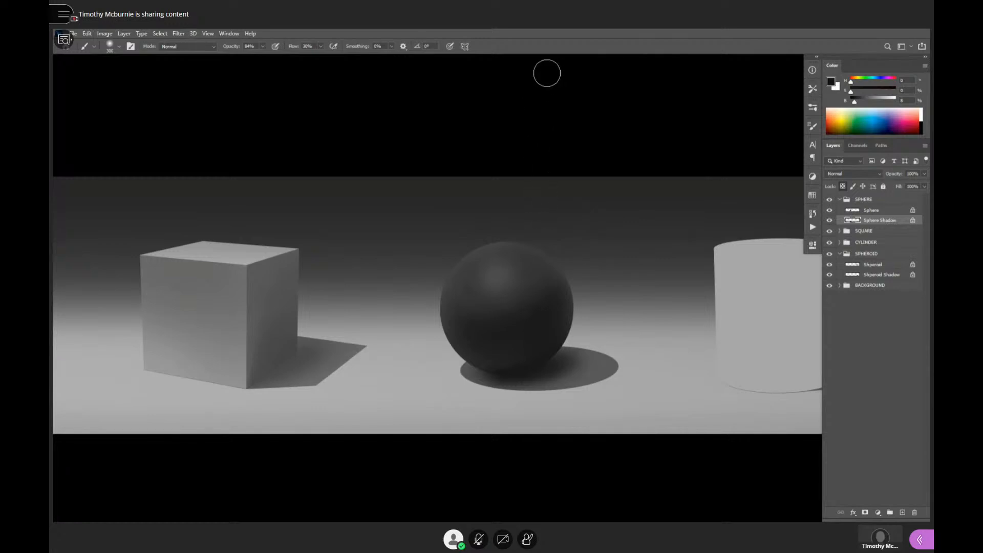
# - Switch to BC-Car-Rendering-Ref2020.psd and examine the shading on the race car's tyres
pyautogui.click(225, 34)
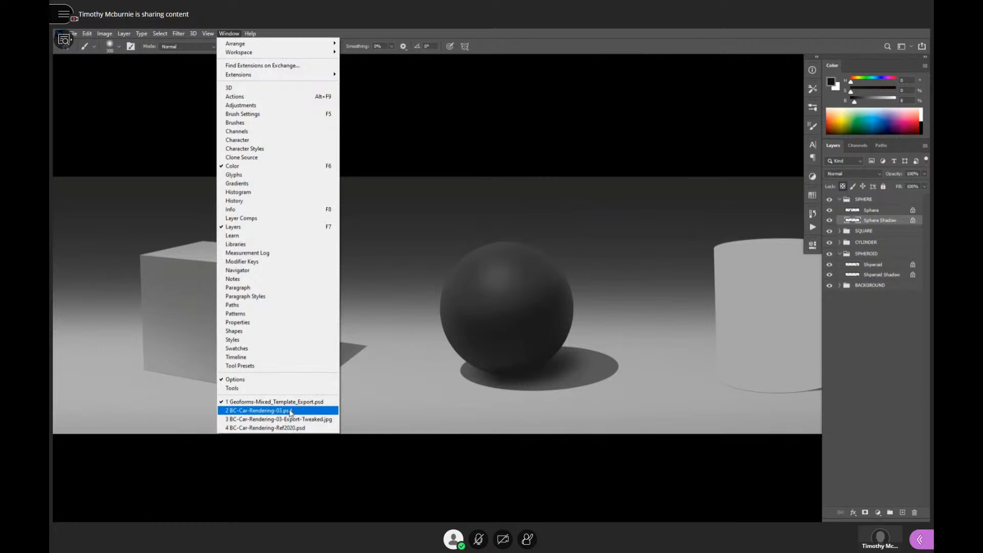
pyautogui.click(287, 429)
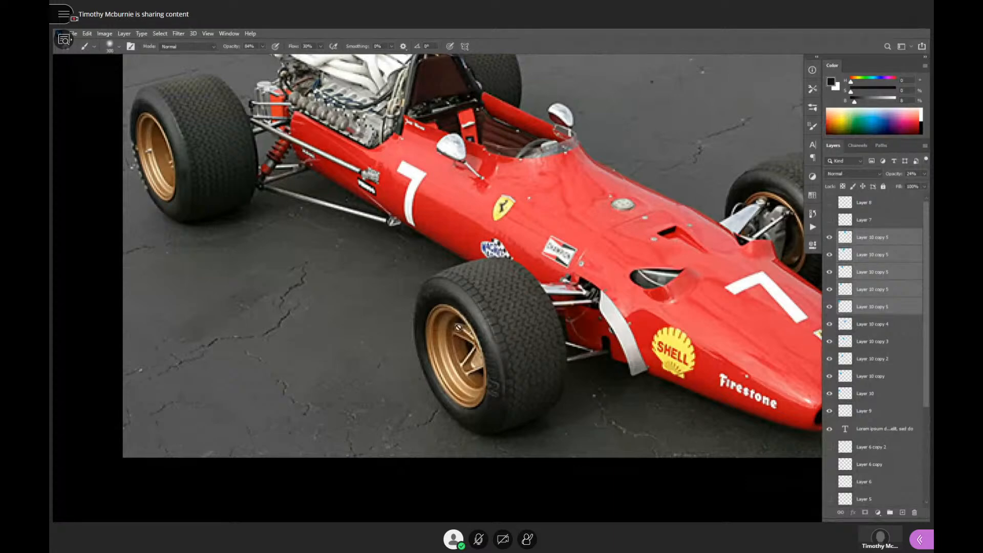
pyautogui.scroll(1, 442, 295)
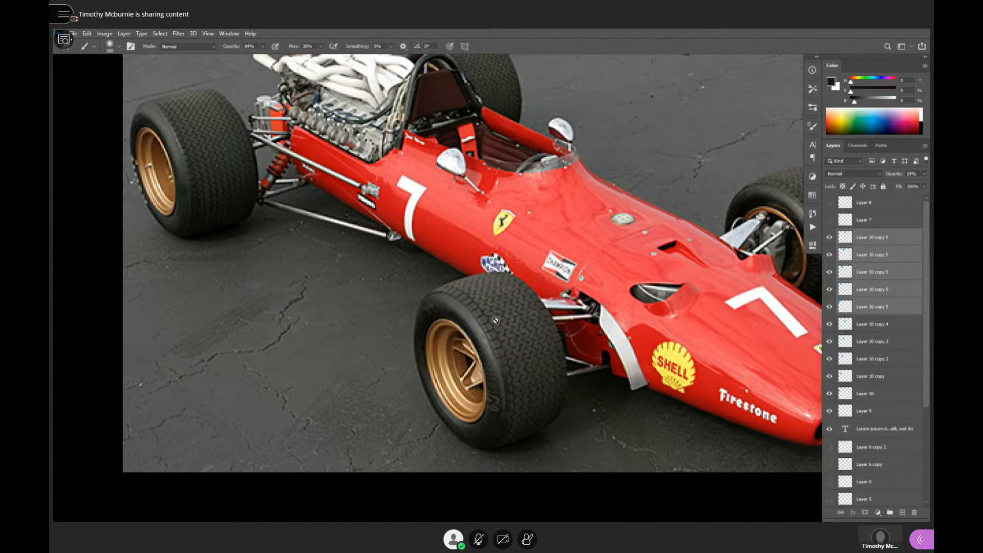
# - Show the documents as floating windows and place the template above the car photo, framing its sphere and cylinder
pyautogui.press('f')
pyautogui.press('f')
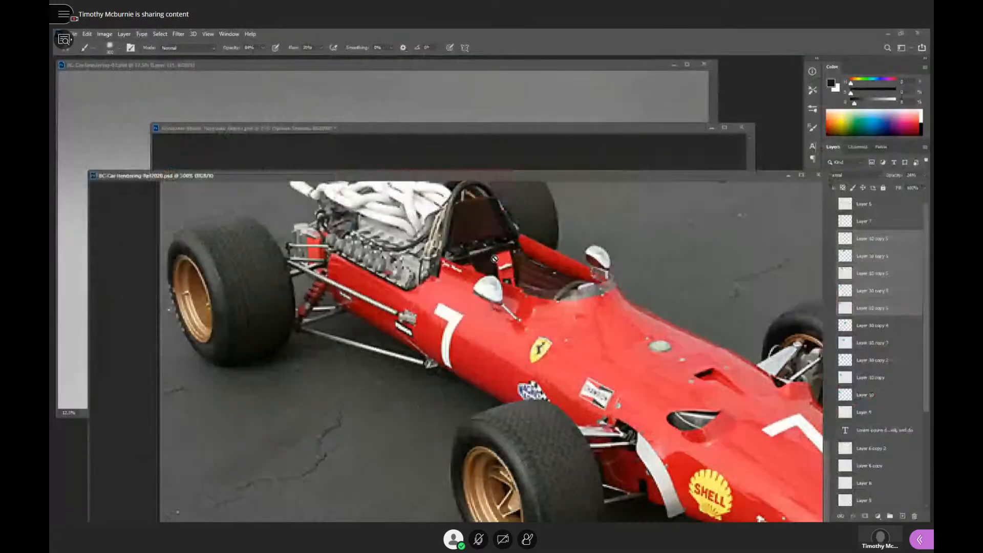
pyautogui.moveTo(476, 131); pyautogui.dragTo(479, 126)
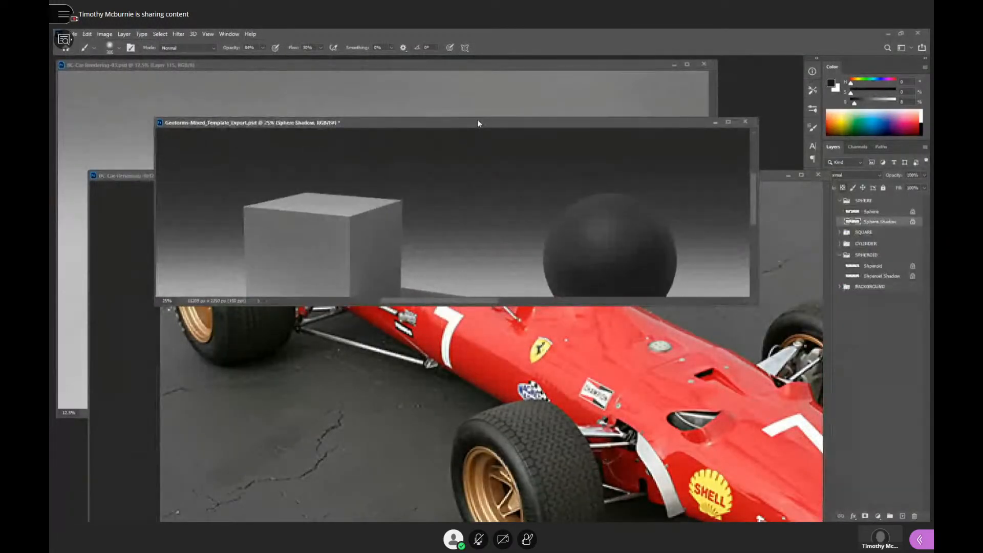
pyautogui.moveTo(639, 250); pyautogui.dragTo(567, 214)
pyautogui.keyDown('alt'); pyautogui.click(721, 263); pyautogui.keyUp('alt')
pyautogui.keyDown('alt'); pyautogui.click(658, 256); pyautogui.keyUp('alt')
pyautogui.moveTo(674, 249); pyautogui.dragTo(581, 240)
pyautogui.keyDown('ctrl'); pyautogui.click(630, 226); pyautogui.keyUp('ctrl')
pyautogui.moveTo(651, 236); pyautogui.dragTo(636, 234)
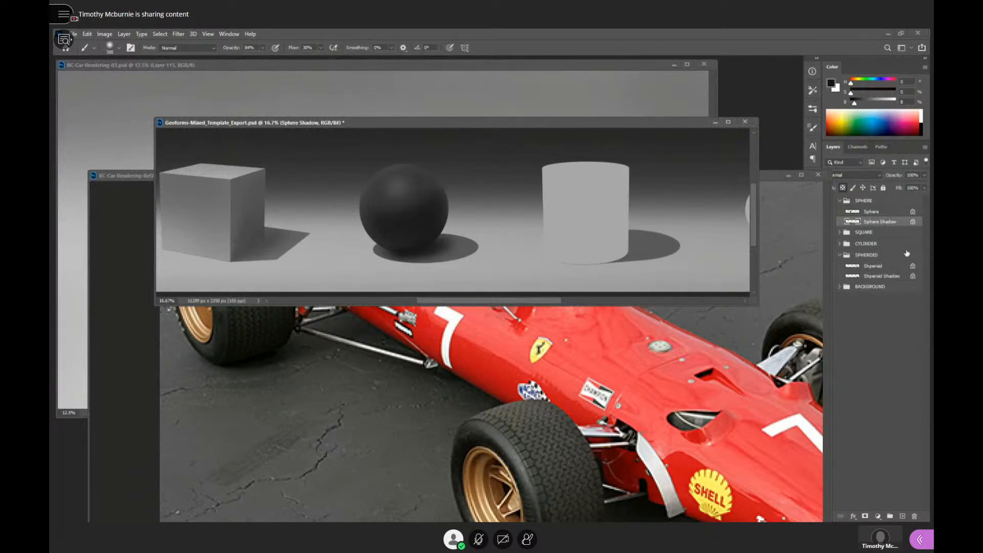
# - Narrow the race car reference window to uncover the layer visibility toggles, and bring the template window back in front
pyautogui.click(882, 332)
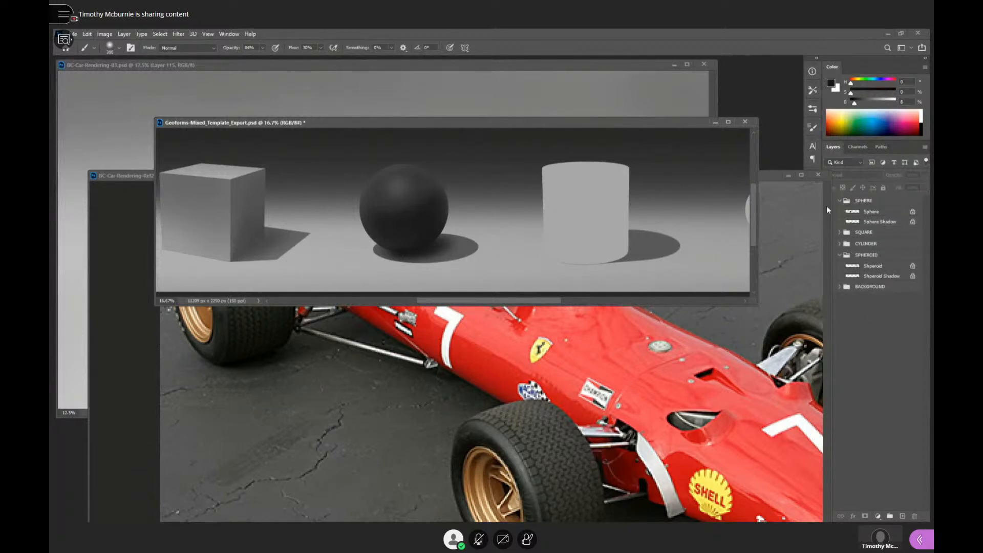
pyautogui.moveTo(830, 205); pyautogui.dragTo(781, 209)
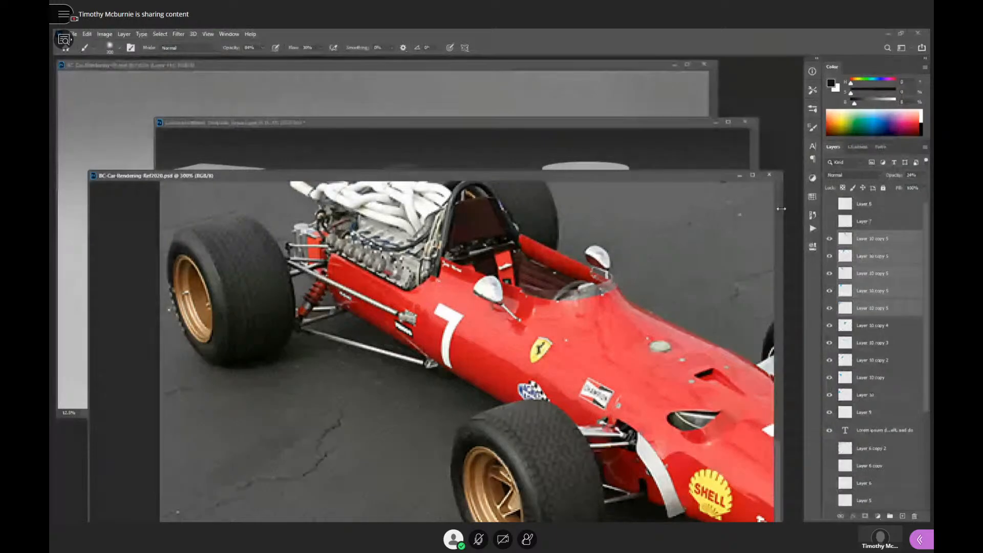
pyautogui.moveTo(686, 123); pyautogui.dragTo(688, 124)
# - Hide the CYLINDER group and duplicate the SPHERE group into the cylinder's place
pyautogui.click(830, 244)
pyautogui.click(846, 234)
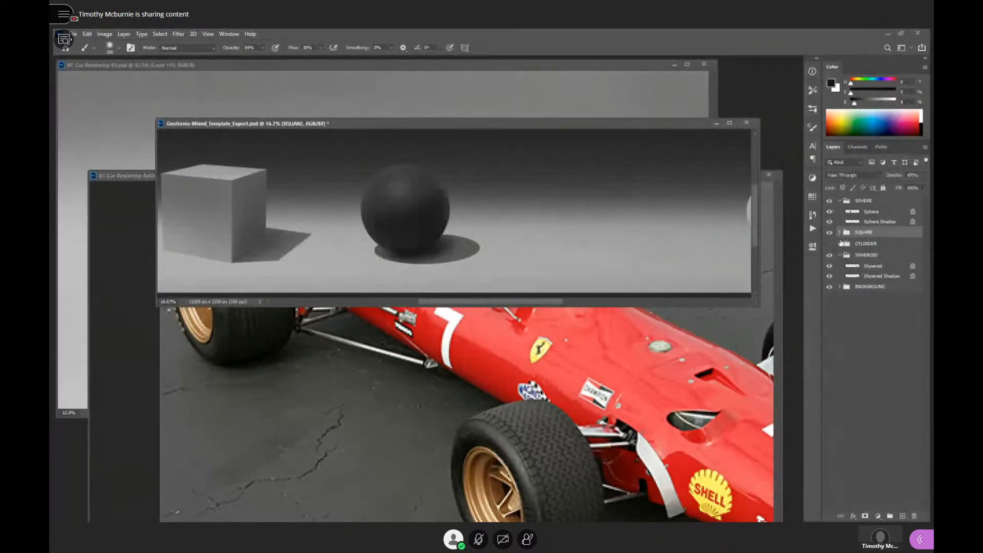
pyautogui.click(840, 201)
pyautogui.click(855, 200)
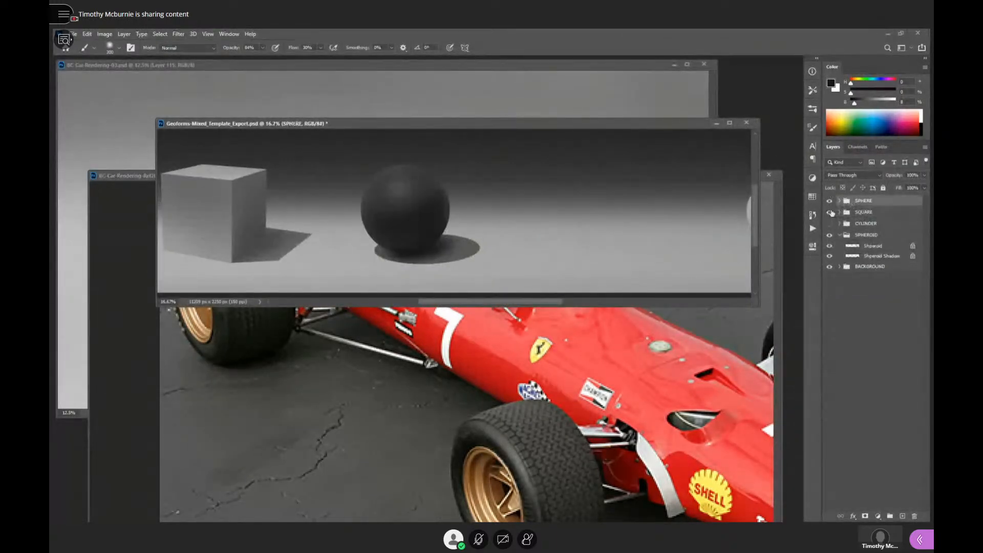
pyautogui.press('v')
pyautogui.moveTo(418, 225); pyautogui.dragTo(606, 221)
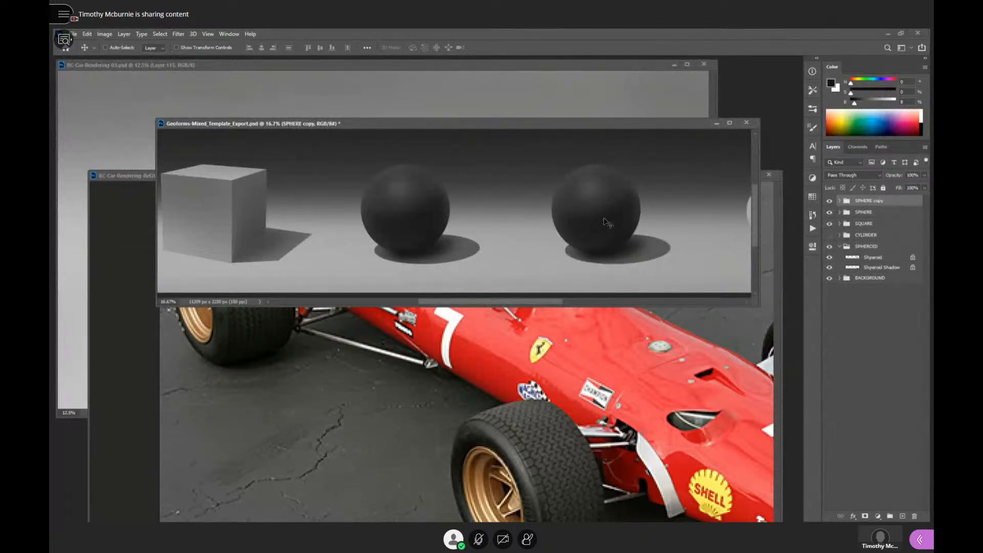
# - Open the SPHERE copy group, select its Sphere layer and toggle the layer's visibility to identify the duplicated sphere
pyautogui.keyDown('ctrl'); pyautogui.click(614, 221); pyautogui.keyUp('ctrl')
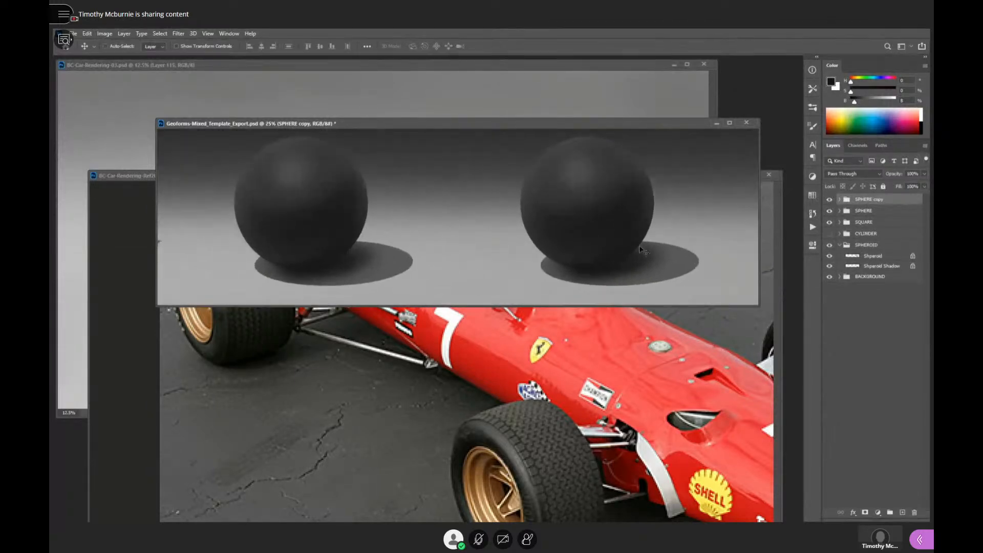
pyautogui.press('f')
pyautogui.moveTo(612, 275); pyautogui.dragTo(628, 254)
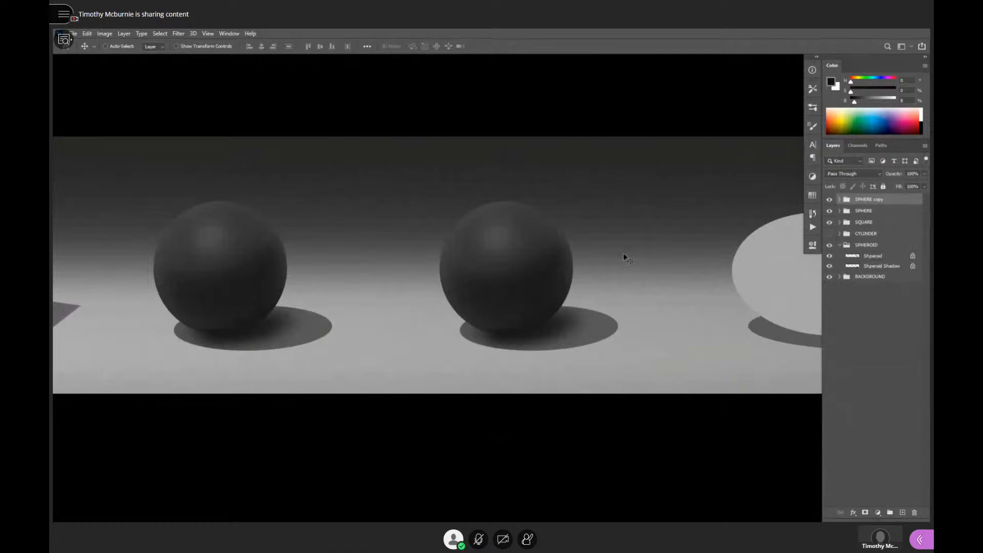
pyautogui.moveTo(672, 307); pyautogui.dragTo(593, 305)
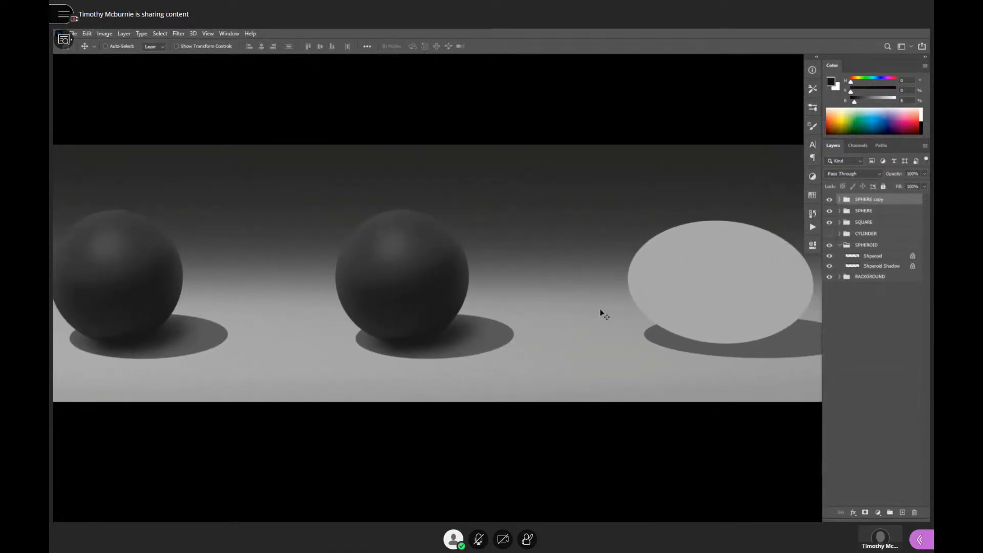
pyautogui.moveTo(563, 313); pyautogui.dragTo(738, 301)
pyautogui.keyDown('ctrl'); pyautogui.click(701, 299); pyautogui.keyUp('ctrl')
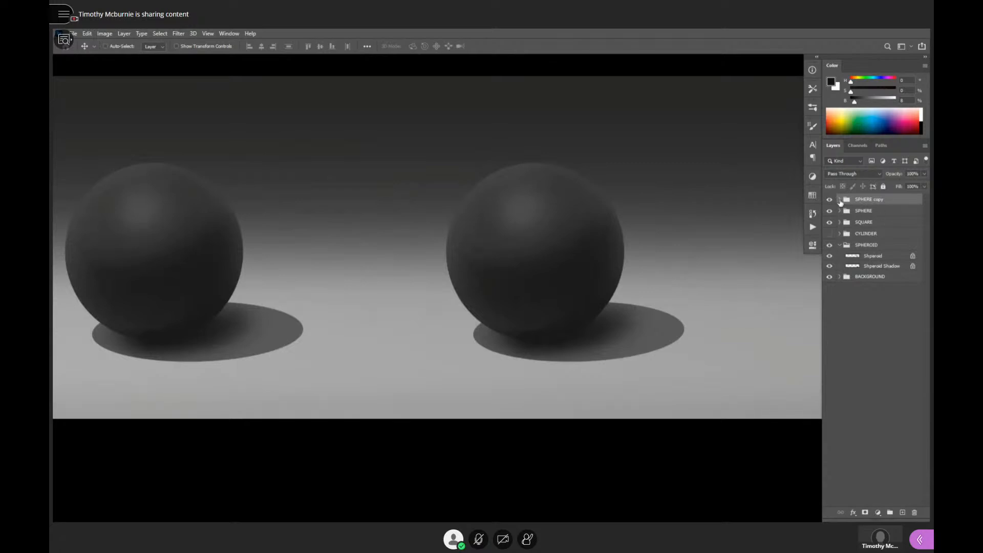
pyautogui.click(840, 199)
pyautogui.click(870, 210)
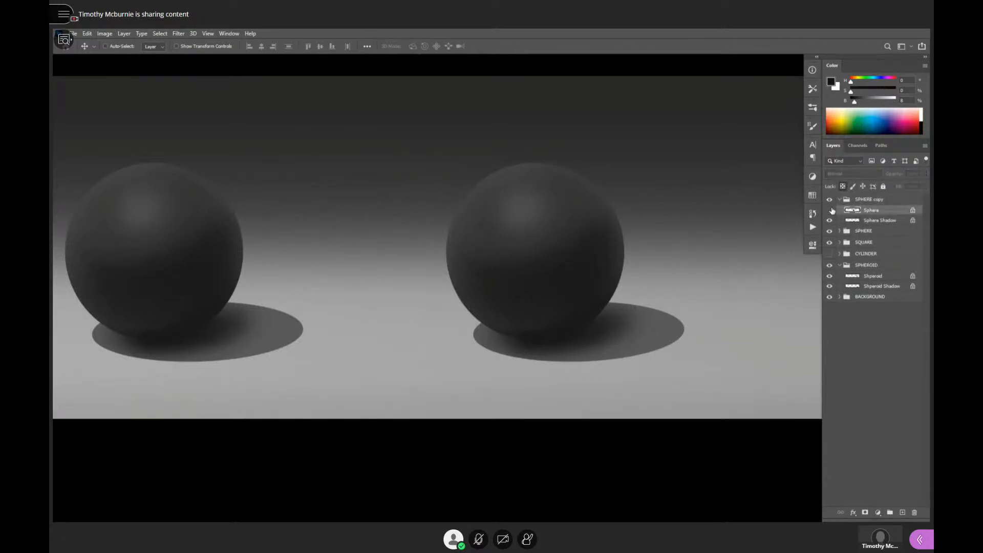
pyautogui.click(830, 210)
pyautogui.click(830, 210)
pyautogui.press('f')
pyautogui.press('f')
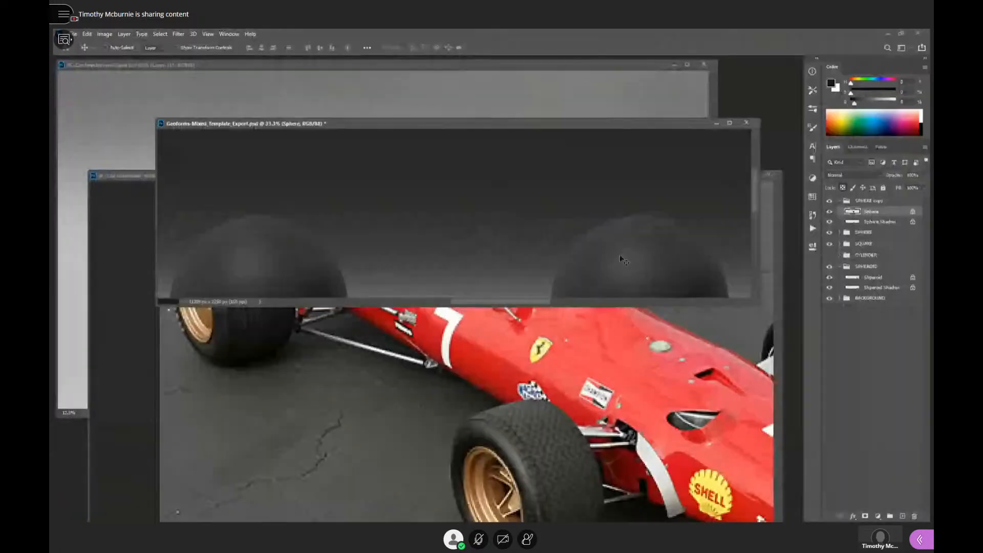
# - Bring the race car reference photo forward, move its window up and sample the golden brown of the front wheel rim
pyautogui.click(470, 426)
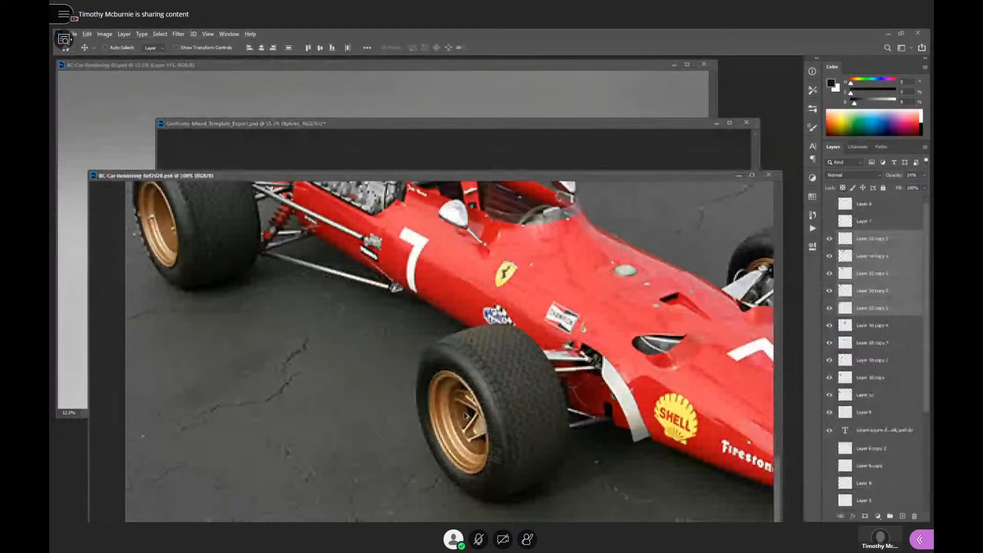
pyautogui.press('b')
pyautogui.press('v')
pyautogui.hotkey('alt', 'v')
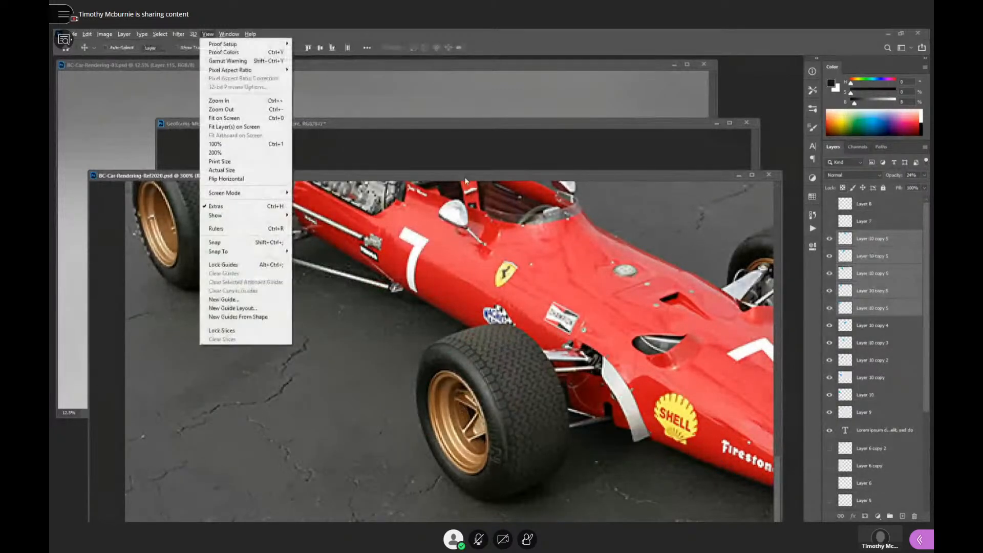
pyautogui.moveTo(465, 175); pyautogui.dragTo(455, 145)
pyautogui.press('b')
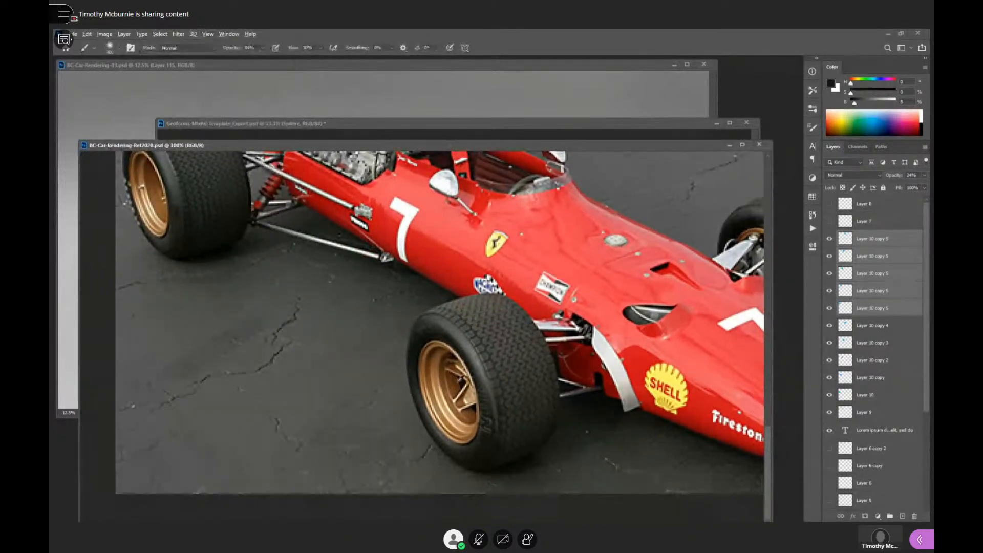
pyautogui.keyDown('alt'); pyautogui.click(440, 369); pyautogui.keyUp('alt')
# - Switch to BC-Car-Rendering-03.psd, shrink its window and park it in a corner of the workspace
pyautogui.hotkey('ctrl', 'Tab')
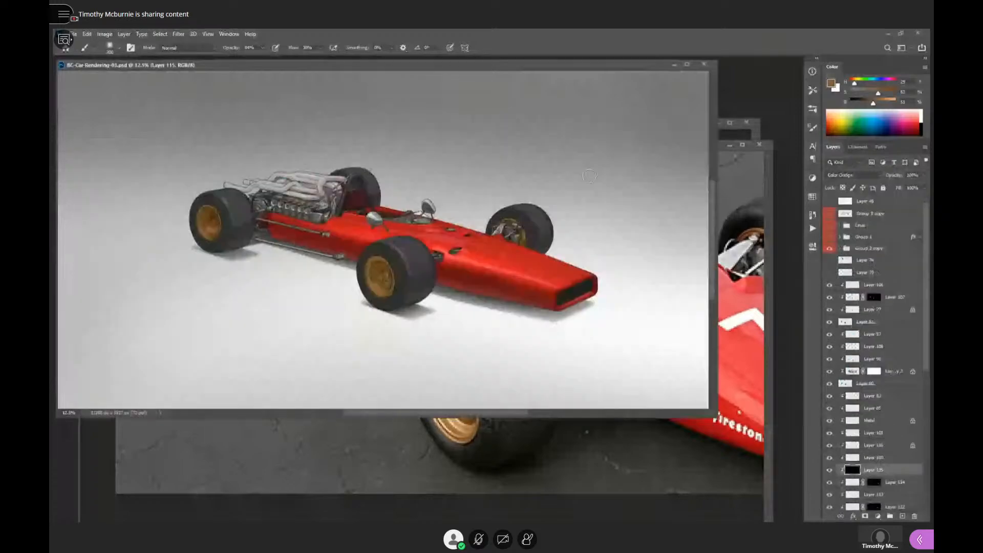
pyautogui.moveTo(658, 69)
pyautogui.mouseDown()
pyautogui.moveTo(647, 100)
pyautogui.moveTo(658, 131)
pyautogui.moveTo(629, 133)
pyautogui.moveTo(637, 210)
pyautogui.moveTo(736, 189)
pyautogui.moveTo(671, 82)
pyautogui.mouseUp()
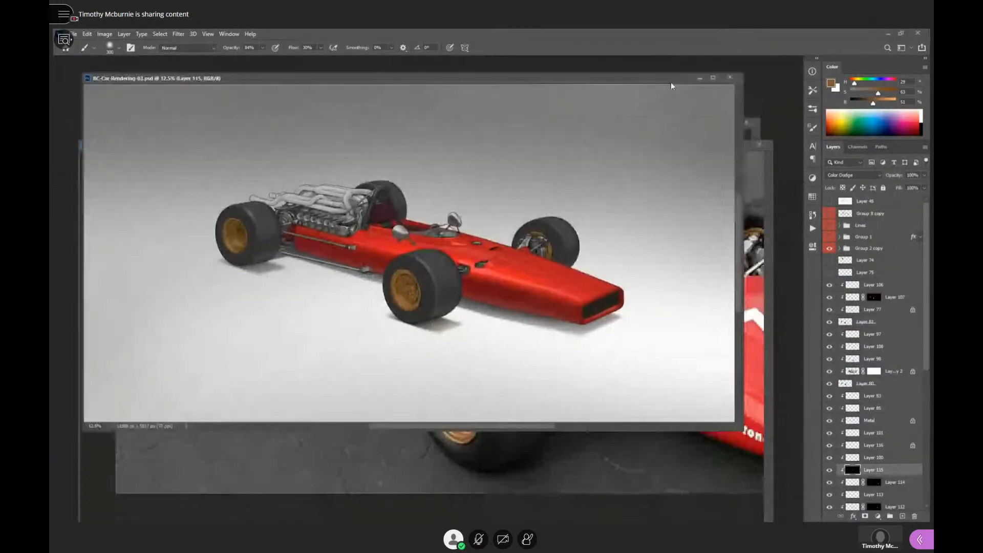
pyautogui.moveTo(743, 430); pyautogui.dragTo(379, 306)
pyautogui.moveTo(294, 79); pyautogui.dragTo(261, 63)
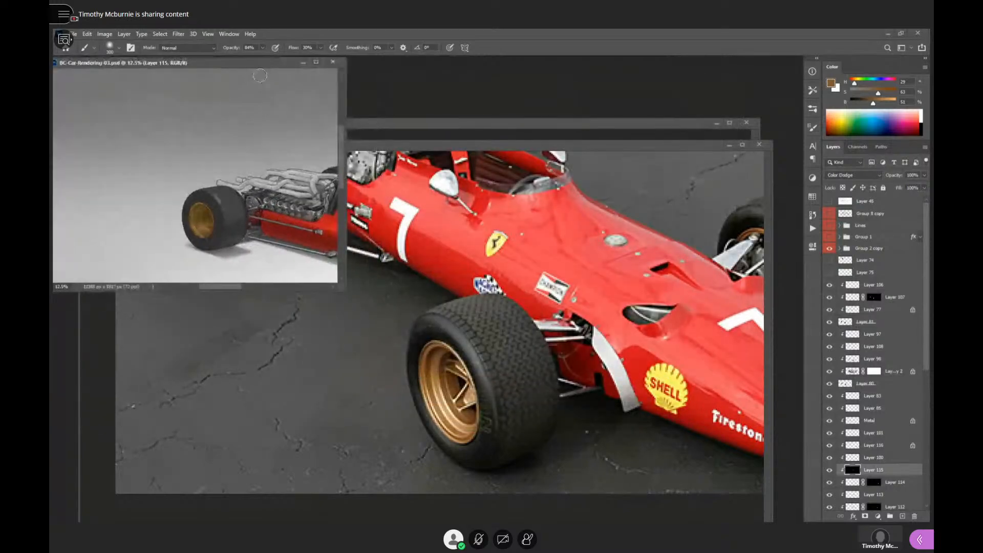
# - Enlarge the template window to show both spheres, and shrink the reference photo window with its front wheel framed
pyautogui.click(542, 131)
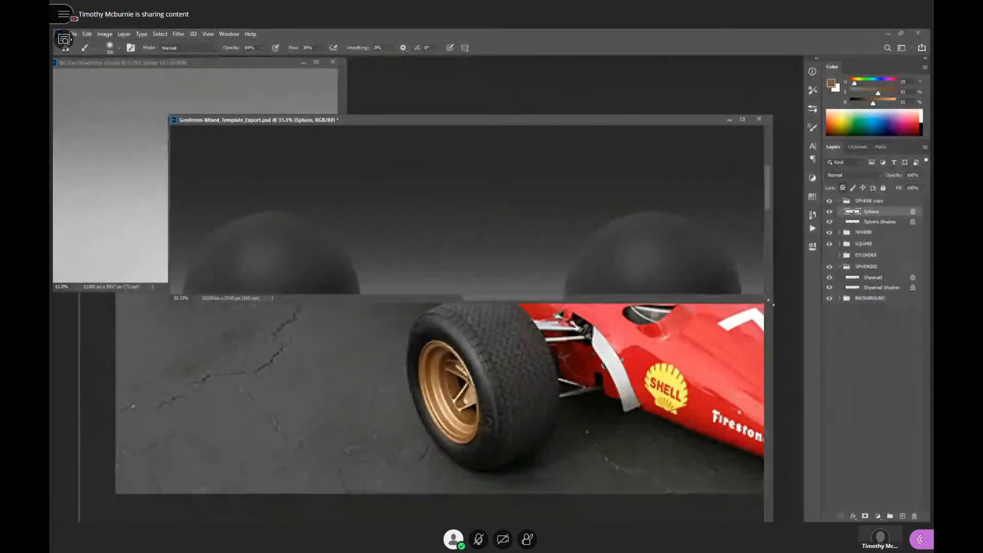
pyautogui.moveTo(773, 305); pyautogui.dragTo(766, 432)
pyautogui.moveTo(665, 123); pyautogui.dragTo(722, 72)
pyautogui.click(199, 364)
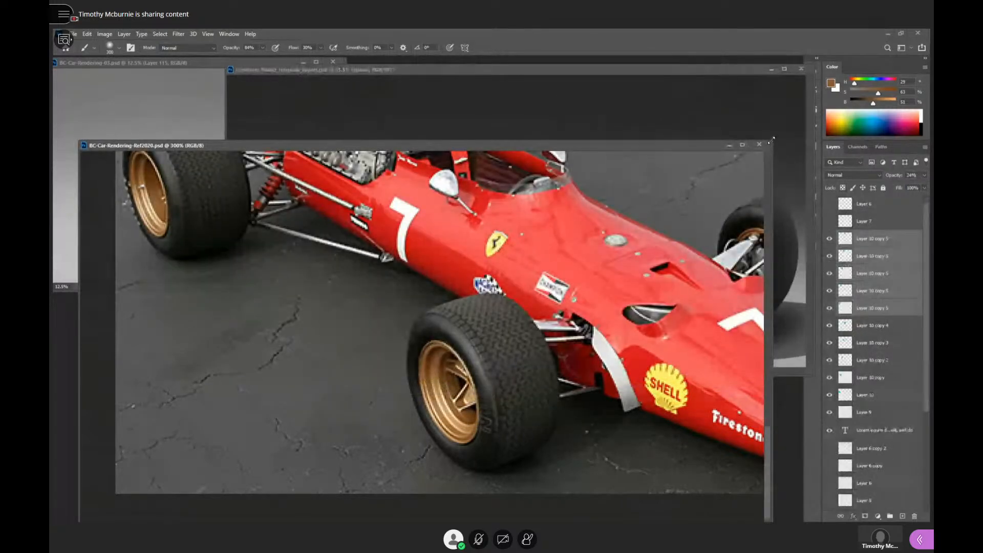
pyautogui.moveTo(773, 139); pyautogui.dragTo(423, 204)
pyautogui.moveTo(436, 370); pyautogui.dragTo(332, 285)
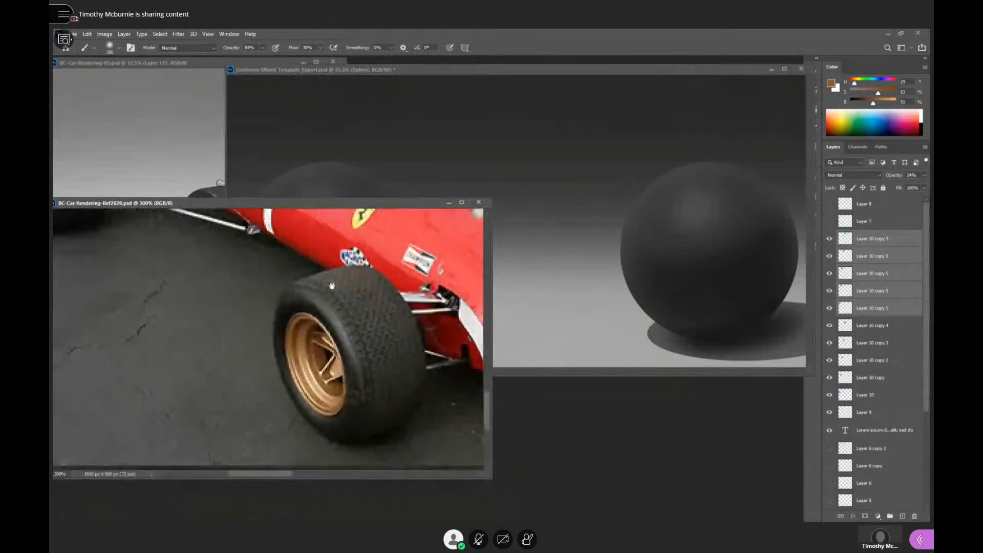
# - Copy the front wheel from the reference photo into the SPHERE copy group, and scale and place it between the two spheres
pyautogui.press('m')
pyautogui.moveTo(243, 261); pyautogui.dragTo(439, 442)
pyautogui.click(601, 221)
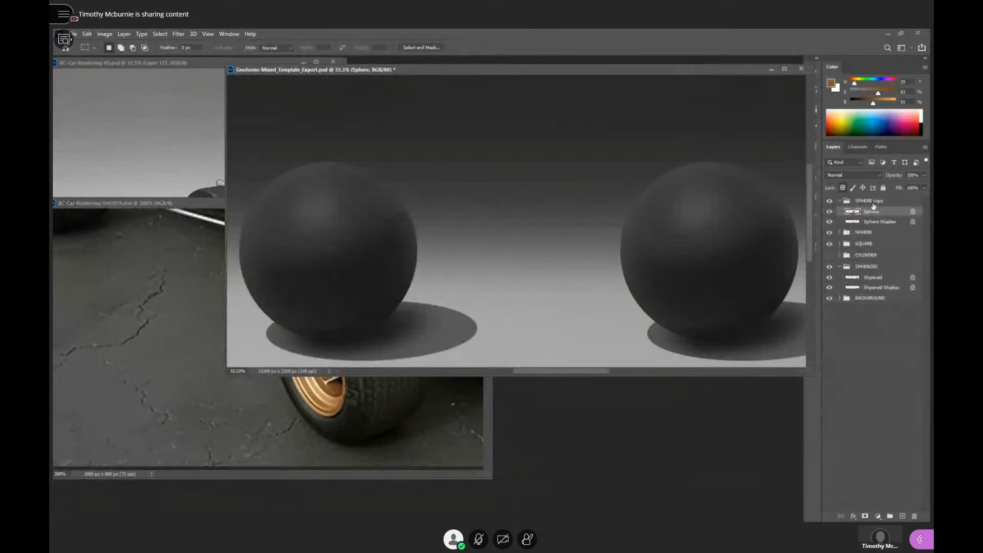
pyautogui.hotkey('ctrl', 'v')
pyautogui.press('v')
pyautogui.moveTo(534, 224); pyautogui.dragTo(634, 210)
pyautogui.hotkey('ctrl', 't')
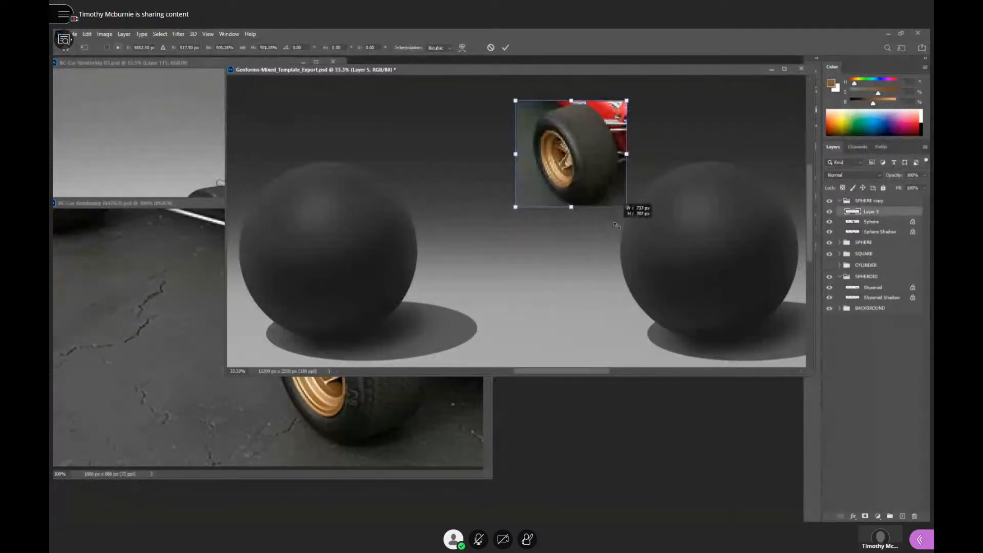
pyautogui.press('Return')
pyautogui.moveTo(599, 166); pyautogui.dragTo(546, 163)
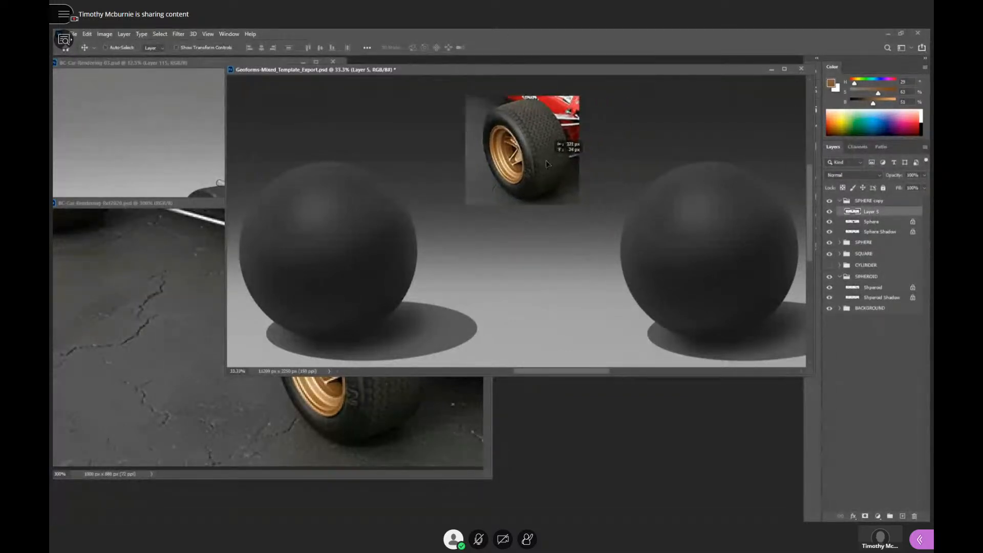
# - Select the duplicated sphere's layer and fill it with golden brown sampled from the wheel rim (H 31, S 66, B 49)
pyautogui.click(868, 223)
pyautogui.press('b')
pyautogui.moveTo(648, 247); pyautogui.dragTo(579, 248)
pyautogui.moveTo(686, 304); pyautogui.dragTo(669, 326)
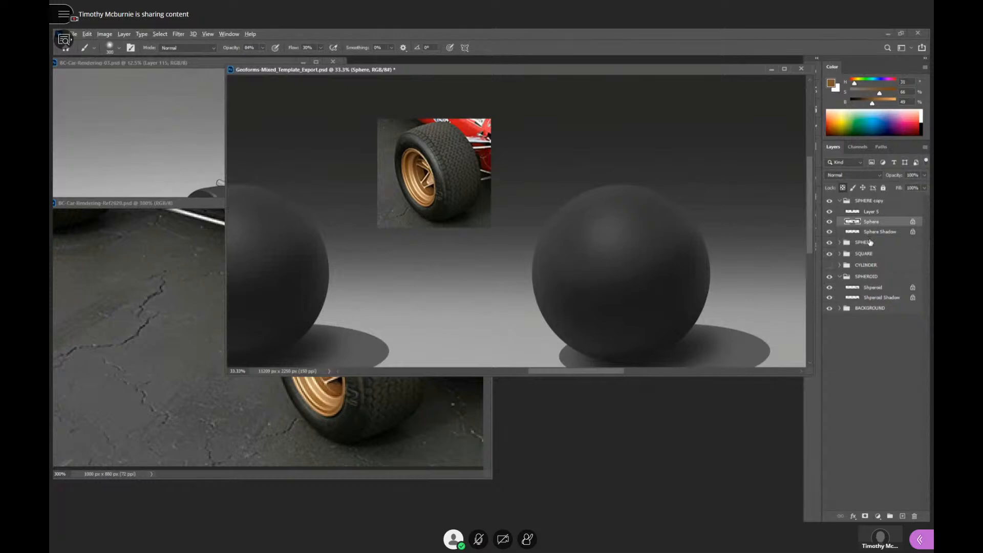
pyautogui.hotkey('alt', 'BackSpace')
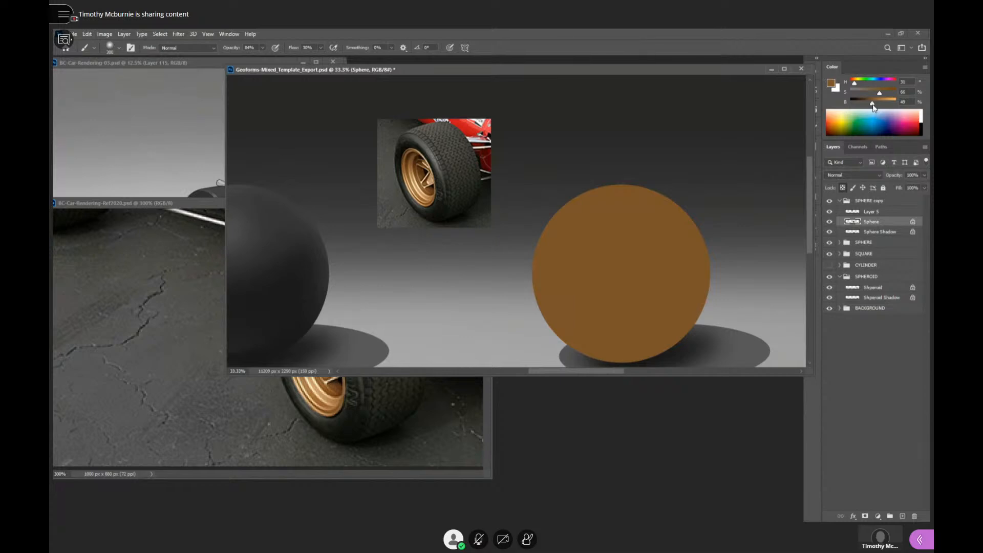
# - Lower the colour's brightness to 28% and paint a soft shadow across the underside and shaded side of the golden sphere
pyautogui.moveTo(871, 105); pyautogui.dragTo(863, 105)
pyautogui.moveTo(693, 272)
pyautogui.mouseDown()
pyautogui.moveTo(637, 309)
pyautogui.moveTo(571, 327)
pyautogui.moveTo(550, 322)
pyautogui.moveTo(623, 315)
pyautogui.moveTo(728, 241)
pyautogui.moveTo(717, 260)
pyautogui.moveTo(608, 336)
pyautogui.moveTo(720, 284)
pyautogui.moveTo(591, 364)
pyautogui.mouseUp()
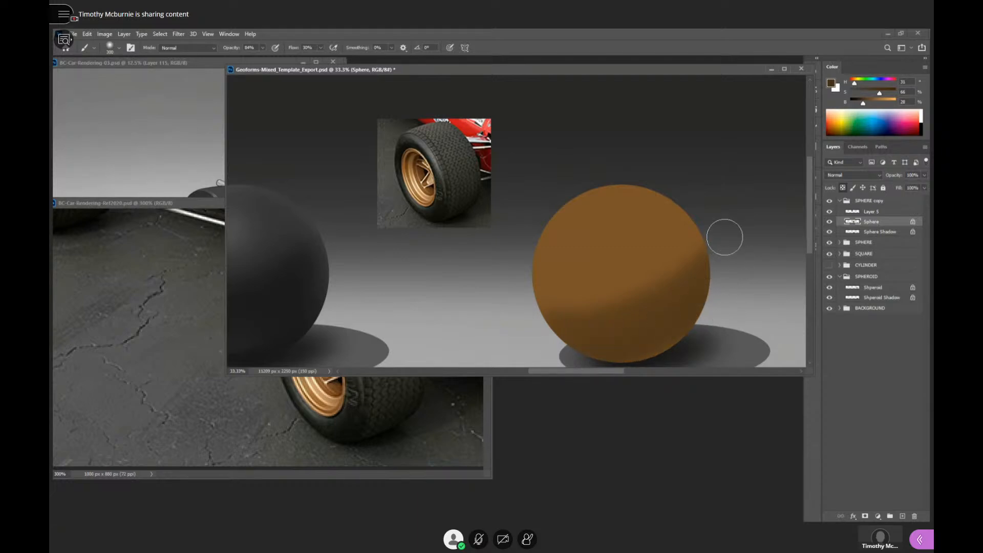
pyautogui.moveTo(724, 237)
pyautogui.mouseDown()
pyautogui.moveTo(666, 300)
pyautogui.moveTo(636, 312)
pyautogui.mouseUp()
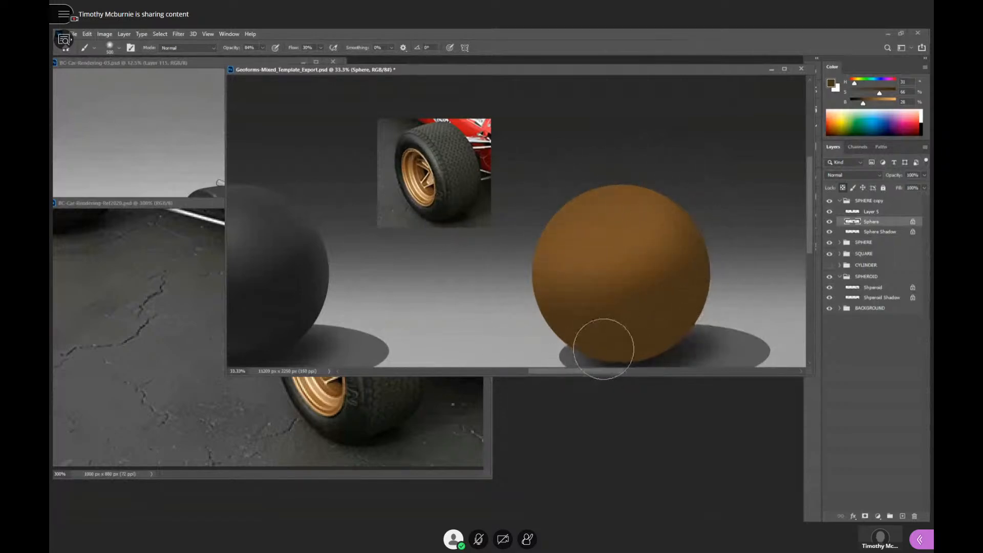
pyautogui.moveTo(705, 257); pyautogui.dragTo(713, 238)
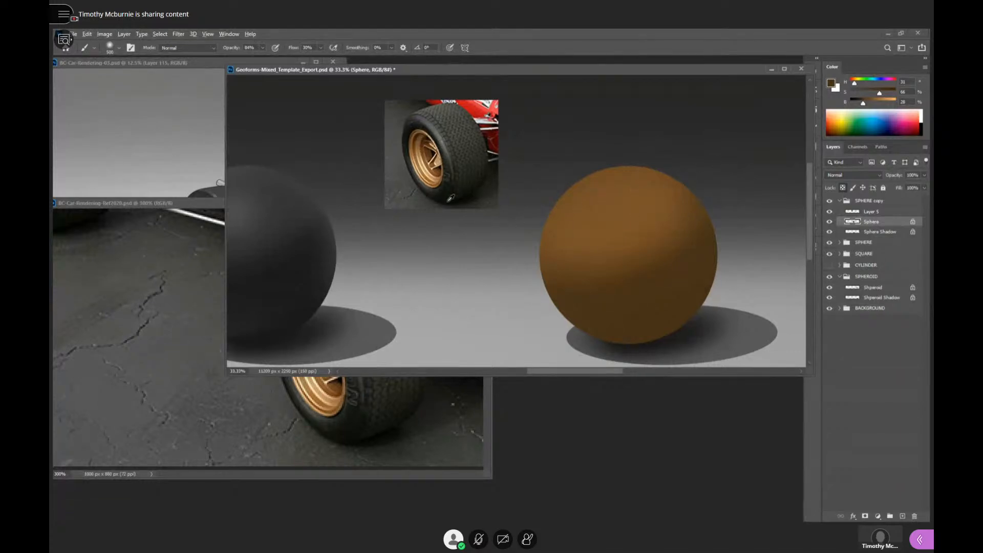
# - Sample a reddish brown from the pasted wheel's rim and warm the golden sphere's shadow area with it
pyautogui.keyDown('alt'); pyautogui.click(433, 150); pyautogui.keyUp('alt')
pyautogui.scroll(2, 430, 141)
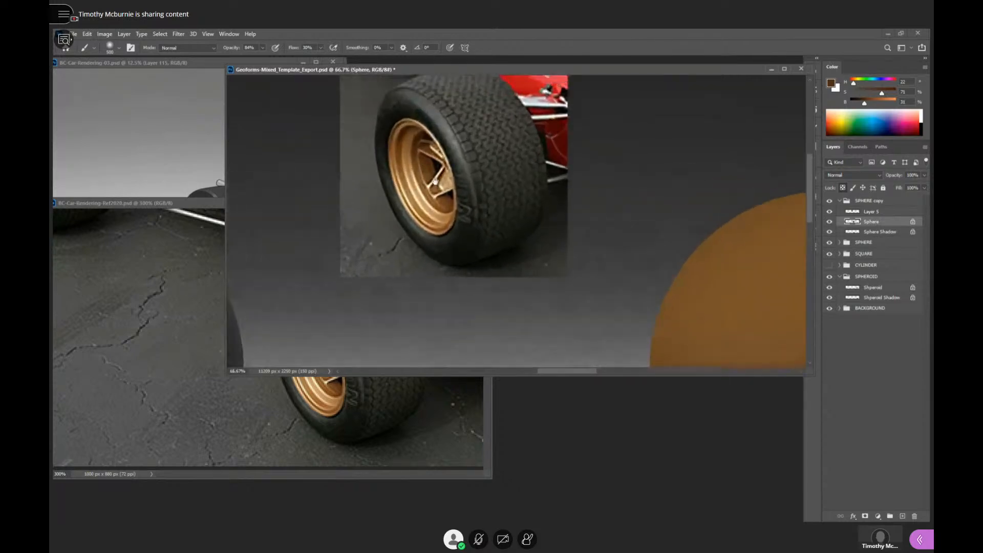
pyautogui.keyDown('alt'); pyautogui.click(413, 138); pyautogui.keyUp('alt')
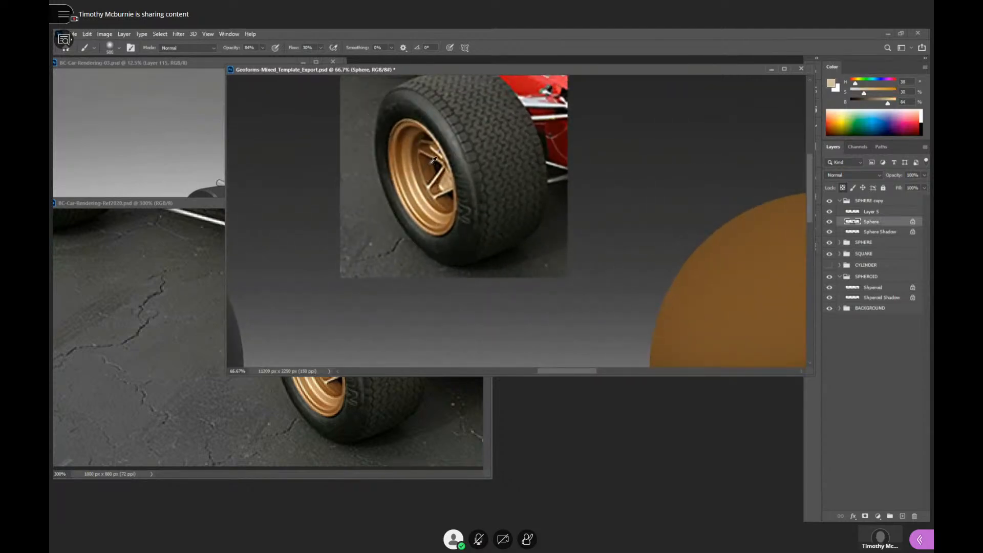
pyautogui.keyDown('alt'); pyautogui.click(432, 159); pyautogui.keyUp('alt')
pyautogui.scroll(-1, 663, 282)
pyautogui.moveTo(722, 305); pyautogui.dragTo(525, 205)
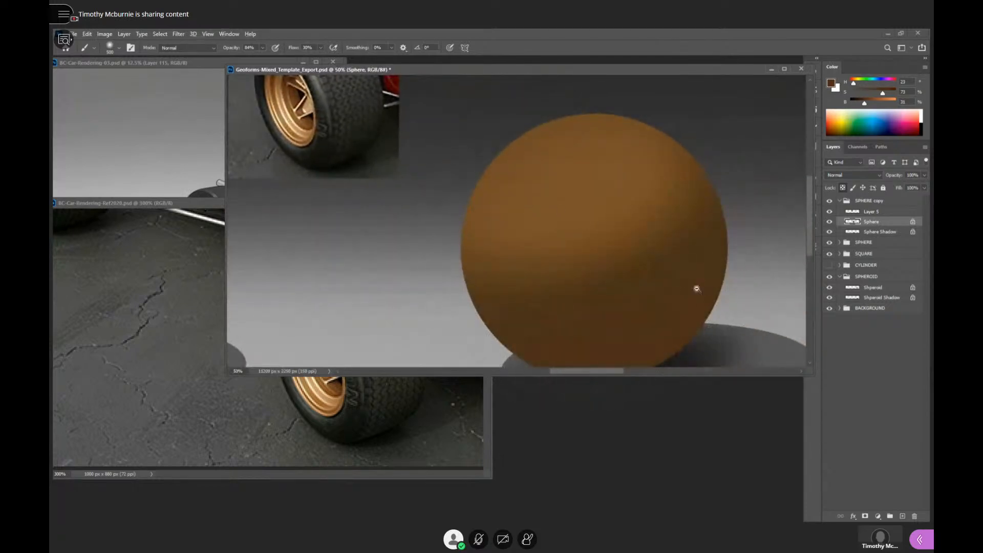
pyautogui.scroll(-1, 696, 288)
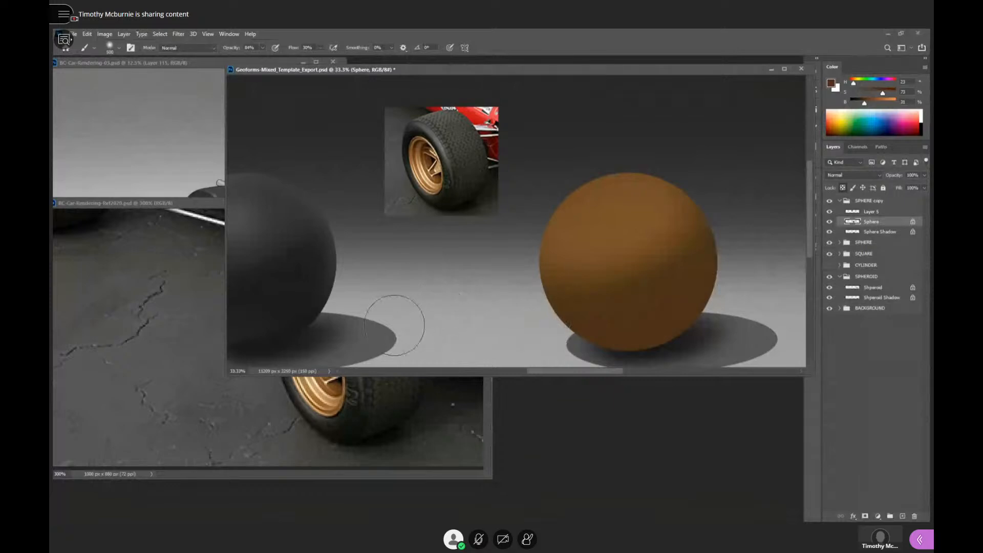
# - Sample near-black from the pasted wheel, darken the golden sphere's bottom edge with it, and unmute the meeting microphone
pyautogui.keyDown('alt'); pyautogui.click(437, 155); pyautogui.keyUp('alt')
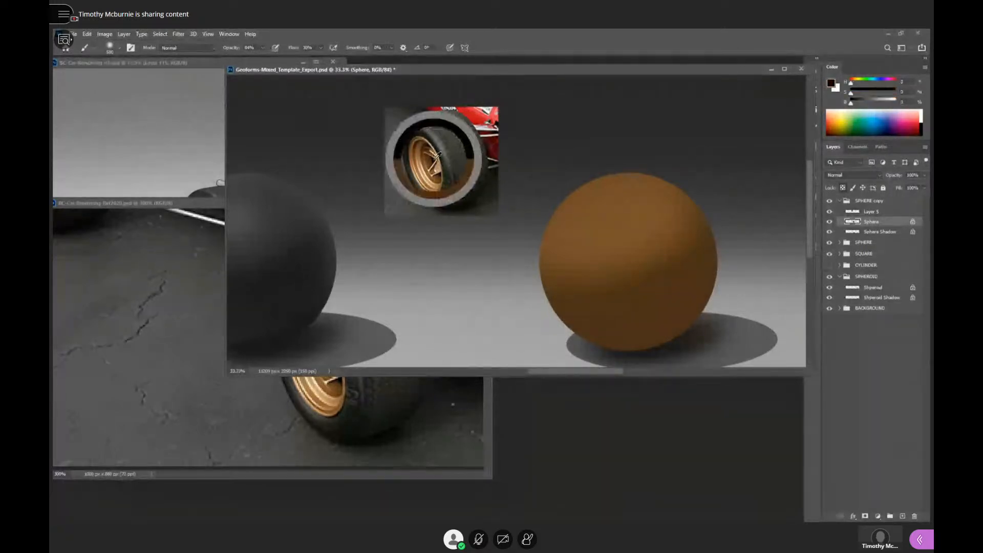
pyautogui.moveTo(676, 323); pyautogui.dragTo(700, 284)
pyautogui.moveTo(604, 316)
pyautogui.mouseDown()
pyautogui.moveTo(666, 323)
pyautogui.moveTo(557, 322)
pyautogui.moveTo(712, 309)
pyautogui.moveTo(568, 330)
pyautogui.mouseUp()
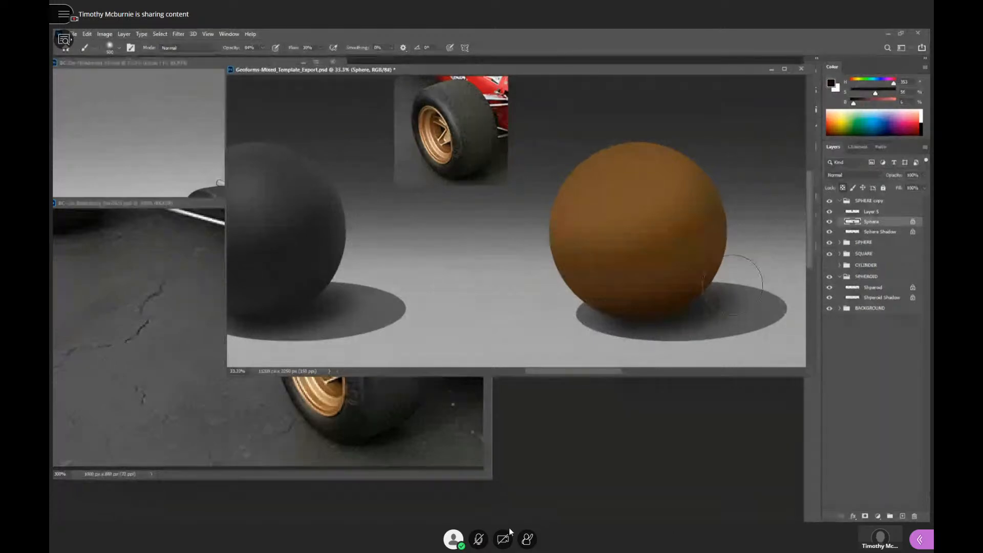
pyautogui.click(479, 539)
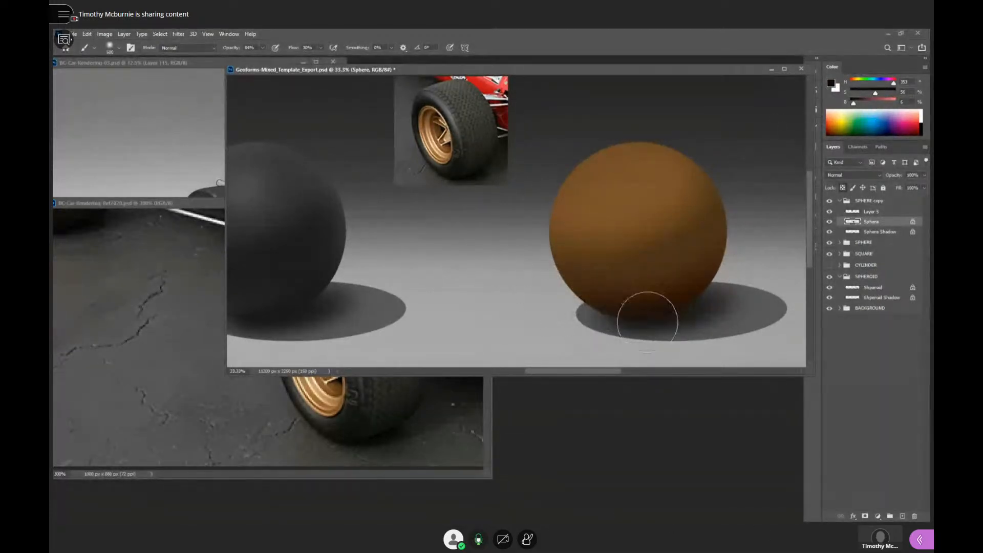
# - Compare the golden sphere with the black rubber sphere from farther out, and examine the pasted wheel's rim shading up close
pyautogui.keyDown('alt'); pyautogui.click(703, 299); pyautogui.keyUp('alt')
pyautogui.keyDown('alt'); pyautogui.click(704, 304); pyautogui.keyUp('alt')
pyautogui.keyDown('ctrl'); pyautogui.click(684, 316); pyautogui.keyUp('ctrl')
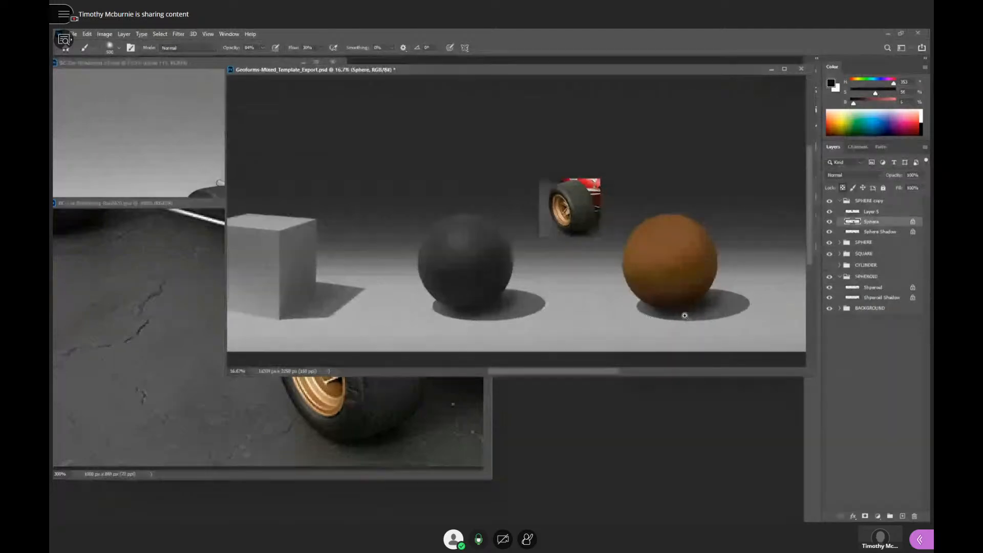
pyautogui.keyDown('alt'); pyautogui.click(656, 318); pyautogui.keyUp('alt')
pyautogui.moveTo(603, 284); pyautogui.dragTo(679, 286)
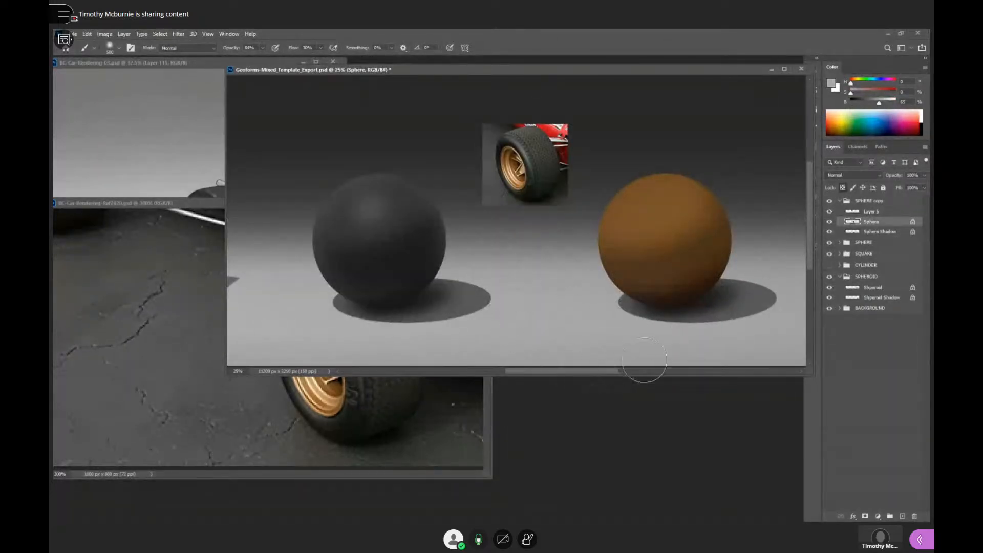
pyautogui.keyDown('alt'); pyautogui.click(700, 302); pyautogui.keyUp('alt')
pyautogui.keyDown('alt'); pyautogui.click(715, 288); pyautogui.keyUp('alt')
pyautogui.keyDown('ctrl'); pyautogui.click(715, 288); pyautogui.keyUp('ctrl')
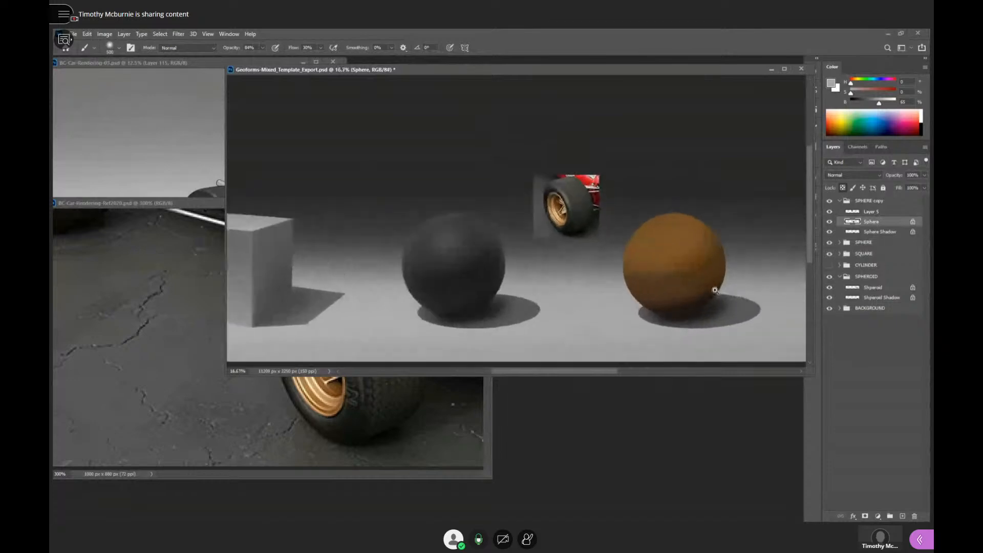
pyautogui.keyDown('alt'); pyautogui.click(689, 320); pyautogui.keyUp('alt')
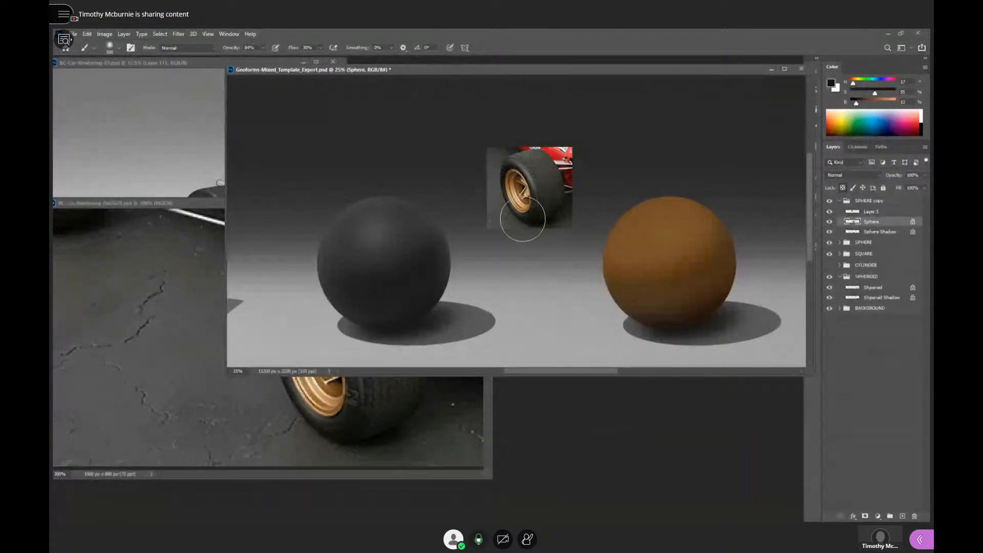
pyautogui.keyDown('ctrl'); pyautogui.click(528, 199); pyautogui.keyUp('ctrl')
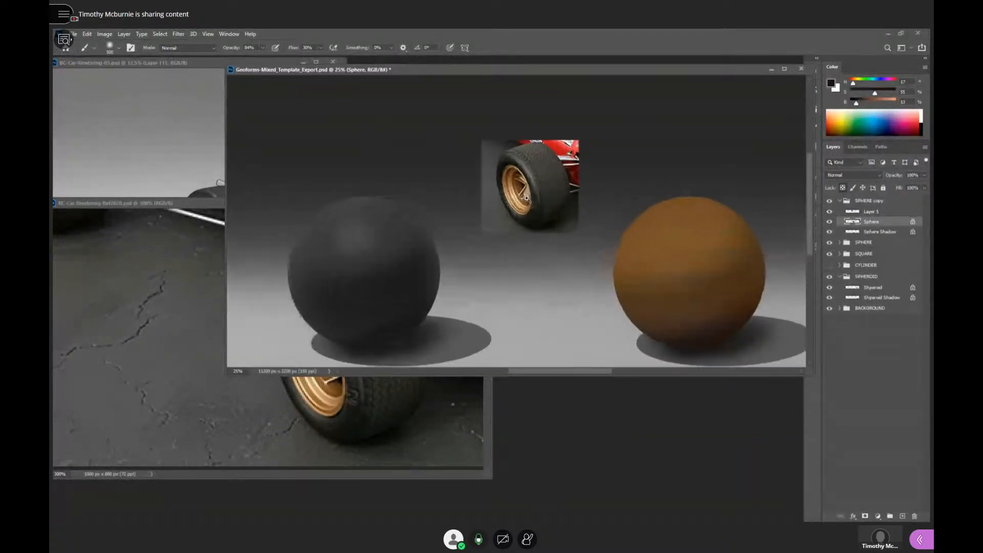
pyautogui.keyDown('ctrl'); pyautogui.click(529, 199); pyautogui.keyUp('ctrl')
pyautogui.keyDown('ctrl'); pyautogui.click(529, 200); pyautogui.keyUp('ctrl')
pyautogui.moveTo(529, 200); pyautogui.dragTo(539, 238)
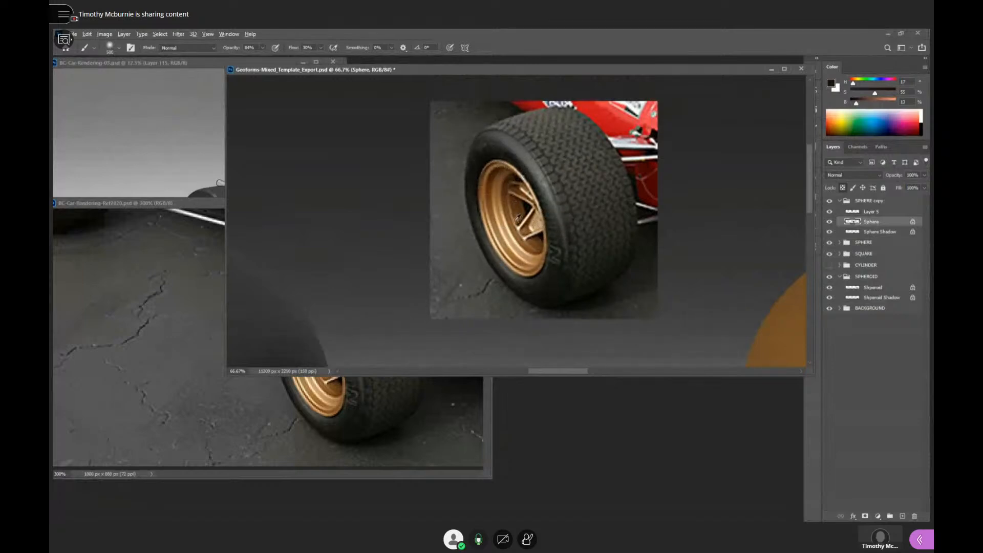
# - Compare the golden sphere's shading with the pasted wheel's rim, viewing the spheres from farther out and the wheel up close
pyautogui.moveTo(611, 293); pyautogui.dragTo(424, 215)
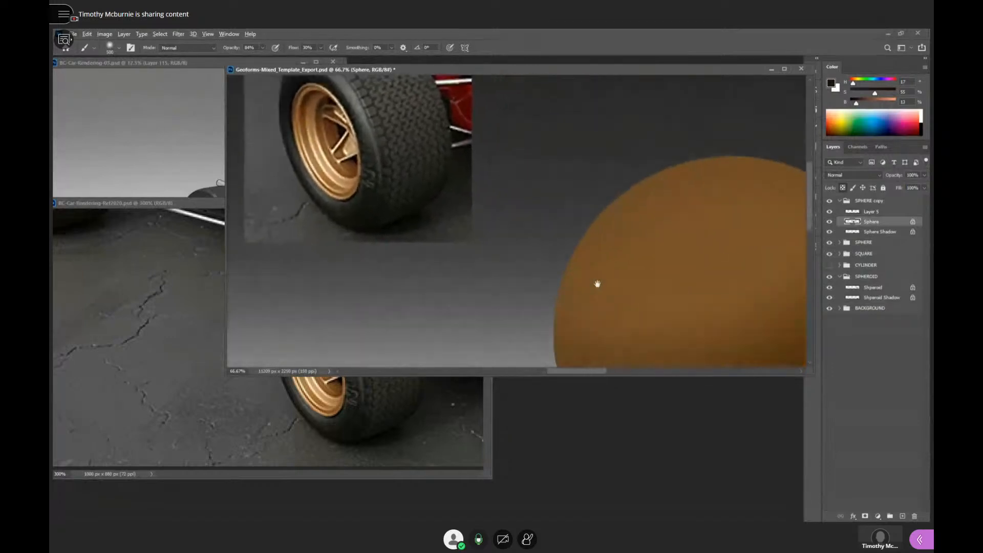
pyautogui.keyDown('alt'); pyautogui.click(692, 305); pyautogui.keyUp('alt')
pyautogui.keyDown('alt'); pyautogui.click(693, 270); pyautogui.keyUp('alt')
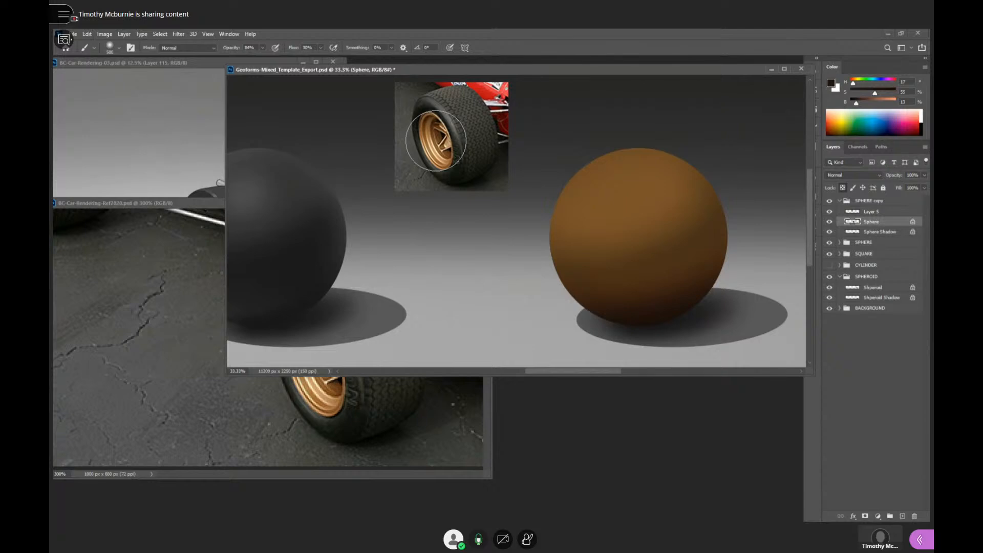
pyautogui.keyDown('ctrl'); pyautogui.click(650, 242); pyautogui.keyUp('ctrl')
pyautogui.moveTo(718, 250); pyautogui.dragTo(709, 241)
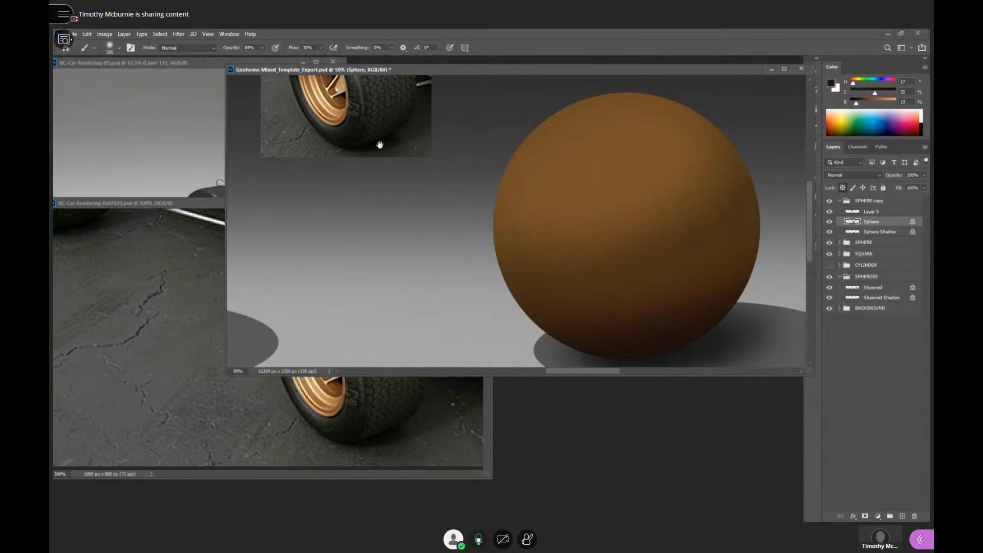
pyautogui.moveTo(382, 147); pyautogui.dragTo(540, 278)
pyautogui.scroll(1, 498, 232)
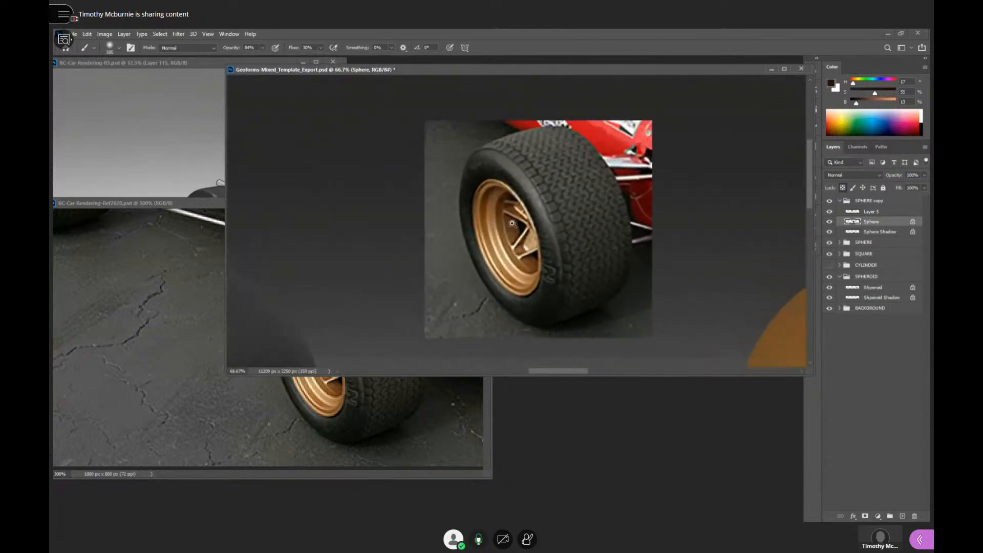
# - Sample the brown shadow tones on the pasted wheel's inner rim and between its spokes to examine their colour values
pyautogui.keyDown('alt'); pyautogui.click(496, 199); pyautogui.keyUp('alt')
pyautogui.keyDown('alt'); pyautogui.click(495, 204); pyautogui.keyUp('alt')
pyautogui.keyDown('alt'); pyautogui.click(516, 223); pyautogui.keyUp('alt')
pyautogui.keyDown('alt'); pyautogui.click(495, 200); pyautogui.keyUp('alt')
pyautogui.keyDown('alt'); pyautogui.click(516, 222); pyautogui.keyUp('alt')
pyautogui.keyDown('alt'); pyautogui.click(518, 220); pyautogui.keyUp('alt')
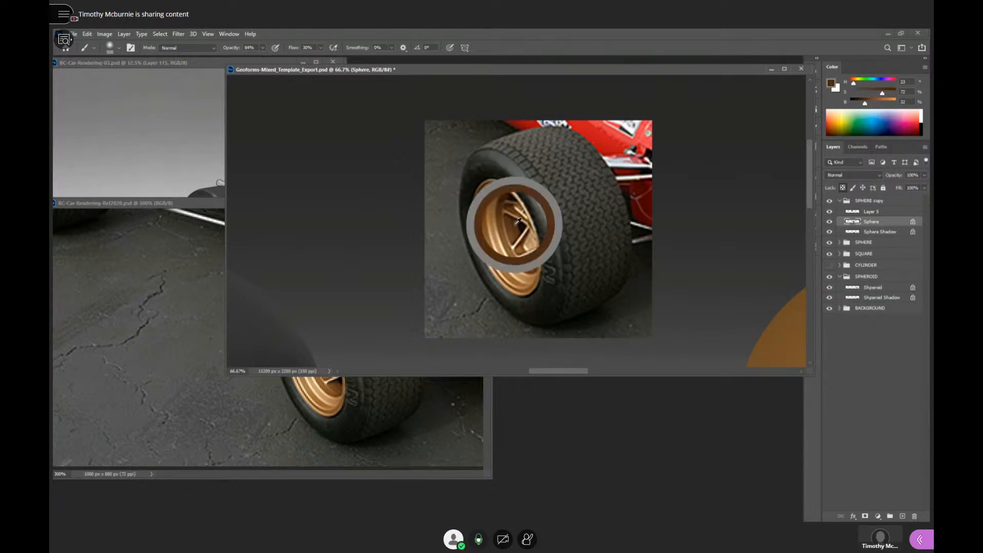
pyautogui.moveTo(515, 224)
pyautogui.mouseDown()
pyautogui.moveTo(502, 193)
pyautogui.moveTo(516, 222)
pyautogui.mouseUp()
# - Sample the rim's upper inner edge from its mid golden brown into its deepest brown to study the tonal falloff
pyautogui.keyDown('alt'); pyautogui.click(499, 195); pyautogui.keyUp('alt')
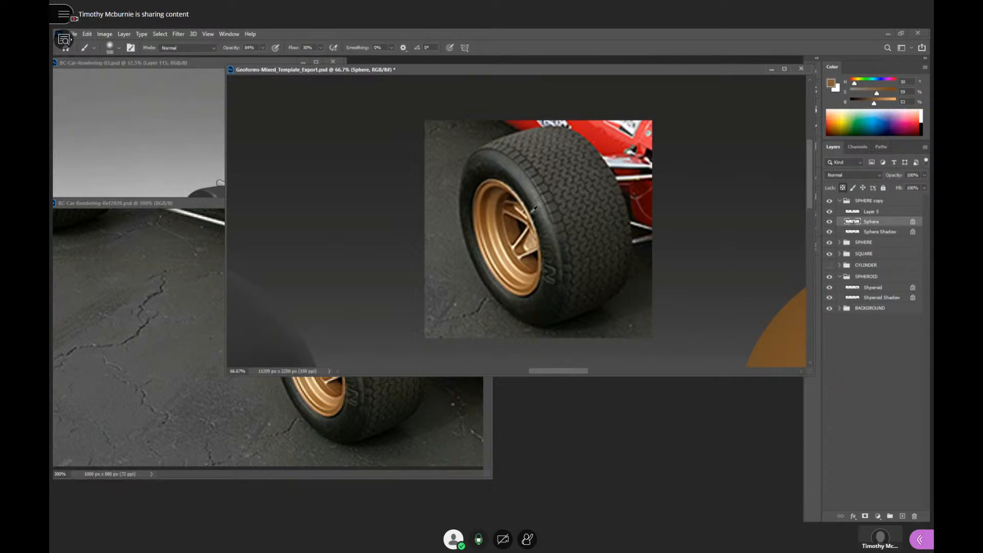
pyautogui.keyDown('alt'); pyautogui.click(505, 195); pyautogui.keyUp('alt')
pyautogui.keyDown('alt'); pyautogui.click(506, 198); pyautogui.keyUp('alt')
pyautogui.keyDown('alt'); pyautogui.click(496, 203); pyautogui.keyUp('alt')
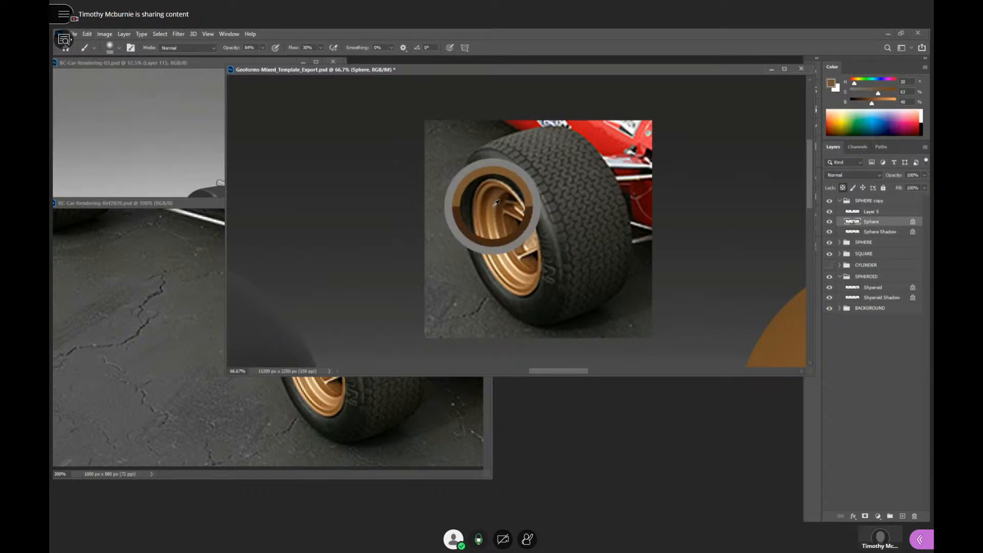
pyautogui.keyDown('alt'); pyautogui.click(504, 201); pyautogui.keyUp('alt')
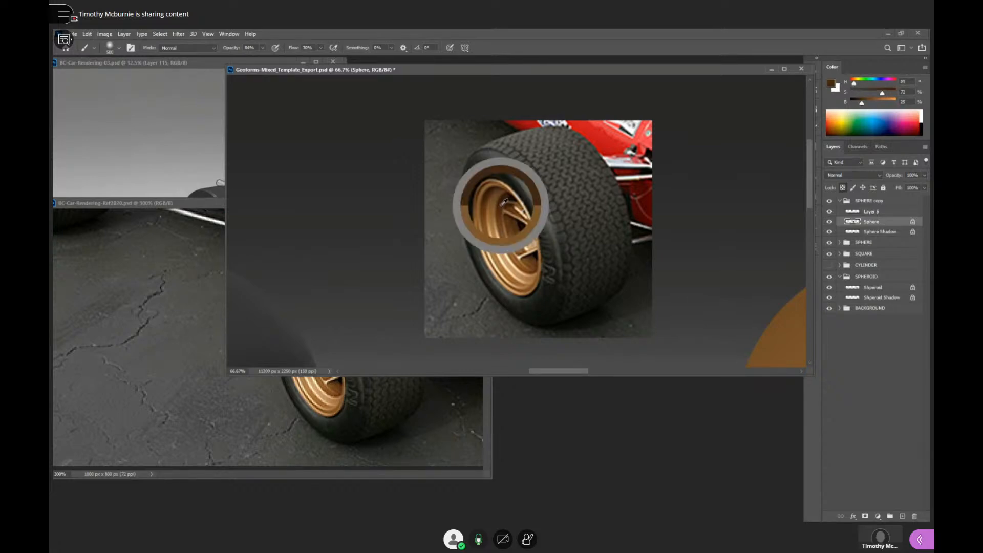
pyautogui.keyDown('alt'); pyautogui.click(507, 195); pyautogui.keyUp('alt')
pyautogui.keyDown('alt'); pyautogui.click(508, 194); pyautogui.keyUp('alt')
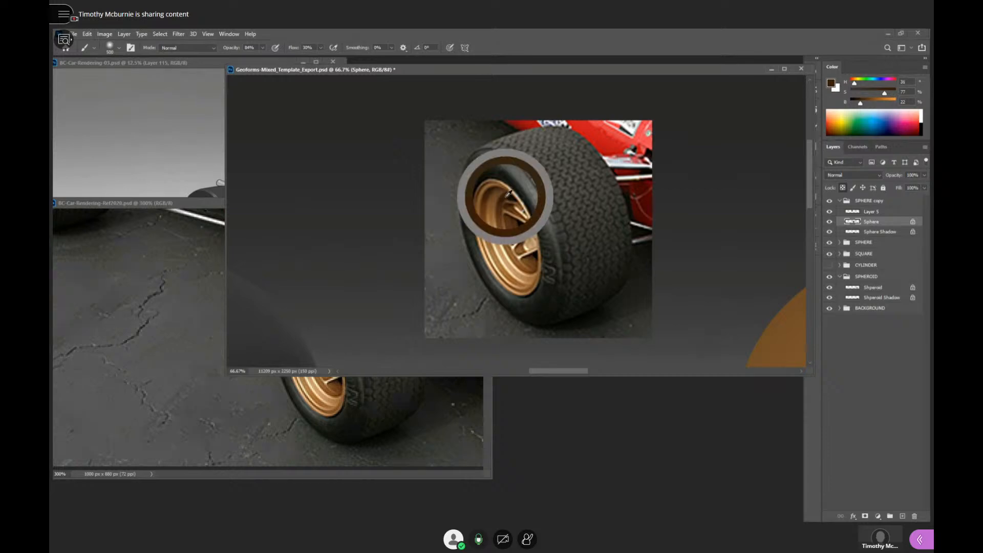
pyautogui.keyDown('alt'); pyautogui.click(510, 192); pyautogui.keyUp('alt')
pyautogui.keyDown('alt'); pyautogui.click(512, 192); pyautogui.keyUp('alt')
pyautogui.keyDown('alt'); pyautogui.click(512, 192); pyautogui.keyUp('alt')
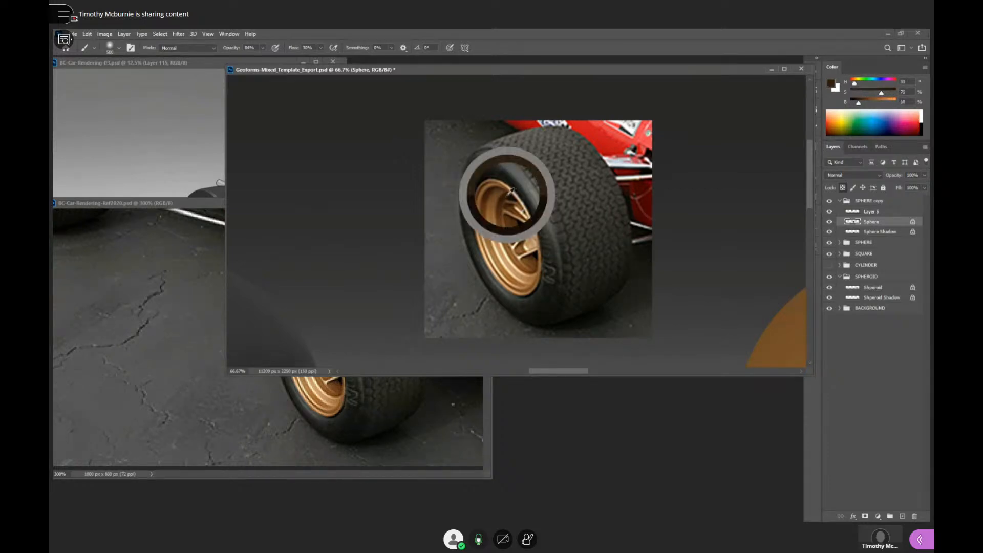
# - Examine the pasted wheel between the two spheres from farther out, and inspect its tyre and rim up close again
pyautogui.keyDown('alt'); pyautogui.click(577, 244); pyautogui.keyUp('alt')
pyautogui.keyDown('alt'); pyautogui.click(578, 249); pyautogui.keyUp('alt')
pyautogui.keyDown('alt'); pyautogui.click(580, 251); pyautogui.keyUp('alt')
pyautogui.click(574, 244)
pyautogui.click(575, 244)
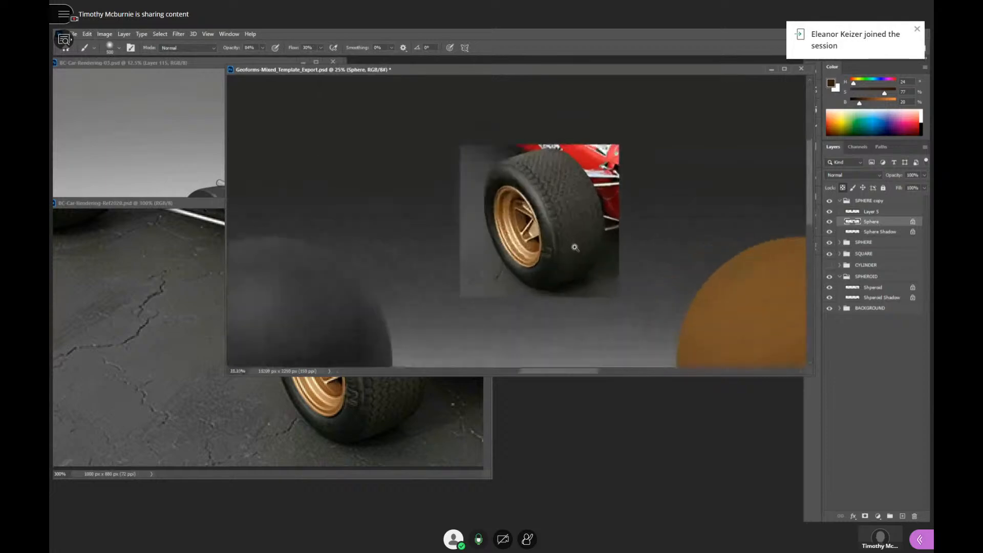
pyautogui.click(577, 244)
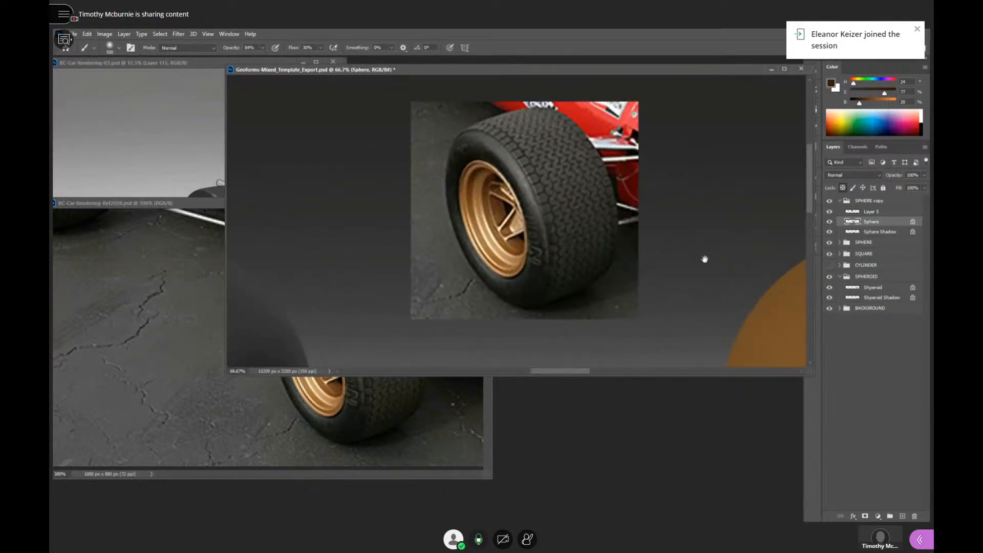
pyautogui.moveTo(704, 260)
pyautogui.mouseDown()
pyautogui.moveTo(671, 248)
pyautogui.moveTo(699, 271)
pyautogui.mouseUp()
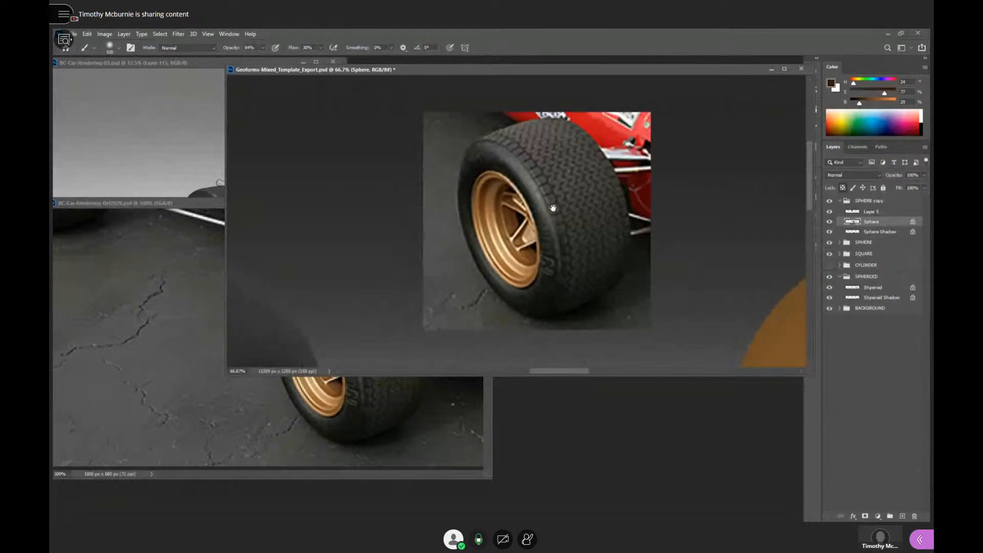
pyautogui.moveTo(553, 208); pyautogui.dragTo(558, 246)
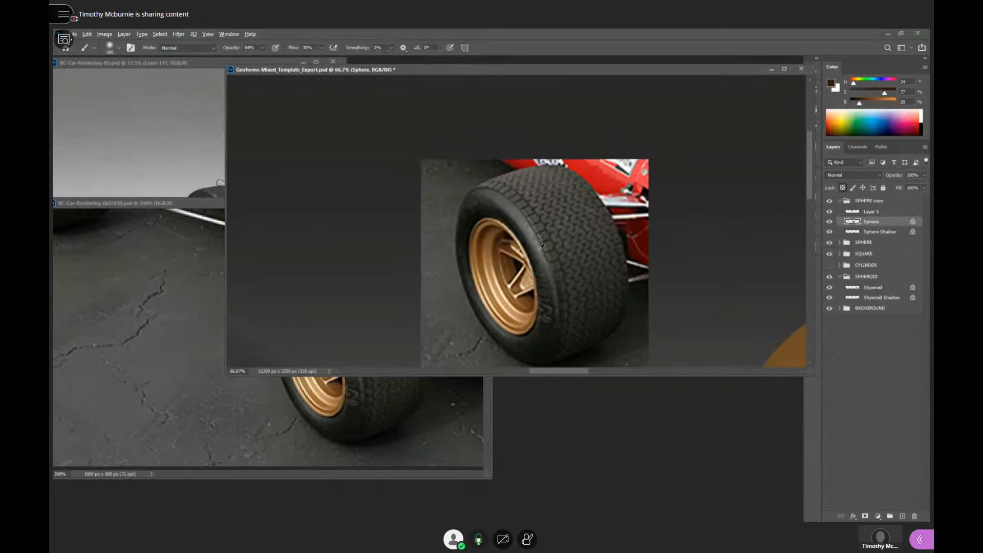
# - Examine the red race car's bodywork in the BC-Car-Rendering-Ref2020 document, and return to the pasted wheel in the Geoforms document
pyautogui.click(362, 403)
pyautogui.moveTo(398, 316); pyautogui.dragTo(352, 404)
pyautogui.moveTo(434, 246); pyautogui.dragTo(450, 298)
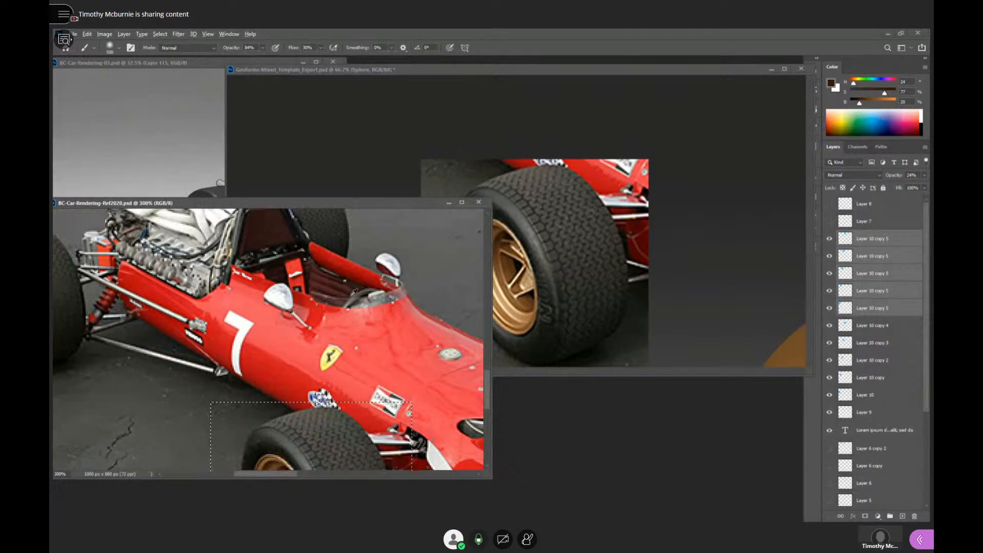
pyautogui.click(614, 264)
pyautogui.moveTo(575, 286); pyautogui.dragTo(632, 266)
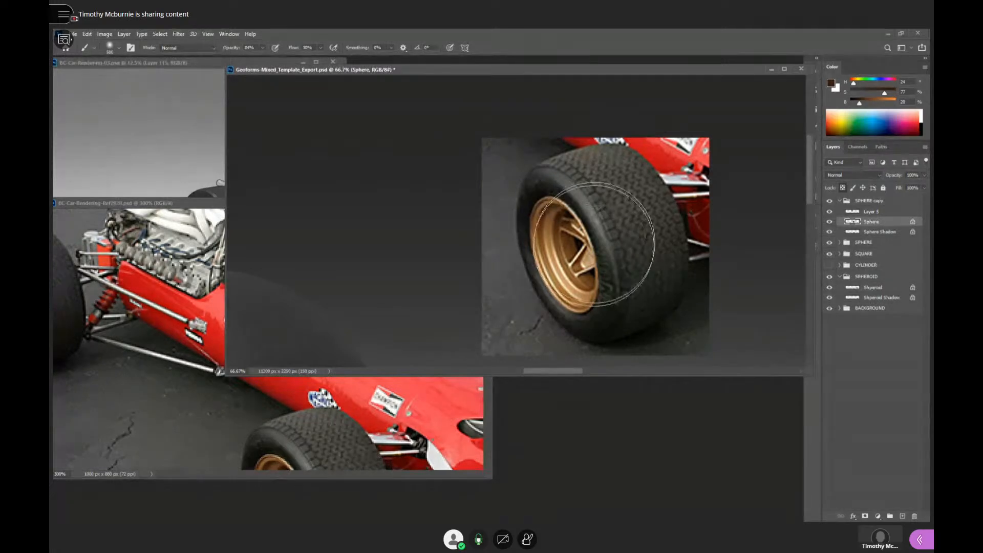
# - Sample the pale cream highlights on the pasted wheel's golden rim to examine their hue, saturation and brightness
pyautogui.keyDown('alt'); pyautogui.click(553, 224); pyautogui.keyUp('alt')
pyautogui.keyDown('alt'); pyautogui.click(566, 267); pyautogui.keyUp('alt')
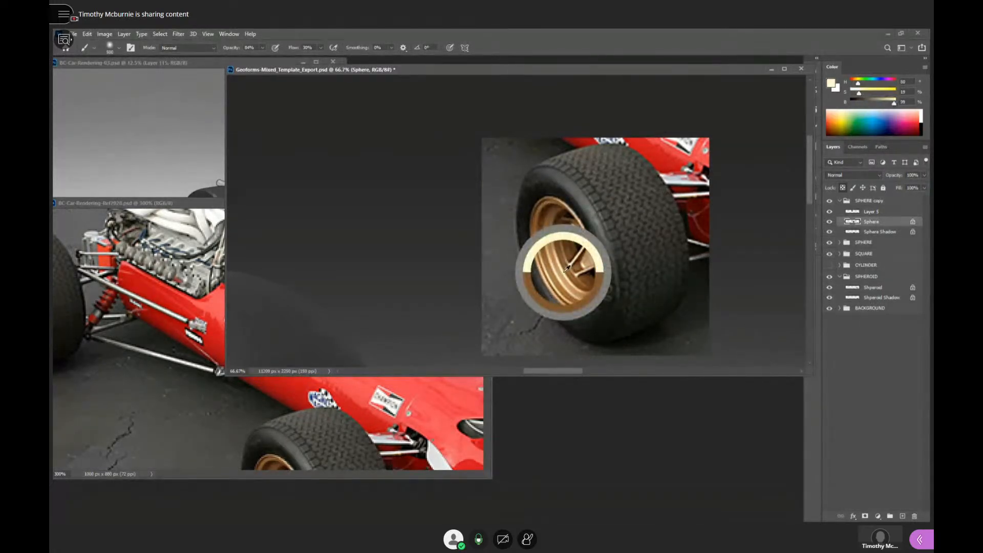
pyautogui.keyDown('alt'); pyautogui.click(565, 267); pyautogui.keyUp('alt')
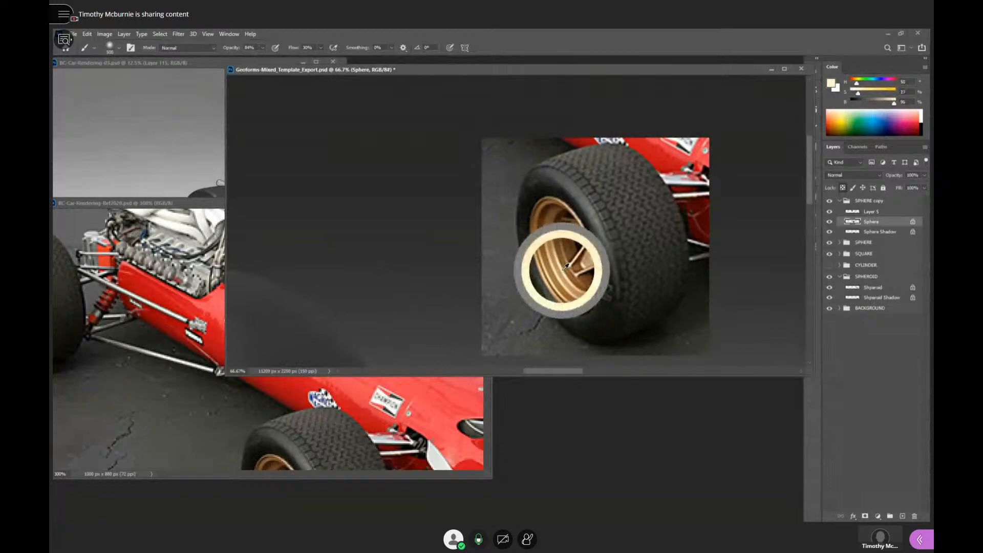
pyautogui.moveTo(565, 267); pyautogui.dragTo(566, 267)
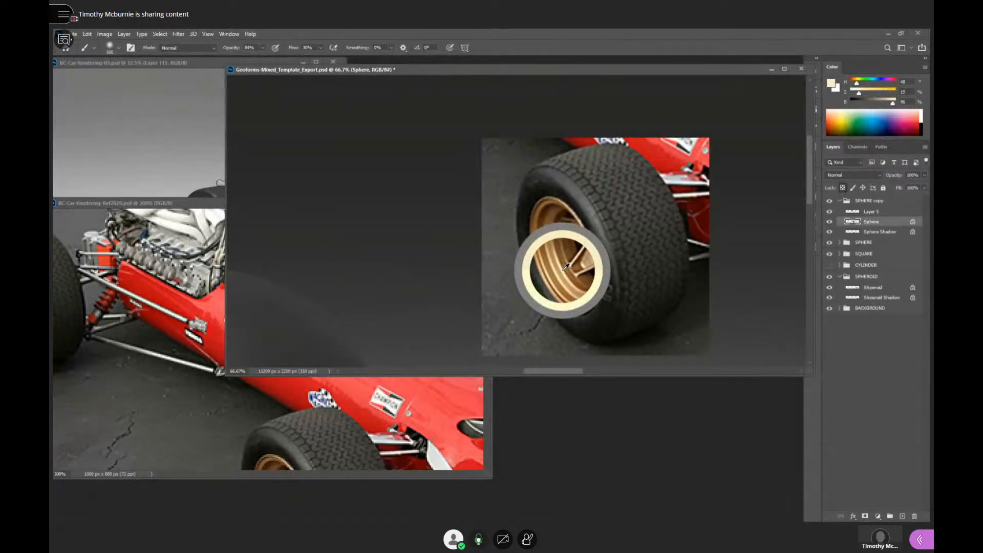
pyautogui.moveTo(566, 266); pyautogui.dragTo(567, 268)
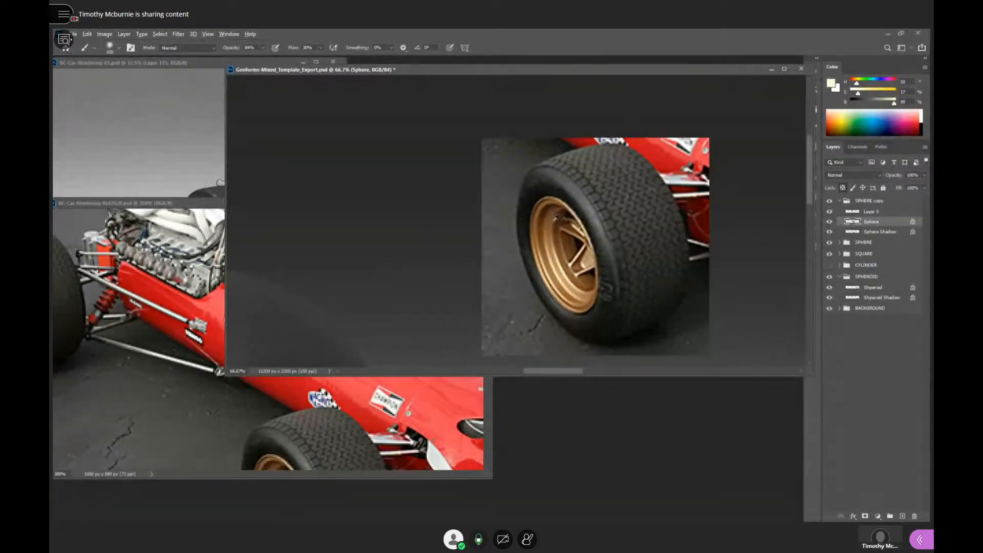
# - Sample the golden midtones and dark brown recesses across the pasted wheel's rim, finishing on a light golden tan
pyautogui.moveTo(553, 217); pyautogui.dragTo(565, 243)
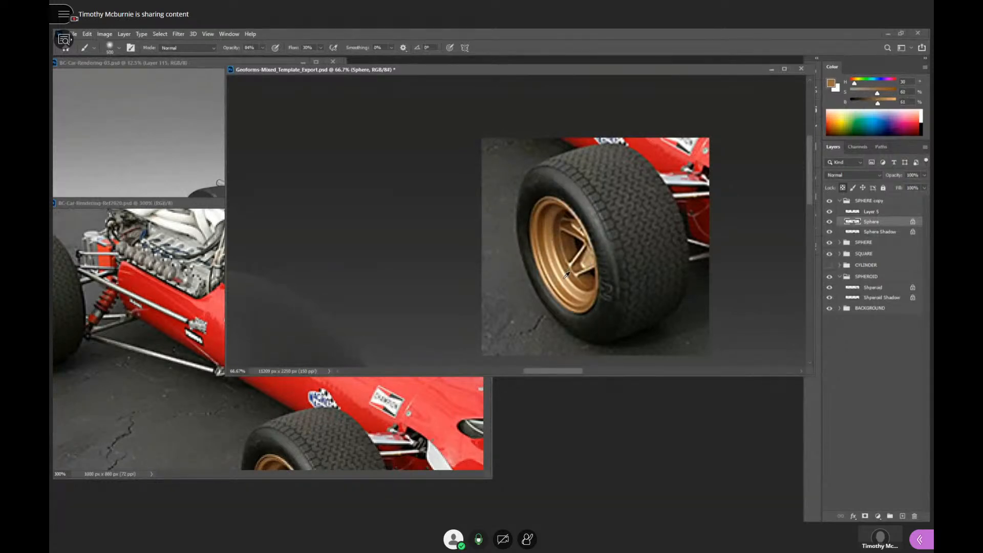
pyautogui.keyDown('alt'); pyautogui.click(562, 214); pyautogui.keyUp('alt')
pyautogui.keyDown('alt'); pyautogui.click(581, 242); pyautogui.keyUp('alt')
pyautogui.keyDown('alt'); pyautogui.click(571, 243); pyautogui.keyUp('alt')
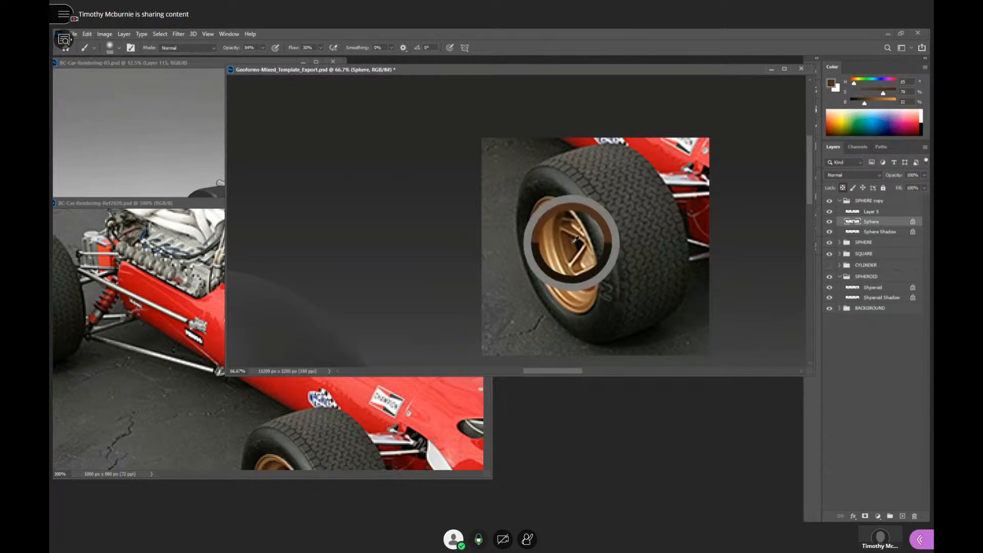
pyautogui.moveTo(546, 229); pyautogui.dragTo(552, 264)
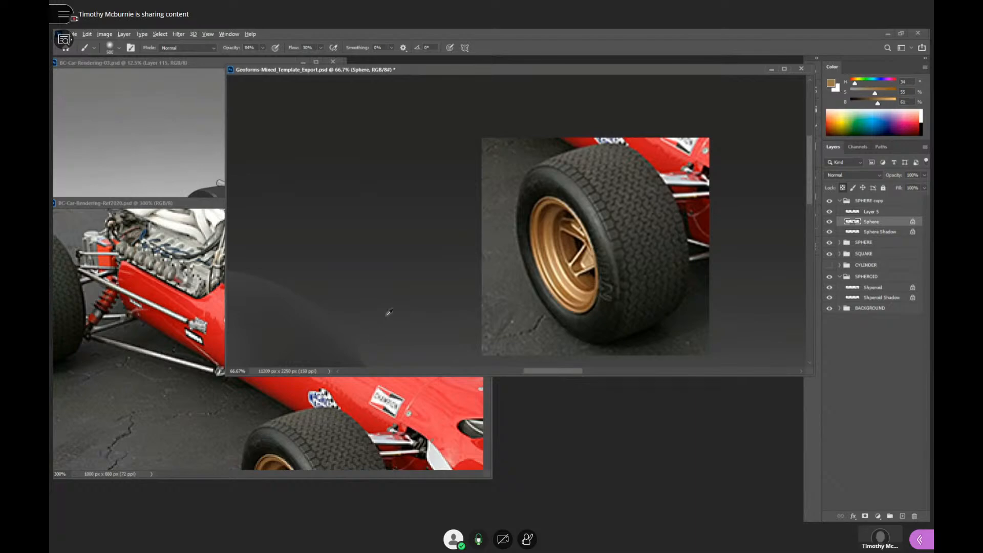
# - Show the Geoforms document in full-screen mode with the golden sphere framed beside the pasted wheel
pyautogui.moveTo(658, 71)
pyautogui.mouseDown()
pyautogui.moveTo(546, 201)
pyautogui.moveTo(604, 283)
pyautogui.moveTo(623, 87)
pyautogui.moveTo(631, 126)
pyautogui.mouseUp()
pyautogui.moveTo(623, 322); pyautogui.dragTo(497, 177)
pyautogui.moveTo(696, 380); pyautogui.dragTo(600, 266)
pyautogui.scroll(-1, 601, 266)
pyautogui.press('f')
pyautogui.moveTo(660, 268); pyautogui.dragTo(663, 352)
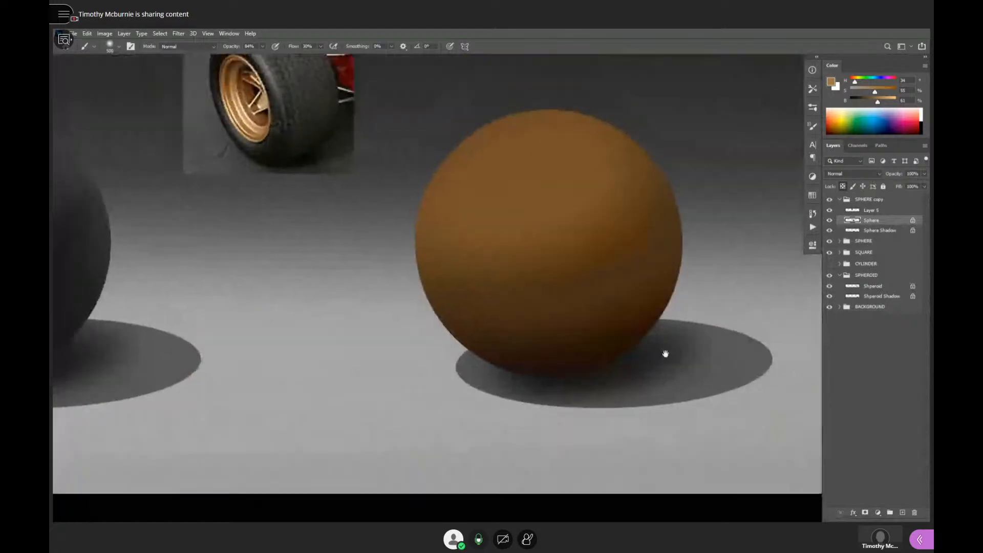
# - Try golden tan on the golden sphere's underside, undo it, and deepen the shadow with dark brown sampled from the wheel rim
pyautogui.moveTo(512, 368); pyautogui.dragTo(640, 293)
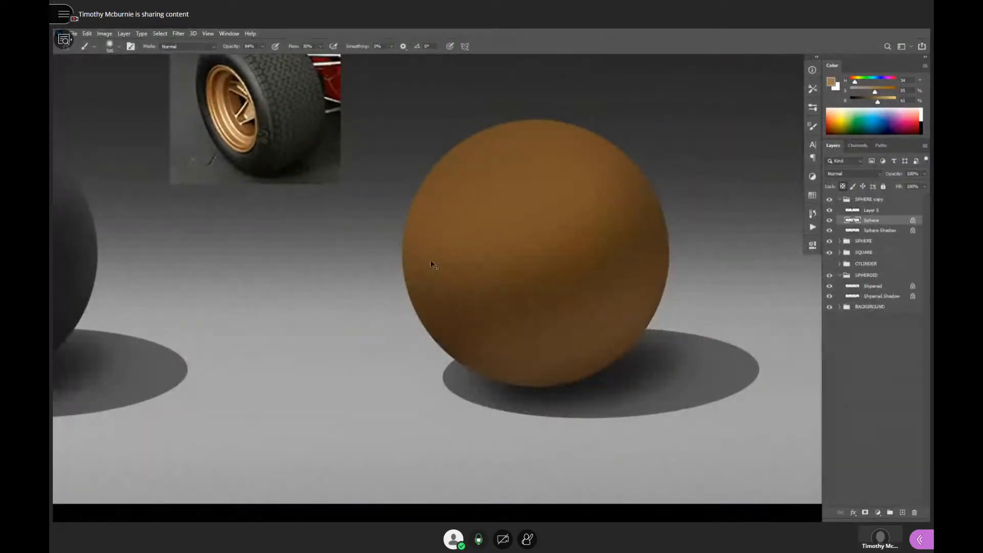
pyautogui.hotkey('ctrl', 'z')
pyautogui.keyDown('alt'); pyautogui.click(229, 82); pyautogui.keyUp('alt')
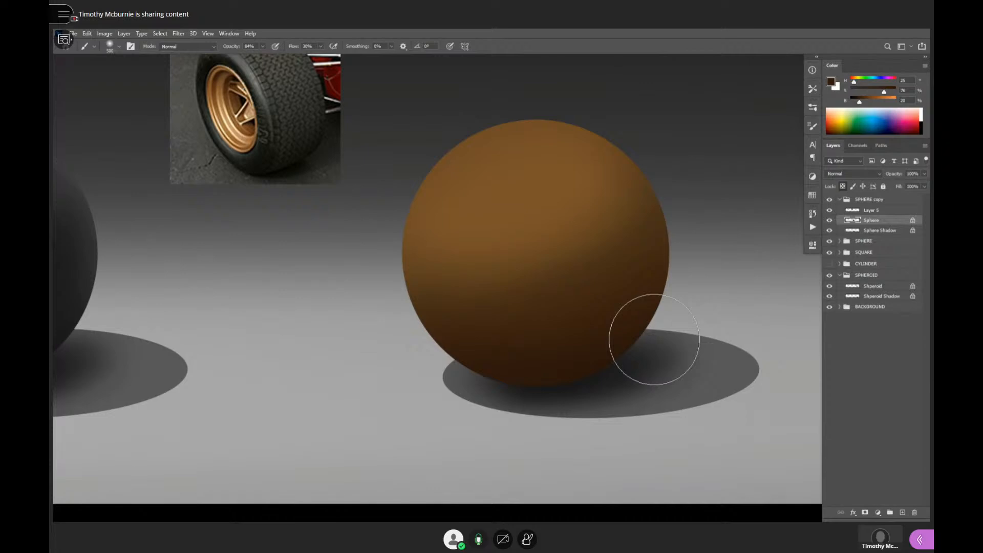
# - Compare the golden sphere's deepened shadow with the pasted wheel and the black rubber sphere, both up close and from farther out
pyautogui.moveTo(336, 199); pyautogui.dragTo(501, 353)
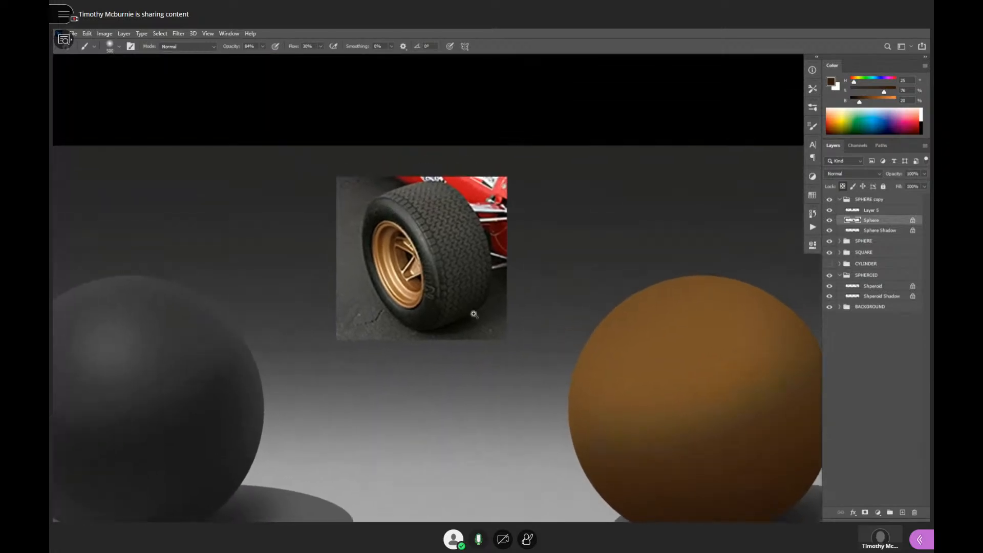
pyautogui.keyDown('ctrl'); pyautogui.click(463, 301); pyautogui.keyUp('ctrl')
pyautogui.moveTo(454, 293); pyautogui.dragTo(459, 309)
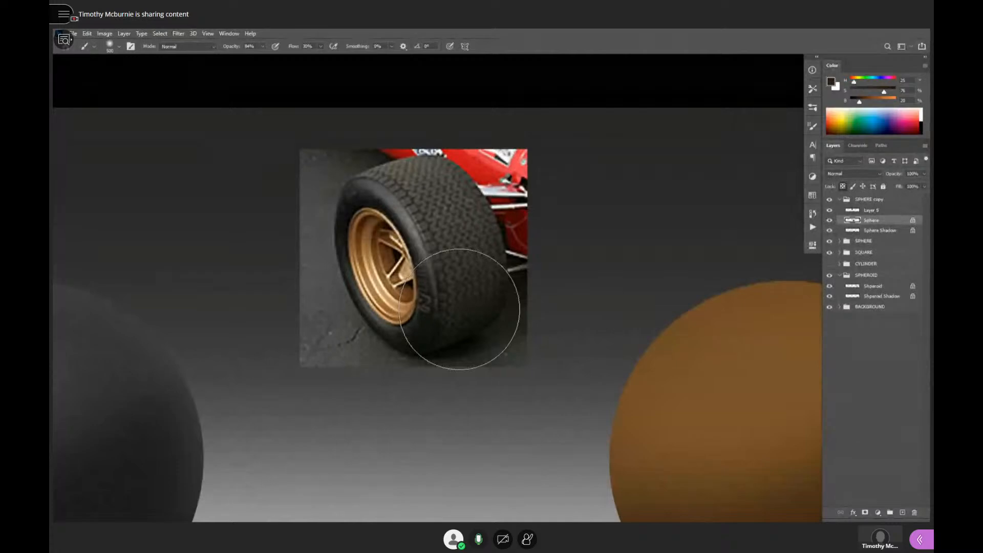
pyautogui.moveTo(532, 383); pyautogui.dragTo(356, 272)
pyautogui.moveTo(605, 436)
pyautogui.mouseDown()
pyautogui.moveTo(678, 391)
pyautogui.moveTo(671, 384)
pyautogui.mouseUp()
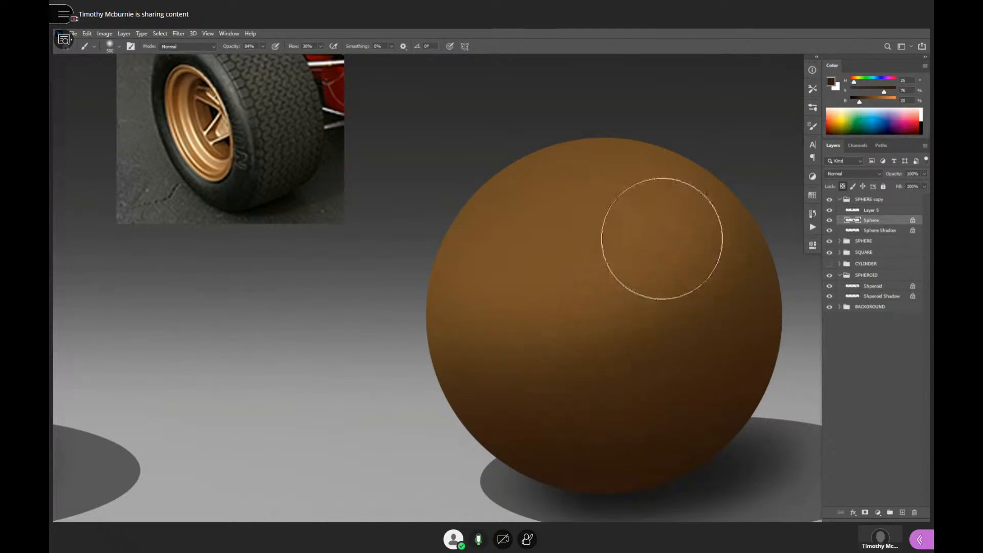
pyautogui.moveTo(648, 360); pyautogui.dragTo(619, 310)
pyautogui.keyDown('alt'); pyautogui.click(635, 333); pyautogui.keyUp('alt')
pyautogui.keyDown('alt'); pyautogui.click(635, 333); pyautogui.keyUp('alt')
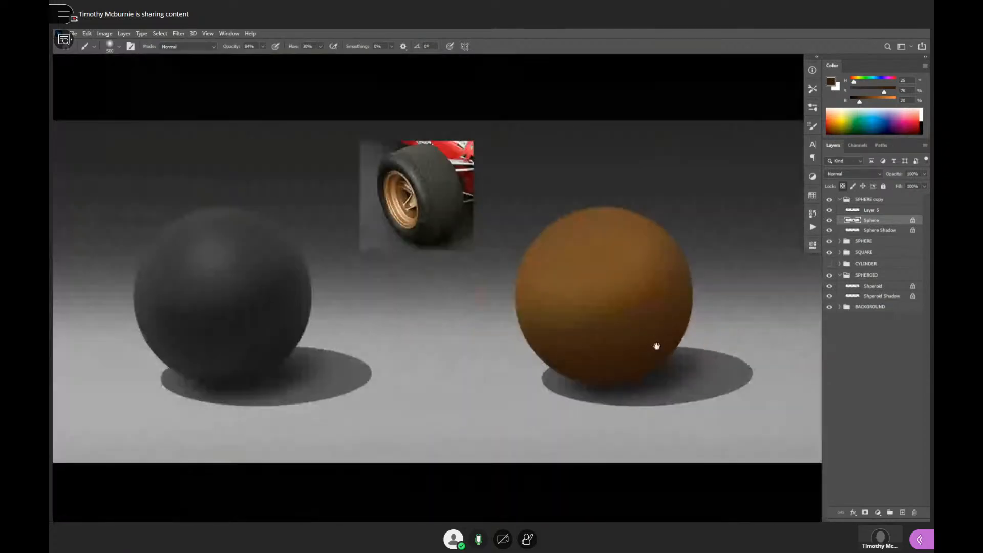
pyautogui.keyDown('ctrl'); pyautogui.click(655, 346); pyautogui.keyUp('ctrl')
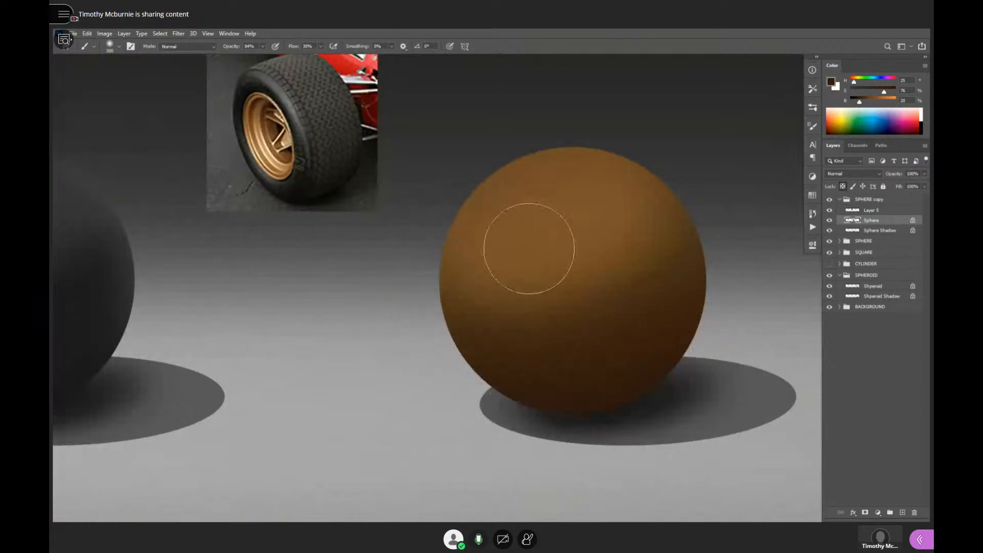
# - Sample the darkest near-black areas around the pasted wheel and the car's suspension to examine their colour values
pyautogui.keyDown('ctrl'); pyautogui.click(284, 128); pyautogui.keyUp('ctrl')
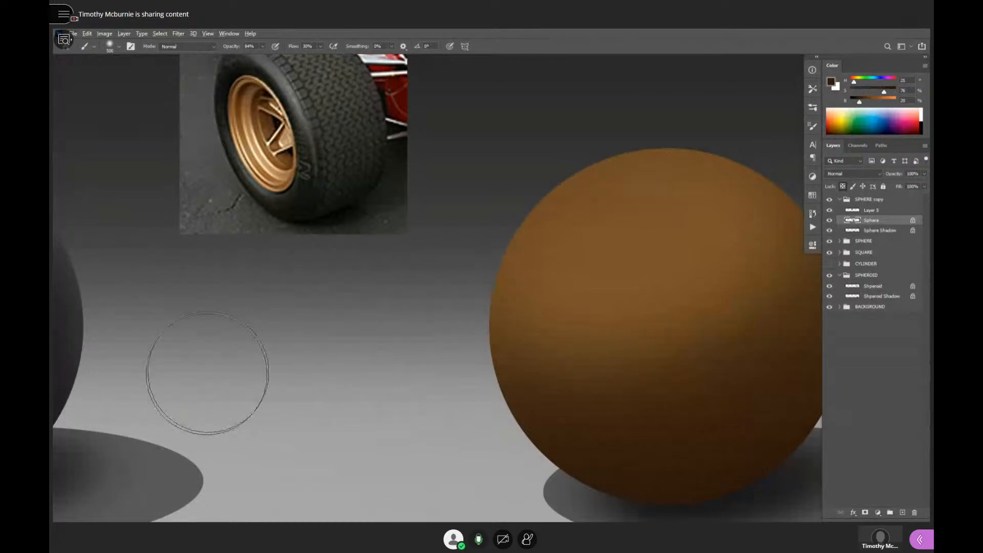
pyautogui.moveTo(368, 239); pyautogui.dragTo(428, 352)
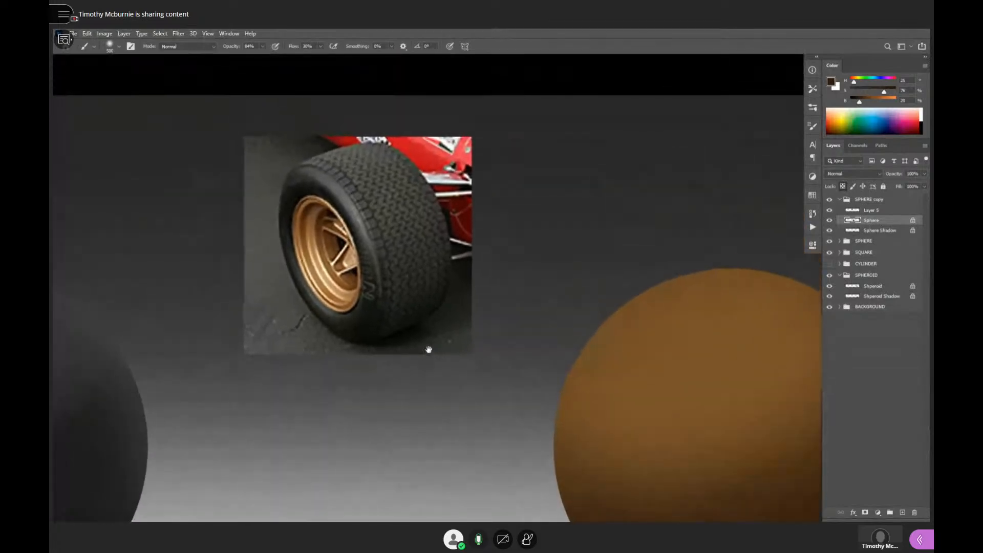
pyautogui.keyDown('alt'); pyautogui.click(451, 210); pyautogui.keyUp('alt')
pyautogui.keyDown('alt'); pyautogui.click(298, 195); pyautogui.keyUp('alt')
pyautogui.keyDown('alt'); pyautogui.click(450, 214); pyautogui.keyUp('alt')
pyautogui.keyDown('alt'); pyautogui.click(471, 169); pyautogui.keyUp('alt')
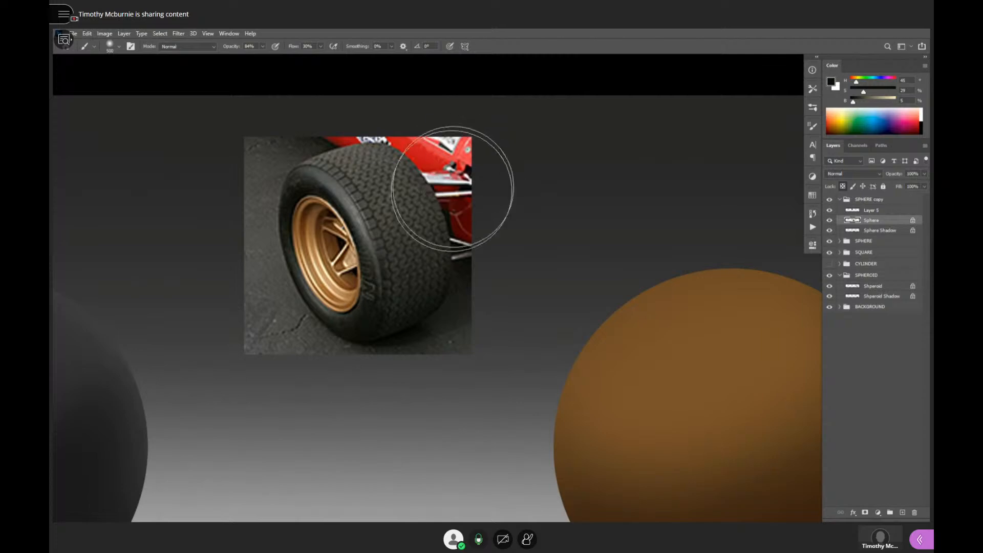
pyautogui.keyDown('alt'); pyautogui.click(471, 165); pyautogui.keyUp('alt')
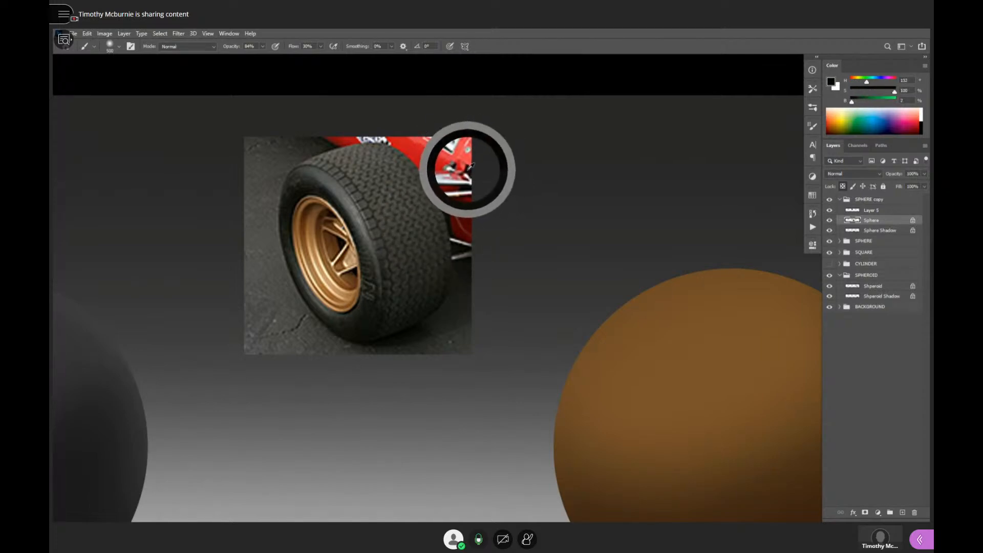
# - Sample the near-black and dark red areas around the suspension beside the pasted wheel to compare their colour values
pyautogui.keyDown('alt'); pyautogui.click(469, 169); pyautogui.keyUp('alt')
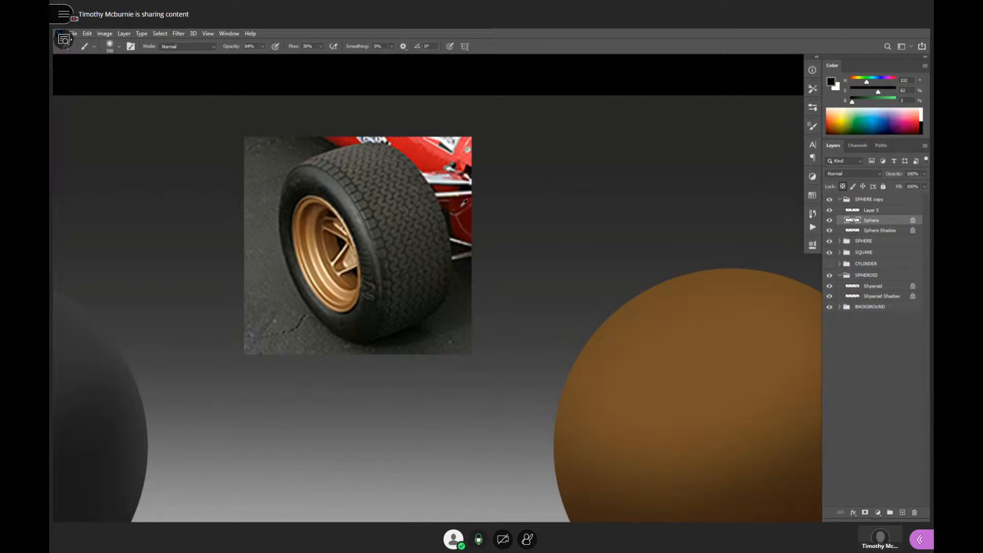
pyautogui.keyDown('alt'); pyautogui.click(470, 165); pyautogui.keyUp('alt')
pyautogui.keyDown('alt'); pyautogui.click(471, 166); pyautogui.keyUp('alt')
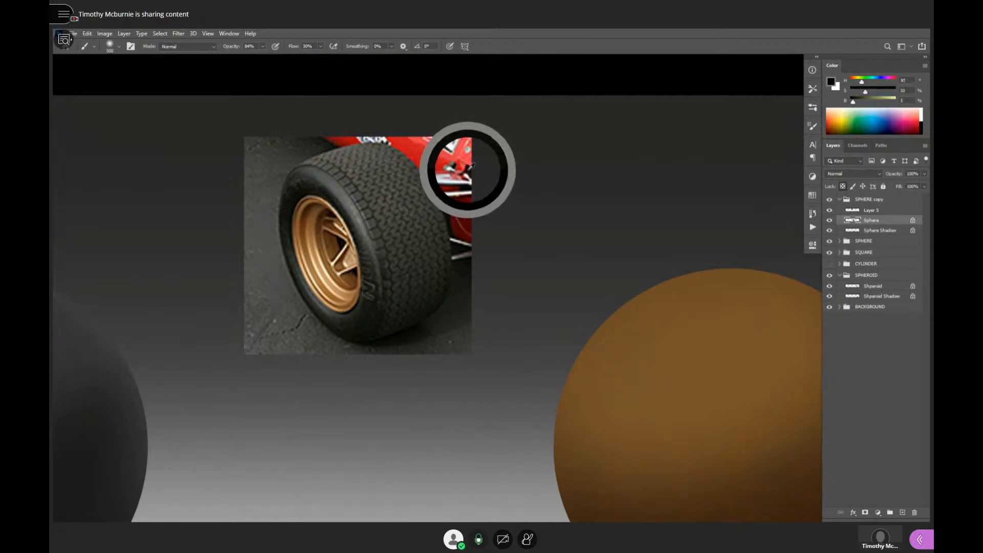
pyautogui.moveTo(471, 166); pyautogui.dragTo(456, 201)
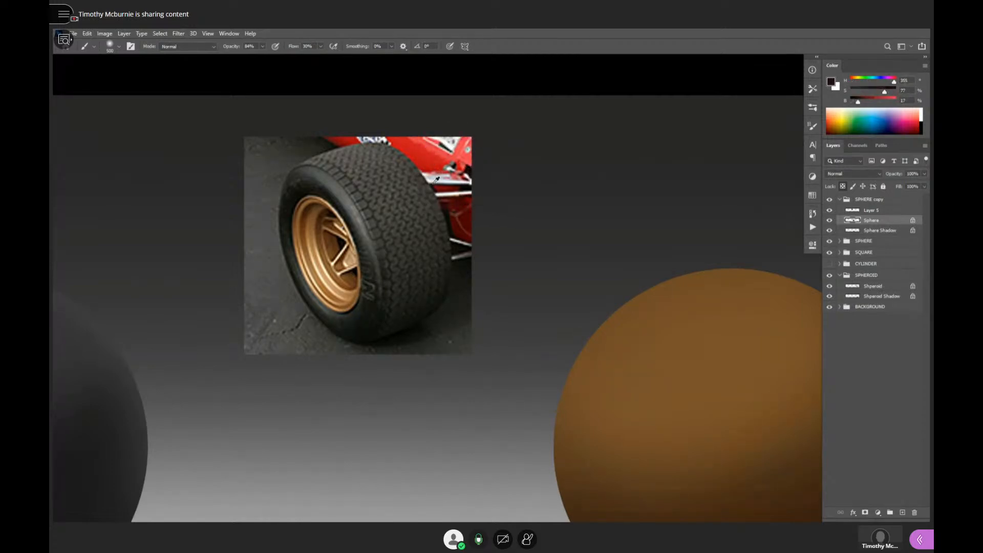
pyautogui.moveTo(397, 240); pyautogui.dragTo(435, 242)
# - Leave full-screen mode, bring the race car reference photo forward, and sample the dark openings in the red bodywork beside the front wheel
pyautogui.press('f')
pyautogui.press('f')
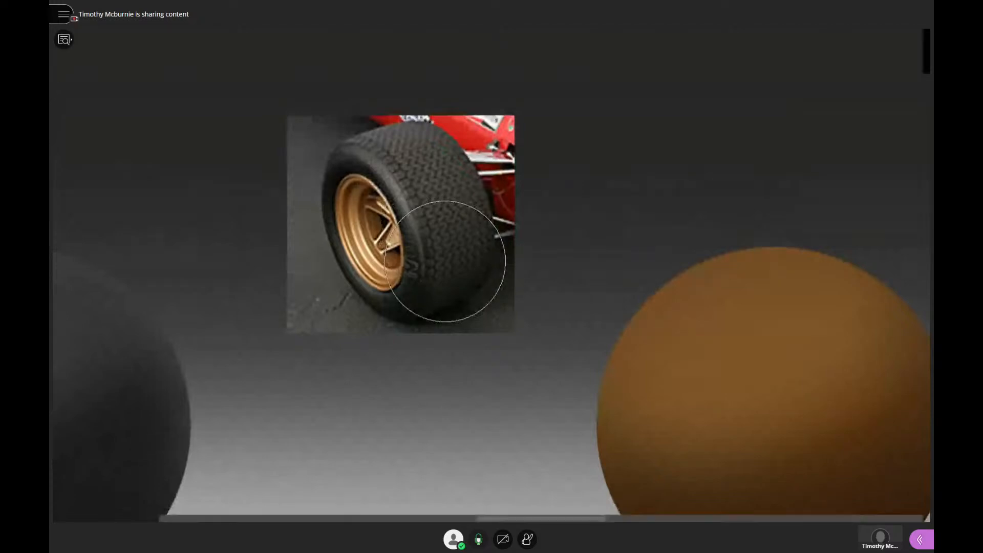
pyautogui.press('f')
pyautogui.click(420, 446)
pyautogui.moveTo(410, 369); pyautogui.dragTo(309, 306)
pyautogui.keyDown('alt'); pyautogui.click(397, 314); pyautogui.keyUp('alt')
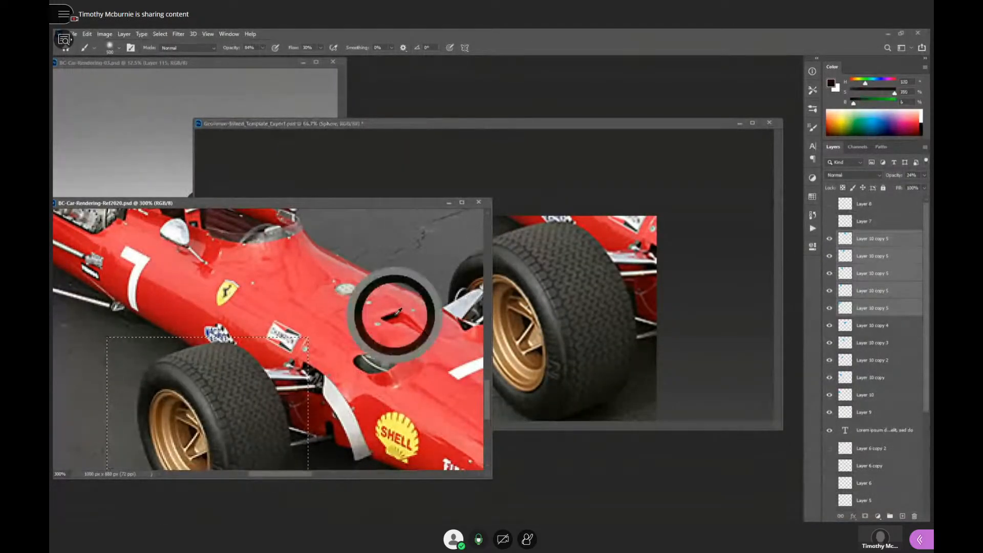
pyautogui.moveTo(427, 363); pyautogui.dragTo(418, 304)
pyautogui.moveTo(415, 306); pyautogui.dragTo(417, 309)
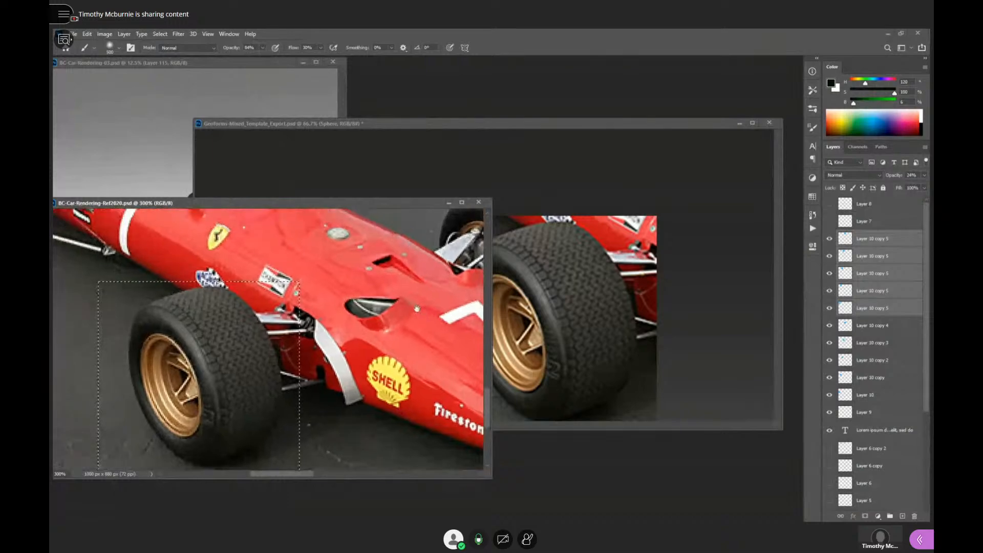
pyautogui.keyDown('alt'); pyautogui.click(381, 262); pyautogui.keyUp('alt')
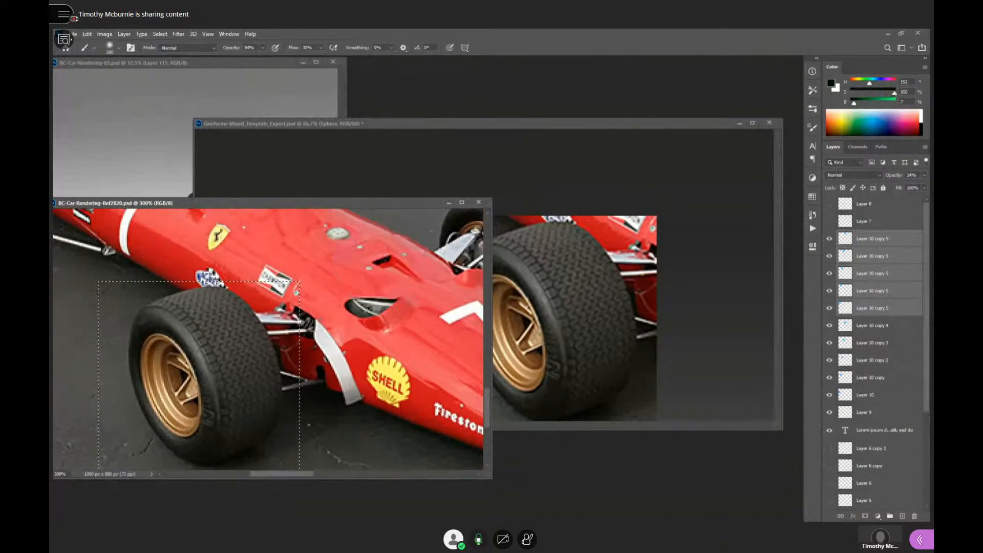
pyautogui.keyDown('alt'); pyautogui.click(323, 370); pyautogui.keyUp('alt')
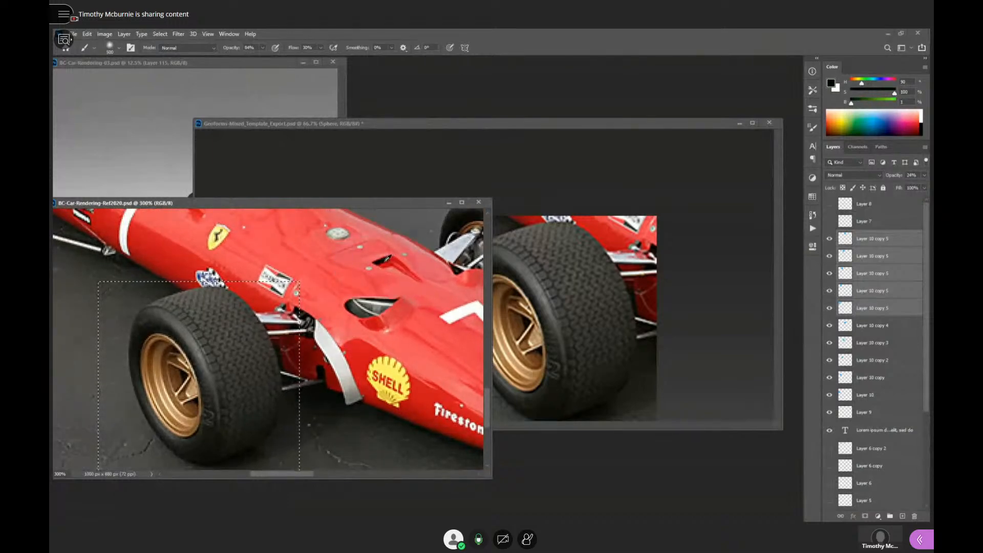
pyautogui.keyDown('alt'); pyautogui.click(385, 259); pyautogui.keyUp('alt')
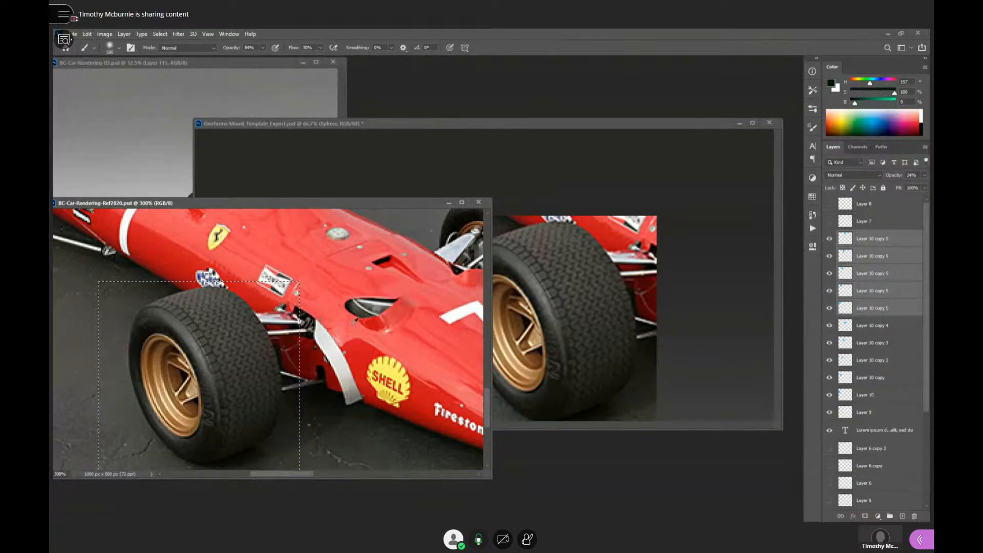
# - Sample the shadowed interior, rim and tyre of the far front wheel in the reference photo to examine their dark values
pyautogui.moveTo(394, 382); pyautogui.dragTo(274, 413)
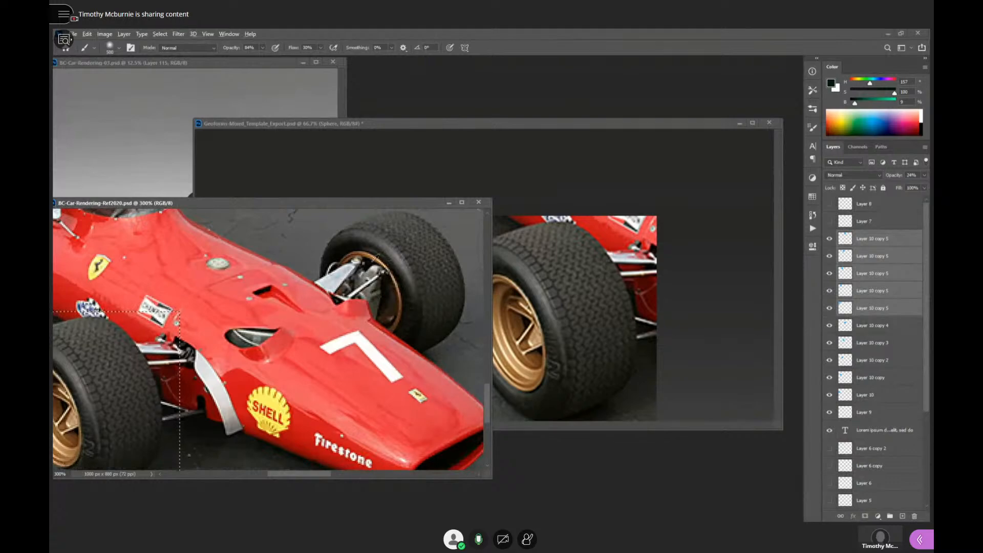
pyautogui.moveTo(355, 310); pyautogui.dragTo(402, 287)
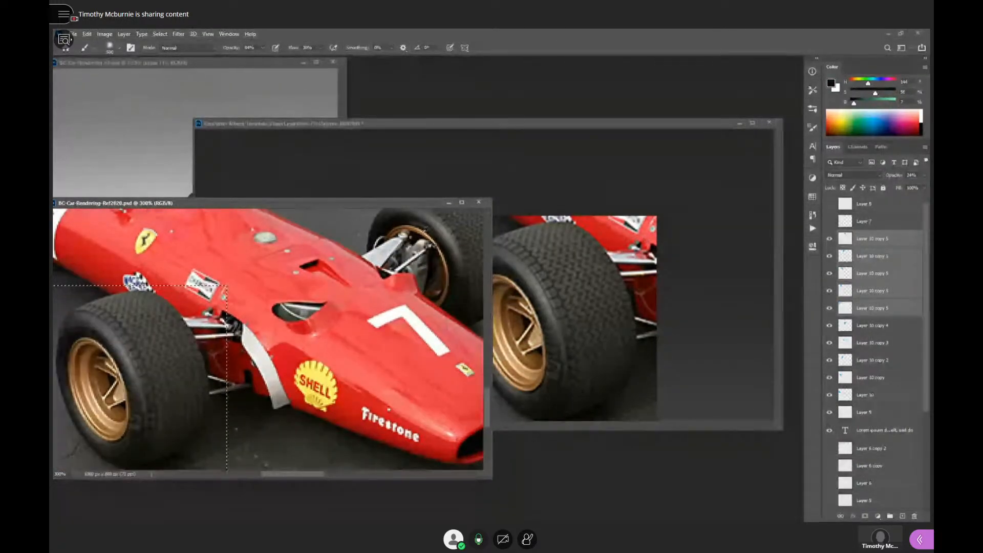
pyautogui.keyDown('alt'); pyautogui.click(420, 246); pyautogui.keyUp('alt')
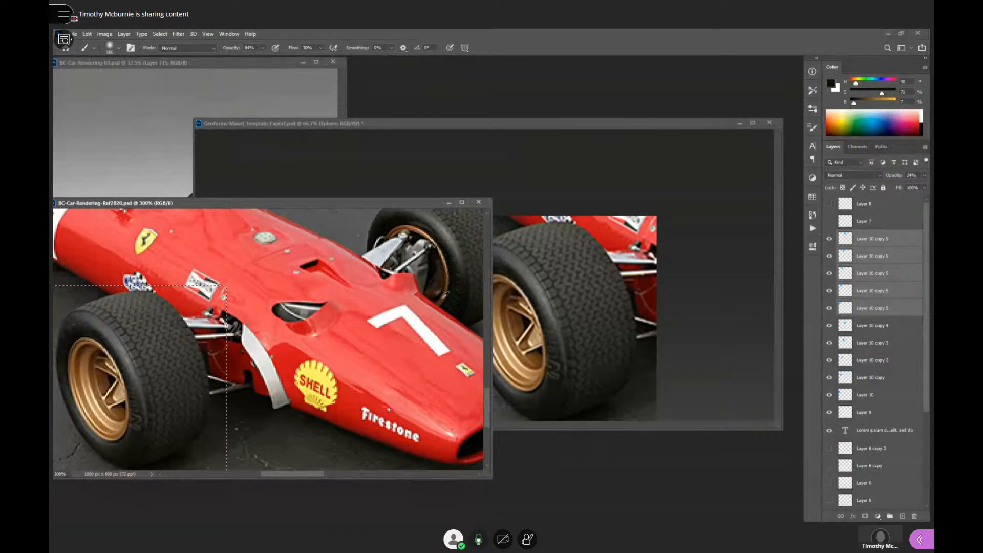
pyautogui.keyDown('alt'); pyautogui.click(444, 278); pyautogui.keyUp('alt')
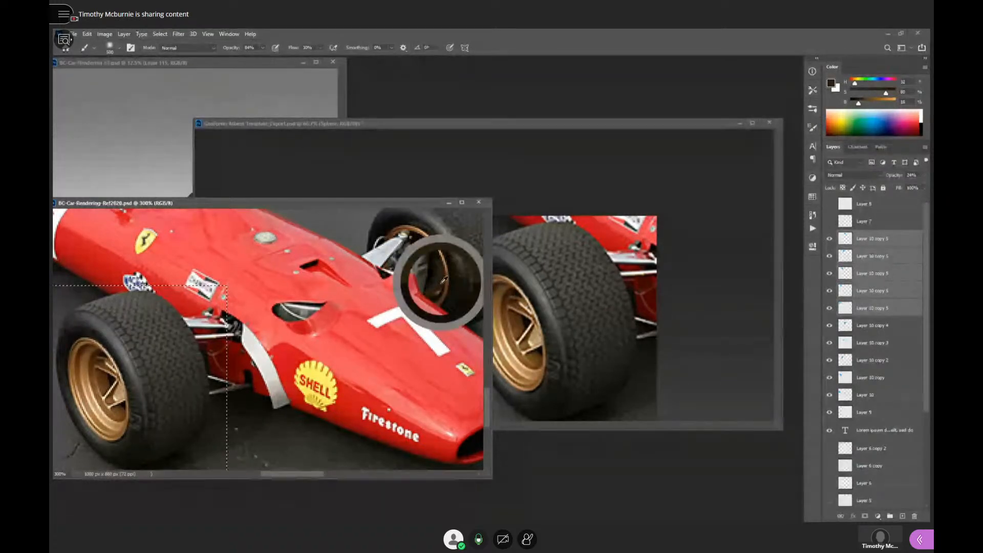
pyautogui.moveTo(444, 279); pyautogui.dragTo(442, 279)
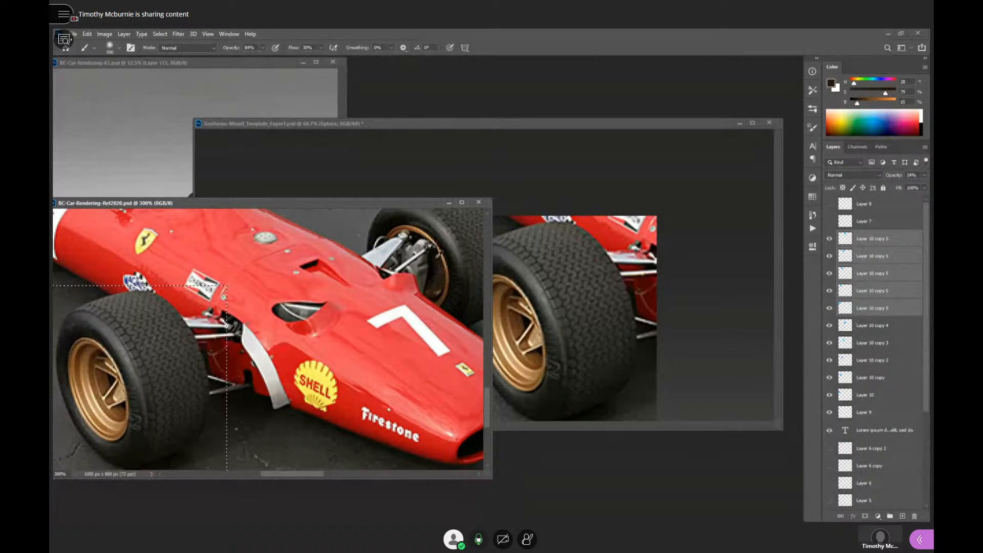
pyautogui.keyDown('alt'); pyautogui.click(416, 236); pyautogui.keyUp('alt')
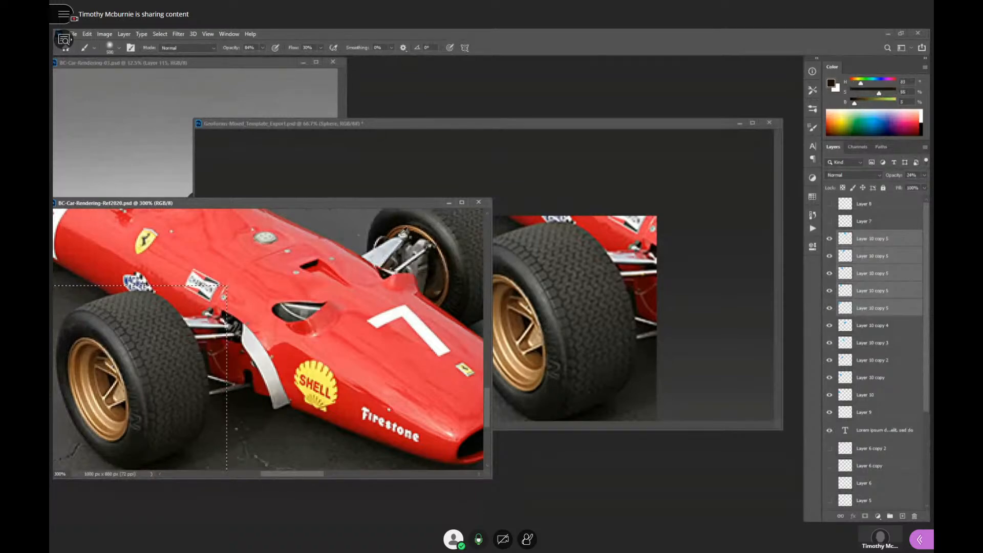
# - Examine the rear wheel and engine area of the reference photo, sampling the darkest gaps and the ground shadow under the suspension
pyautogui.moveTo(247, 308); pyautogui.dragTo(420, 389)
pyautogui.moveTo(205, 249); pyautogui.dragTo(349, 339)
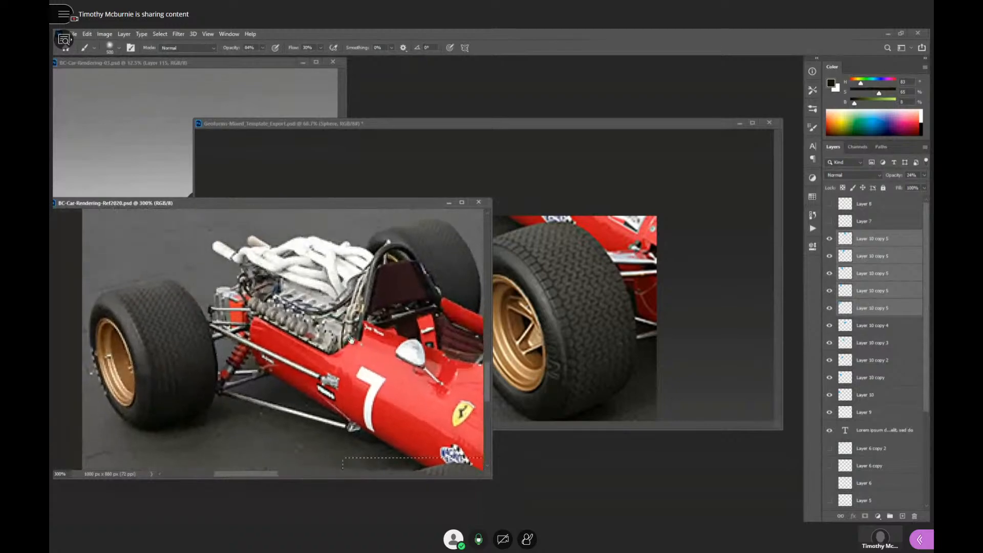
pyautogui.moveTo(350, 377); pyautogui.dragTo(347, 345)
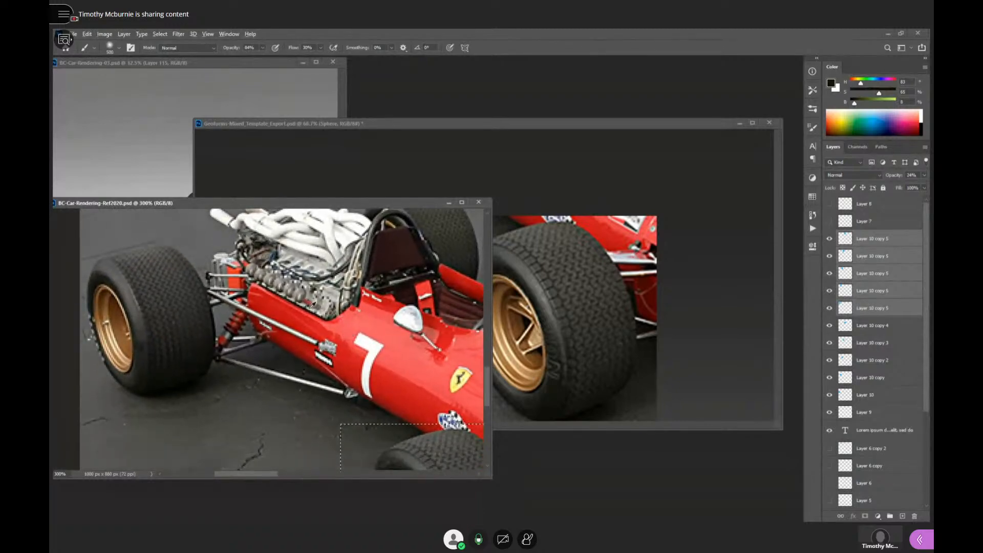
pyautogui.keyDown('alt'); pyautogui.click(305, 308); pyautogui.keyUp('alt')
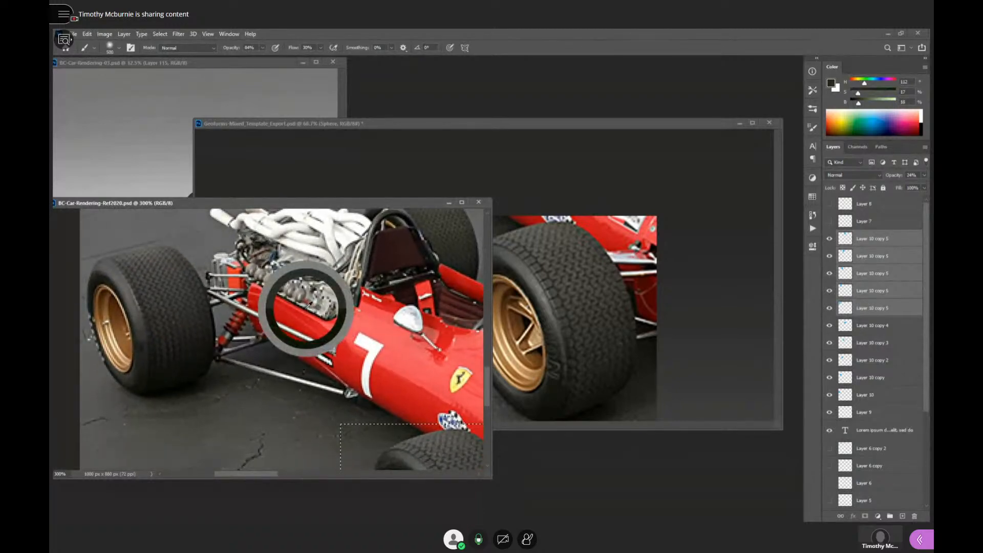
pyautogui.scroll(2, 307, 307)
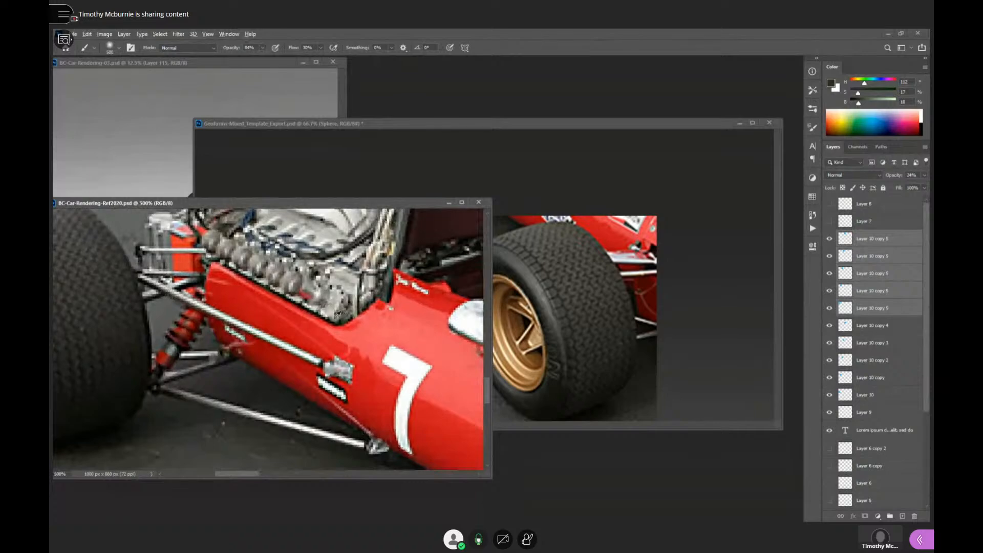
pyautogui.keyDown('alt'); pyautogui.click(302, 304); pyautogui.keyUp('alt')
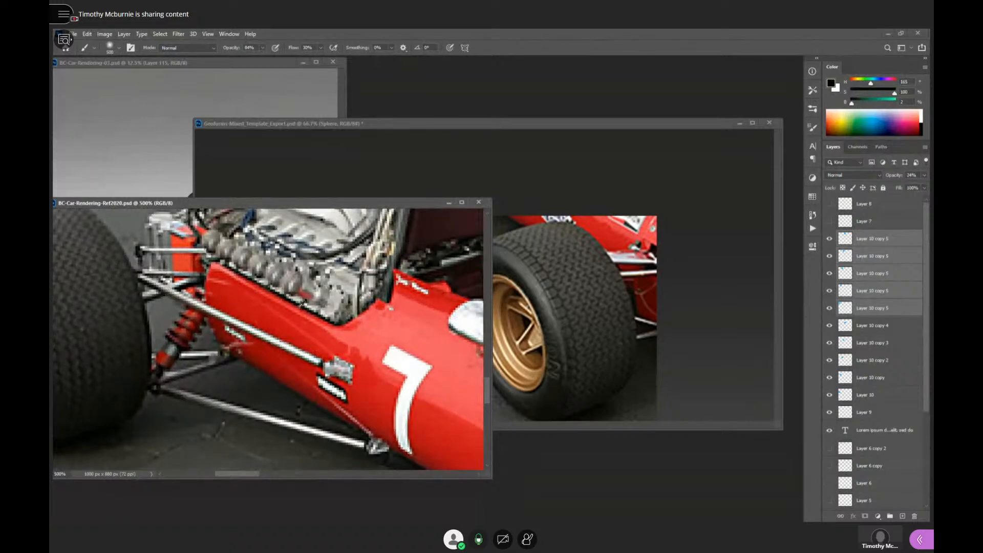
pyautogui.keyDown('alt'); pyautogui.click(285, 346); pyautogui.keyUp('alt')
pyautogui.keyDown('alt'); pyautogui.click(284, 345); pyautogui.keyUp('alt')
pyautogui.moveTo(298, 357); pyautogui.dragTo(336, 335)
pyautogui.keyDown('ctrl'); pyautogui.click(286, 300); pyautogui.keyUp('ctrl')
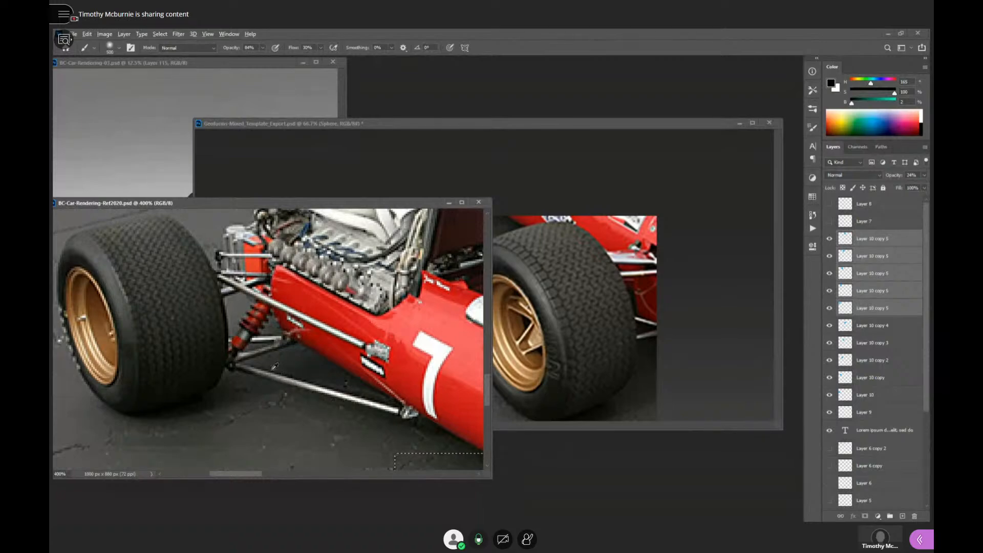
pyautogui.keyDown('alt'); pyautogui.click(296, 339); pyautogui.keyUp('alt')
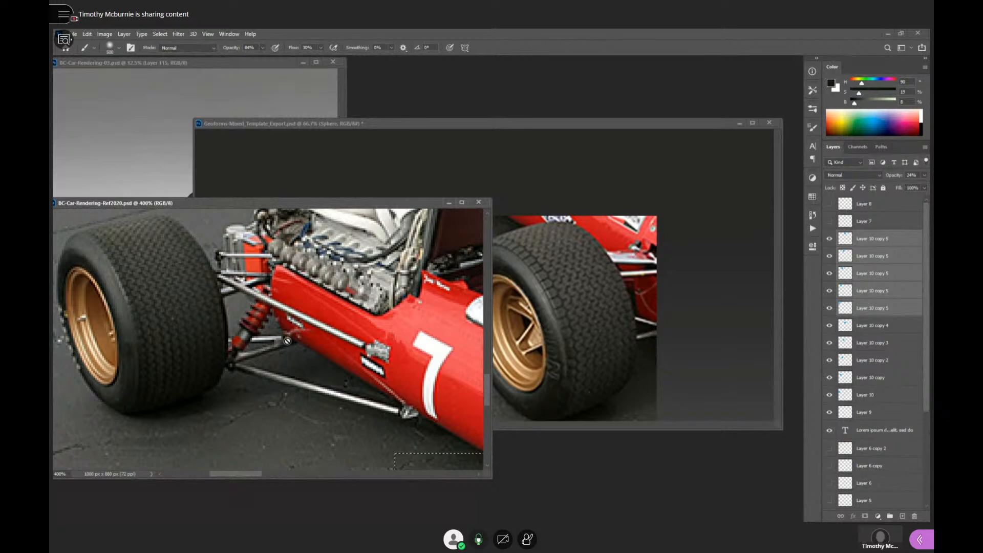
# - Return to the Geoforms document, frame the golden sphere with its cast shadow beside the pasted wheel, and reduce the brush size
pyautogui.moveTo(395, 351); pyautogui.dragTo(256, 361)
pyautogui.keyDown('alt'); pyautogui.click(391, 367); pyautogui.keyUp('alt')
pyautogui.click(595, 312)
pyautogui.keyDown('alt'); pyautogui.click(607, 319); pyautogui.keyUp('alt')
pyautogui.moveTo(692, 373); pyautogui.dragTo(334, 199)
pyautogui.moveTo(644, 298); pyautogui.dragTo(646, 259)
pyautogui.keyDown('alt'); pyautogui.click(560, 341); pyautogui.keyUp('alt')
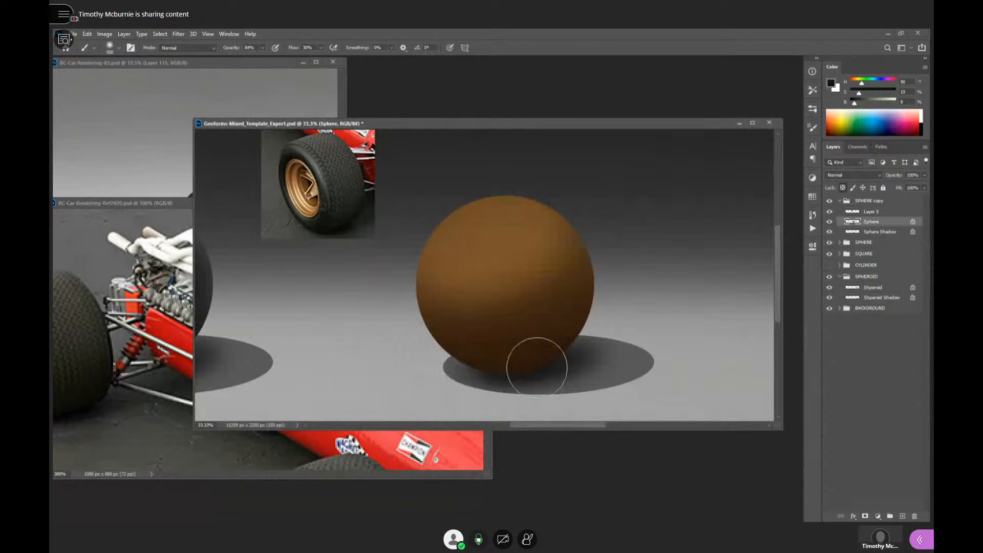
pyautogui.press('[')
pyautogui.press('[')
pyautogui.press('[')
pyautogui.press('[')
pyautogui.click(386, 445)
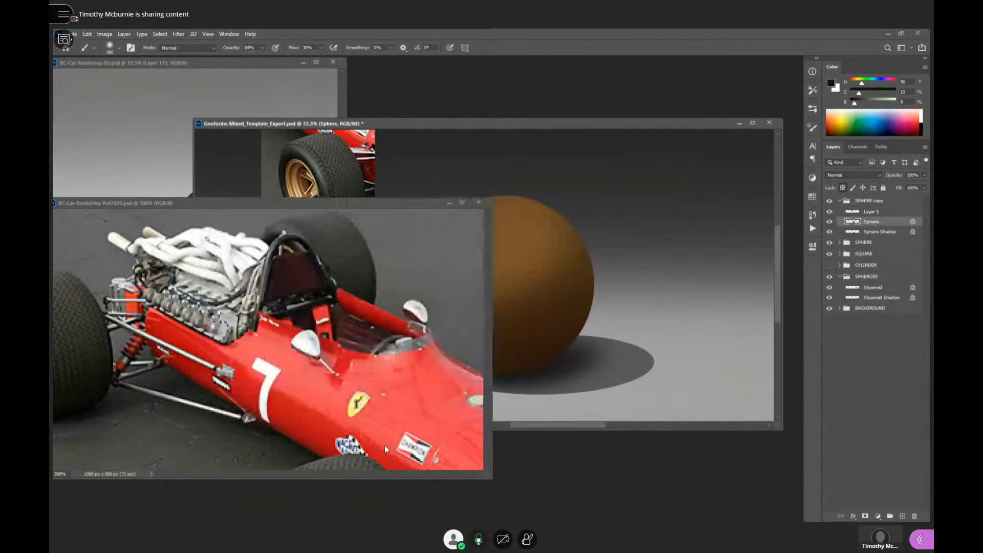
pyautogui.click(400, 182)
# - Sample a very dark olive brown from inside the pasted wheel's rim and paint it onto the golden sphere's underside
pyautogui.scroll(1, 316, 188)
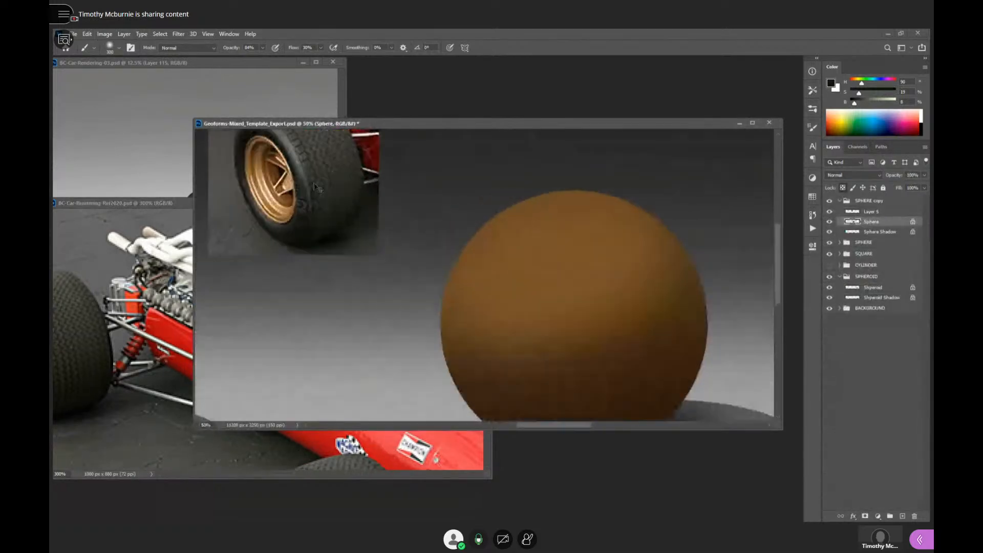
pyautogui.keyDown('alt'); pyautogui.click(285, 166); pyautogui.keyUp('alt')
pyautogui.scroll(-3, 665, 326)
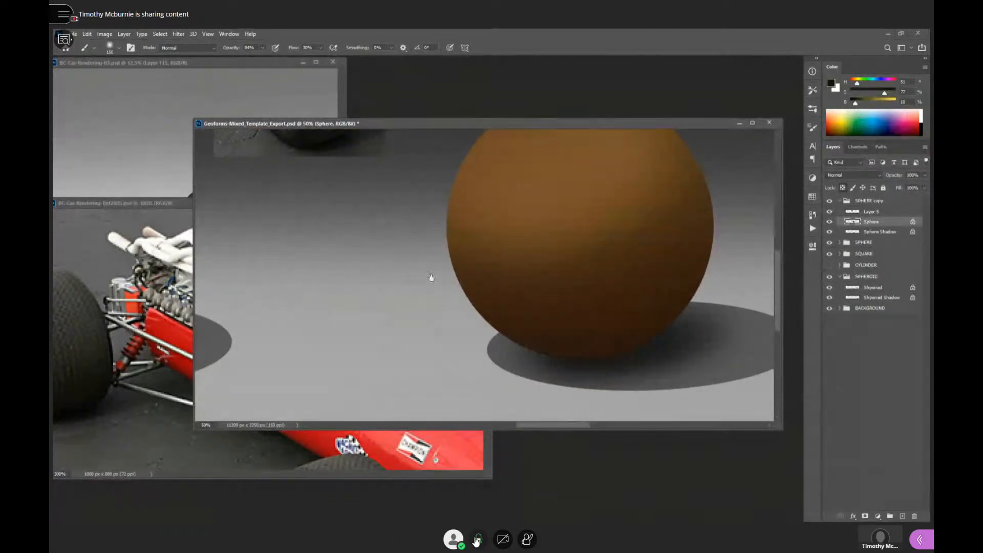
pyautogui.moveTo(432, 278); pyautogui.dragTo(482, 339)
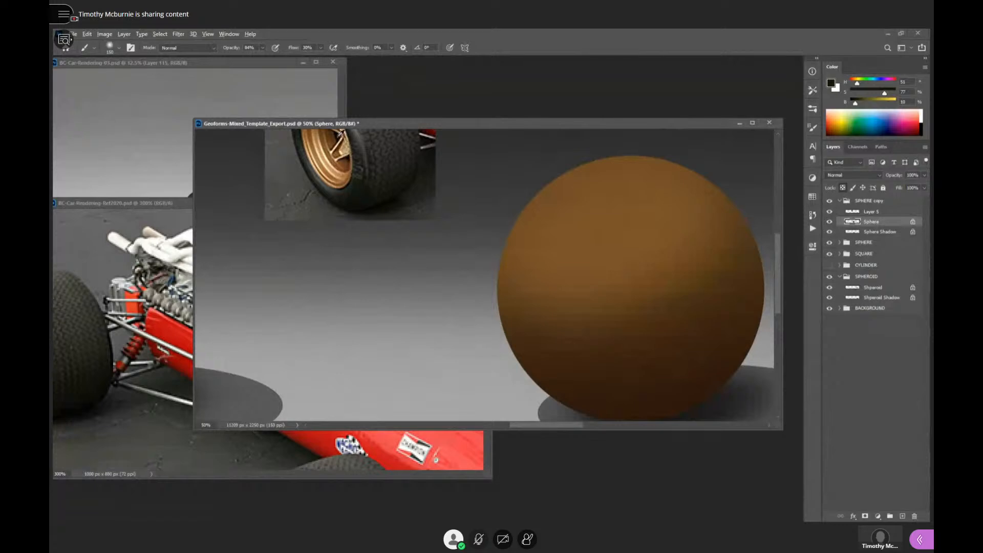
pyautogui.keyDown('alt'); pyautogui.click(339, 137); pyautogui.keyUp('alt')
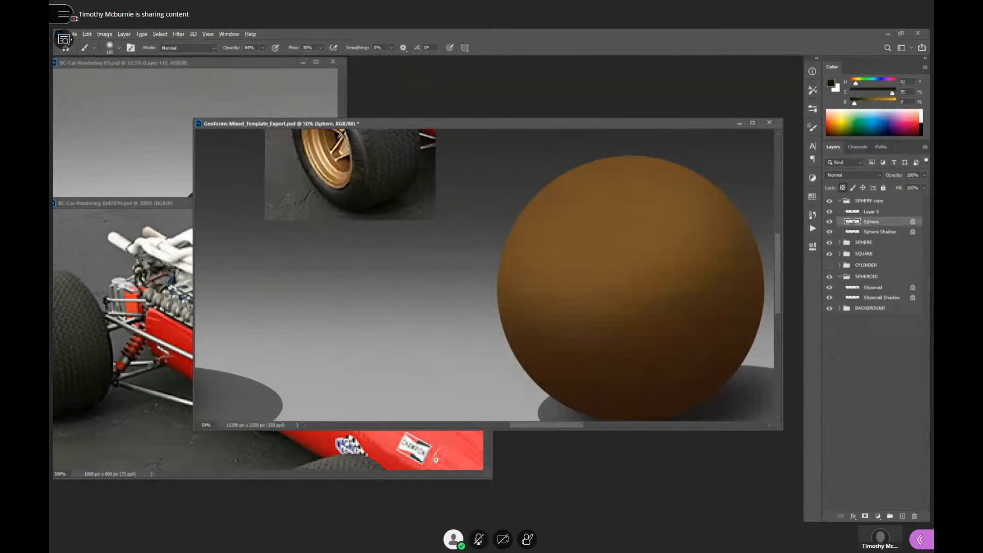
pyautogui.keyDown('alt'); pyautogui.click(339, 137); pyautogui.keyUp('alt')
pyautogui.moveTo(696, 366)
pyautogui.mouseDown()
pyautogui.moveTo(688, 325)
pyautogui.moveTo(586, 375)
pyautogui.moveTo(709, 356)
pyautogui.moveTo(673, 368)
pyautogui.mouseUp()
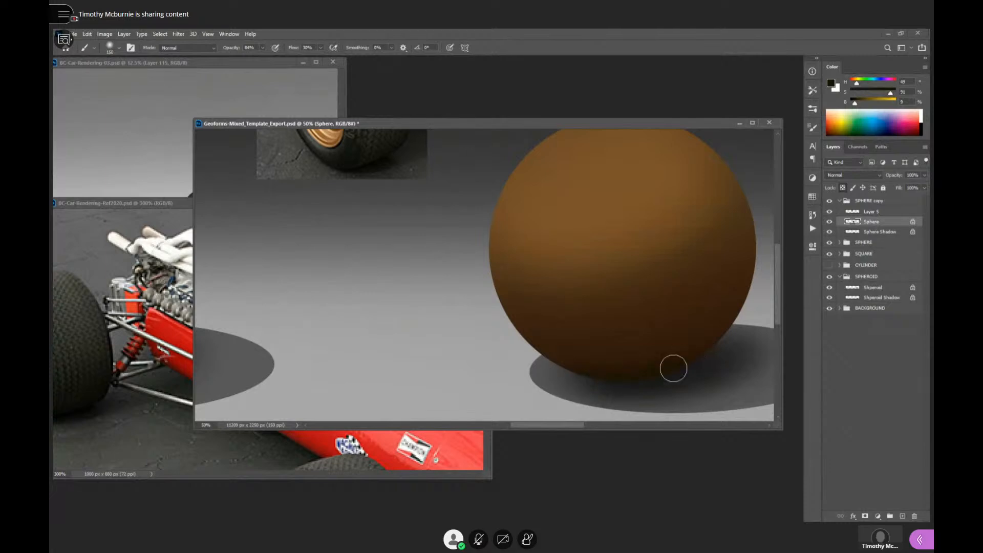
# - Blend the golden sphere's lower shadow with dark reddish brown sampled from the rim's shaded edge, darkening it toward the ground contact
pyautogui.moveTo(384, 227); pyautogui.dragTo(428, 358)
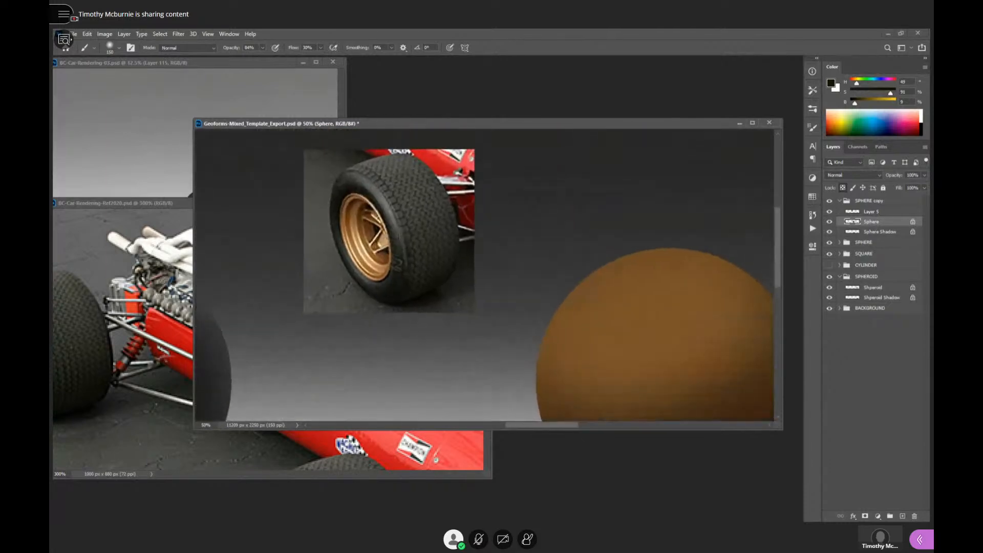
pyautogui.moveTo(359, 197); pyautogui.dragTo(361, 195)
pyautogui.moveTo(720, 368); pyautogui.dragTo(662, 214)
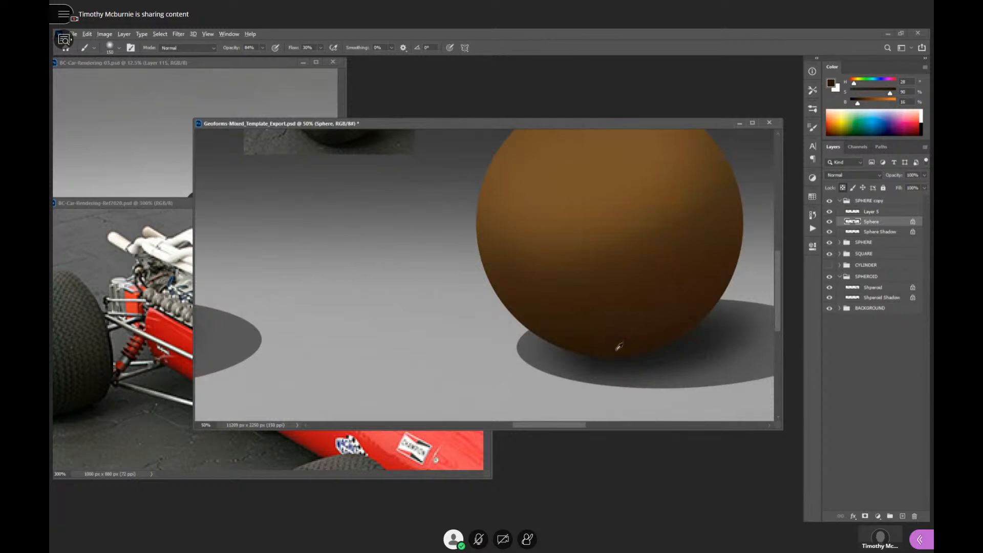
pyautogui.moveTo(669, 305); pyautogui.dragTo(602, 298)
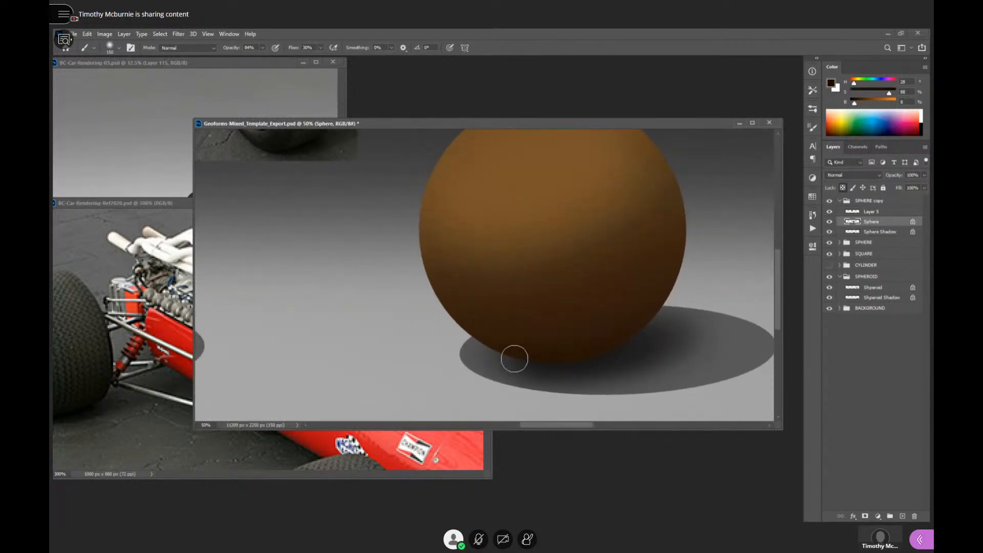
pyautogui.keyDown('alt'); pyautogui.click(674, 333); pyautogui.keyUp('alt')
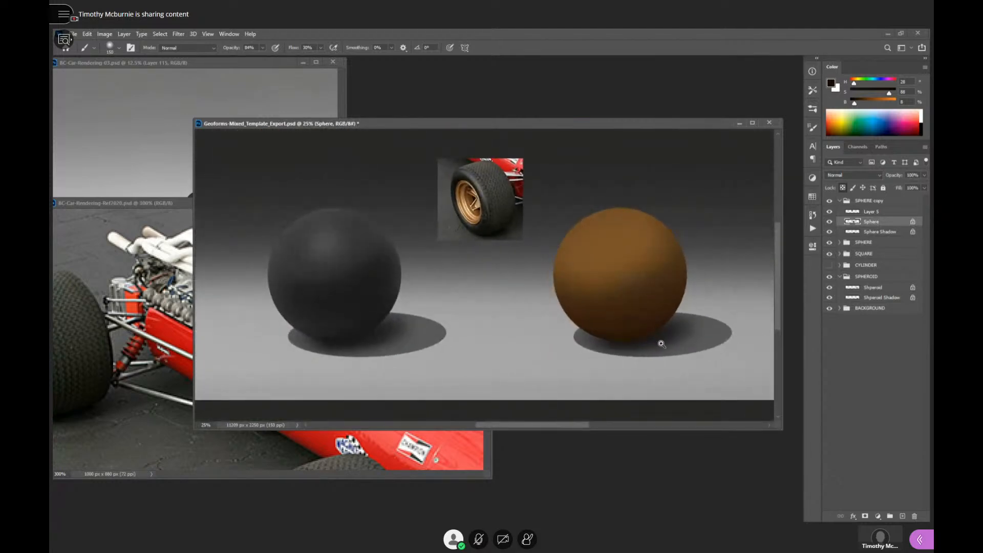
pyautogui.click(661, 344)
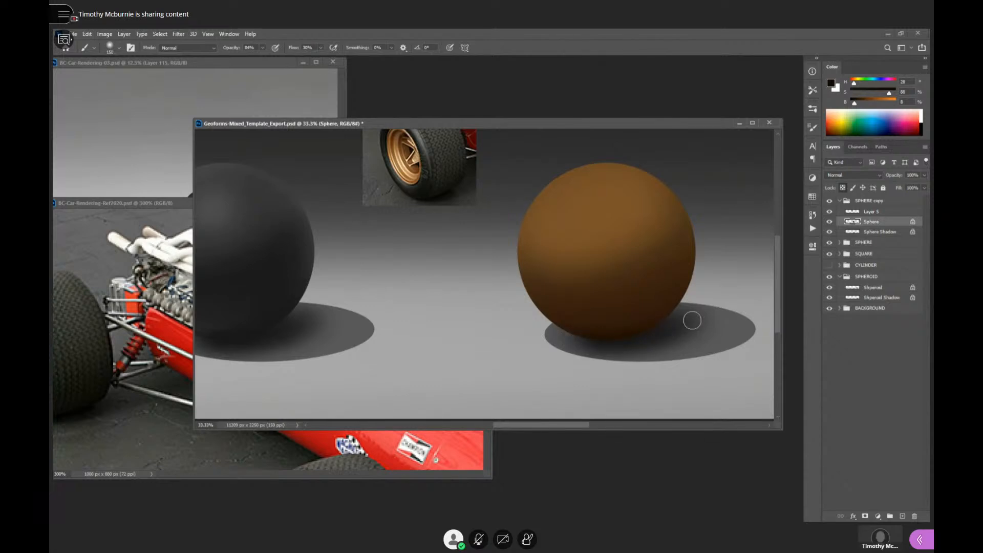
pyautogui.moveTo(513, 320); pyautogui.dragTo(543, 357)
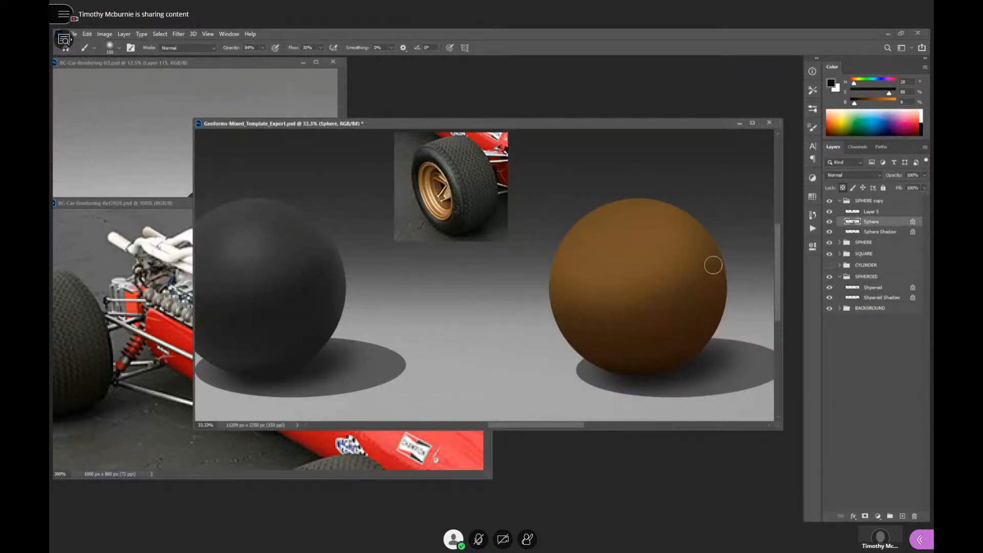
# - Blend the golden sphere's shadow transition with a dark brown sampled from its lower shaded side
pyautogui.keyDown('ctrl'); pyautogui.click(654, 367); pyautogui.keyUp('ctrl')
pyautogui.moveTo(681, 383); pyautogui.dragTo(690, 431)
pyautogui.keyDown('alt'); pyautogui.click(679, 357); pyautogui.keyUp('alt')
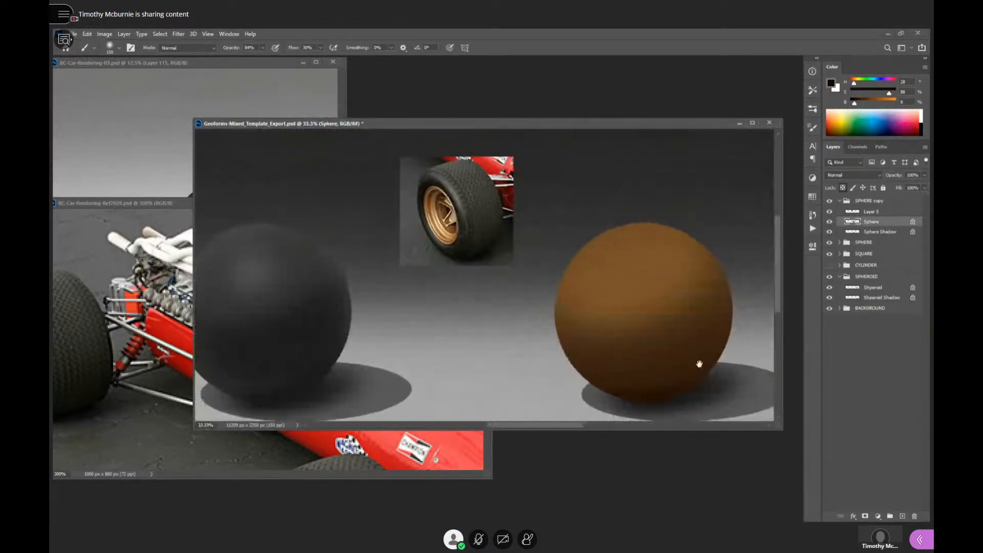
pyautogui.keyDown('alt'); pyautogui.click(679, 328); pyautogui.keyUp('alt')
pyautogui.keyDown('alt'); pyautogui.click(676, 341); pyautogui.keyUp('alt')
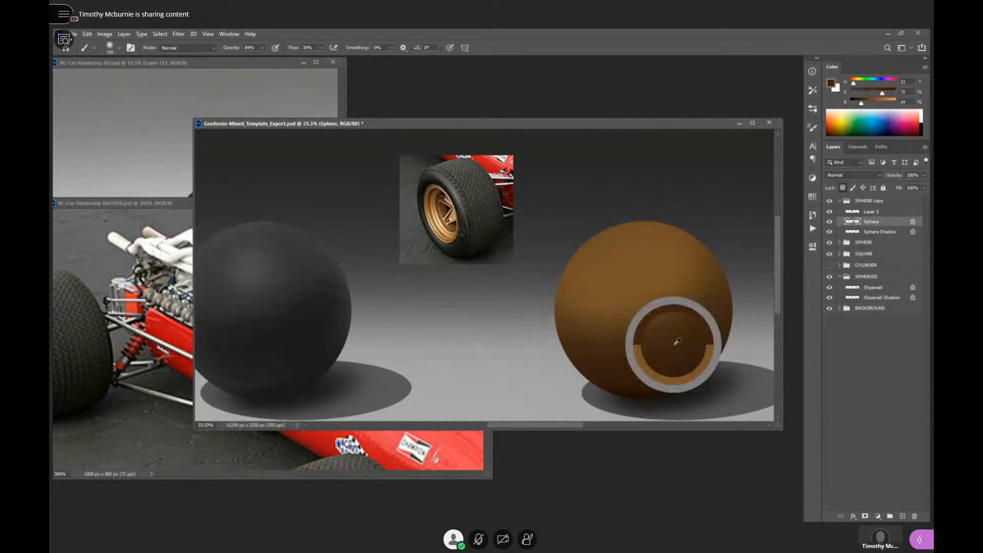
pyautogui.keyDown('alt'); pyautogui.click(627, 265); pyautogui.keyUp('alt')
pyautogui.keyDown('alt'); pyautogui.click(679, 338); pyautogui.keyUp('alt')
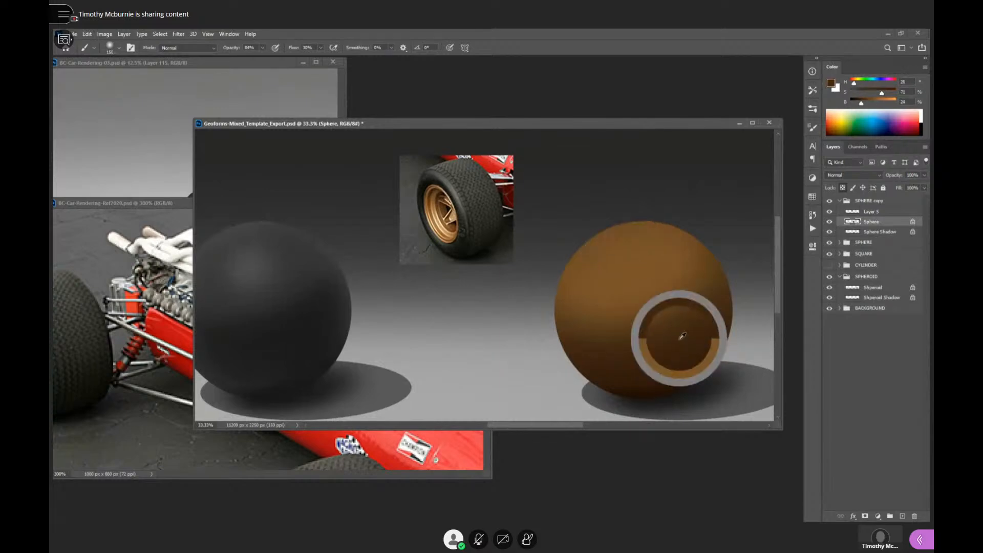
pyautogui.keyDown('alt'); pyautogui.click(655, 302); pyautogui.keyUp('alt')
pyautogui.keyDown('alt'); pyautogui.click(667, 343); pyautogui.keyUp('alt')
# - Try a pale highlight sampled from the pasted wheel's rim on the golden sphere's upper lit side
pyautogui.moveTo(593, 377); pyautogui.dragTo(605, 337)
pyautogui.keyDown('alt'); pyautogui.click(550, 341); pyautogui.keyUp('alt')
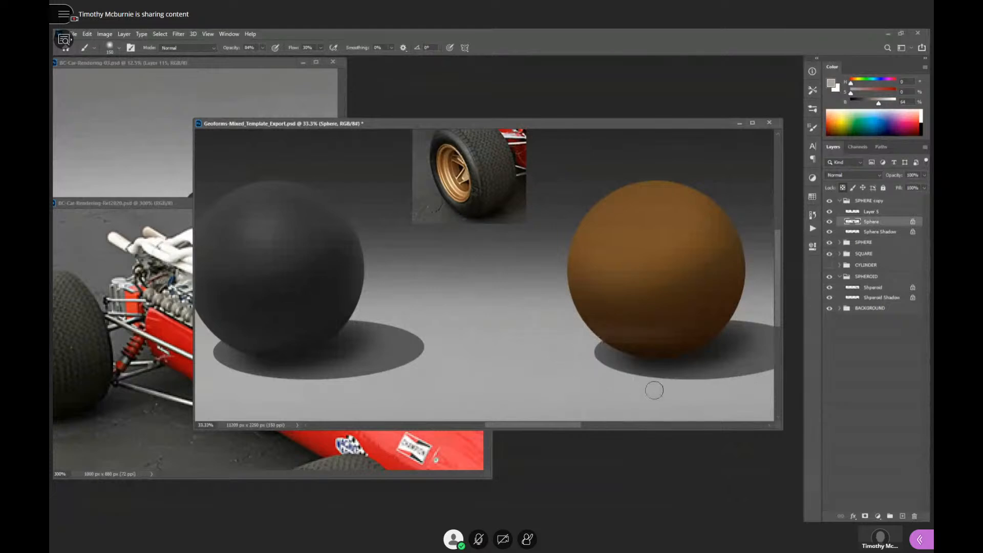
pyautogui.press(']')
pyautogui.press(']')
pyautogui.keyDown('alt'); pyautogui.click(457, 177); pyautogui.keyUp('alt')
pyautogui.moveTo(634, 228); pyautogui.dragTo(630, 228)
pyautogui.hotkey('ctrl', 'z')
# - Enlarge the brush to 600 and sample a light golden tan from the inner face of the pasted wheel's rim
pyautogui.press(']')
pyautogui.press(']')
pyautogui.press(']')
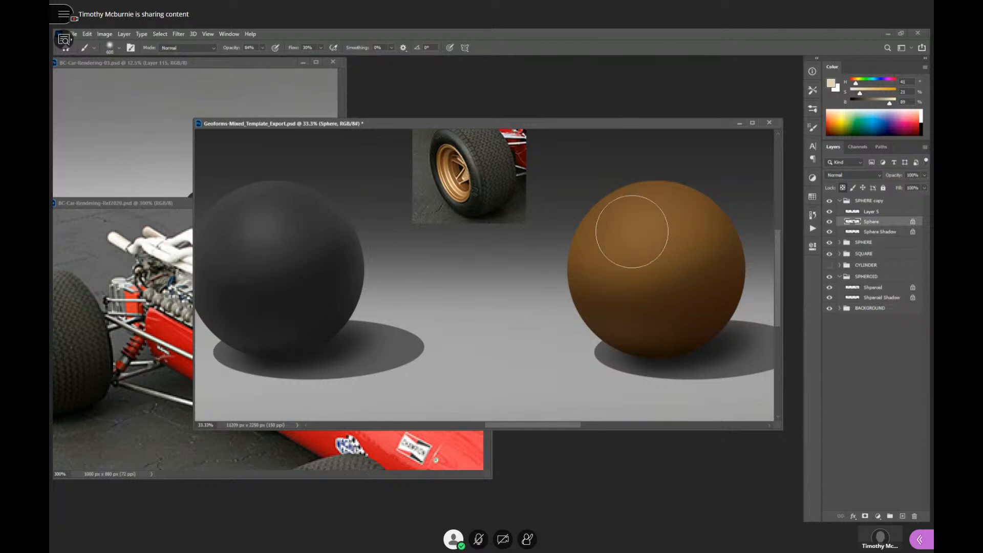
pyautogui.keyDown('ctrl'); pyautogui.click(456, 185); pyautogui.keyUp('ctrl')
pyautogui.keyDown('ctrl'); pyautogui.click(456, 185); pyautogui.keyUp('ctrl')
pyautogui.moveTo(597, 268); pyautogui.dragTo(297, 271)
pyautogui.keyDown('alt'); pyautogui.click(582, 277); pyautogui.keyUp('alt')
pyautogui.moveTo(589, 279); pyautogui.dragTo(636, 252)
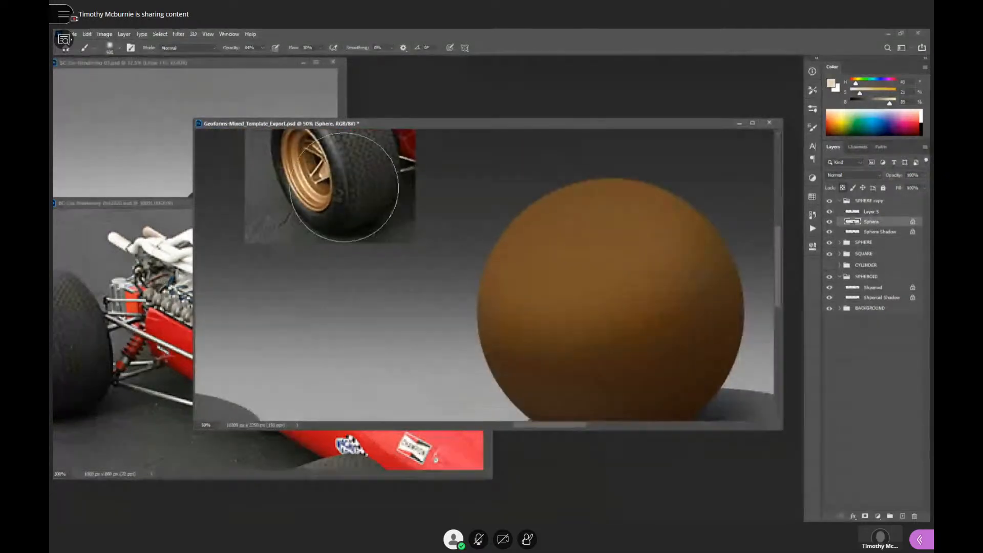
pyautogui.keyDown('ctrl'); pyautogui.click(295, 155); pyautogui.keyUp('ctrl')
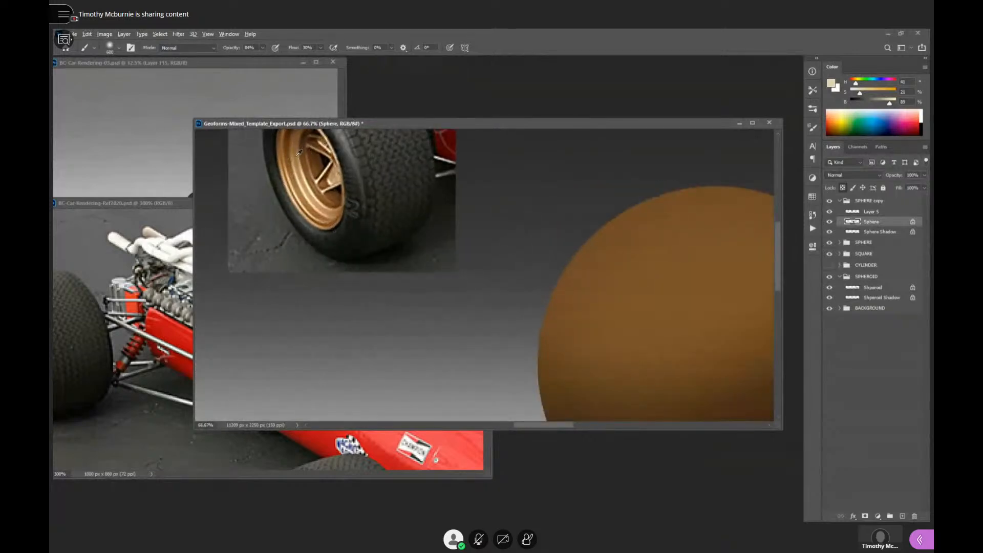
pyautogui.keyDown('alt'); pyautogui.click(296, 159); pyautogui.keyUp('alt')
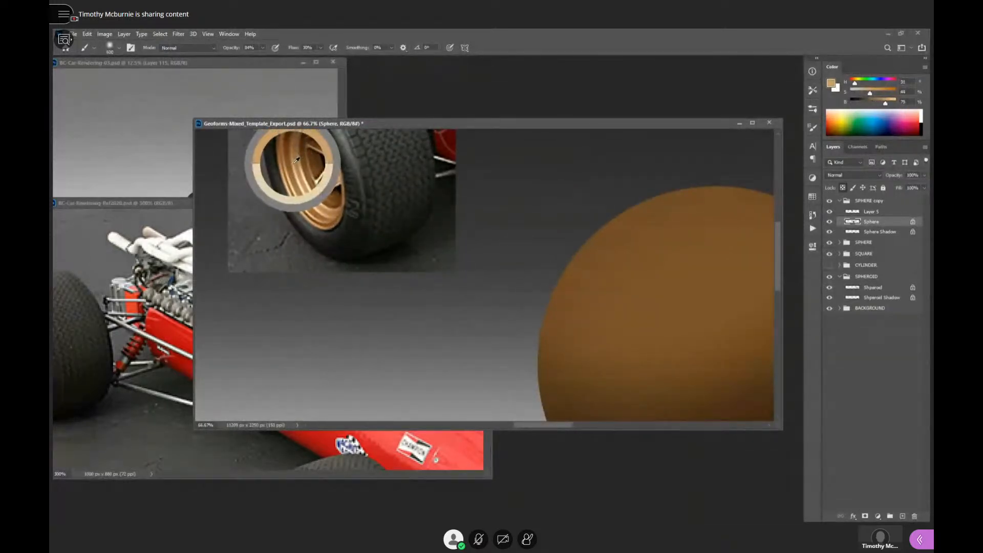
pyautogui.moveTo(296, 159); pyautogui.dragTo(296, 154)
# - Brush the light golden tan softly over the golden sphere's upper lit side
pyautogui.moveTo(678, 305); pyautogui.dragTo(578, 302)
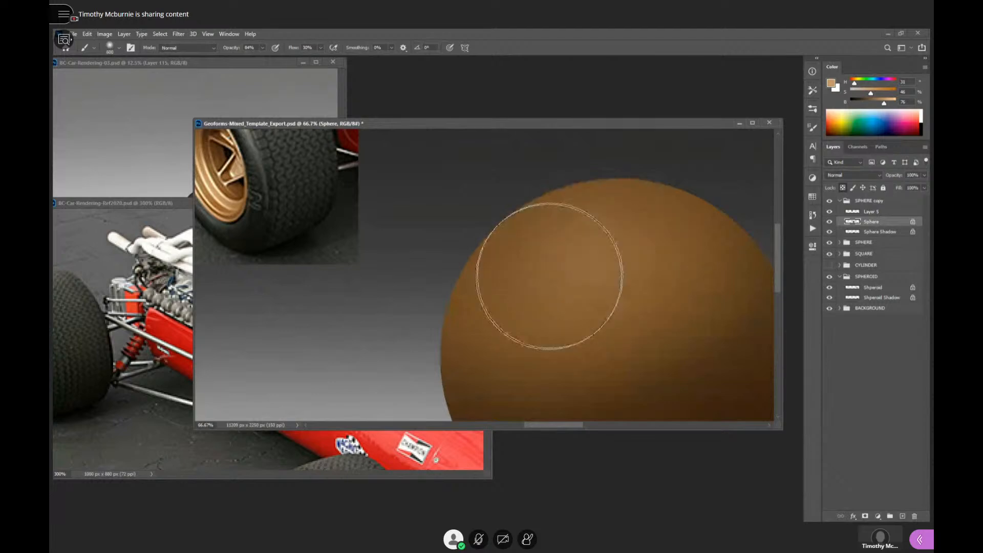
pyautogui.scroll(-2, 618, 270)
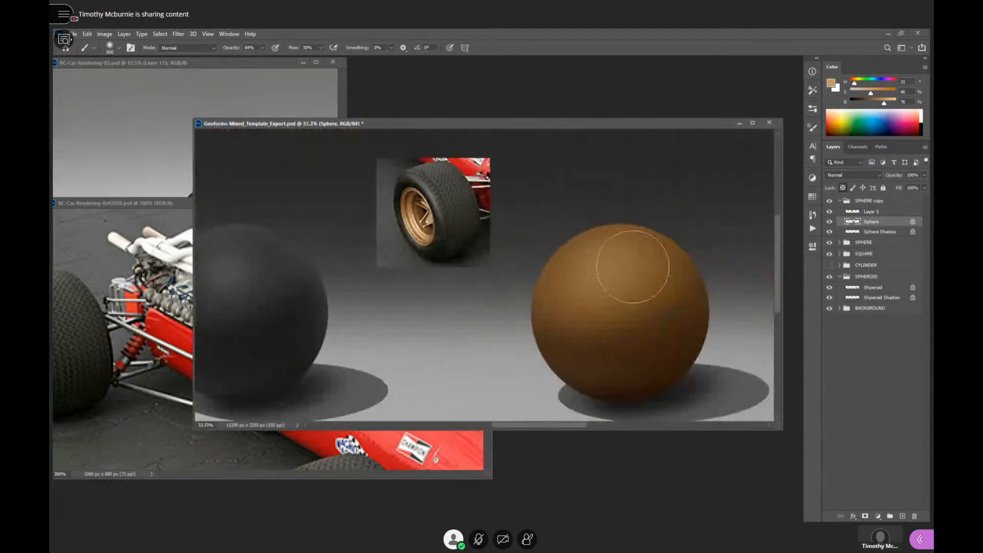
pyautogui.press('[')
pyautogui.press('[')
pyautogui.press(']')
pyautogui.press(']')
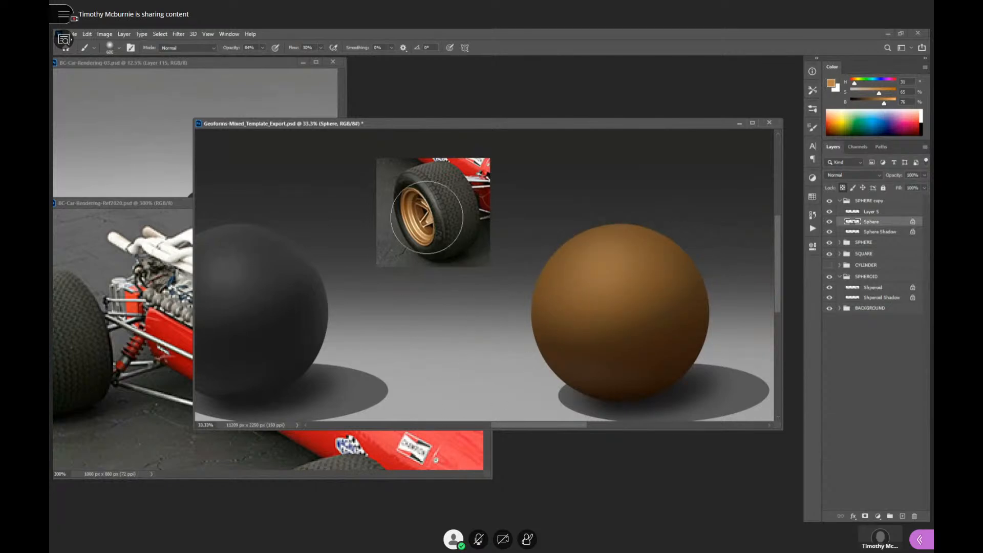
# - Try a concentrated orange-gold highlight on the golden sphere's upper lit side with a smaller brush of 200
pyautogui.hotkey('ctrl', 'space')
pyautogui.click(424, 265)
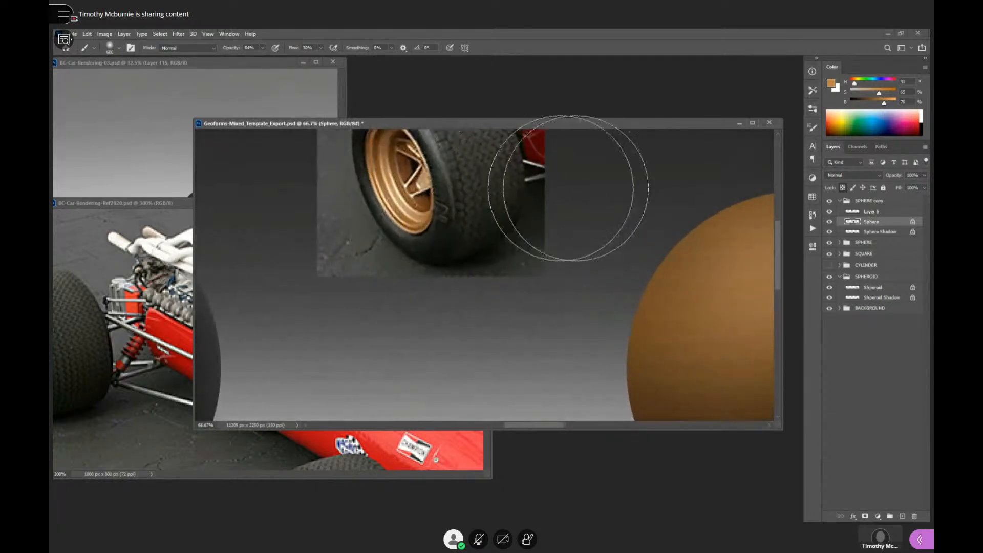
pyautogui.click(650, 262)
pyautogui.press('[')
pyautogui.press('[')
pyautogui.press('[')
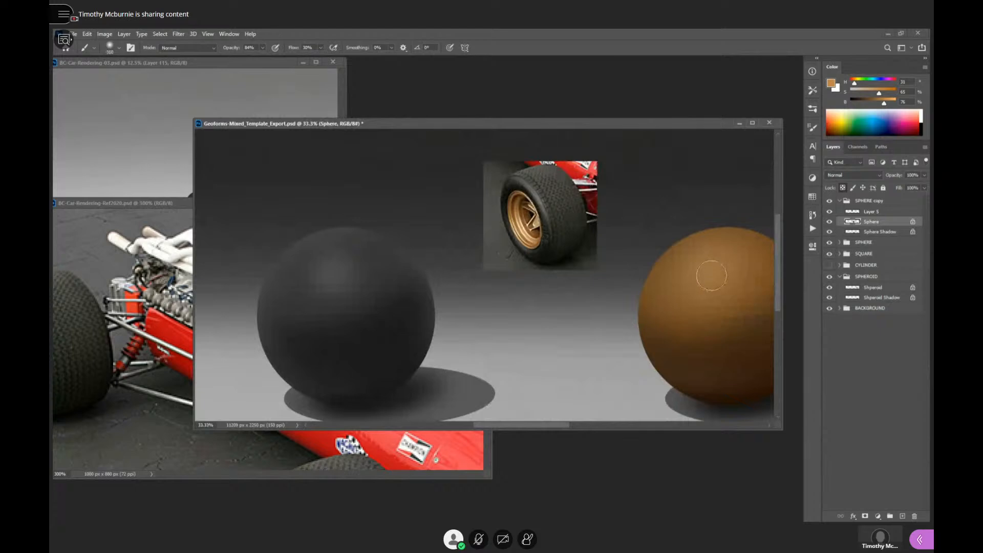
pyautogui.moveTo(695, 267)
pyautogui.mouseDown()
pyautogui.moveTo(720, 261)
pyautogui.moveTo(691, 272)
pyautogui.moveTo(718, 257)
pyautogui.moveTo(707, 273)
pyautogui.moveTo(706, 262)
pyautogui.moveTo(731, 264)
pyautogui.moveTo(694, 264)
pyautogui.mouseUp()
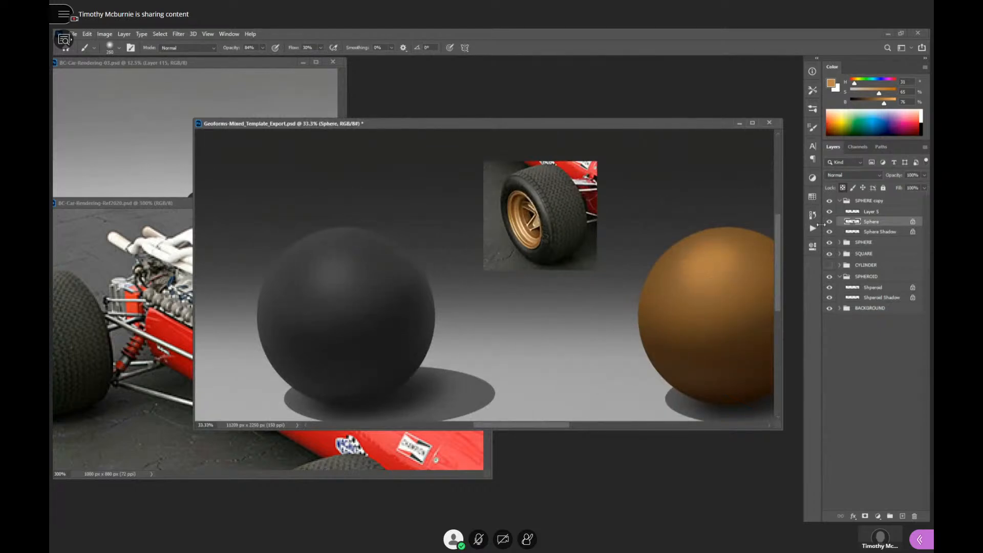
pyautogui.hotkey('ctrl', 'z')
# - Brush a softer, broader orange-gold glow onto the sphere's upper lit side and show the document in full-screen mode
pyautogui.press(']')
pyautogui.press(']')
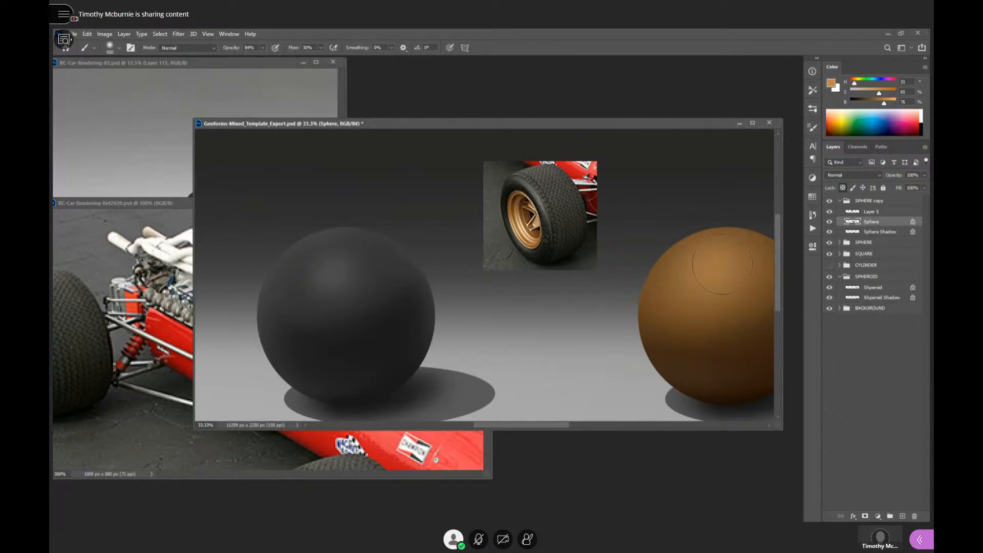
pyautogui.press(']')
pyautogui.press('[')
pyautogui.press('[')
pyautogui.press('[')
pyautogui.moveTo(731, 329)
pyautogui.mouseDown()
pyautogui.moveTo(630, 303)
pyautogui.moveTo(742, 321)
pyautogui.mouseUp()
pyautogui.press('f')
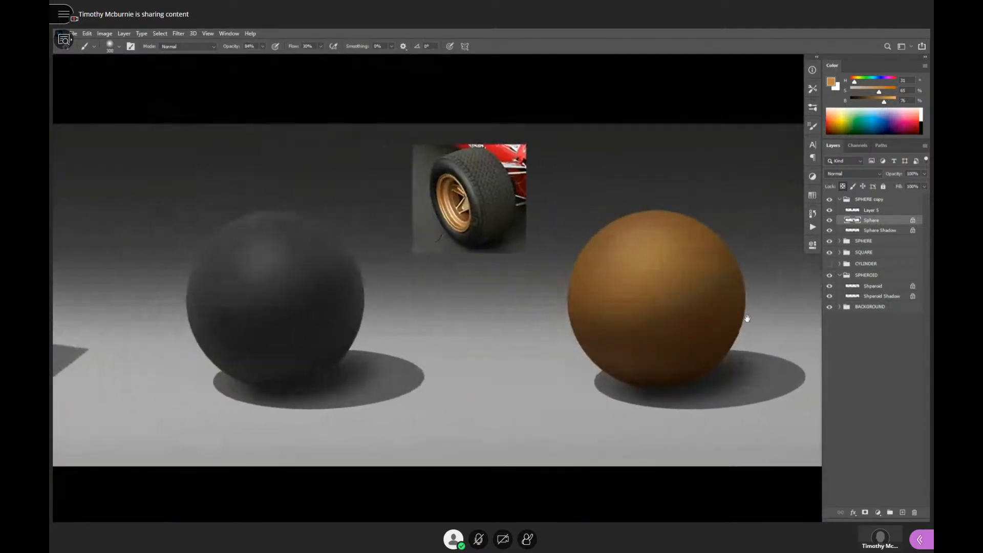
# - Sample a pale cream from the wheel rim's brightest reflection and paint a small specular highlight on the golden sphere's upper lit side
pyautogui.keyDown('alt'); pyautogui.click(457, 208); pyautogui.keyUp('alt')
pyautogui.keyDown('alt'); pyautogui.click(457, 209); pyautogui.keyUp('alt')
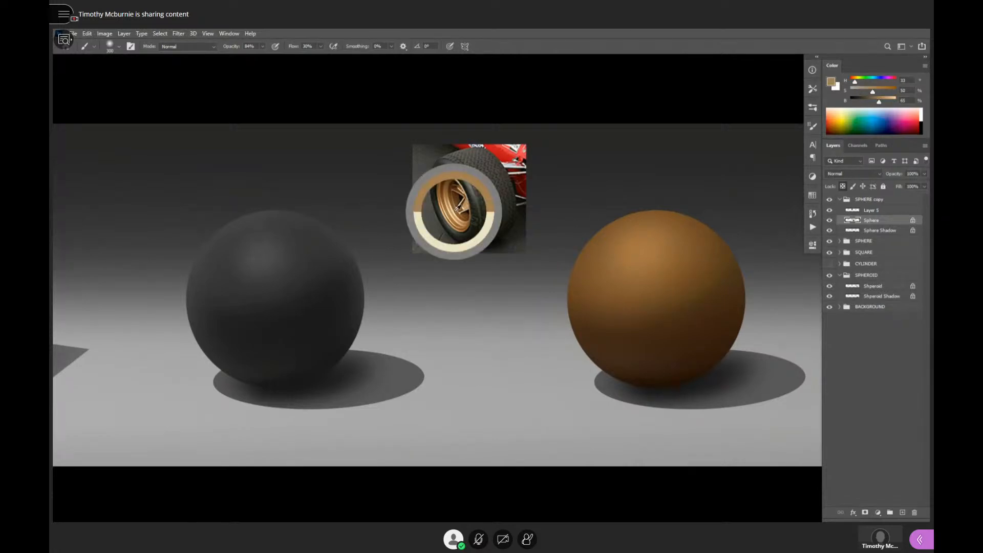
pyautogui.keyDown('alt'); pyautogui.click(454, 213); pyautogui.keyUp('alt')
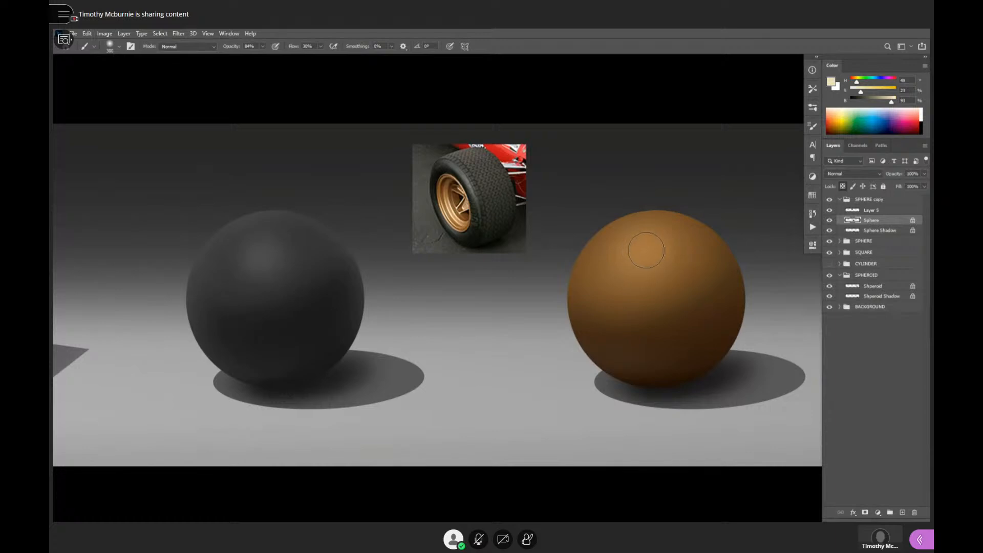
pyautogui.press('[')
pyautogui.press('[')
pyautogui.moveTo(638, 251); pyautogui.dragTo(642, 246)
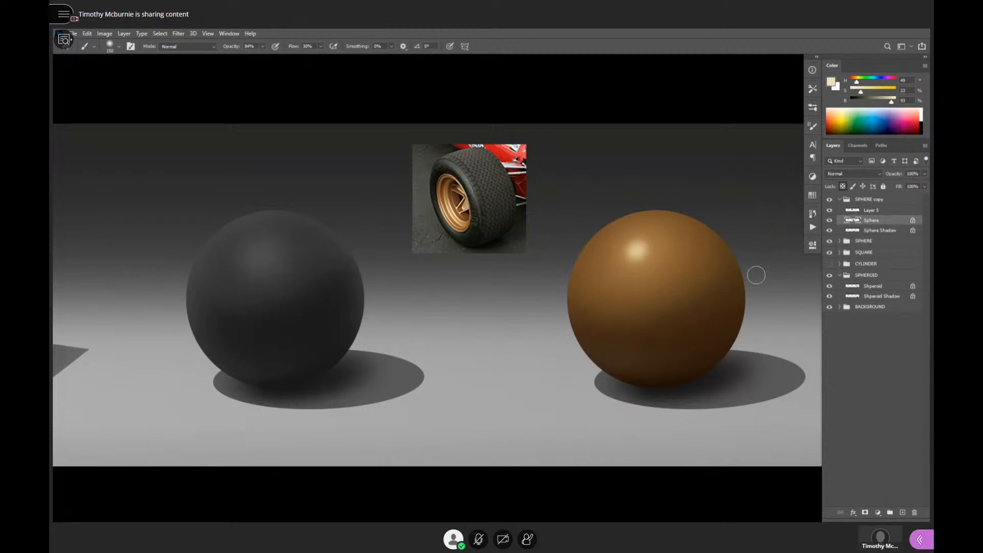
# - Add a new layer directly above the golden sphere's layer and set its blend mode to Overlay
pyautogui.keyDown('alt'); pyautogui.click(718, 319); pyautogui.keyUp('alt')
pyautogui.moveTo(749, 327); pyautogui.dragTo(707, 340)
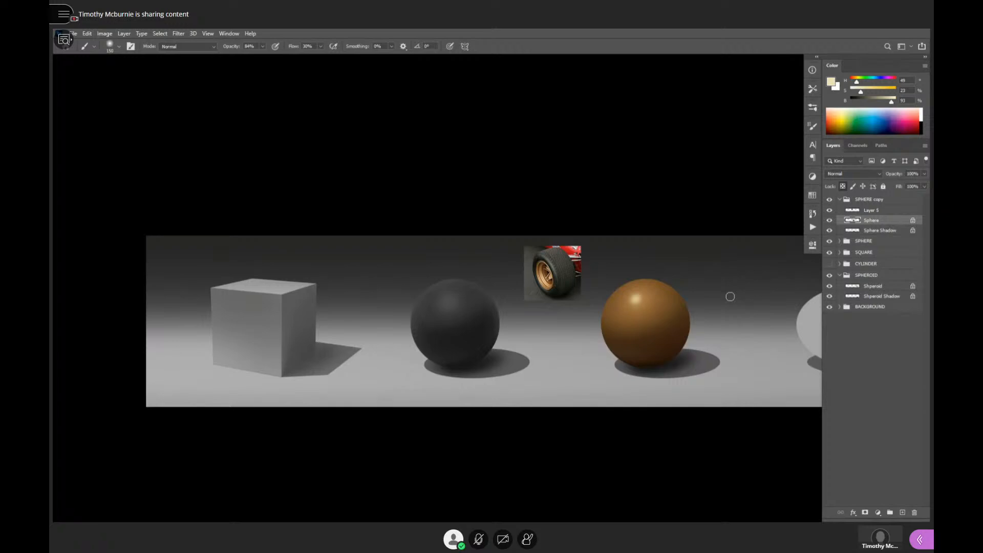
pyautogui.keyDown('ctrl'); pyautogui.click(643, 302); pyautogui.keyUp('ctrl')
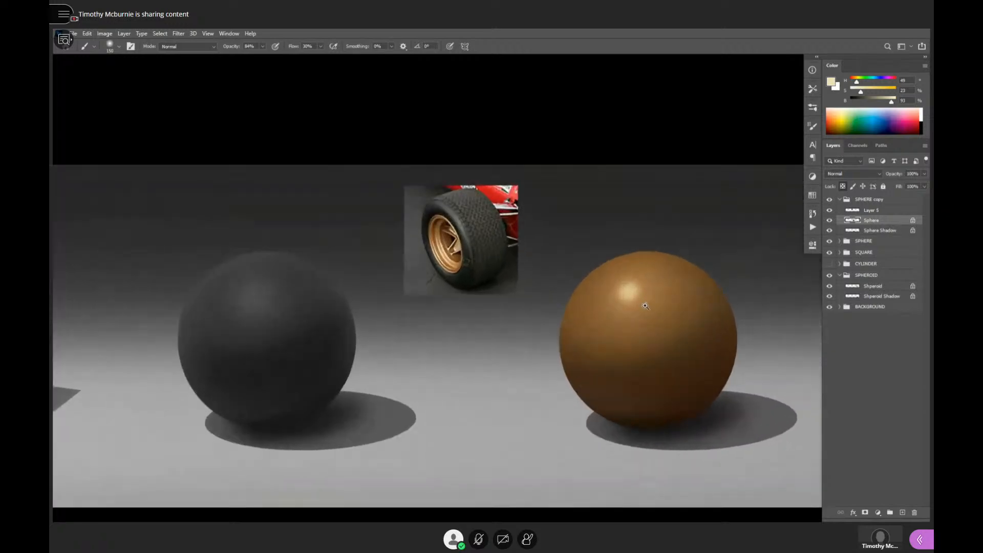
pyautogui.hotkey('ctrl', 'shift', 'alt', 'n')
pyautogui.hotkey('shift', 'alt', 'o')
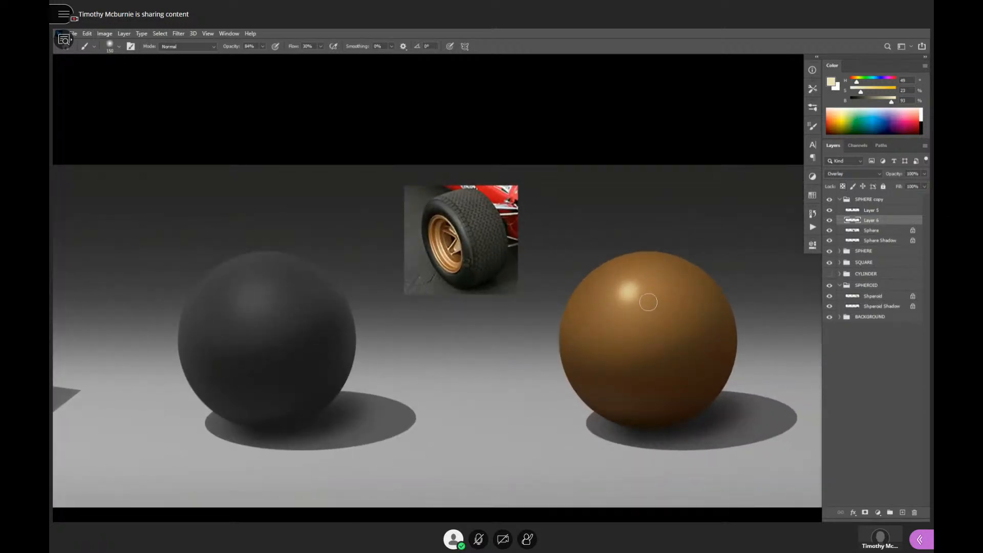
# - Enlarge the brush to 500, paint a pale cream glow around the specular highlight and review the sphere at smaller scale
pyautogui.press(']')
pyautogui.press(']')
pyautogui.press(']')
pyautogui.press(']')
pyautogui.moveTo(639, 288)
pyautogui.mouseDown()
pyautogui.moveTo(621, 299)
pyautogui.moveTo(637, 285)
pyautogui.mouseUp()
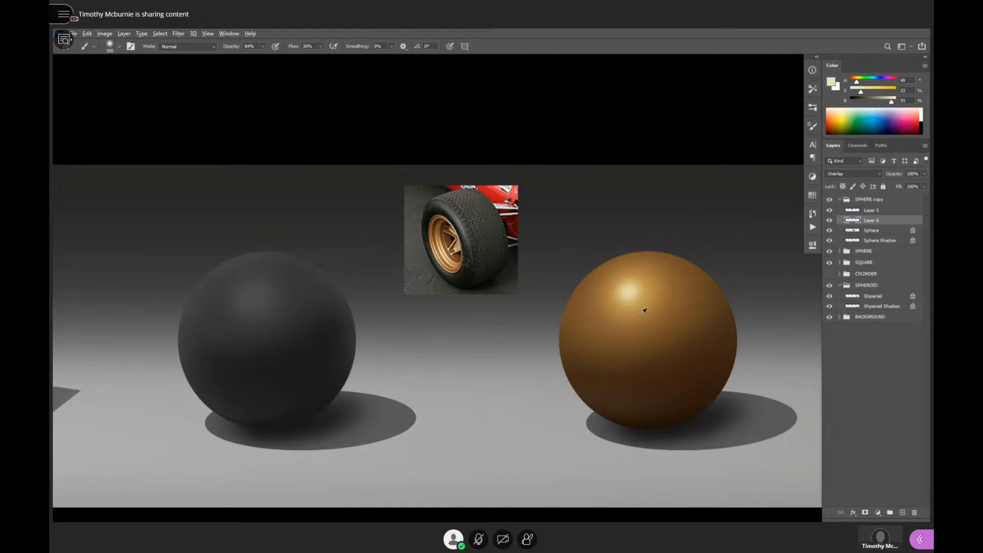
pyautogui.keyDown('alt'); pyautogui.click(698, 338); pyautogui.keyUp('alt')
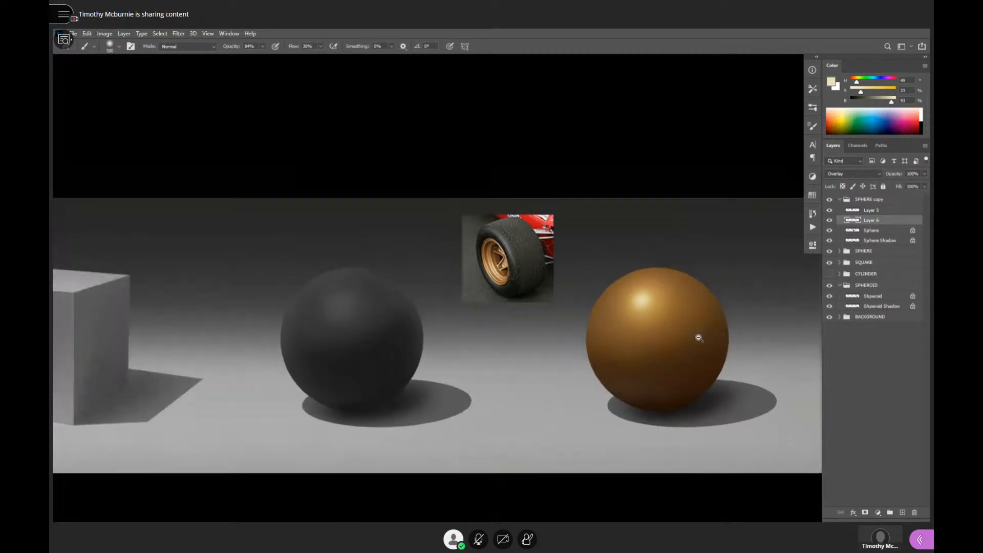
pyautogui.moveTo(698, 338)
pyautogui.mouseDown()
pyautogui.moveTo(712, 339)
pyautogui.moveTo(705, 341)
pyautogui.mouseUp()
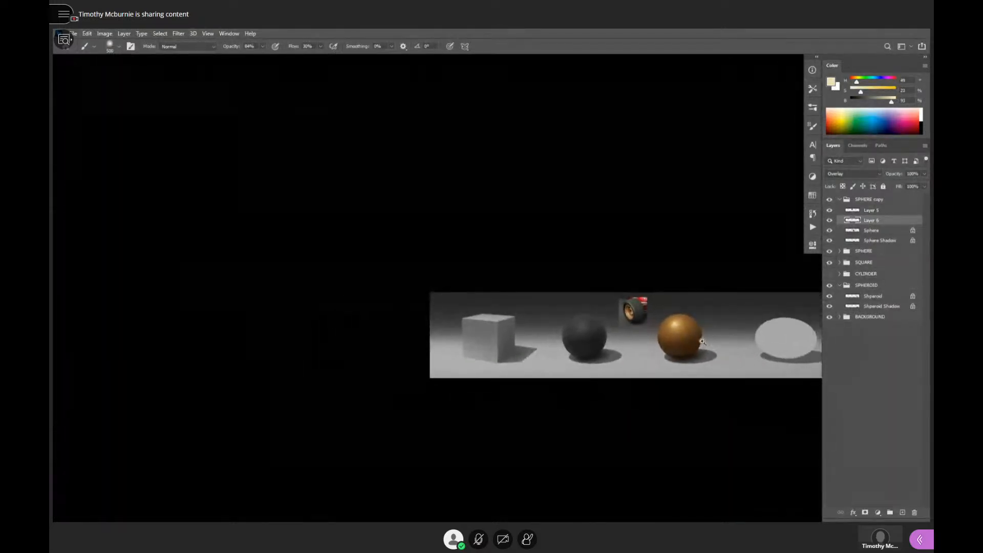
pyautogui.click(702, 341)
pyautogui.click(692, 342)
pyautogui.click(675, 306)
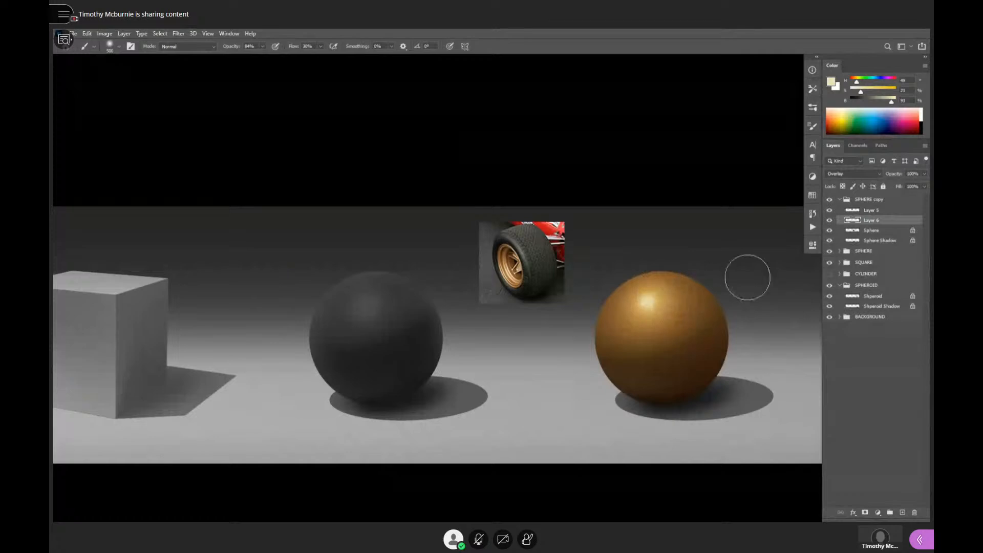
# - Try green tints for the Overlay glow around the highlight, using hues 135 and 94 at 31% saturation
pyautogui.click(864, 92)
pyautogui.click(868, 81)
pyautogui.moveTo(649, 307); pyautogui.dragTo(670, 324)
pyautogui.hotkey('ctrl', 'z')
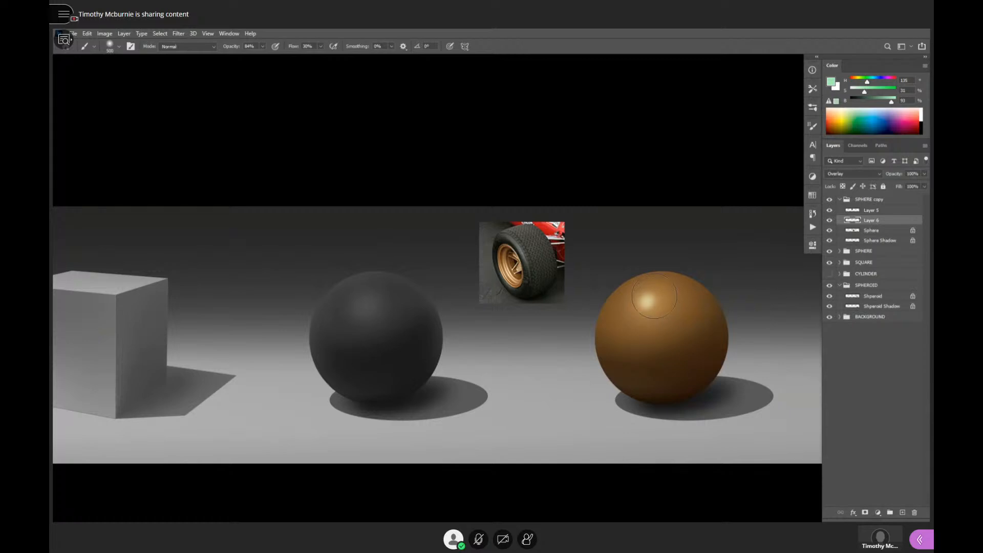
pyautogui.hotkey('ctrl', 'z')
pyautogui.moveTo(864, 81); pyautogui.dragTo(862, 81)
pyautogui.moveTo(659, 296); pyautogui.dragTo(652, 302)
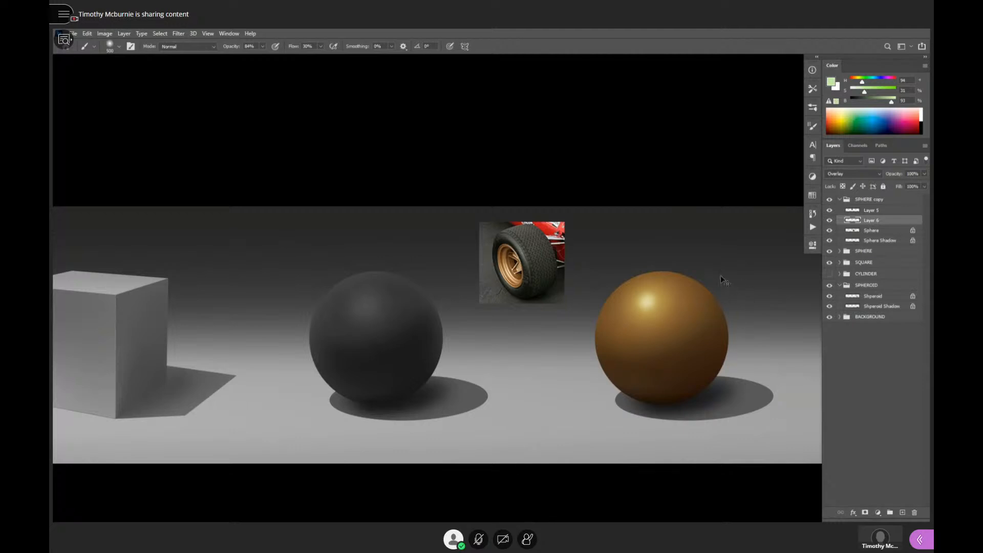
pyautogui.hotkey('ctrl', 'z')
# - Shift the brush color's hue to a yellow-green, paint the Overlay glow around the highlight and compare it with the neighbouring forms
pyautogui.moveTo(863, 81); pyautogui.dragTo(861, 82)
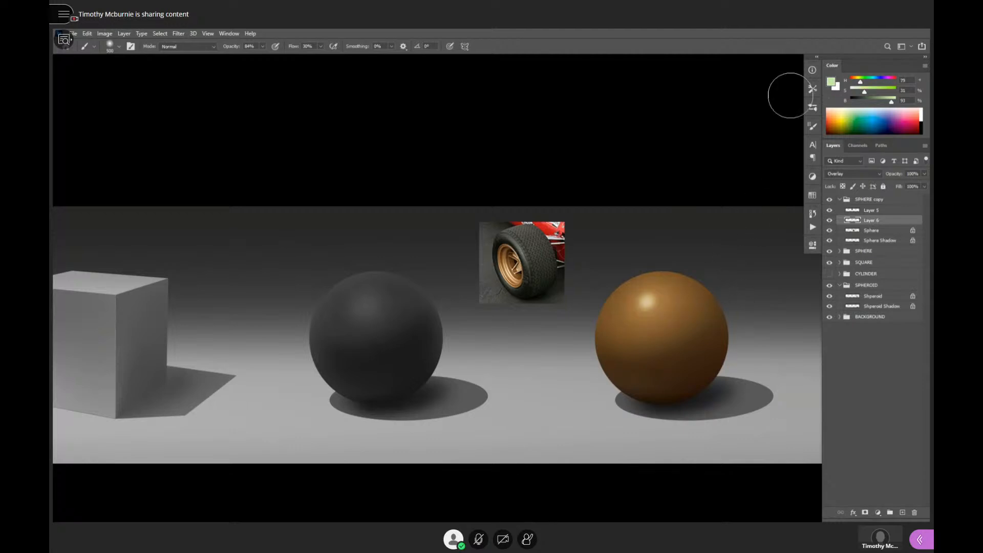
pyautogui.moveTo(649, 311); pyautogui.dragTo(653, 301)
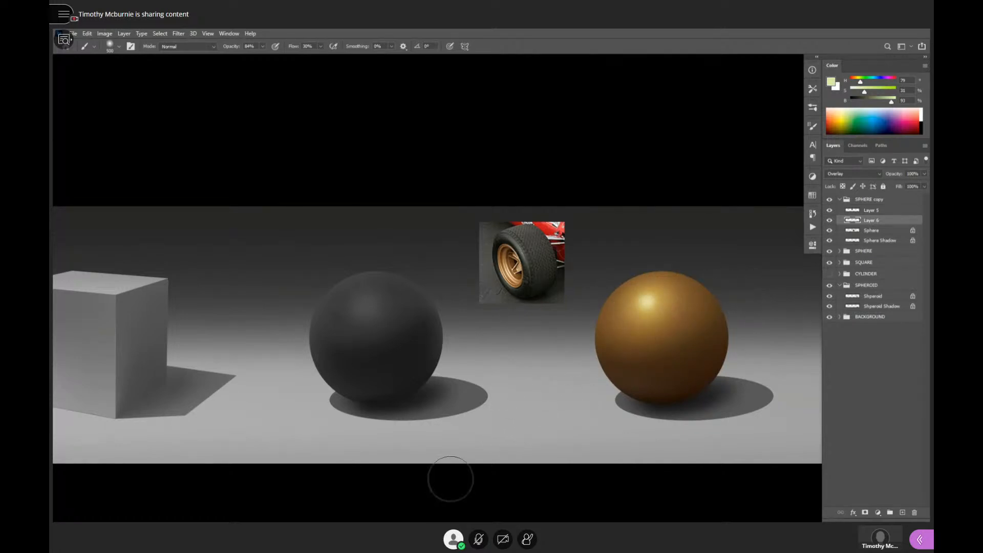
pyautogui.keyDown('alt'); pyautogui.click(696, 333); pyautogui.keyUp('alt')
pyautogui.keyDown('alt'); pyautogui.click(699, 334); pyautogui.keyUp('alt')
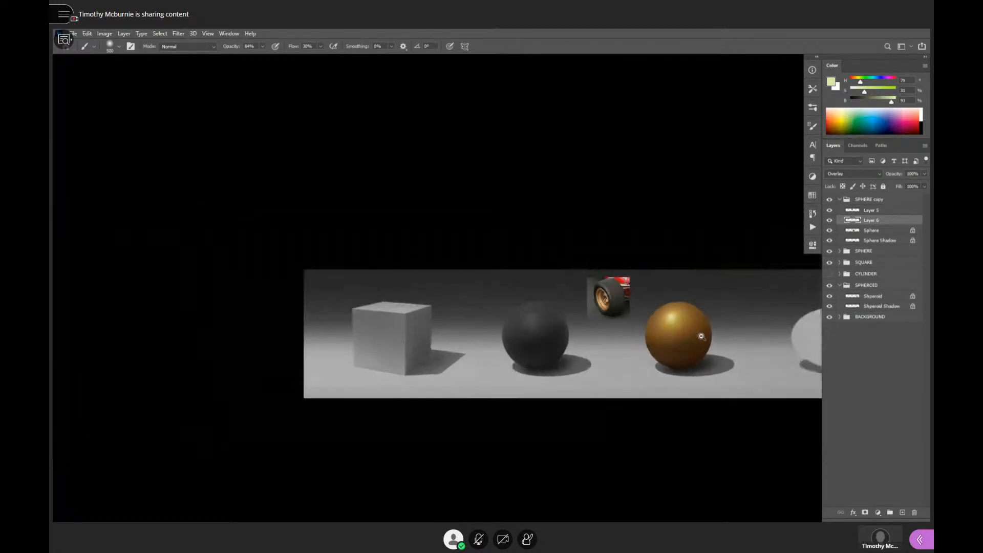
pyautogui.moveTo(711, 349); pyautogui.dragTo(702, 406)
pyautogui.keyDown('alt'); pyautogui.click(699, 370); pyautogui.keyUp('alt')
pyautogui.keyDown('ctrl'); pyautogui.click(700, 371); pyautogui.keyUp('ctrl')
pyautogui.keyDown('ctrl'); pyautogui.click(685, 382); pyautogui.keyUp('ctrl')
pyautogui.click(667, 338)
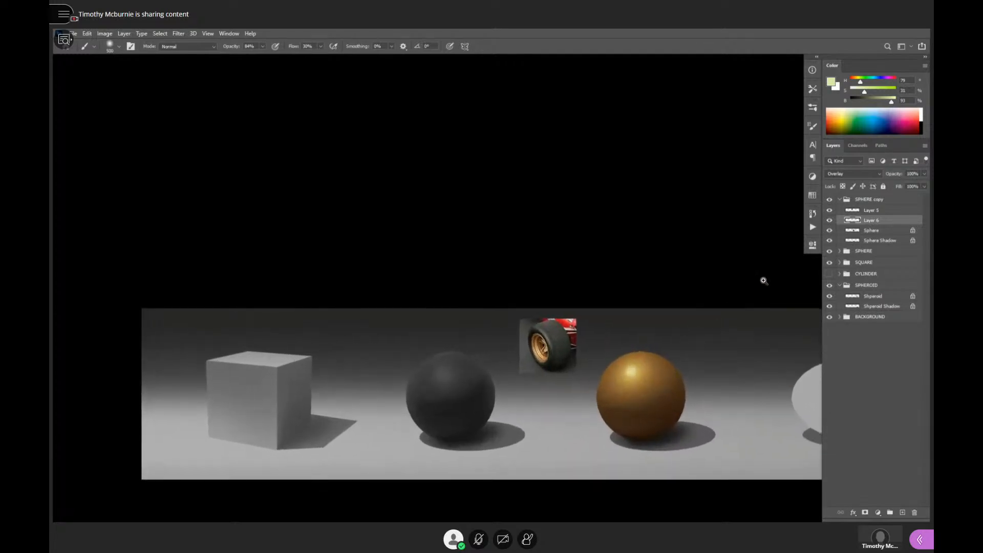
# - Undo the yellow-green glow, lower the brush color's saturation to 15% and repaint the Overlay glow around the specular highlight
pyautogui.hotkey('ctrl', 'z')
pyautogui.hotkey('ctrl', 'z')
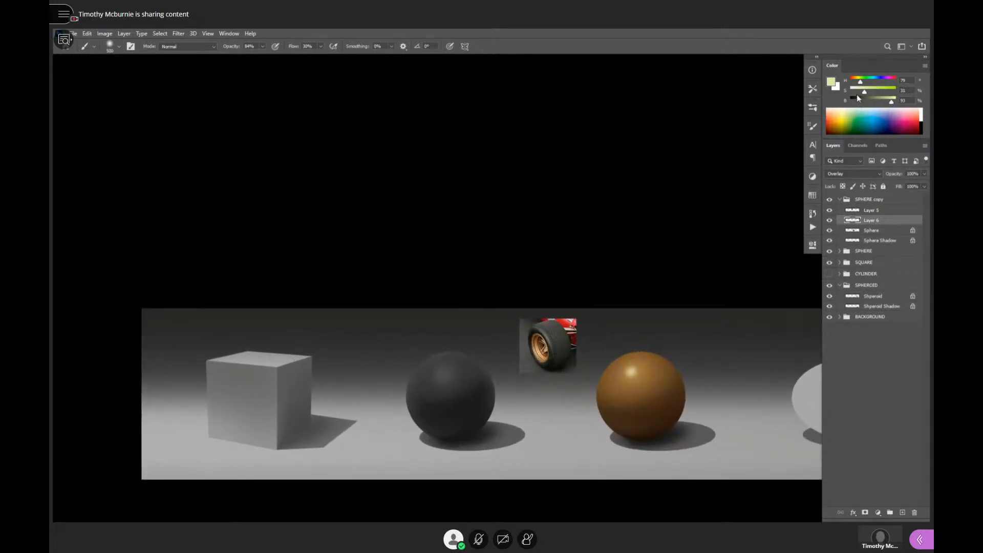
pyautogui.moveTo(865, 91); pyautogui.dragTo(858, 92)
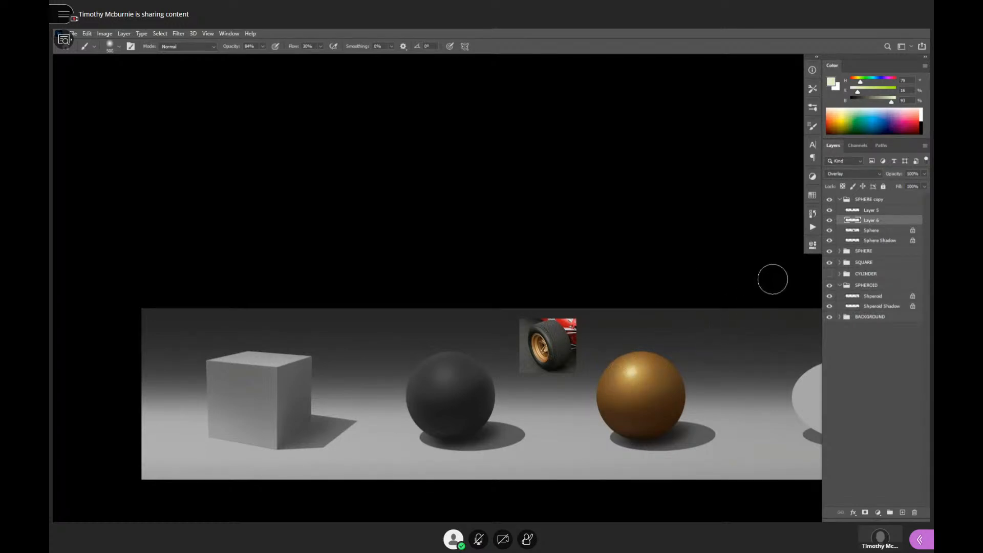
pyautogui.click(683, 362)
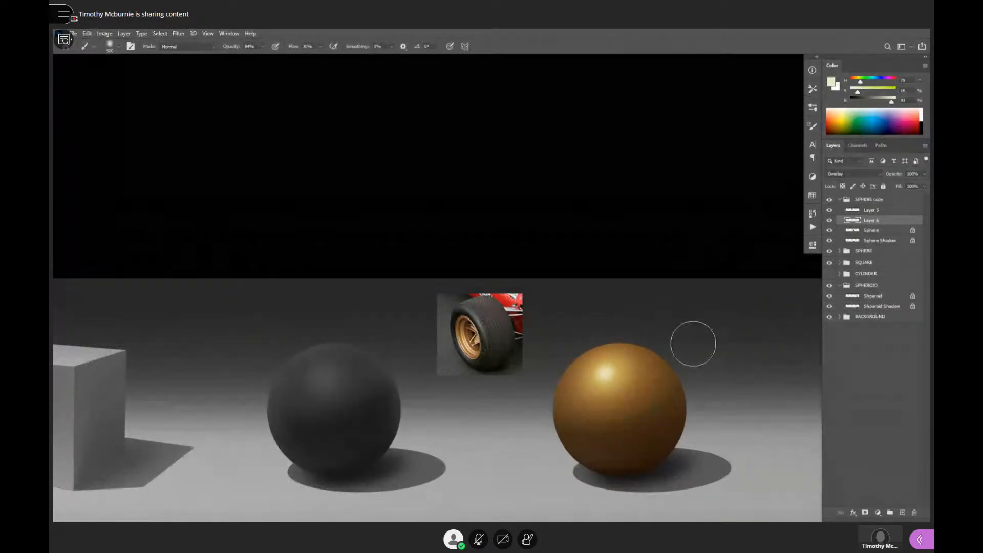
# - Examine the golden sphere's finish against the rubber sphere, the wheel reference photo and the other forms at several scales
pyautogui.keyDown('alt'); pyautogui.click(676, 388); pyautogui.keyUp('alt')
pyautogui.moveTo(704, 410); pyautogui.dragTo(694, 353)
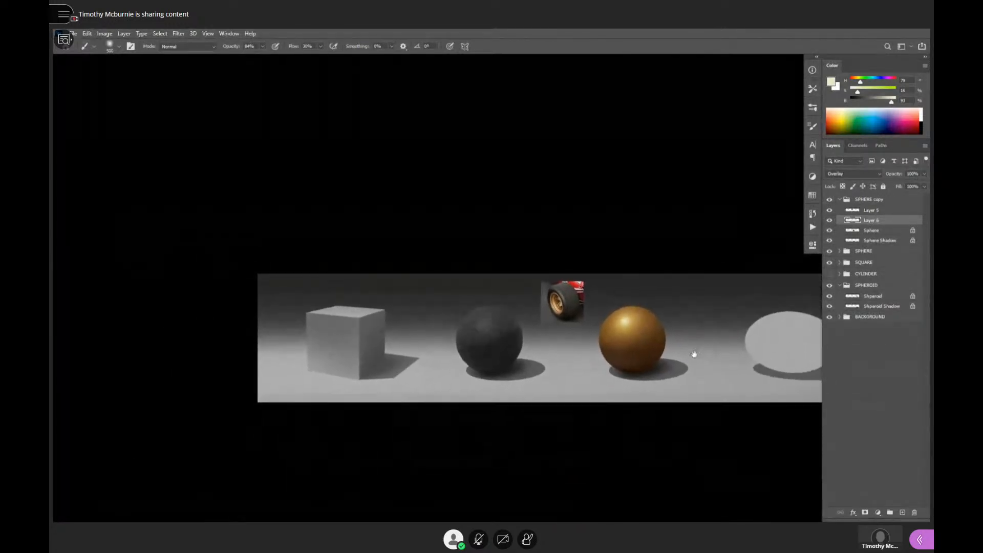
pyautogui.keyDown('alt'); pyautogui.click(695, 364); pyautogui.keyUp('alt')
pyautogui.click(681, 354)
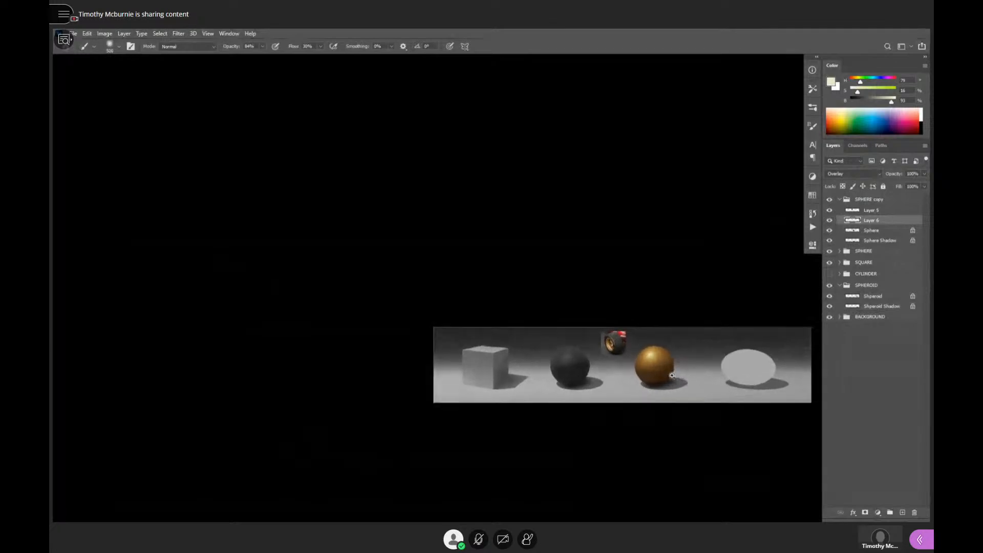
pyautogui.click(649, 373)
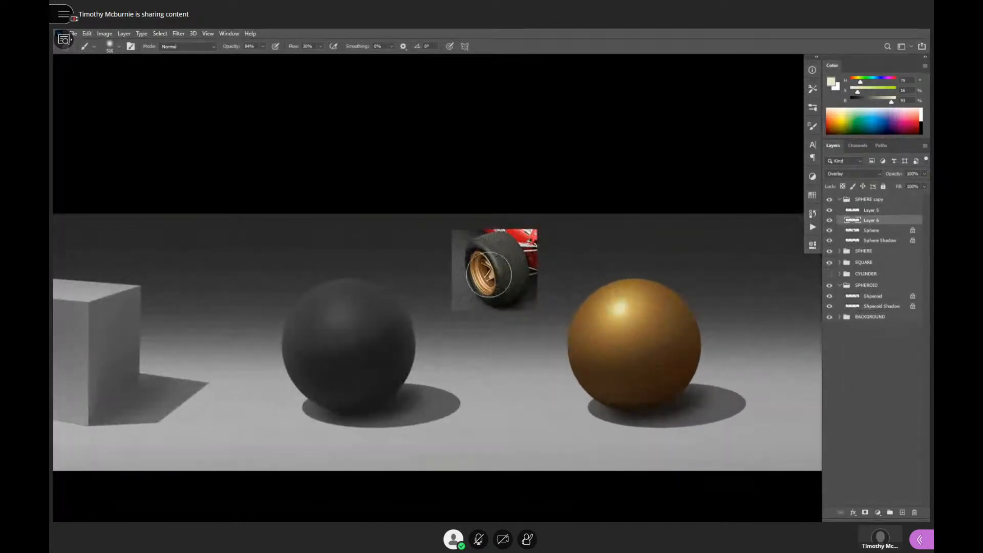
pyautogui.click(533, 314)
pyautogui.moveTo(532, 349); pyautogui.dragTo(528, 362)
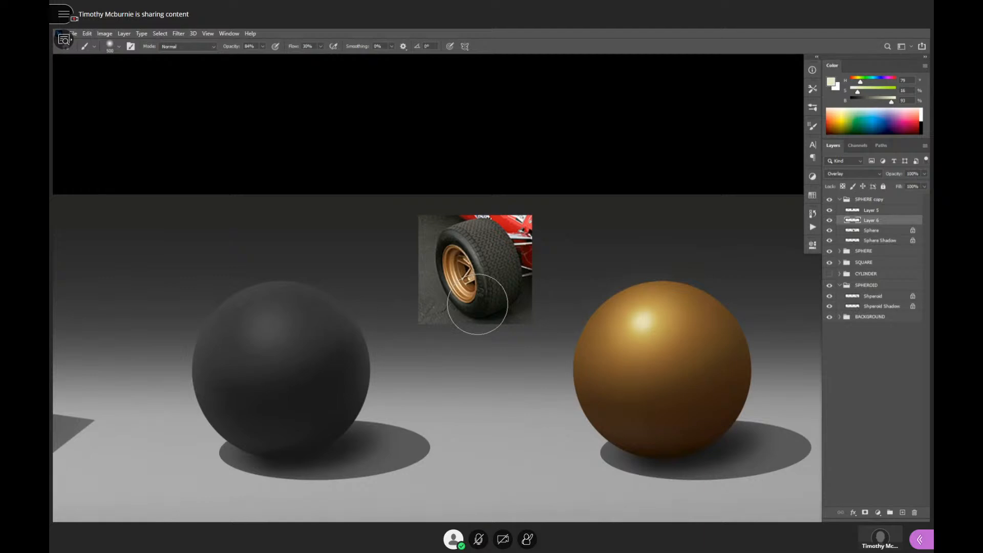
pyautogui.keyDown('ctrl'); pyautogui.click(691, 350); pyautogui.keyUp('ctrl')
pyautogui.moveTo(687, 365); pyautogui.dragTo(712, 311)
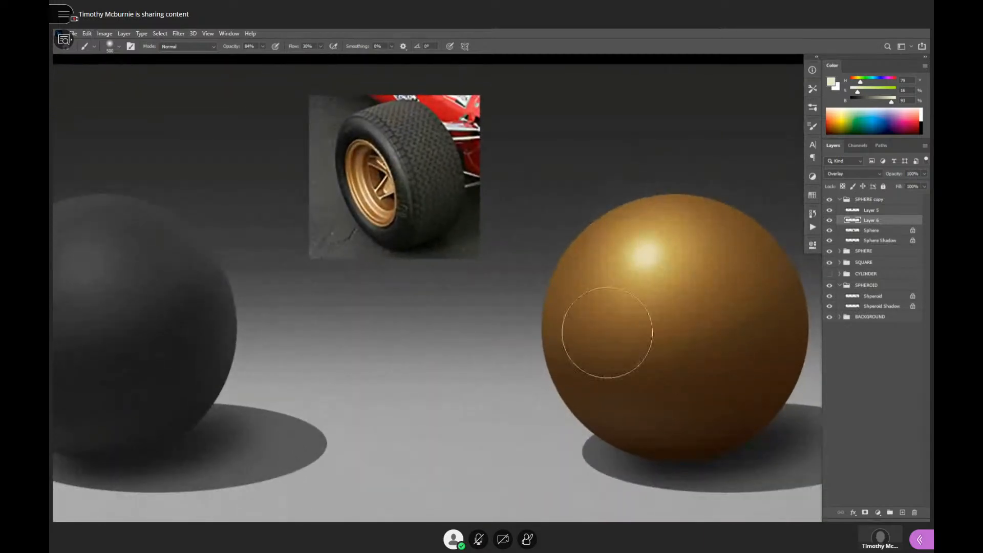
# - Add a new layer above the Sphere layer in the SPHERE group and clip it to the rubber sphere
pyautogui.moveTo(413, 352); pyautogui.dragTo(667, 340)
pyautogui.click(839, 200)
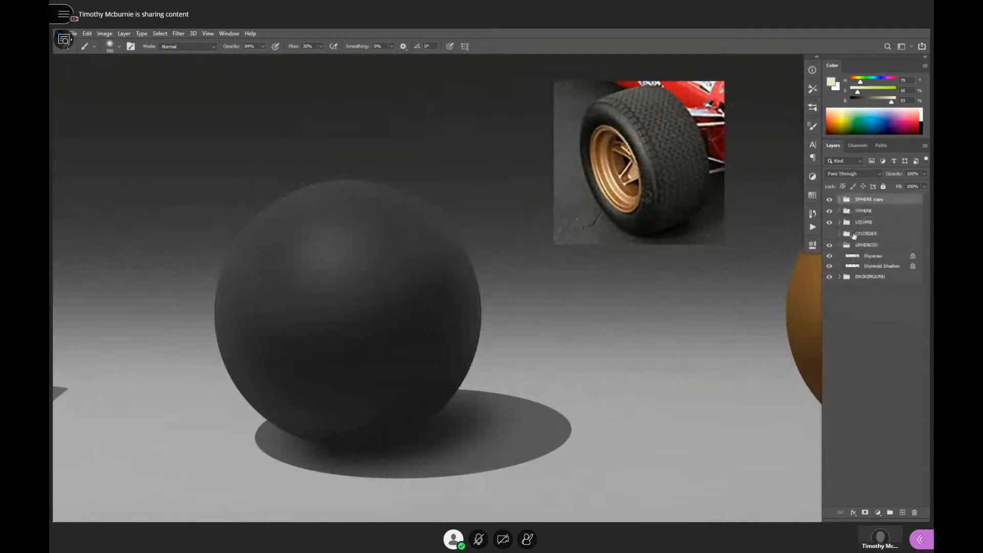
pyautogui.click(840, 211)
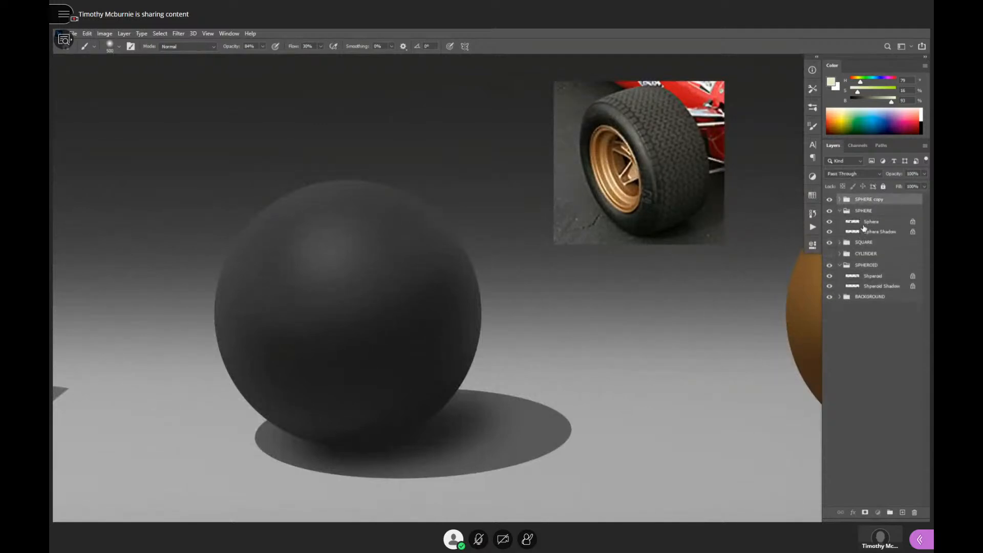
pyautogui.click(865, 228)
pyautogui.hotkey('ctrl', 'shift', 'alt', 'n')
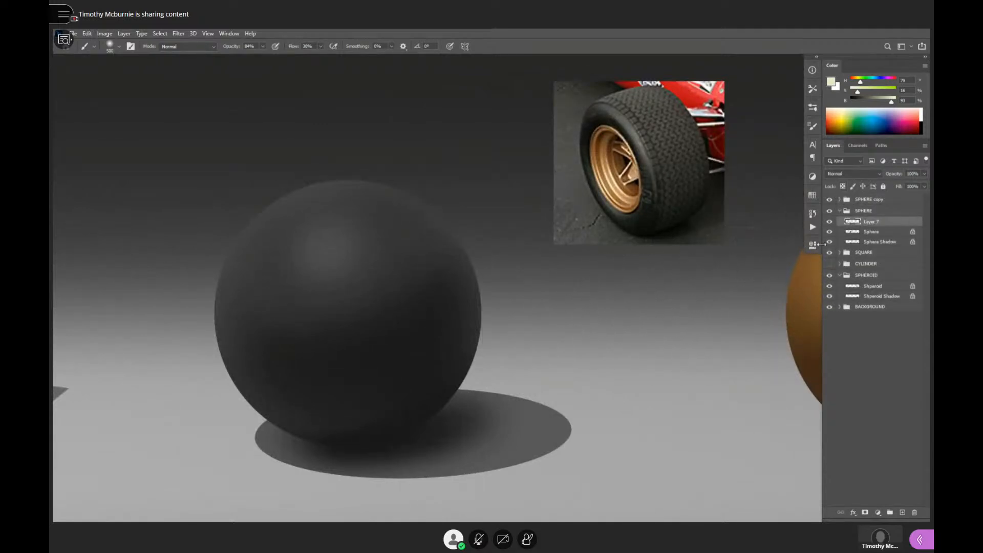
pyautogui.keyDown('alt'); pyautogui.click(857, 227); pyautogui.keyUp('alt')
pyautogui.keyDown('ctrl'); pyautogui.click(463, 300); pyautogui.keyUp('ctrl')
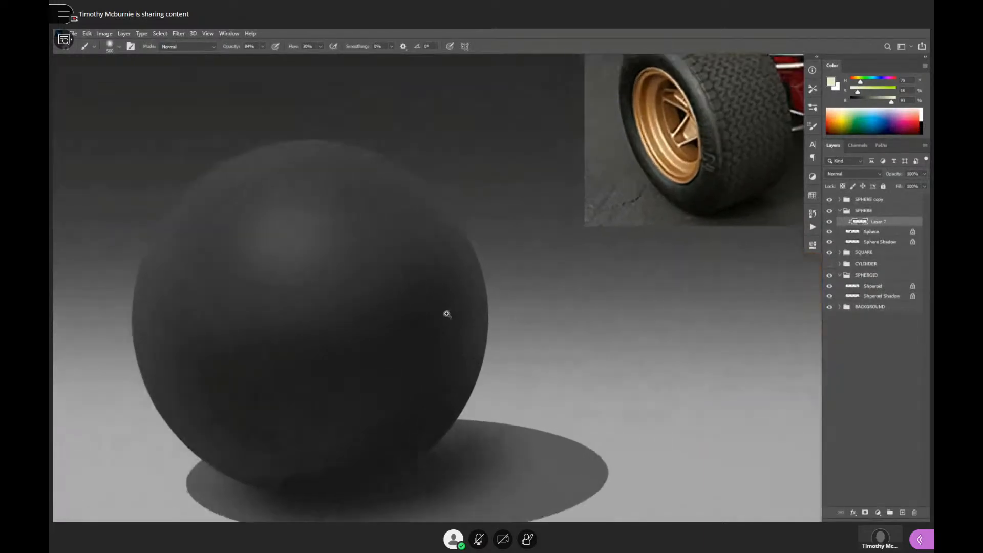
pyautogui.moveTo(448, 314); pyautogui.dragTo(556, 305)
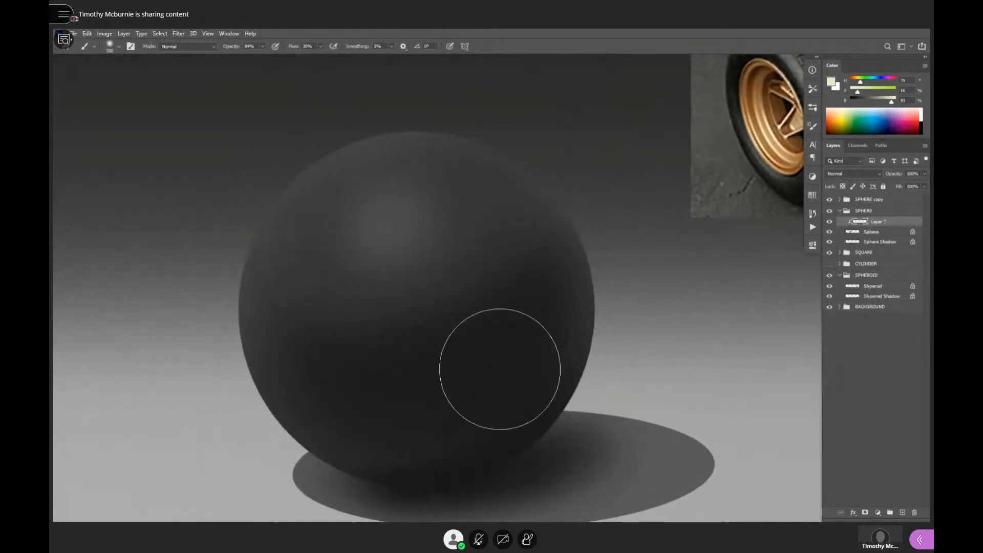
# - Load the Paint- Kac brush preset, adjust its size and sample a dark grey from the rubber sphere's shaded side
pyautogui.click(813, 91)
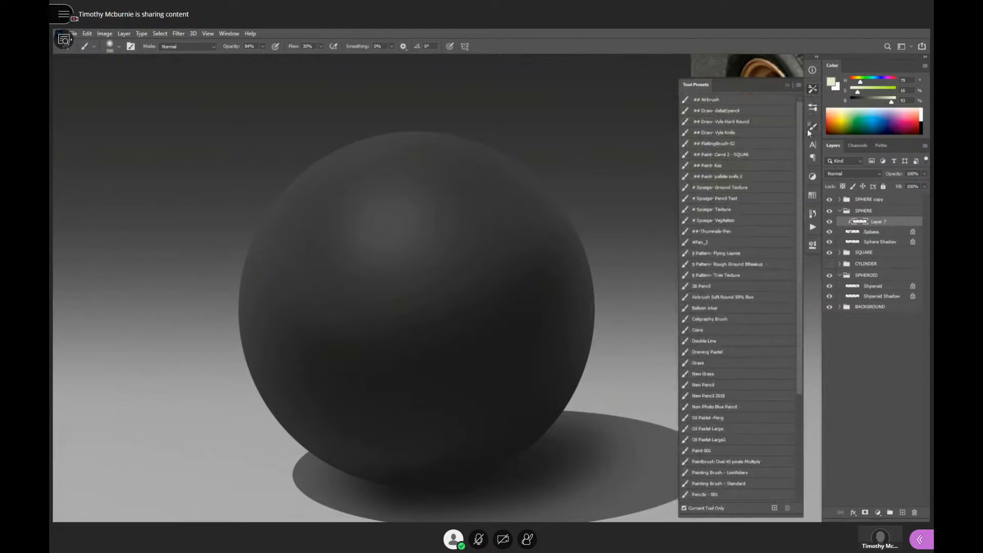
pyautogui.click(726, 166)
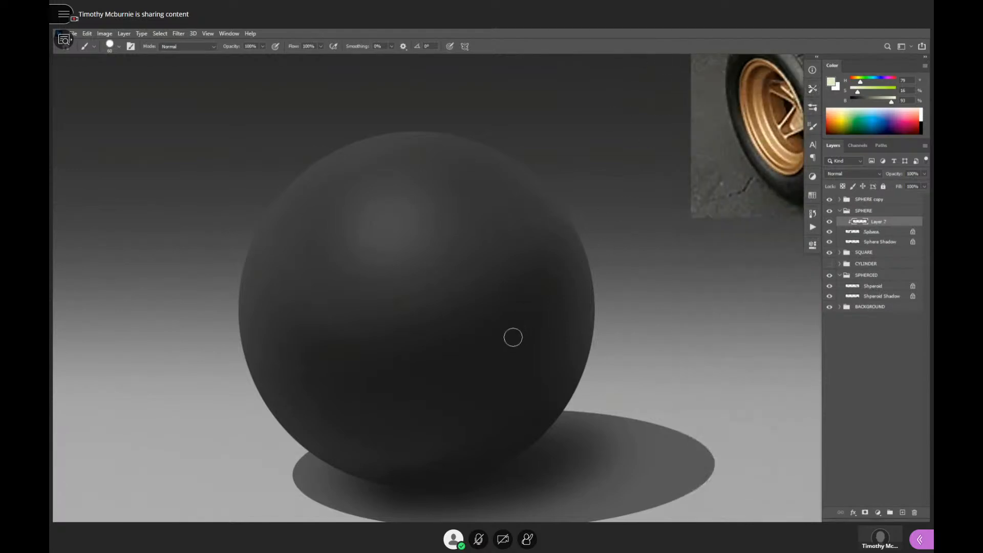
pyautogui.press('[')
pyautogui.press('[')
pyautogui.press('[')
pyautogui.moveTo(545, 245); pyautogui.dragTo(537, 272)
pyautogui.hotkey('ctrl', 'z')
pyautogui.keyDown('alt'); pyautogui.click(539, 290); pyautogui.keyUp('alt')
pyautogui.press(']')
pyautogui.press(']')
pyautogui.press(']')
pyautogui.press(']')
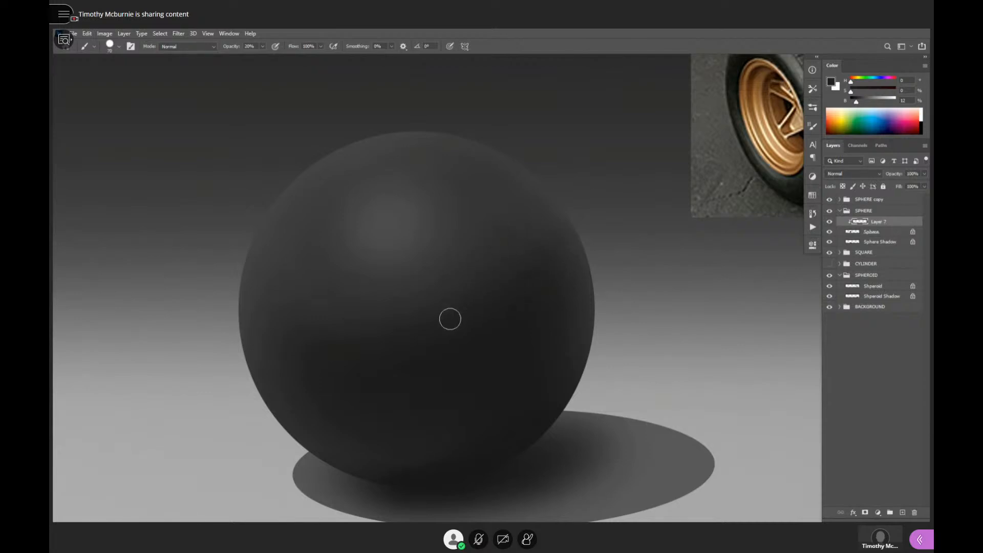
# - Darken the brush color to 6% brightness and paint mottled strokes over the rubber sphere's upper half at 30% and 20% opacity
pyautogui.keyDown('alt'); pyautogui.click(527, 294); pyautogui.keyUp('alt')
pyautogui.press('3')
pyautogui.moveTo(856, 102); pyautogui.dragTo(853, 104)
pyautogui.click(486, 544)
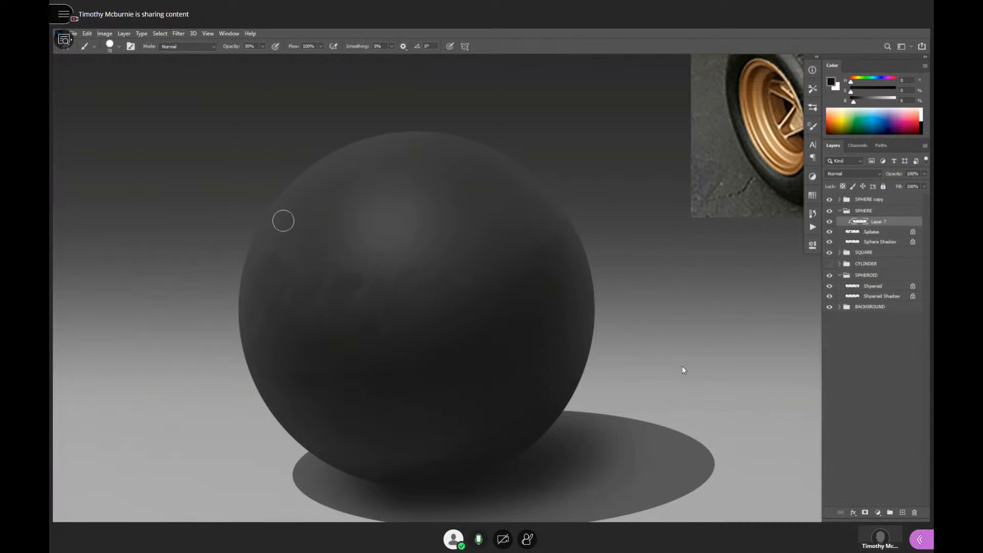
pyautogui.press('1')
pyautogui.press('2')
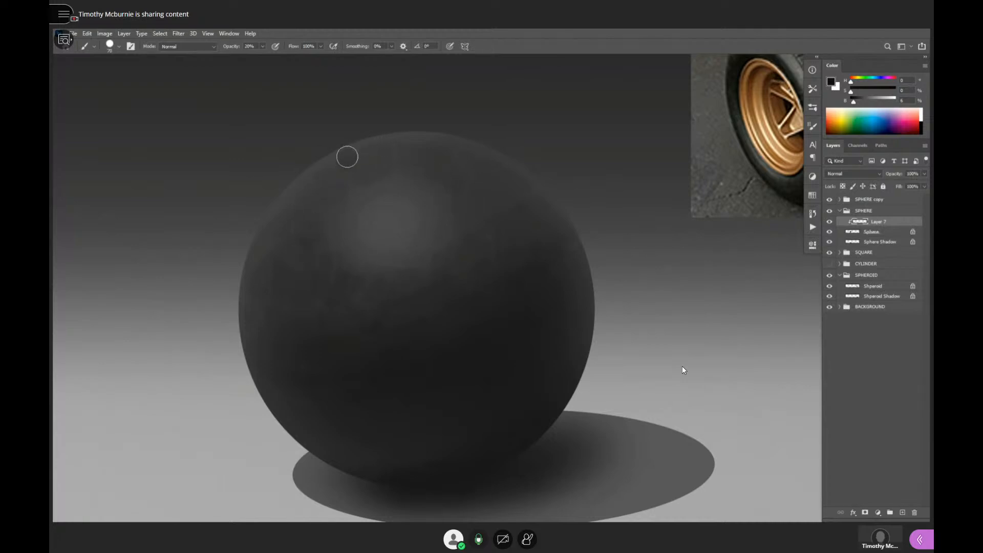
pyautogui.moveTo(348, 156); pyautogui.dragTo(339, 165)
pyautogui.moveTo(292, 200); pyautogui.dragTo(294, 222)
pyautogui.hotkey('ctrl', 'z')
# - Lower the brush opacity to 10%, shrink the brush and paint mottled texture around the highlight with greys sampled from it
pyautogui.press('1')
pyautogui.press('[')
pyautogui.press('[')
pyautogui.keyDown('alt'); pyautogui.click(384, 219); pyautogui.keyUp('alt')
pyautogui.click(479, 539)
pyautogui.keyDown('alt'); pyautogui.click(391, 210); pyautogui.keyUp('alt')
pyautogui.keyDown('alt'); pyautogui.click(393, 203); pyautogui.keyUp('alt')
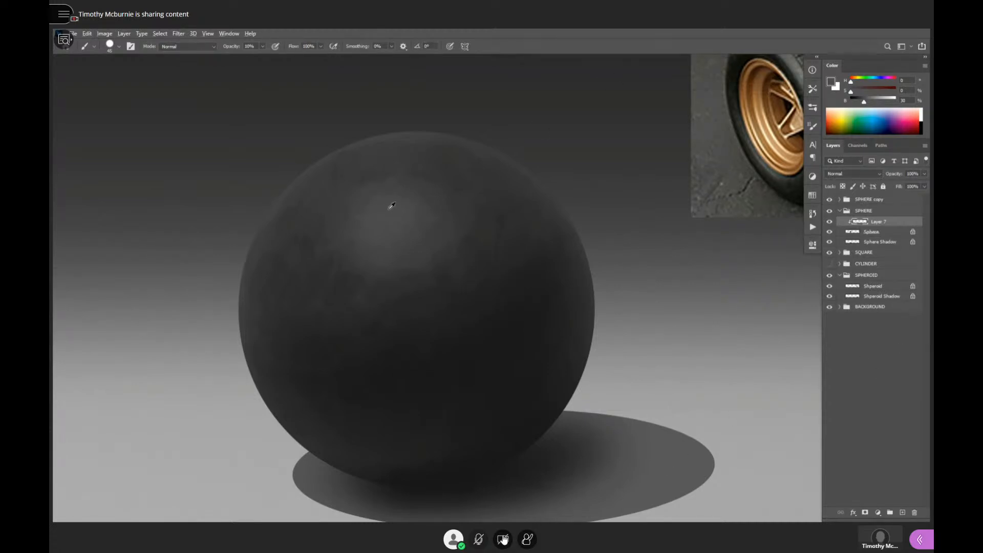
pyautogui.click(478, 539)
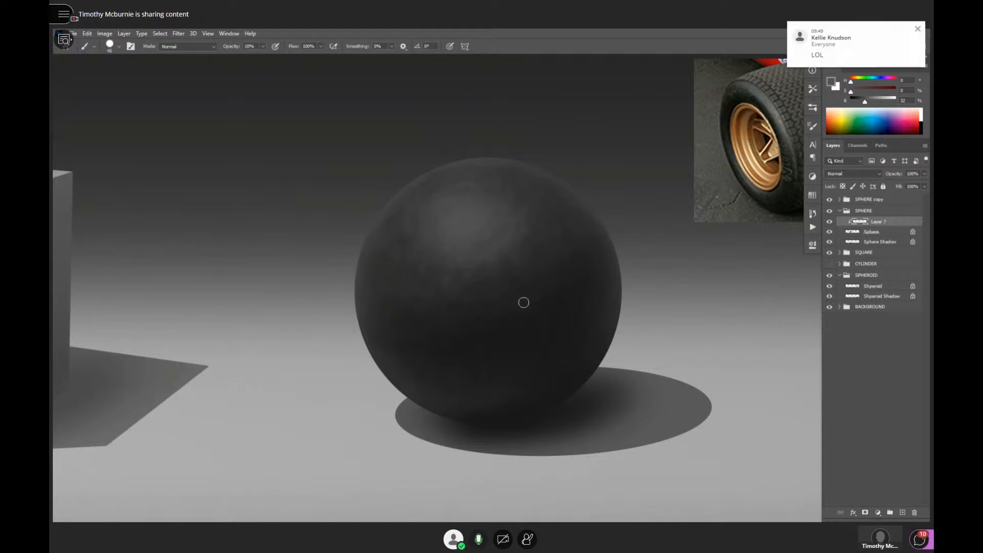
# - Sample a warm grey from the tire in the reference photo and brighten the center of the rubber sphere's highlight
pyautogui.keyDown('alt'); pyautogui.click(576, 299); pyautogui.keyUp('alt')
pyautogui.keyDown('alt'); pyautogui.click(582, 302); pyautogui.keyUp('alt')
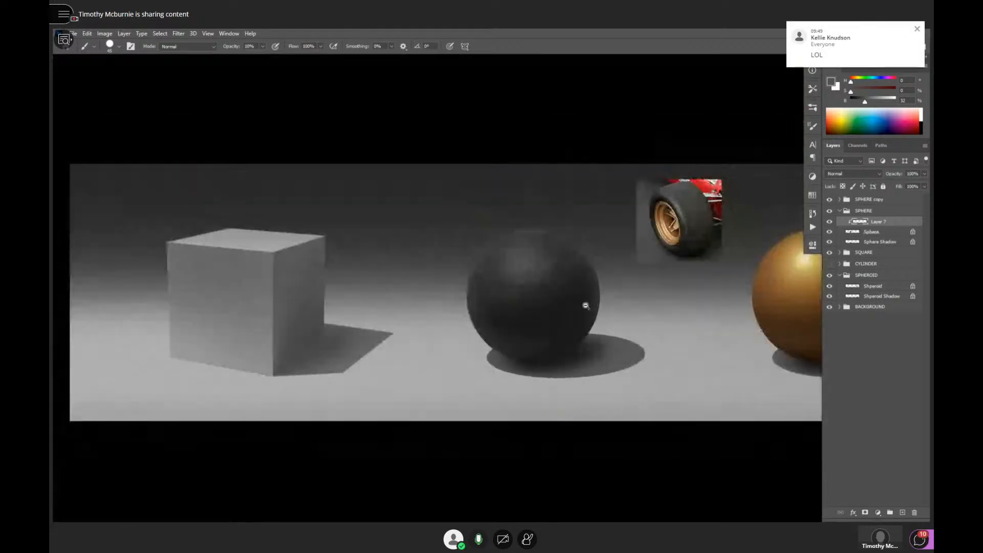
pyautogui.keyDown('alt'); pyautogui.click(586, 305); pyautogui.keyUp('alt')
pyautogui.moveTo(636, 346); pyautogui.dragTo(579, 355)
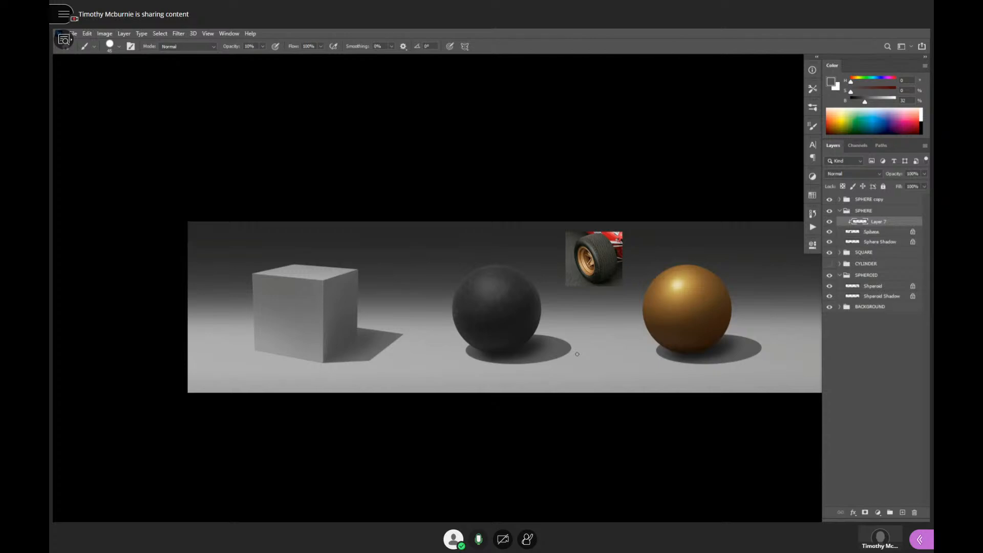
pyautogui.moveTo(513, 302); pyautogui.dragTo(524, 297)
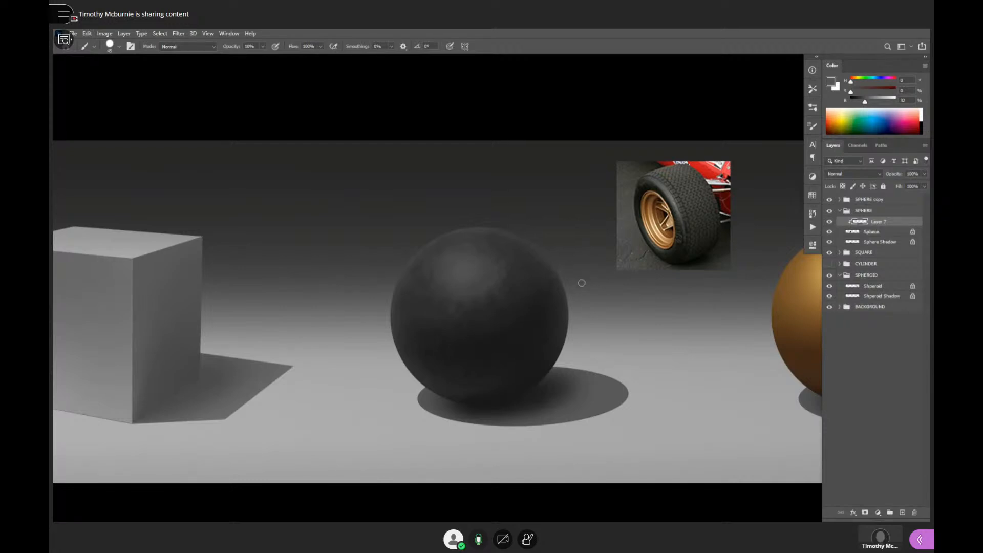
pyautogui.scroll(1, 538, 305)
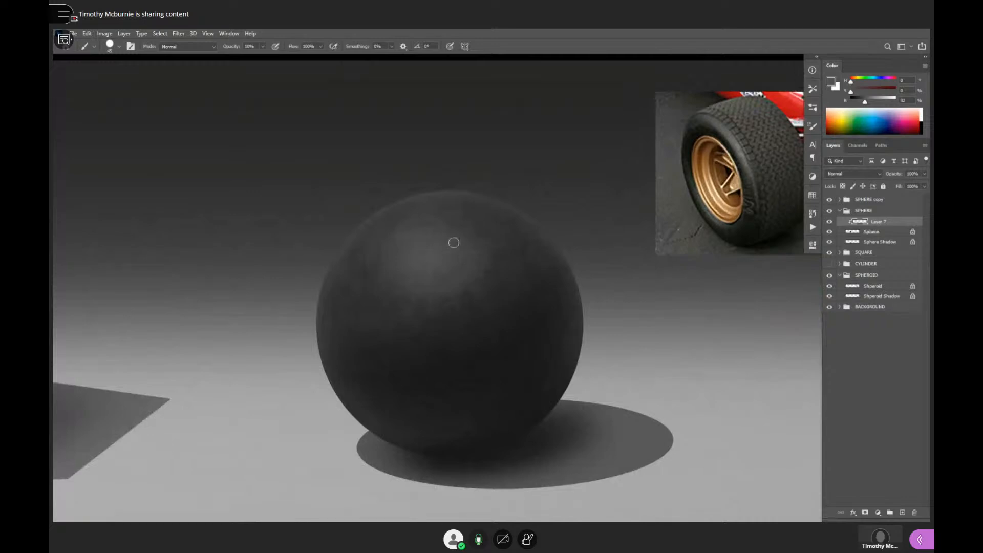
pyautogui.keyDown('alt'); pyautogui.click(742, 142); pyautogui.keyUp('alt')
pyautogui.moveTo(427, 247)
pyautogui.mouseDown()
pyautogui.moveTo(429, 270)
pyautogui.moveTo(442, 258)
pyautogui.moveTo(430, 250)
pyautogui.moveTo(403, 273)
pyautogui.moveTo(414, 285)
pyautogui.moveTo(439, 274)
pyautogui.moveTo(460, 281)
pyautogui.moveTo(453, 258)
pyautogui.moveTo(421, 238)
pyautogui.moveTo(404, 246)
pyautogui.moveTo(393, 280)
pyautogui.moveTo(403, 294)
pyautogui.moveTo(444, 287)
pyautogui.moveTo(428, 288)
pyautogui.moveTo(440, 284)
pyautogui.moveTo(400, 261)
pyautogui.moveTo(390, 276)
pyautogui.moveTo(436, 251)
pyautogui.moveTo(416, 243)
pyautogui.moveTo(403, 257)
pyautogui.moveTo(420, 271)
pyautogui.moveTo(449, 269)
pyautogui.moveTo(428, 245)
pyautogui.moveTo(418, 258)
pyautogui.moveTo(415, 240)
pyautogui.moveTo(416, 256)
pyautogui.moveTo(442, 252)
pyautogui.moveTo(419, 242)
pyautogui.moveTo(407, 263)
pyautogui.moveTo(446, 246)
pyautogui.moveTo(414, 246)
pyautogui.moveTo(399, 267)
pyautogui.moveTo(408, 291)
pyautogui.moveTo(498, 278)
pyautogui.moveTo(480, 283)
pyautogui.moveTo(475, 301)
pyautogui.moveTo(467, 281)
pyautogui.mouseUp()
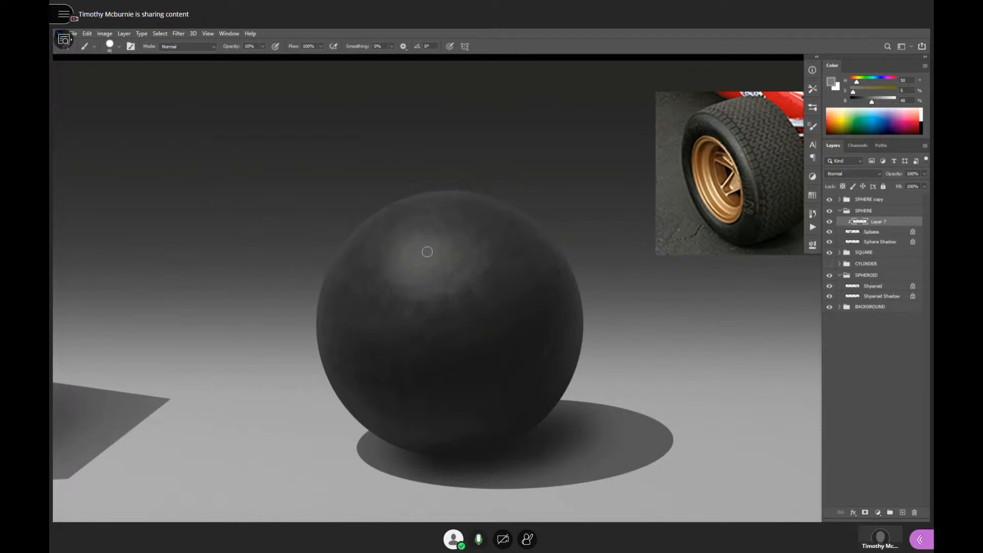
pyautogui.moveTo(415, 262)
pyautogui.mouseDown()
pyautogui.moveTo(442, 256)
pyautogui.moveTo(420, 268)
pyautogui.moveTo(433, 255)
pyautogui.moveTo(461, 316)
pyautogui.moveTo(450, 242)
pyautogui.moveTo(404, 258)
pyautogui.moveTo(422, 253)
pyautogui.moveTo(416, 264)
pyautogui.moveTo(400, 262)
pyautogui.moveTo(429, 262)
pyautogui.mouseUp()
# - Compare the rubber sphere with the other forms, then blend the highlight's edge with dark greys sampled from the sphere
pyautogui.keyDown('ctrl'); pyautogui.keyDown('alt'); pyautogui.click(536, 312); pyautogui.keyUp('alt'); pyautogui.keyUp('ctrl')
pyautogui.keyDown('alt'); pyautogui.click(537, 312); pyautogui.keyUp('alt')
pyautogui.keyDown('alt'); pyautogui.click(542, 314); pyautogui.keyUp('alt')
pyautogui.keyDown('alt'); pyautogui.click(542, 314); pyautogui.keyUp('alt')
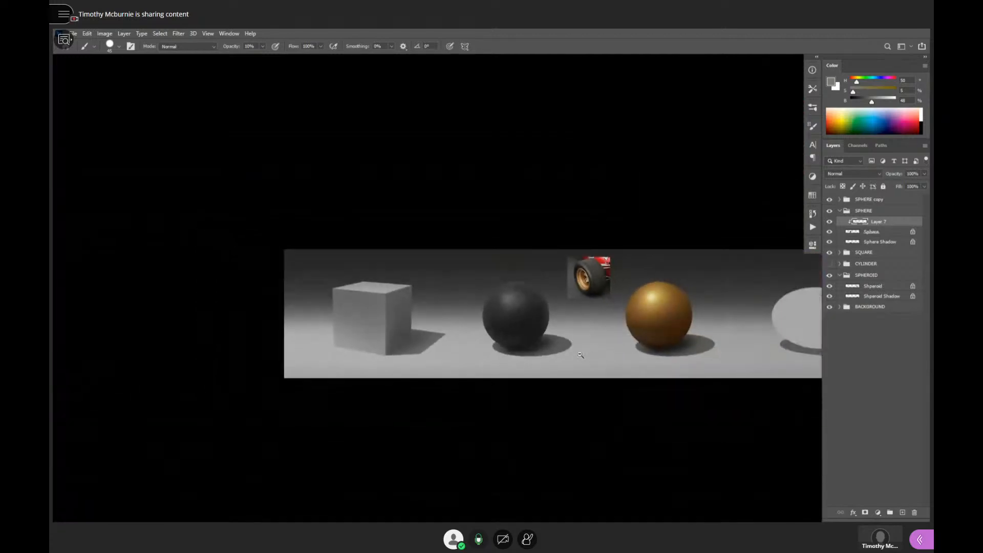
pyautogui.moveTo(564, 335); pyautogui.dragTo(567, 371)
pyautogui.keyDown('ctrl'); pyautogui.click(529, 354); pyautogui.keyUp('ctrl')
pyautogui.keyDown('ctrl'); pyautogui.click(529, 353); pyautogui.keyUp('ctrl')
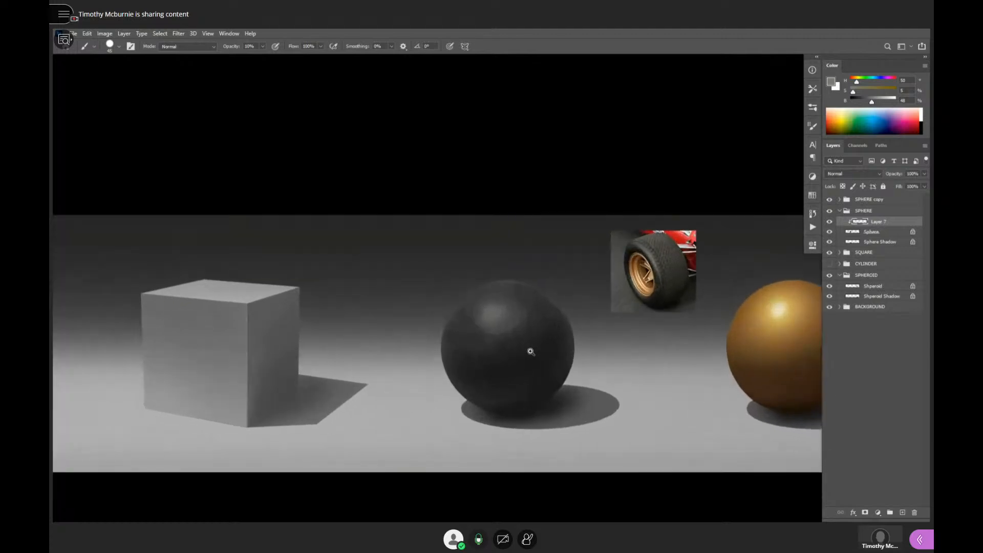
pyautogui.keyDown('ctrl'); pyautogui.click(530, 350); pyautogui.keyUp('ctrl')
pyautogui.keyDown('ctrl'); pyautogui.click(512, 320); pyautogui.keyUp('ctrl')
pyautogui.keyDown('alt'); pyautogui.click(515, 319); pyautogui.keyUp('alt')
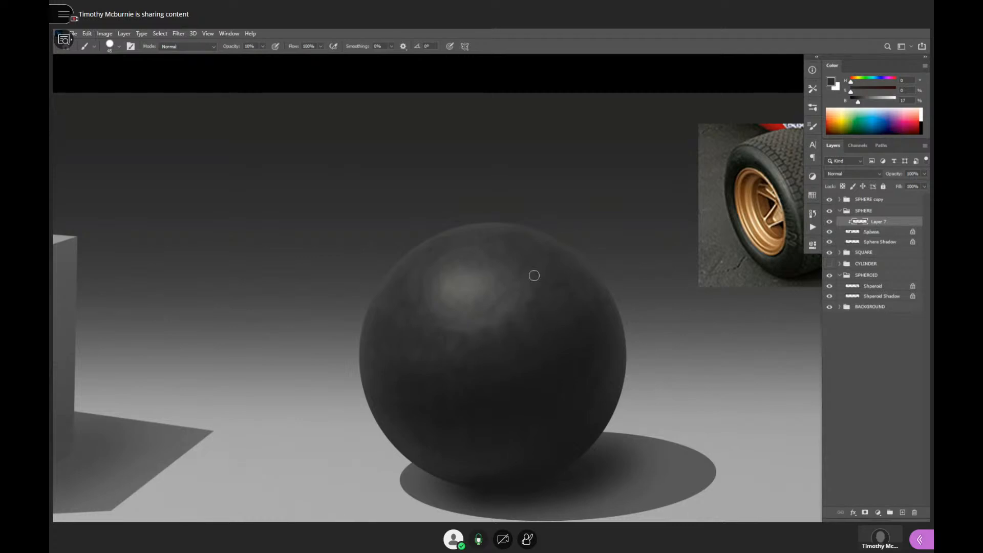
pyautogui.moveTo(563, 387); pyautogui.dragTo(594, 364)
pyautogui.keyDown('alt'); pyautogui.click(514, 312); pyautogui.keyUp('alt')
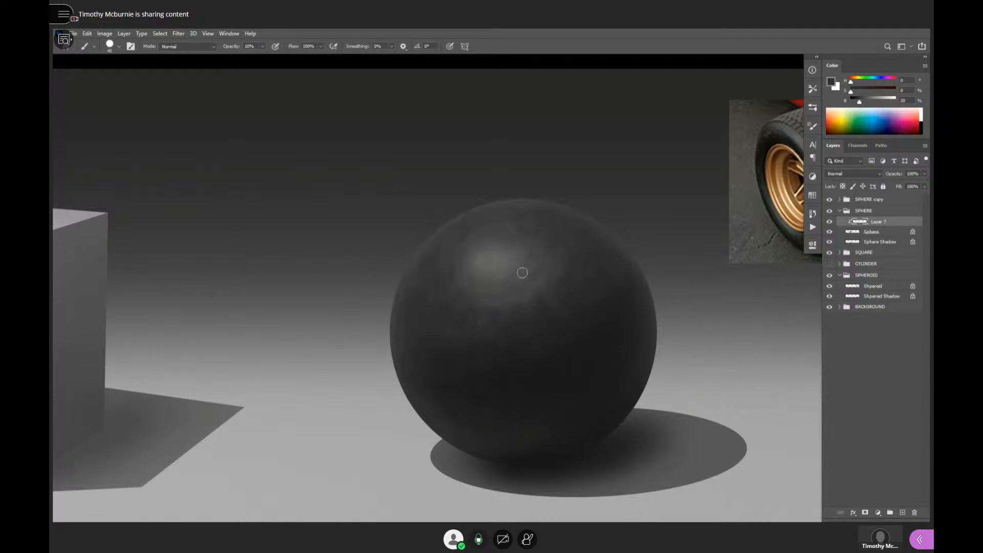
# - Sample a near-black from the rubber sphere's lower part and darken the mottled tones around the highlight
pyautogui.keyDown('alt'); pyautogui.click(572, 352); pyautogui.keyUp('alt')
pyautogui.keyDown('alt'); pyautogui.click(573, 353); pyautogui.keyUp('alt')
pyautogui.moveTo(575, 371); pyautogui.dragTo(531, 371)
pyautogui.keyDown('ctrl'); pyautogui.click(527, 359); pyautogui.keyUp('ctrl')
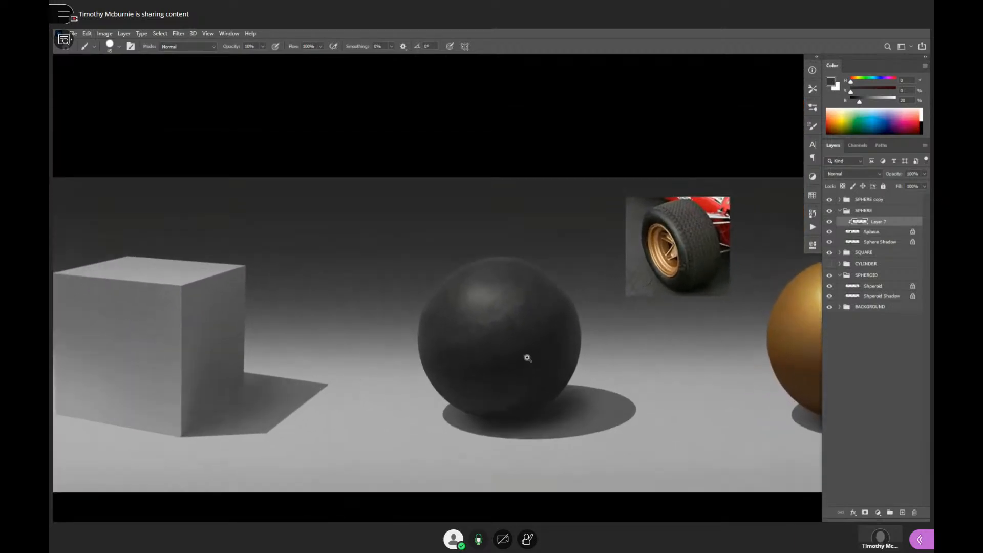
pyautogui.keyDown('ctrl'); pyautogui.click(517, 343); pyautogui.keyUp('ctrl')
pyautogui.keyDown('alt'); pyautogui.click(500, 424); pyautogui.keyUp('alt')
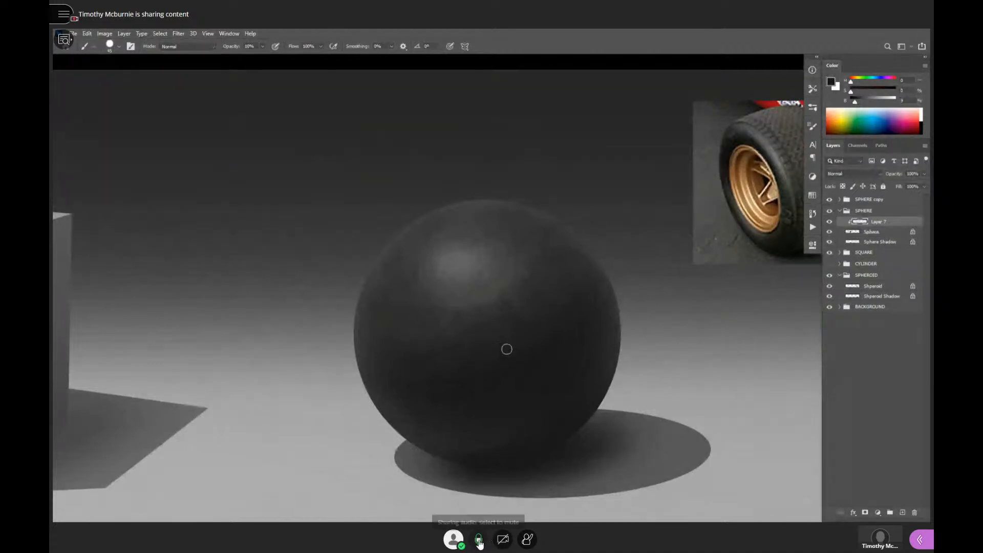
pyautogui.click(479, 540)
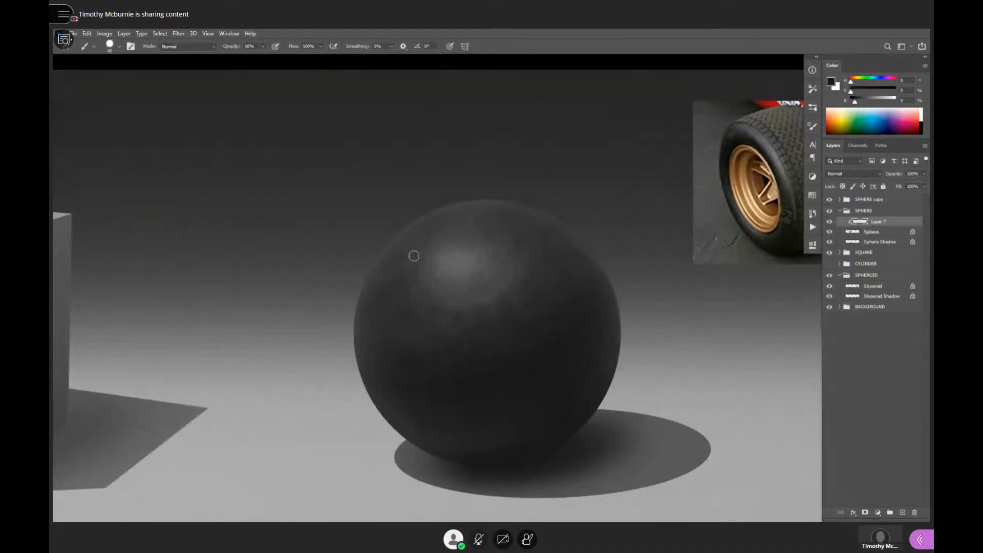
# - Try white strokes at 100% brightness across the rubber sphere's dark middle and left side, and undo them
pyautogui.moveTo(585, 359); pyautogui.dragTo(592, 316)
pyautogui.click(896, 99)
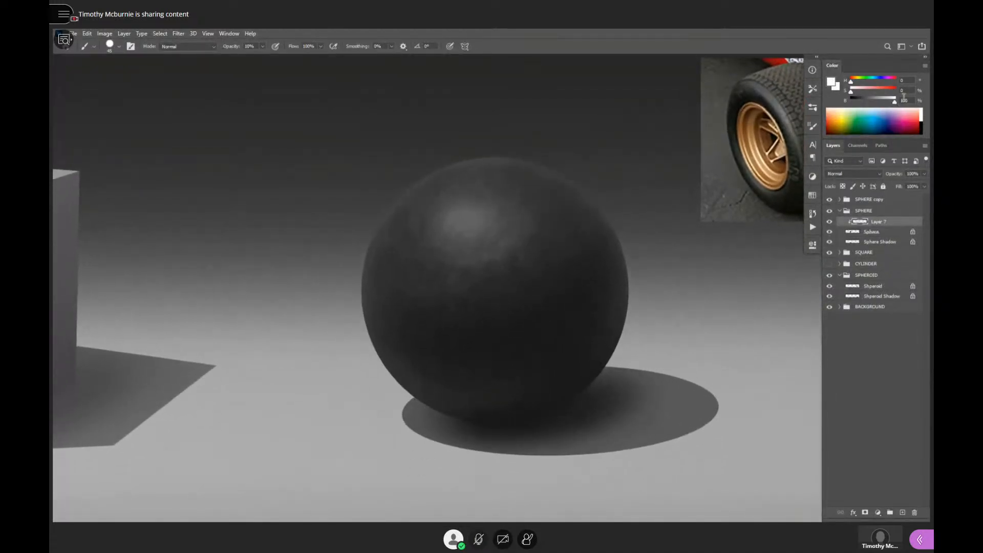
pyautogui.moveTo(522, 325)
pyautogui.mouseDown()
pyautogui.moveTo(491, 315)
pyautogui.moveTo(469, 332)
pyautogui.mouseUp()
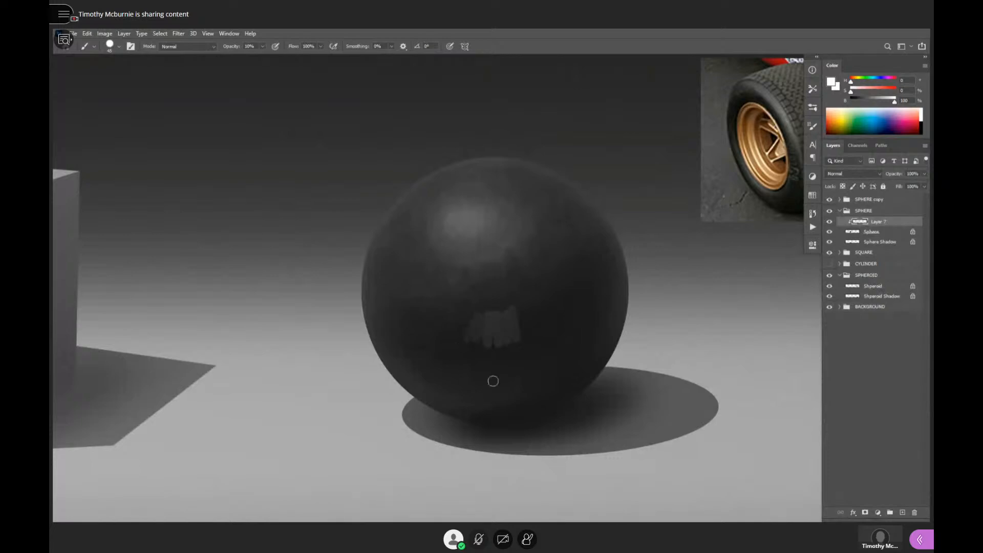
pyautogui.moveTo(514, 307)
pyautogui.mouseDown()
pyautogui.moveTo(493, 287)
pyautogui.moveTo(462, 329)
pyautogui.moveTo(460, 295)
pyautogui.moveTo(437, 308)
pyautogui.moveTo(445, 286)
pyautogui.moveTo(417, 291)
pyautogui.moveTo(408, 265)
pyautogui.moveTo(425, 235)
pyautogui.mouseUp()
pyautogui.hotkey('ctrl', 'z')
pyautogui.hotkey('ctrl', 'z')
pyautogui.hotkey('ctrl', 'z')
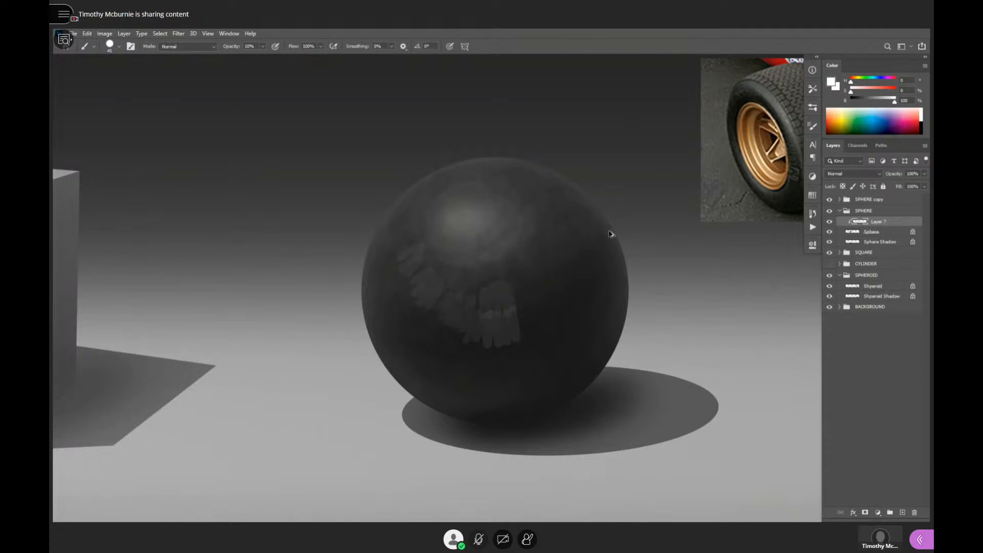
pyautogui.hotkey('ctrl', 'z')
pyautogui.hotkey('ctrl', 'z')
pyautogui.hotkey('ctrl', 'z')
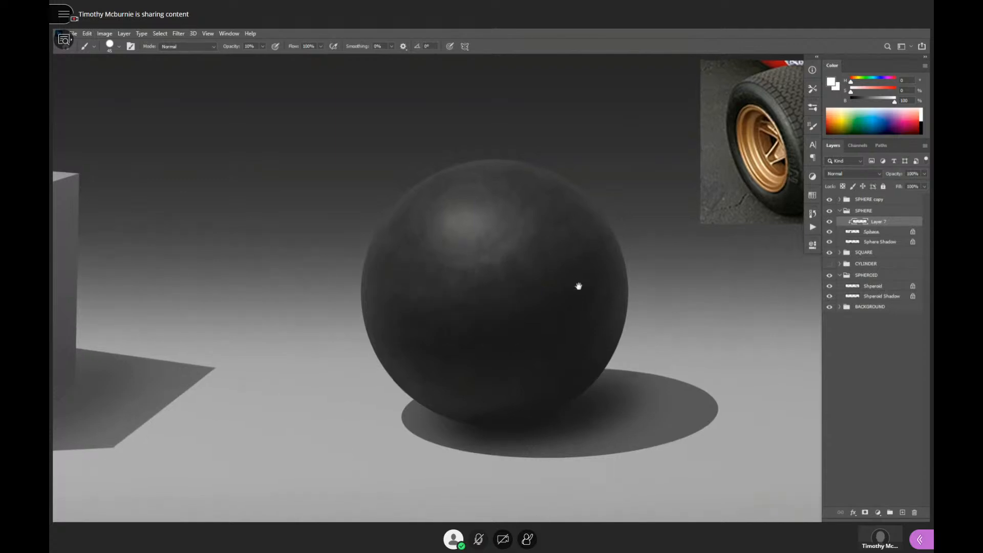
# - Review the mottled rubber sphere beside the cube and the golden sphere at a smaller scale
pyautogui.moveTo(579, 285)
pyautogui.mouseDown()
pyautogui.moveTo(600, 290)
pyautogui.moveTo(602, 337)
pyautogui.moveTo(565, 332)
pyautogui.mouseUp()
pyautogui.keyDown('alt'); pyautogui.click(608, 281); pyautogui.keyUp('alt')
pyautogui.keyDown('alt'); pyautogui.click(610, 287); pyautogui.keyUp('alt')
pyautogui.keyDown('alt'); pyautogui.click(567, 338); pyautogui.keyUp('alt')
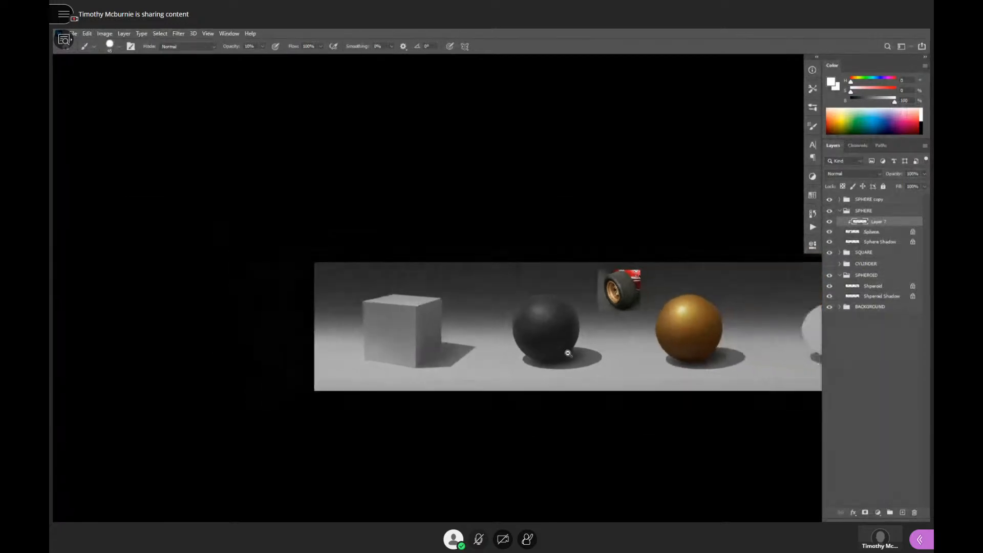
pyautogui.moveTo(593, 377); pyautogui.dragTo(548, 373)
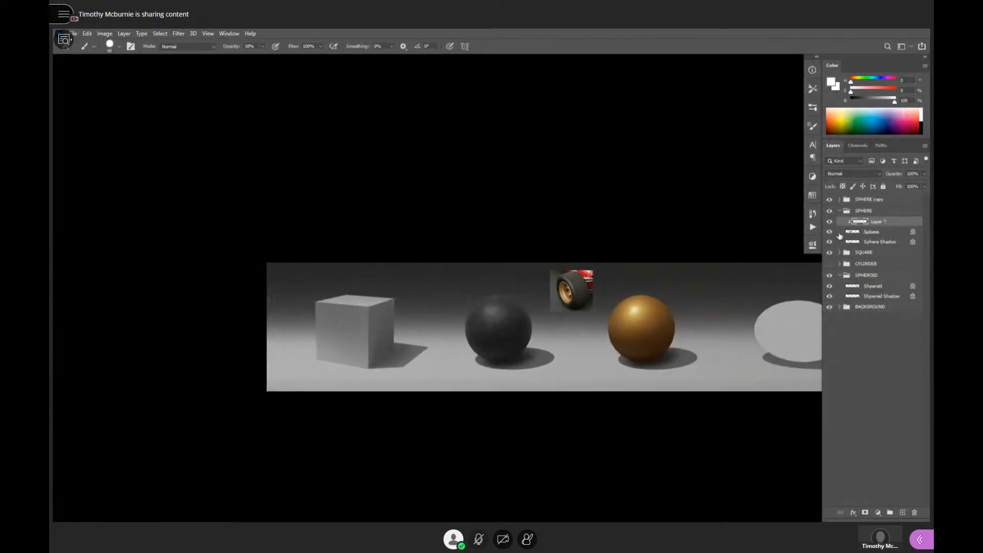
# - Compare the rubber sphere with and without the painted texture of Layer 7
pyautogui.click(831, 222)
pyautogui.click(829, 222)
pyautogui.moveTo(600, 349); pyautogui.dragTo(542, 355)
pyautogui.keyDown('alt'); pyautogui.click(580, 345); pyautogui.keyUp('alt')
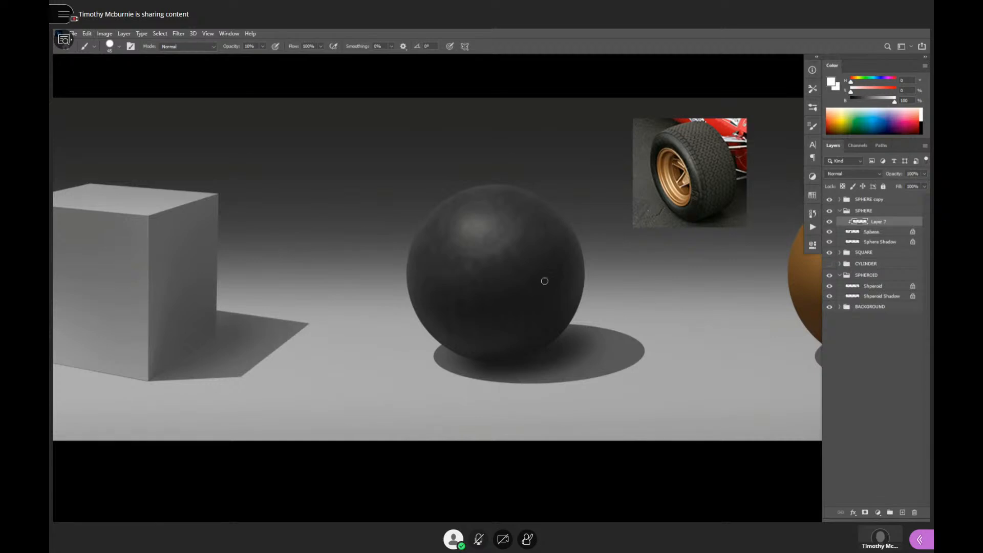
# - Switch to the flat-tipped painting brush at size 100 and 20% opacity, and rework the highlight with greys sampled from the rubber sphere
pyautogui.keyDown('ctrl'); pyautogui.click(499, 261); pyautogui.keyUp('ctrl')
pyautogui.press('.')
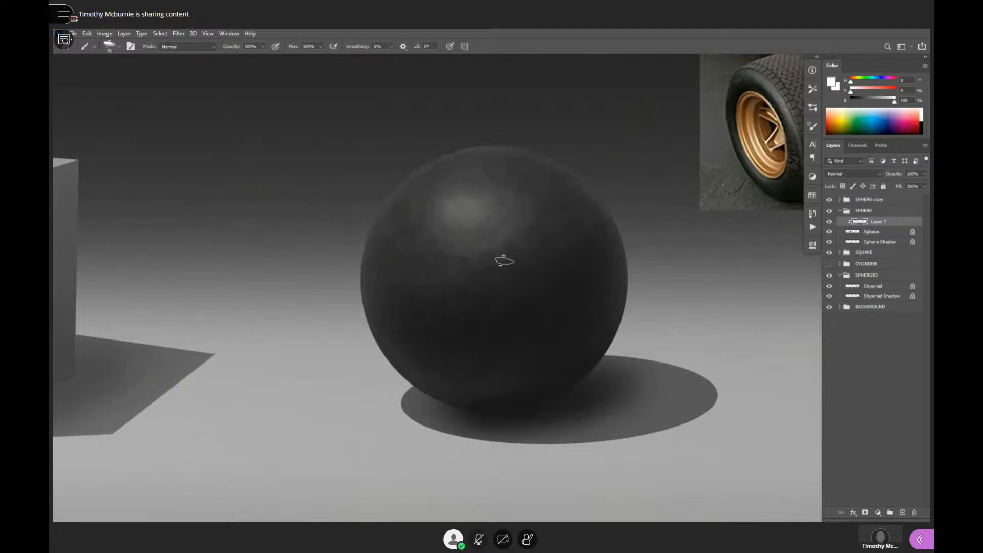
pyautogui.press(']')
pyautogui.moveTo(487, 210)
pyautogui.mouseDown()
pyautogui.moveTo(479, 251)
pyautogui.moveTo(489, 240)
pyautogui.mouseUp()
pyautogui.hotkey('ctrl', 'z')
pyautogui.press('2')
pyautogui.keyDown('alt'); pyautogui.click(497, 275); pyautogui.keyUp('alt')
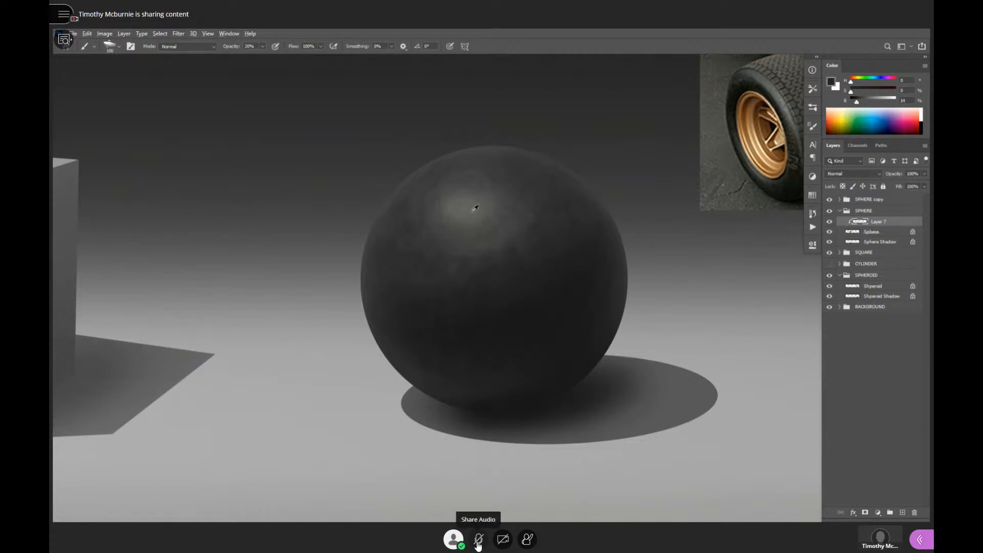
pyautogui.keyDown('alt'); pyautogui.click(473, 210); pyautogui.keyUp('alt')
pyautogui.moveTo(451, 199)
pyautogui.mouseDown()
pyautogui.moveTo(457, 257)
pyautogui.moveTo(492, 241)
pyautogui.moveTo(460, 209)
pyautogui.moveTo(446, 226)
pyautogui.moveTo(479, 203)
pyautogui.moveTo(462, 192)
pyautogui.moveTo(441, 201)
pyautogui.moveTo(456, 190)
pyautogui.moveTo(476, 211)
pyautogui.mouseUp()
pyautogui.keyDown('alt'); pyautogui.click(461, 210); pyautogui.keyUp('alt')
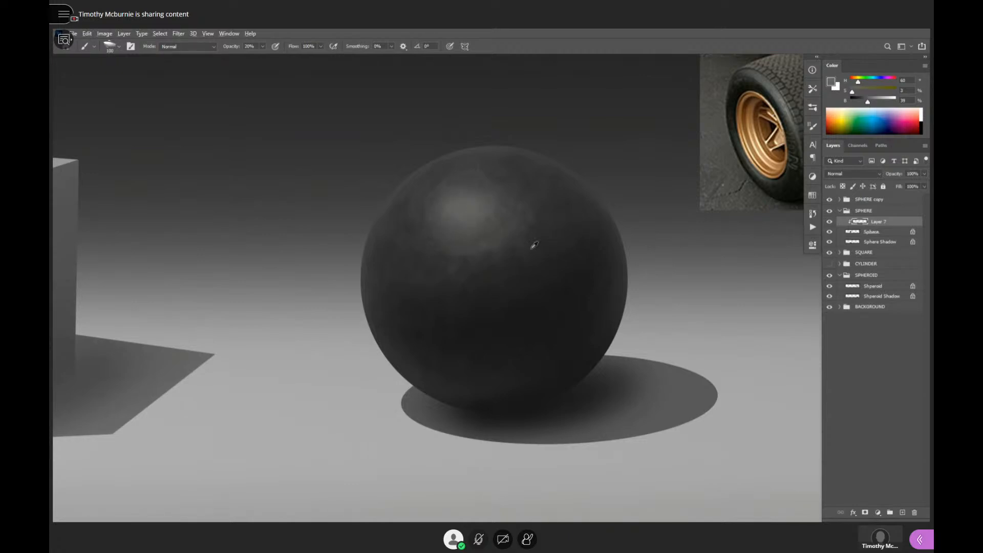
# - Sample dark greys from the rubber sphere and paint them at 30% opacity over its lower half and lower-left edge
pyautogui.keyDown('alt'); pyautogui.click(478, 252); pyautogui.keyUp('alt')
pyautogui.keyDown('alt'); pyautogui.click(505, 300); pyautogui.keyUp('alt')
pyautogui.keyDown('alt'); pyautogui.click(392, 432); pyautogui.keyUp('alt')
pyautogui.moveTo(430, 384)
pyautogui.mouseDown()
pyautogui.moveTo(402, 358)
pyautogui.moveTo(445, 391)
pyautogui.moveTo(451, 374)
pyautogui.moveTo(479, 392)
pyautogui.moveTo(592, 373)
pyautogui.moveTo(564, 341)
pyautogui.moveTo(466, 366)
pyautogui.moveTo(470, 381)
pyautogui.moveTo(423, 365)
pyautogui.moveTo(508, 374)
pyautogui.moveTo(501, 397)
pyautogui.mouseUp()
pyautogui.keyDown('alt'); pyautogui.click(485, 355); pyautogui.keyUp('alt')
pyautogui.moveTo(489, 363)
pyautogui.mouseDown()
pyautogui.moveTo(485, 378)
pyautogui.moveTo(459, 358)
pyautogui.moveTo(491, 376)
pyautogui.moveTo(473, 362)
pyautogui.mouseUp()
pyautogui.moveTo(601, 357); pyautogui.dragTo(601, 371)
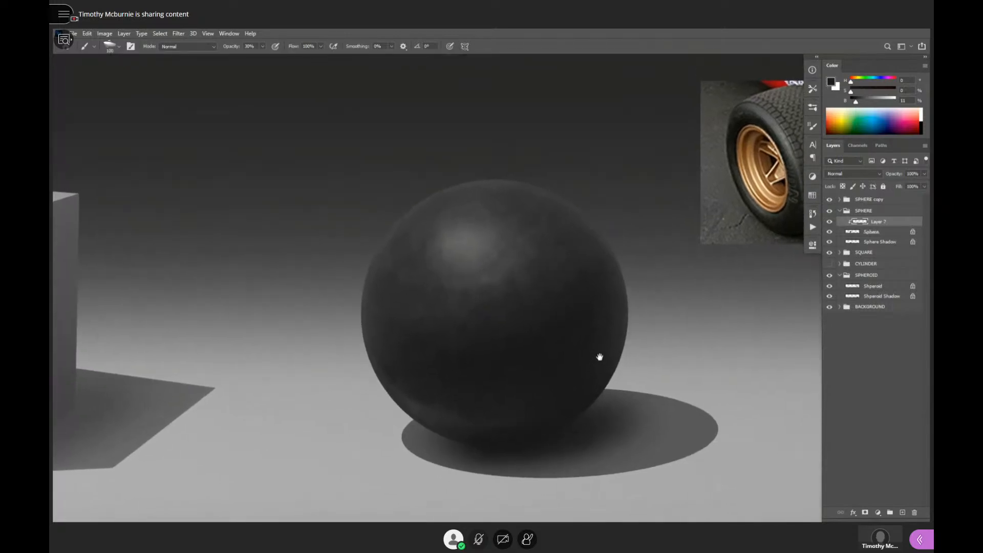
pyautogui.keyDown('alt'); pyautogui.click(433, 409); pyautogui.keyUp('alt')
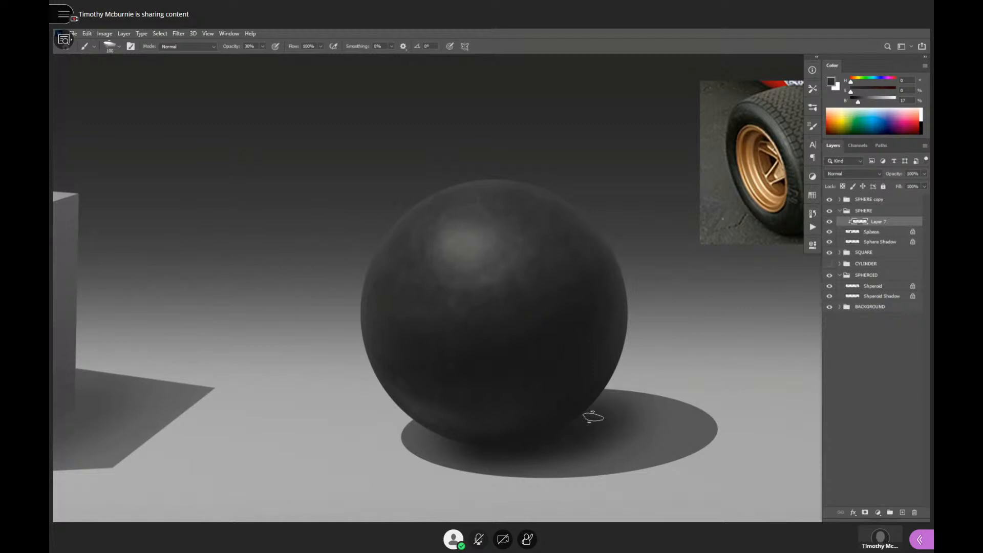
# - Examine the rubber sphere's shading beside the cube, tire photo and golden sphere at a smaller scale
pyautogui.moveTo(599, 373); pyautogui.dragTo(619, 404)
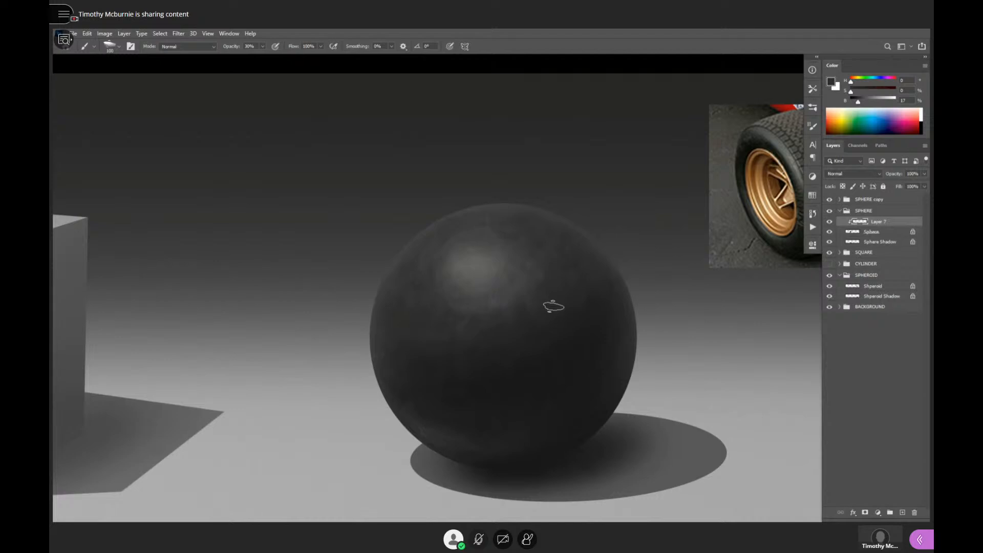
pyautogui.moveTo(588, 406); pyautogui.dragTo(628, 389)
pyautogui.keyDown('alt'); pyautogui.click(676, 347); pyautogui.keyUp('alt')
pyautogui.keyDown('alt'); pyautogui.click(679, 348); pyautogui.keyUp('alt')
pyautogui.keyDown('ctrl'); pyautogui.click(698, 363); pyautogui.keyUp('ctrl')
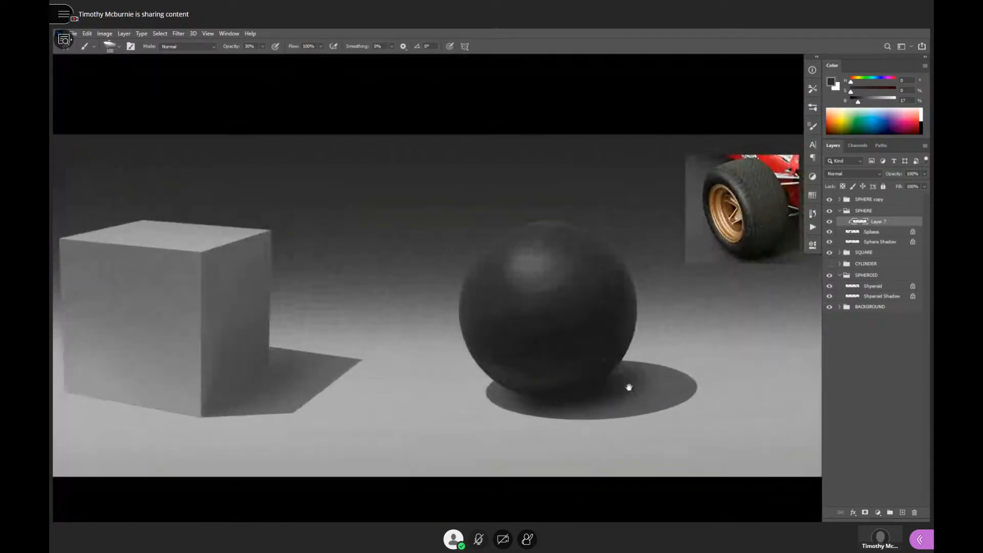
pyautogui.keyDown('alt'); pyautogui.click(640, 382); pyautogui.keyUp('alt')
pyautogui.keyDown('alt'); pyautogui.click(640, 382); pyautogui.keyUp('alt')
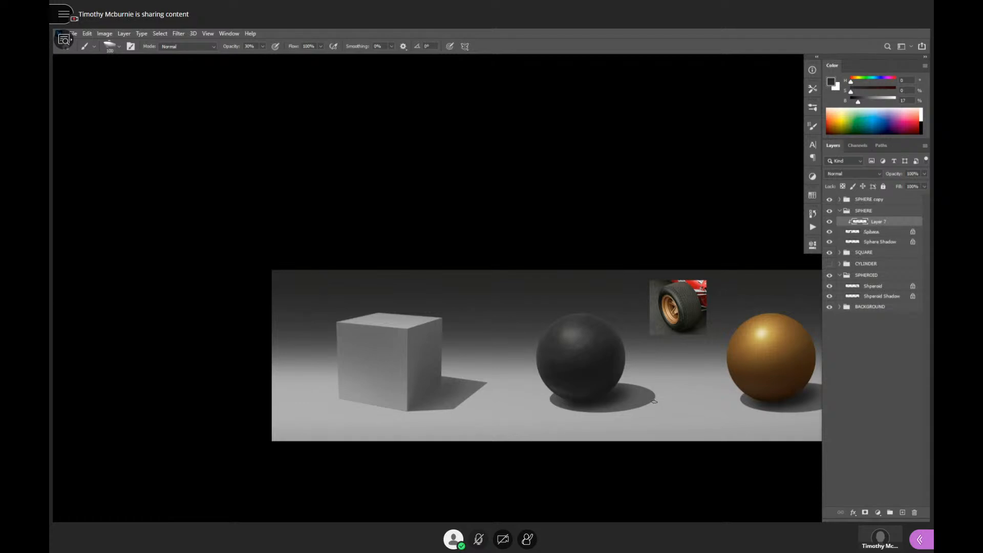
pyautogui.scroll(5, 612, 358)
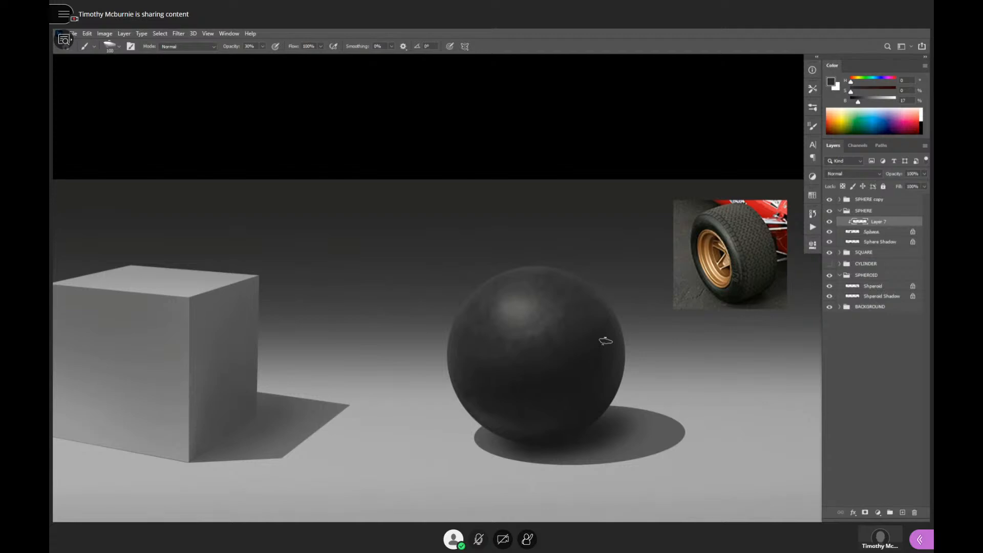
# - Look through the brush presets in the last folders of the Nov2019 brush set, including the 2019 choices folder
pyautogui.click(812, 108)
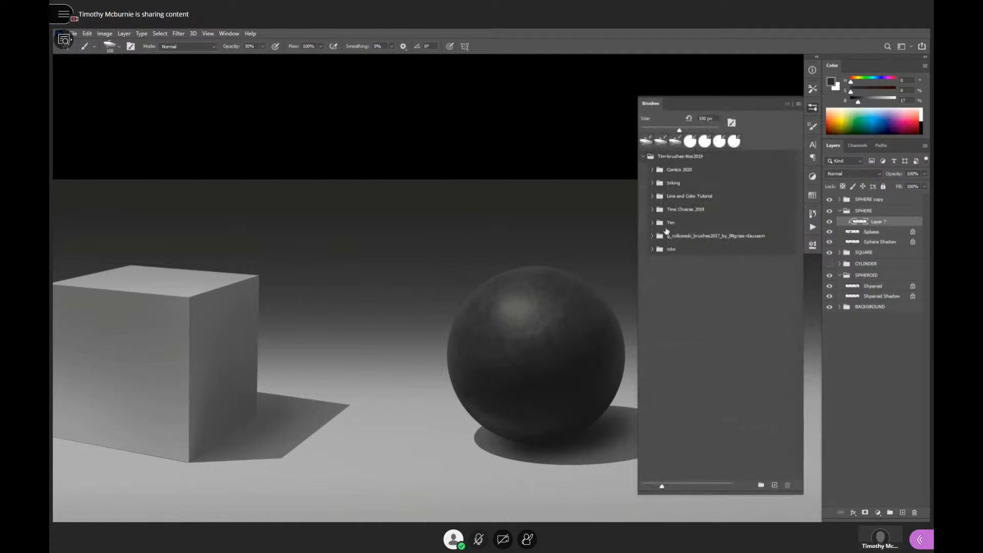
pyautogui.click(652, 249)
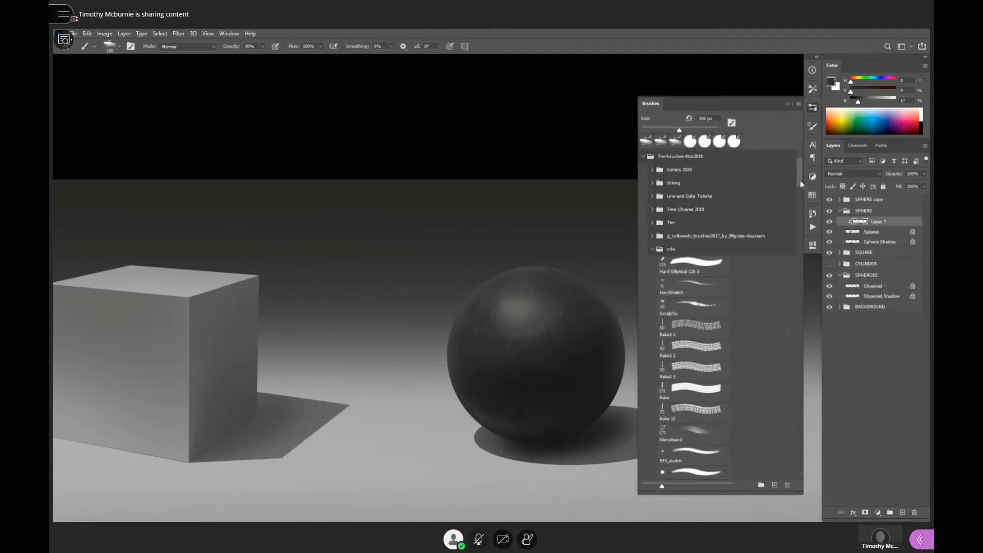
pyautogui.moveTo(800, 181)
pyautogui.mouseDown()
pyautogui.moveTo(794, 480)
pyautogui.moveTo(797, 215)
pyautogui.moveTo(788, 155)
pyautogui.mouseUp()
pyautogui.click(652, 249)
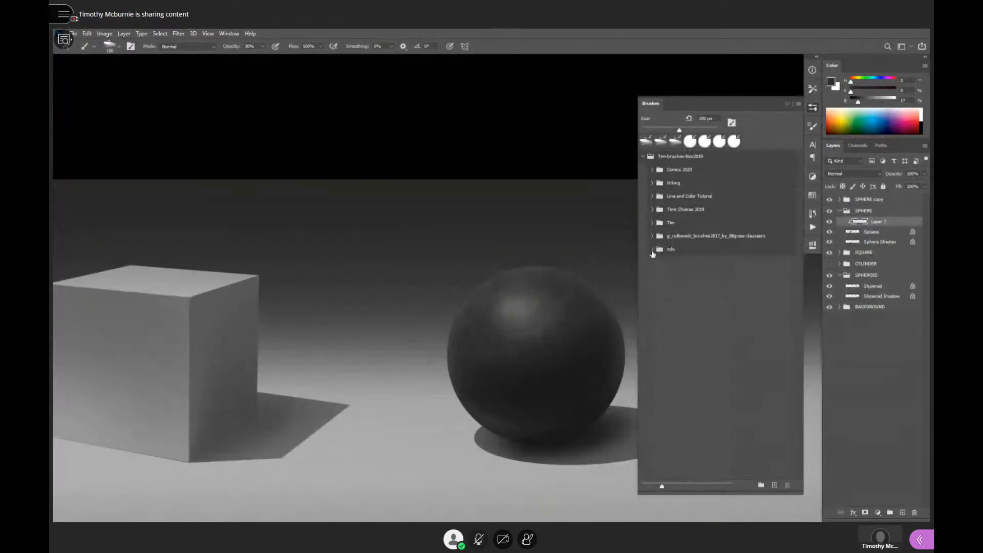
pyautogui.click(651, 224)
pyautogui.moveTo(800, 177)
pyautogui.mouseDown()
pyautogui.moveTo(796, 462)
pyautogui.moveTo(797, 169)
pyautogui.mouseUp()
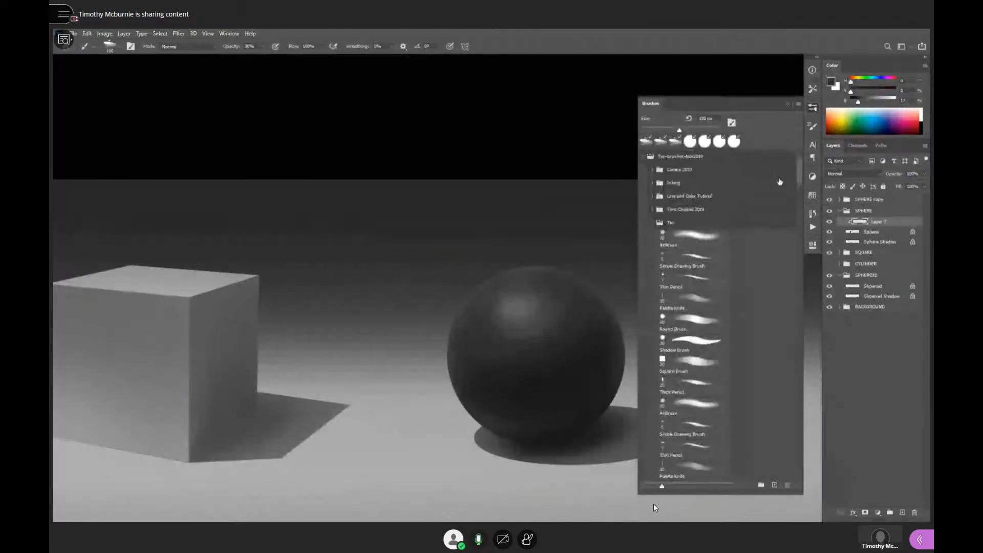
pyautogui.click(651, 225)
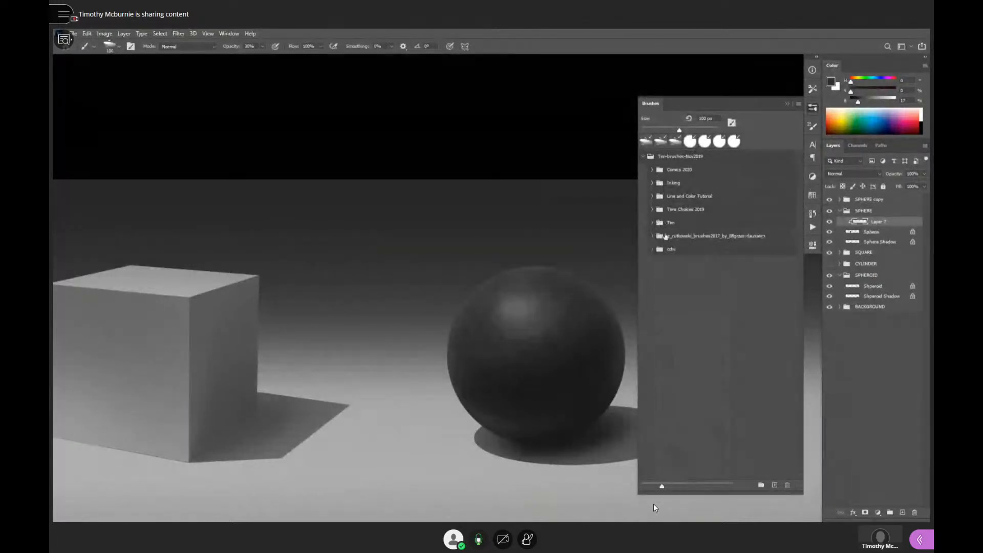
pyautogui.click(653, 211)
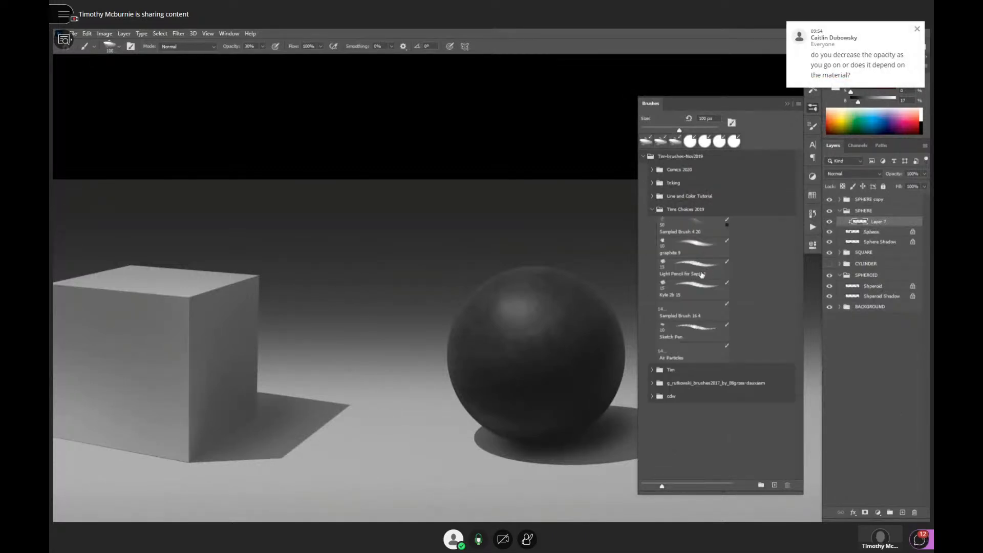
pyautogui.click(652, 211)
# - Review the brush presets in the Line and Color Tutorial and Comics 2020 folders
pyautogui.click(653, 198)
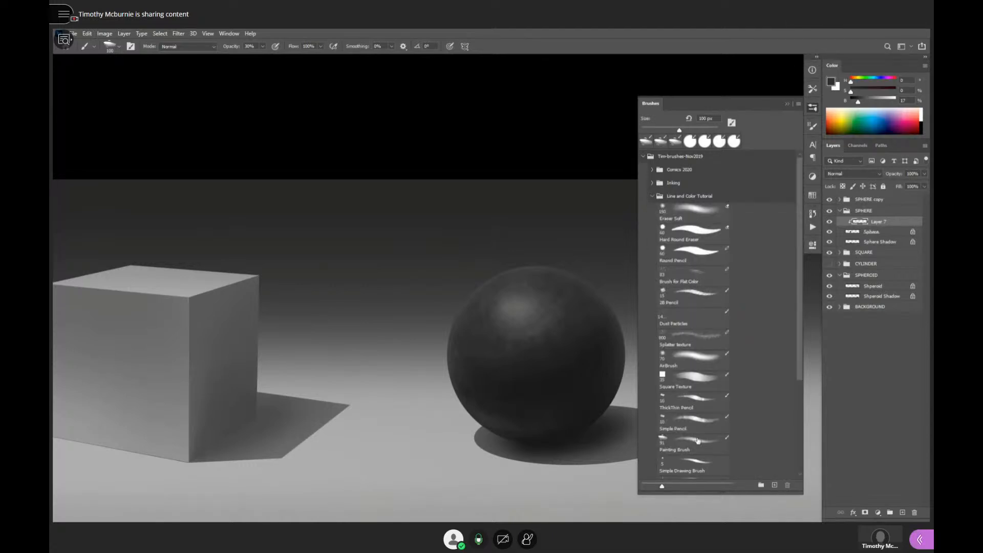
pyautogui.moveTo(799, 246)
pyautogui.mouseDown()
pyautogui.moveTo(792, 386)
pyautogui.moveTo(782, 225)
pyautogui.mouseUp()
pyautogui.moveTo(798, 235)
pyautogui.mouseDown()
pyautogui.moveTo(796, 300)
pyautogui.moveTo(788, 223)
pyautogui.mouseUp()
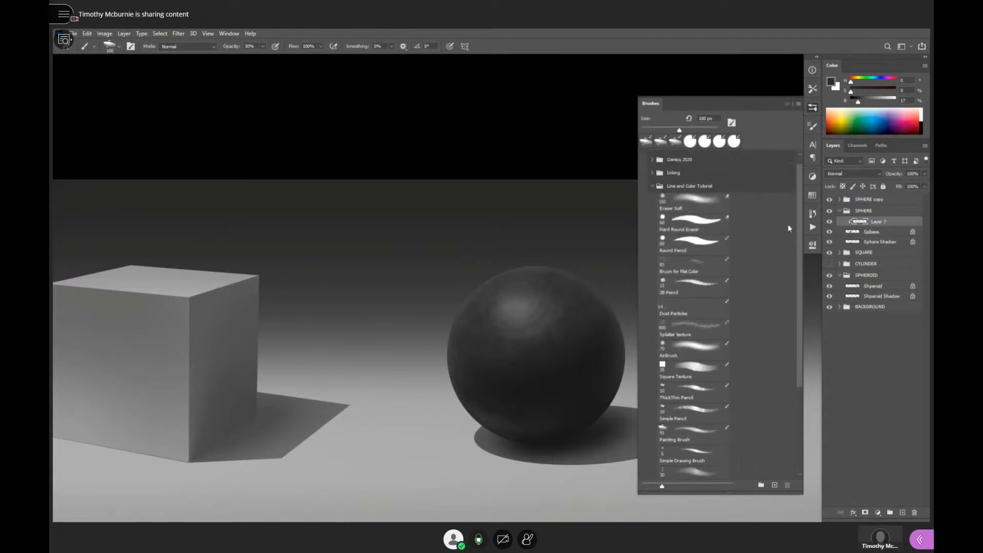
pyautogui.click(652, 197)
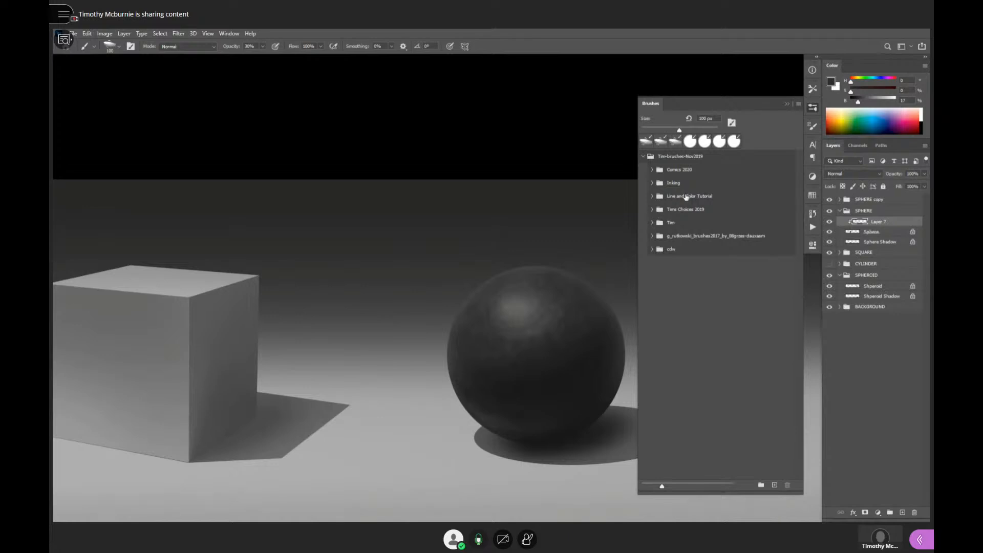
pyautogui.click(654, 170)
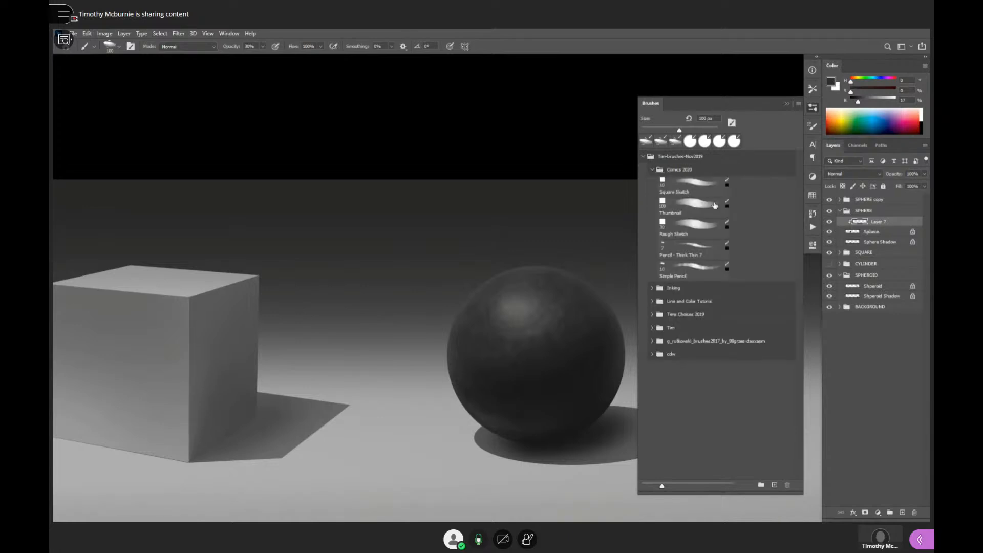
pyautogui.click(652, 169)
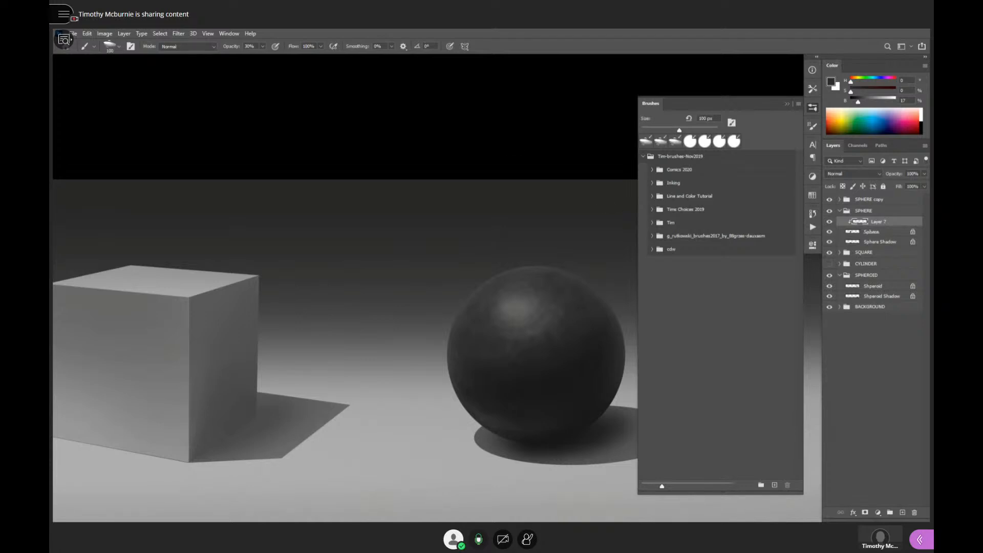
pyautogui.click(813, 108)
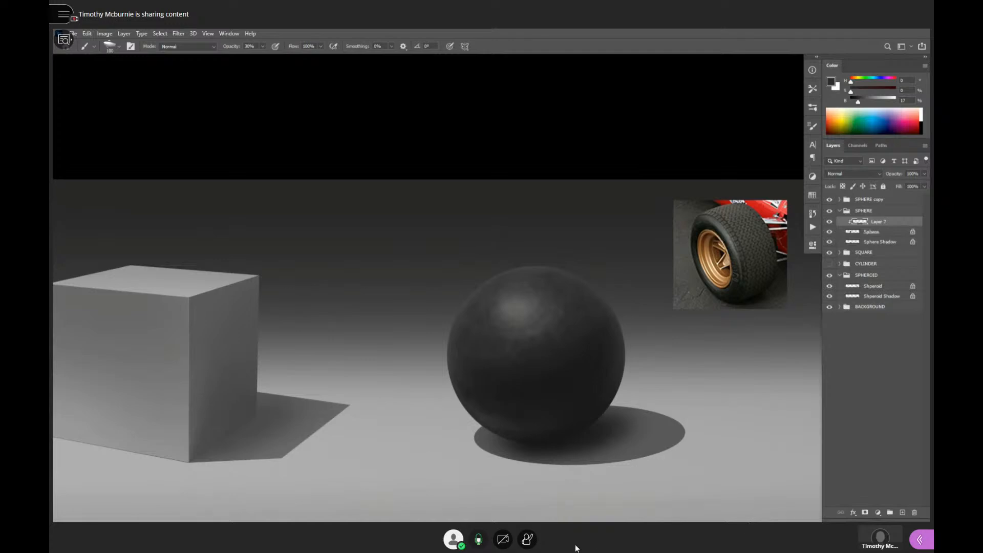
# - Mute the session's microphone, and compare the rubber sphere with the Layer 7 and Sphere layers hidden and shown
pyautogui.click(479, 539)
pyautogui.moveTo(561, 352); pyautogui.dragTo(551, 367)
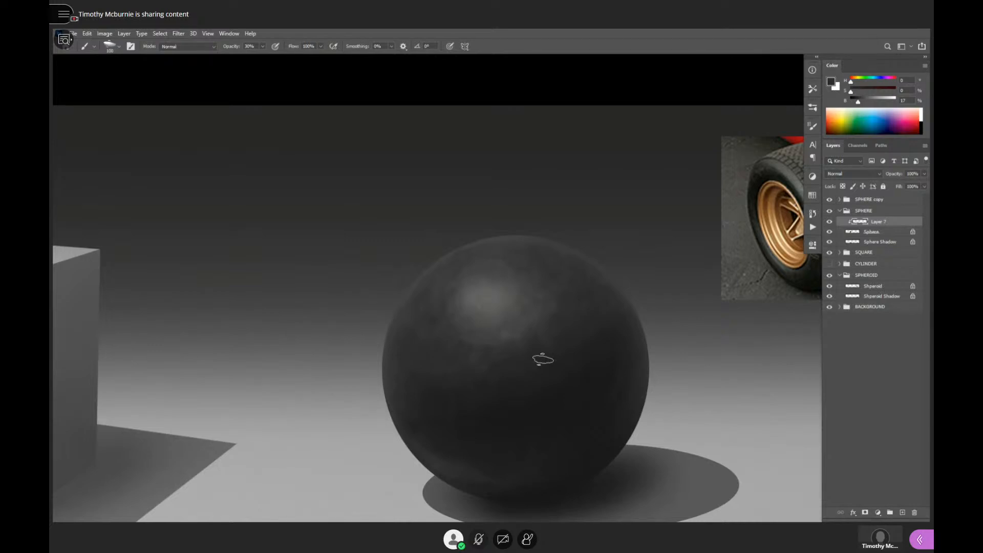
pyautogui.click(830, 222)
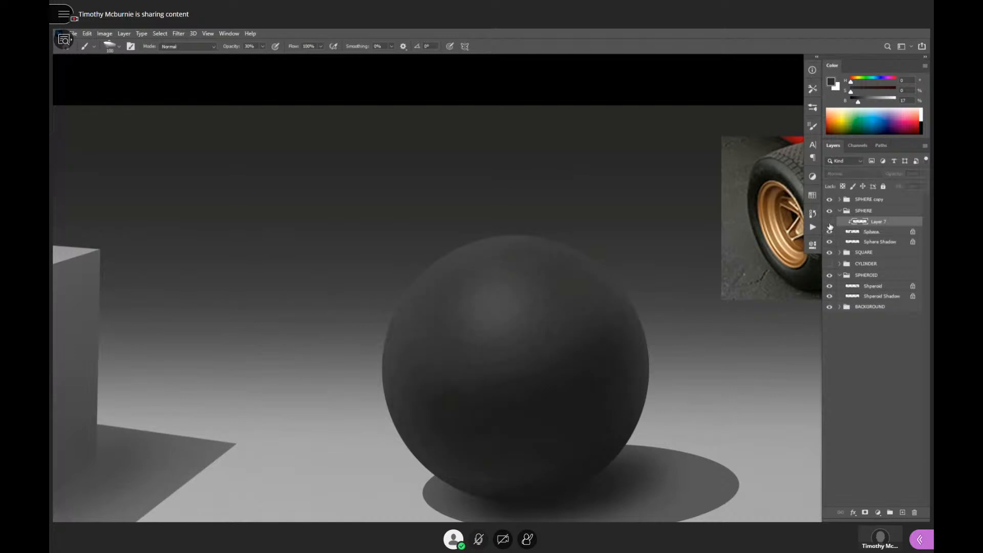
pyautogui.click(830, 221)
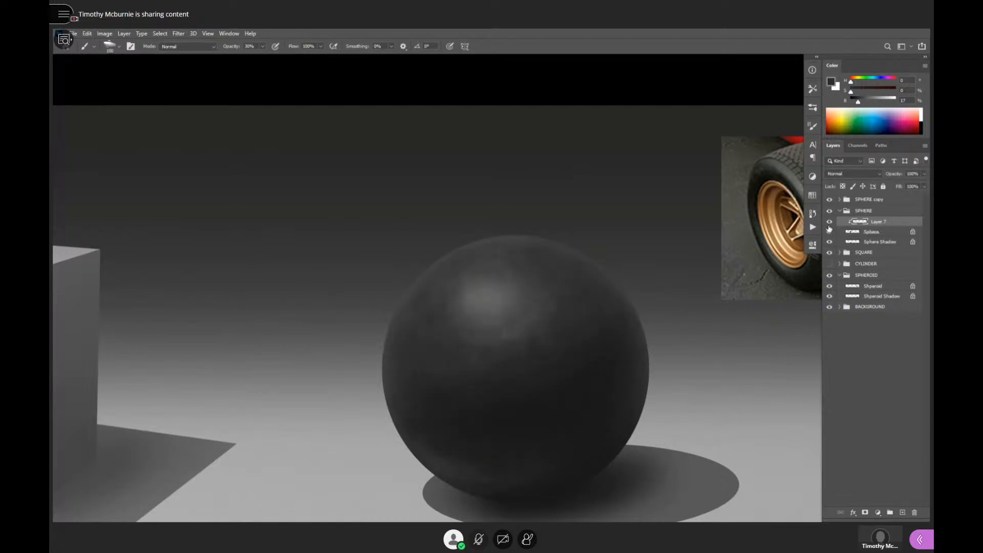
pyautogui.click(829, 231)
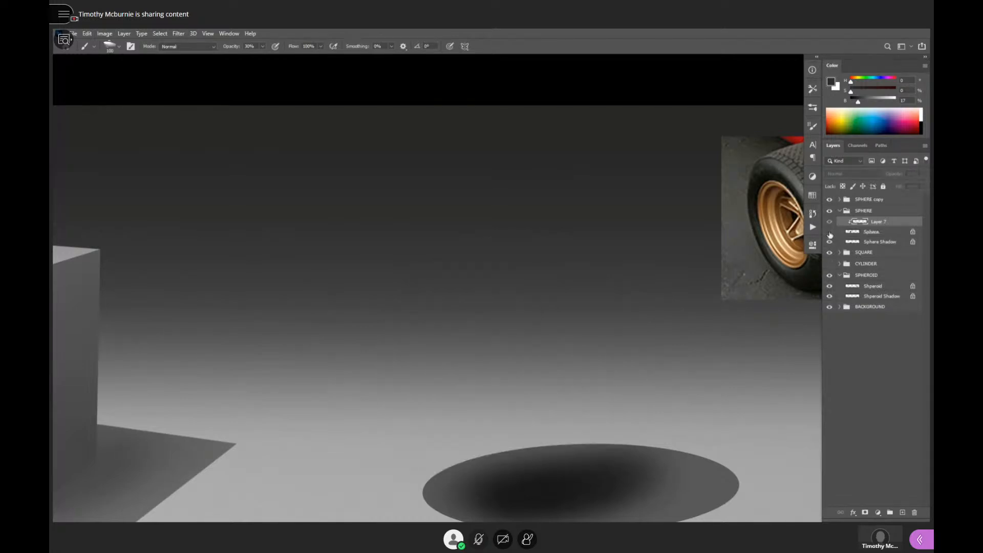
pyautogui.click(830, 230)
pyautogui.click(830, 222)
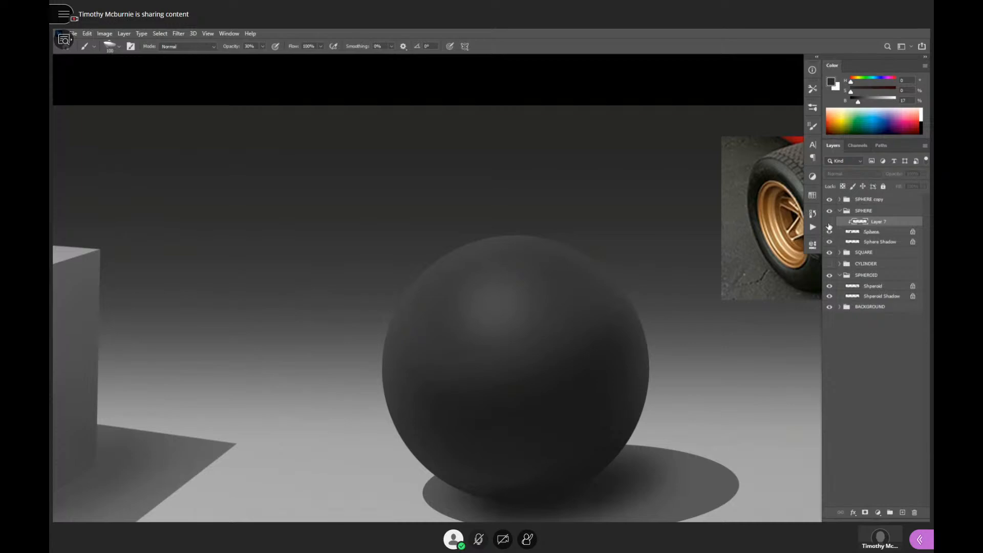
pyautogui.click(829, 223)
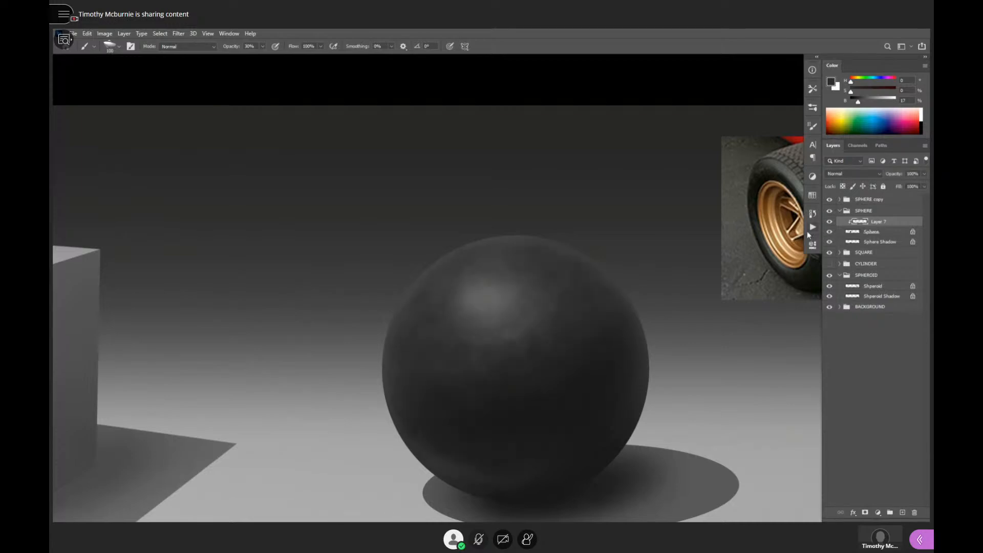
# - Check the rubber sphere at a smaller scale among the other forms, toggling Layer 7's texture off and on
pyautogui.scroll(-5, 635, 347)
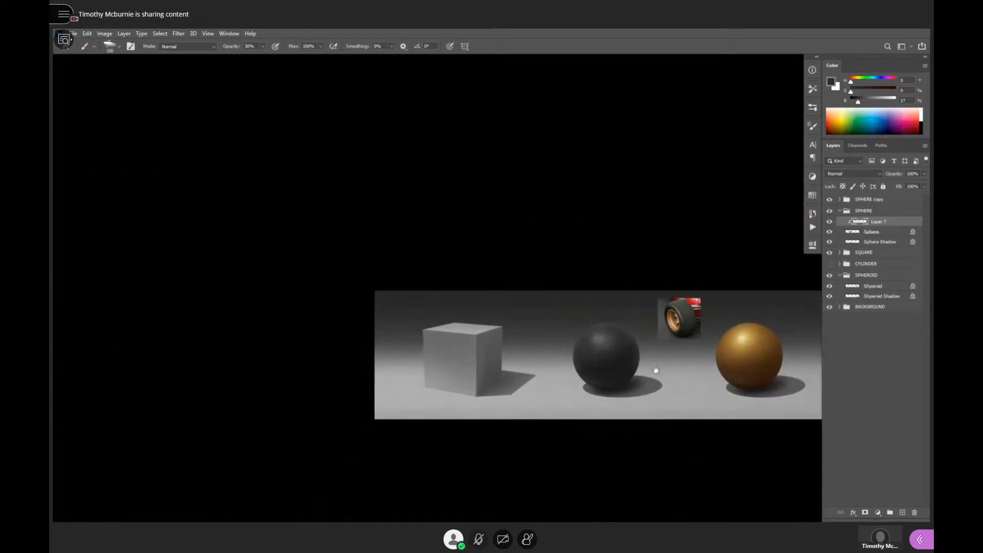
pyautogui.scroll(4, 635, 353)
pyautogui.scroll(2, 629, 341)
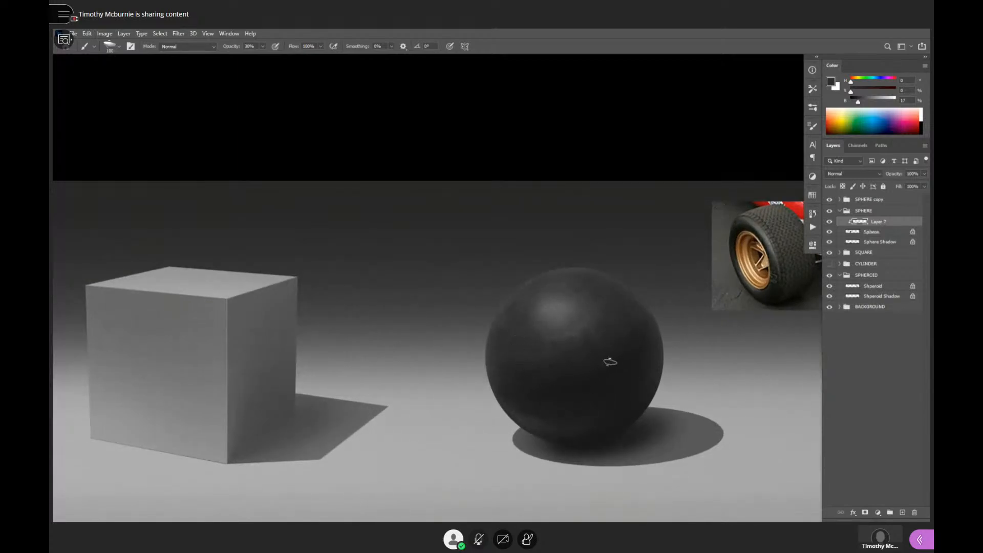
pyautogui.click(830, 222)
pyautogui.click(830, 222)
pyautogui.scroll(2, 640, 376)
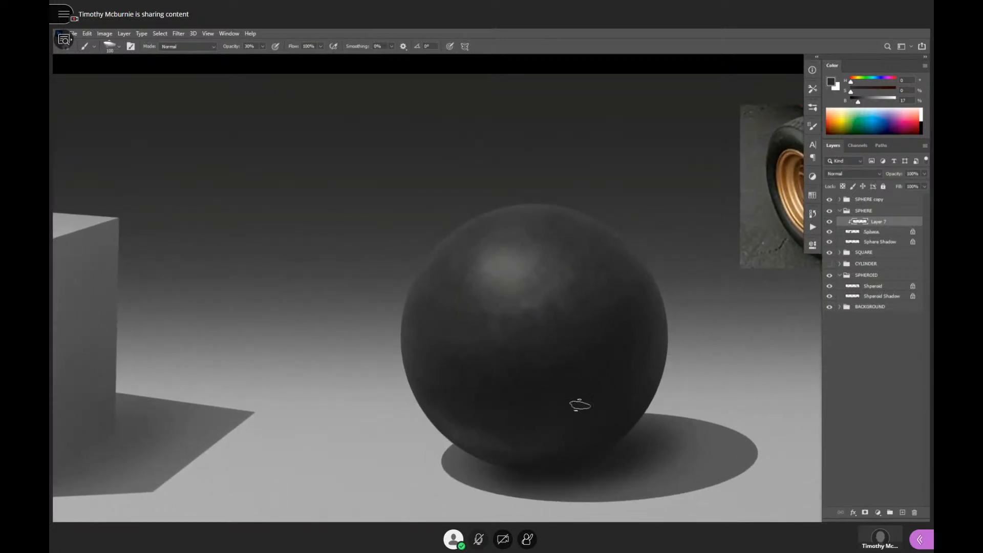
# - Demonstrate changing the brush opacity by cycling through several values, including 10%, 20%, 40% and 90%
pyautogui.moveTo(636, 373); pyautogui.dragTo(641, 403)
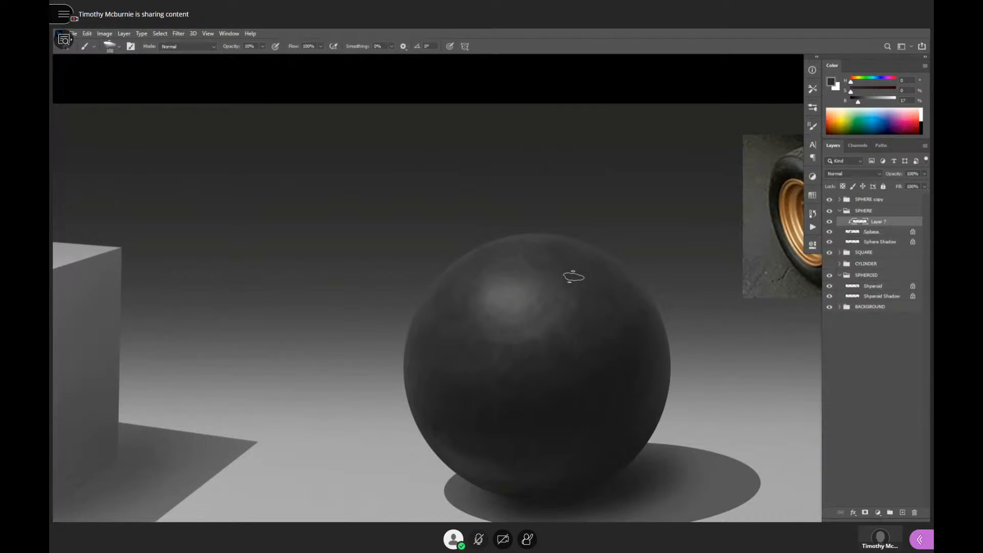
pyautogui.press('1')
pyautogui.press('2')
pyautogui.press('1')
pyautogui.press('1')
pyautogui.press('2')
pyautogui.press('1')
pyautogui.press('4')
pyautogui.press('0')
pyautogui.press('9')
pyautogui.press('1')
pyautogui.press('2')
# - Try dark grey strokes at 60% opacity across the rubber sphere's highlight, and undo them
pyautogui.press('6')
pyautogui.moveTo(515, 358)
pyautogui.mouseDown()
pyautogui.moveTo(508, 303)
pyautogui.moveTo(511, 321)
pyautogui.moveTo(511, 305)
pyautogui.moveTo(478, 302)
pyautogui.mouseUp()
pyautogui.hotkey('ctrl', 'z')
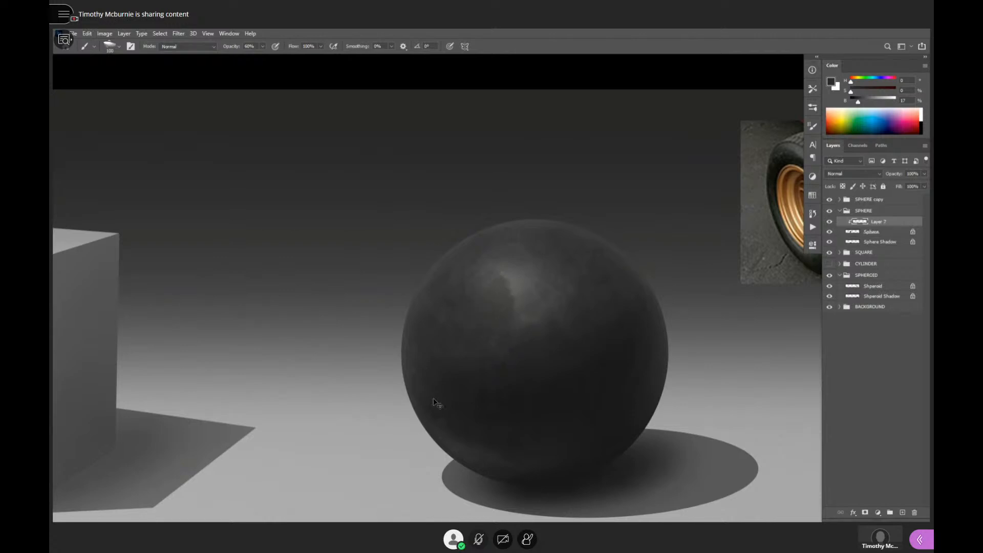
pyautogui.hotkey('ctrl', 'z')
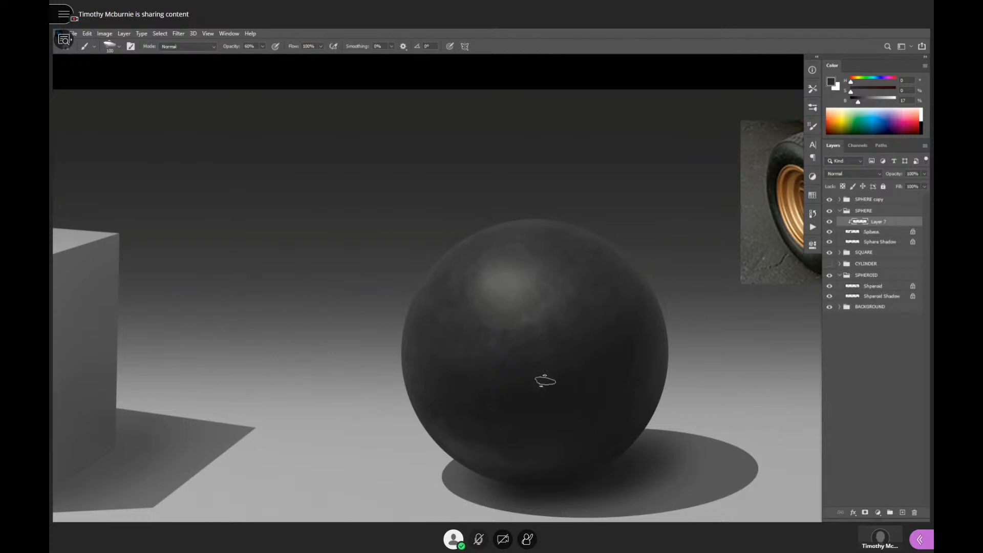
# - Compare the rubber sphere with the cube and the golden sphere in a wider view of the scene
pyautogui.keyDown('alt'); pyautogui.click(553, 389); pyautogui.keyUp('alt')
pyautogui.keyDown('alt'); pyautogui.click(554, 389); pyautogui.keyUp('alt')
pyautogui.keyDown('alt'); pyautogui.click(563, 391); pyautogui.keyUp('alt')
pyautogui.moveTo(640, 399); pyautogui.dragTo(563, 383)
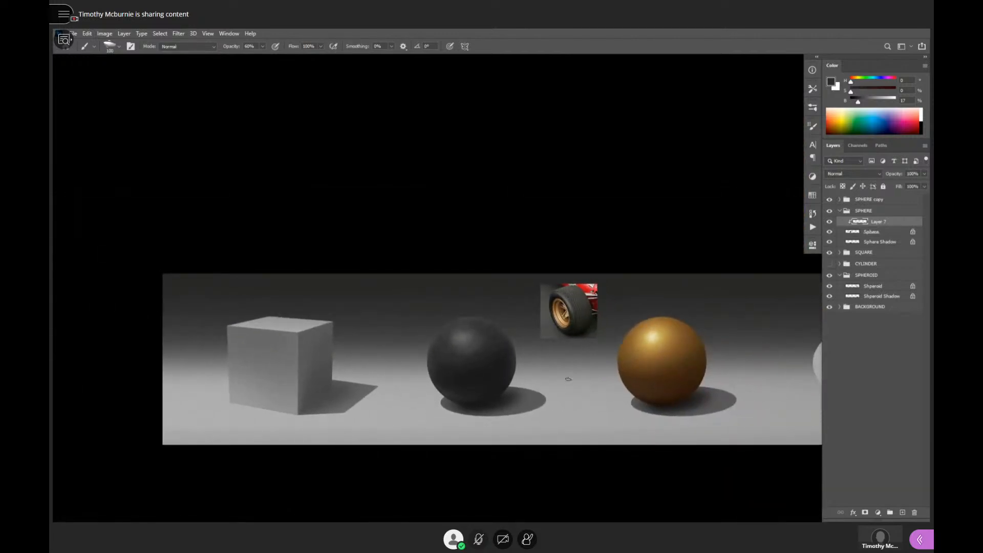
# - Clip Layer 6 to the Sphere layer in the SPHERE copy group, checking its overlay effect, and add a new clipped layer above it
pyautogui.keyDown('ctrl'); pyautogui.click(715, 360); pyautogui.keyUp('ctrl')
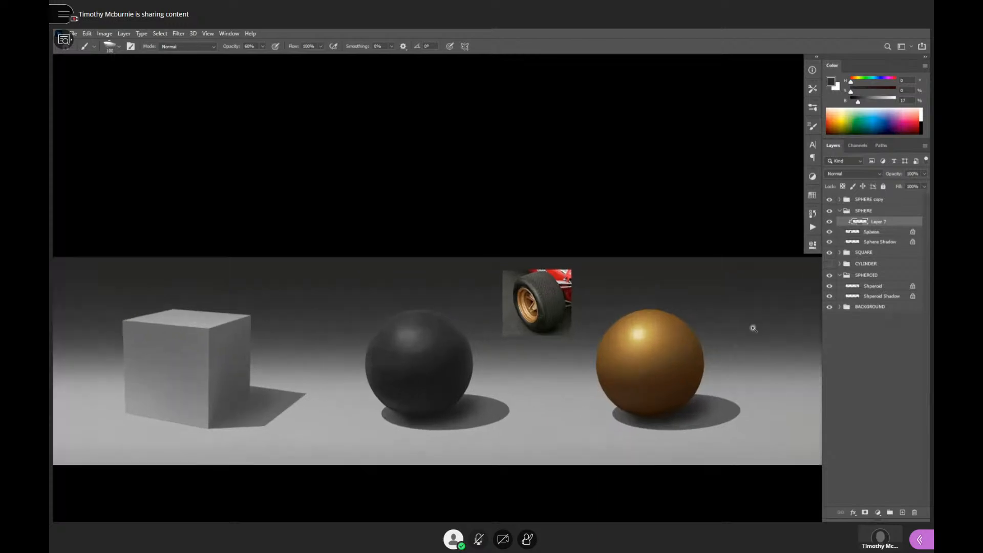
pyautogui.click(839, 199)
pyautogui.click(856, 213)
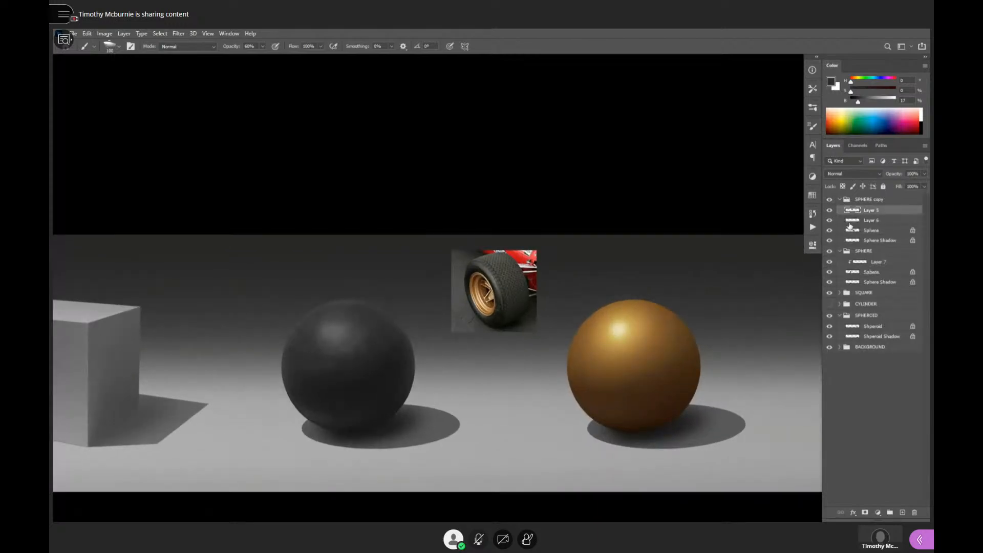
pyautogui.click(853, 222)
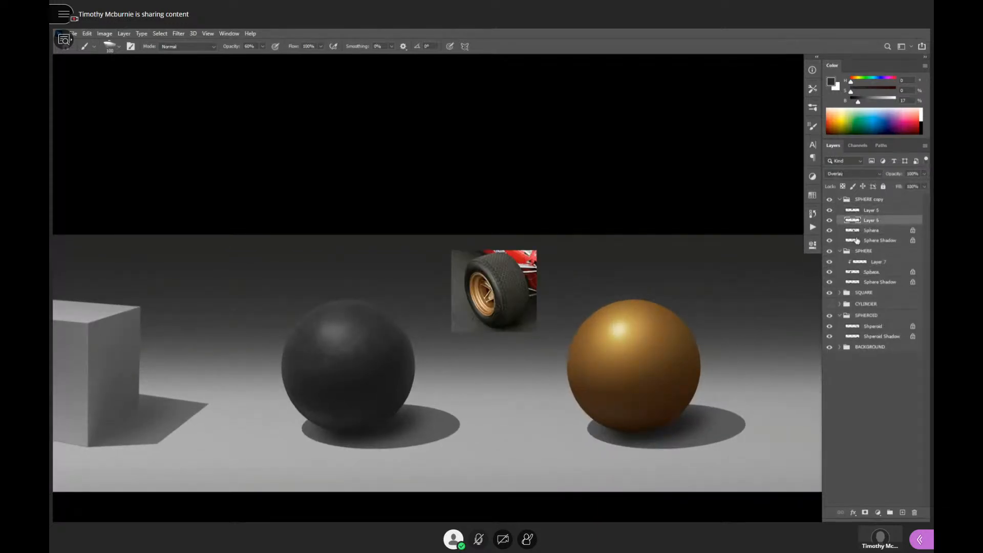
pyautogui.click(830, 221)
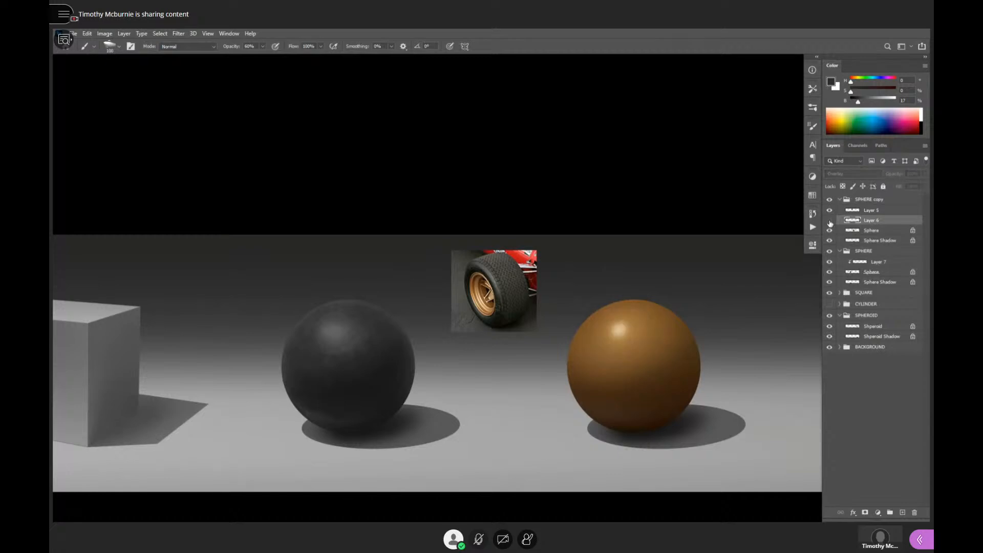
pyautogui.click(829, 221)
pyautogui.keyDown('alt'); pyautogui.click(860, 225); pyautogui.keyUp('alt')
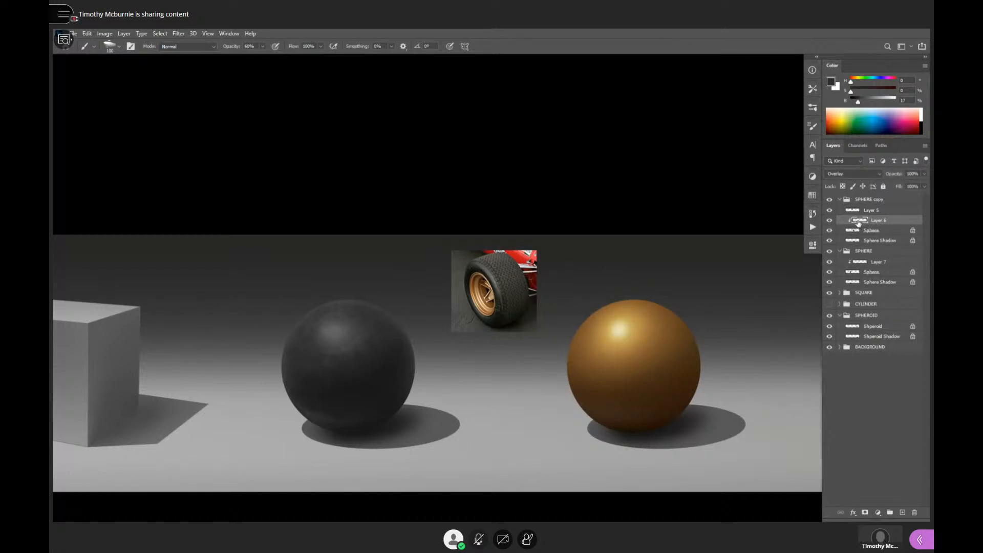
pyautogui.hotkey('ctrl', 'shift', 'alt', 'n')
pyautogui.keyDown('alt'); pyautogui.click(861, 226); pyautogui.keyUp('alt')
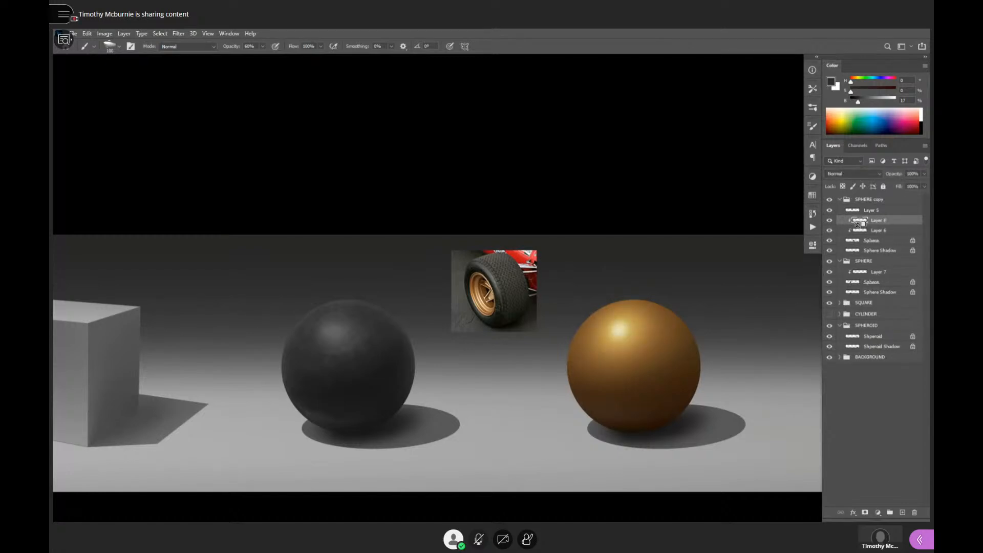
# - Choose the Splatter-Texture Pencil preset of the Pencil tool for texturing the golden sphere
pyautogui.keyDown('ctrl'); pyautogui.click(702, 348); pyautogui.keyUp('ctrl')
pyautogui.moveTo(689, 351)
pyautogui.mouseDown()
pyautogui.moveTo(632, 272)
pyautogui.moveTo(621, 307)
pyautogui.mouseUp()
pyautogui.keyDown('ctrl'); pyautogui.click(632, 279); pyautogui.keyUp('ctrl')
pyautogui.hotkey('shift', 'b')
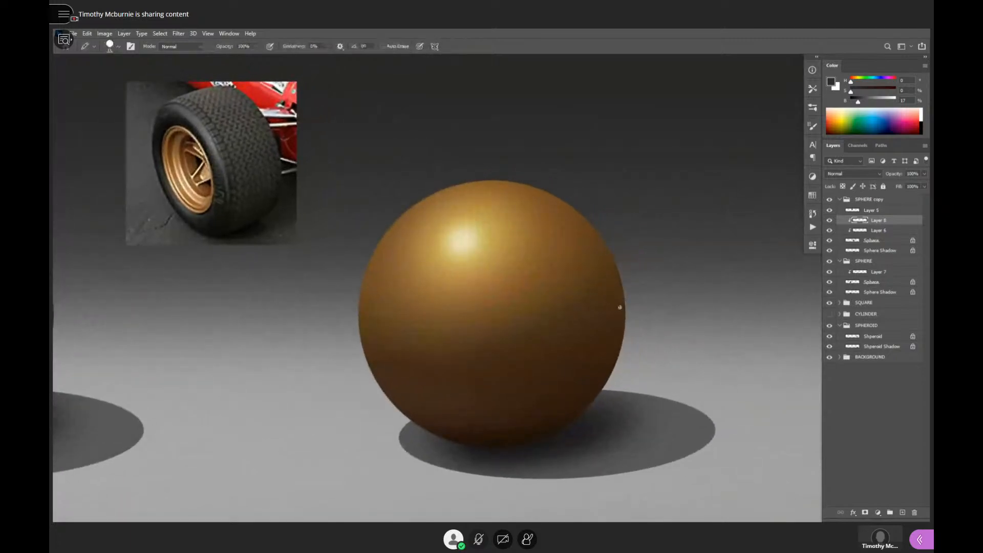
pyautogui.click(814, 90)
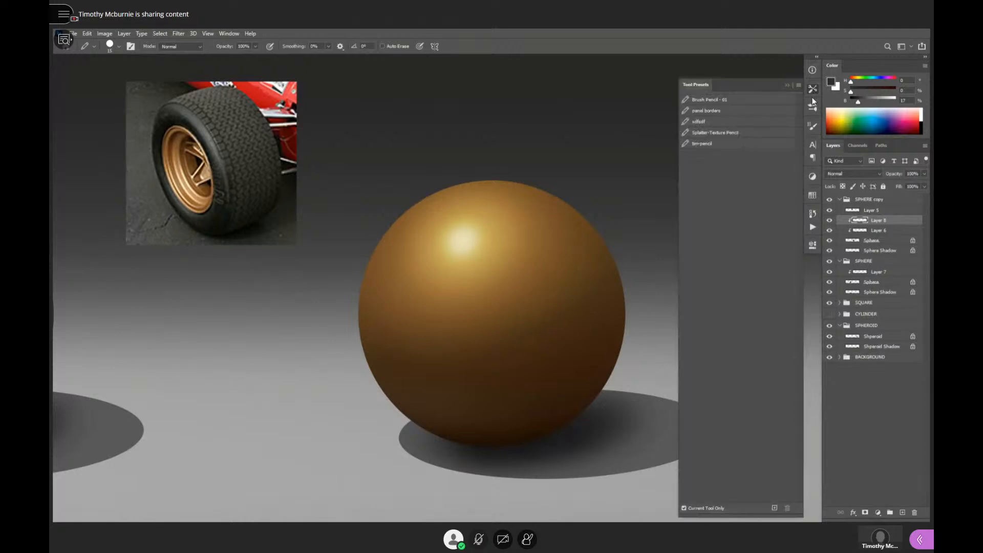
pyautogui.click(742, 134)
pyautogui.click(610, 259)
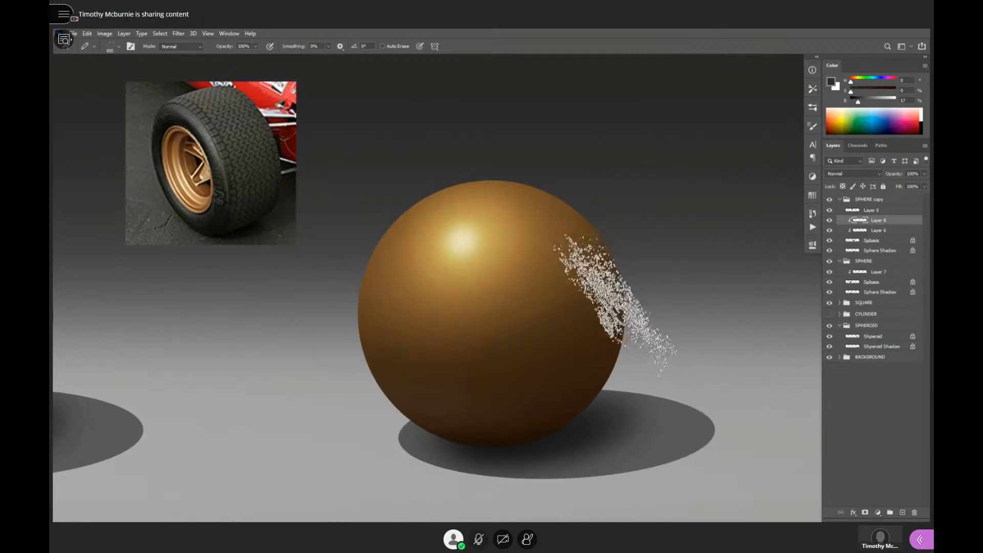
# - Undo the dark test stroke, sample gold from near the highlight and speckle the golden sphere's shaded side at 10% opacity
pyautogui.moveTo(617, 297)
pyautogui.mouseDown()
pyautogui.moveTo(459, 417)
pyautogui.moveTo(387, 356)
pyautogui.moveTo(501, 256)
pyautogui.mouseUp()
pyautogui.hotkey('ctrl', 'z')
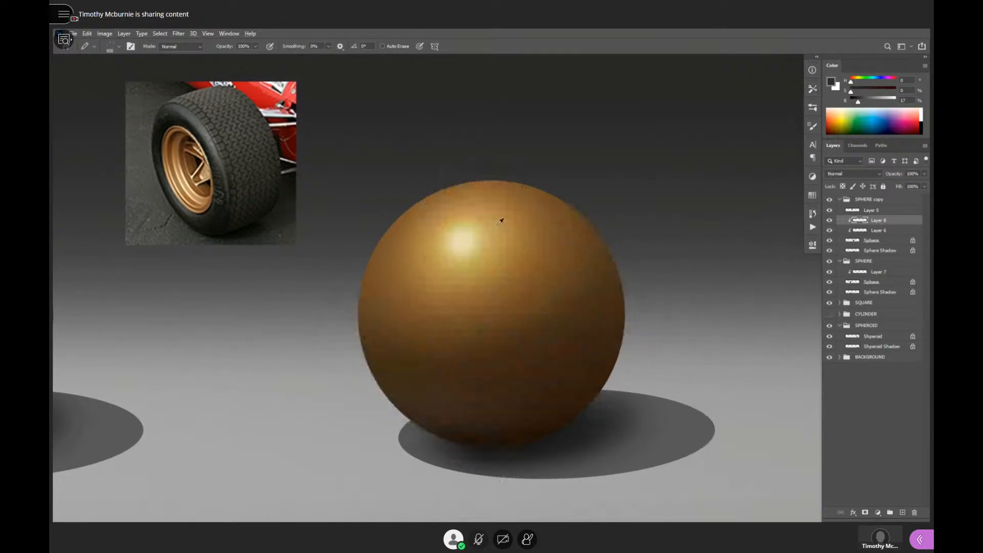
pyautogui.keyDown('alt'); pyautogui.click(497, 224); pyautogui.keyUp('alt')
pyautogui.press('1')
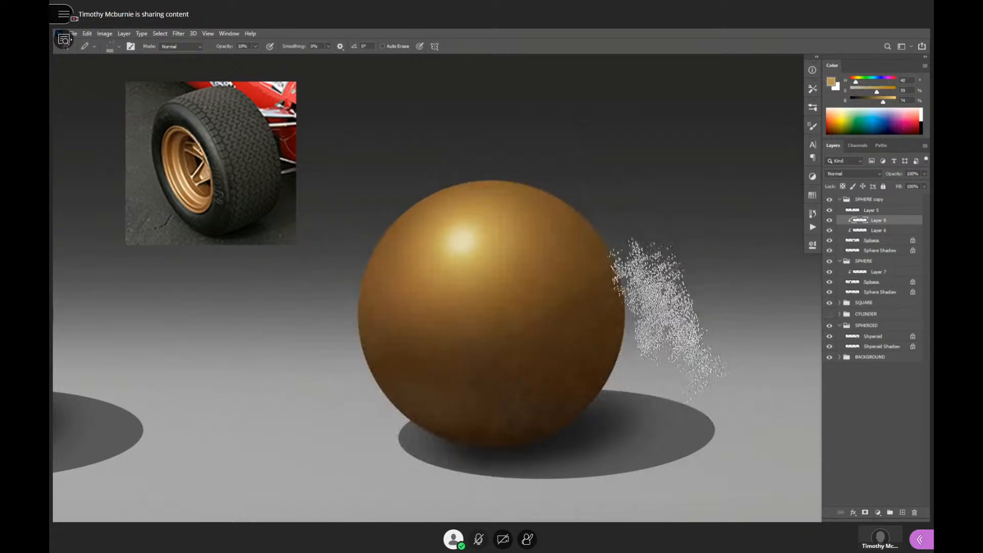
# - Thin out the speckled texture on the golden sphere with the Eraser at 100% opacity, sized to 200
pyautogui.press('e')
pyautogui.press('[')
pyautogui.press('[')
pyautogui.press('[')
pyautogui.press('[')
pyautogui.press('[')
pyautogui.press('[')
pyautogui.press('[')
pyautogui.press('[')
pyautogui.press('[')
pyautogui.press('[')
pyautogui.press('[')
pyautogui.press('[')
pyautogui.press('[')
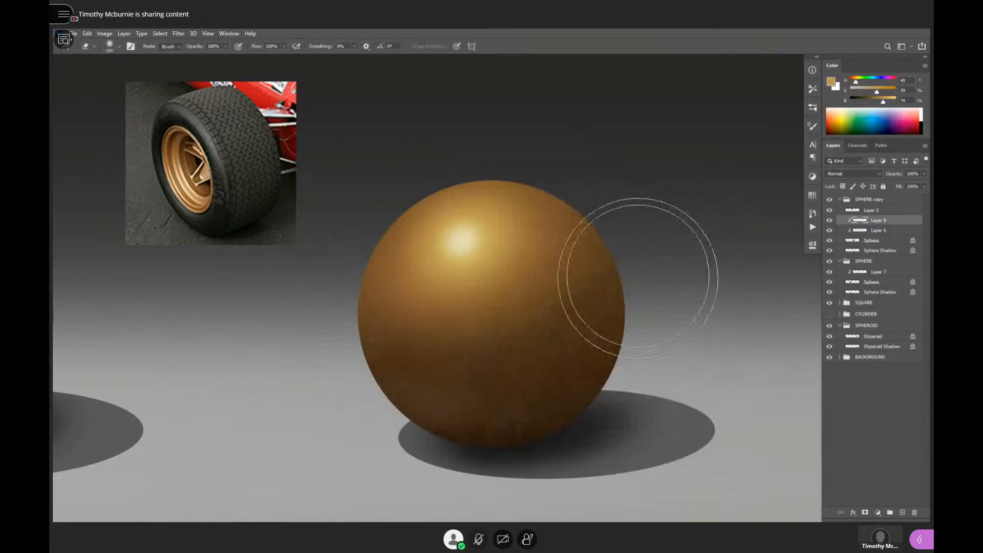
pyautogui.press(']')
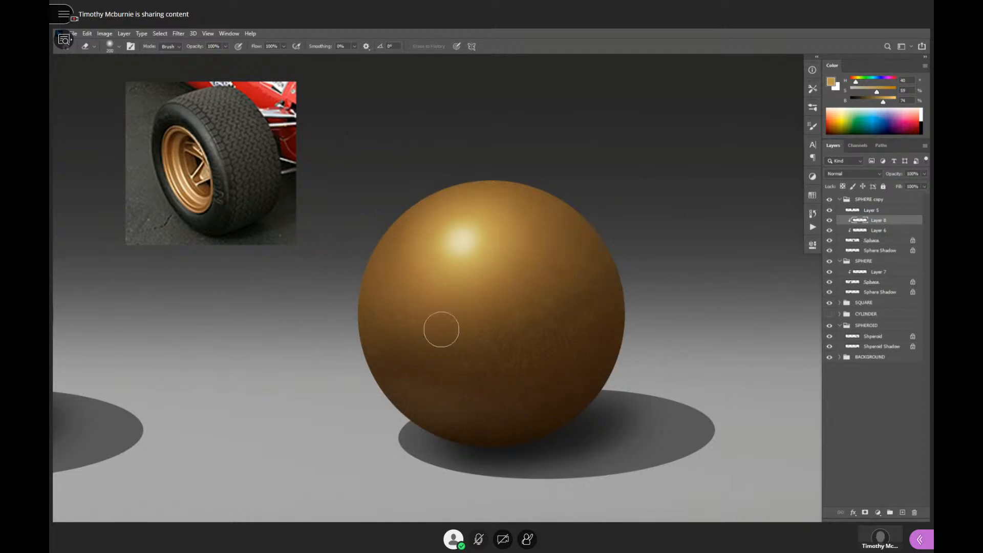
# - Warp Layer 8's speckled texture so that it curves around the golden sphere's form
pyautogui.hotkey('ctrl', 't')
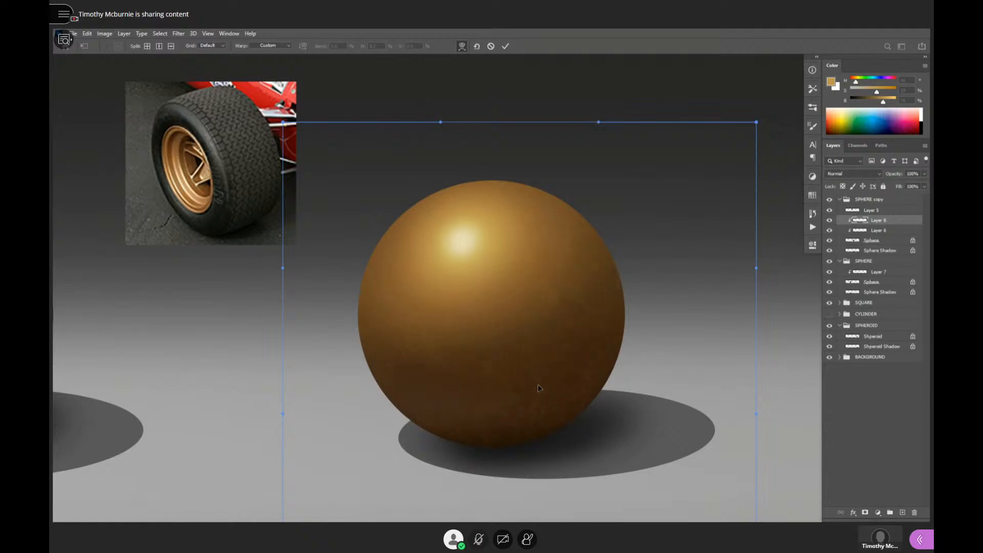
pyautogui.moveTo(489, 293)
pyautogui.mouseDown()
pyautogui.moveTo(463, 277)
pyautogui.moveTo(472, 233)
pyautogui.mouseUp()
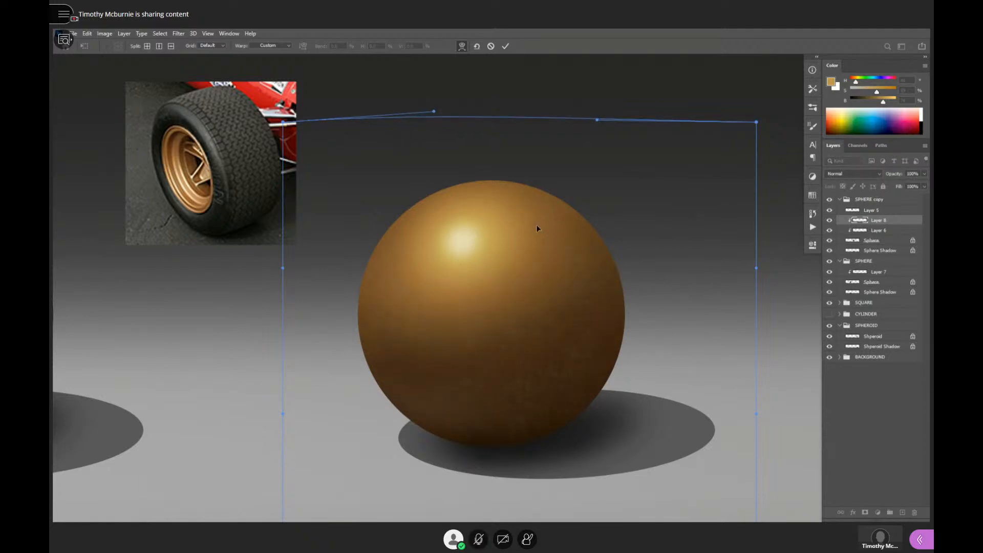
pyautogui.moveTo(536, 225); pyautogui.dragTo(438, 251)
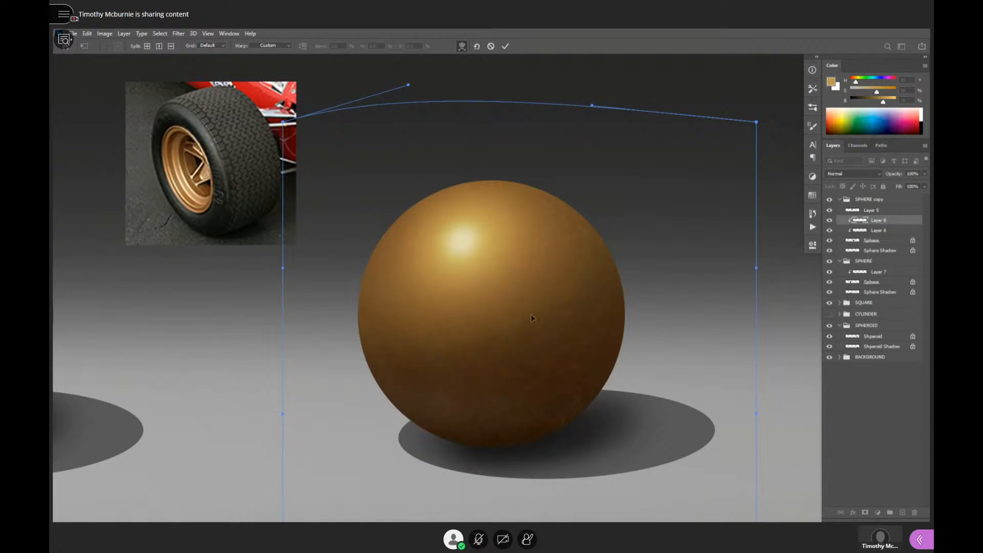
pyautogui.moveTo(533, 314)
pyautogui.mouseDown()
pyautogui.moveTo(536, 345)
pyautogui.moveTo(563, 389)
pyautogui.mouseUp()
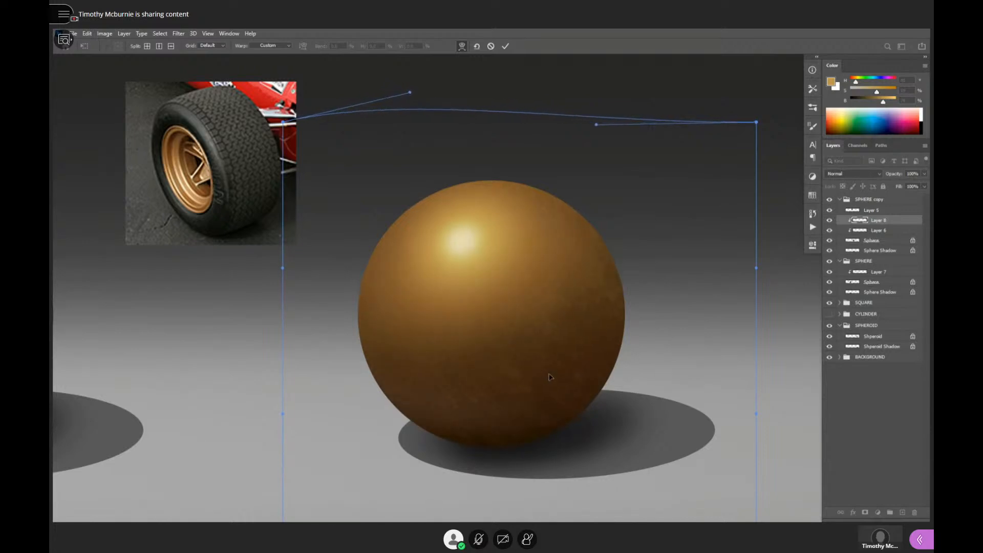
pyautogui.moveTo(634, 479); pyautogui.dragTo(630, 344)
pyautogui.moveTo(686, 292); pyautogui.dragTo(640, 175)
pyautogui.moveTo(515, 306)
pyautogui.mouseDown()
pyautogui.moveTo(514, 272)
pyautogui.moveTo(522, 272)
pyautogui.moveTo(501, 315)
pyautogui.mouseUp()
pyautogui.press('Return')
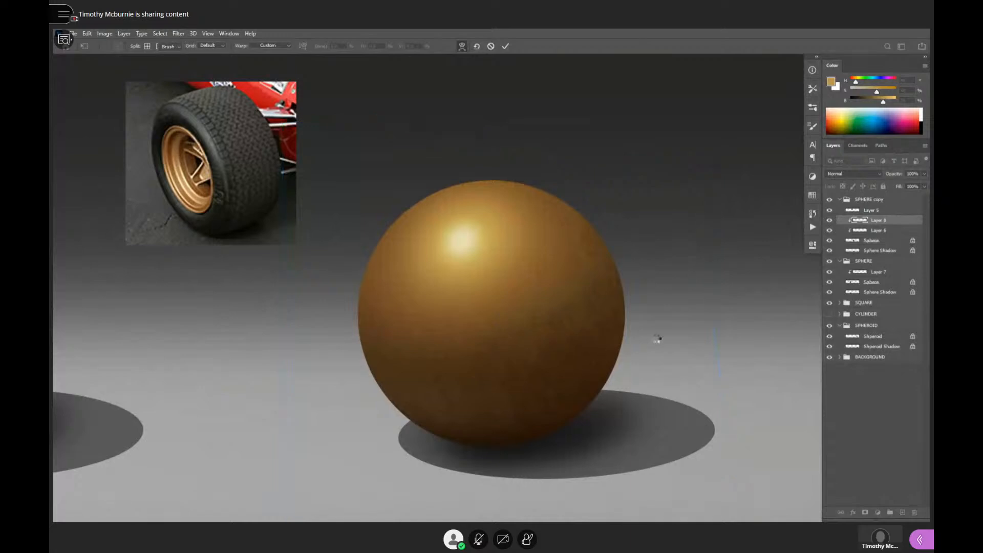
# - Compare both spheres in a wider view and add a new clipped layer above Layer 8 in the SPHERE copy group
pyautogui.scroll(-6, 628, 340)
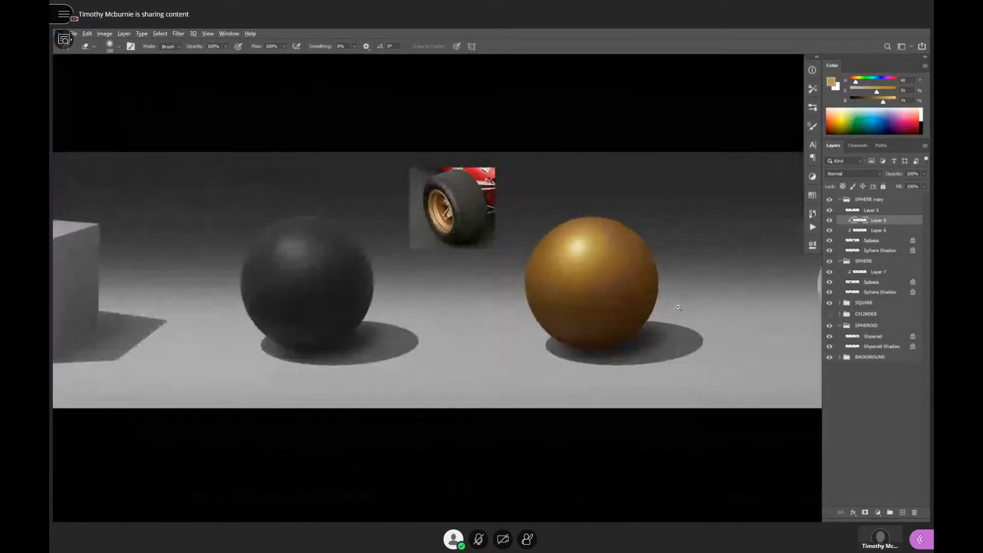
pyautogui.scroll(3, 660, 314)
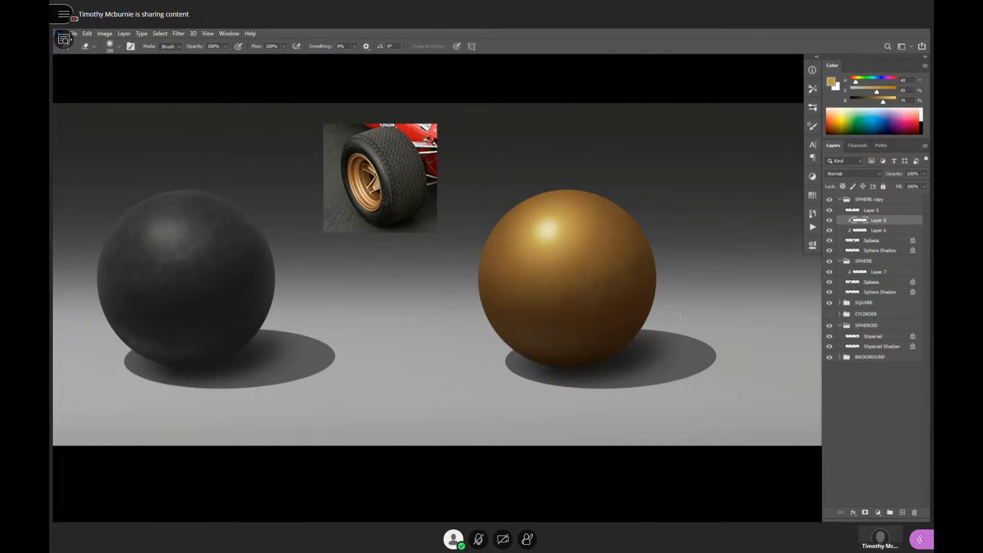
pyautogui.scroll(2, 669, 317)
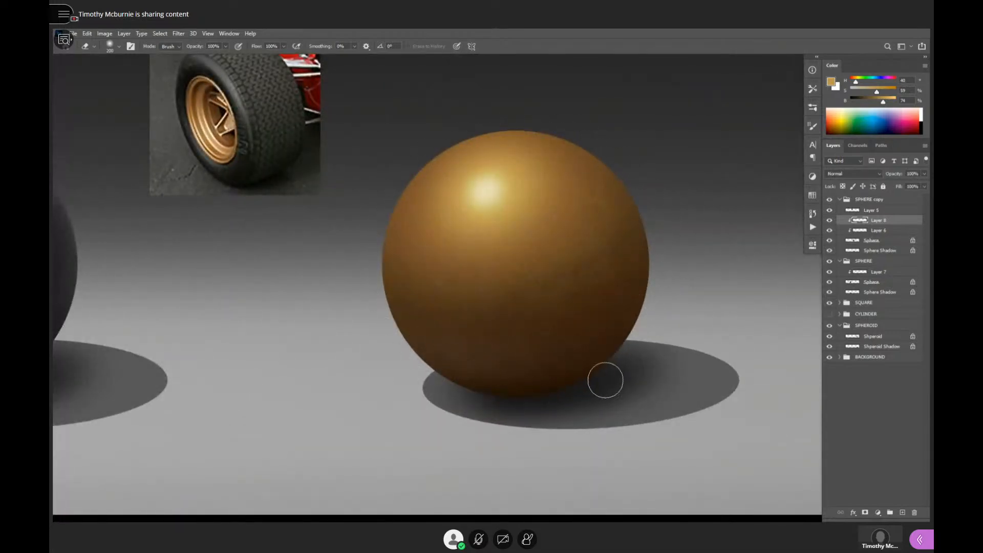
pyautogui.press('b')
pyautogui.press('e')
pyautogui.press('b')
pyautogui.press('F2')
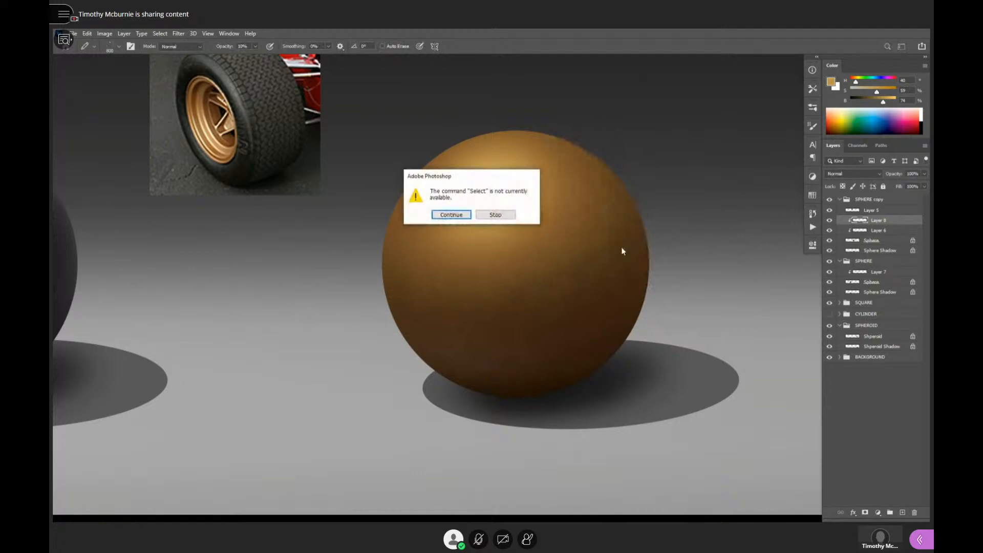
pyautogui.click(495, 214)
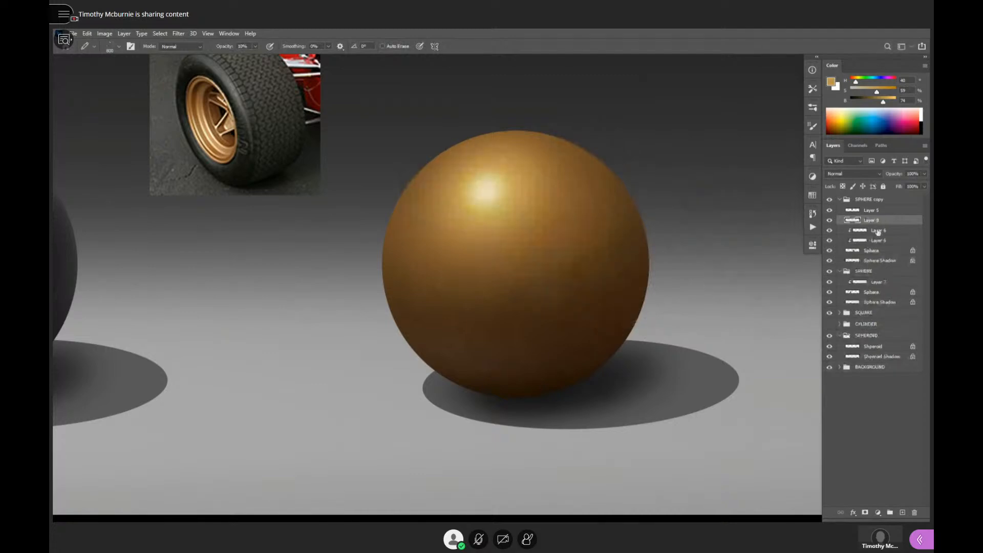
pyautogui.keyDown('alt'); pyautogui.click(860, 222); pyautogui.keyUp('alt')
# - Switch to the speckled brush, try gold strokes at 100% opacity below the sphere's highlight, and undo them
pyautogui.press('F2')
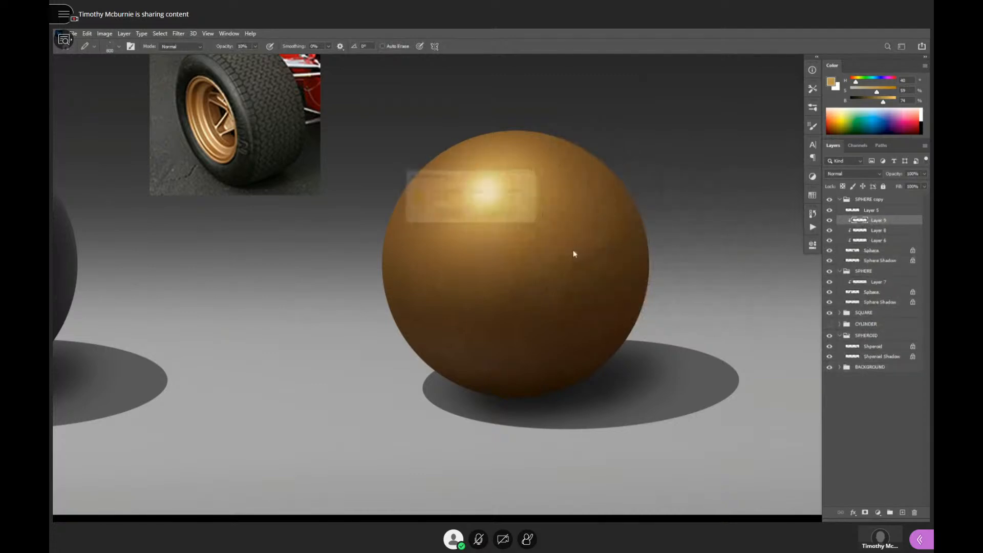
pyautogui.click(495, 215)
pyautogui.press('b')
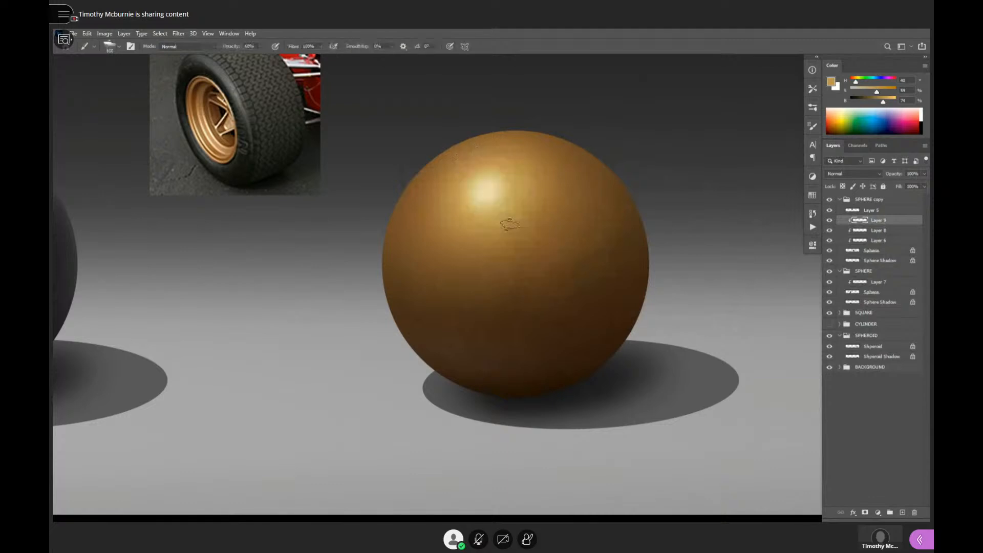
pyautogui.press('F3')
pyautogui.moveTo(499, 232)
pyautogui.mouseDown()
pyautogui.moveTo(517, 237)
pyautogui.moveTo(574, 206)
pyautogui.mouseUp()
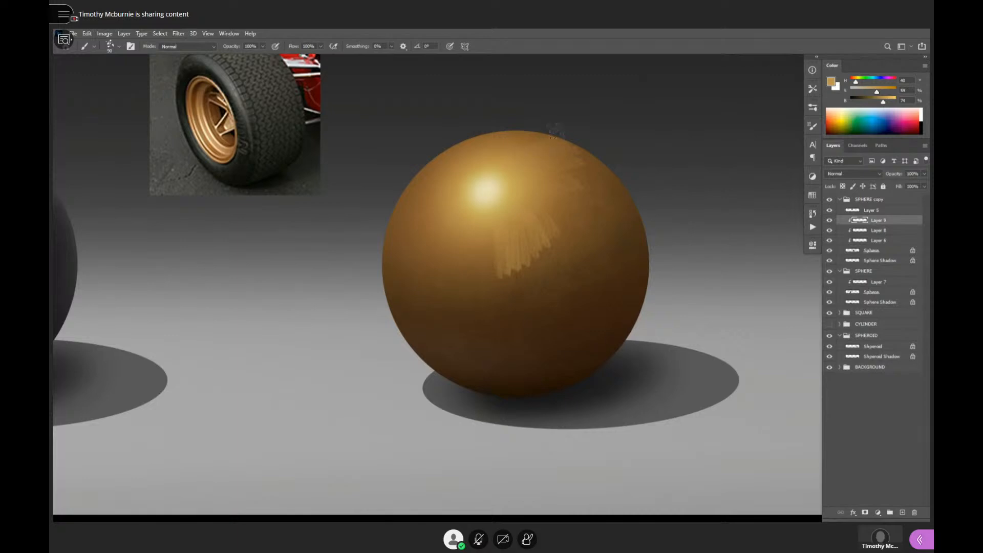
pyautogui.hotkey('ctrl', 'z')
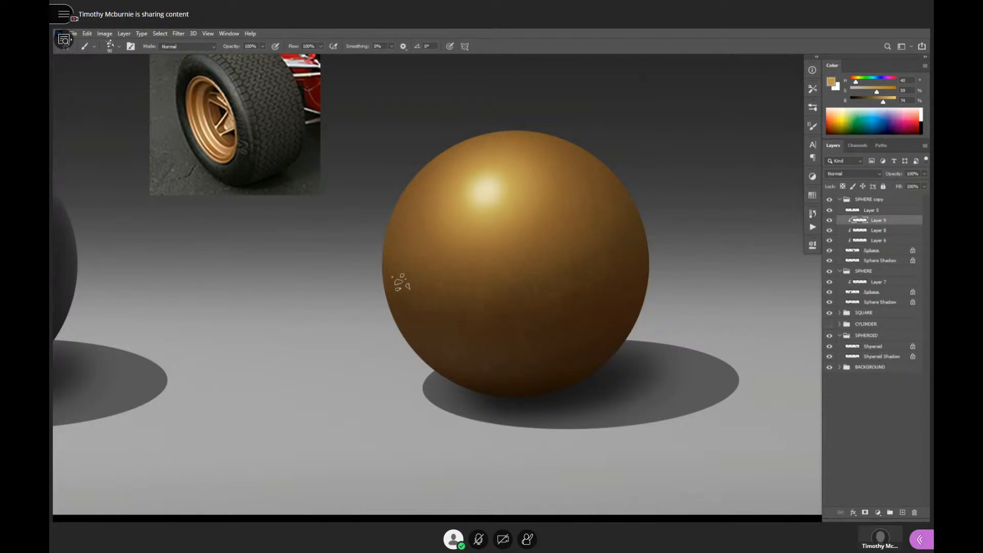
# - Paint subtle mottling over the golden sphere on Layer 9 at 10% opacity, using browns and golds sampled from its surface
pyautogui.keyDown('alt'); pyautogui.click(395, 250); pyautogui.keyUp('alt')
pyautogui.keyDown('alt'); pyautogui.click(561, 375); pyautogui.keyUp('alt')
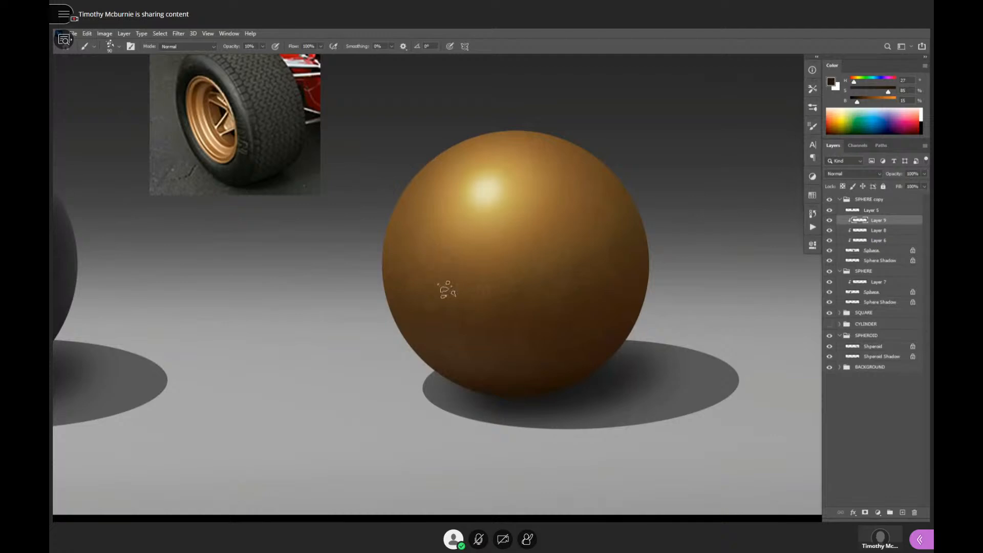
pyautogui.keyDown('alt'); pyautogui.click(598, 306); pyautogui.keyUp('alt')
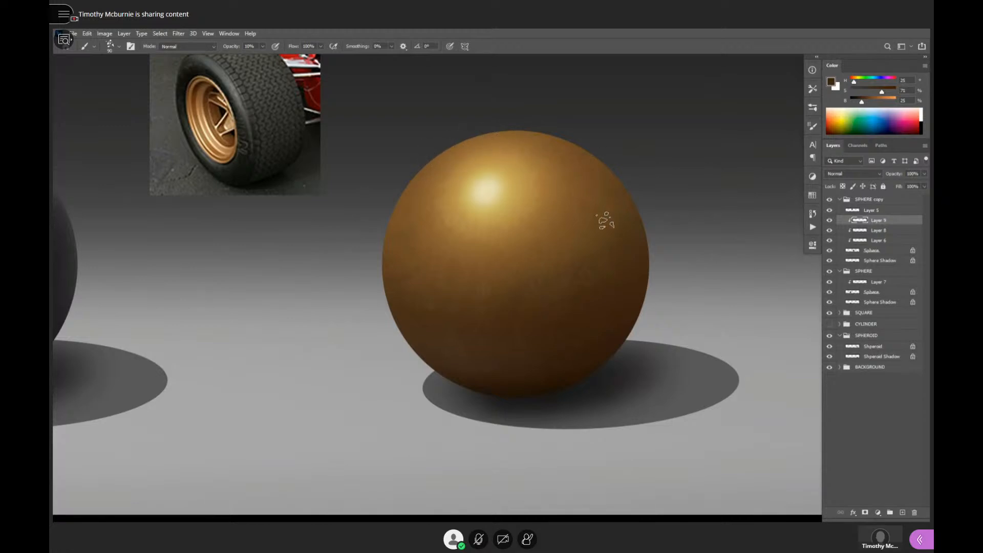
pyautogui.keyDown('alt'); pyautogui.click(537, 211); pyautogui.keyUp('alt')
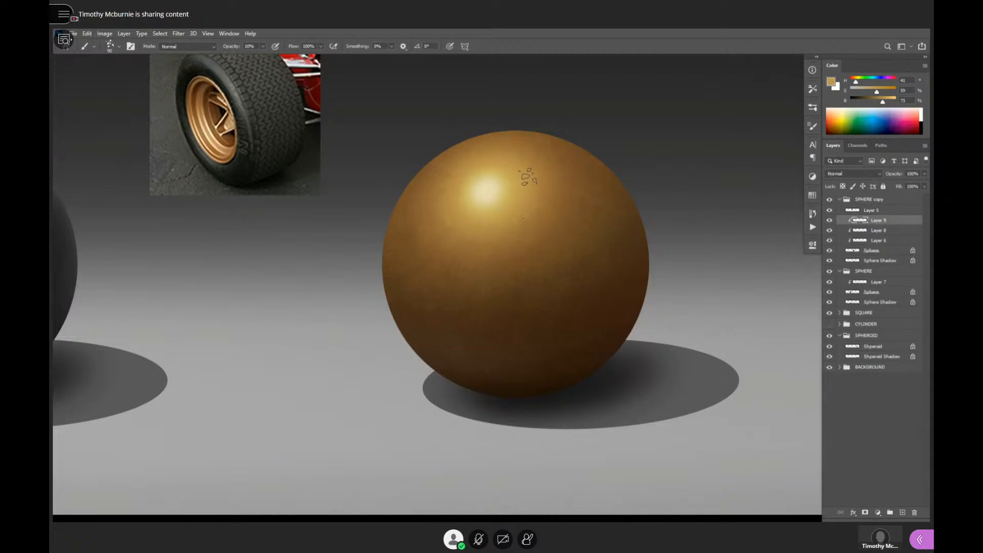
pyautogui.keyDown('alt'); pyautogui.click(530, 169); pyautogui.keyUp('alt')
# - Build up texture around the highlight and across the shaded side with sampled gold tones, raising the brush opacity to 20%
pyautogui.keyDown('alt'); pyautogui.click(501, 196); pyautogui.keyUp('alt')
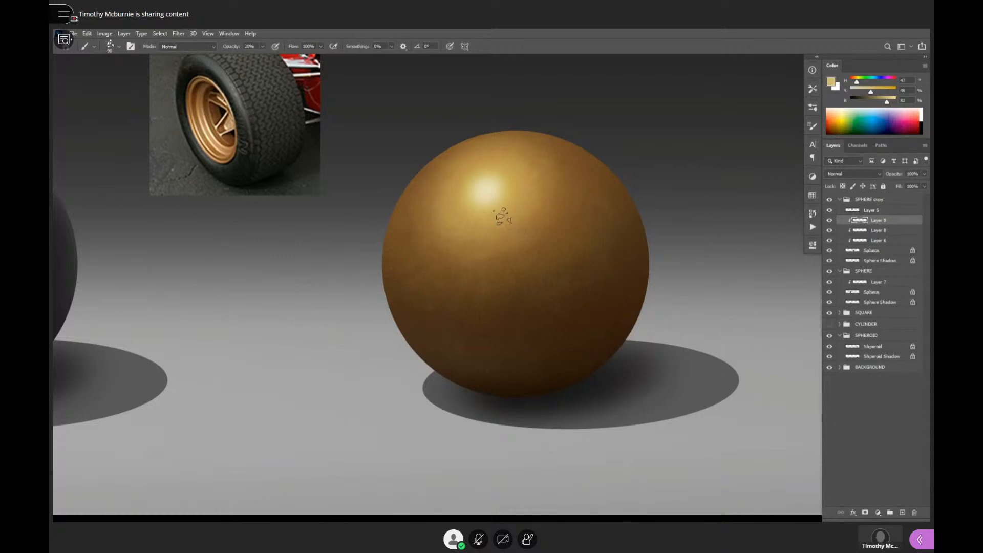
pyautogui.keyDown('alt'); pyautogui.click(465, 210); pyautogui.keyUp('alt')
pyautogui.keyDown('alt'); pyautogui.click(567, 173); pyautogui.keyUp('alt')
pyautogui.keyDown('alt'); pyautogui.click(587, 286); pyautogui.keyUp('alt')
pyautogui.keyDown('alt'); pyautogui.click(594, 288); pyautogui.keyUp('alt')
pyautogui.keyDown('alt'); pyautogui.click(613, 284); pyautogui.keyUp('alt')
pyautogui.keyDown('ctrl'); pyautogui.click(594, 293); pyautogui.keyUp('ctrl')
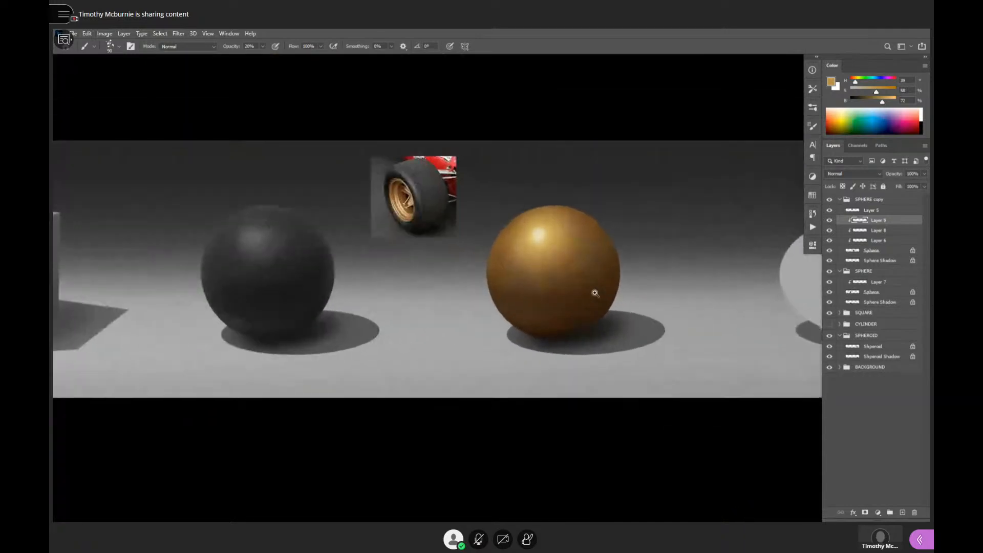
# - Brush sampled golds at 20% opacity around the highlight and add a faint light rim along the sphere's lower left edge
pyautogui.click(595, 293)
pyautogui.press('e')
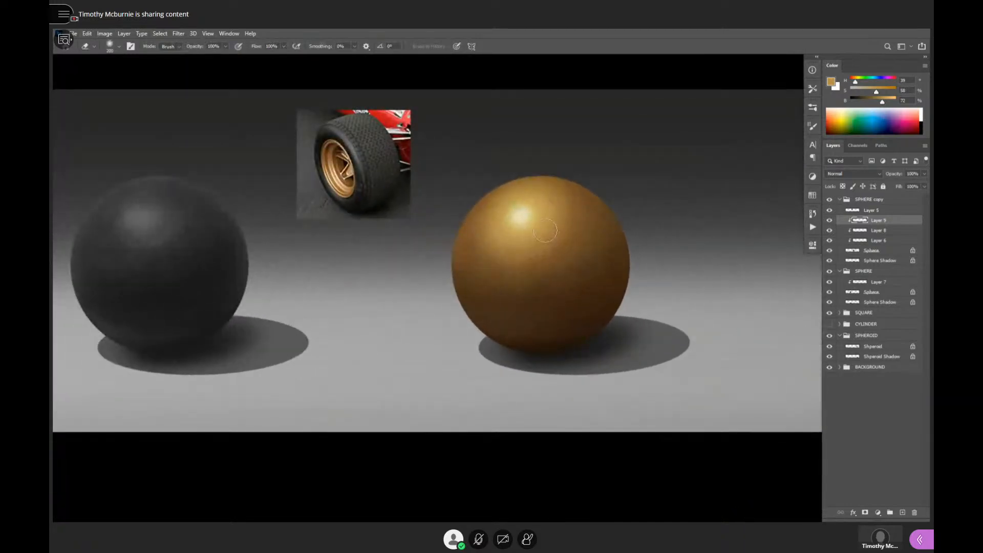
pyautogui.scroll(2, 563, 244)
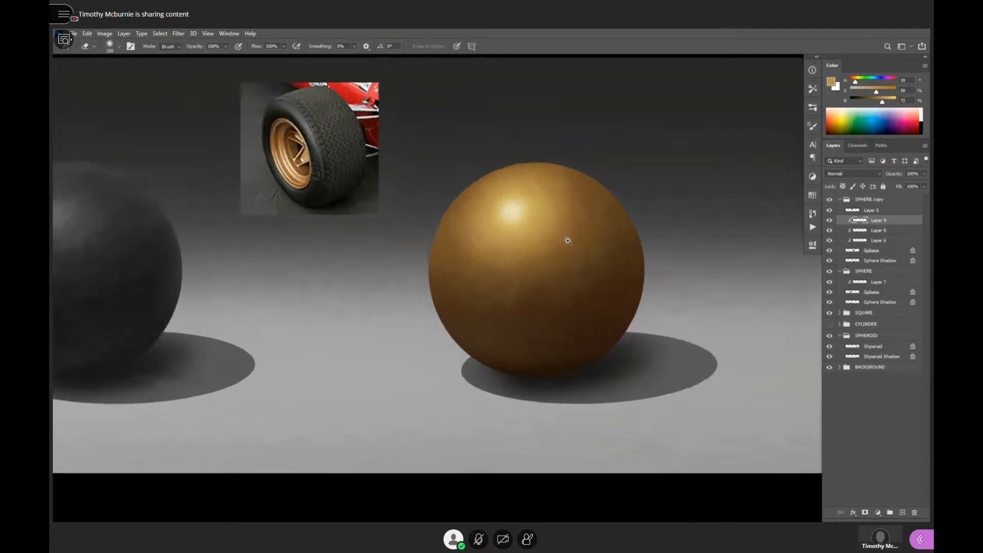
pyautogui.press('b')
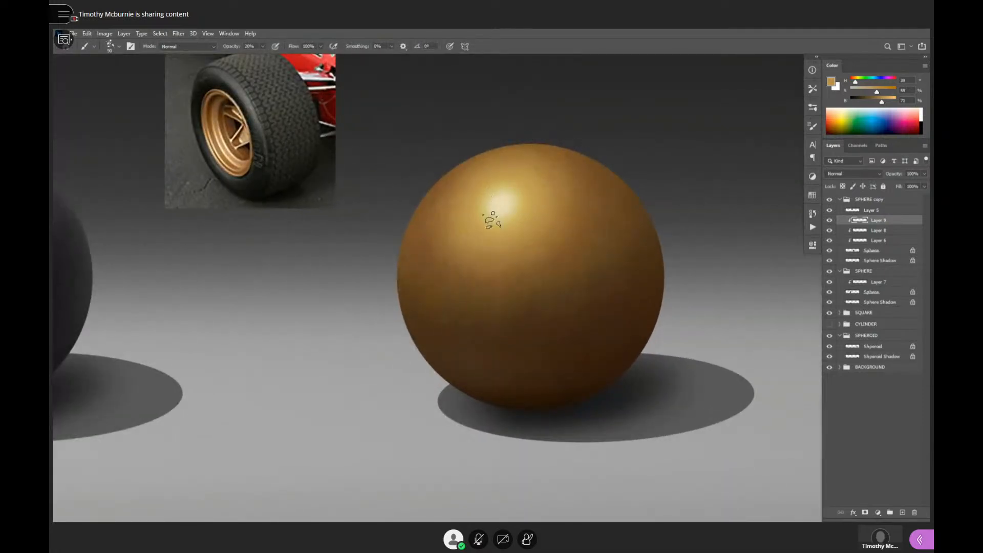
pyautogui.keyDown('alt'); pyautogui.click(504, 205); pyautogui.keyUp('alt')
pyautogui.keyDown('alt'); pyautogui.click(519, 203); pyautogui.keyUp('alt')
pyautogui.keyDown('alt'); pyautogui.click(501, 201); pyautogui.keyUp('alt')
pyautogui.keyDown('alt'); pyautogui.click(486, 182); pyautogui.keyUp('alt')
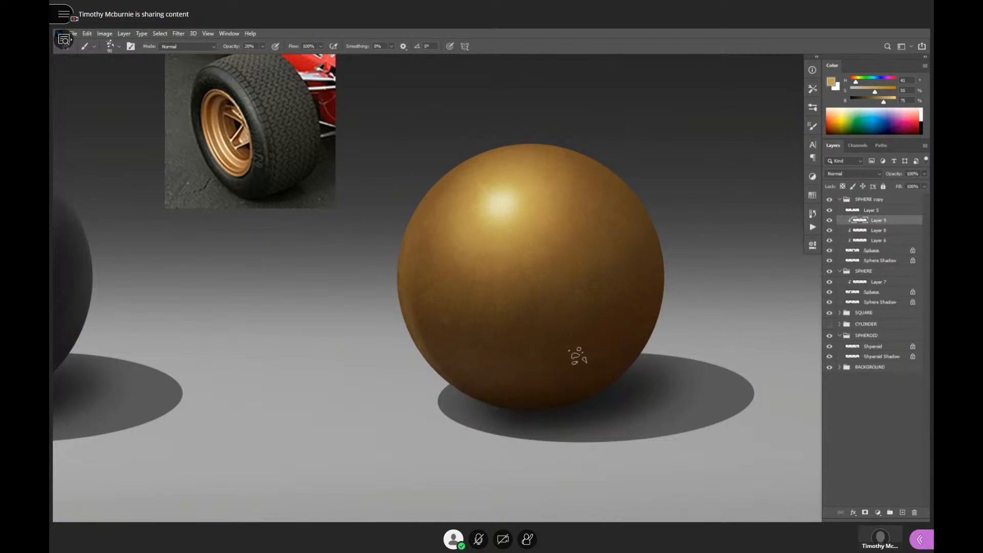
# - Erase the excess light rim along the golden sphere's lower left edge and check the canvas without the interface around it
pyautogui.press('e')
pyautogui.press('e')
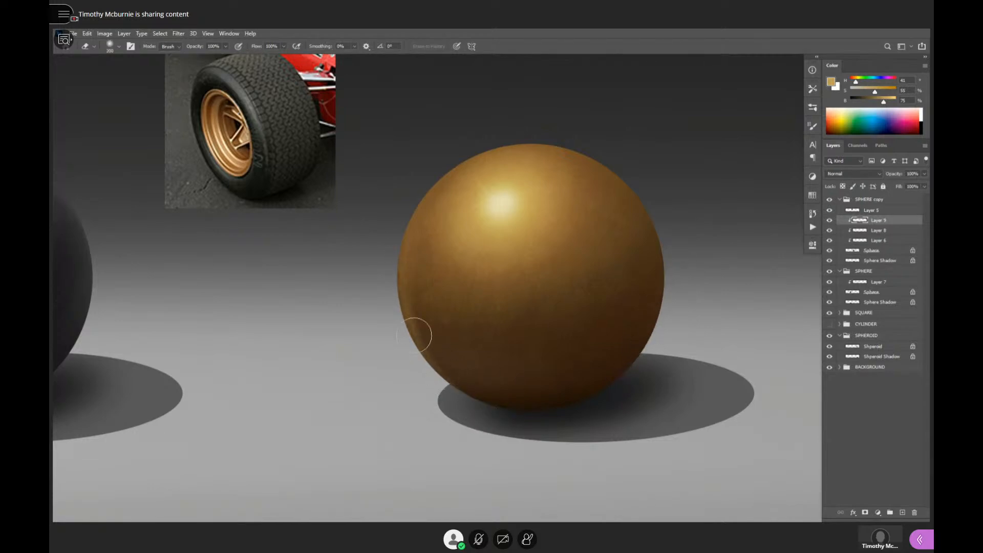
pyautogui.press('b')
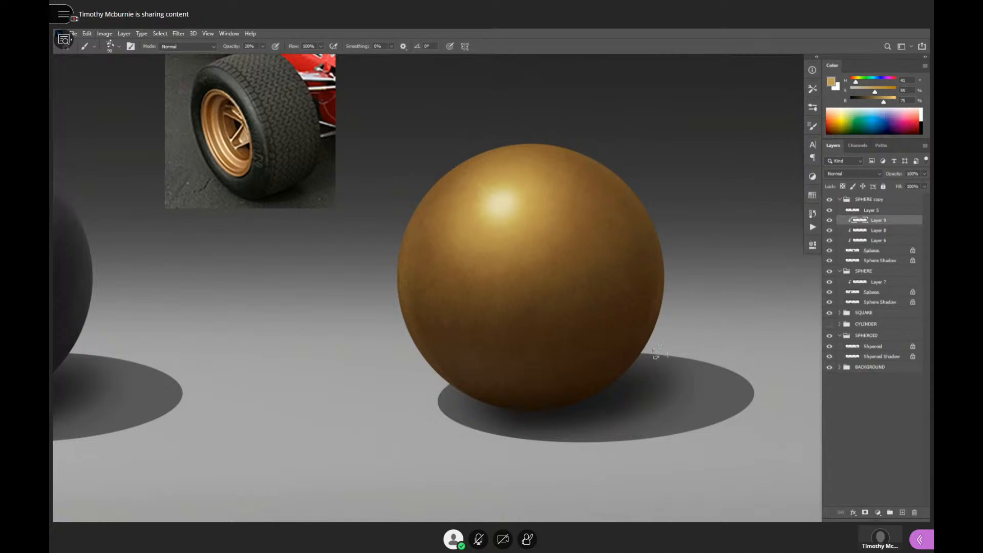
pyautogui.press('Tab')
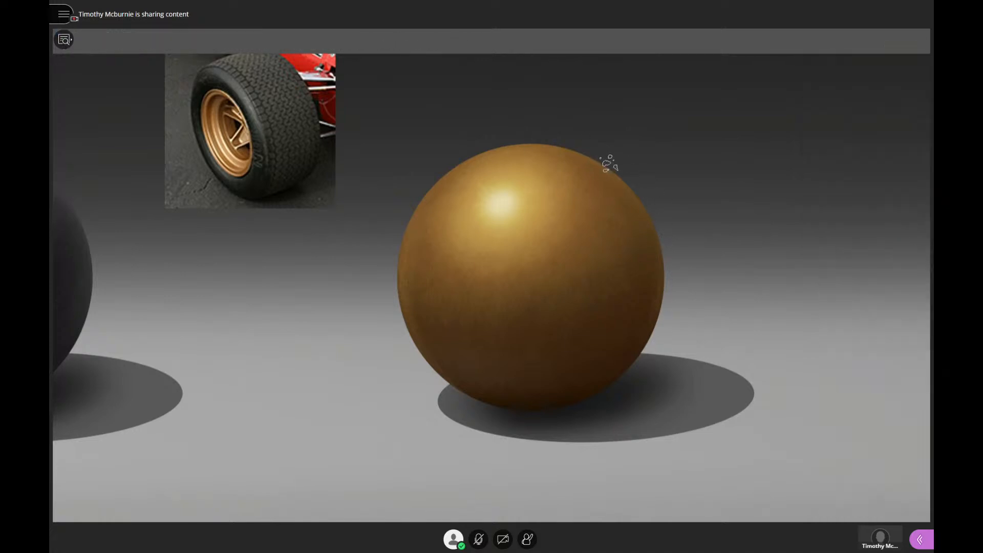
pyautogui.press('Tab')
# - Sample the sphere's highlight and the surrounding background greys, and brush subtle environment tones onto the golden sphere at 20% opacity
pyautogui.keyDown('alt'); pyautogui.click(513, 193); pyautogui.keyUp('alt')
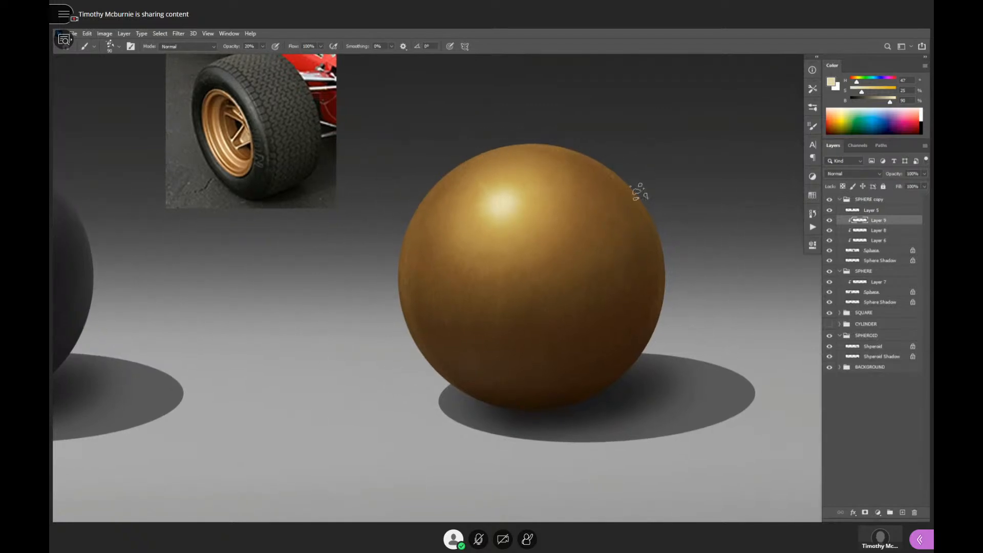
pyautogui.keyDown('alt'); pyautogui.click(695, 298); pyautogui.keyUp('alt')
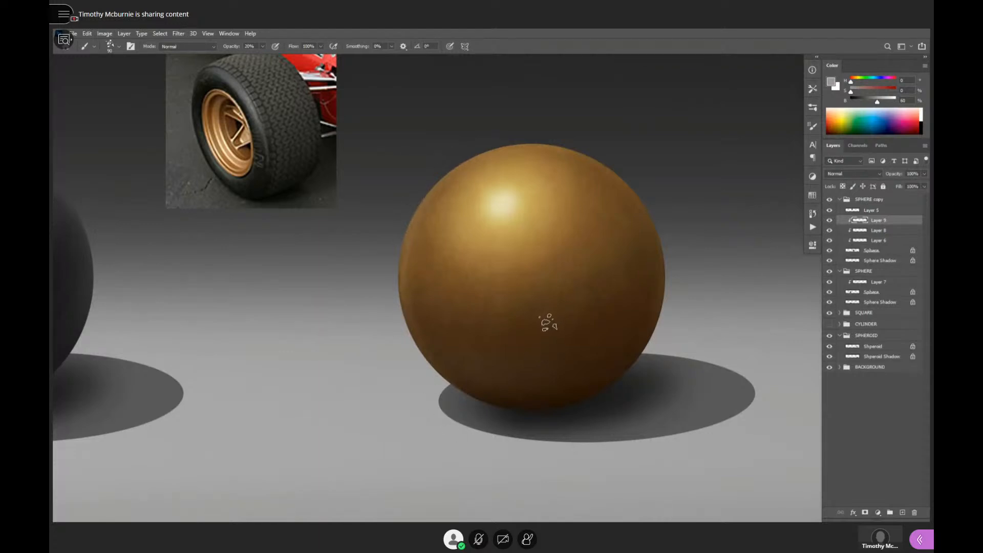
pyautogui.keyDown('alt'); pyautogui.click(450, 158); pyautogui.keyUp('alt')
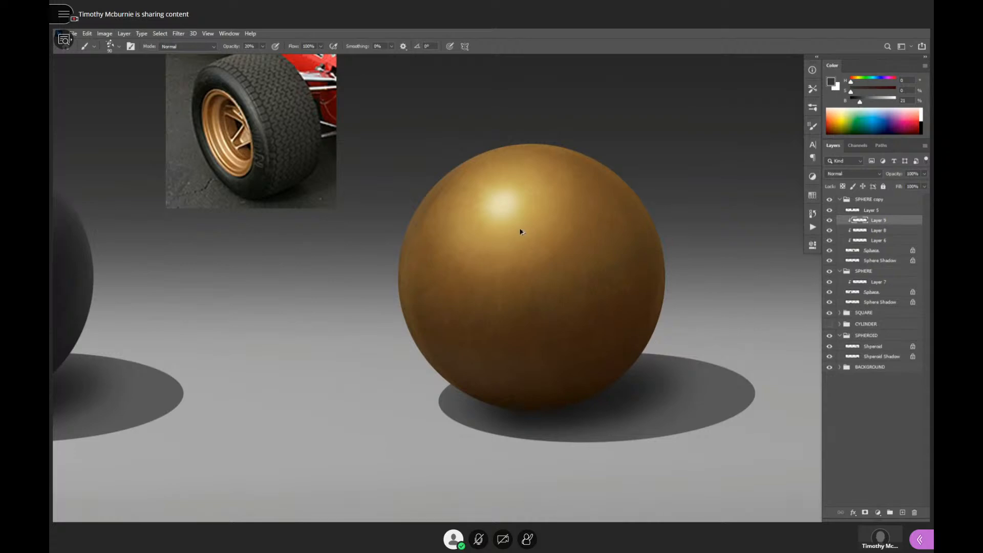
pyautogui.keyDown('alt'); pyautogui.click(383, 236); pyautogui.keyUp('alt')
pyautogui.keyDown('alt'); pyautogui.click(422, 355); pyautogui.keyUp('alt')
pyautogui.keyDown('alt'); pyautogui.click(520, 219); pyautogui.keyUp('alt')
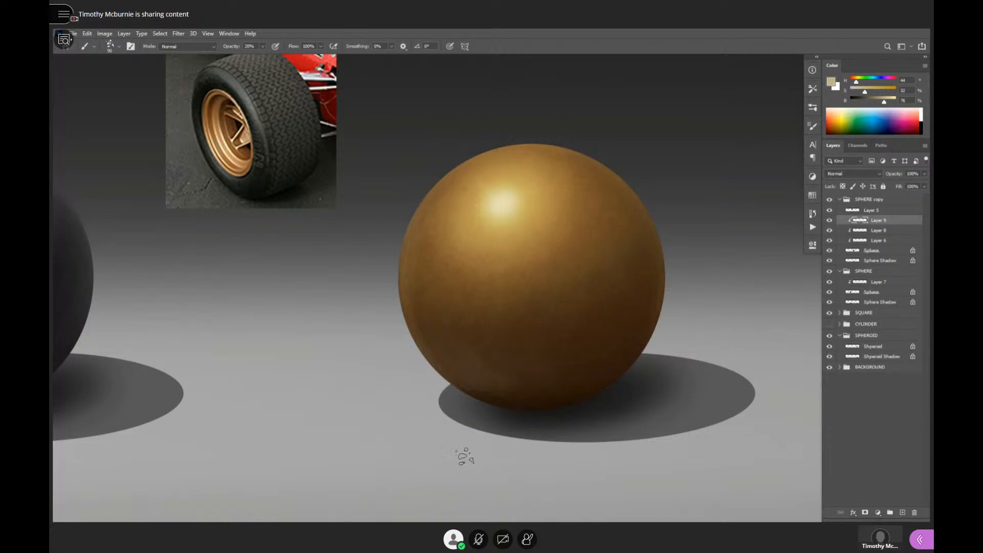
# - Brush dark browns sampled from the shaded surface along the golden sphere's bottom edge at 20% opacity
pyautogui.keyDown('alt'); pyautogui.click(519, 203); pyautogui.keyUp('alt')
pyautogui.keyDown('alt'); pyautogui.click(529, 395); pyautogui.keyUp('alt')
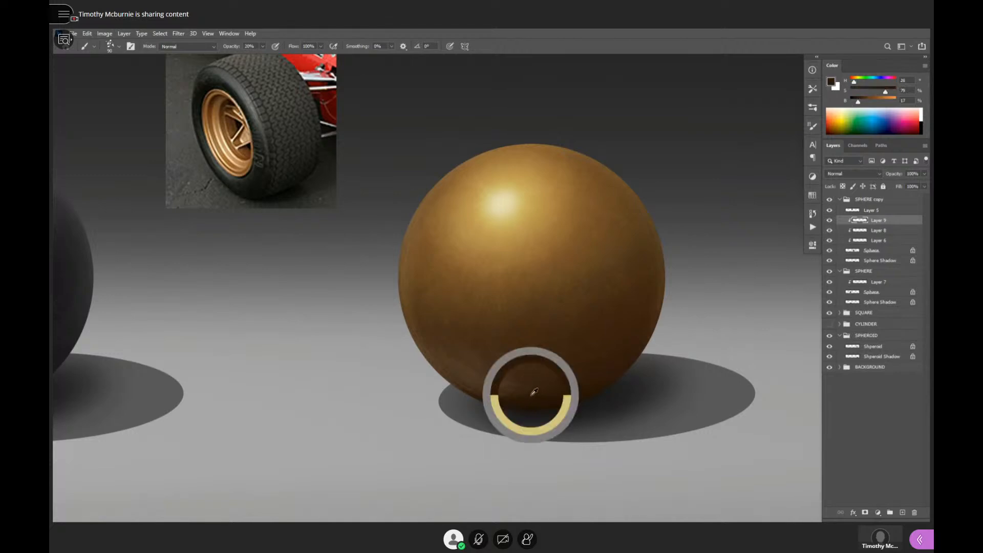
pyautogui.press('e')
pyautogui.press('b')
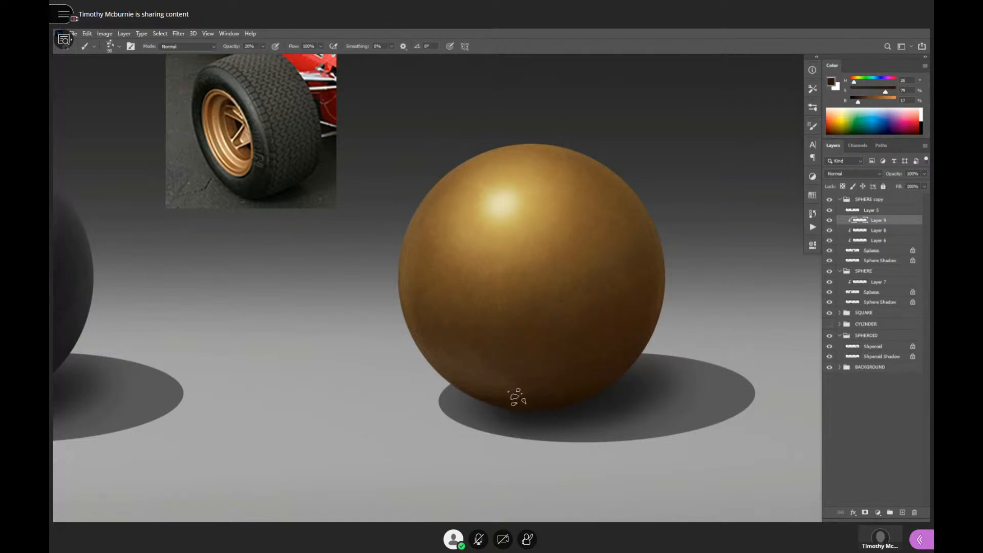
pyautogui.keyDown('alt'); pyautogui.click(530, 401); pyautogui.keyUp('alt')
pyautogui.keyDown('alt'); pyautogui.click(599, 354); pyautogui.keyUp('alt')
pyautogui.keyDown('alt'); pyautogui.click(606, 360); pyautogui.keyUp('alt')
pyautogui.keyDown('alt'); pyautogui.click(615, 363); pyautogui.keyUp('alt')
pyautogui.keyDown('ctrl'); pyautogui.click(658, 367); pyautogui.keyUp('ctrl')
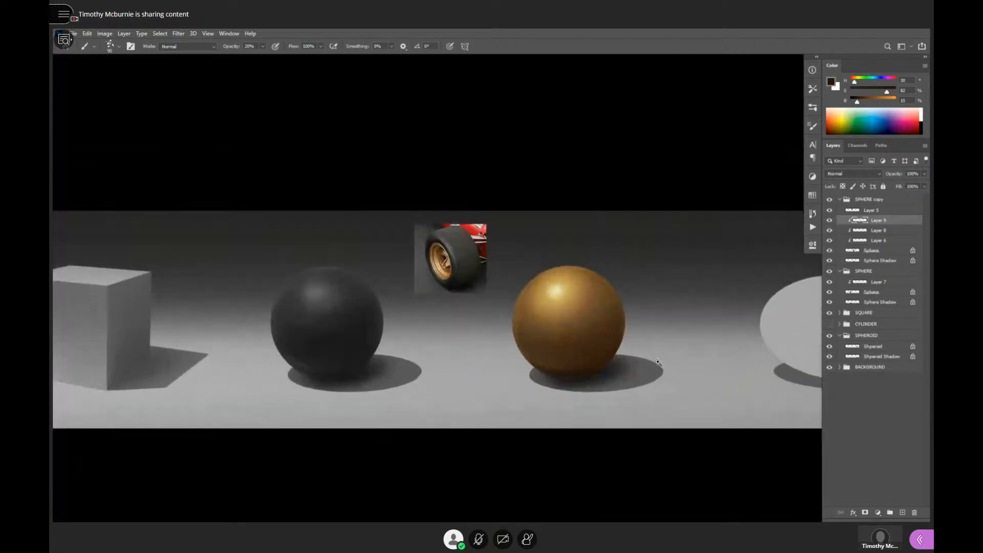
pyautogui.moveTo(659, 360); pyautogui.dragTo(687, 348)
pyautogui.click(602, 342)
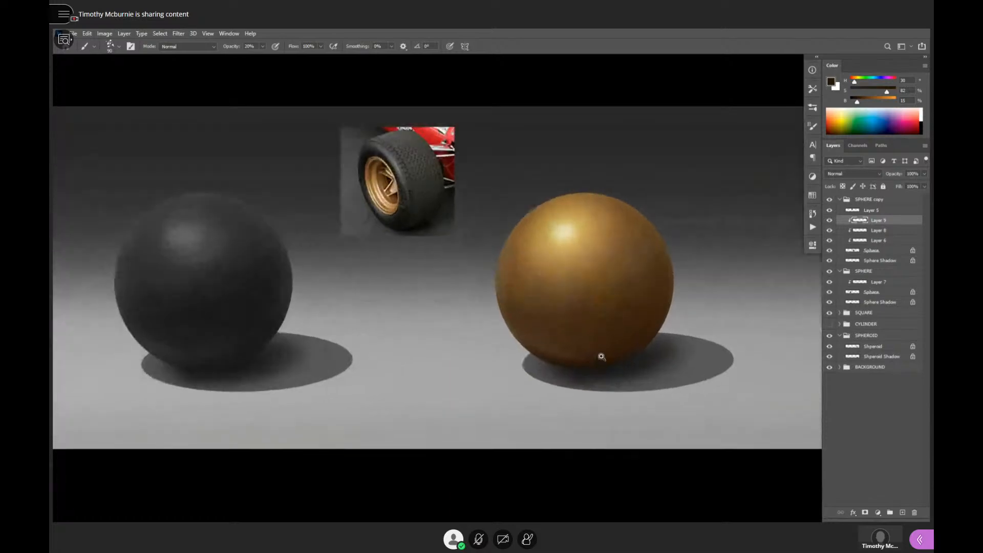
pyautogui.keyDown('alt'); pyautogui.click(537, 342); pyautogui.keyUp('alt')
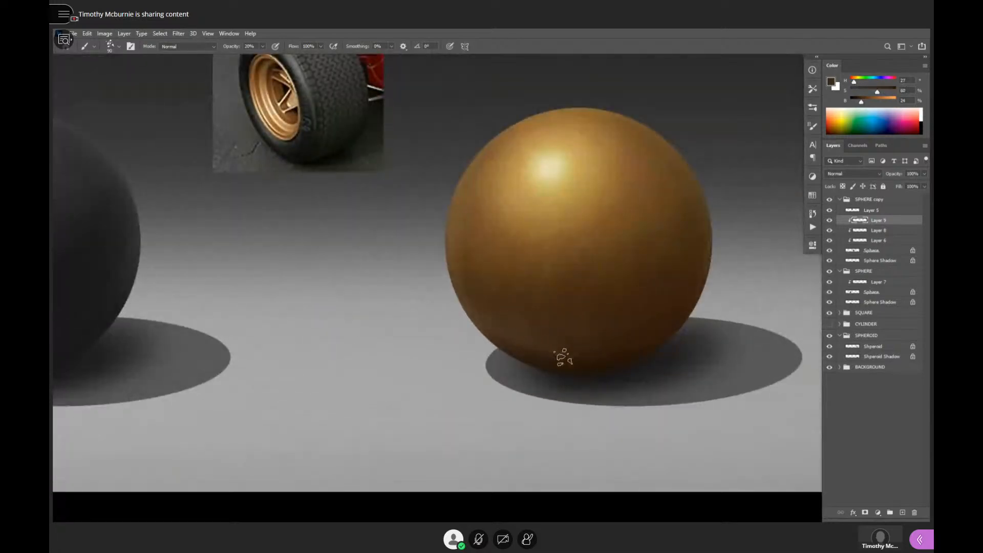
# - Compare the golden sphere with and without the Layer 9 texture, leaving the layer visible
pyautogui.keyDown('alt'); pyautogui.click(599, 352); pyautogui.keyUp('alt')
pyautogui.keyDown('alt'); pyautogui.click(605, 353); pyautogui.keyUp('alt')
pyautogui.keyDown('alt'); pyautogui.click(612, 352); pyautogui.keyUp('alt')
pyautogui.keyDown('alt'); pyautogui.click(636, 351); pyautogui.keyUp('alt')
pyautogui.keyDown('alt'); pyautogui.click(655, 354); pyautogui.keyUp('alt')
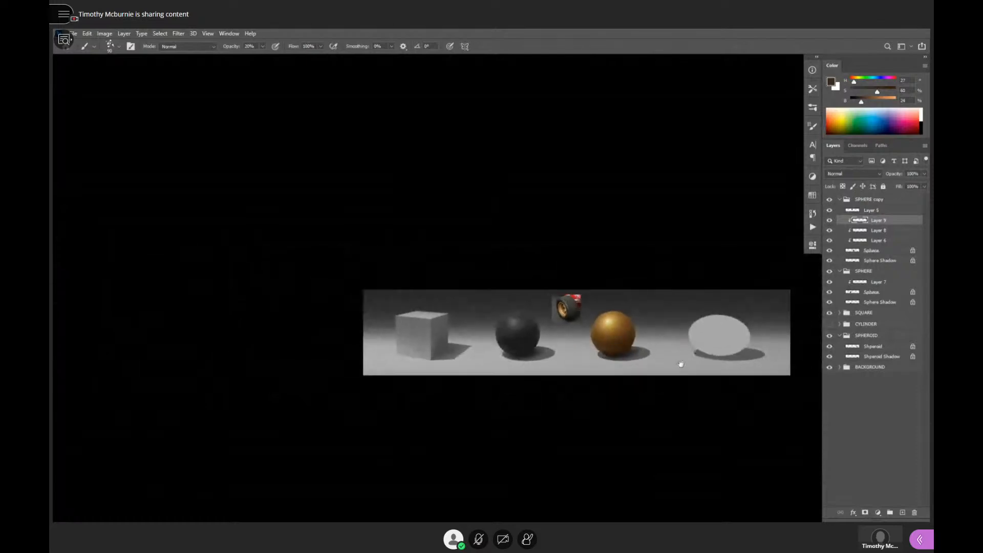
pyautogui.moveTo(682, 363); pyautogui.dragTo(688, 360)
pyautogui.keyDown('ctrl'); pyautogui.click(637, 341); pyautogui.keyUp('ctrl')
pyautogui.keyDown('ctrl'); pyautogui.click(636, 342); pyautogui.keyUp('ctrl')
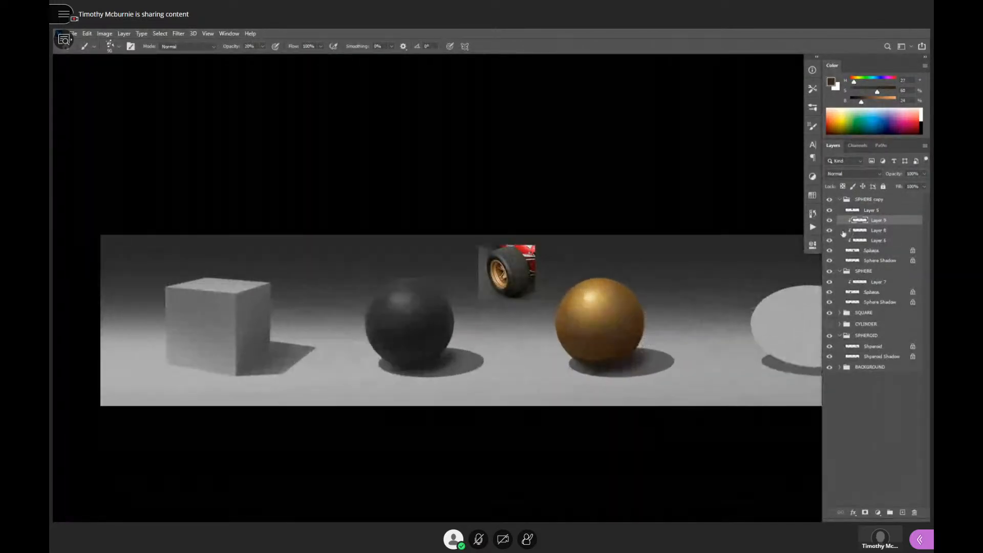
pyautogui.click(830, 221)
pyautogui.click(681, 336)
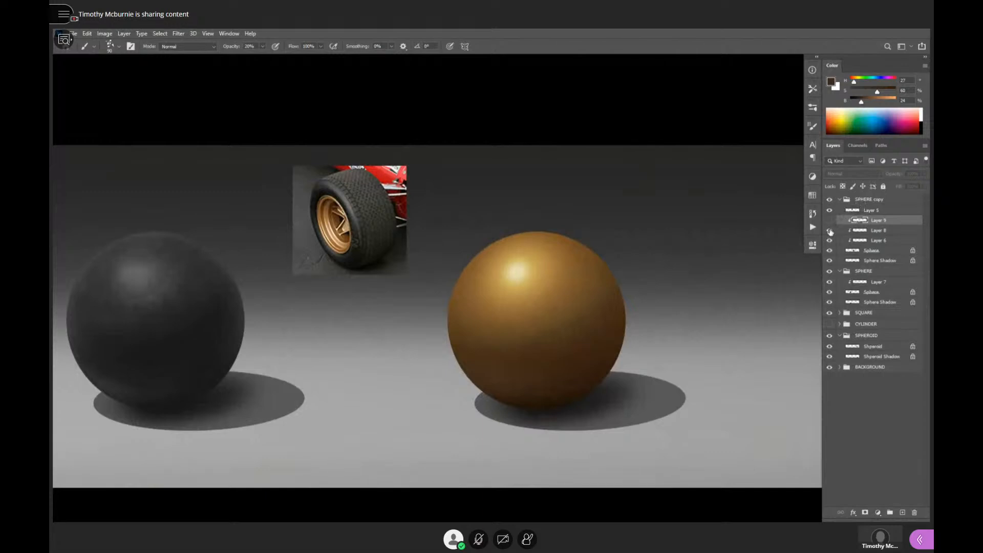
pyautogui.click(830, 221)
pyautogui.click(829, 221)
pyautogui.click(829, 221)
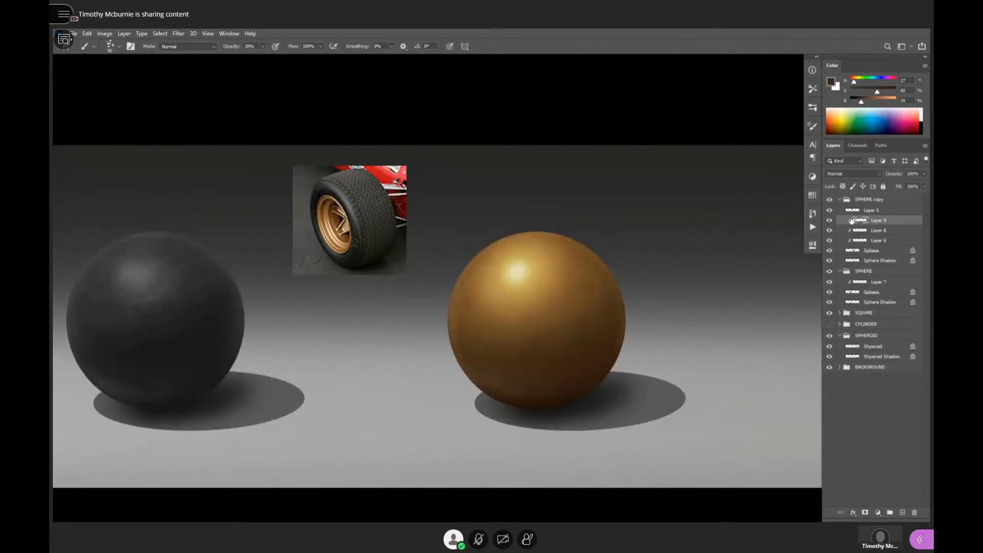
# - Erase excess Layer 9 texture from the golden sphere's lower shaded side and return to the speckled brush
pyautogui.press('e')
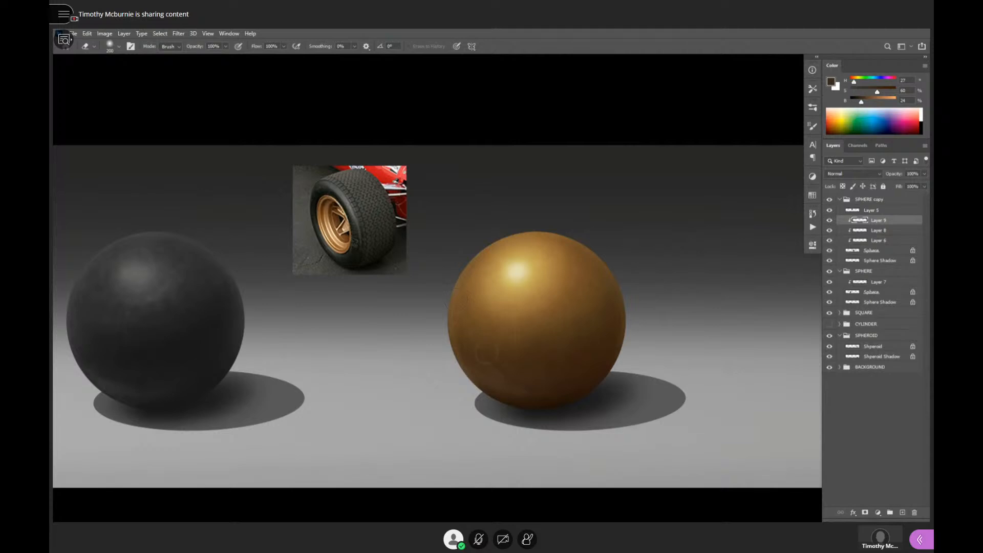
pyautogui.moveTo(525, 362)
pyautogui.mouseDown()
pyautogui.moveTo(478, 366)
pyautogui.moveTo(529, 395)
pyautogui.moveTo(490, 374)
pyautogui.moveTo(508, 376)
pyautogui.moveTo(513, 390)
pyautogui.moveTo(574, 399)
pyautogui.mouseUp()
pyautogui.moveTo(603, 320); pyautogui.dragTo(667, 341)
pyautogui.keyDown('alt'); pyautogui.click(614, 330); pyautogui.keyUp('alt')
pyautogui.keyDown('alt'); pyautogui.click(625, 334); pyautogui.keyUp('alt')
pyautogui.keyDown('ctrl'); pyautogui.click(639, 336); pyautogui.keyUp('ctrl')
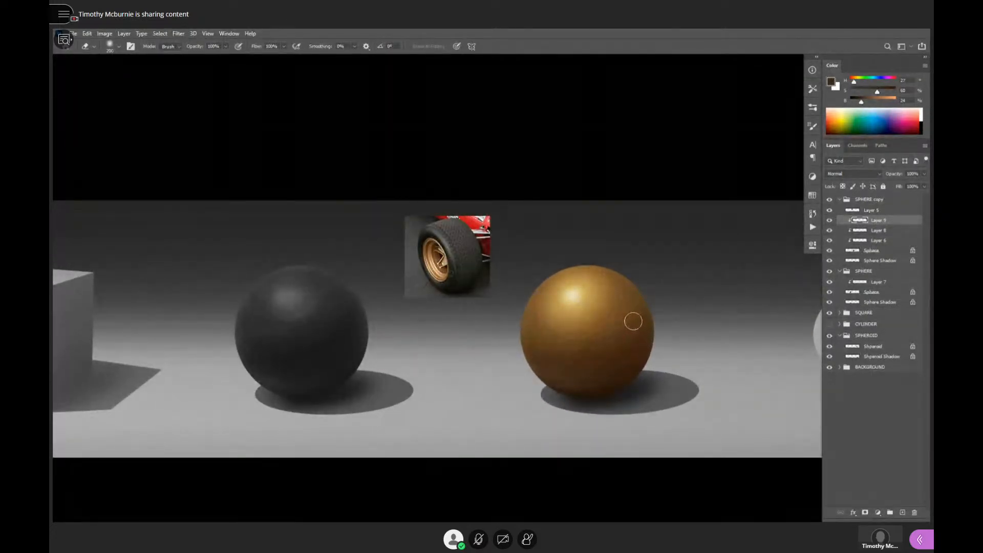
pyautogui.keyDown('ctrl'); pyautogui.click(588, 305); pyautogui.keyUp('ctrl')
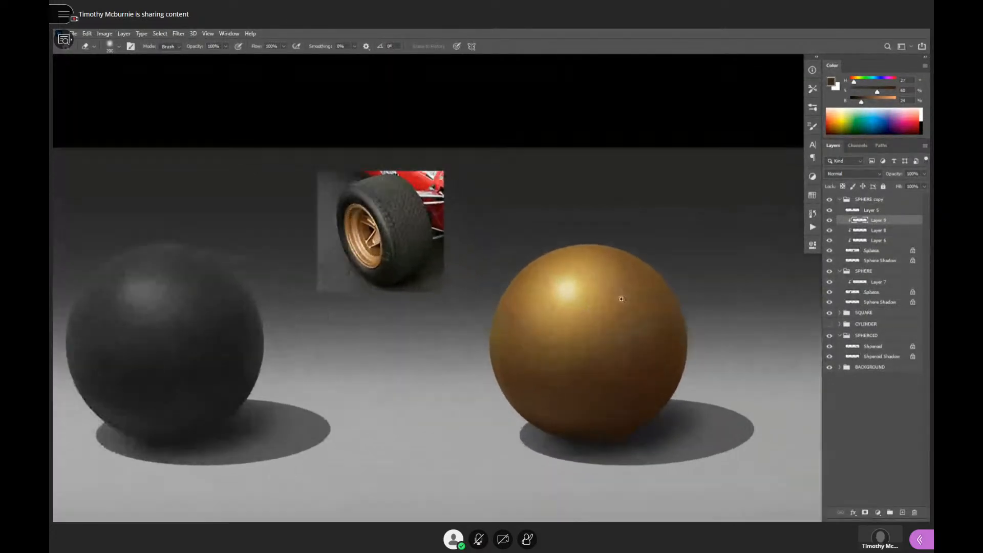
pyautogui.press('b')
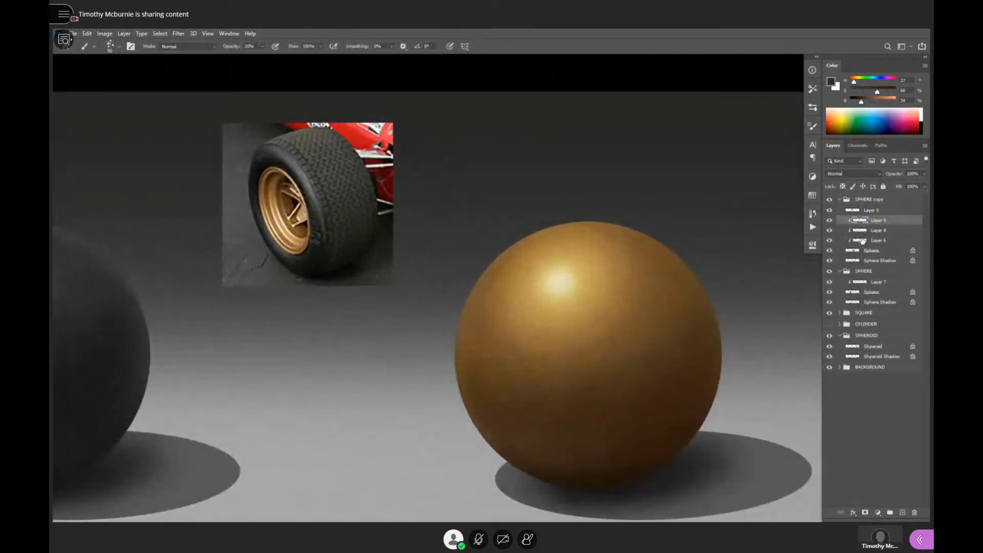
# - Compare the golden sphere with and without its clipped Layer 6, leaving the layer visible
pyautogui.click(830, 241)
pyautogui.moveTo(630, 347); pyautogui.dragTo(739, 315)
pyautogui.click(829, 240)
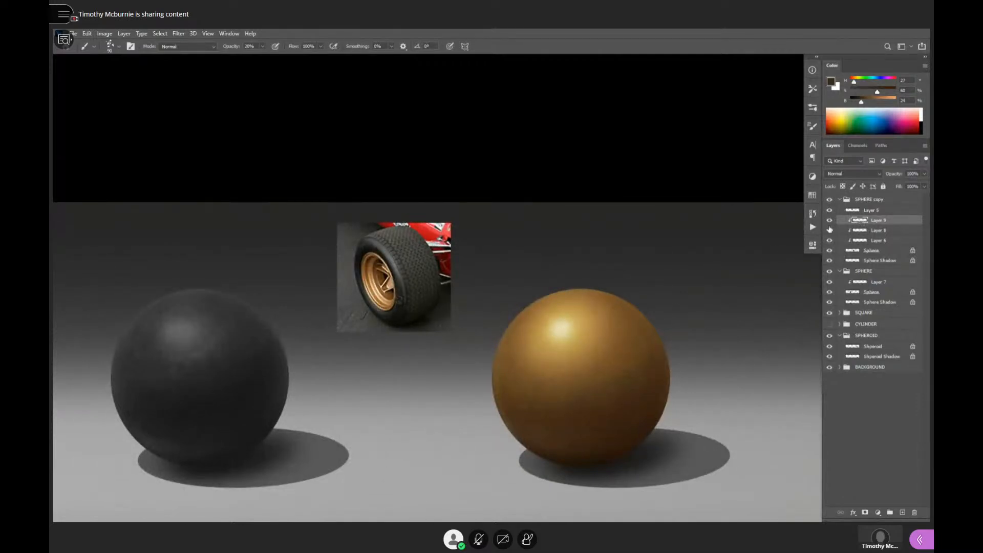
# - Soften the golden sphere's highlight by brushing golds sampled from around it over its edges at 20% opacity
pyautogui.scroll(3, 569, 339)
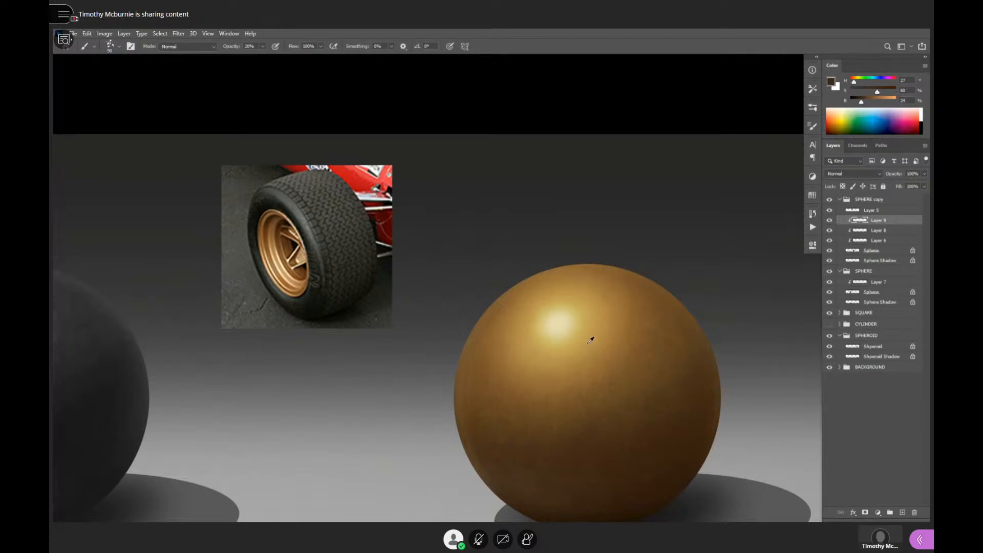
pyautogui.keyDown('alt'); pyautogui.click(589, 340); pyautogui.keyUp('alt')
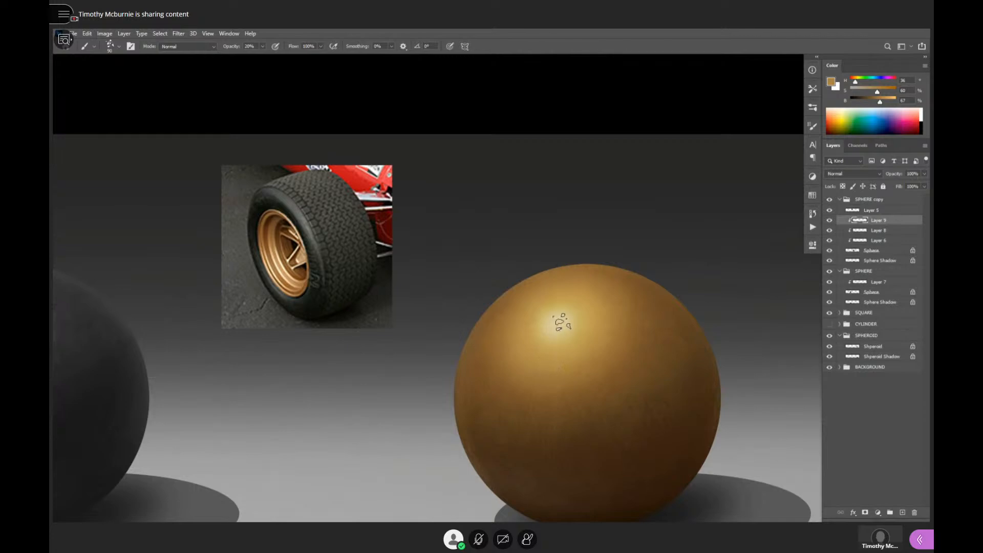
pyautogui.keyDown('alt'); pyautogui.click(565, 338); pyautogui.keyUp('alt')
pyautogui.keyDown('alt'); pyautogui.click(546, 381); pyautogui.keyUp('alt')
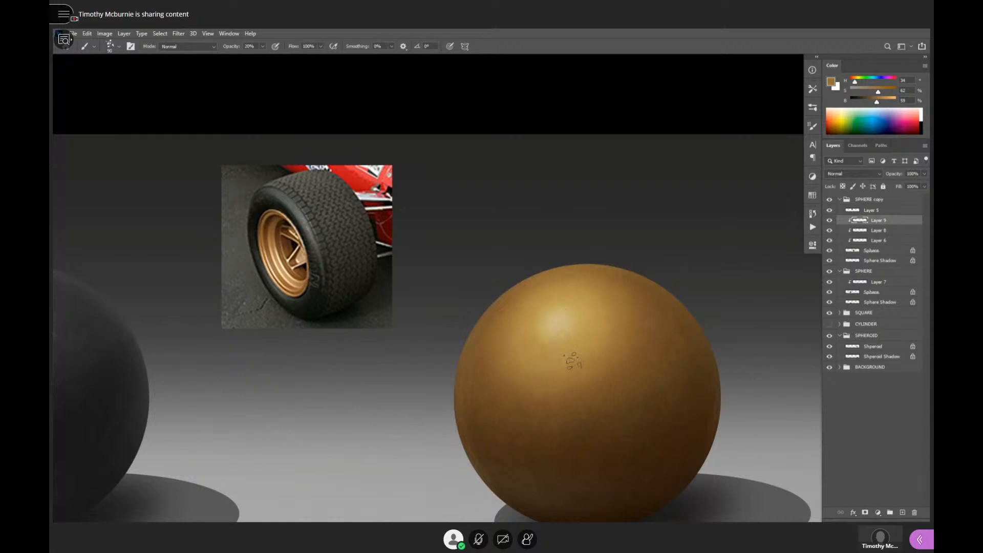
# - Hide Layer 9 and Layer 8 to show the golden sphere without its added texture
pyautogui.scroll(-10, 571, 360)
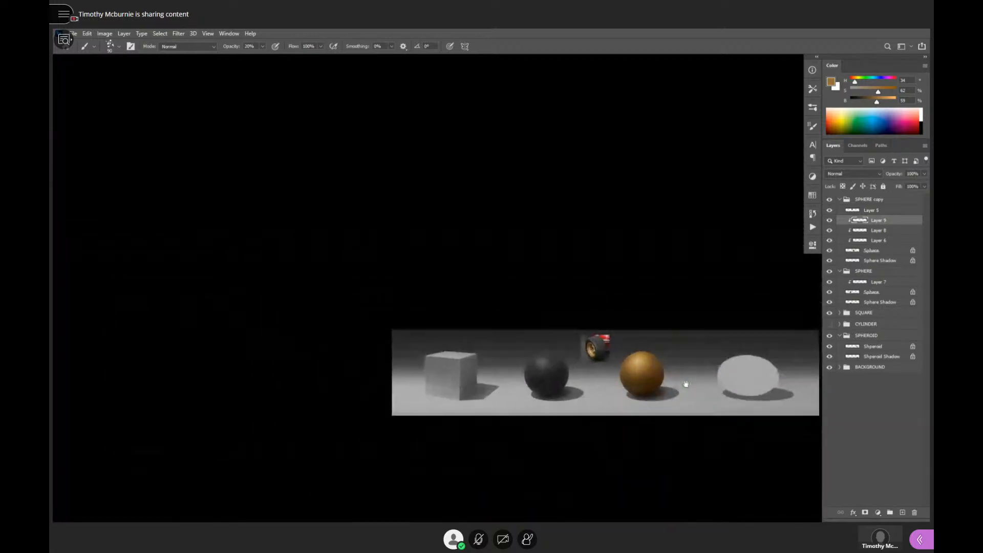
pyautogui.moveTo(686, 384); pyautogui.dragTo(631, 403)
pyautogui.moveTo(566, 410); pyautogui.dragTo(672, 422)
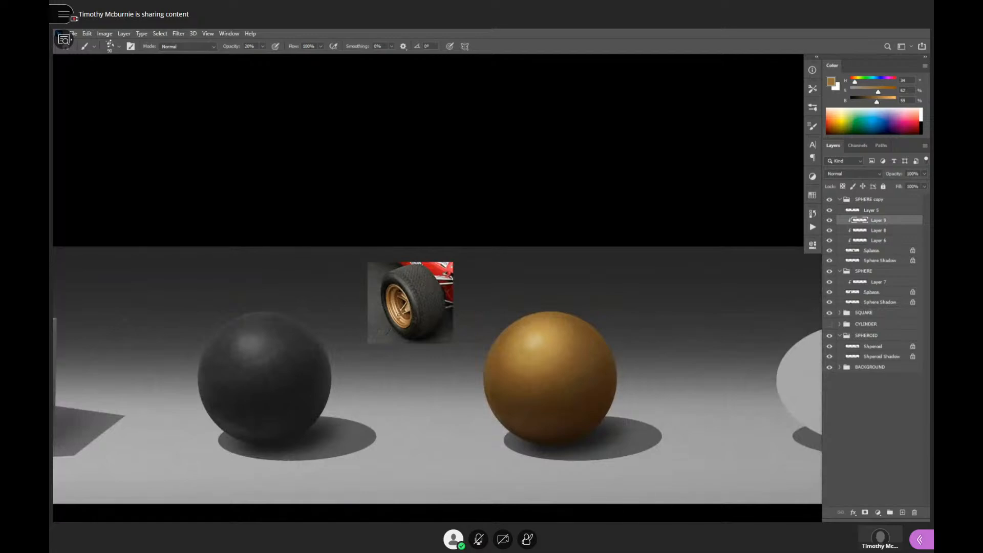
pyautogui.moveTo(830, 221); pyautogui.dragTo(829, 231)
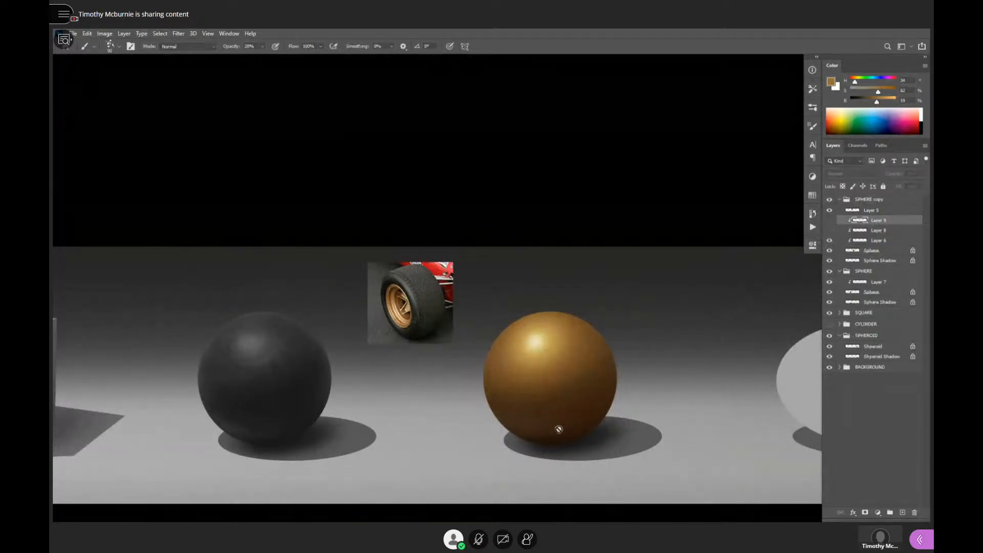
# - Examine the smooth golden sphere against the black rubber sphere, the cube and the wheel reference photo
pyautogui.keyDown('alt'); pyautogui.click(620, 397); pyautogui.keyUp('alt')
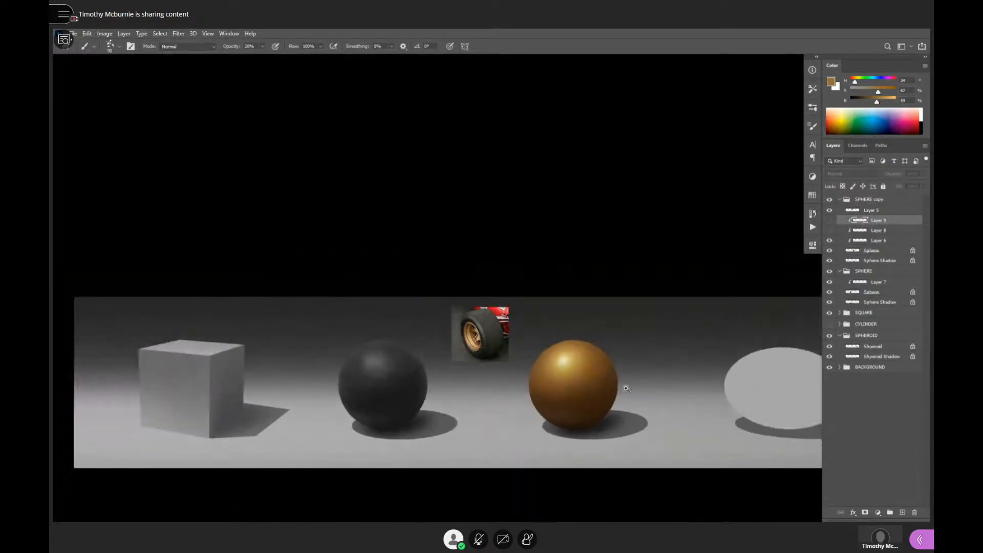
pyautogui.click(629, 408)
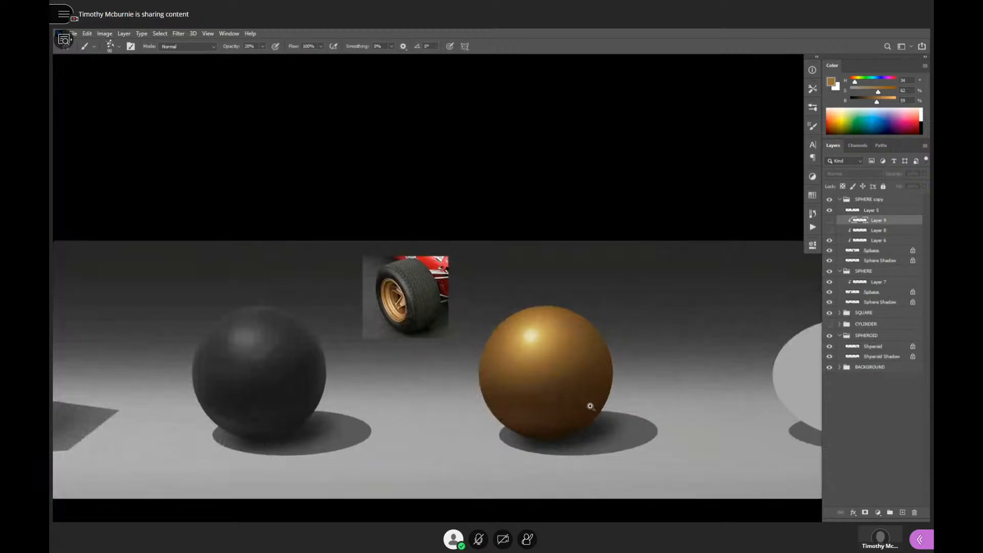
pyautogui.keyDown('ctrl'); pyautogui.click(590, 406); pyautogui.keyUp('ctrl')
pyautogui.moveTo(588, 405); pyautogui.dragTo(634, 399)
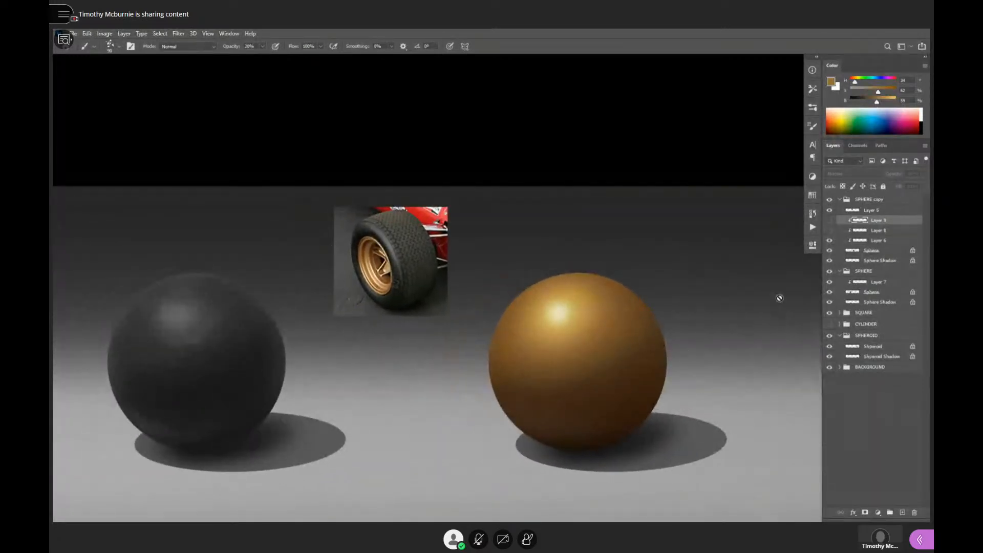
pyautogui.moveTo(660, 384); pyautogui.dragTo(677, 412)
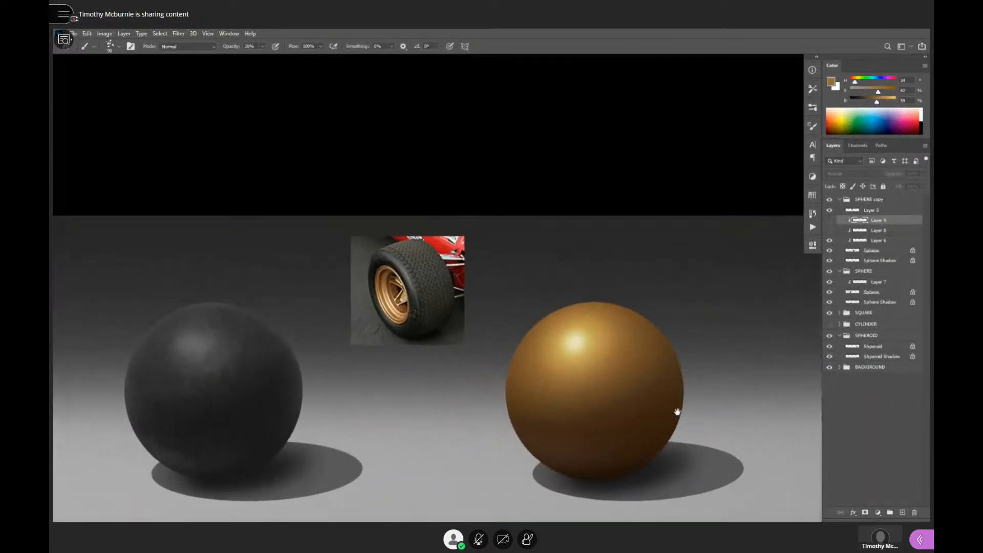
pyautogui.moveTo(375, 402); pyautogui.dragTo(608, 369)
pyautogui.keyDown('alt'); pyautogui.click(595, 359); pyautogui.keyUp('alt')
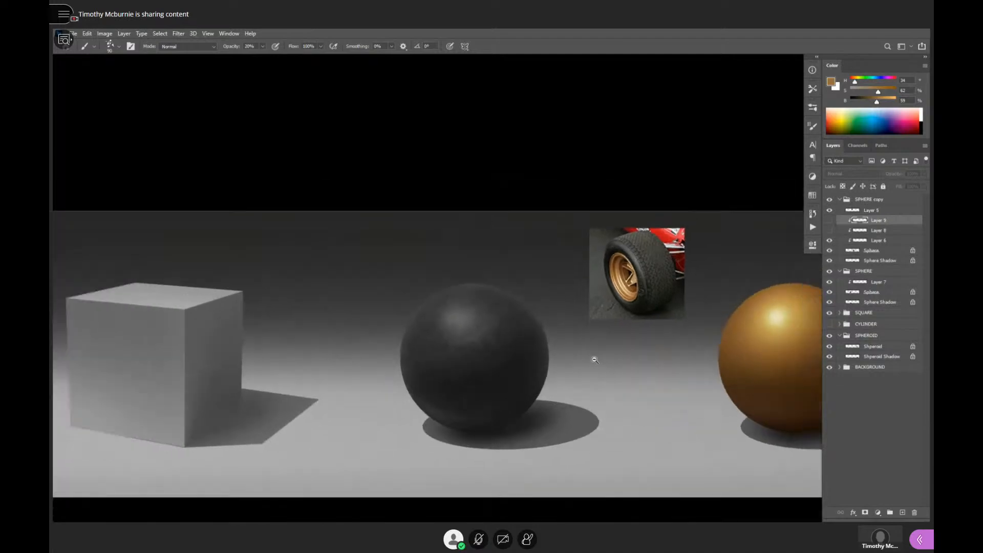
pyautogui.keyDown('alt'); pyautogui.click(595, 360); pyautogui.keyUp('alt')
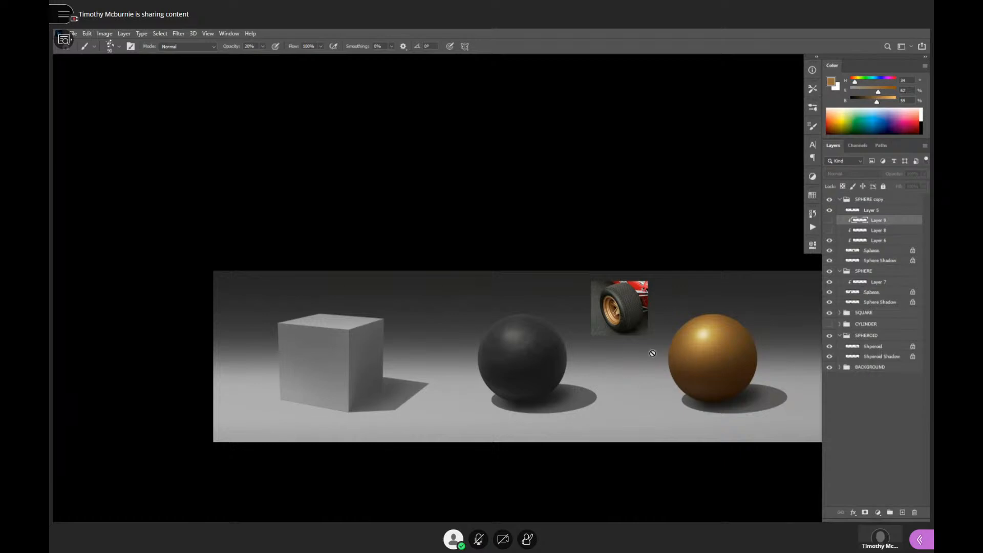
pyautogui.keyDown('ctrl'); pyautogui.click(601, 370); pyautogui.keyUp('ctrl')
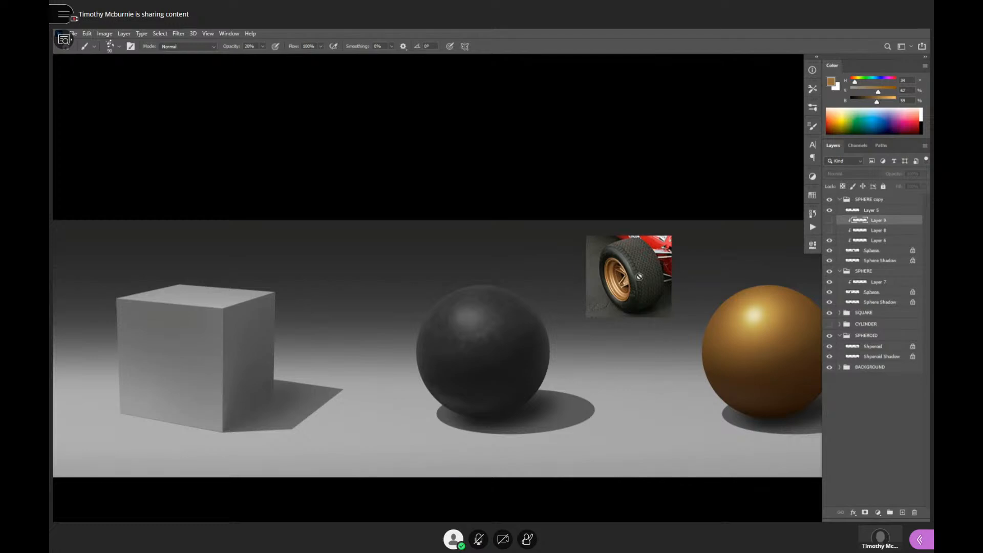
pyautogui.moveTo(667, 361)
pyautogui.mouseDown()
pyautogui.moveTo(586, 374)
pyautogui.moveTo(507, 402)
pyautogui.mouseUp()
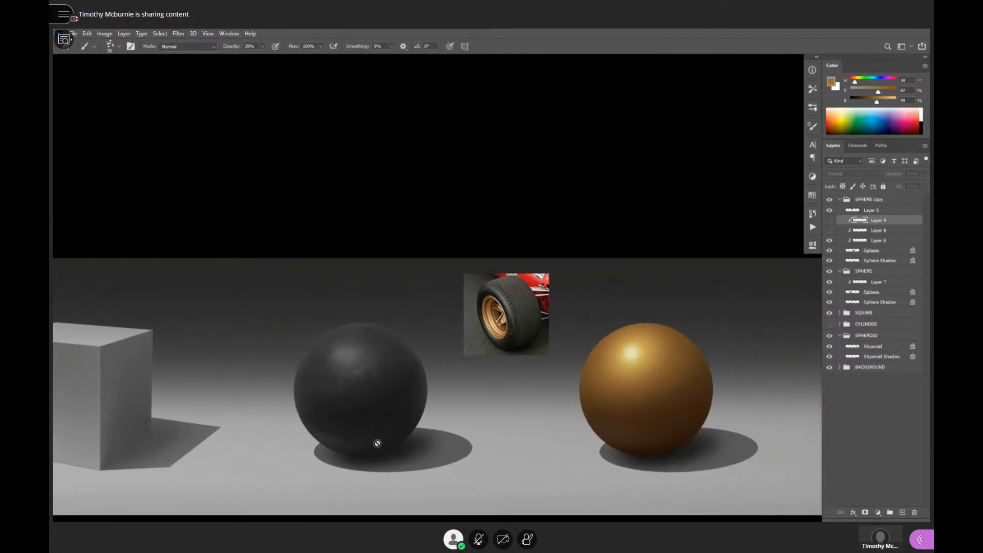
# - Show Layer 8 again to bring its texture back onto the golden sphere
pyautogui.moveTo(646, 392); pyautogui.dragTo(659, 386)
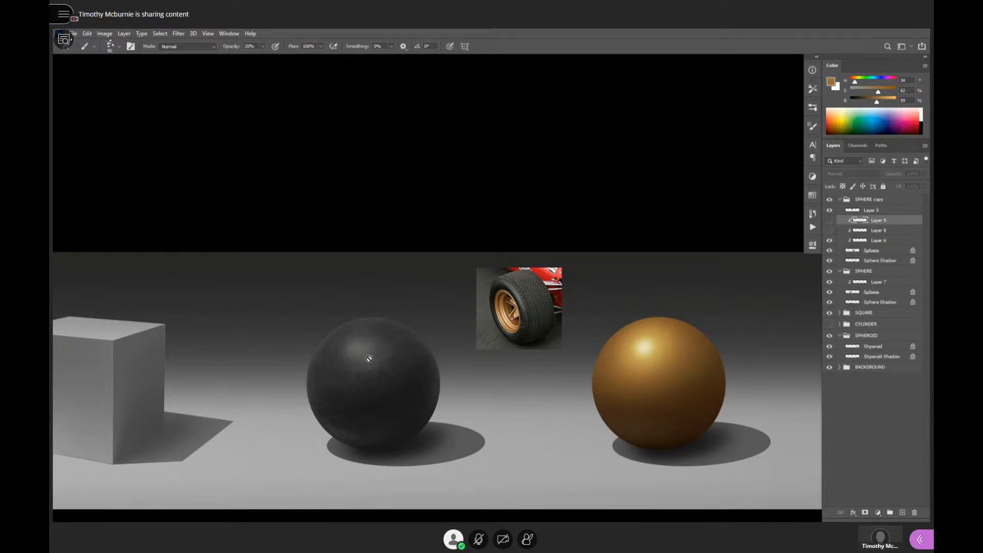
pyautogui.moveTo(720, 390); pyautogui.dragTo(654, 401)
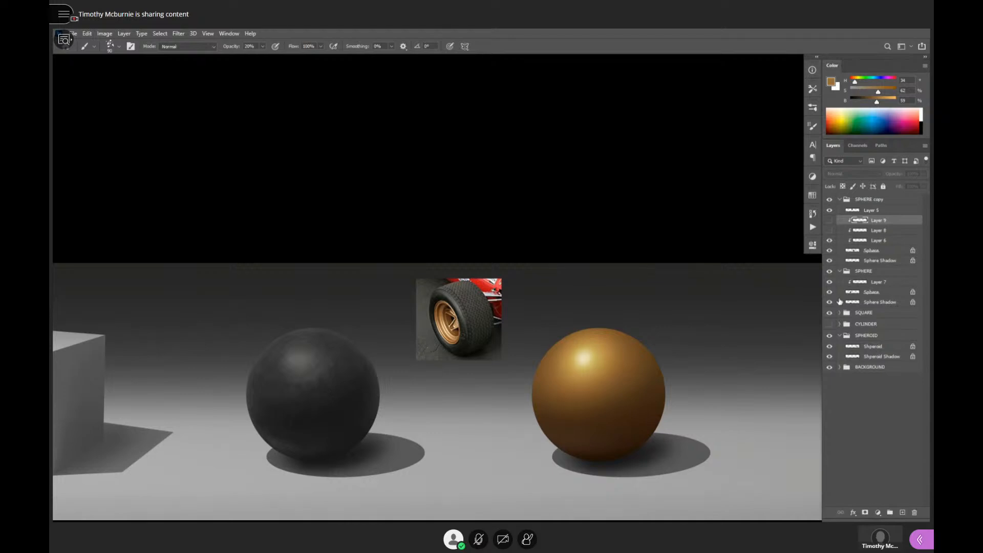
pyautogui.scroll(1, 609, 383)
pyautogui.click(829, 230)
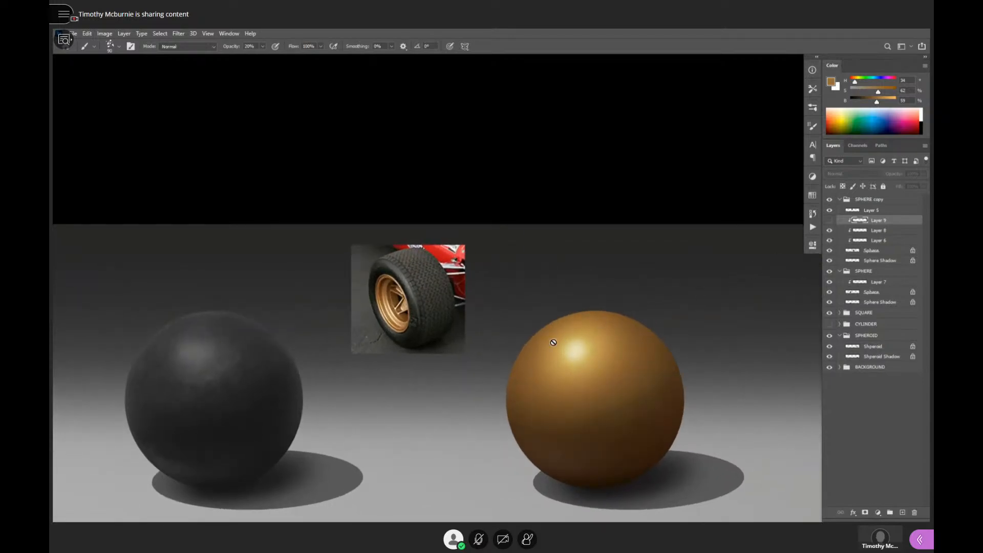
# - Examine the shading of the golden sphere, the grey cube's faces and the black rubber sphere up close
pyautogui.moveTo(548, 388)
pyautogui.mouseDown()
pyautogui.moveTo(592, 355)
pyautogui.moveTo(588, 348)
pyautogui.moveTo(600, 355)
pyautogui.moveTo(432, 388)
pyautogui.moveTo(549, 379)
pyautogui.mouseUp()
pyautogui.keyDown('alt'); pyautogui.click(609, 358); pyautogui.keyUp('alt')
pyautogui.keyDown('alt'); pyautogui.click(610, 363); pyautogui.keyUp('alt')
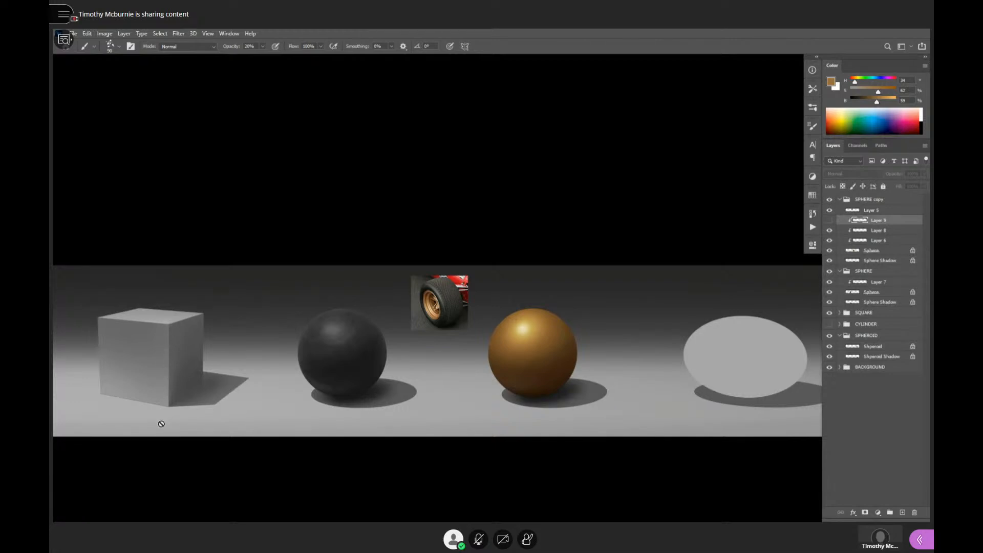
pyautogui.keyDown('ctrl'); pyautogui.click(174, 340); pyautogui.keyUp('ctrl')
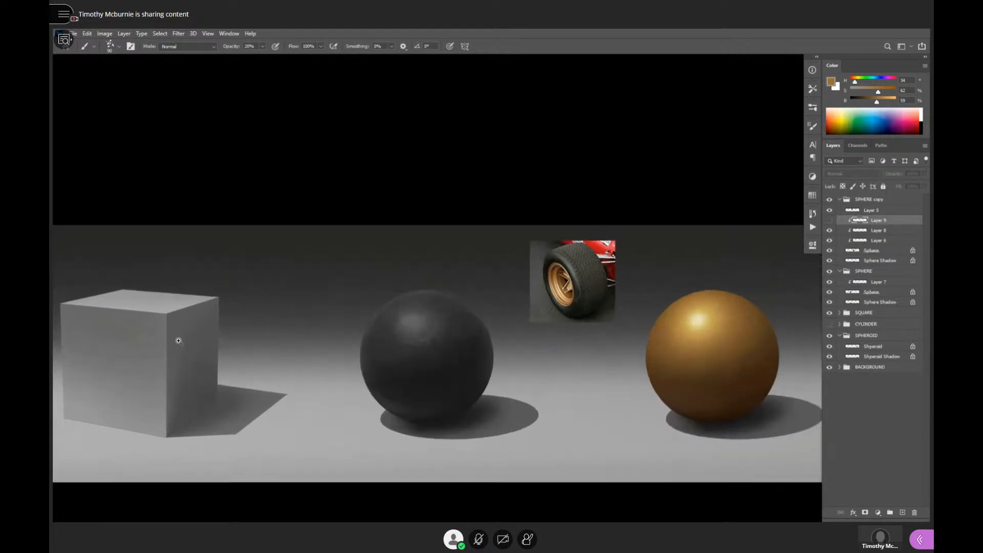
pyautogui.keyDown('ctrl'); pyautogui.click(180, 363); pyautogui.keyUp('ctrl')
pyautogui.moveTo(214, 375); pyautogui.dragTo(401, 394)
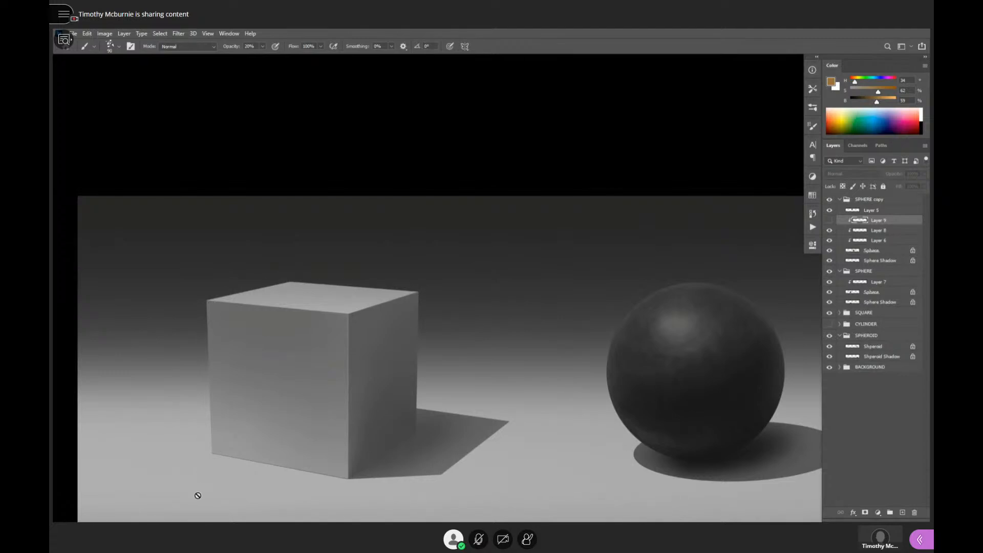
pyautogui.moveTo(486, 433); pyautogui.dragTo(439, 453)
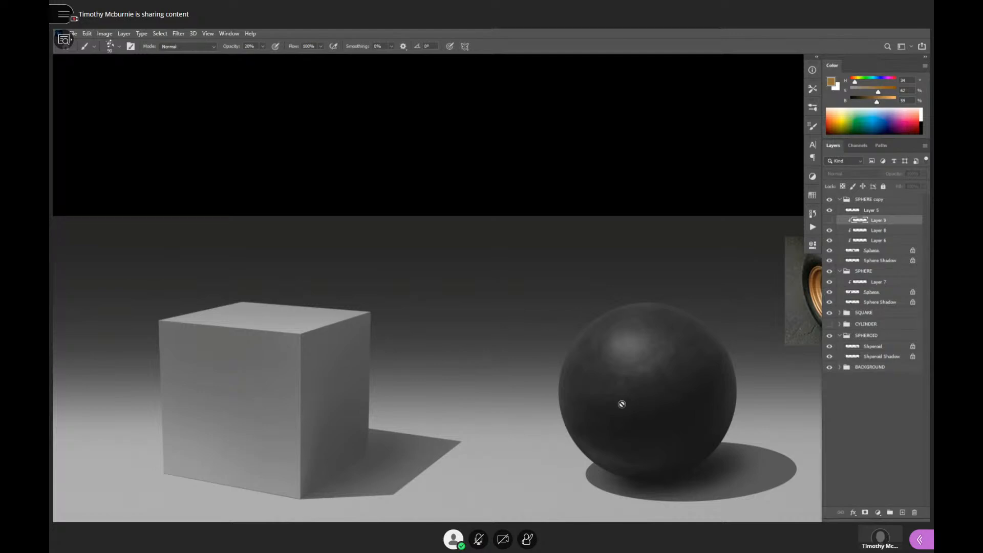
# - Unmute the microphone in the class session and mute it again
pyautogui.click(478, 540)
pyautogui.click(480, 541)
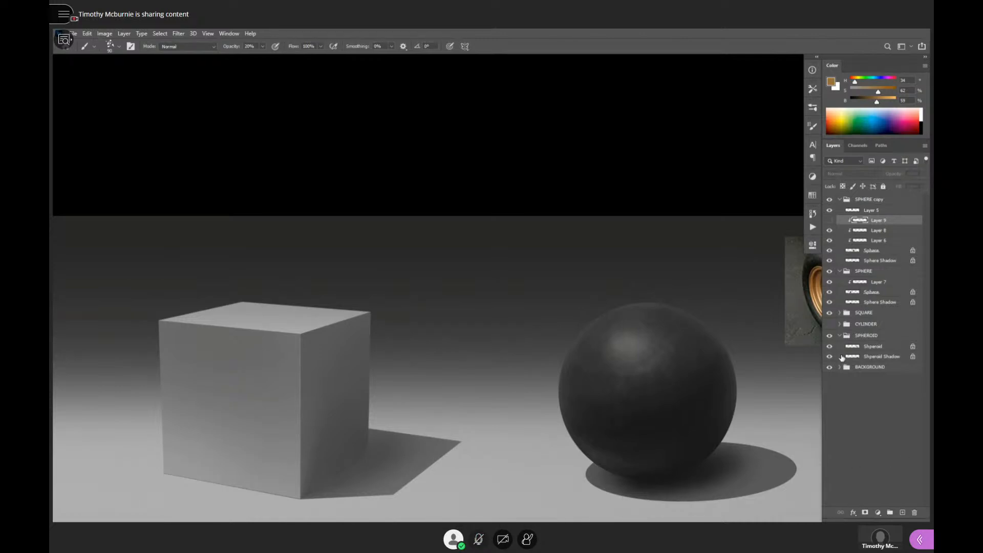
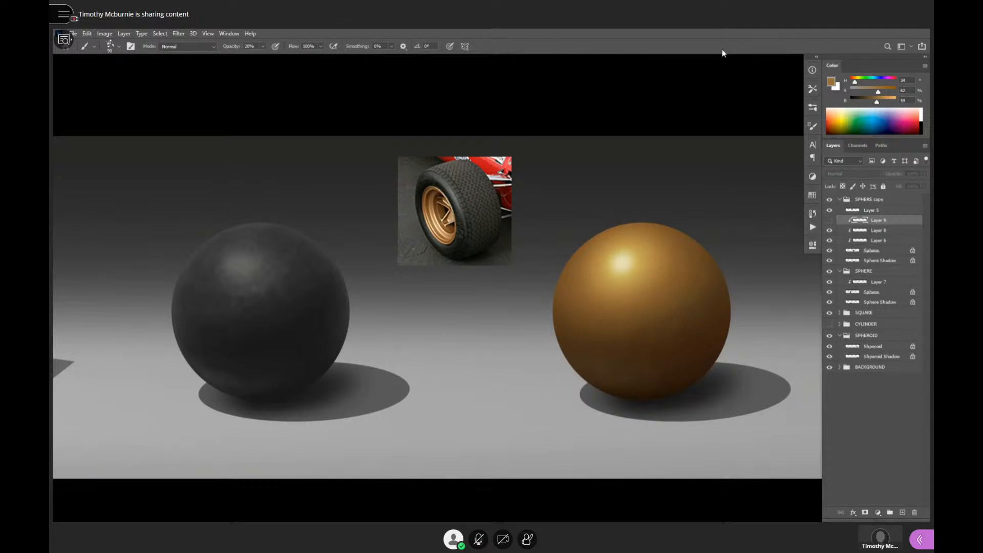
# - Collapse the SPHERE copy layer group and bring the grey cube into close view
pyautogui.click(839, 199)
pyautogui.scroll(-3, 698, 305)
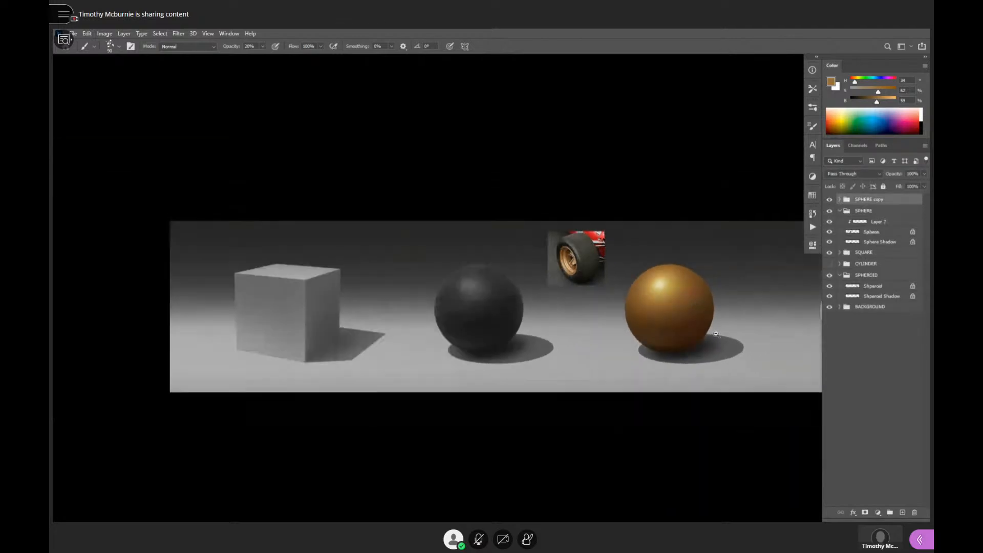
pyautogui.moveTo(716, 334); pyautogui.dragTo(730, 295)
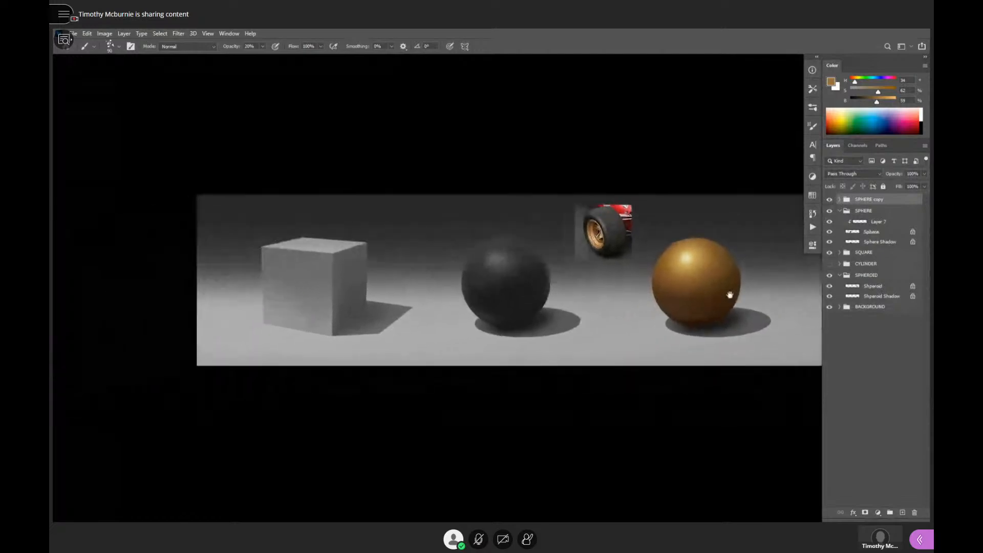
pyautogui.moveTo(348, 294); pyautogui.dragTo(608, 308)
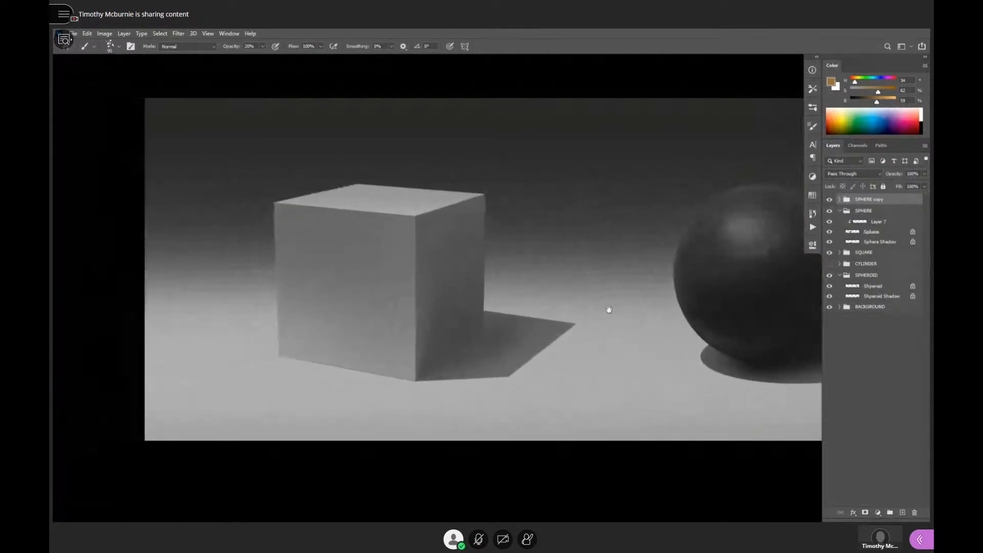
# - Expand the SQUARE layer group and select its Square right layer
pyautogui.click(840, 254)
pyautogui.click(840, 253)
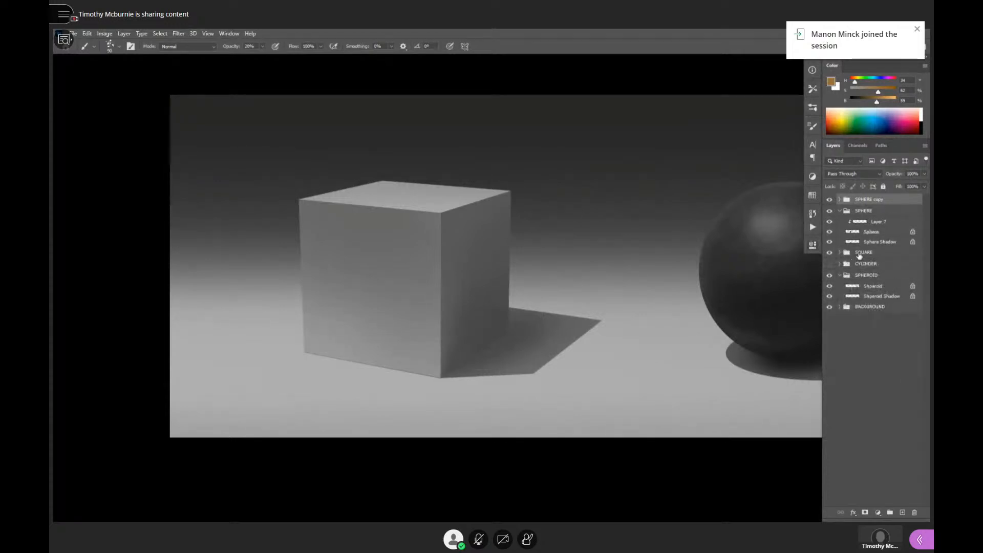
pyautogui.click(841, 253)
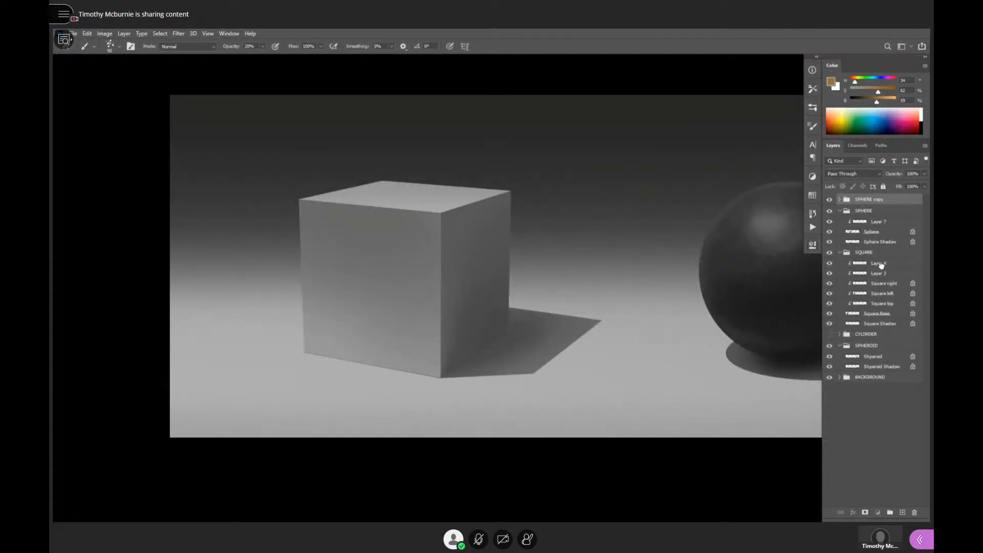
pyautogui.click(881, 264)
pyautogui.click(882, 285)
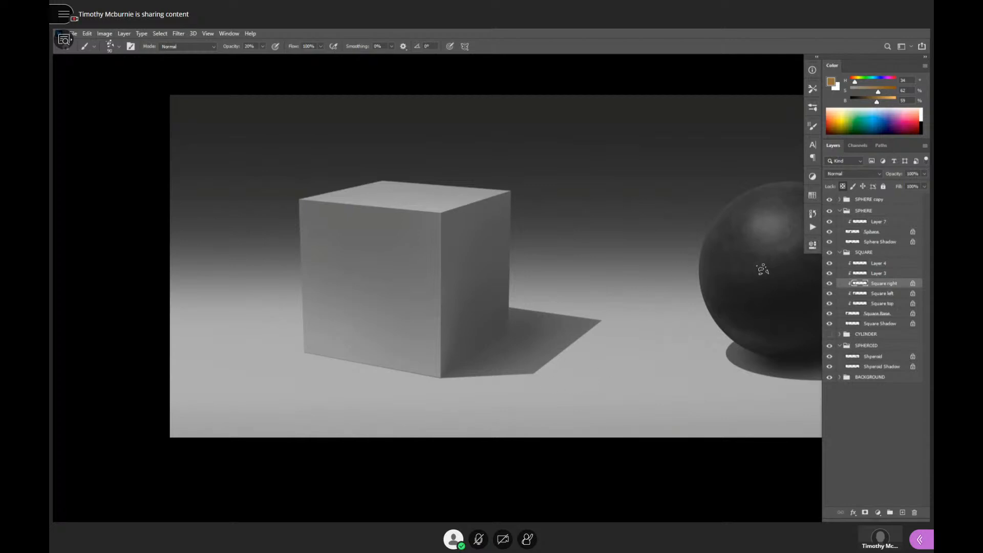
# - Load a round brush preset with 100% opacity in place of the speckled texture brush
pyautogui.hotkey('shift', 'b')
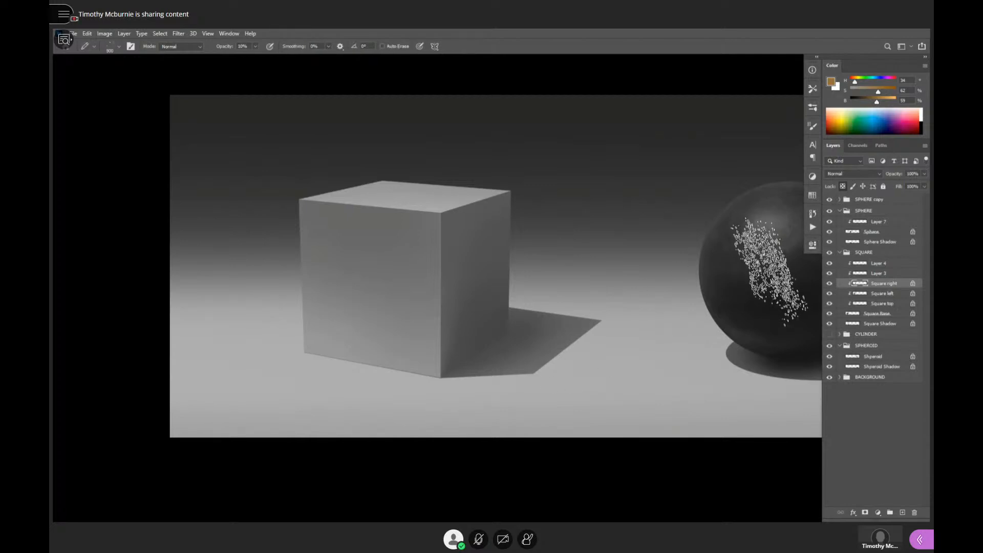
pyautogui.press('b')
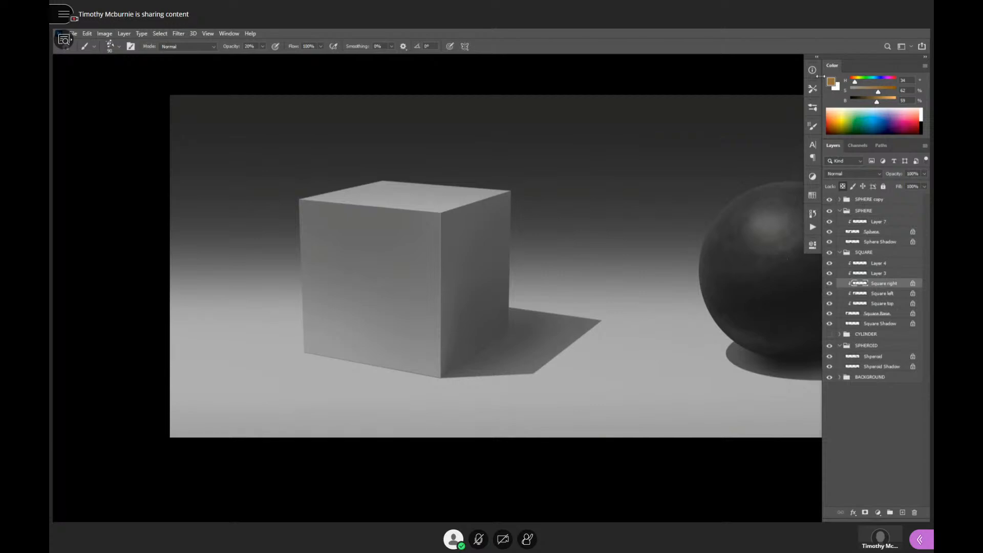
pyautogui.click(813, 91)
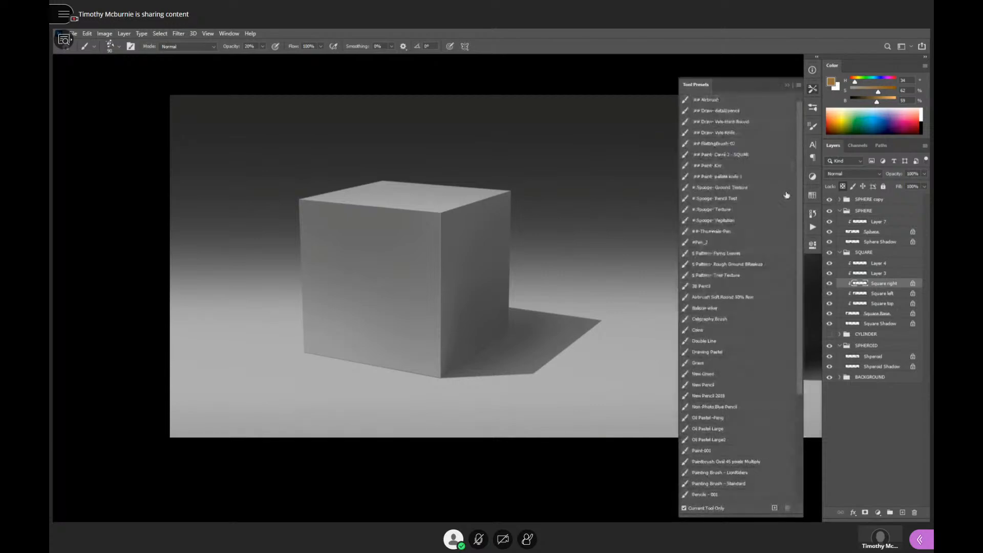
pyautogui.click(728, 168)
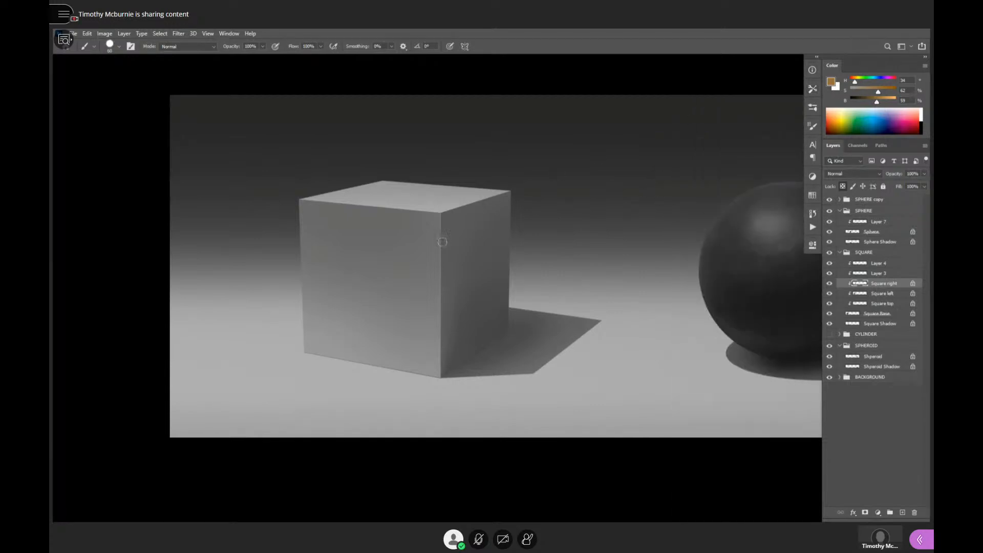
# - Sample a dark grey of 20% brightness from the black sphere and fill the cube's Square right layer with it
pyautogui.keyDown('alt'); pyautogui.click(795, 301); pyautogui.keyUp('alt')
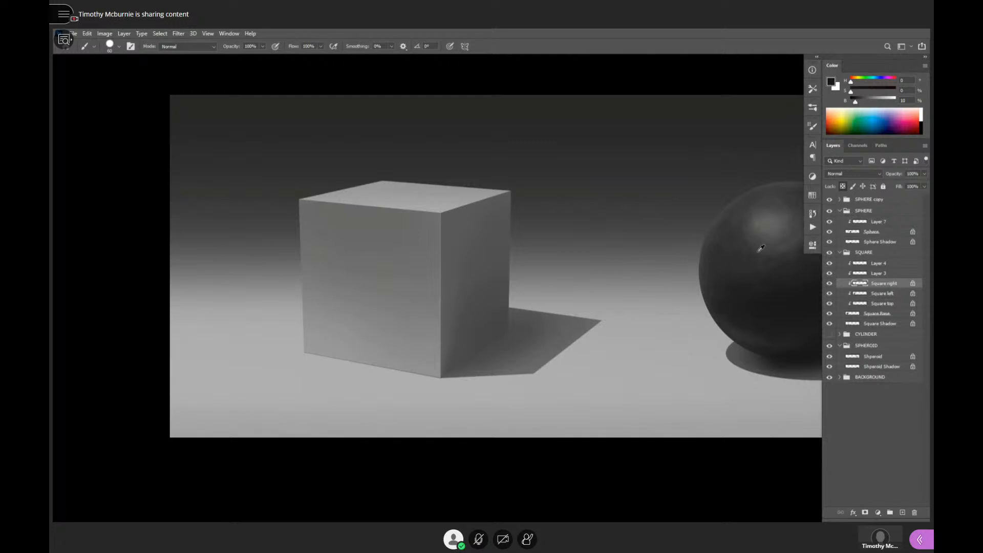
pyautogui.keyDown('alt'); pyautogui.click(741, 254); pyautogui.keyUp('alt')
pyautogui.moveTo(757, 265); pyautogui.dragTo(632, 281)
pyautogui.keyDown('alt'); pyautogui.click(689, 219); pyautogui.keyUp('alt')
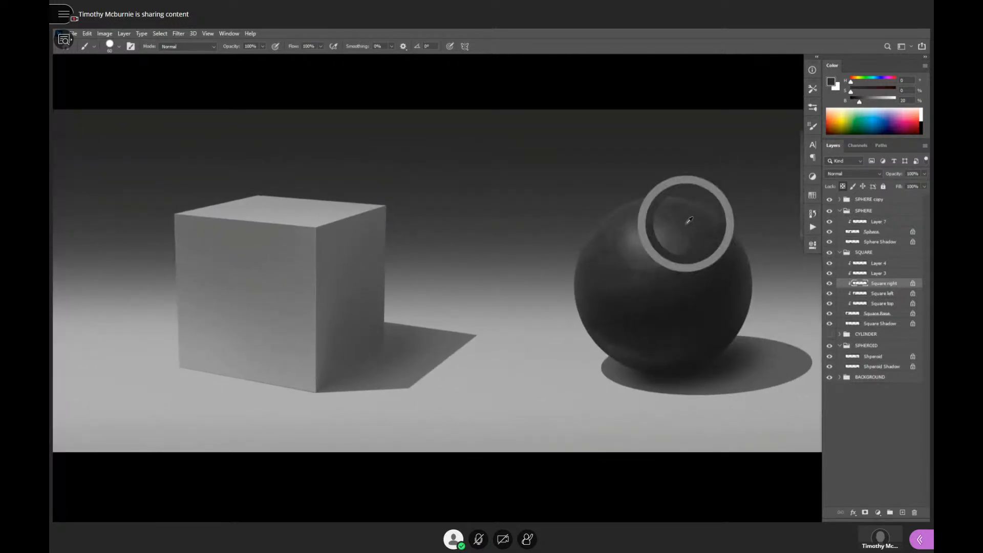
pyautogui.moveTo(687, 224); pyautogui.dragTo(695, 221)
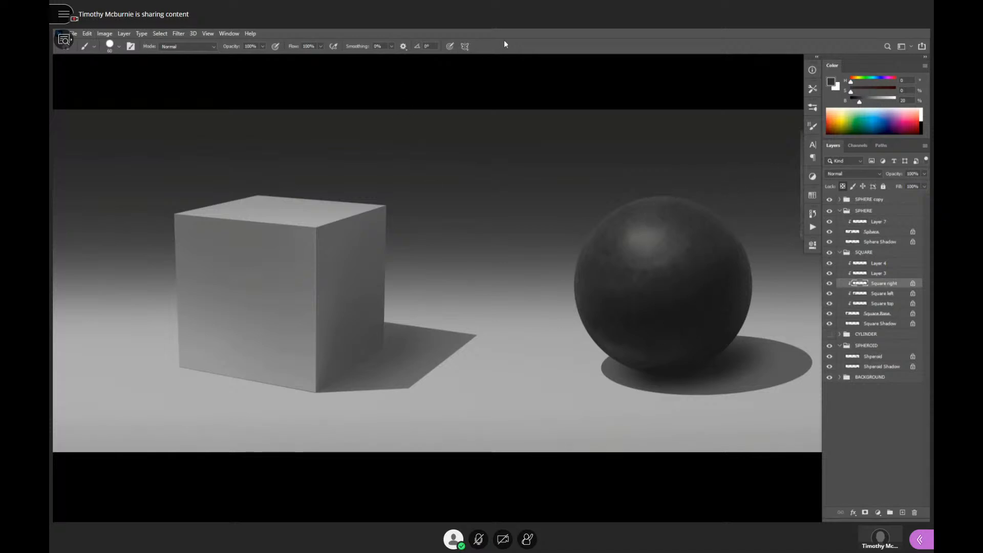
pyautogui.moveTo(443, 279); pyautogui.dragTo(547, 257)
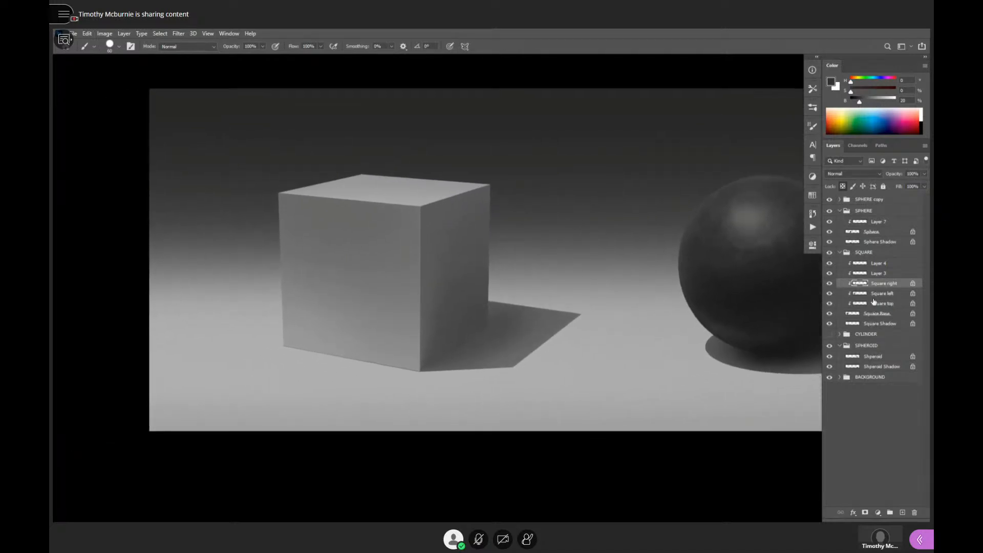
pyautogui.hotkey('alt', 'BackSpace')
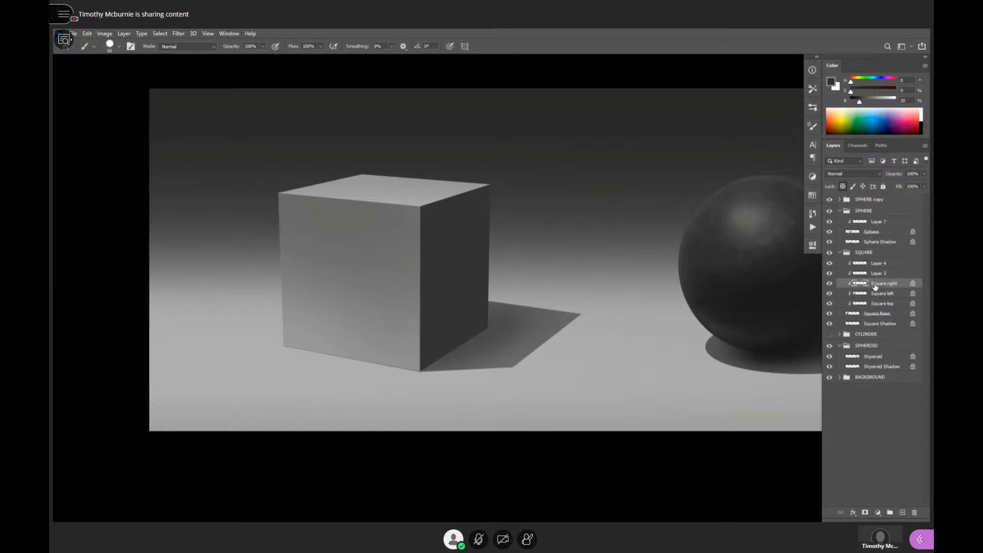
# - Try filling Layer 3 and Layer 4 of the SQUARE group with the sampled dark grey
pyautogui.click(881, 274)
pyautogui.hotkey('alt', 'BackSpace')
pyautogui.click(877, 264)
pyautogui.hotkey('alt', 'BackSpace')
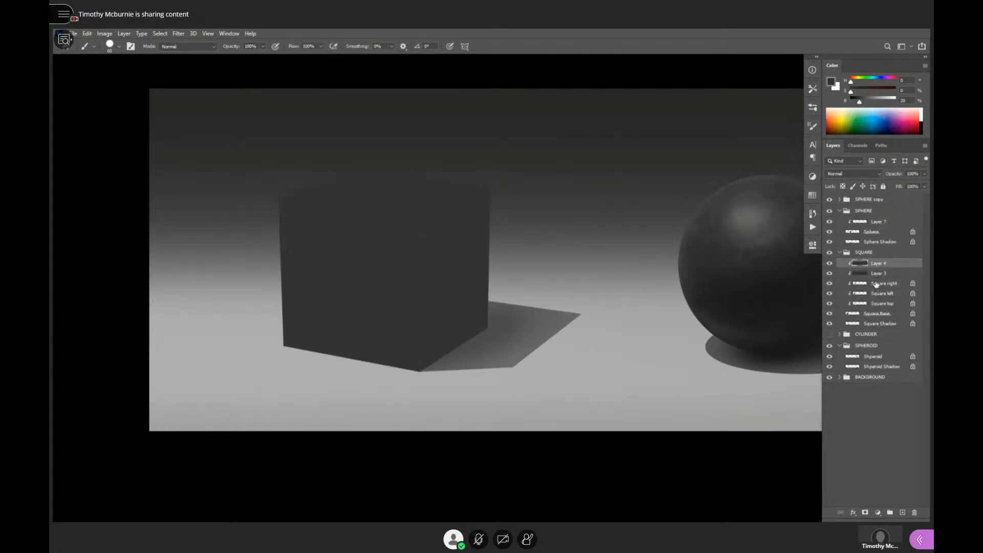
pyautogui.hotkey('ctrl', 'z')
pyautogui.hotkey('ctrl', 'z')
# - Delete Layer 3 and Layer 4 from the SQUARE group
pyautogui.click(882, 275)
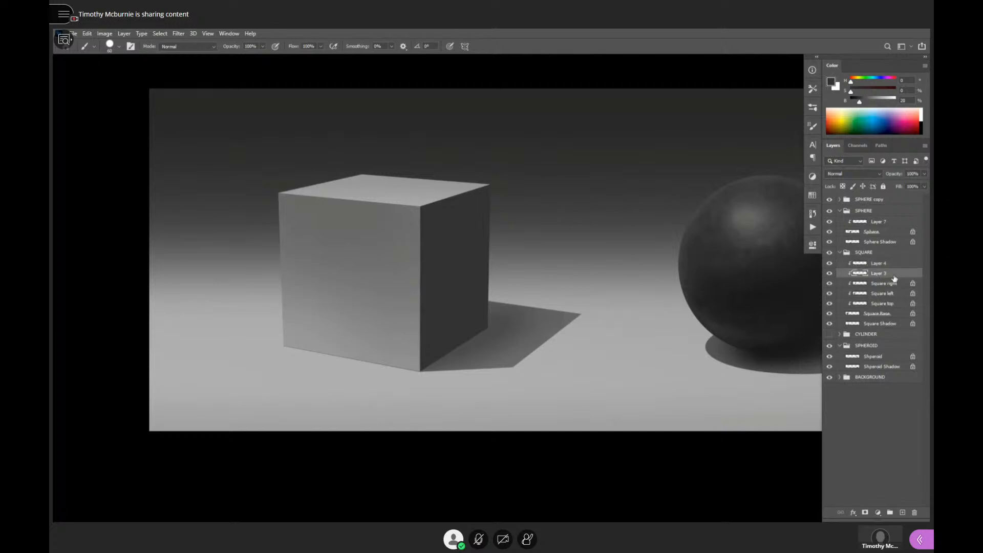
pyautogui.press('Delete')
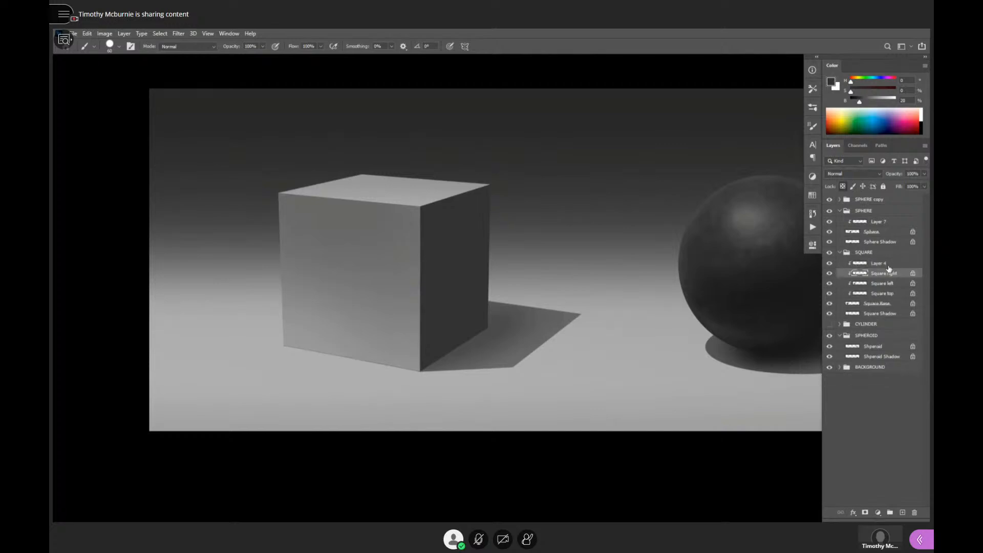
pyautogui.click(891, 264)
pyautogui.press('Delete')
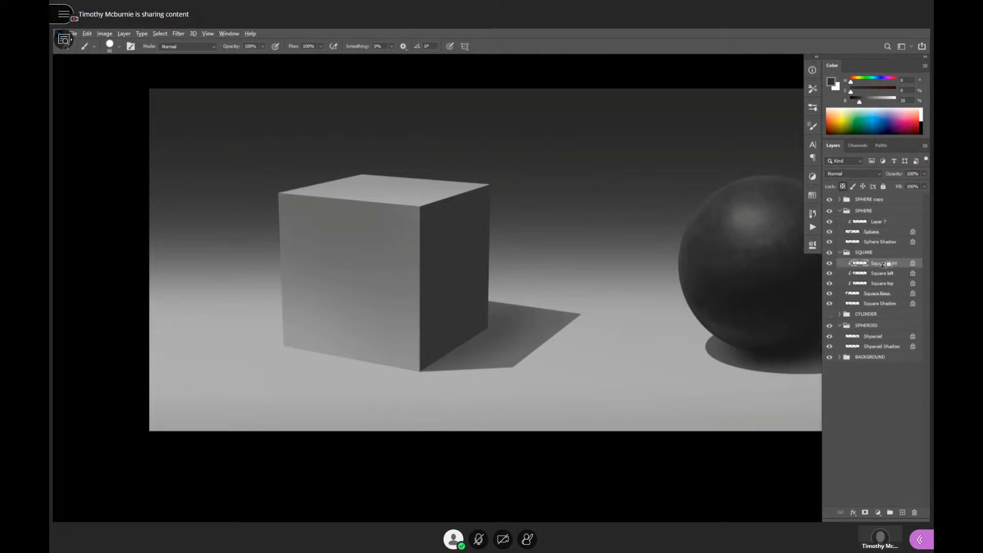
# - Fill the Square left and Square top layers with the dark grey of 20% brightness
pyautogui.click(882, 273)
pyautogui.hotkey('alt', 'BackSpace')
pyautogui.click(878, 283)
pyautogui.hotkey('alt', 'BackSpace')
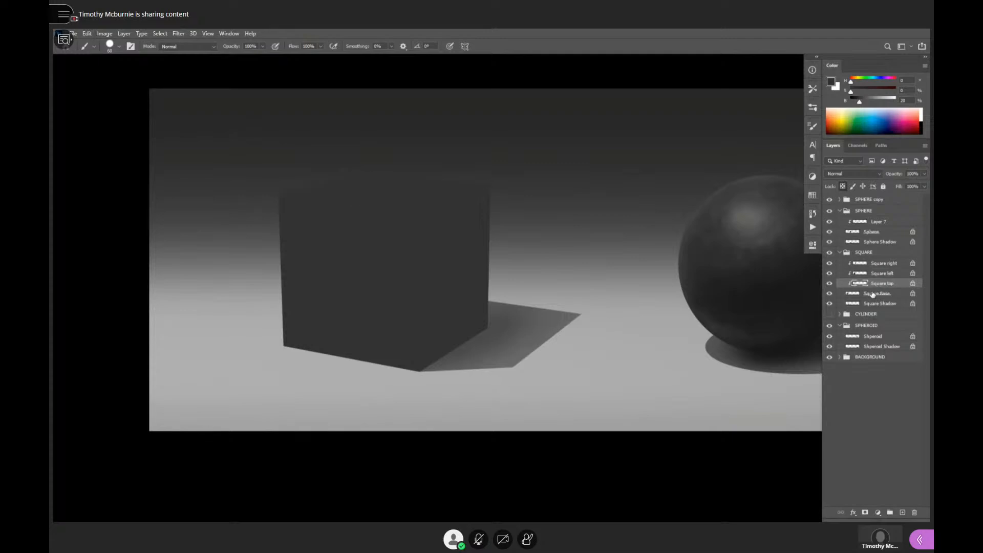
# - Refill the Square right layer with near-black of 9% brightness and the Square left layer with 15% brightness
pyautogui.click(864, 295)
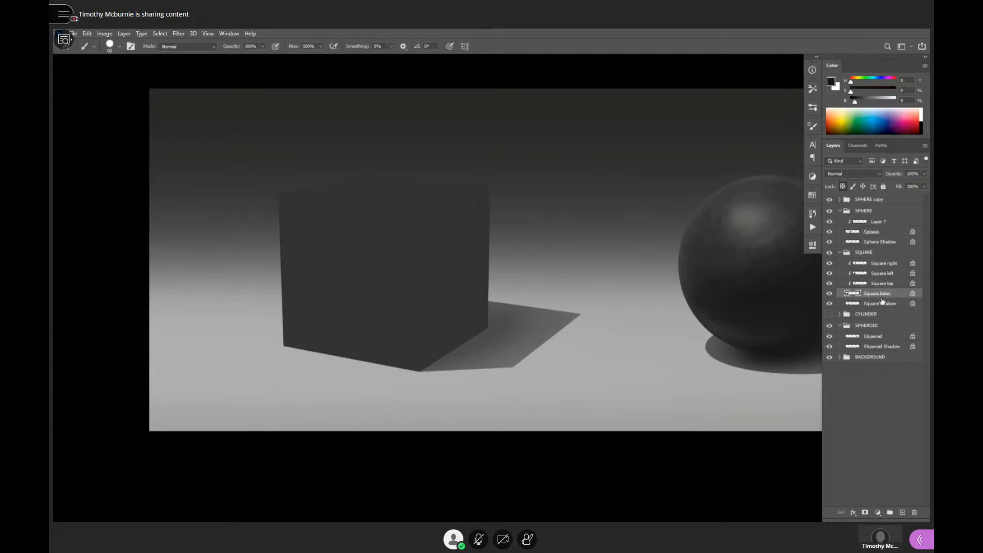
pyautogui.click(879, 265)
pyautogui.hotkey('alt', 'BackSpace')
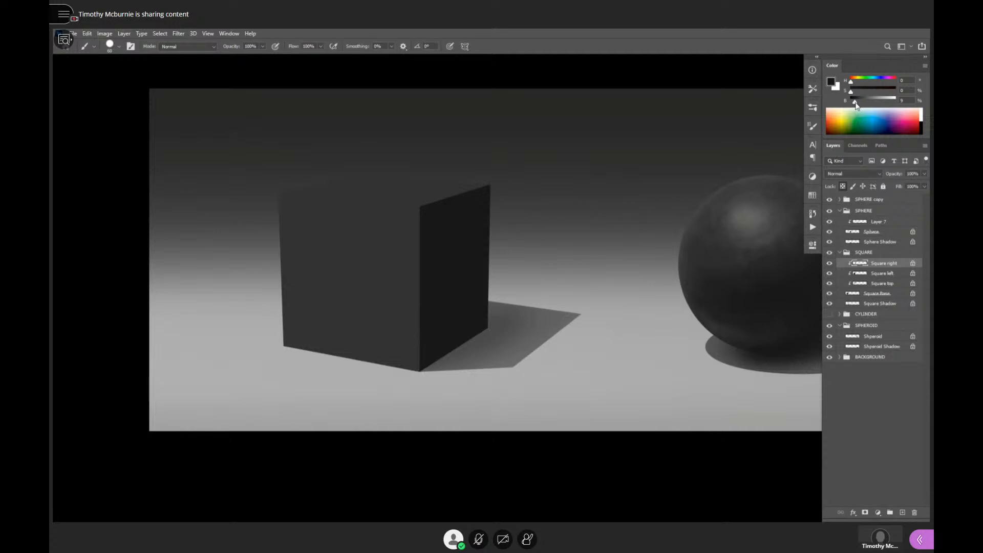
pyautogui.click(891, 274)
pyautogui.hotkey('alt', 'BackSpace')
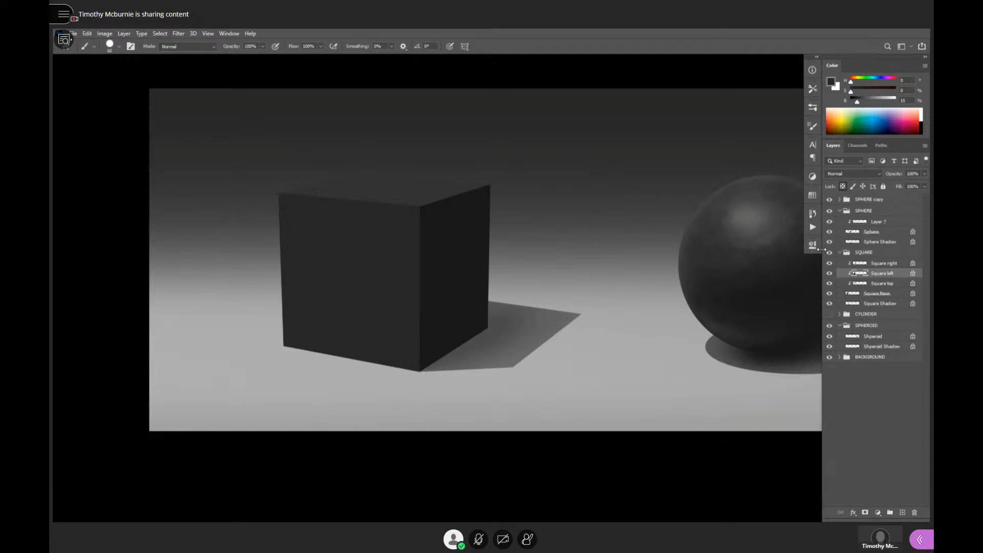
# - Sample the grey highlight of the black sphere as the paint colour and reduce the brush size for the cube
pyautogui.moveTo(735, 322); pyautogui.dragTo(680, 326)
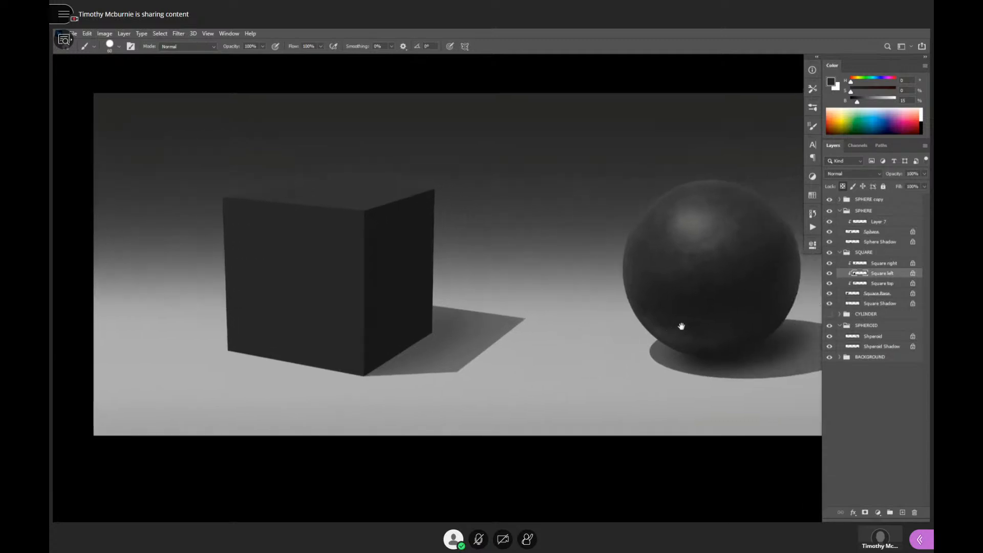
pyautogui.moveTo(756, 326); pyautogui.dragTo(744, 307)
pyautogui.moveTo(689, 223); pyautogui.dragTo(692, 220)
pyautogui.moveTo(527, 244); pyautogui.dragTo(702, 236)
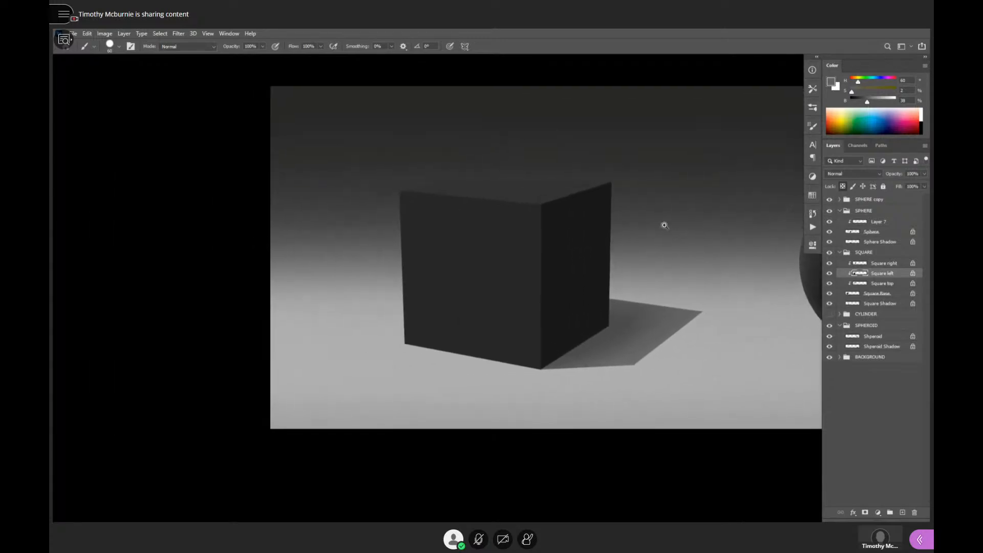
pyautogui.keyDown('ctrl'); pyautogui.click(643, 230); pyautogui.keyUp('ctrl')
pyautogui.moveTo(520, 244); pyautogui.dragTo(579, 270)
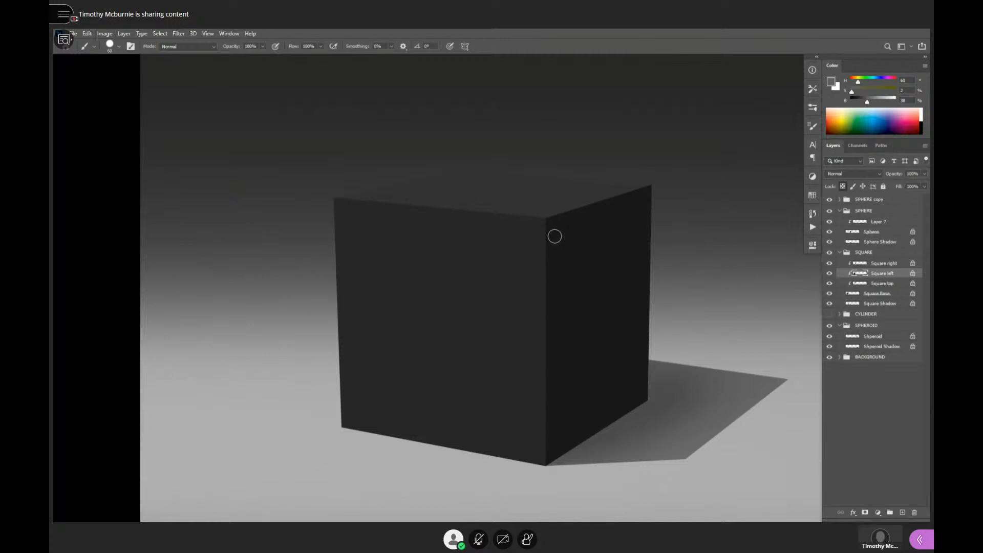
pyautogui.moveTo(560, 263); pyautogui.dragTo(569, 242)
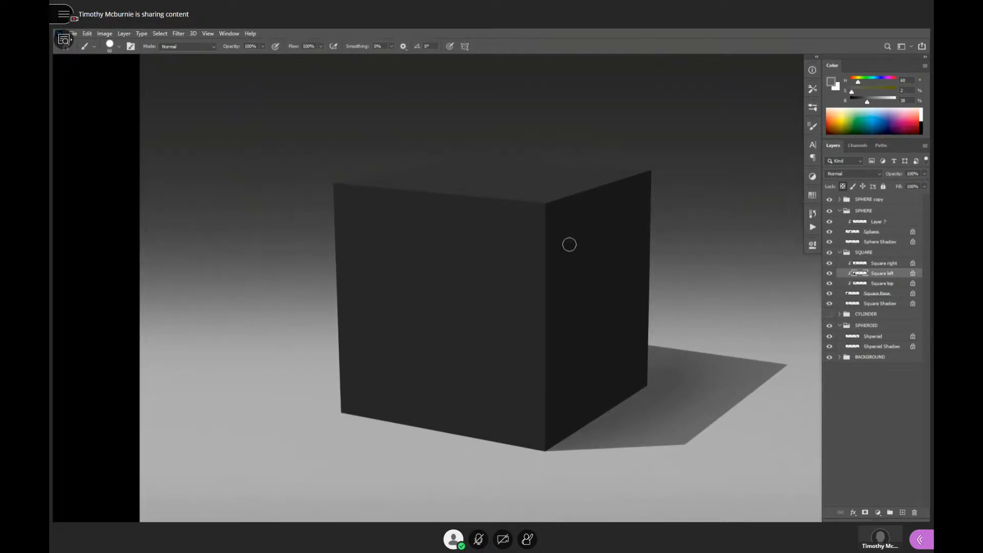
pyautogui.press('[')
pyautogui.press('[')
# - Compare the black sphere's highlight and shading with the flat faces and edges of the dark cube up close
pyautogui.moveTo(687, 306); pyautogui.dragTo(485, 354)
pyautogui.moveTo(663, 364); pyautogui.dragTo(443, 365)
pyautogui.moveTo(704, 372); pyautogui.dragTo(727, 320)
pyautogui.moveTo(714, 364); pyautogui.dragTo(711, 365)
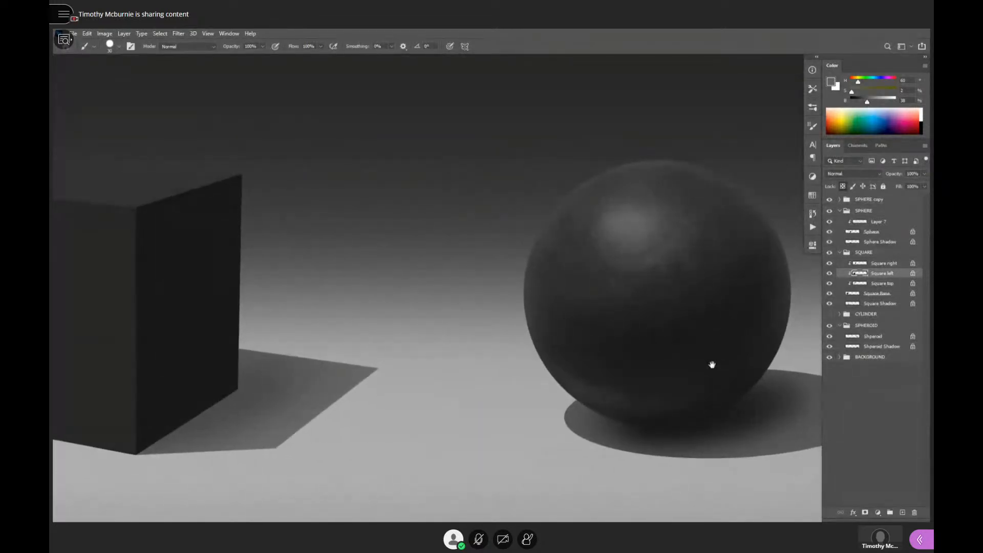
pyautogui.moveTo(624, 371)
pyautogui.mouseDown()
pyautogui.moveTo(708, 351)
pyautogui.moveTo(684, 393)
pyautogui.mouseUp()
pyautogui.moveTo(430, 328); pyautogui.dragTo(727, 333)
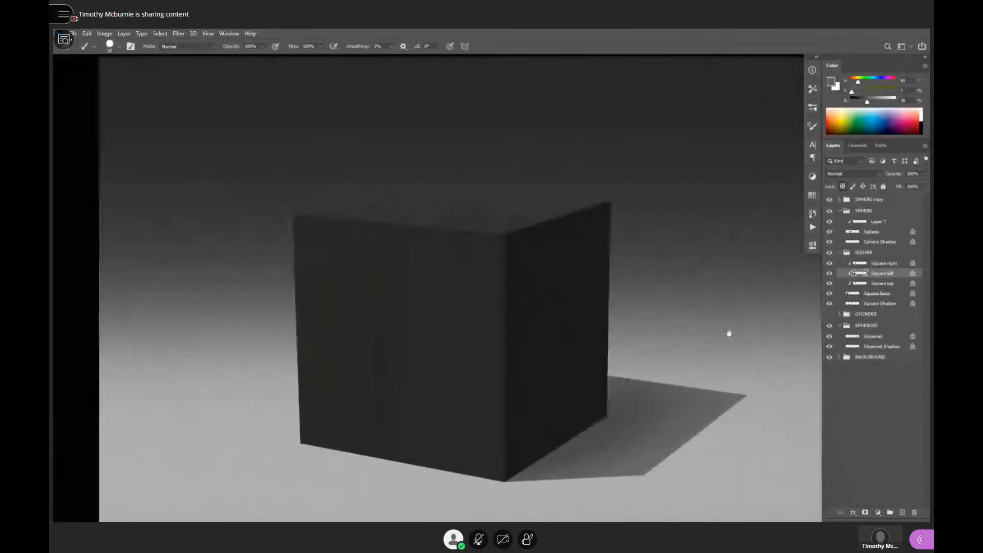
pyautogui.moveTo(658, 329); pyautogui.dragTo(687, 317)
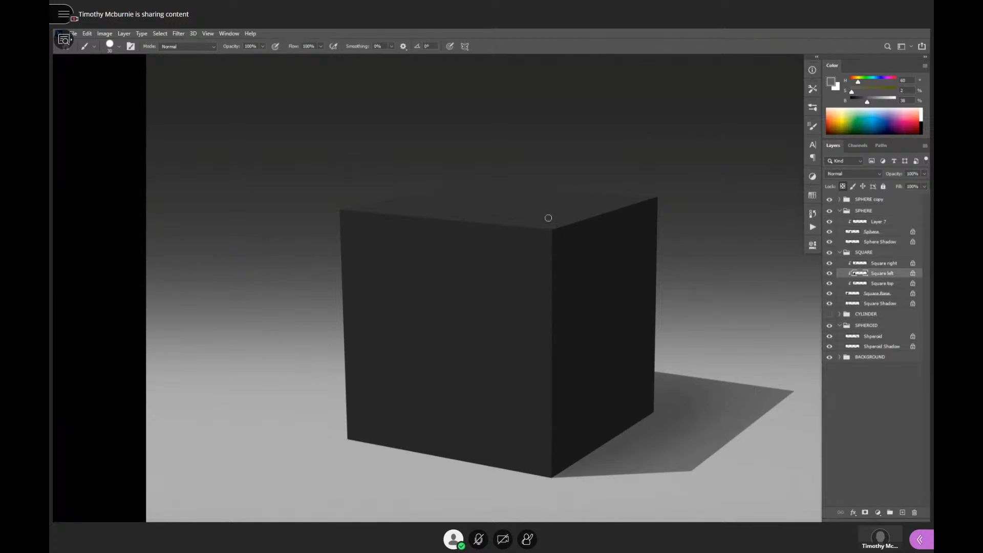
pyautogui.moveTo(559, 262)
pyautogui.mouseDown()
pyautogui.moveTo(474, 271)
pyautogui.moveTo(584, 241)
pyautogui.moveTo(572, 246)
pyautogui.moveTo(606, 259)
pyautogui.moveTo(544, 281)
pyautogui.mouseUp()
pyautogui.moveTo(541, 333)
pyautogui.mouseDown()
pyautogui.moveTo(546, 368)
pyautogui.moveTo(575, 363)
pyautogui.mouseUp()
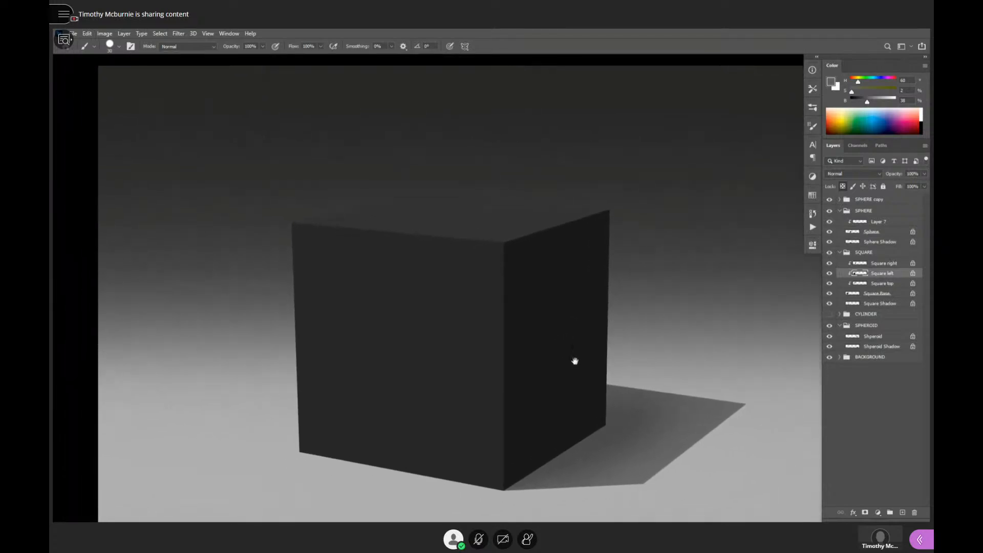
# - Switch to a soft brush at 84% opacity and enlarge it to 400 px
pyautogui.click(874, 265)
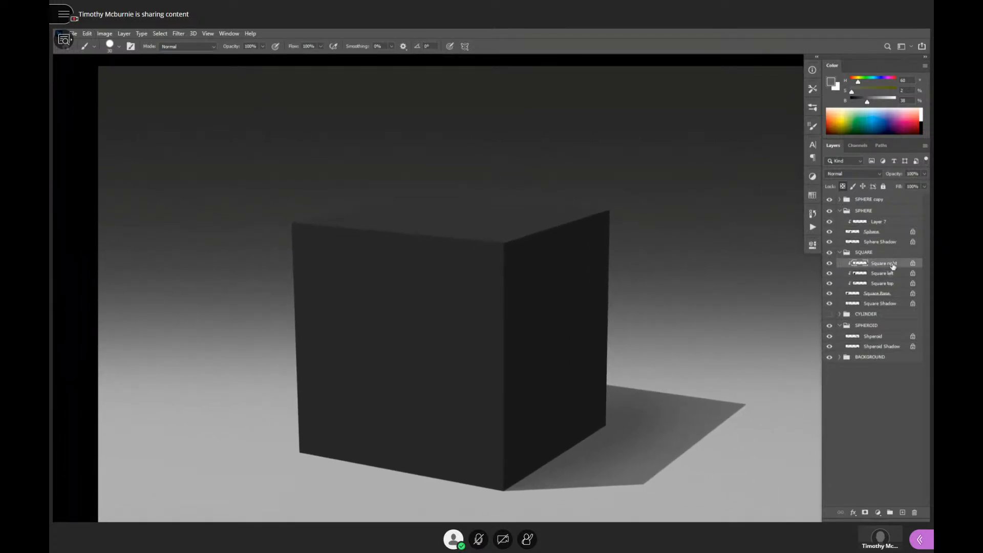
pyautogui.click(879, 276)
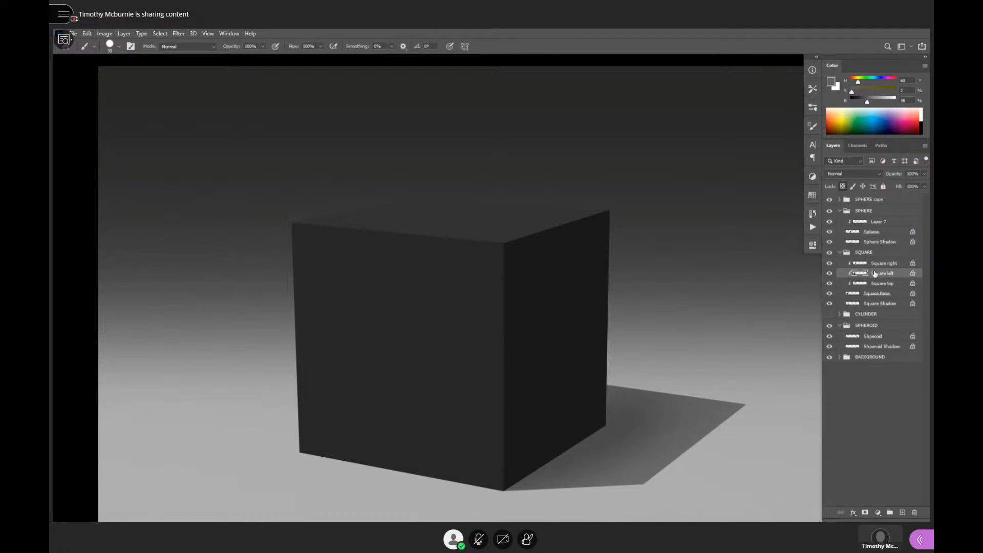
pyautogui.press('.')
pyautogui.press(']')
pyautogui.press(']')
pyautogui.press(']')
pyautogui.press(']')
pyautogui.press(']')
pyautogui.press(']')
pyautogui.press(']')
pyautogui.press(']')
pyautogui.press(']')
pyautogui.press(']')
# - Darken the Square Shadow layer where it meets the cube's base with soft near-black strokes of 9% brightness
pyautogui.scroll(-3, 635, 307)
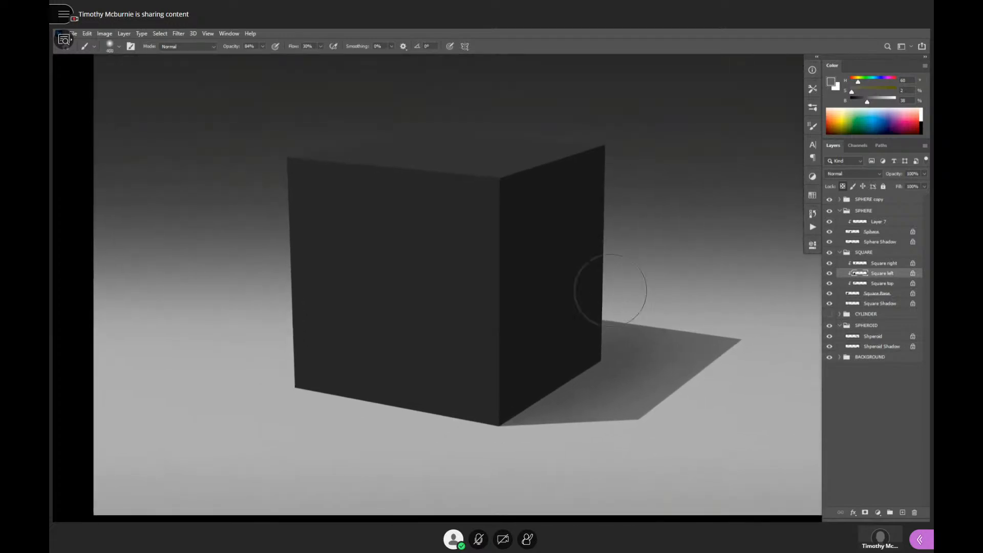
pyautogui.keyDown('alt'); pyautogui.click(656, 330); pyautogui.keyUp('alt')
pyautogui.click(864, 306)
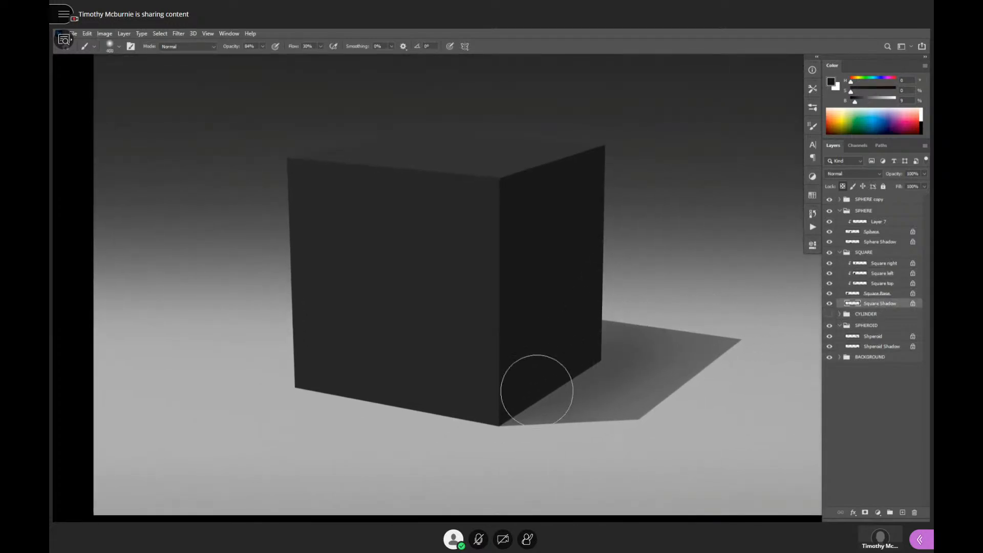
pyautogui.moveTo(552, 389)
pyautogui.mouseDown()
pyautogui.moveTo(690, 331)
pyautogui.moveTo(536, 398)
pyautogui.moveTo(666, 351)
pyautogui.moveTo(580, 346)
pyautogui.moveTo(679, 368)
pyautogui.moveTo(546, 414)
pyautogui.moveTo(691, 365)
pyautogui.moveTo(646, 354)
pyautogui.moveTo(500, 398)
pyautogui.moveTo(577, 349)
pyautogui.moveTo(644, 325)
pyautogui.moveTo(618, 360)
pyautogui.moveTo(494, 407)
pyautogui.moveTo(638, 354)
pyautogui.moveTo(545, 352)
pyautogui.moveTo(649, 353)
pyautogui.moveTo(492, 401)
pyautogui.moveTo(643, 351)
pyautogui.moveTo(613, 342)
pyautogui.moveTo(447, 375)
pyautogui.moveTo(585, 363)
pyautogui.moveTo(551, 392)
pyautogui.mouseUp()
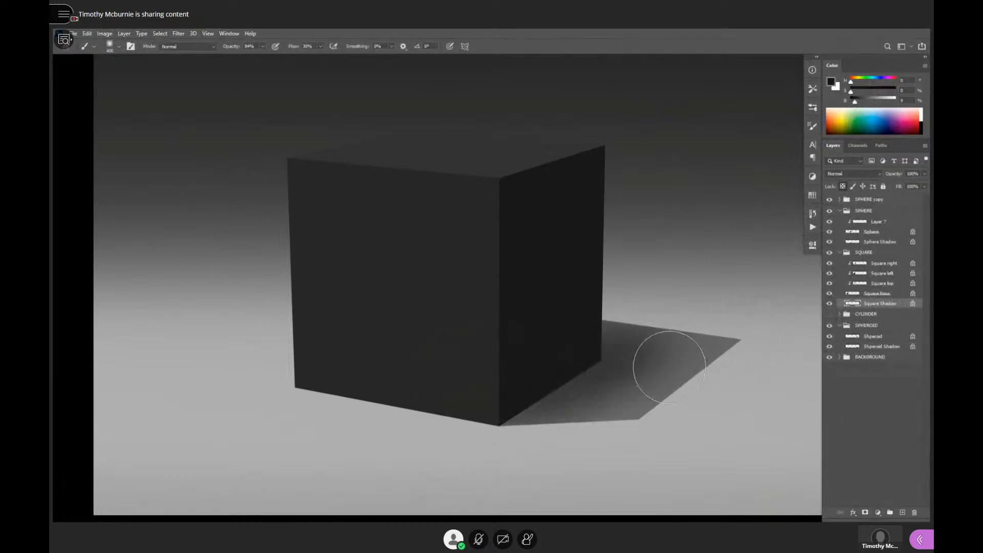
pyautogui.press('e')
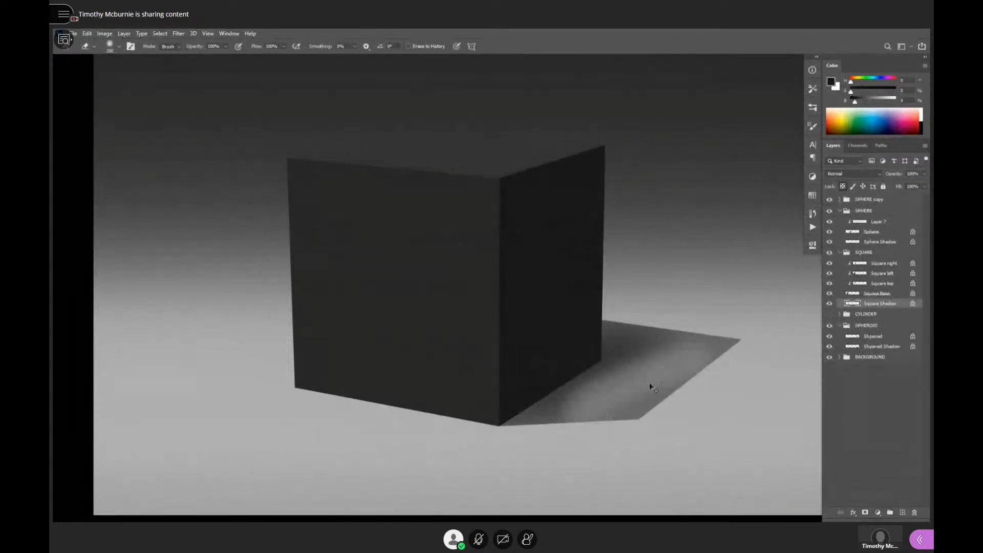
pyautogui.press('b')
pyautogui.keyDown('alt'); pyautogui.click(644, 361); pyautogui.keyUp('alt')
pyautogui.keyDown('alt'); pyautogui.click(585, 359); pyautogui.keyUp('alt')
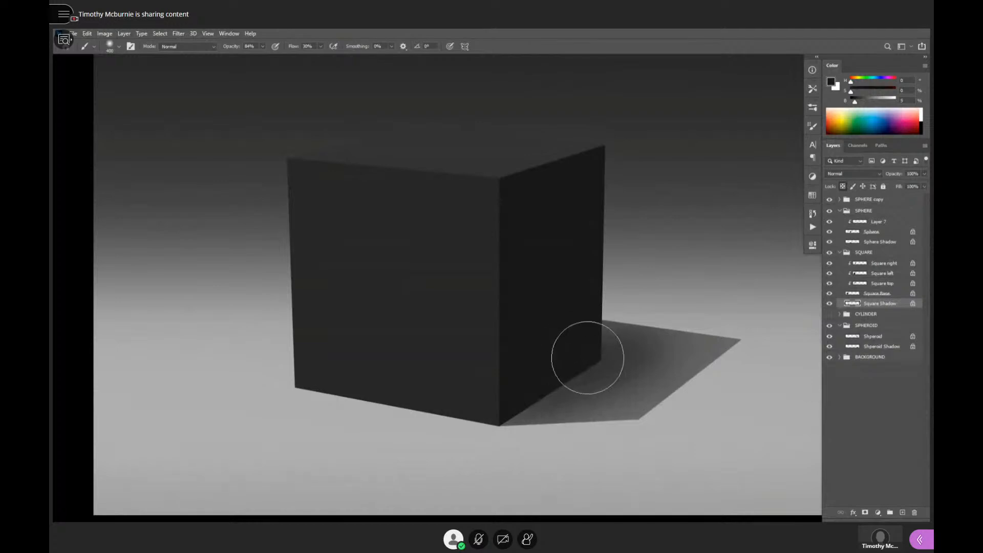
pyautogui.moveTo(588, 358)
pyautogui.mouseDown()
pyautogui.moveTo(629, 345)
pyautogui.moveTo(626, 367)
pyautogui.moveTo(570, 393)
pyautogui.mouseUp()
# - Reduce the brush to 175 px and blend the cast shadow outward to its far corner with dark grey of 22% brightness
pyautogui.press('[')
pyautogui.press('[')
pyautogui.press('[')
pyautogui.press('[')
pyautogui.keyDown('alt'); pyautogui.click(620, 369); pyautogui.keyUp('alt')
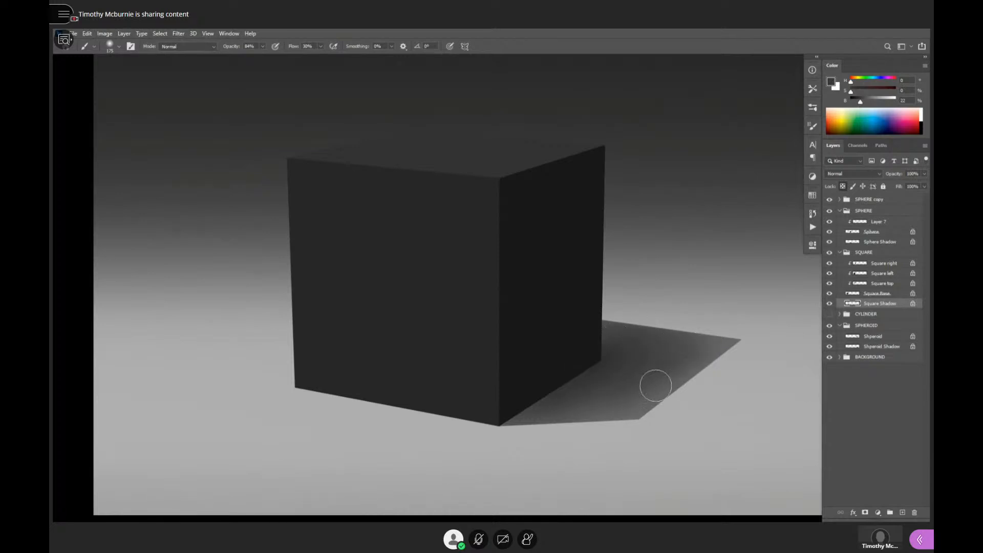
pyautogui.moveTo(695, 332); pyautogui.dragTo(703, 324)
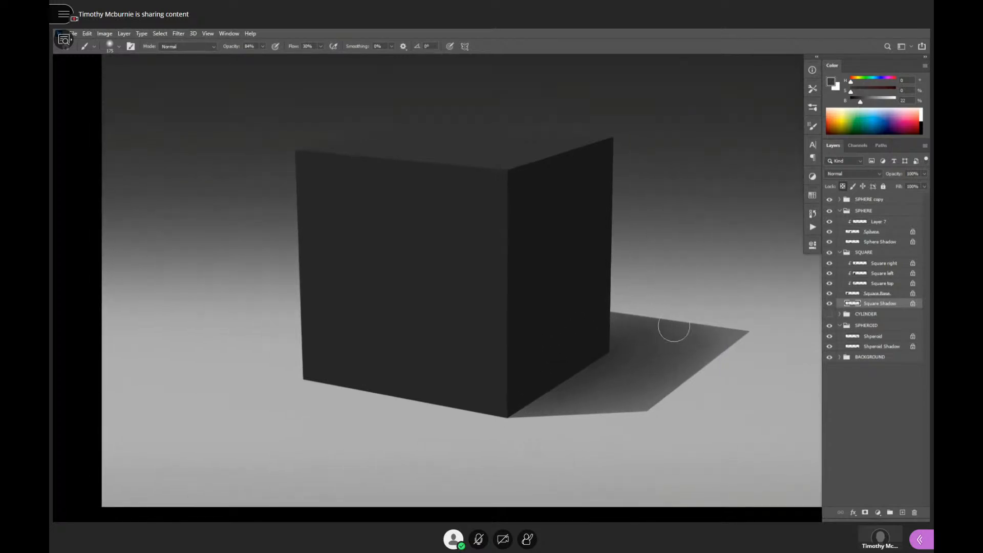
pyautogui.keyDown('alt'); pyautogui.click(623, 354); pyautogui.keyUp('alt')
pyautogui.keyDown('alt'); pyautogui.click(732, 331); pyautogui.keyUp('alt')
pyautogui.moveTo(745, 326); pyautogui.dragTo(736, 371)
# - Sample the light floor grey and brush faint reflected light onto the lower front corner of the Square right layer
pyautogui.keyDown('alt'); pyautogui.click(537, 461); pyautogui.keyUp('alt')
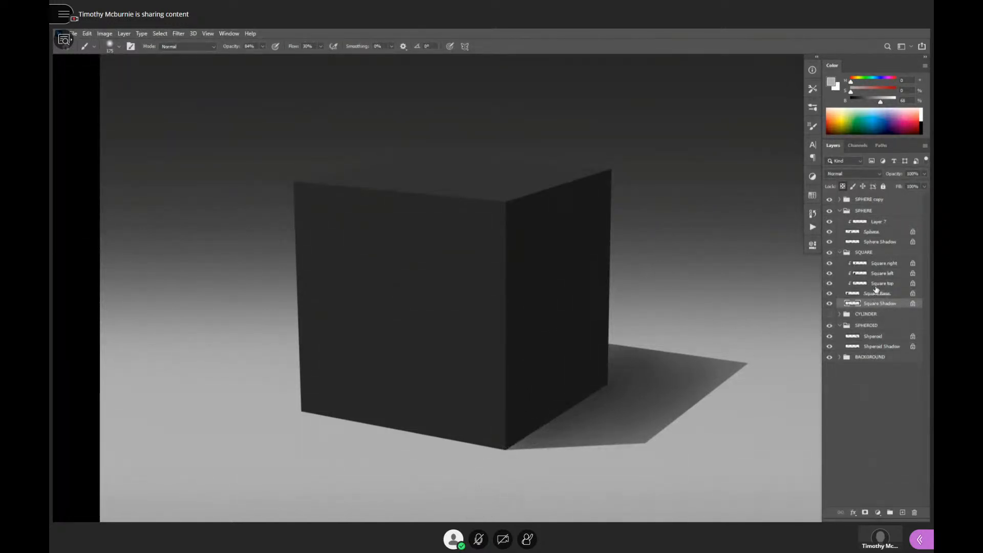
pyautogui.click(881, 266)
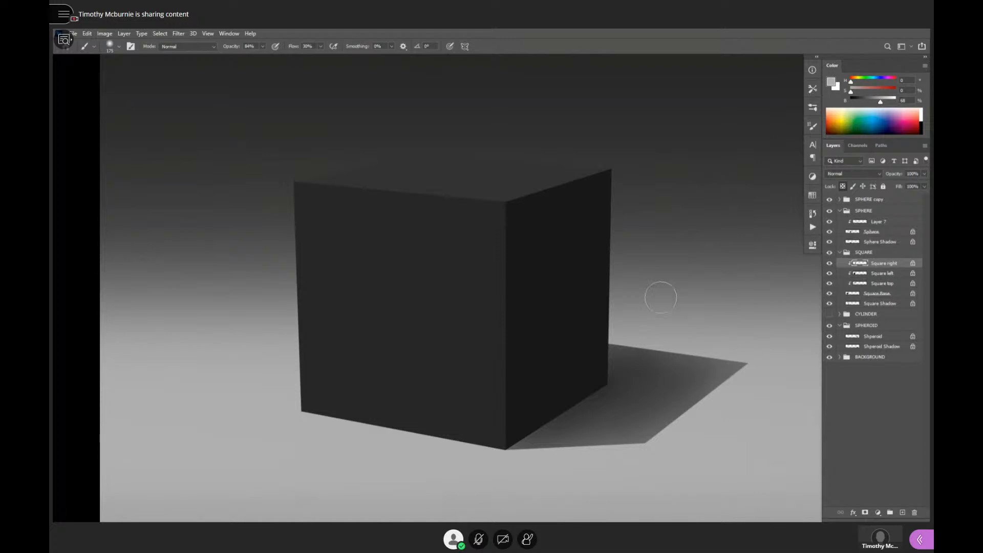
pyautogui.moveTo(525, 343); pyautogui.dragTo(512, 446)
pyautogui.hotkey('ctrl', 'z')
pyautogui.moveTo(528, 336); pyautogui.dragTo(513, 398)
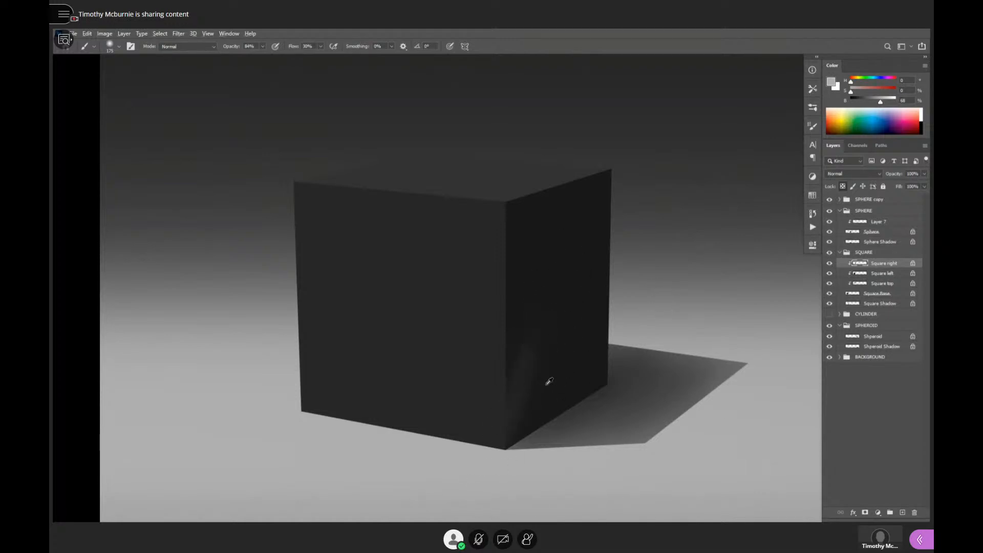
# - Sample a dark tone from the cube's right face and blend the reflected light along its front edge with a larger 200 px brush
pyautogui.keyDown('alt'); pyautogui.click(543, 377); pyautogui.keyUp('alt')
pyautogui.moveTo(551, 255)
pyautogui.mouseDown()
pyautogui.moveTo(511, 394)
pyautogui.moveTo(539, 249)
pyautogui.moveTo(503, 382)
pyautogui.moveTo(527, 260)
pyautogui.moveTo(508, 372)
pyautogui.mouseUp()
pyautogui.press(']')
pyautogui.press(']')
pyautogui.press(']')
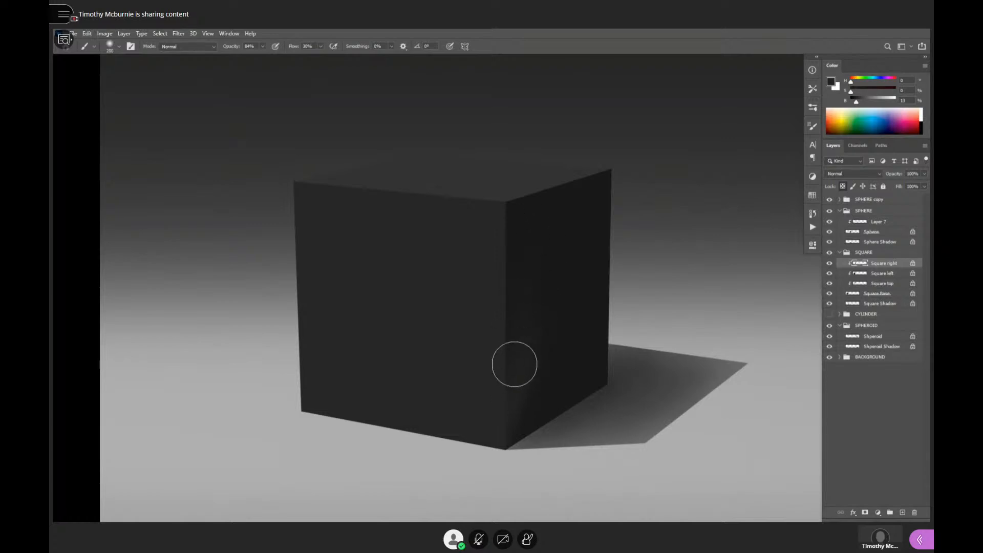
pyautogui.moveTo(568, 211)
pyautogui.mouseDown()
pyautogui.moveTo(516, 398)
pyautogui.moveTo(584, 248)
pyautogui.moveTo(495, 450)
pyautogui.mouseUp()
pyautogui.moveTo(579, 273); pyautogui.dragTo(494, 451)
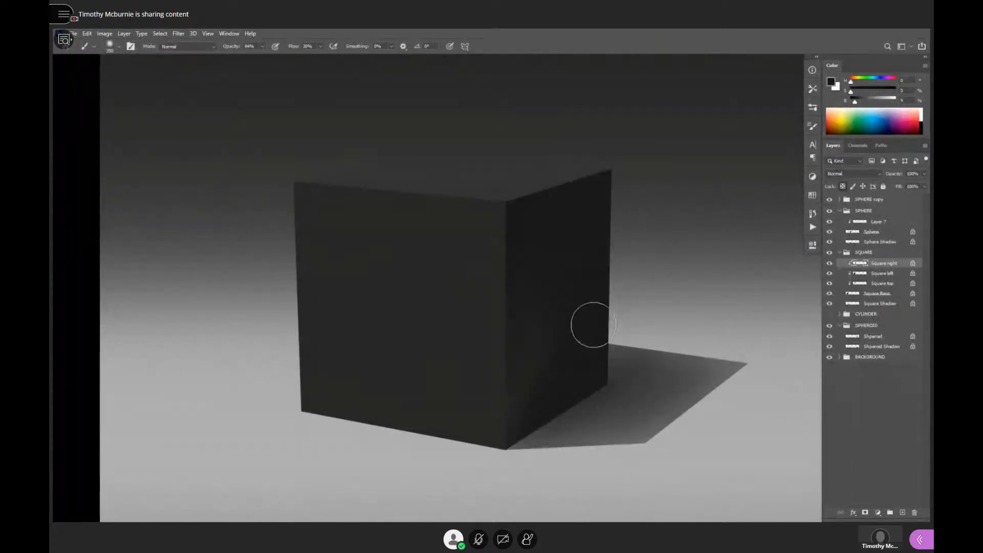
# - Shade the lower and far parts of the cube's right face with near-black of 9% brightness, varying the brush size
pyautogui.press('[')
pyautogui.press('[')
pyautogui.press('[')
pyautogui.press('[')
pyautogui.press('[')
pyautogui.press('[')
pyautogui.press('[')
pyautogui.keyDown('alt'); pyautogui.click(523, 369); pyautogui.keyUp('alt')
pyautogui.press(']')
pyautogui.press(']')
pyautogui.press(']')
pyautogui.press(']')
pyautogui.keyDown('alt'); pyautogui.click(578, 375); pyautogui.keyUp('alt')
pyautogui.moveTo(577, 374)
pyautogui.mouseDown()
pyautogui.moveTo(533, 408)
pyautogui.moveTo(534, 400)
pyautogui.mouseUp()
pyautogui.keyDown('alt'); pyautogui.click(586, 236); pyautogui.keyUp('alt')
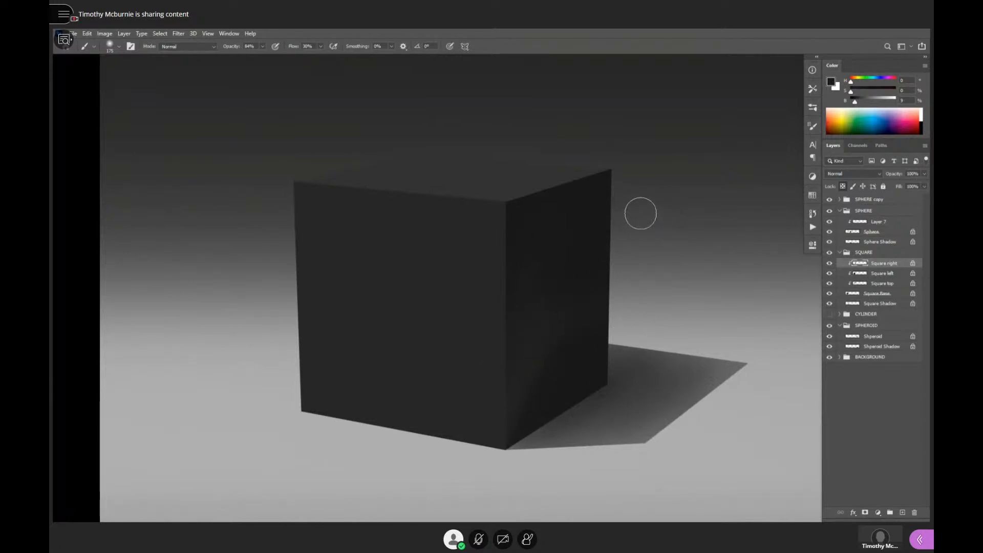
# - Enlarge the brush to 300 px and smooth the middle of the right face with the same near-black
pyautogui.press(']')
pyautogui.press(']')
pyautogui.press(']')
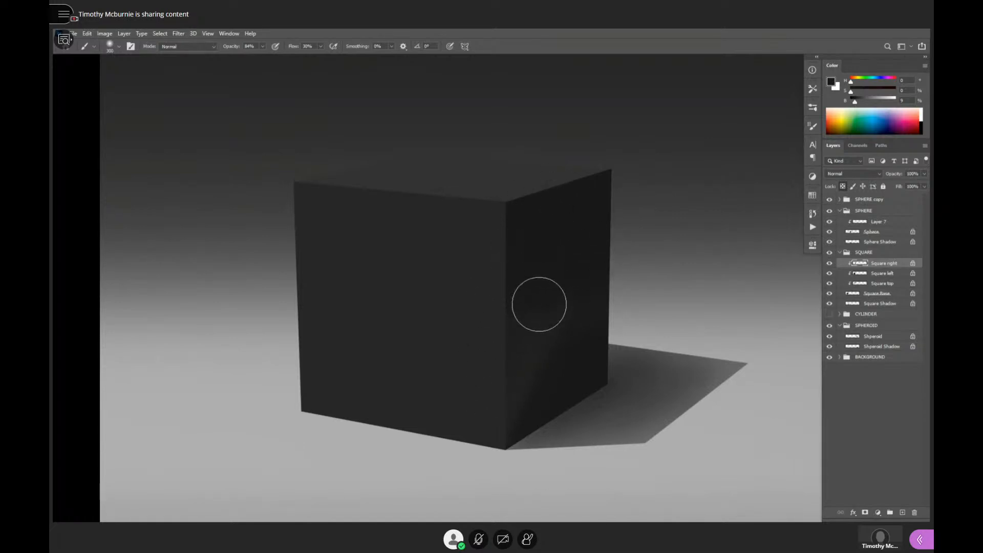
pyautogui.moveTo(679, 326); pyautogui.dragTo(711, 303)
pyautogui.keyDown('alt'); pyautogui.click(624, 335); pyautogui.keyUp('alt')
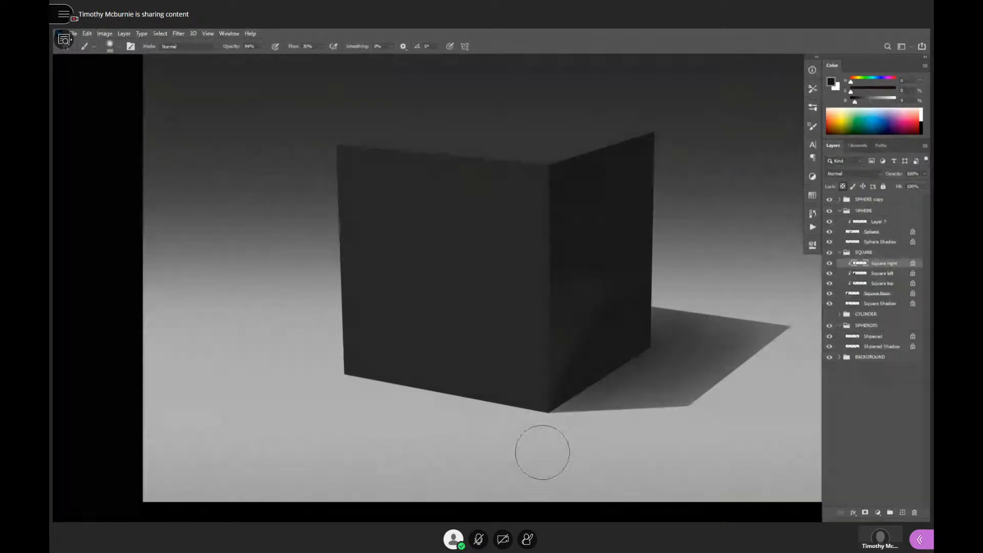
# - Touch up the reflected light by the right face's lower front edge with a 60 px brush and sampled floor grey
pyautogui.press('[')
pyautogui.press('[')
pyautogui.press('[')
pyautogui.press('[')
pyautogui.press('[')
pyautogui.press('[')
pyautogui.press('[')
pyautogui.moveTo(573, 371); pyautogui.dragTo(567, 345)
pyautogui.keyDown('alt'); pyautogui.click(543, 442); pyautogui.keyUp('alt')
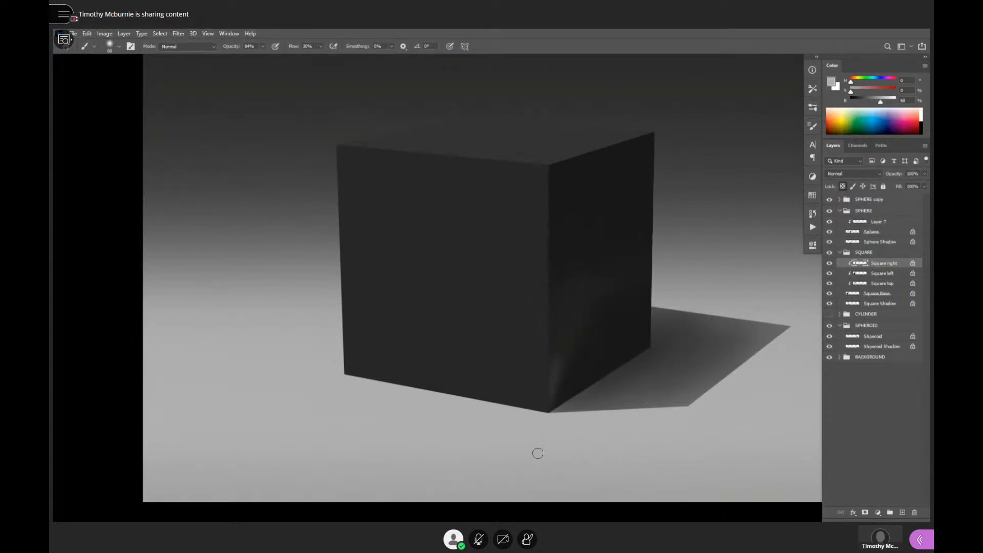
pyautogui.keyDown('alt'); pyautogui.click(554, 393); pyautogui.keyUp('alt')
pyautogui.keyDown('alt'); pyautogui.click(566, 383); pyautogui.keyUp('alt')
# - Enlarge the brush again and soften the upper half of the right face with a sampled dark grey
pyautogui.press(']')
pyautogui.press(']')
pyautogui.press(']')
pyautogui.press(']')
pyautogui.press(']')
pyautogui.press(']')
pyautogui.press(']')
pyautogui.press(']')
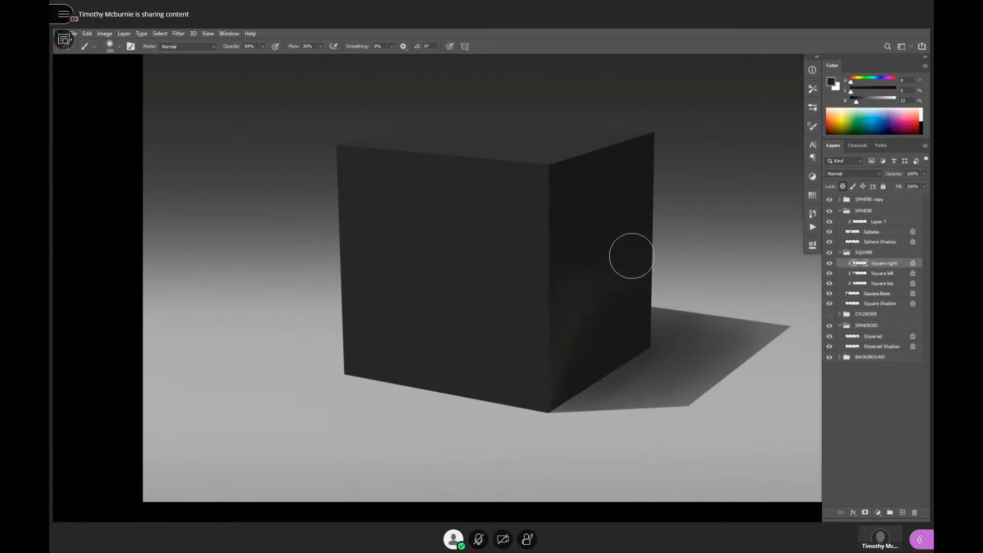
pyautogui.moveTo(632, 257)
pyautogui.mouseDown()
pyautogui.moveTo(608, 268)
pyautogui.moveTo(631, 247)
pyautogui.moveTo(577, 246)
pyautogui.mouseUp()
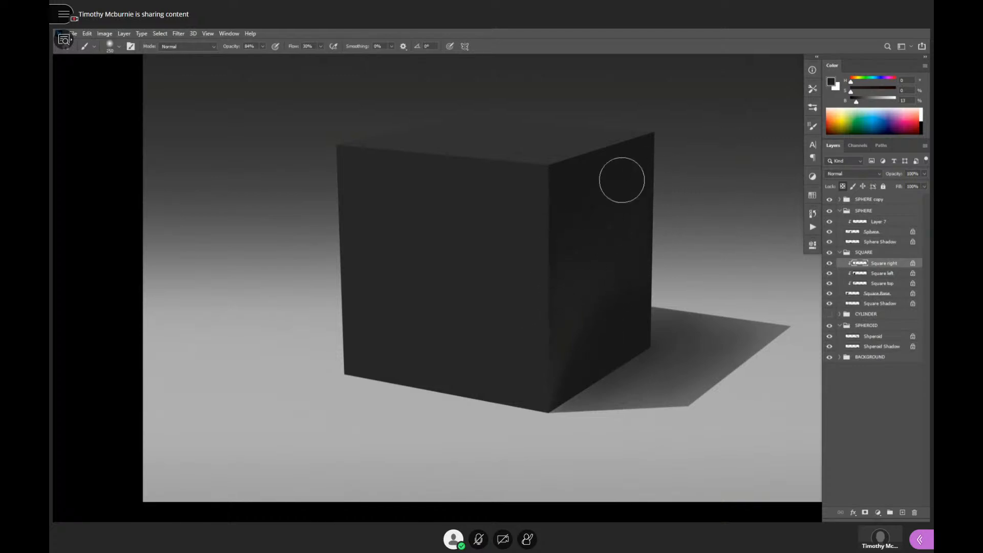
# - Sample near-black of 9% brightness and darken the upper part of the Square left layer with an 1100 px brush
pyautogui.keyDown('alt'); pyautogui.click(640, 147); pyautogui.keyUp('alt')
pyautogui.click(882, 274)
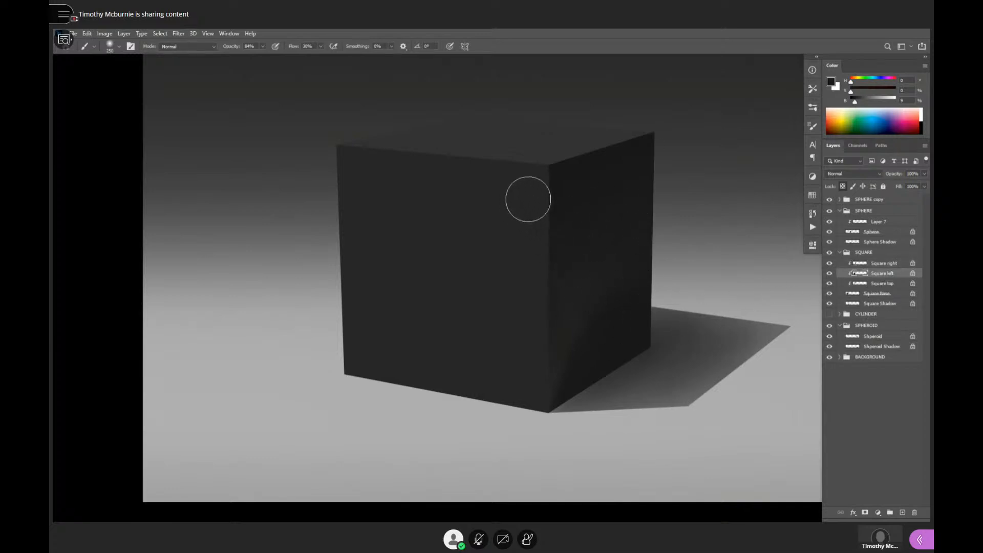
pyautogui.press(']')
pyautogui.press(']')
pyautogui.press(']')
pyautogui.press(']')
pyautogui.press(']')
pyautogui.press(']')
pyautogui.press(']')
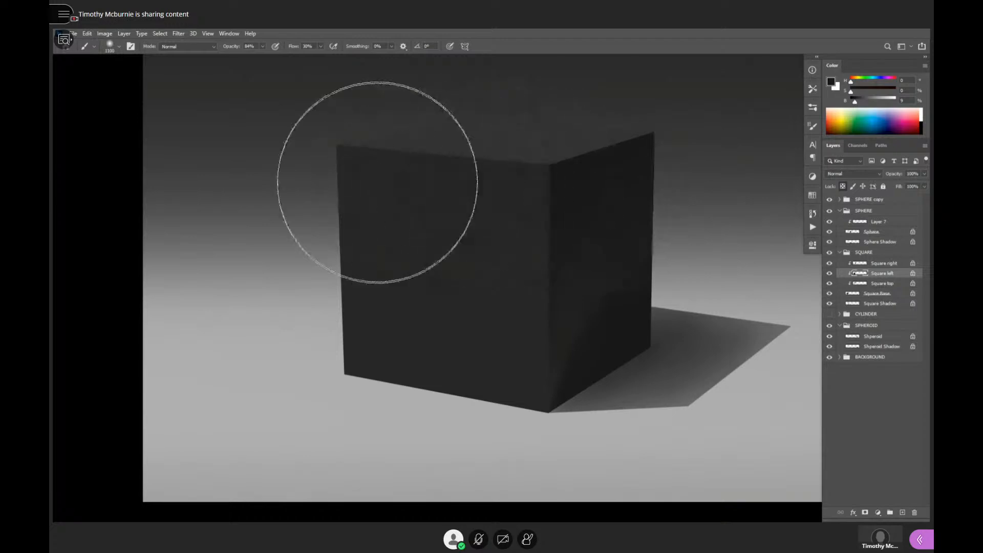
pyautogui.press(']')
pyautogui.press(']')
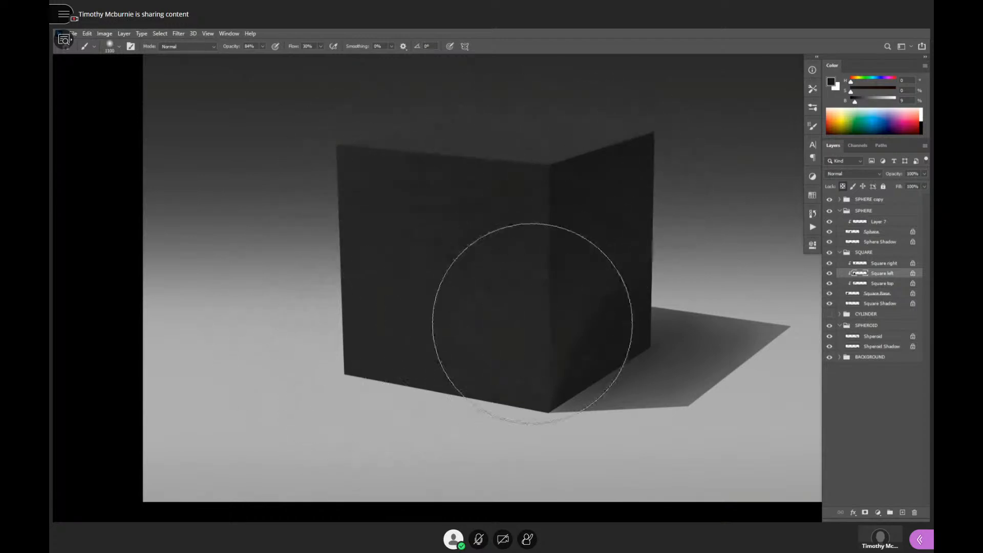
# - Brush floor-grey reflected light into the lower part of the cube's left face and blend it with sampled darker greys
pyautogui.keyDown('alt'); pyautogui.click(478, 433); pyautogui.keyUp('alt')
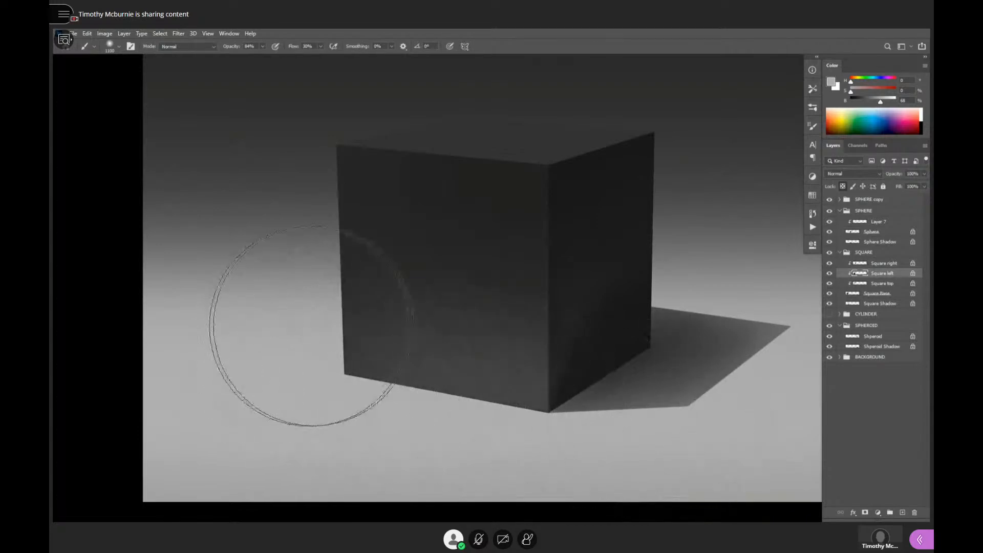
pyautogui.keyDown('alt'); pyautogui.click(620, 213); pyautogui.keyUp('alt')
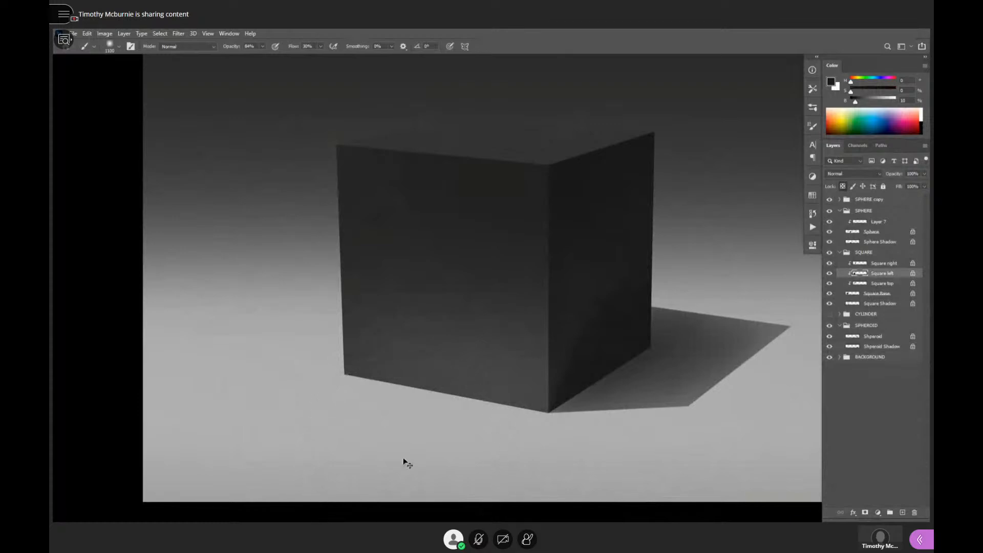
pyautogui.keyDown('alt'); pyautogui.click(518, 355); pyautogui.keyUp('alt')
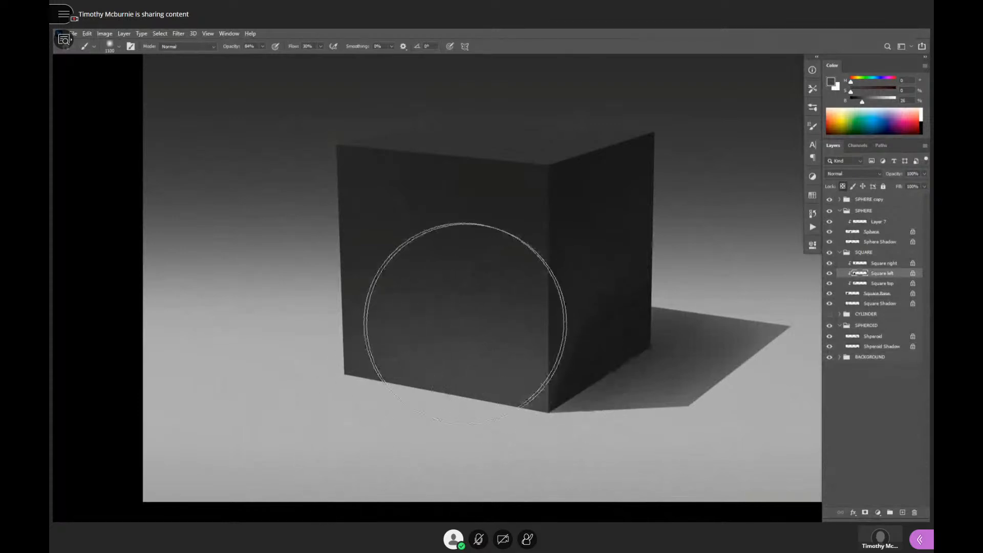
# - Lighten the Square top layer with a 700 px soft brush, using light grey sampled from the floor
pyautogui.moveTo(575, 278)
pyautogui.mouseDown()
pyautogui.moveTo(573, 346)
pyautogui.moveTo(611, 327)
pyautogui.moveTo(593, 332)
pyautogui.moveTo(597, 338)
pyautogui.mouseUp()
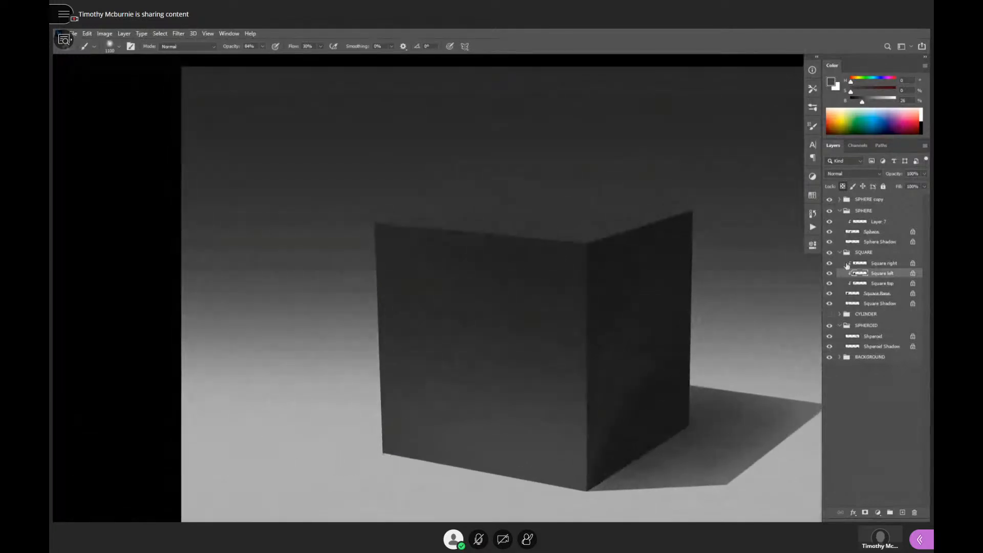
pyautogui.click(891, 287)
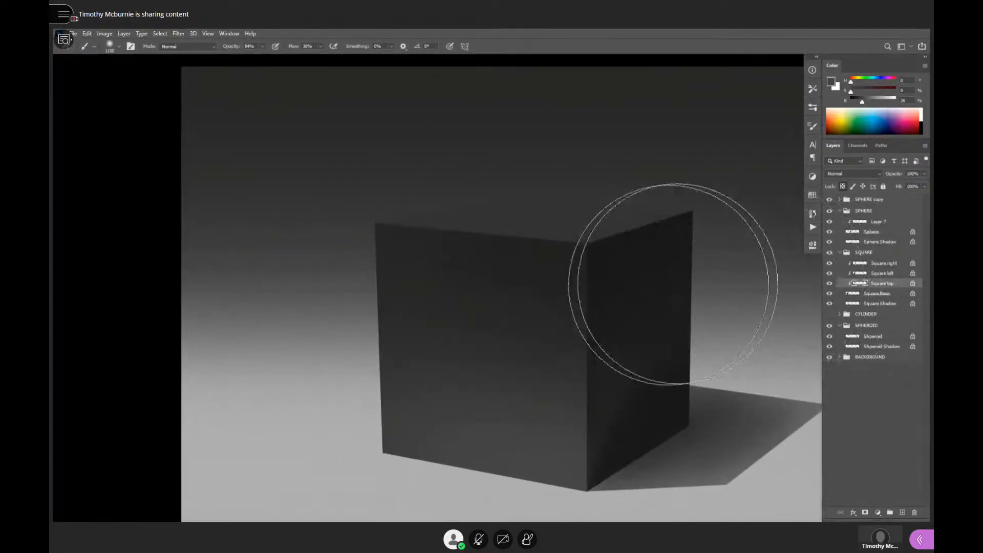
pyautogui.keyDown('alt'); pyautogui.click(621, 295); pyautogui.keyUp('alt')
pyautogui.press('[')
pyautogui.press('[')
pyautogui.press('[')
pyautogui.press('[')
pyautogui.press('[')
pyautogui.press('[')
pyautogui.press('[')
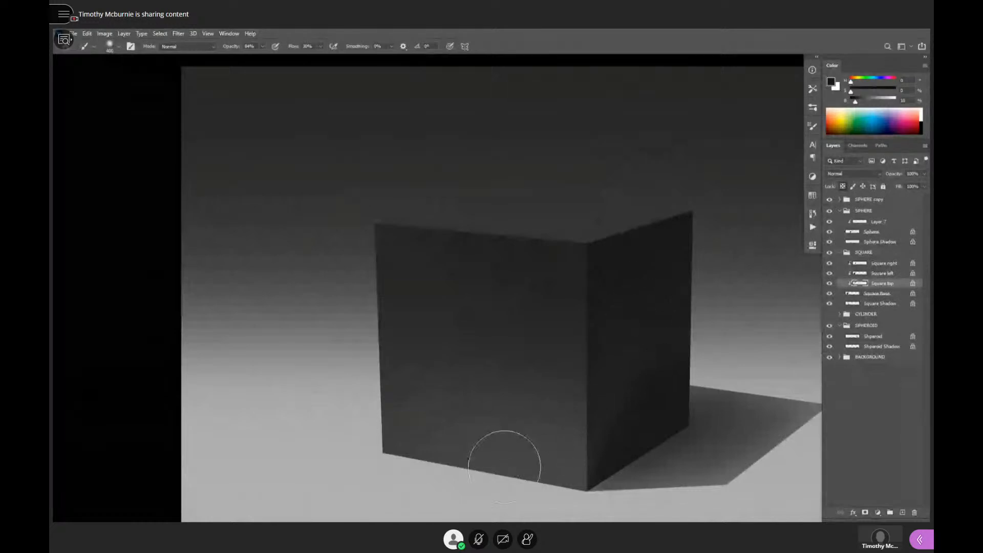
pyautogui.keyDown('alt'); pyautogui.click(483, 494); pyautogui.keyUp('alt')
pyautogui.press(']')
pyautogui.press(']')
pyautogui.press(']')
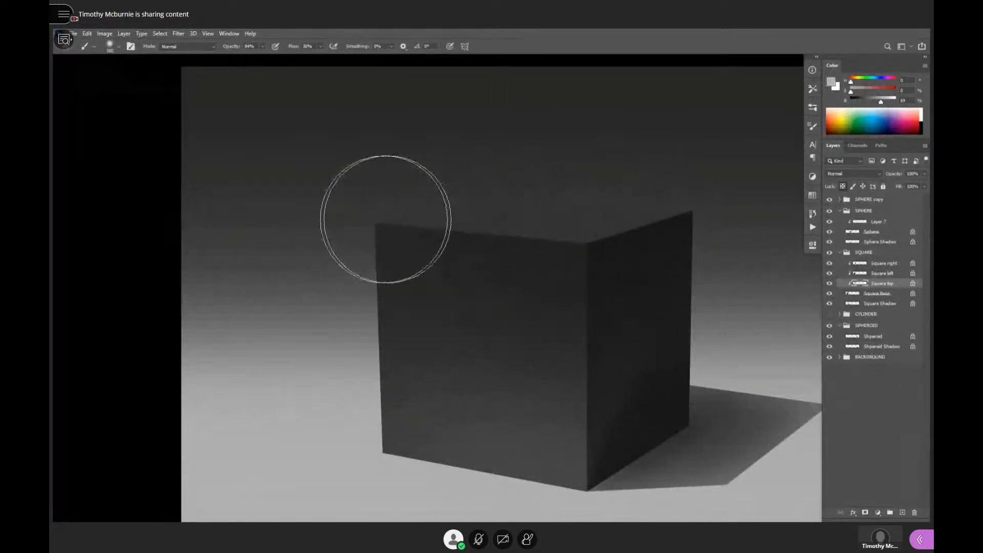
pyautogui.moveTo(386, 219); pyautogui.dragTo(637, 219)
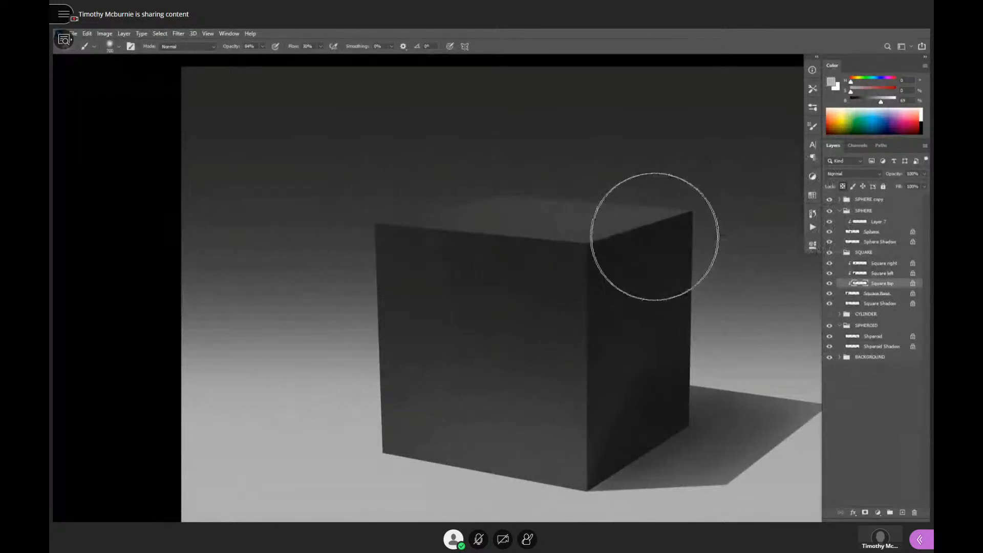
# - Sample the top face's grey of 25% brightness, blend it toward the far-left corner, and check the cube from a distance
pyautogui.keyDown('alt'); pyautogui.click(625, 226); pyautogui.keyUp('alt')
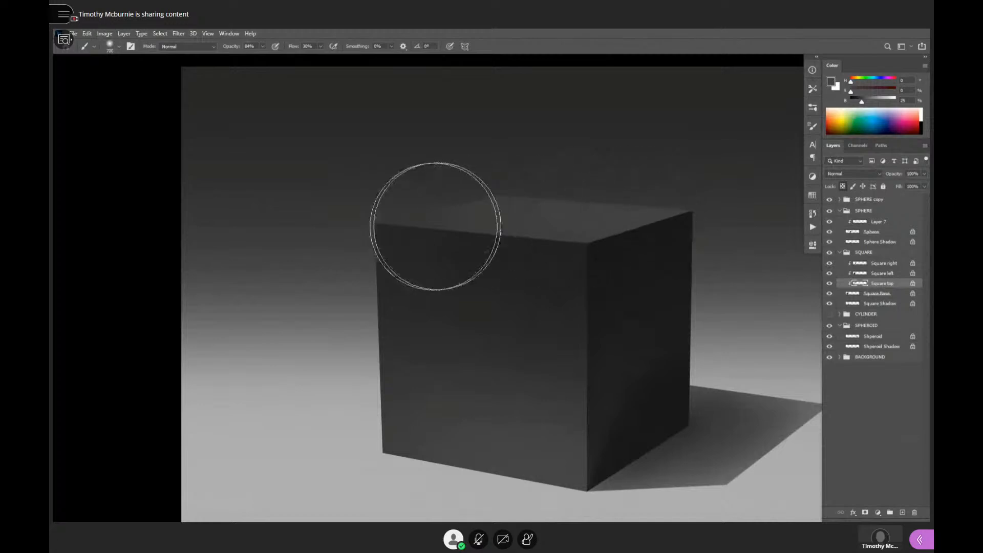
pyautogui.keyDown('alt'); pyautogui.click(639, 256); pyautogui.keyUp('alt')
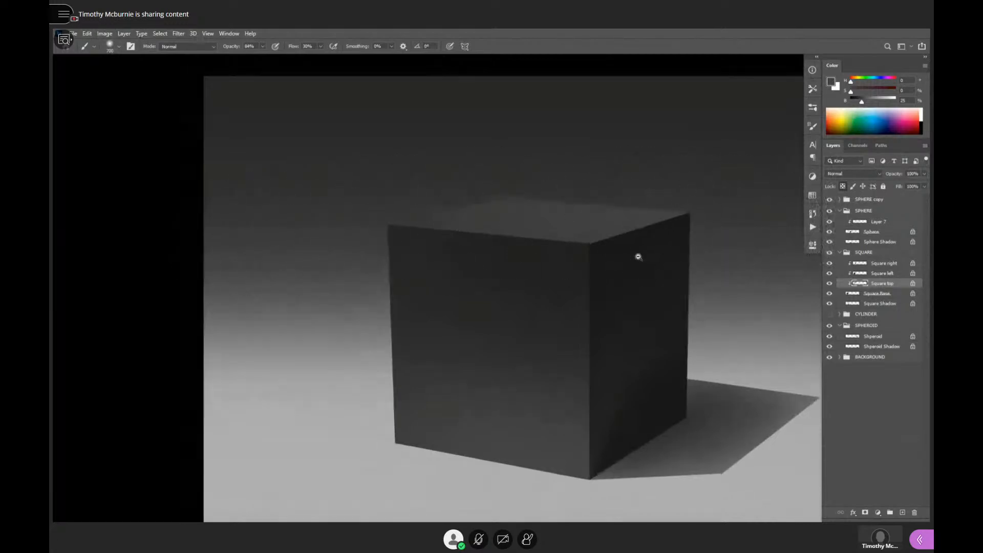
pyautogui.keyDown('alt'); pyautogui.click(639, 256); pyautogui.keyUp('alt')
pyautogui.keyDown('alt'); pyautogui.click(646, 255); pyautogui.keyUp('alt')
pyautogui.moveTo(697, 251); pyautogui.dragTo(717, 244)
pyautogui.keyDown('ctrl'); pyautogui.click(684, 254); pyautogui.keyUp('ctrl')
pyautogui.keyDown('ctrl'); pyautogui.click(684, 253); pyautogui.keyUp('ctrl')
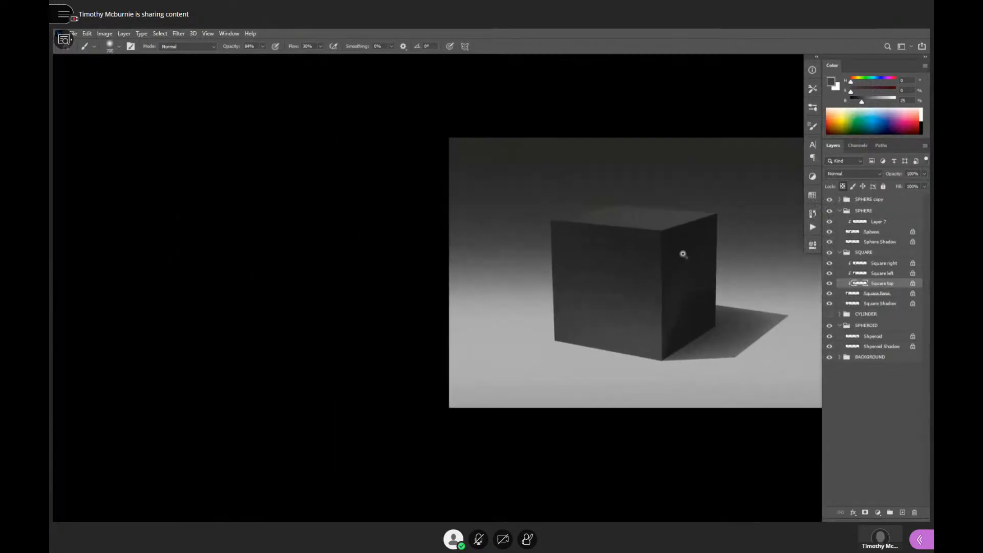
pyautogui.keyDown('ctrl'); pyautogui.click(683, 254); pyautogui.keyUp('ctrl')
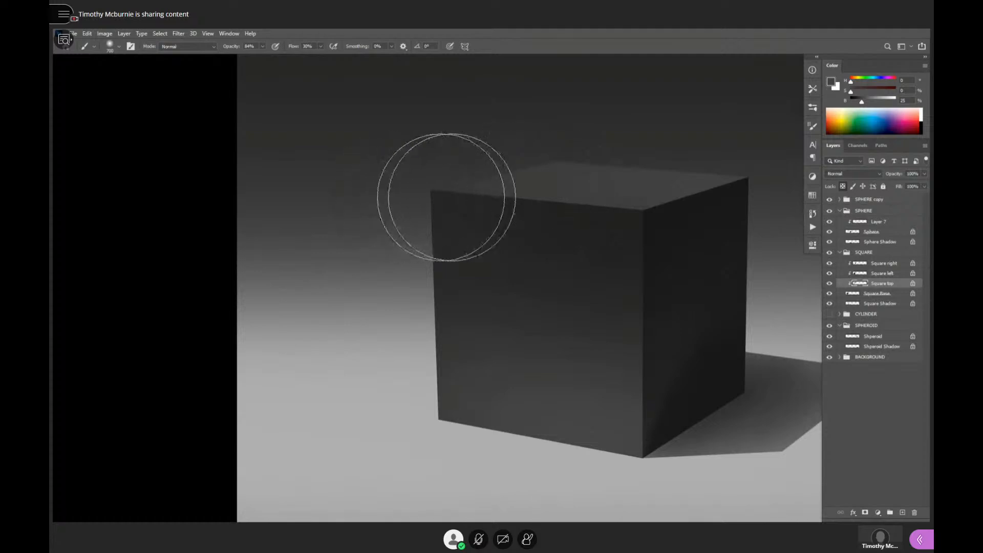
# - Tone down the cube's top face with a darker grey sampled from its front face and review the whole cube
pyautogui.keyDown('alt'); pyautogui.click(600, 247); pyautogui.keyUp('alt')
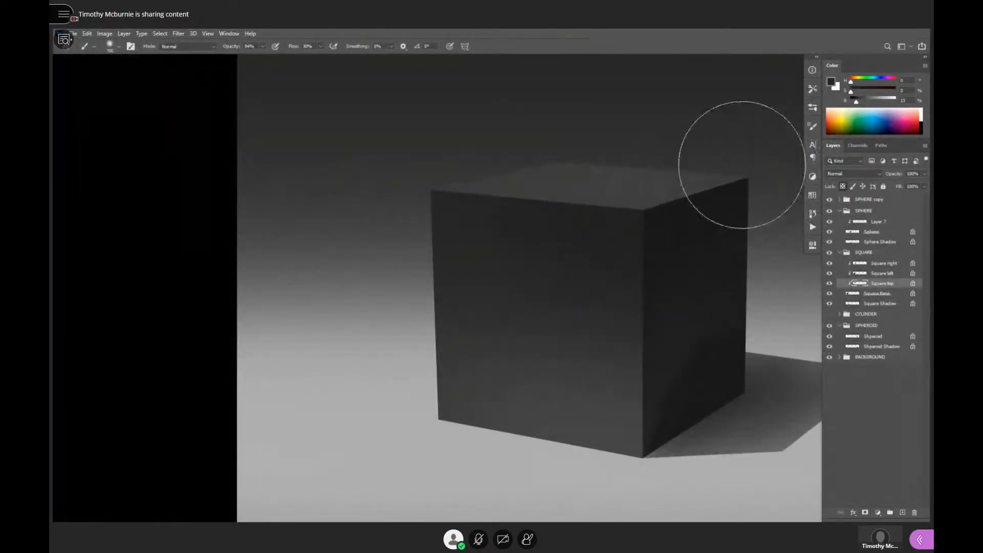
pyautogui.keyDown('alt'); pyautogui.click(648, 235); pyautogui.keyUp('alt')
pyautogui.keyDown('alt'); pyautogui.click(650, 236); pyautogui.keyUp('alt')
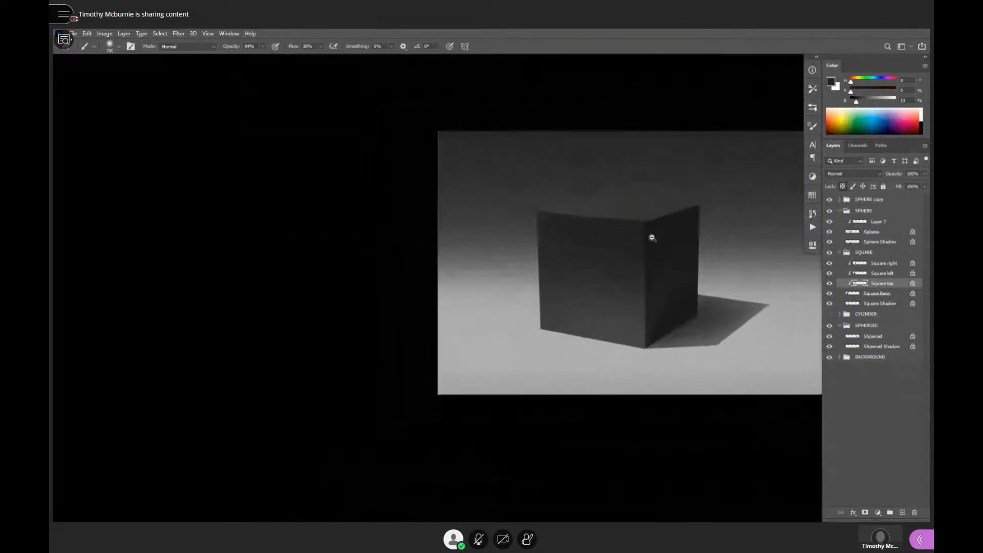
# - Compare the cube with the rubber sphere and sample a light grey from the tyre in the reference photo
pyautogui.keyDown('alt'); pyautogui.click(652, 238); pyautogui.keyUp('alt')
pyautogui.keyDown('alt'); pyautogui.click(657, 248); pyautogui.keyUp('alt')
pyautogui.moveTo(666, 269); pyautogui.dragTo(459, 302)
pyautogui.click(602, 281)
pyautogui.click(603, 281)
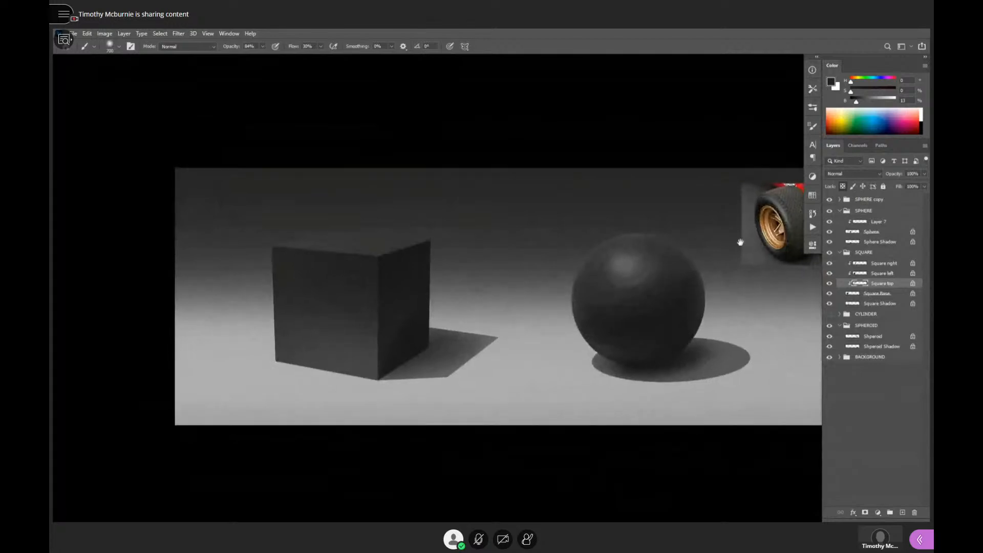
pyautogui.moveTo(740, 235); pyautogui.dragTo(684, 252)
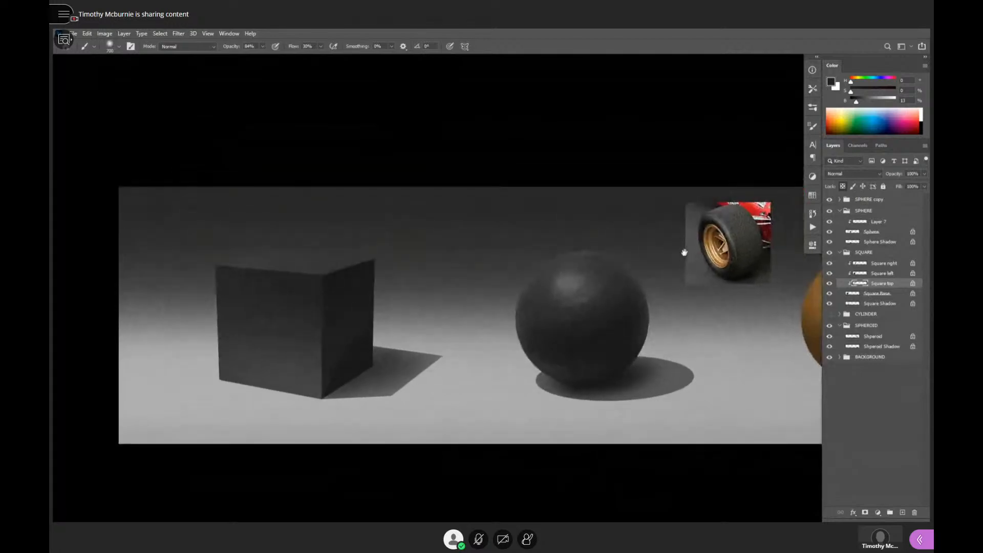
pyautogui.keyDown('alt'); pyautogui.click(732, 233); pyautogui.keyUp('alt')
# - Set the brush colour to a neutral grey of 44% brightness and shrink the brush for painting thin edge highlights on the cube
pyautogui.moveTo(440, 328); pyautogui.dragTo(619, 277)
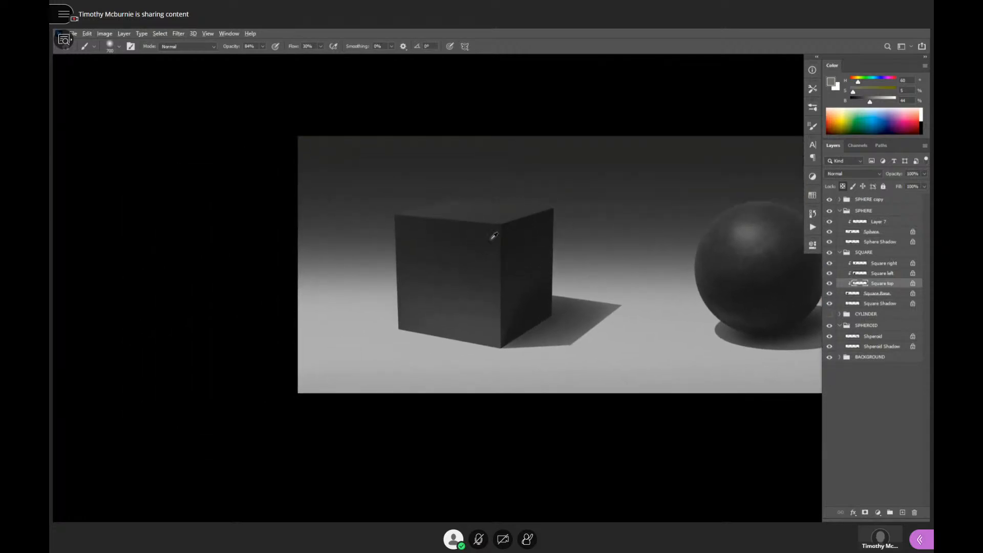
pyautogui.keyDown('ctrl'); pyautogui.click(514, 282); pyautogui.keyUp('ctrl')
pyautogui.moveTo(519, 322); pyautogui.dragTo(549, 317)
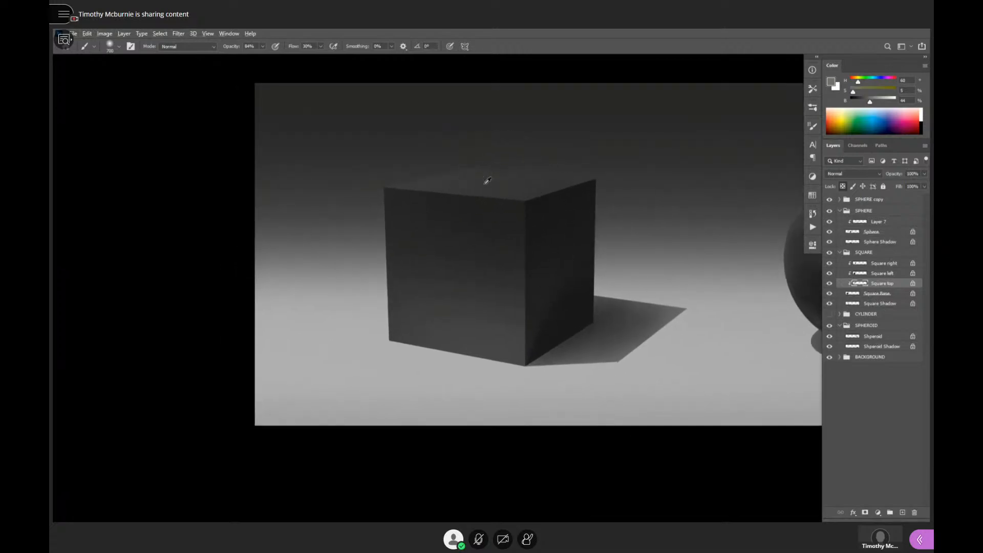
pyautogui.keyDown('ctrl'); pyautogui.click(530, 229); pyautogui.keyUp('ctrl')
pyautogui.keyDown('alt'); pyautogui.click(512, 242); pyautogui.keyUp('alt')
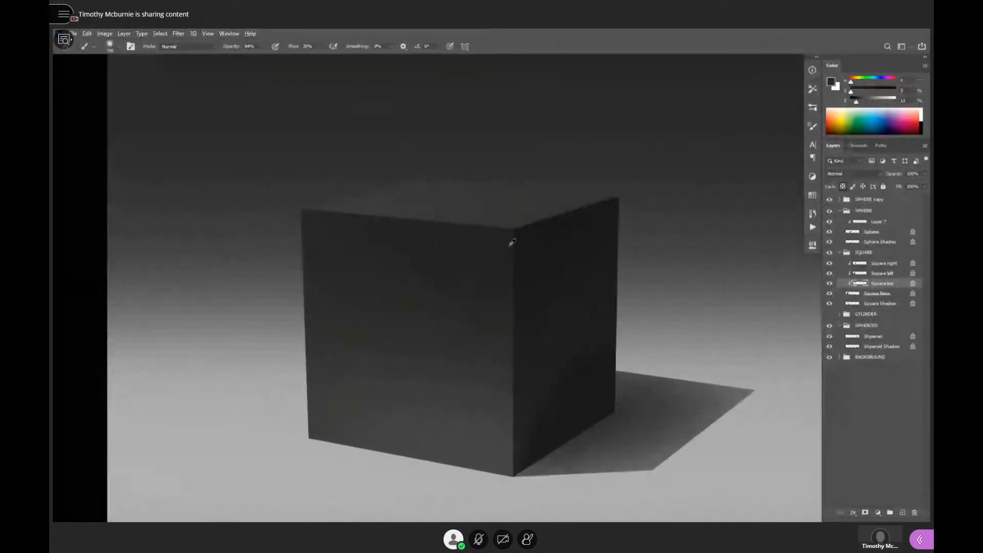
pyautogui.click(870, 102)
pyautogui.press('[')
pyautogui.press('[')
pyautogui.press('[')
pyautogui.press('[')
pyautogui.press('[')
pyautogui.press('[')
pyautogui.press('[')
pyautogui.press('[')
pyautogui.press('[')
pyautogui.press('[')
# - Add a new layer above Square right and clip it to the cube's base layer
pyautogui.click(876, 265)
pyautogui.hotkey('ctrl', 'shift', 'alt', 'n')
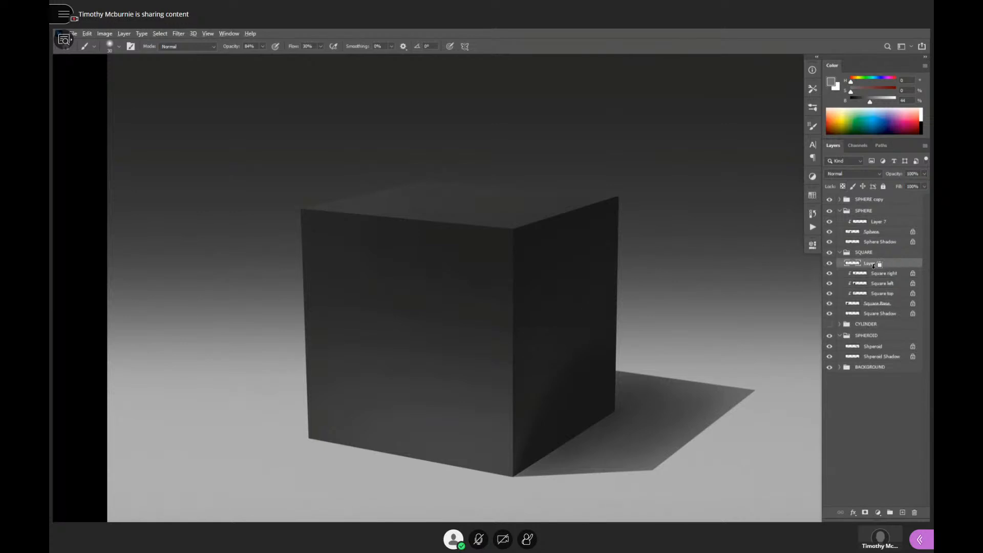
pyautogui.keyDown('alt'); pyautogui.click(874, 265); pyautogui.keyUp('alt')
# - Paint a very thin light-grey highlight straight down the cube's front vertical edge, redoing the first thicker stroke with a smaller brush
pyautogui.moveTo(513, 227); pyautogui.dragTo(514, 451)
pyautogui.hotkey('ctrl', 'z')
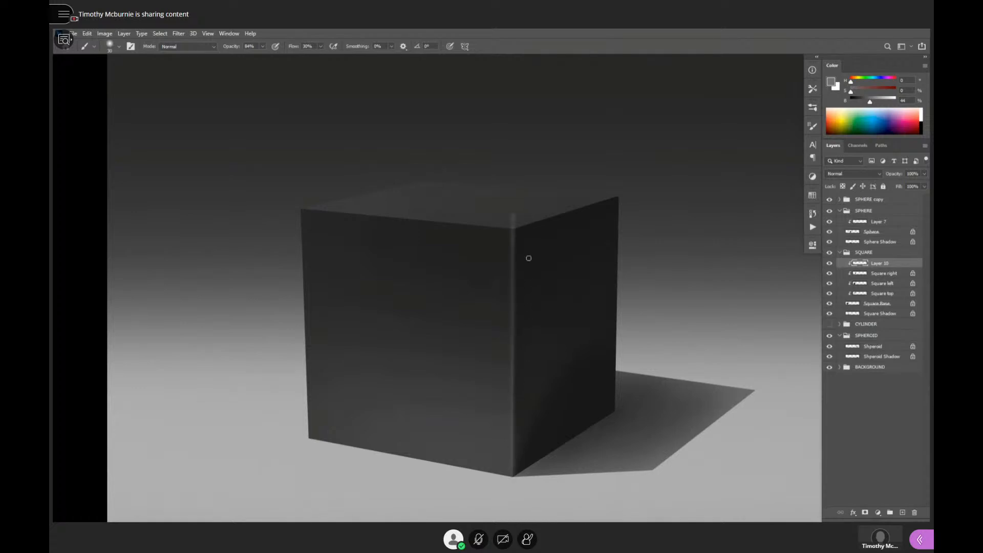
pyautogui.scroll(-5, 517, 473)
pyautogui.scroll(6, 533, 220)
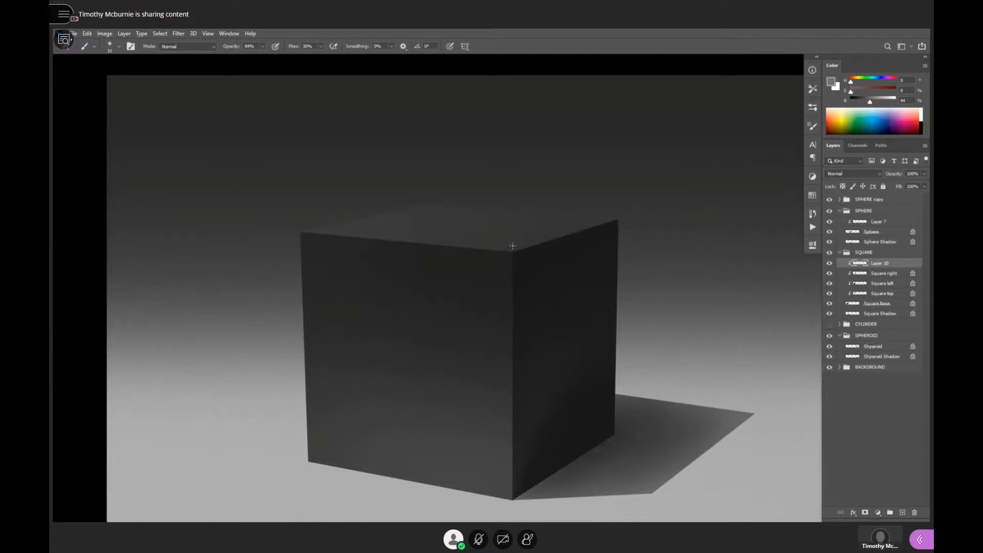
pyautogui.scroll(-1, 518, 472)
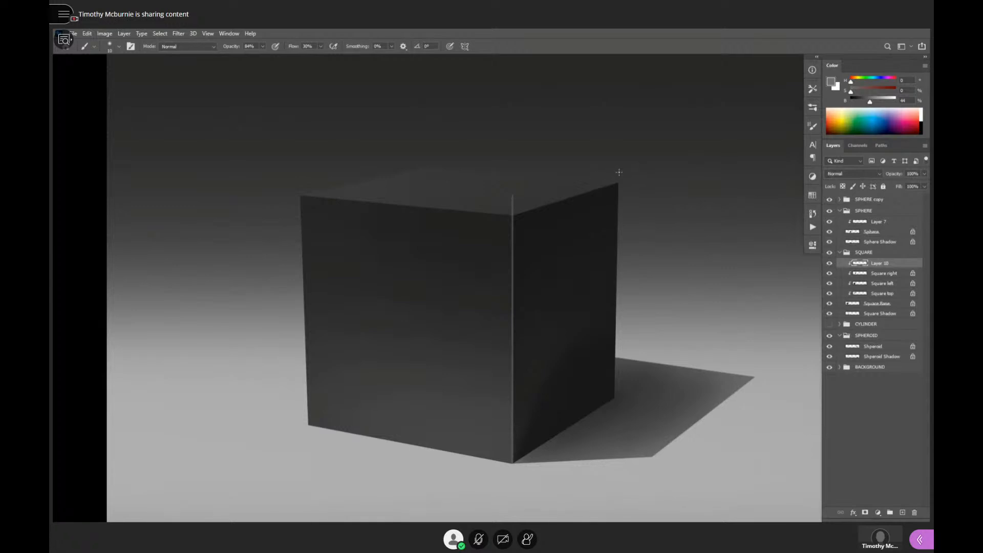
# - Draw a separate straight vertical light-grey line across the cube's right face on another new layer
pyautogui.click(582, 215)
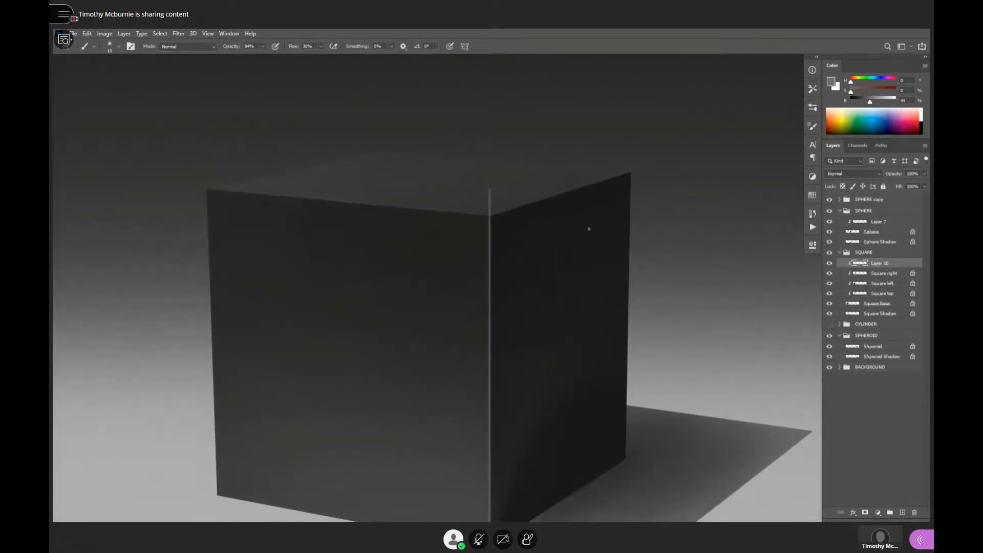
pyautogui.hotkey('ctrl', 'shift', 'alt', 'n')
pyautogui.moveTo(545, 285); pyautogui.dragTo(559, 209)
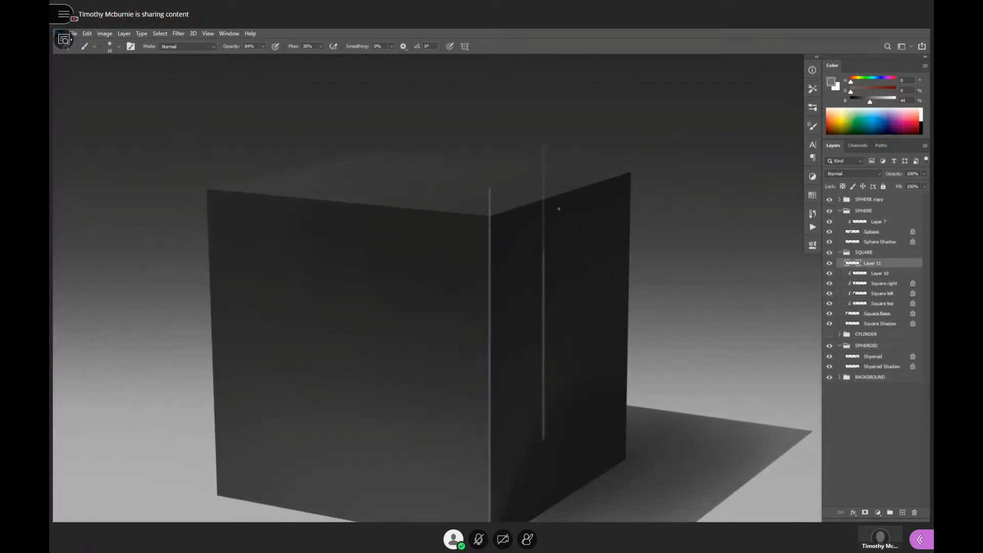
# - Try to rotate the separate line with Free Transform and align it with the top edge of the cube's right face
pyautogui.hotkey('ctrl', 't')
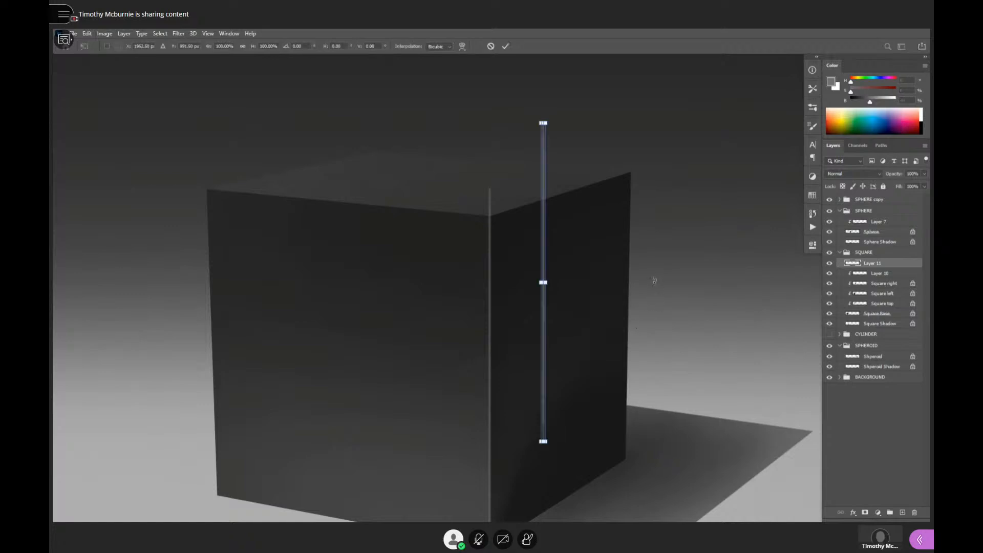
pyautogui.press('Escape')
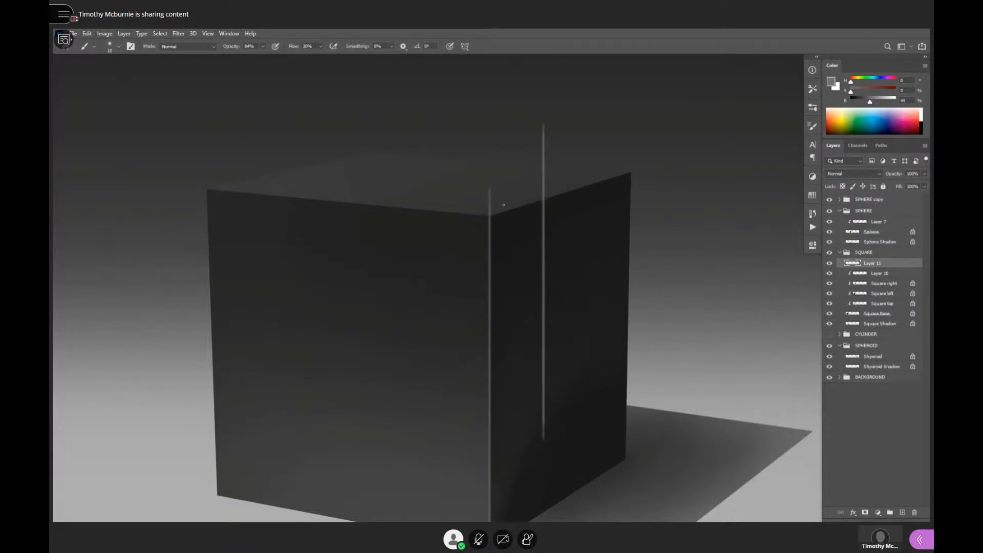
pyautogui.press('m')
pyautogui.moveTo(525, 100); pyautogui.dragTo(603, 480)
pyautogui.hotkey('ctrl', 't')
pyautogui.moveTo(635, 307); pyautogui.dragTo(526, 389)
pyautogui.moveTo(569, 292); pyautogui.dragTo(567, 203)
pyautogui.moveTo(732, 213); pyautogui.dragTo(726, 238)
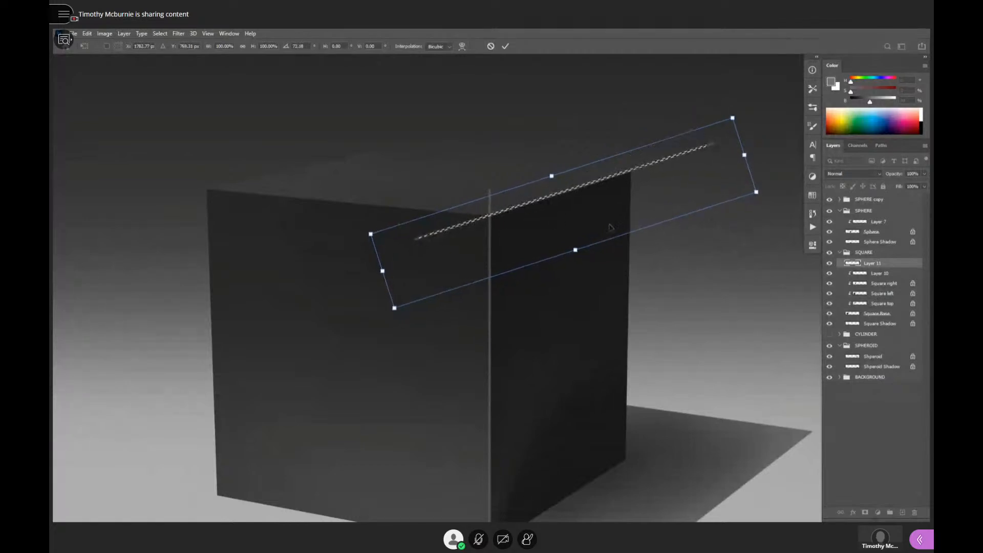
pyautogui.moveTo(554, 216); pyautogui.dragTo(582, 209)
pyautogui.press('Return')
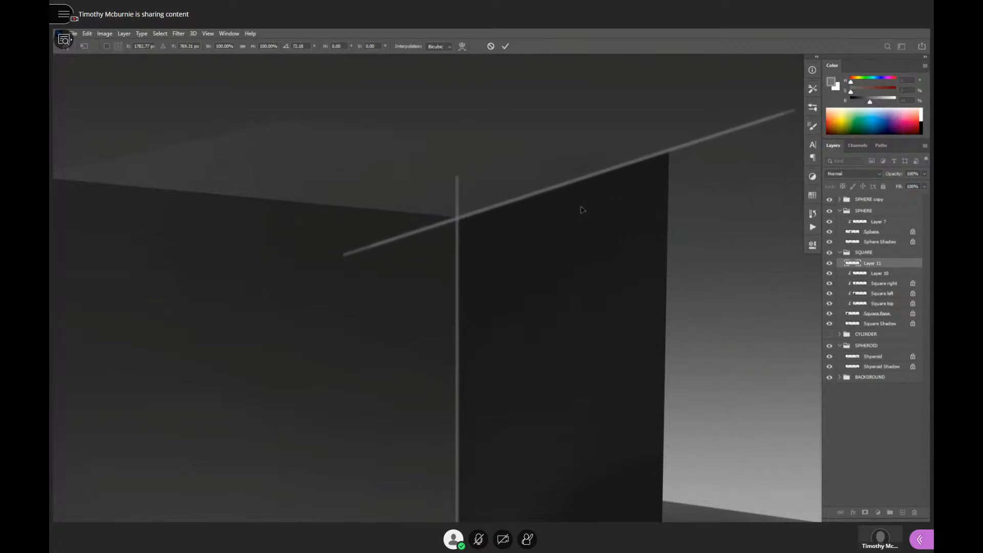
pyautogui.click(550, 241)
pyautogui.moveTo(551, 242); pyautogui.dragTo(585, 263)
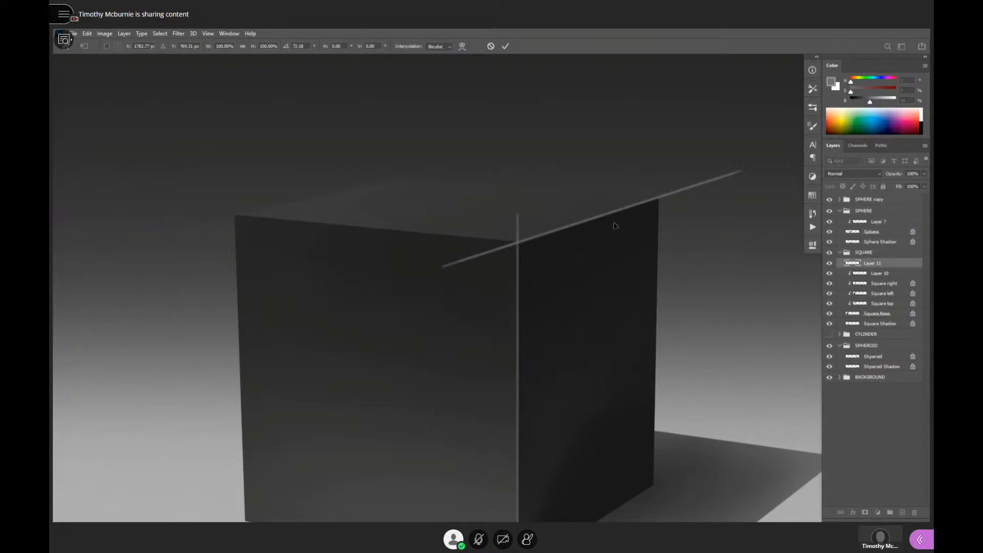
pyautogui.moveTo(608, 221); pyautogui.dragTo(533, 229)
pyautogui.moveTo(636, 322); pyautogui.dragTo(606, 340)
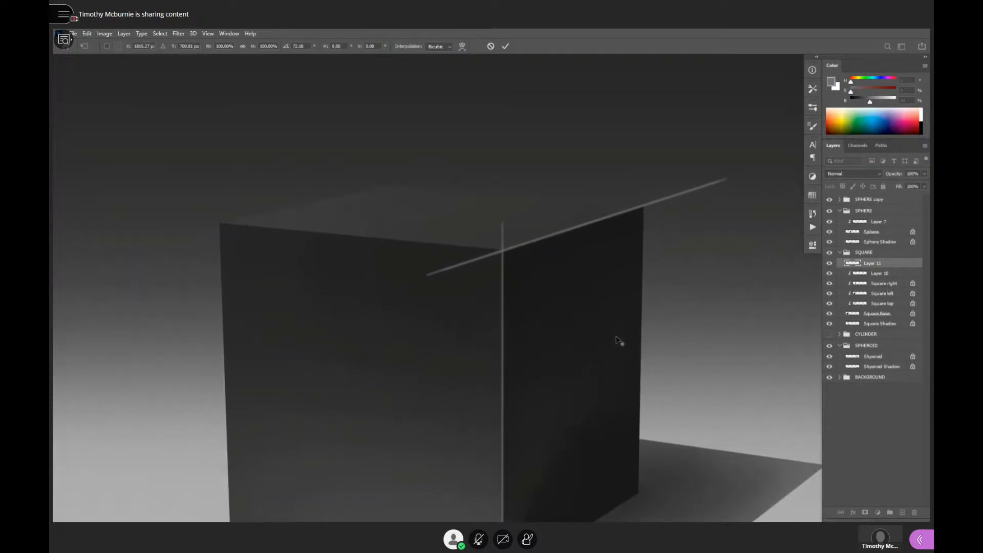
pyautogui.press('Escape')
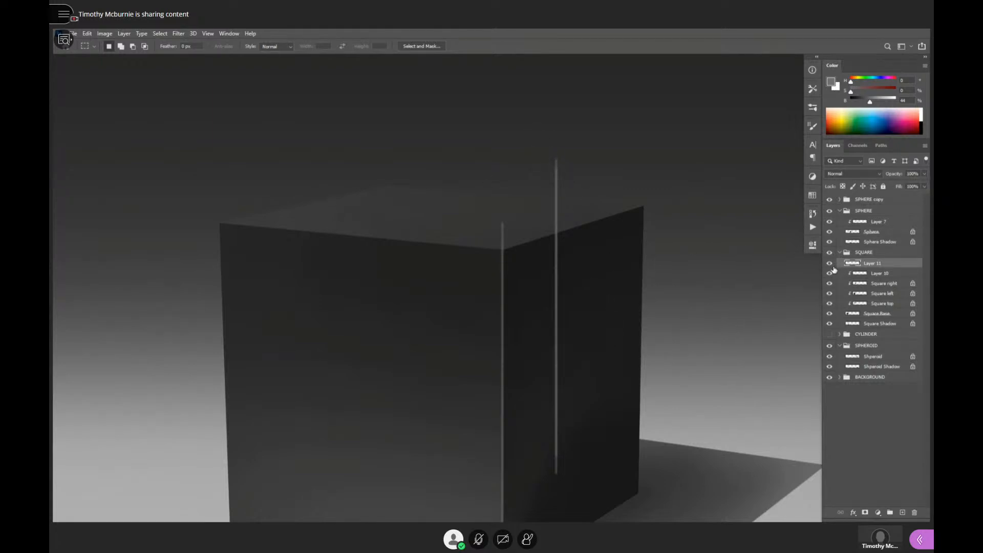
# - Copy the separate line to a new clipped layer and rotate it about 74° onto the top edge of the cube's right face
pyautogui.hotkey('ctrl', 'shift', 'alt', 'n')
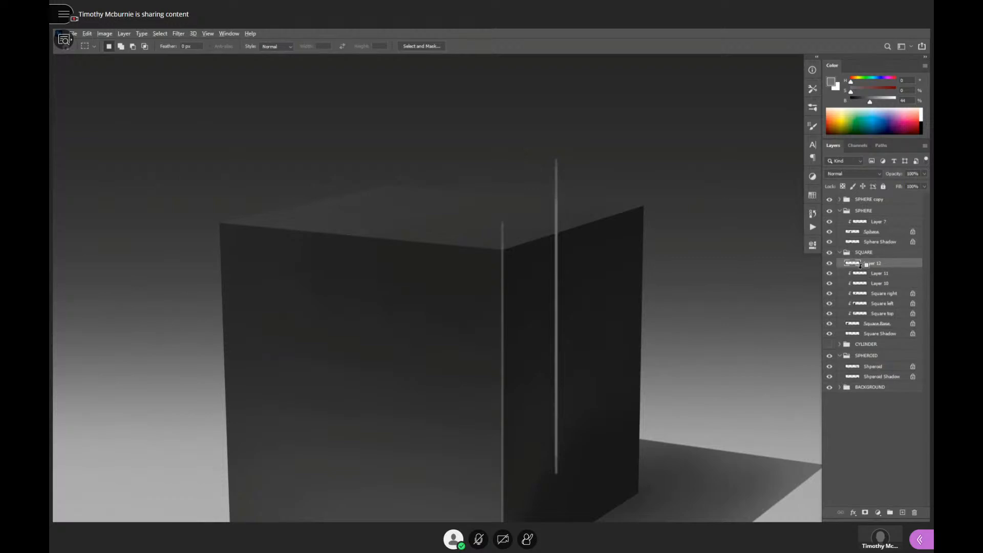
pyautogui.keyDown('alt'); pyautogui.click(865, 265); pyautogui.keyUp('alt')
pyautogui.hotkey('ctrl', 't')
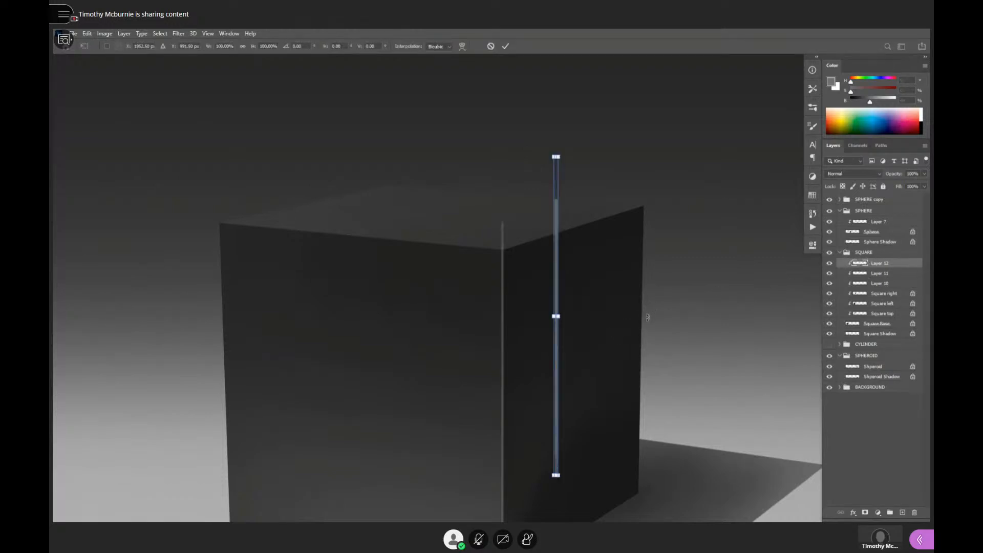
pyautogui.moveTo(648, 317); pyautogui.dragTo(595, 380)
pyautogui.moveTo(589, 327); pyautogui.dragTo(594, 212)
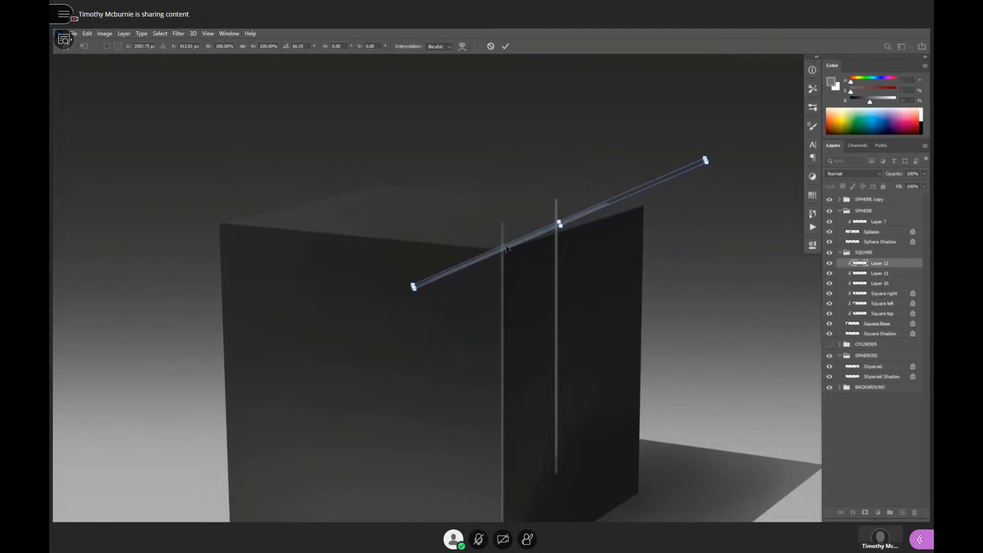
pyautogui.moveTo(503, 252); pyautogui.dragTo(518, 237)
pyautogui.moveTo(715, 184); pyautogui.dragTo(733, 206)
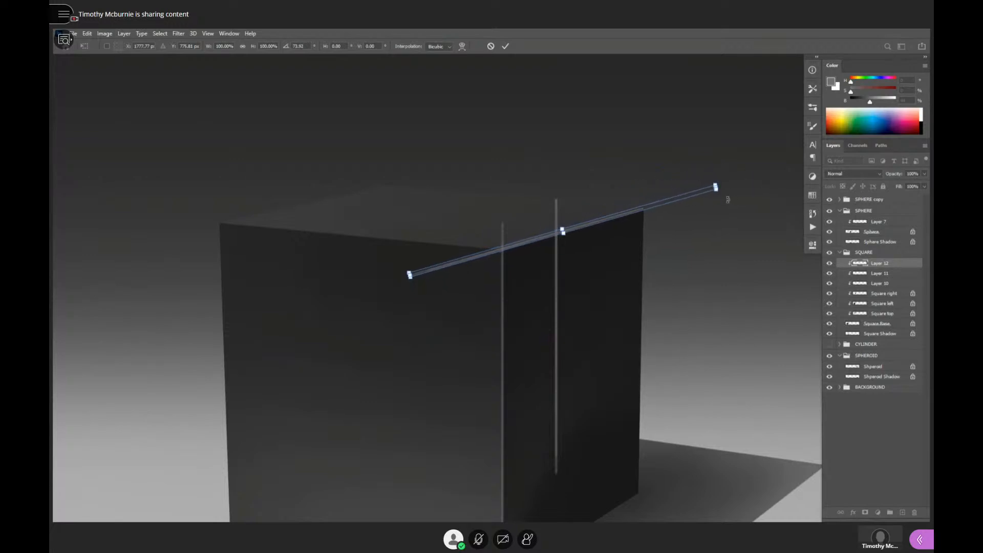
pyautogui.press('Return')
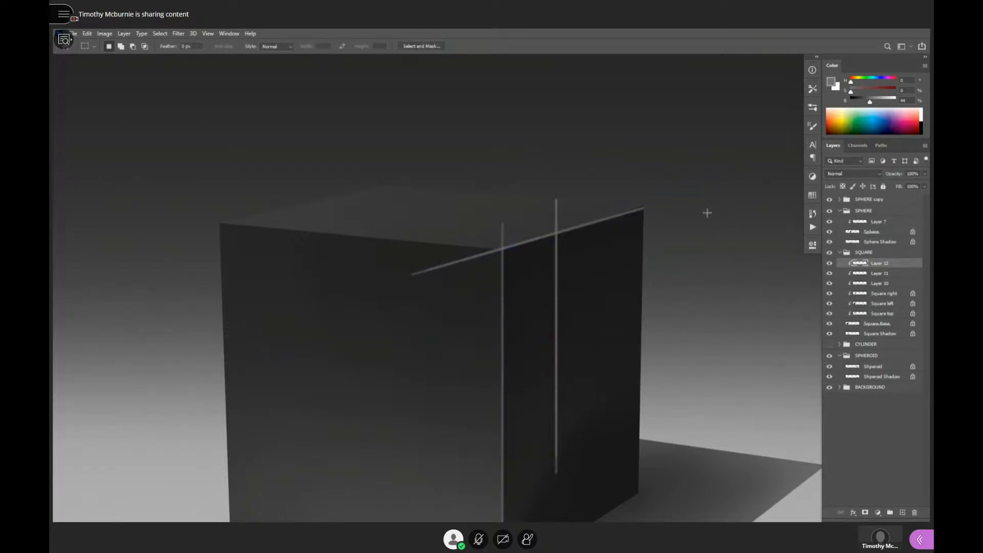
# - Nudge the rotated highlight line upward and fine-tune its position and angle along the right face's top edge
pyautogui.scroll(1, 637, 231)
pyautogui.press('v')
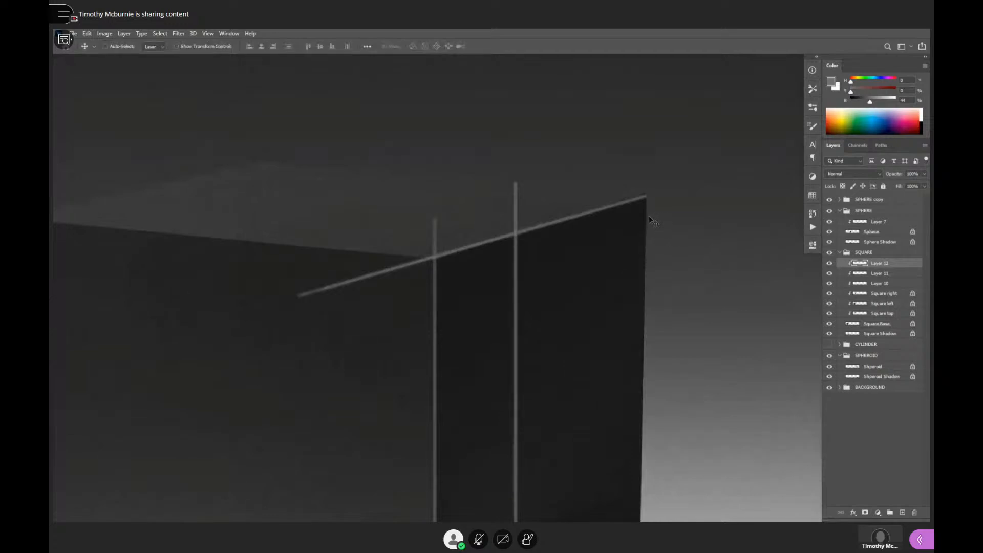
pyautogui.press('Up')
pyautogui.press('Up')
pyautogui.press('Up')
pyautogui.press('Up')
pyautogui.press('Up')
pyautogui.press('Up')
pyautogui.press('Up')
pyautogui.moveTo(650, 213); pyautogui.dragTo(652, 213)
pyautogui.hotkey('ctrl', 't')
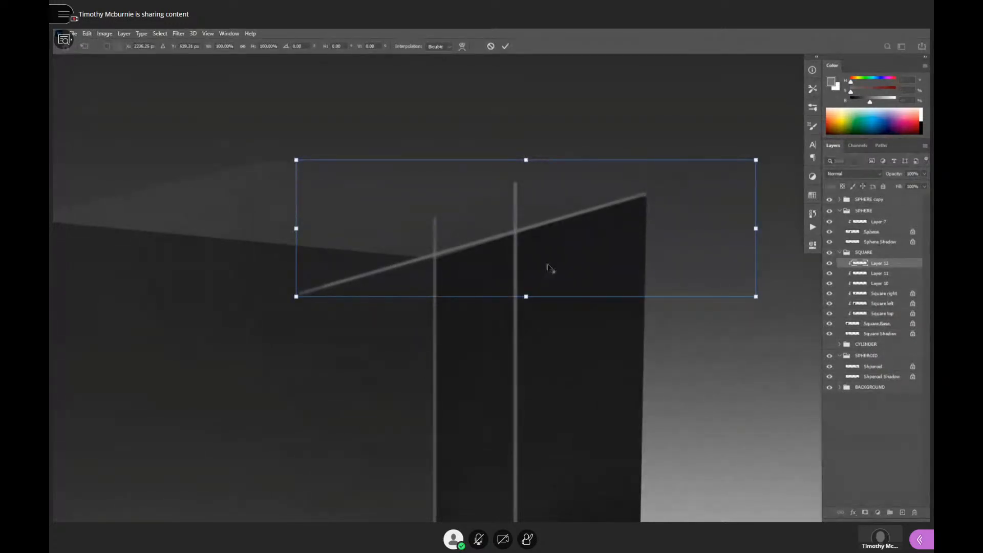
pyautogui.moveTo(412, 360); pyautogui.dragTo(413, 363)
pyautogui.moveTo(626, 246); pyautogui.dragTo(624, 246)
pyautogui.press('Return')
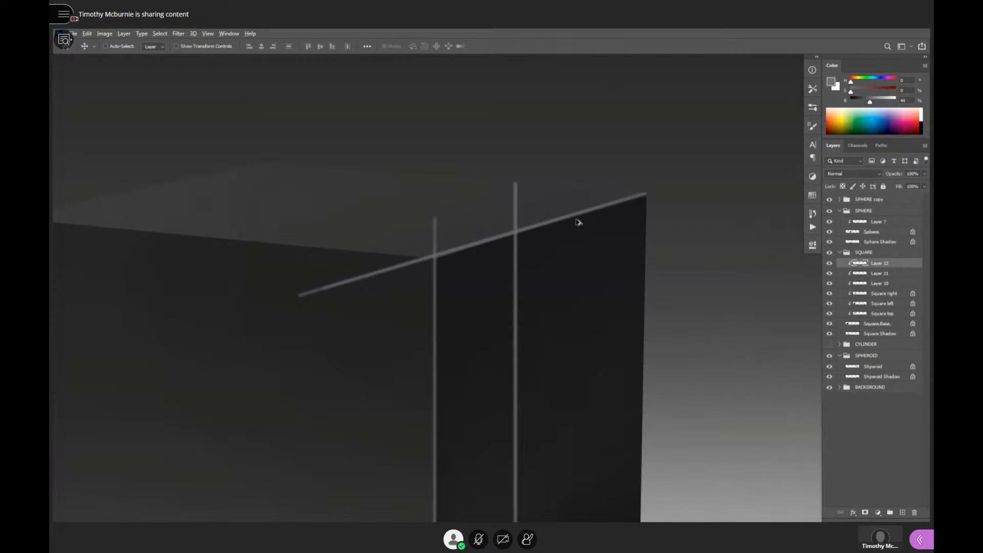
# - Duplicate the highlight line and rotate the copy about 21° onto the top edge of the cube's left face
pyautogui.moveTo(578, 224); pyautogui.dragTo(301, 305)
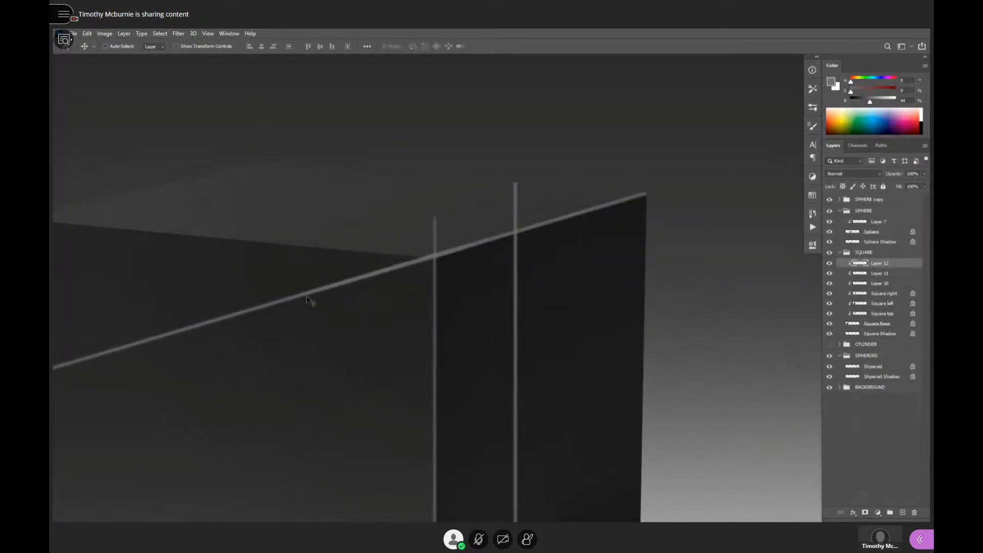
pyautogui.hotkey('ctrl', 't')
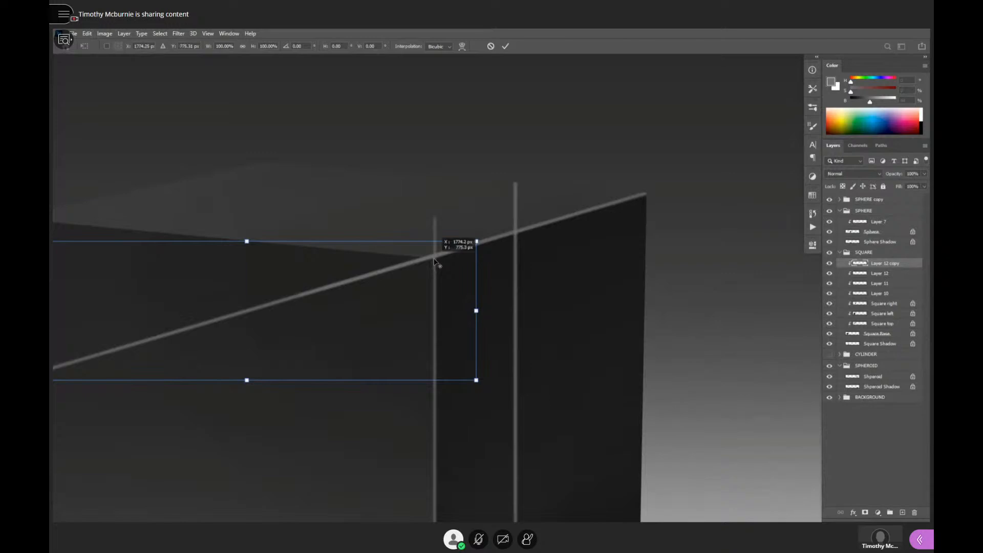
pyautogui.moveTo(521, 262); pyautogui.dragTo(643, 302)
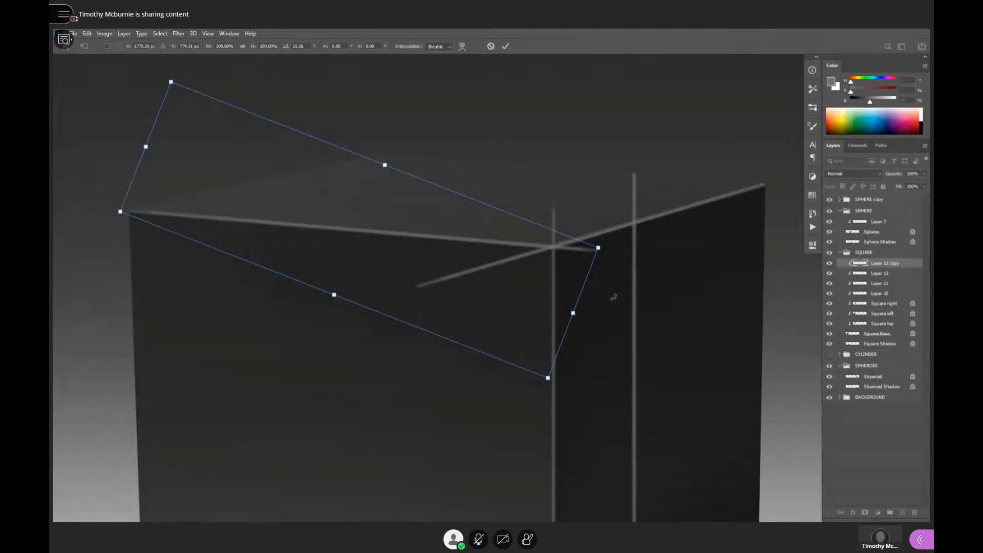
pyautogui.press('Return')
# - Erase the ends of both top-edge highlight lines that extend past the cube's front corner
pyautogui.press('e')
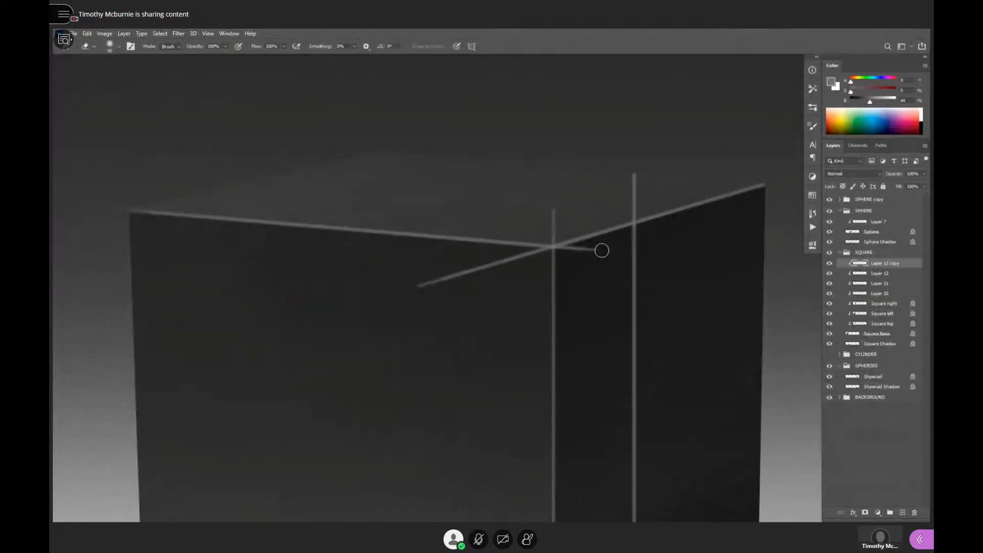
pyautogui.moveTo(601, 248); pyautogui.dragTo(578, 254)
pyautogui.click(874, 272)
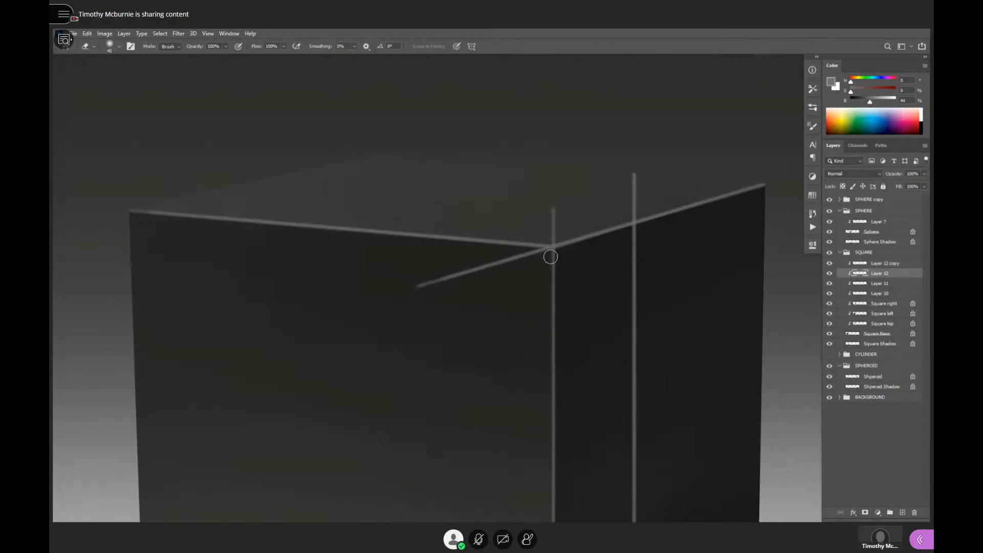
pyautogui.moveTo(526, 257); pyautogui.dragTo(426, 291)
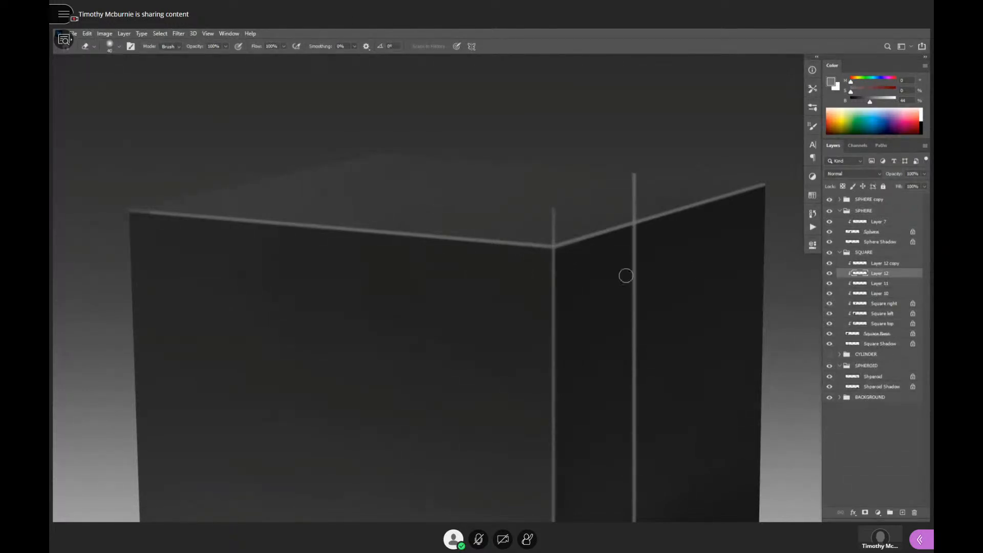
pyautogui.click(886, 264)
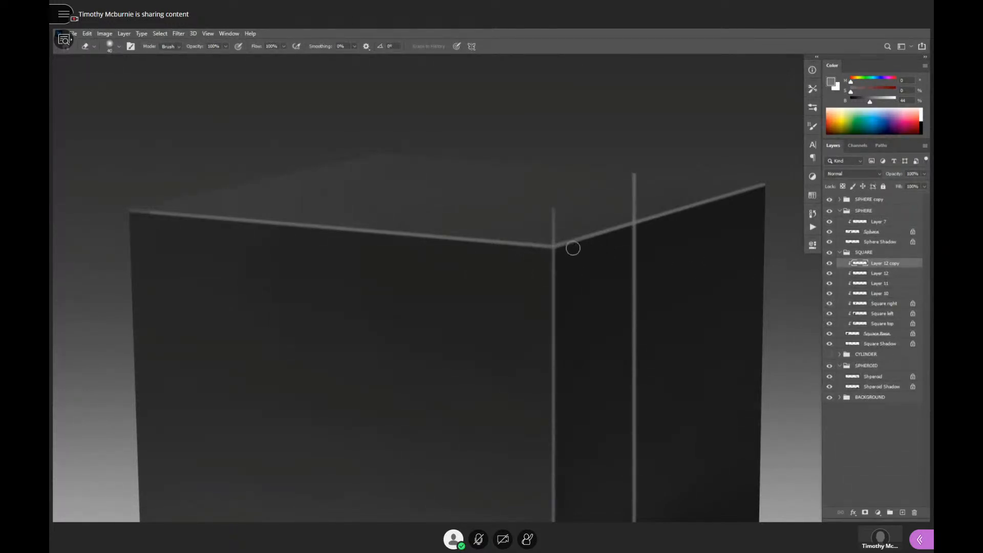
# - Hide Layer 11 with the spare vertical line and select Layer 10 with the front-edge highlight
pyautogui.click(874, 285)
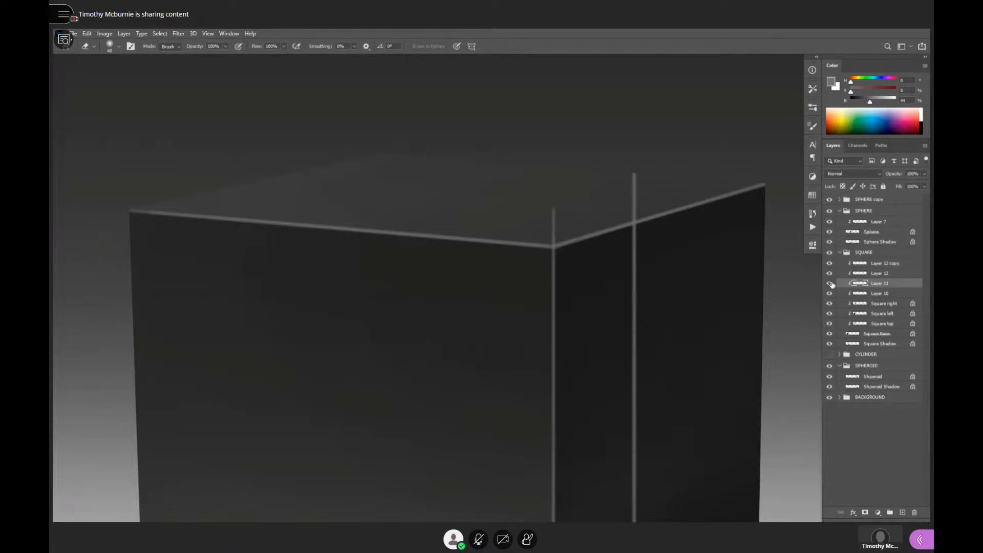
pyautogui.click(830, 282)
pyautogui.click(830, 283)
pyautogui.click(829, 283)
pyautogui.click(866, 293)
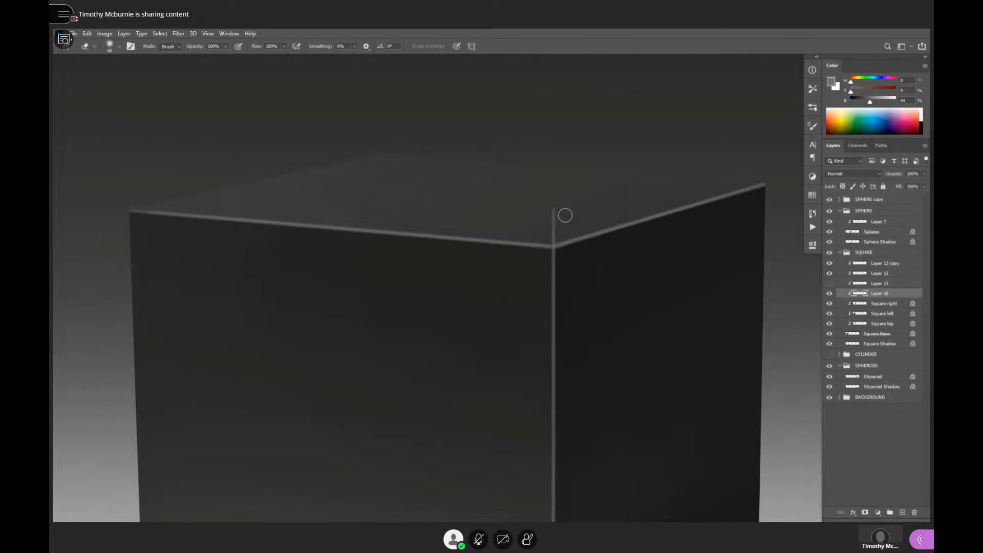
# - Erase the end of the front-edge highlight line that extends above the cube's front top corner
pyautogui.moveTo(554, 210); pyautogui.dragTo(555, 220)
pyautogui.keyDown('alt'); pyautogui.click(602, 300); pyautogui.keyUp('alt')
pyautogui.keyDown('alt'); pyautogui.click(604, 301); pyautogui.keyUp('alt')
pyautogui.keyDown('alt'); pyautogui.click(620, 311); pyautogui.keyUp('alt')
pyautogui.moveTo(620, 330); pyautogui.dragTo(650, 301)
pyautogui.keyDown('ctrl'); pyautogui.click(656, 300); pyautogui.keyUp('ctrl')
pyautogui.keyDown('ctrl'); pyautogui.click(656, 300); pyautogui.keyUp('ctrl')
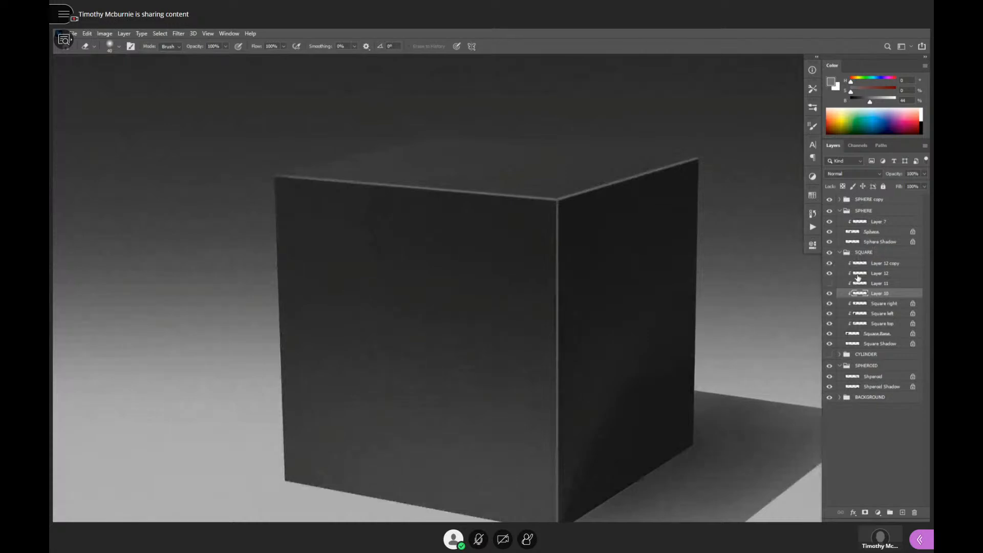
# - Move Layer 10 above Layer 11, merge it with Layer 12 and Layer 12 copy, and compare the cube with and without the highlights
pyautogui.moveTo(863, 296); pyautogui.dragTo(872, 279)
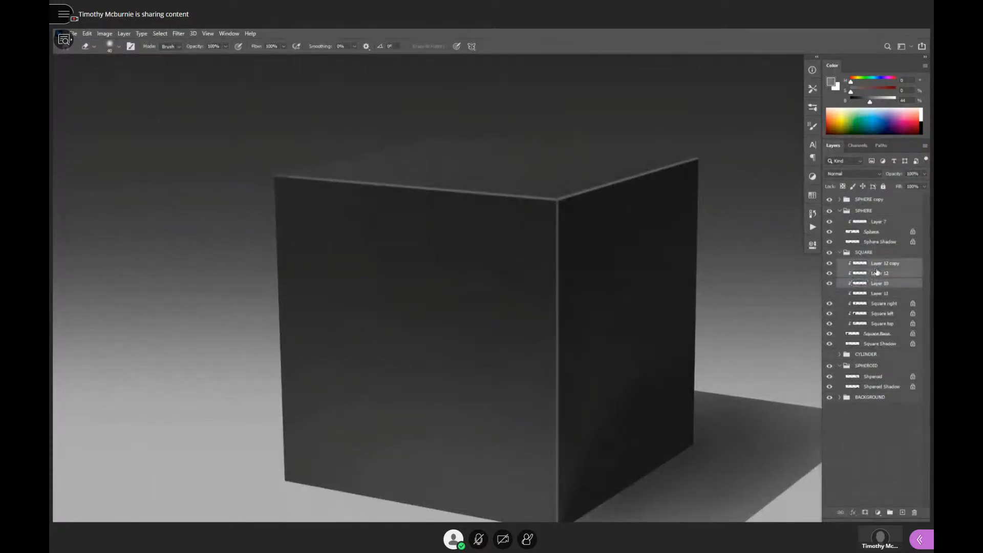
pyautogui.hotkey('ctrl', 'e')
pyautogui.click(830, 263)
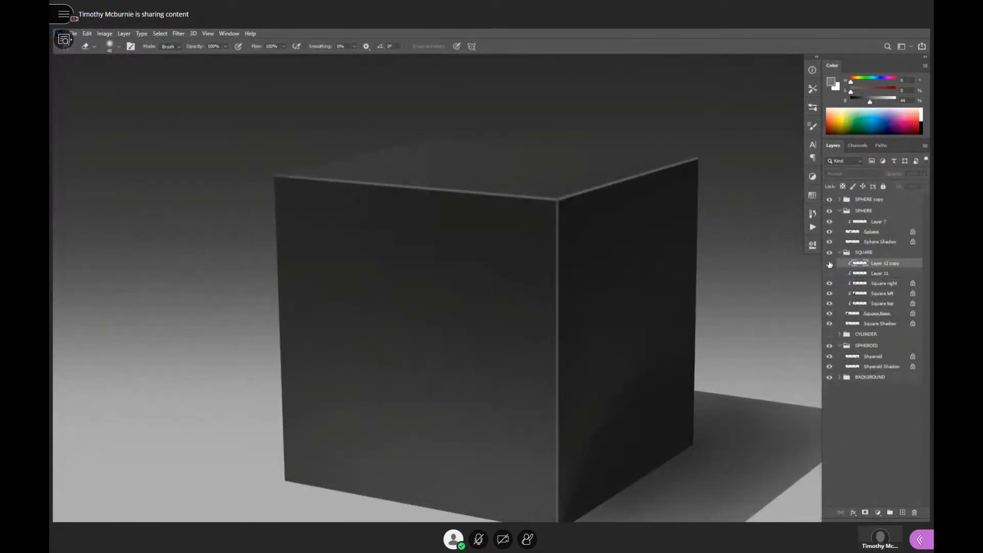
pyautogui.click(830, 263)
# - Fade the merged highlights along the cube's top edges and front edge with the soft Eraser
pyautogui.moveTo(688, 160); pyautogui.dragTo(607, 185)
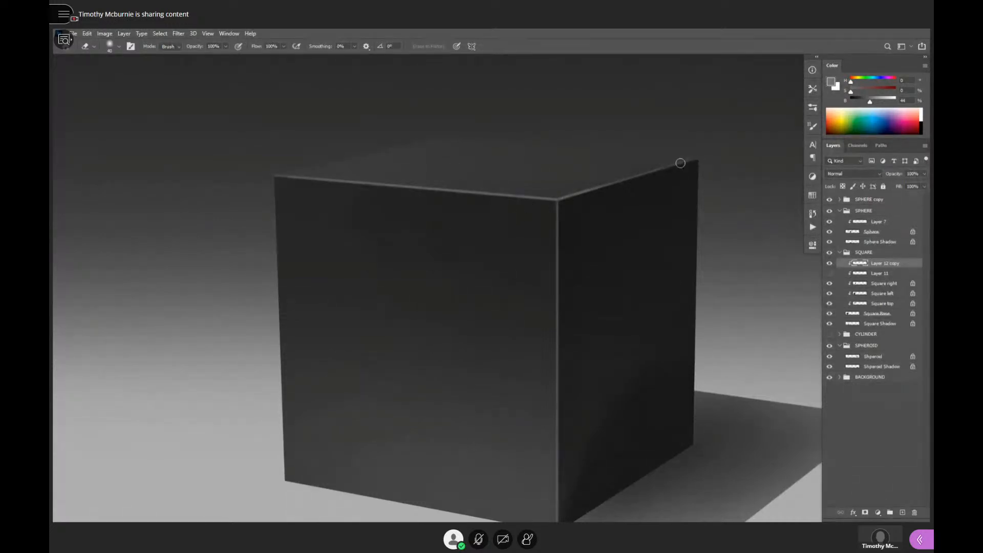
pyautogui.moveTo(566, 237); pyautogui.dragTo(559, 165)
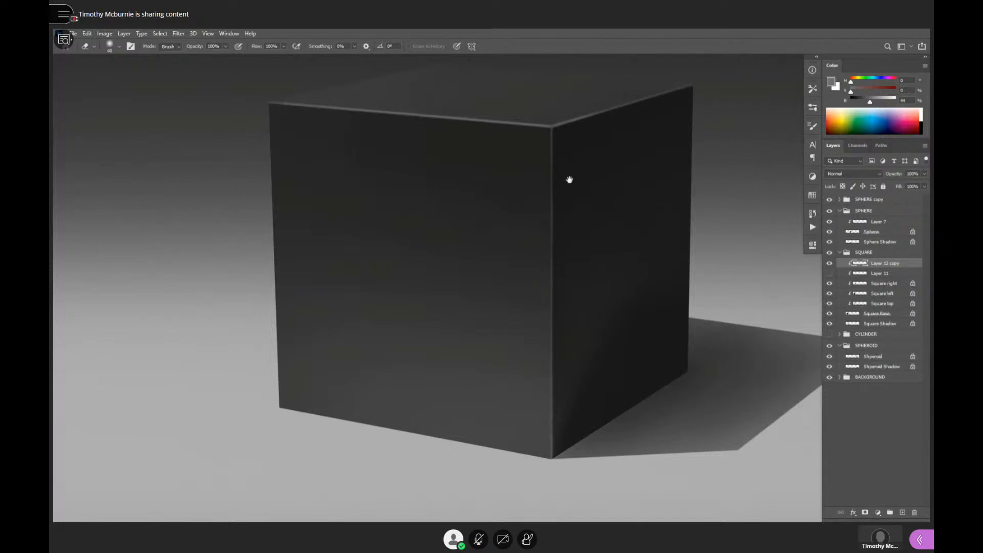
pyautogui.moveTo(569, 180); pyautogui.dragTo(683, 263)
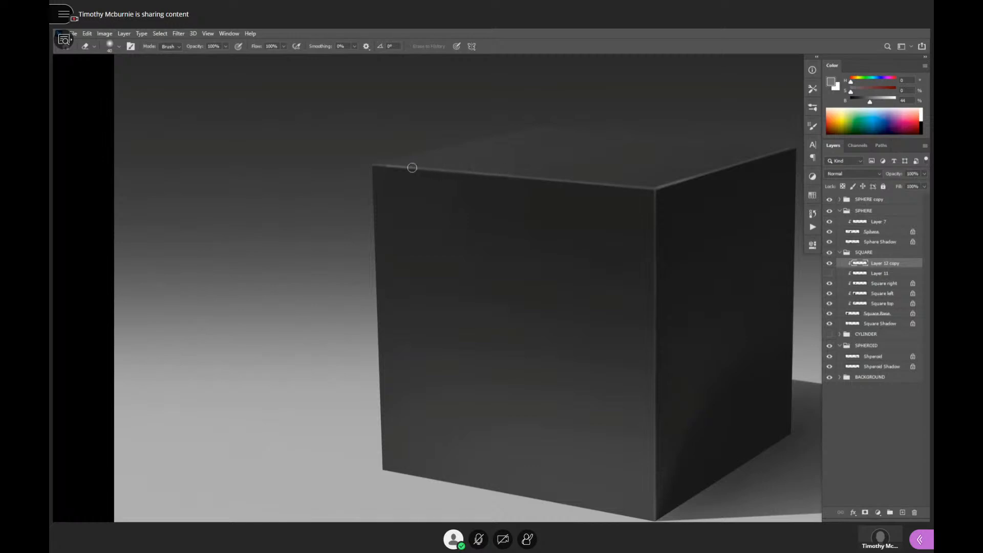
pyautogui.moveTo(657, 253); pyautogui.dragTo(518, 299)
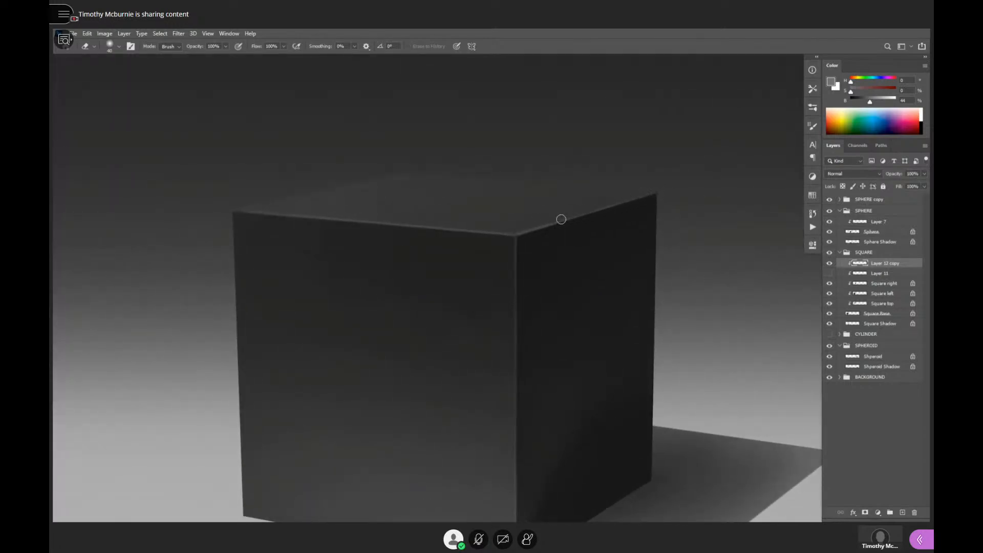
pyautogui.keyDown('alt'); pyautogui.click(463, 295); pyautogui.keyUp('alt')
pyautogui.keyDown('alt'); pyautogui.click(464, 296); pyautogui.keyUp('alt')
pyautogui.keyDown('alt'); pyautogui.click(464, 296); pyautogui.keyUp('alt')
pyautogui.moveTo(609, 295); pyautogui.dragTo(616, 248)
pyautogui.keyDown('alt'); pyautogui.click(609, 272); pyautogui.keyUp('alt')
pyautogui.click(566, 268)
pyautogui.click(570, 266)
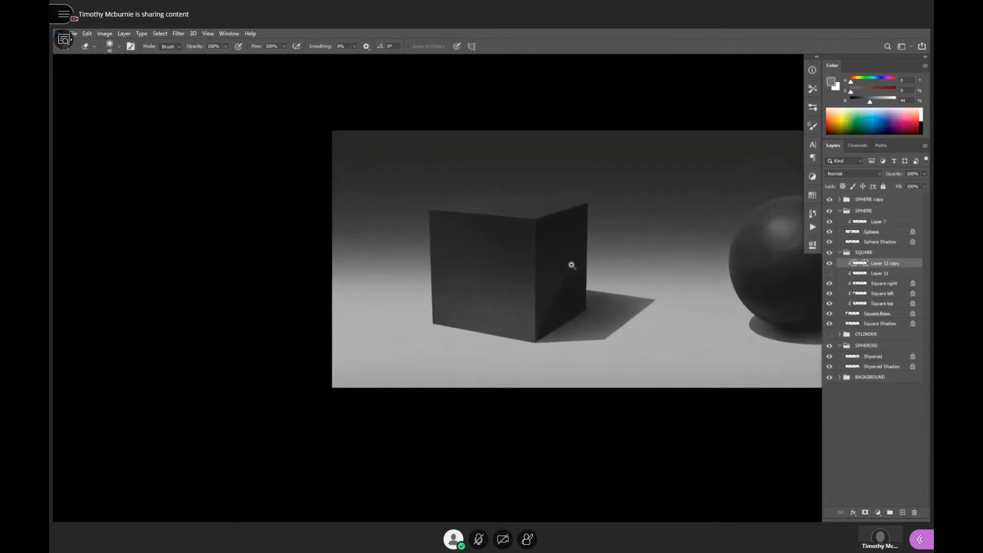
# - Add a new layer above the merged highlights and clip it to the cube's base shape
pyautogui.click(572, 260)
pyautogui.moveTo(576, 282); pyautogui.dragTo(602, 313)
pyautogui.click(578, 280)
pyautogui.hotkey('ctrl', 'z')
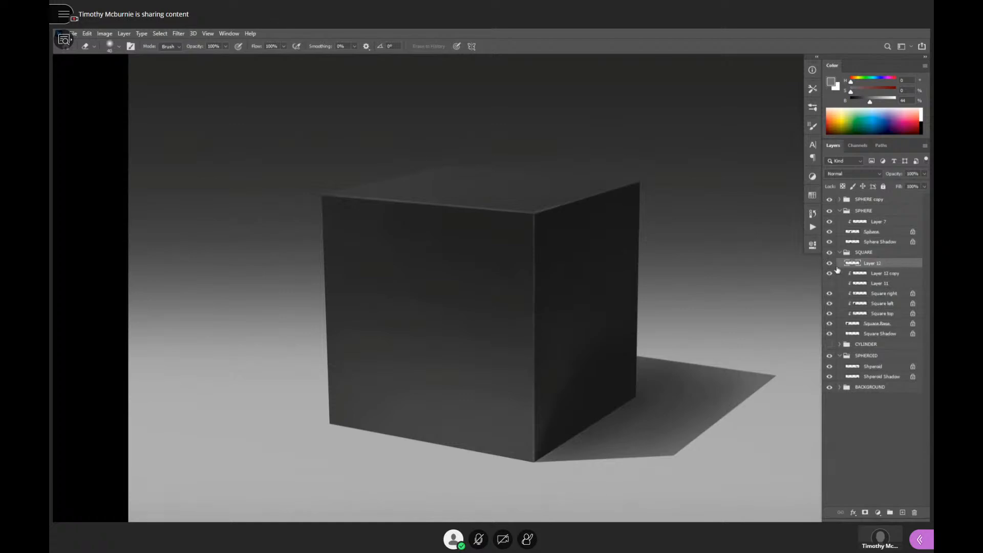
pyautogui.keyDown('alt'); pyautogui.click(869, 266); pyautogui.keyUp('alt')
pyautogui.moveTo(571, 269); pyautogui.dragTo(603, 258)
# - Switch to the Paint- Kaz brush preset and set its opacity to 20%
pyautogui.press('b')
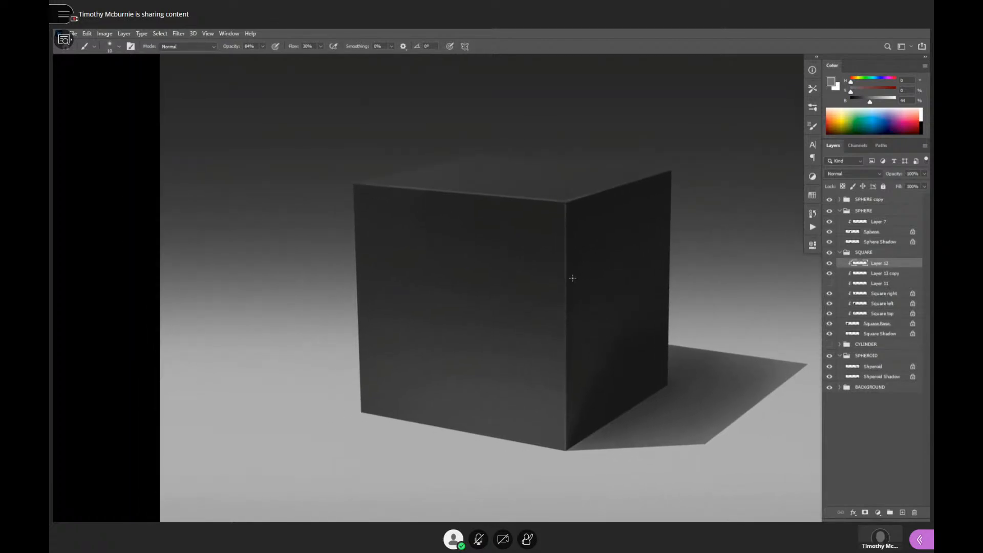
pyautogui.click(813, 89)
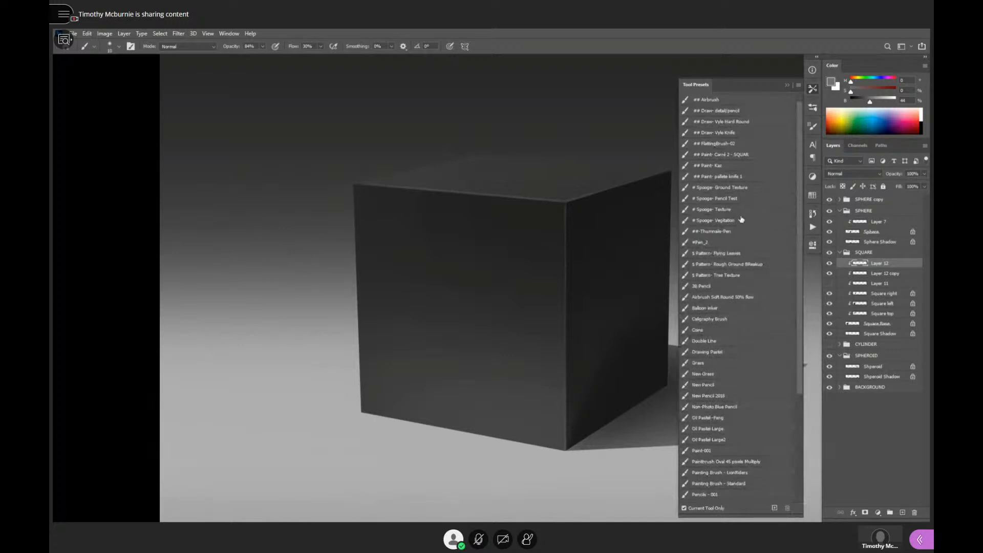
pyautogui.click(731, 166)
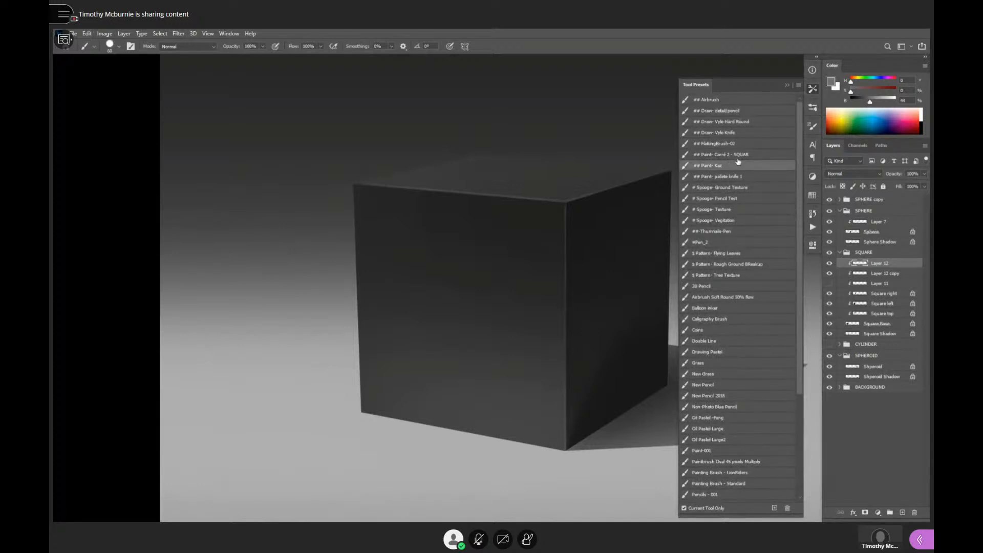
pyautogui.keyDown('ctrl'); pyautogui.click(585, 254); pyautogui.keyUp('ctrl')
pyautogui.press('2')
pyautogui.keyDown('alt'); pyautogui.click(613, 244); pyautogui.keyUp('alt')
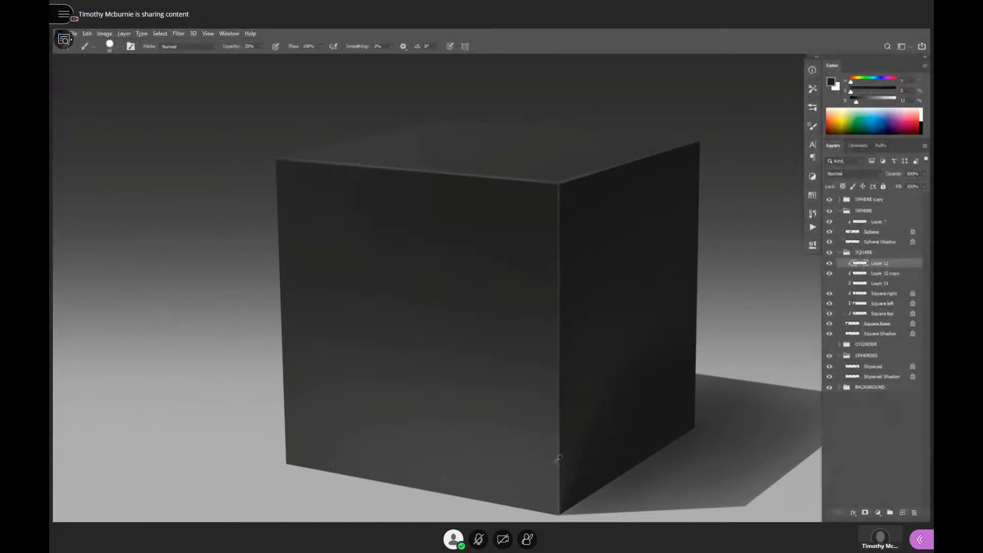
# - Paint greys sampled from the cube over the front-edge highlight and side faces to blend the shading and vary the surface
pyautogui.keyDown('alt'); pyautogui.click(545, 470); pyautogui.keyUp('alt')
pyautogui.moveTo(606, 429); pyautogui.dragTo(634, 338)
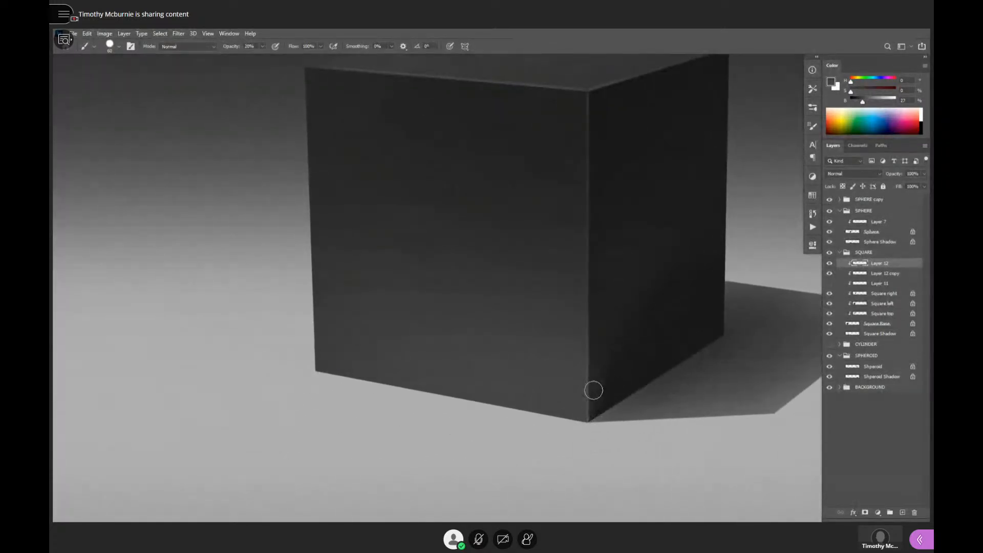
pyautogui.moveTo(594, 390)
pyautogui.mouseDown()
pyautogui.moveTo(639, 271)
pyautogui.moveTo(612, 305)
pyautogui.mouseUp()
pyautogui.keyDown('alt'); pyautogui.click(642, 346); pyautogui.keyUp('alt')
pyautogui.keyDown('alt'); pyautogui.click(564, 264); pyautogui.keyUp('alt')
pyautogui.keyDown('alt'); pyautogui.click(601, 210); pyautogui.keyUp('alt')
pyautogui.keyDown('alt'); pyautogui.click(521, 244); pyautogui.keyUp('alt')
pyautogui.keyDown('alt'); pyautogui.click(538, 310); pyautogui.keyUp('alt')
pyautogui.keyDown('alt'); pyautogui.click(574, 398); pyautogui.keyUp('alt')
pyautogui.keyDown('alt'); pyautogui.click(549, 127); pyautogui.keyUp('alt')
pyautogui.press('Tab')
pyautogui.press('Tab')
pyautogui.keyDown('alt'); pyautogui.click(558, 112); pyautogui.keyUp('alt')
pyautogui.keyDown('alt'); pyautogui.click(544, 356); pyautogui.keyUp('alt')
pyautogui.keyDown('alt'); pyautogui.click(557, 397); pyautogui.keyUp('alt')
pyautogui.moveTo(674, 329); pyautogui.dragTo(676, 397)
pyautogui.scroll(-3, 676, 397)
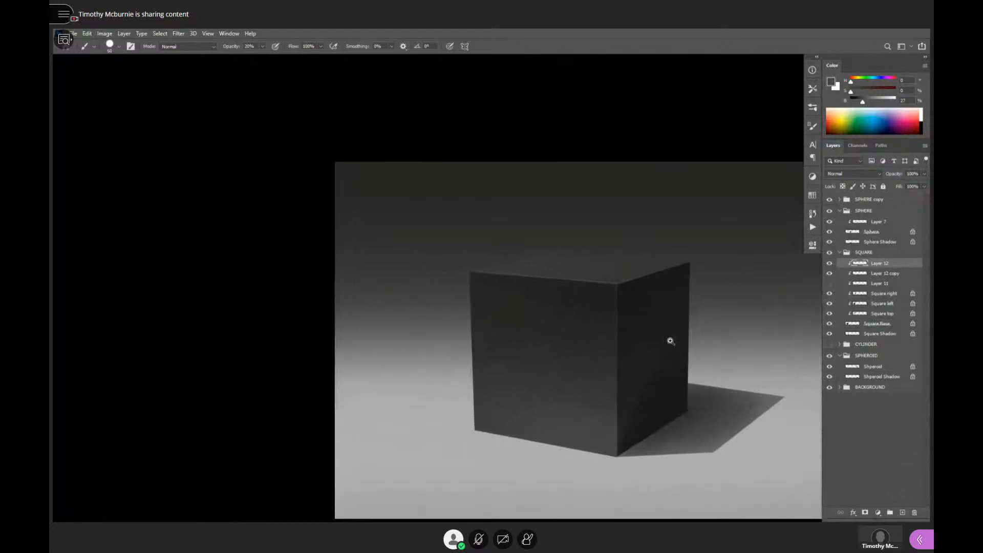
# - Brush a darker sampled grey over the cube's top face and compare the cube with the black sphere
pyautogui.scroll(3, 669, 340)
pyautogui.keyDown('alt'); pyautogui.click(628, 247); pyautogui.keyUp('alt')
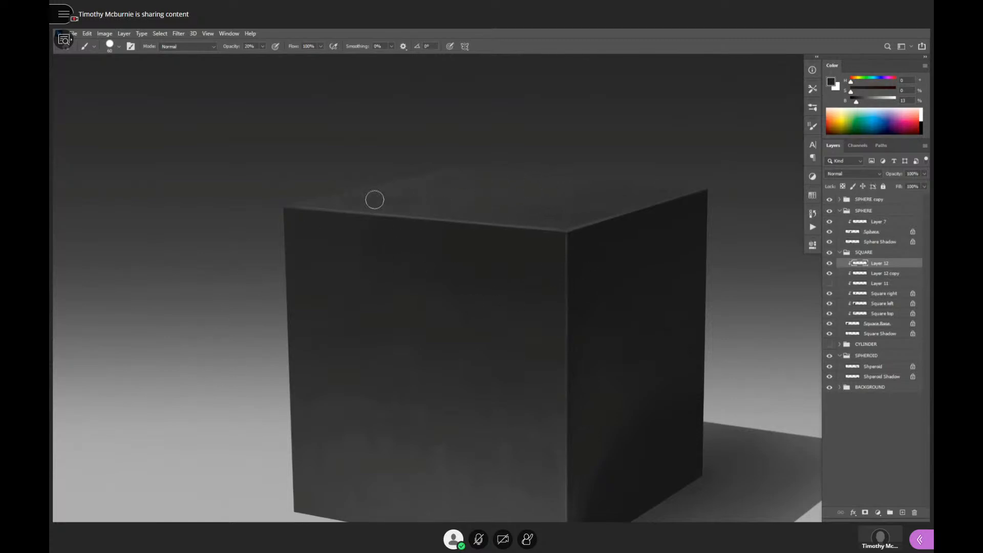
pyautogui.keyDown('alt'); pyautogui.click(633, 258); pyautogui.keyUp('alt')
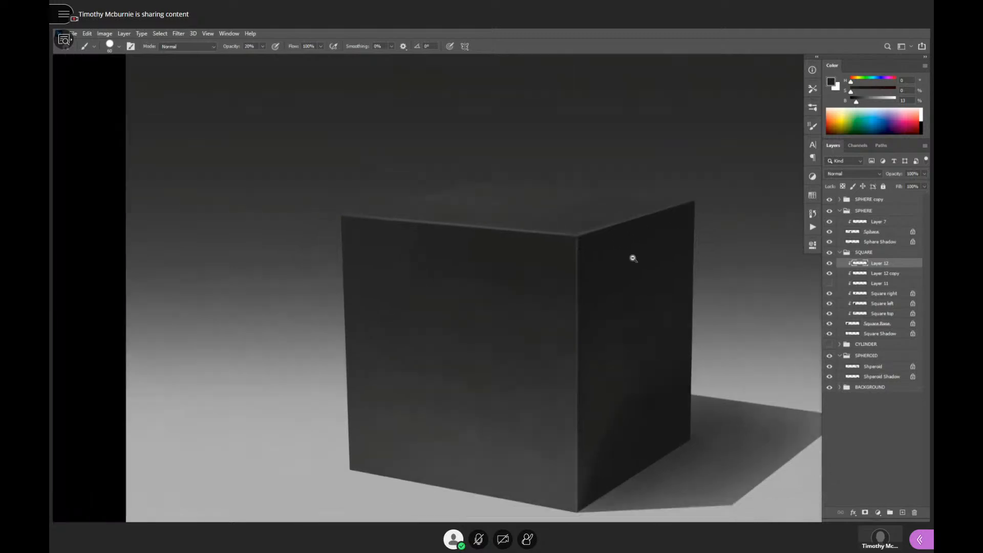
pyautogui.keyDown('alt'); pyautogui.click(636, 259); pyautogui.keyUp('alt')
pyautogui.keyDown('alt'); pyautogui.click(664, 275); pyautogui.keyUp('alt')
pyautogui.keyDown('alt'); pyautogui.click(666, 311); pyautogui.keyUp('alt')
pyautogui.moveTo(673, 329); pyautogui.dragTo(650, 327)
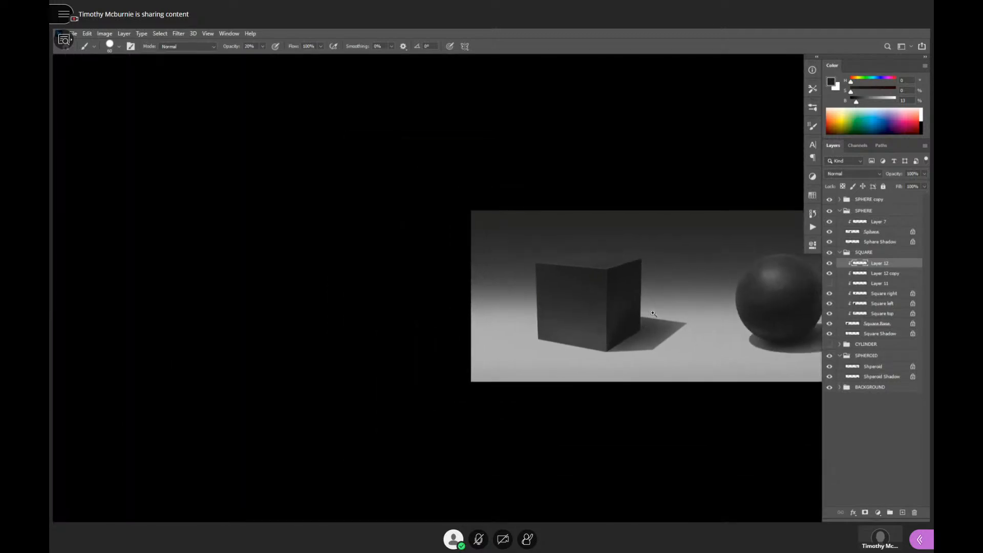
pyautogui.keyDown('ctrl'); pyautogui.click(654, 314); pyautogui.keyUp('ctrl')
pyautogui.keyDown('ctrl'); pyautogui.click(655, 315); pyautogui.keyUp('ctrl')
# - Add a new layer above the BACKGROUND group and reset the foreground colour to black
pyautogui.click(866, 389)
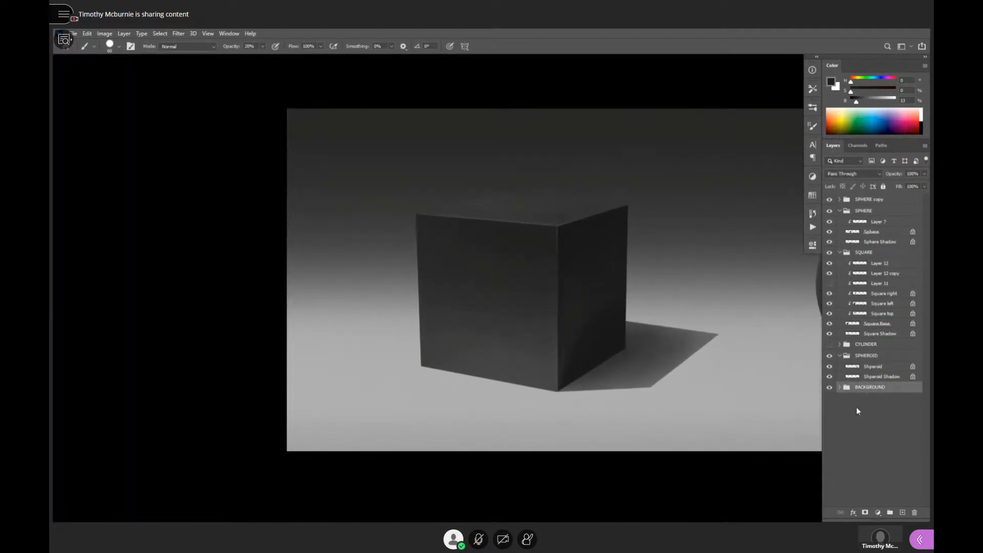
pyautogui.hotkey('ctrl', 'shift', 'alt', 'n')
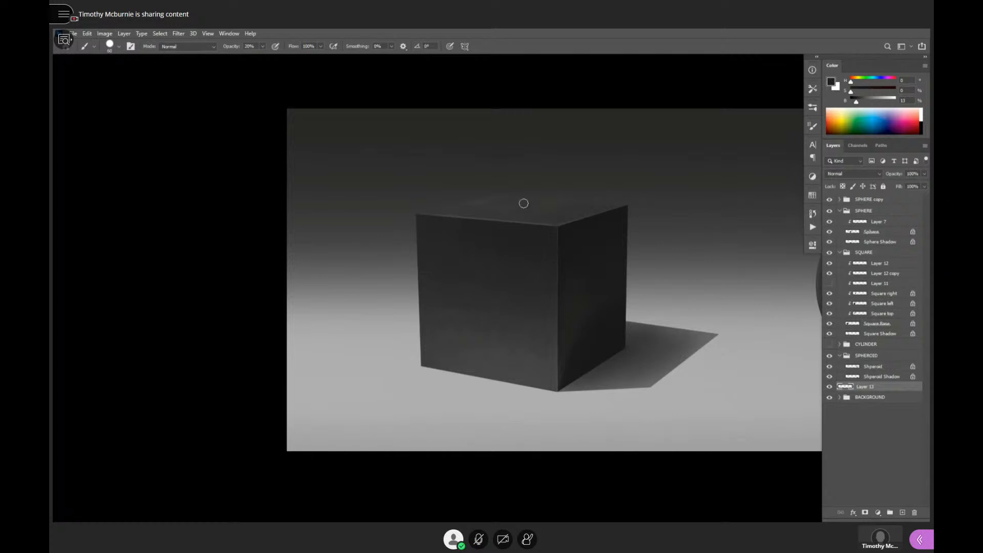
pyautogui.hotkey('shift', 'b')
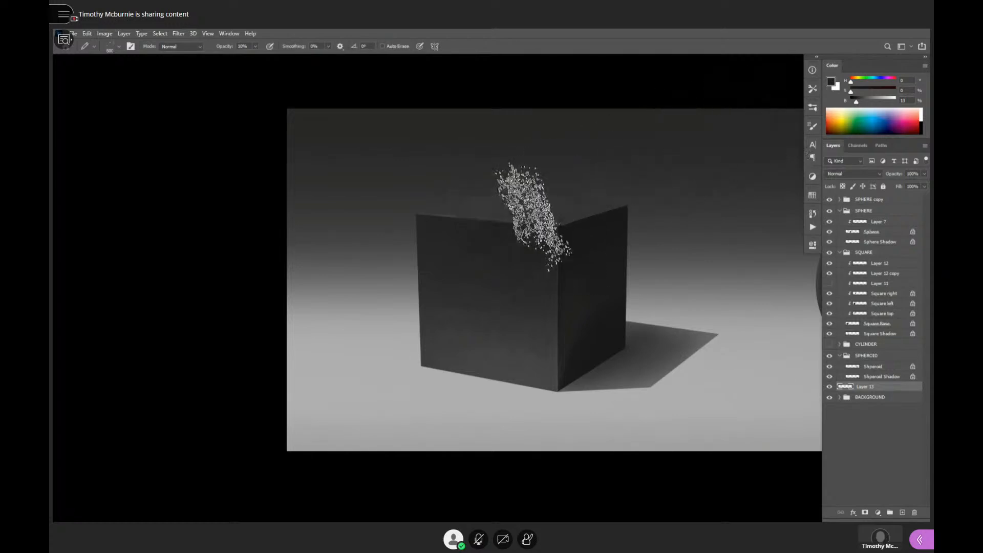
pyautogui.click(813, 89)
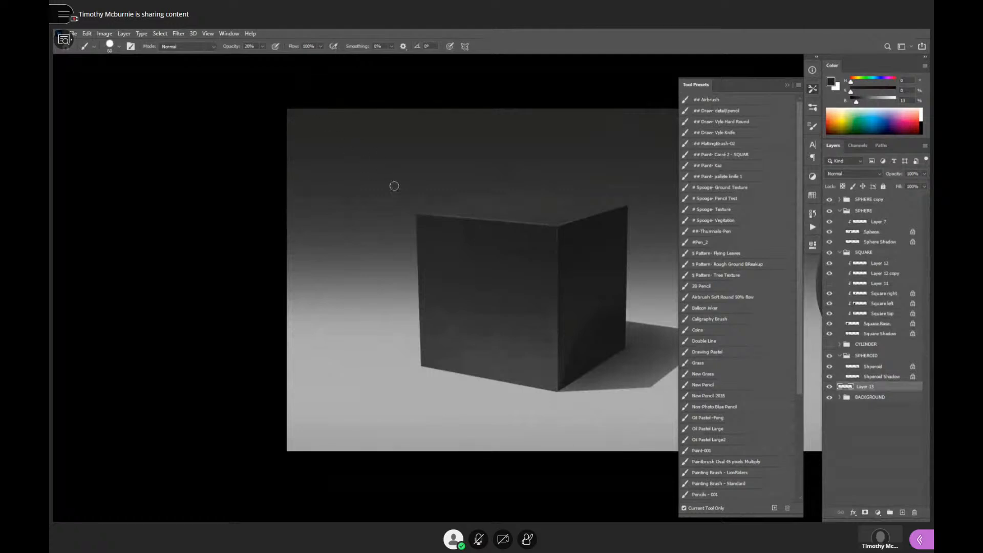
pyautogui.moveTo(404, 217); pyautogui.dragTo(414, 221)
pyautogui.press('d')
# - Try to darken the backdrop behind the cube with a 700 px hard black brush at 20% opacity
pyautogui.press(']')
pyautogui.press(']')
pyautogui.press(']')
pyautogui.press(']')
pyautogui.press(']')
pyautogui.press(']')
pyautogui.press(']')
pyautogui.press(']')
pyautogui.press(']')
pyautogui.press(']')
pyautogui.press(']')
pyautogui.press(']')
pyautogui.press(']')
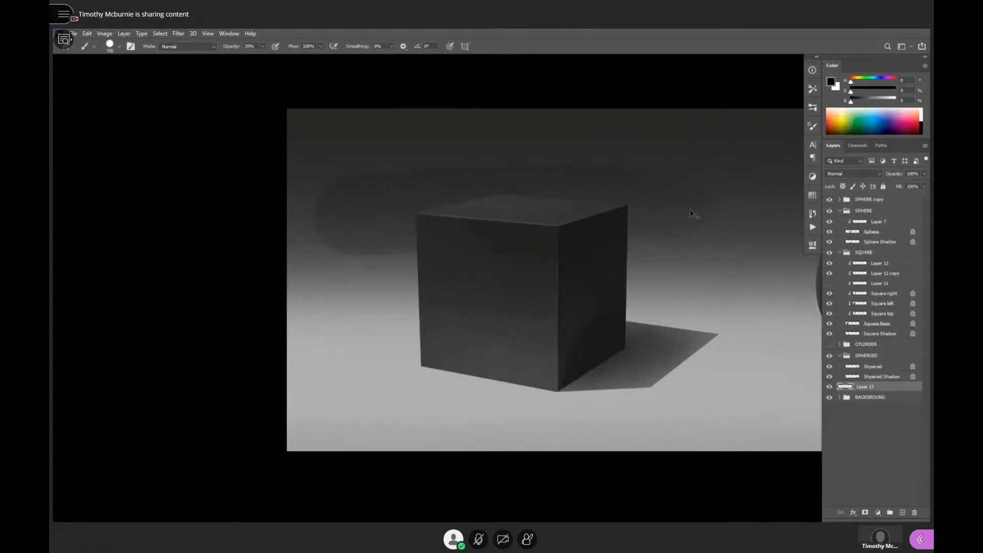
# - Darken the backdrop behind the cube with a soft black airbrush at 84% opacity, enlarging it to 1300 px
pyautogui.press(',')
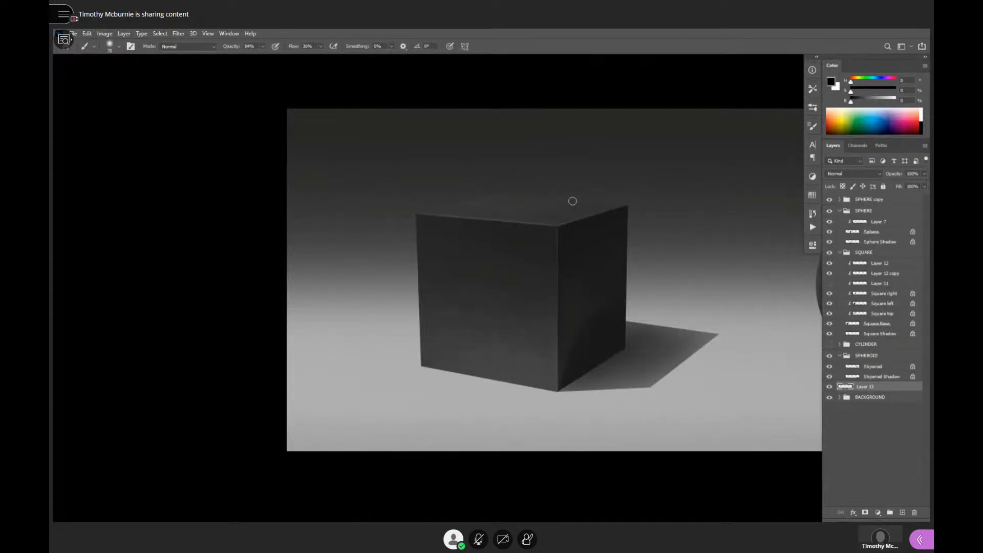
pyautogui.press(']')
pyautogui.press(']')
pyautogui.press(']')
pyautogui.press(']')
pyautogui.press(']')
pyautogui.press(']')
pyautogui.press(']')
pyautogui.press(']')
pyautogui.press(']')
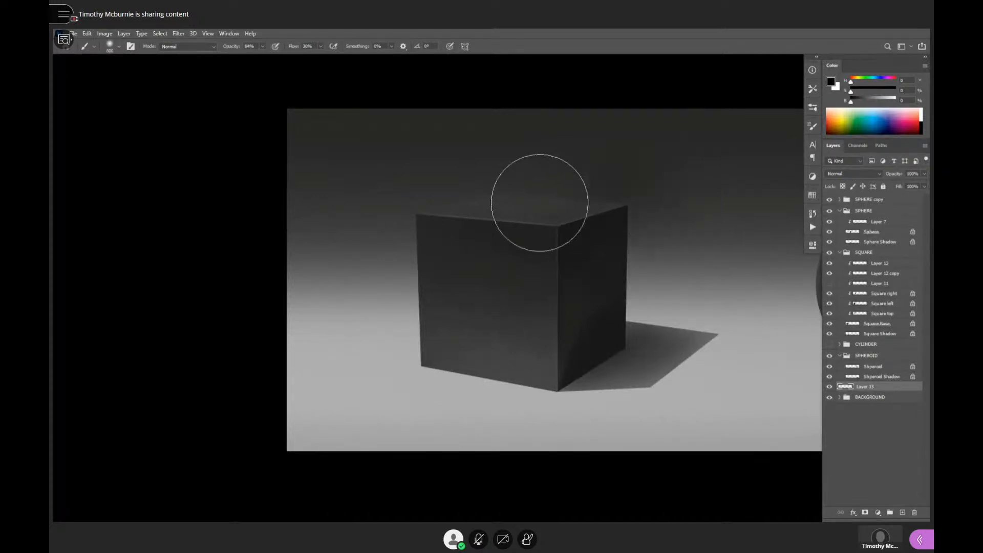
pyautogui.moveTo(540, 202); pyautogui.dragTo(354, 215)
pyautogui.press(']')
pyautogui.press(']')
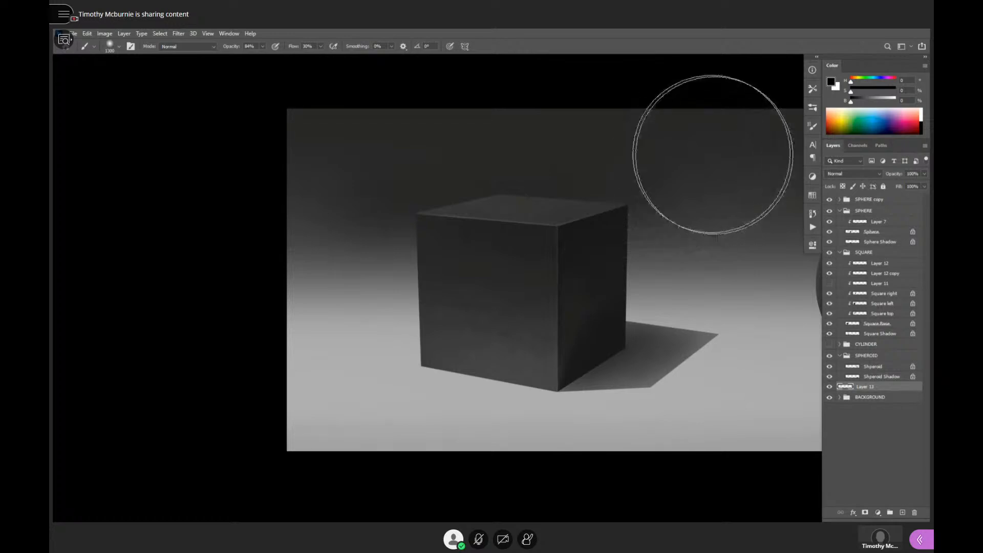
pyautogui.press(']')
pyautogui.press(']')
pyautogui.press(']')
# - Extend the soft black darkening across the upper backdrop behind all the forms, from the cube to the spheroid
pyautogui.scroll(-4, 616, 277)
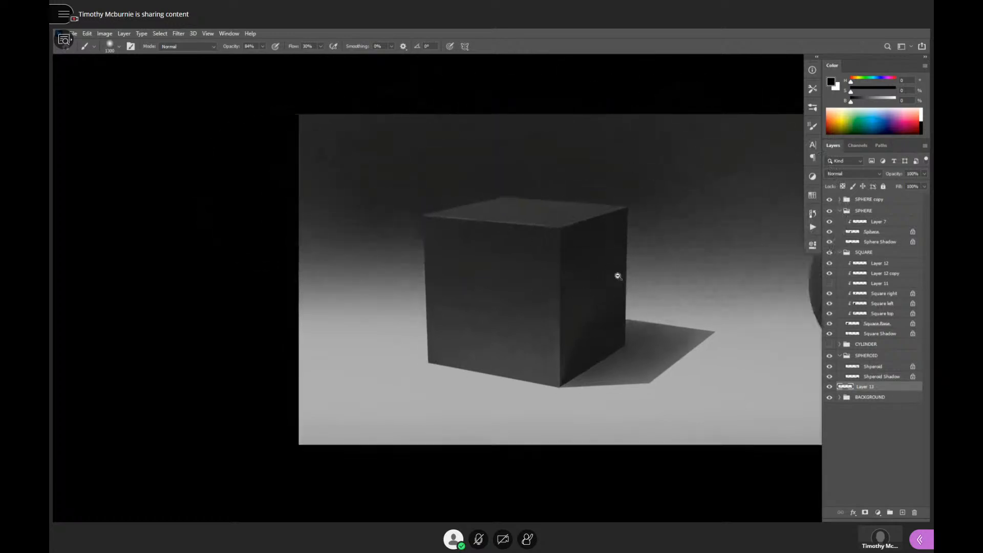
pyautogui.moveTo(680, 312); pyautogui.dragTo(476, 319)
pyautogui.moveTo(299, 215)
pyautogui.mouseDown()
pyautogui.moveTo(478, 217)
pyautogui.moveTo(676, 249)
pyautogui.mouseUp()
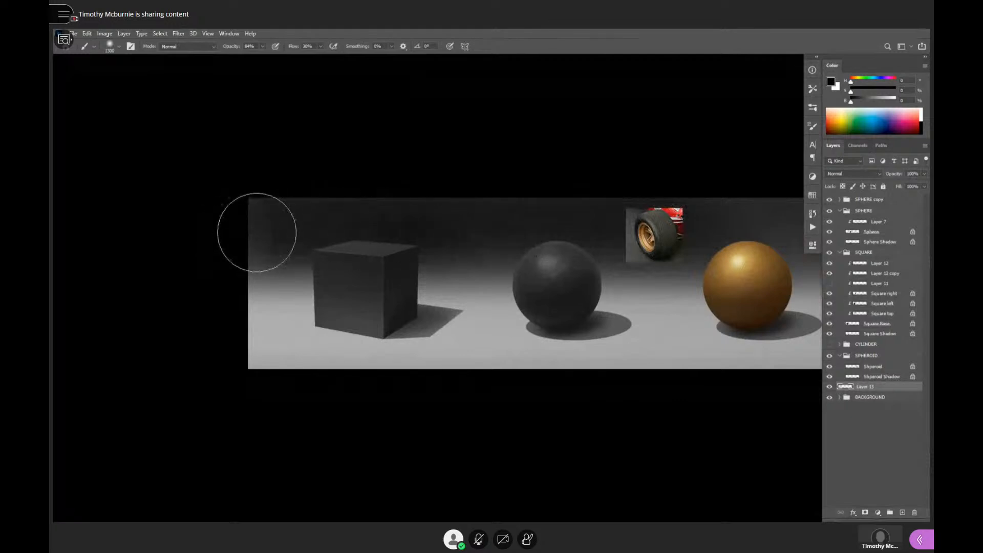
pyautogui.moveTo(616, 276); pyautogui.dragTo(400, 287)
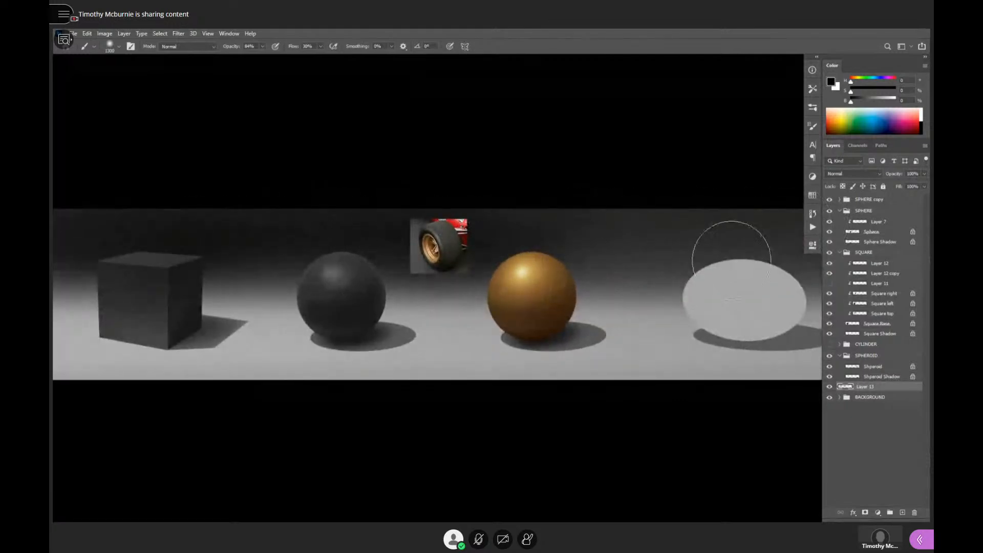
pyautogui.moveTo(635, 297)
pyautogui.mouseDown()
pyautogui.moveTo(538, 292)
pyautogui.moveTo(538, 263)
pyautogui.mouseUp()
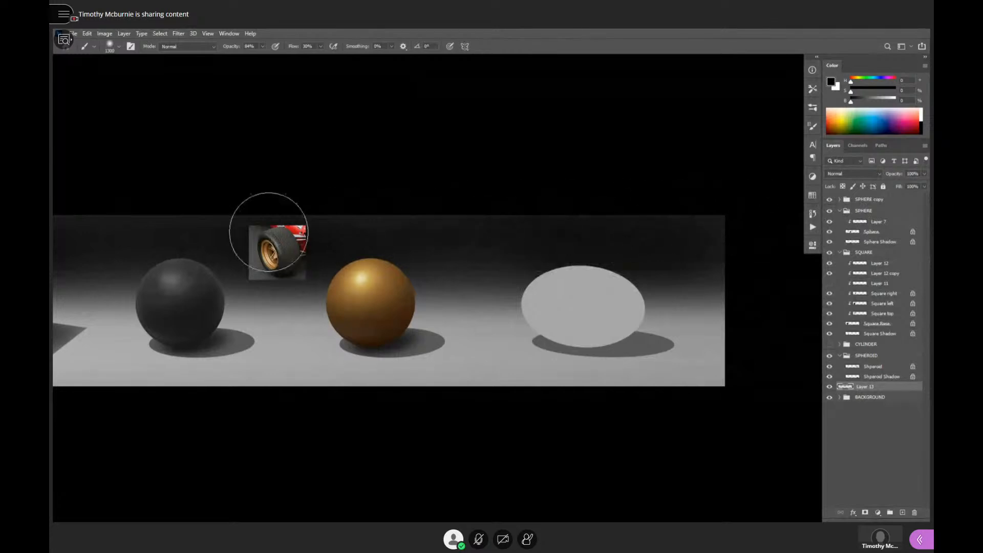
pyautogui.moveTo(452, 254); pyautogui.dragTo(698, 265)
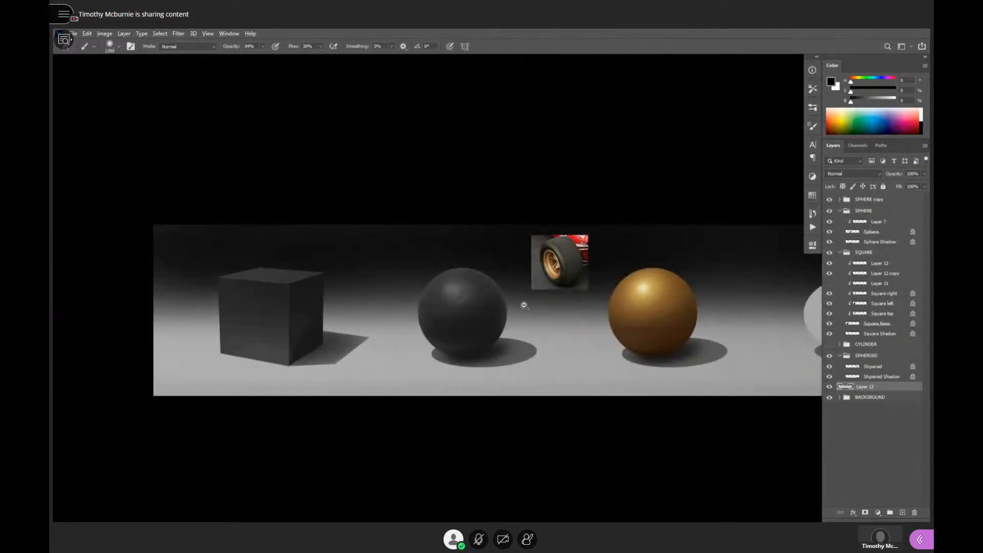
pyautogui.moveTo(520, 338); pyautogui.dragTo(389, 358)
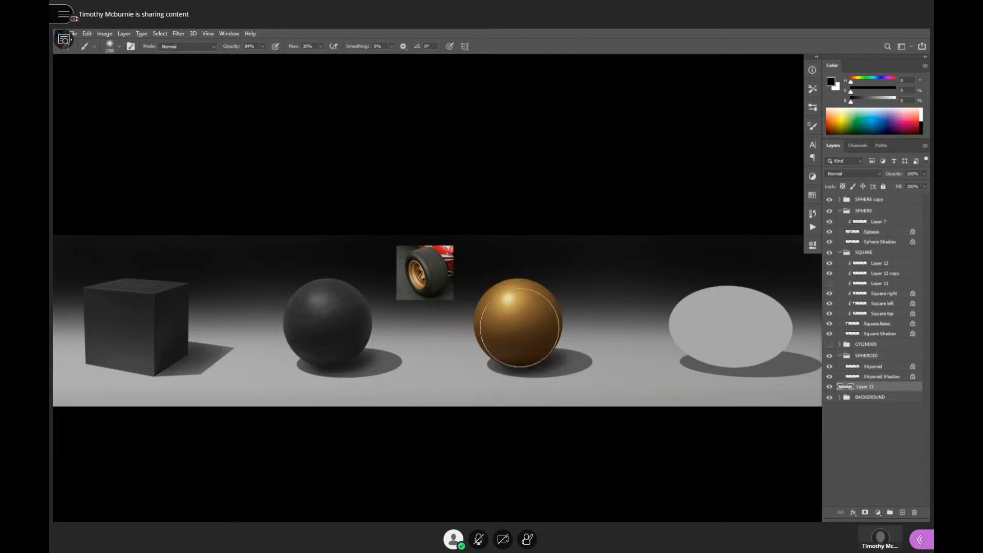
# - Focus on the unshaded spheroid, collapse the SPHERE layer group and select the SPHEROID group
pyautogui.moveTo(566, 374)
pyautogui.mouseDown()
pyautogui.moveTo(589, 365)
pyautogui.moveTo(549, 379)
pyautogui.mouseUp()
pyautogui.keyDown('ctrl'); pyautogui.click(690, 325); pyautogui.keyUp('ctrl')
pyautogui.keyDown('ctrl'); pyautogui.click(690, 325); pyautogui.keyUp('ctrl')
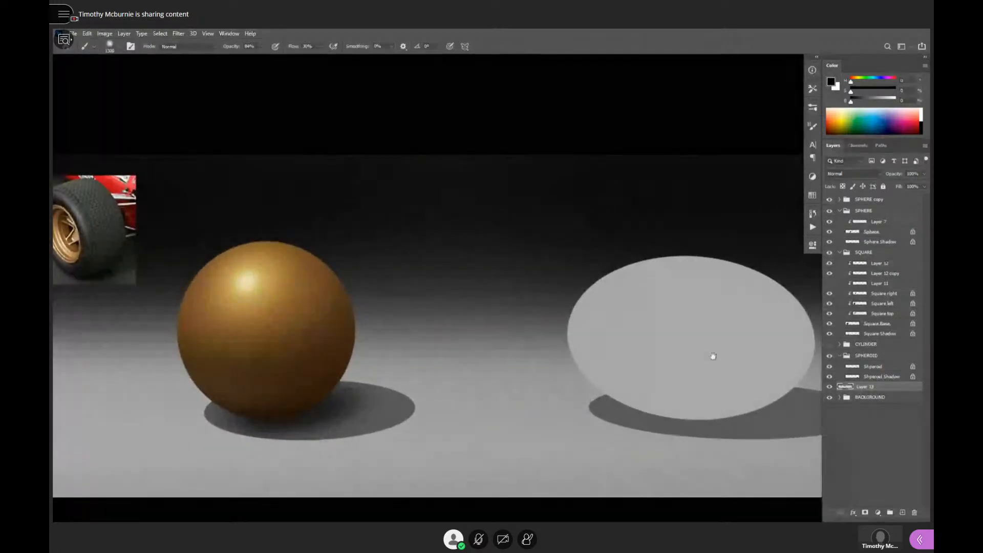
pyautogui.moveTo(713, 356); pyautogui.dragTo(592, 344)
pyautogui.keyDown('ctrl'); pyautogui.click(624, 353); pyautogui.keyUp('ctrl')
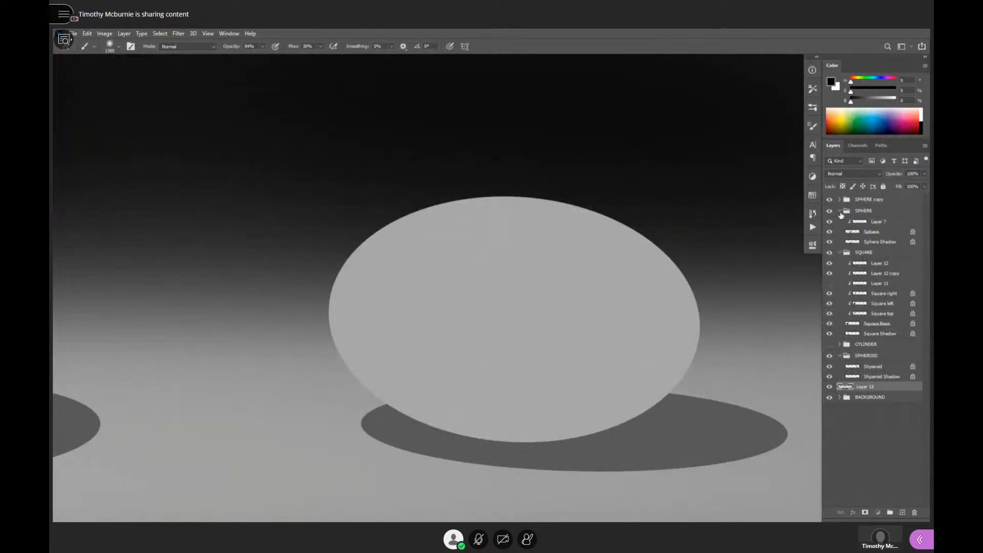
pyautogui.click(840, 211)
pyautogui.click(865, 327)
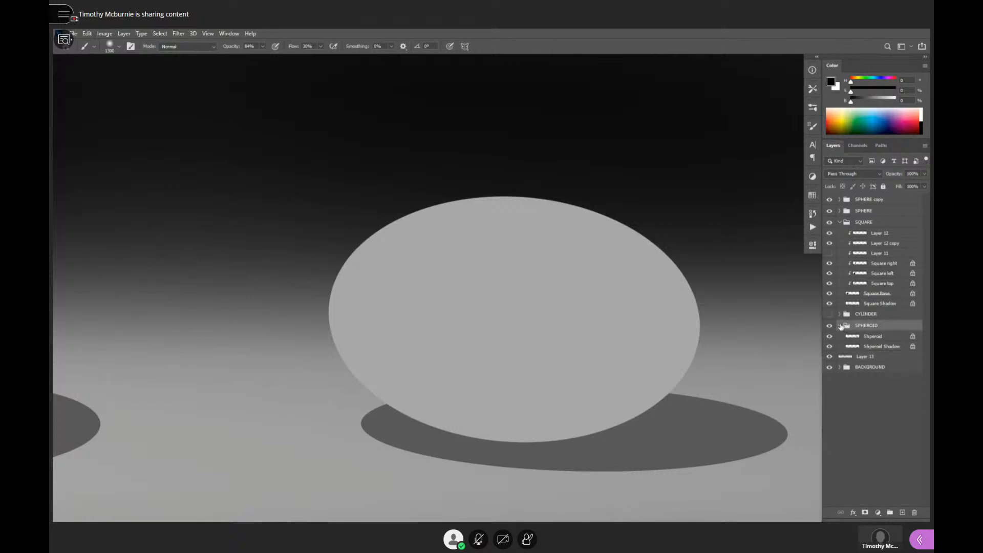
# - Fill the Spheroid layer with dark gray at 20% brightness as the rubber base tone
pyautogui.click(869, 338)
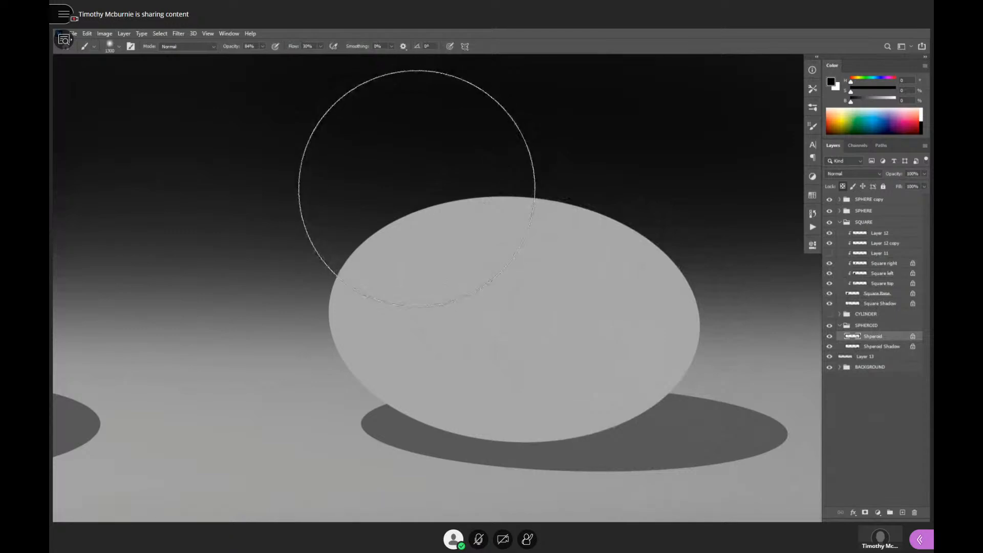
pyautogui.press('[')
pyautogui.press('[')
pyautogui.press('[')
pyautogui.press('[')
pyautogui.press('[')
pyautogui.press('[')
pyautogui.press('[')
pyautogui.press('[')
pyautogui.press('[')
pyautogui.press('[')
pyautogui.press('[')
pyautogui.press('[')
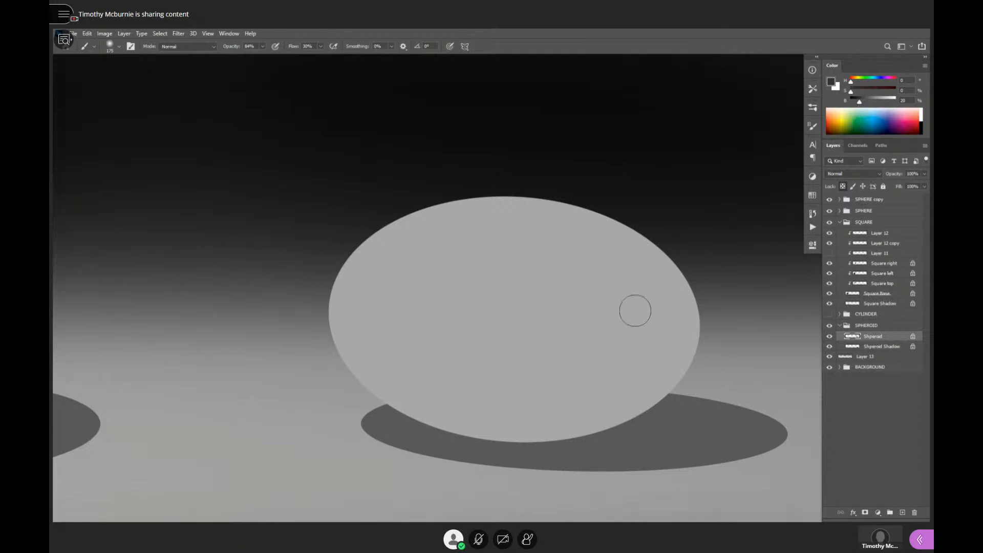
pyautogui.hotkey('alt', 'BackSpace')
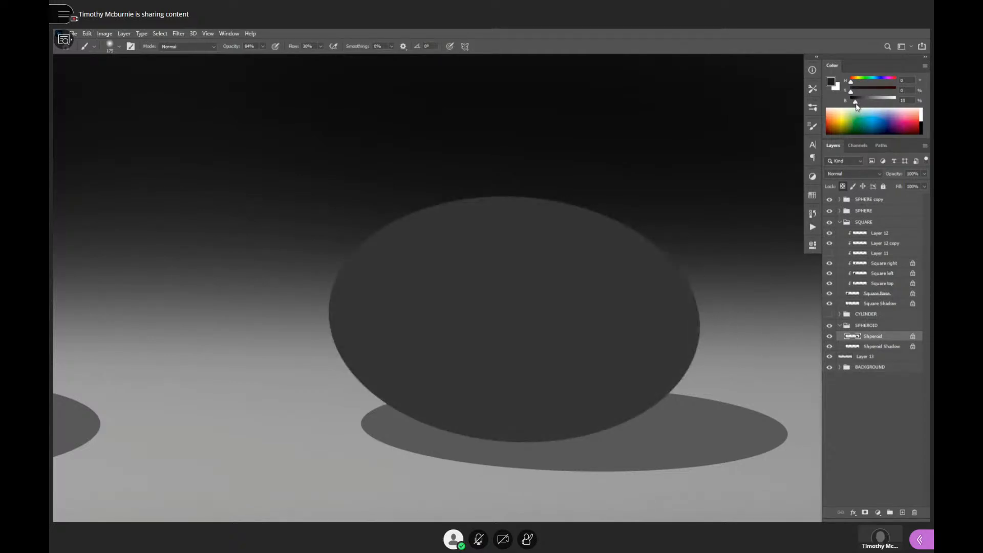
# - Shade the lower half of the spheroid with a soft 10% brightness gray, enlarging the brush from 175 to 600 px to blend upward
pyautogui.moveTo(639, 344)
pyautogui.mouseDown()
pyautogui.moveTo(514, 355)
pyautogui.moveTo(350, 339)
pyautogui.mouseUp()
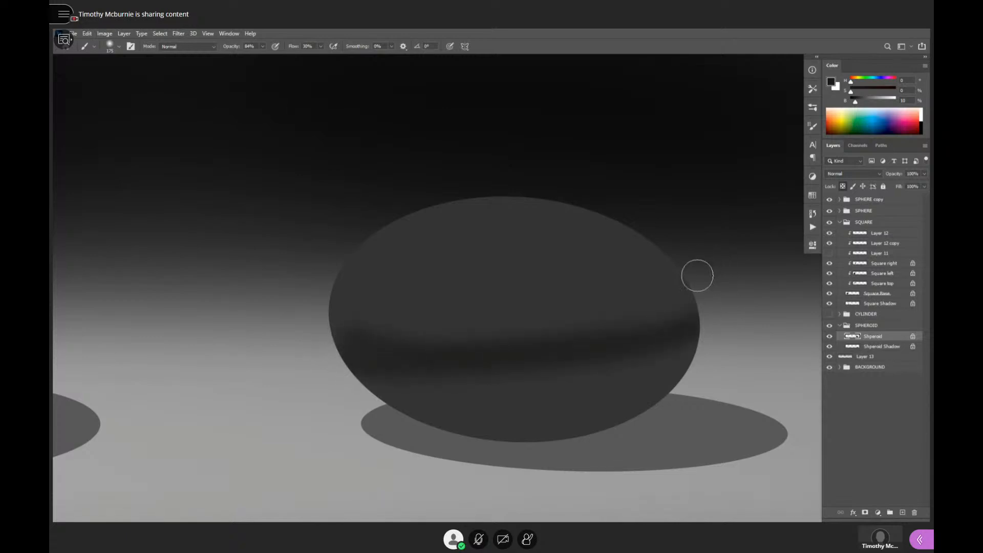
pyautogui.moveTo(697, 340)
pyautogui.mouseDown()
pyautogui.moveTo(614, 375)
pyautogui.moveTo(340, 351)
pyautogui.mouseUp()
pyautogui.press(']')
pyautogui.press(']')
pyautogui.press(']')
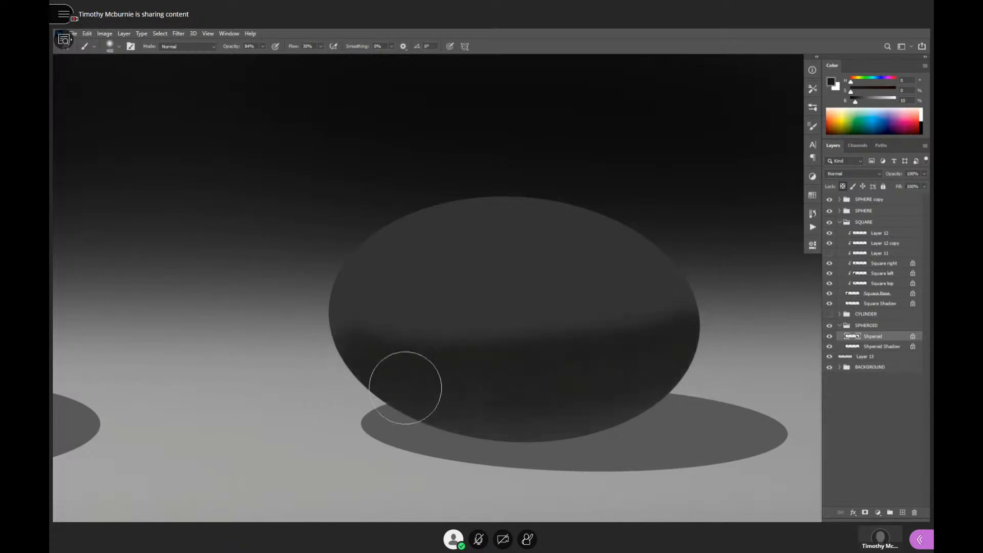
pyautogui.moveTo(602, 409)
pyautogui.mouseDown()
pyautogui.moveTo(612, 415)
pyautogui.moveTo(726, 347)
pyautogui.moveTo(676, 369)
pyautogui.moveTo(350, 401)
pyautogui.mouseUp()
pyautogui.press(']')
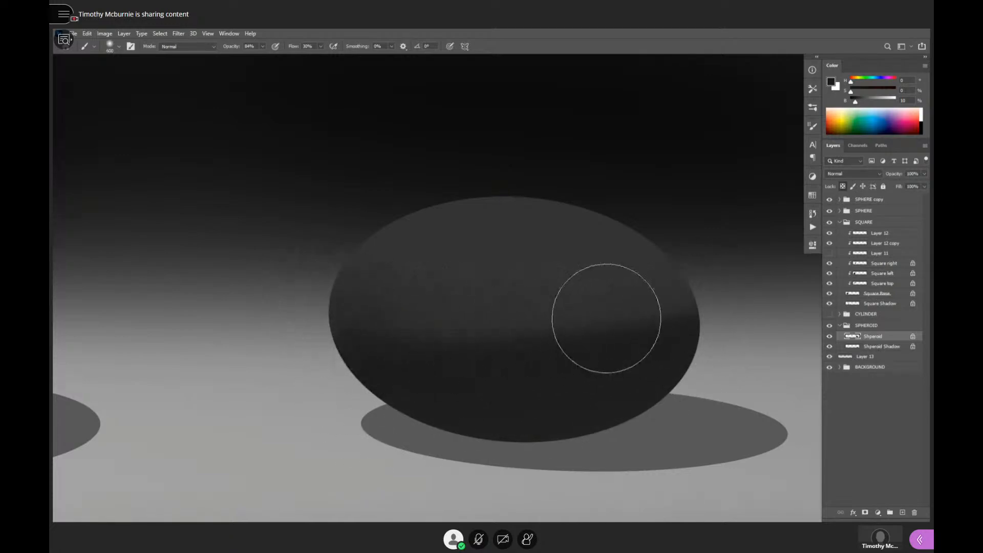
pyautogui.moveTo(717, 290)
pyautogui.mouseDown()
pyautogui.moveTo(665, 316)
pyautogui.moveTo(452, 342)
pyautogui.moveTo(337, 311)
pyautogui.moveTo(536, 340)
pyautogui.moveTo(752, 283)
pyautogui.moveTo(636, 338)
pyautogui.moveTo(378, 342)
pyautogui.moveTo(480, 340)
pyautogui.moveTo(728, 294)
pyautogui.moveTo(566, 346)
pyautogui.moveTo(387, 341)
pyautogui.moveTo(625, 335)
pyautogui.moveTo(721, 275)
pyautogui.moveTo(695, 293)
pyautogui.moveTo(590, 298)
pyautogui.mouseUp()
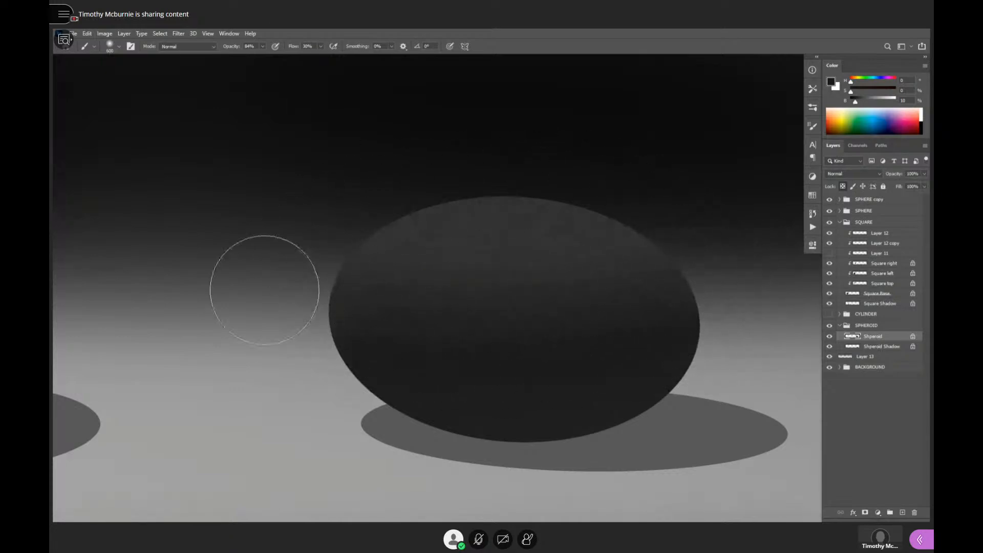
# - Smooth the spheroid's upper tones with a sampled 19% gray and lighten its underside with soft reflected light
pyautogui.keyDown('alt'); pyautogui.click(520, 233); pyautogui.keyUp('alt')
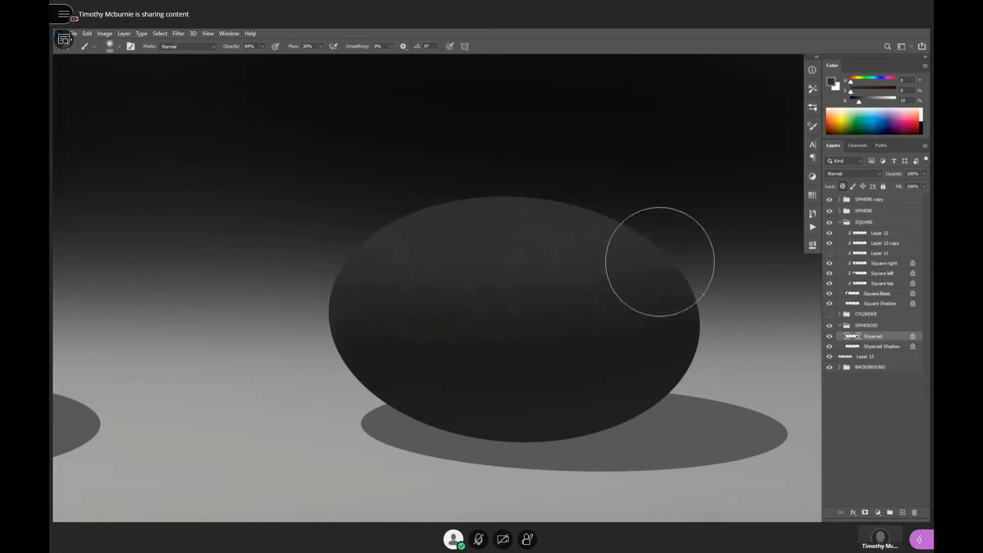
pyautogui.keyDown('alt'); pyautogui.click(637, 363); pyautogui.keyUp('alt')
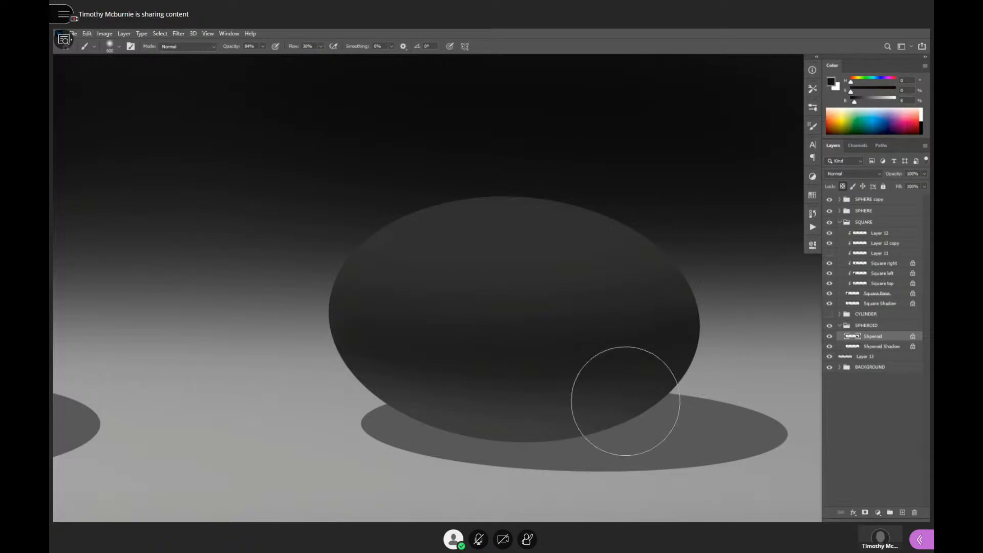
pyautogui.press('p')
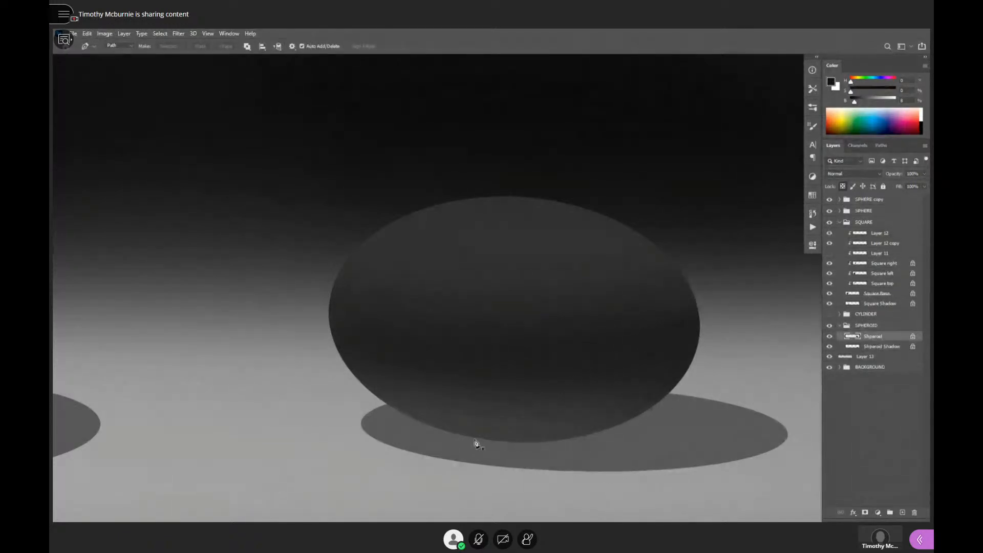
pyautogui.press('b')
# - Darken the spheroid's bottom edge with a soft near-black brush, reducing it to 200 px
pyautogui.moveTo(411, 428)
pyautogui.mouseDown()
pyautogui.moveTo(608, 438)
pyautogui.moveTo(371, 420)
pyautogui.moveTo(583, 439)
pyautogui.moveTo(419, 428)
pyautogui.moveTo(624, 415)
pyautogui.moveTo(651, 408)
pyautogui.moveTo(446, 431)
pyautogui.moveTo(686, 391)
pyautogui.moveTo(445, 435)
pyautogui.moveTo(427, 428)
pyautogui.moveTo(523, 418)
pyautogui.mouseUp()
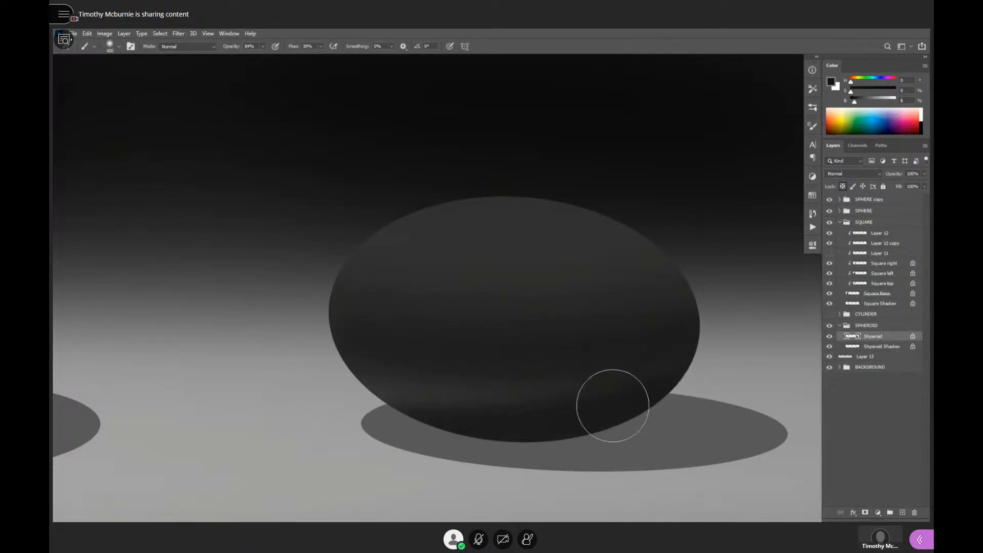
pyautogui.press(']')
pyautogui.press('[')
pyautogui.press('[')
pyautogui.press('[')
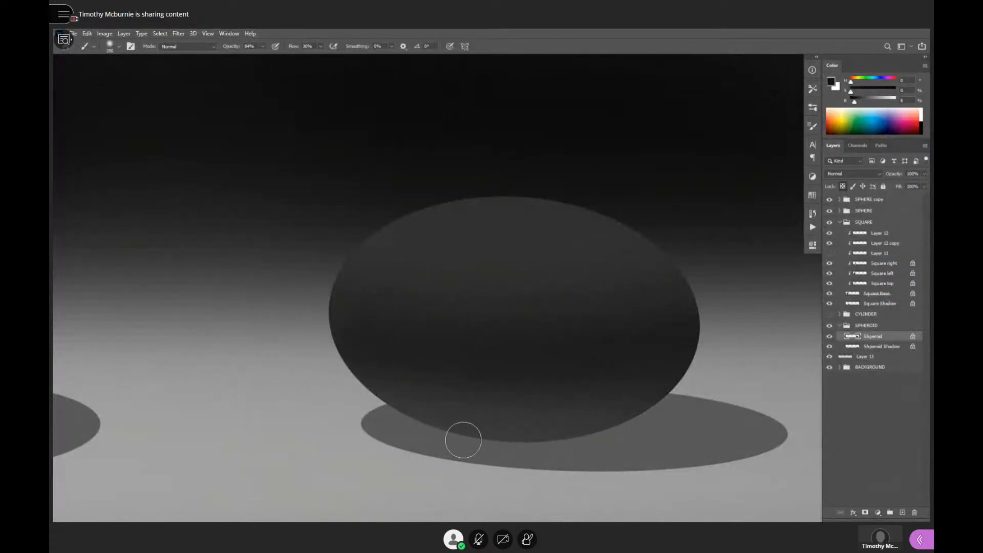
pyautogui.moveTo(530, 444)
pyautogui.mouseDown()
pyautogui.moveTo(403, 431)
pyautogui.moveTo(507, 441)
pyautogui.mouseUp()
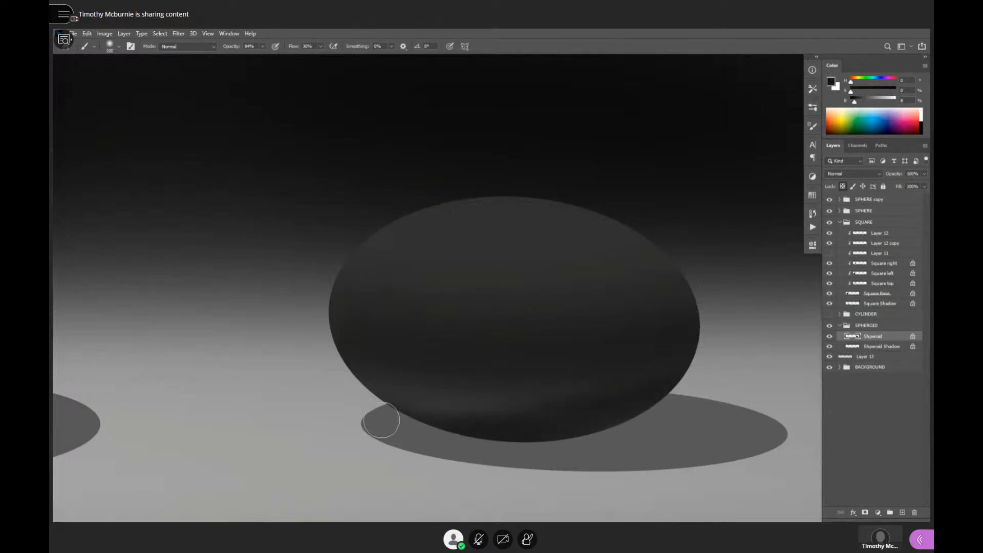
# - Blend the dark shading across the spheroid's lower body and right side with a 600 px soft brush
pyautogui.press(']')
pyautogui.press(']')
pyautogui.press(']')
pyautogui.press(']')
pyautogui.press(']')
pyautogui.press(']')
pyautogui.press(']')
pyautogui.press(']')
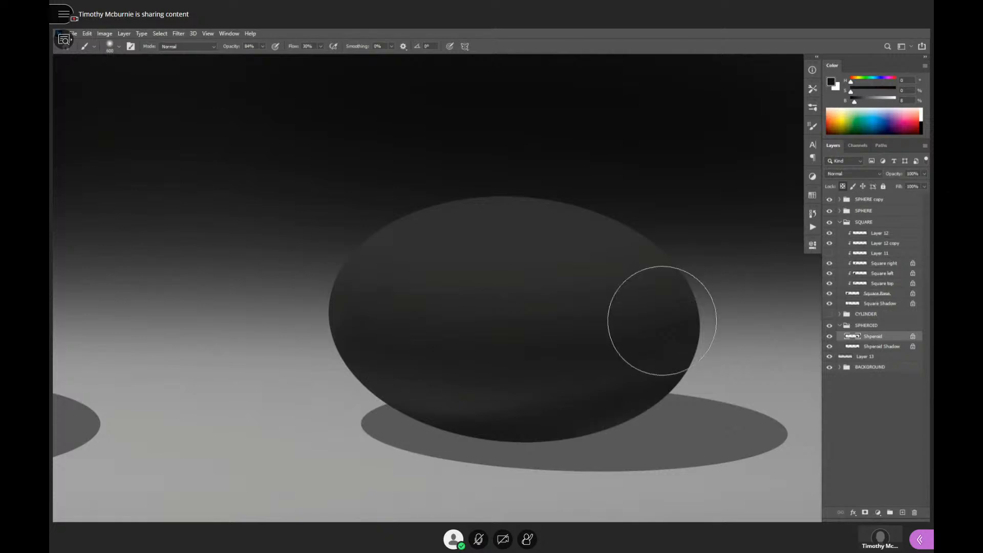
pyautogui.moveTo(641, 359); pyautogui.dragTo(798, 310)
# - Darken the Spheroid Shadow layer around the contact area beneath the spheroid with the soft near-black brush
pyautogui.click(870, 347)
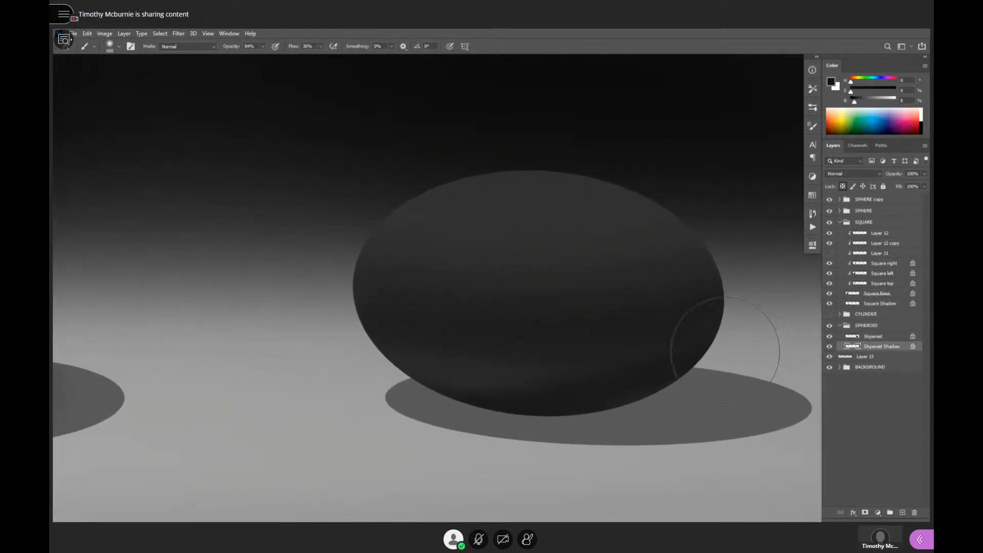
pyautogui.moveTo(713, 404)
pyautogui.mouseDown()
pyautogui.moveTo(430, 389)
pyautogui.moveTo(805, 399)
pyautogui.mouseUp()
pyautogui.press('p')
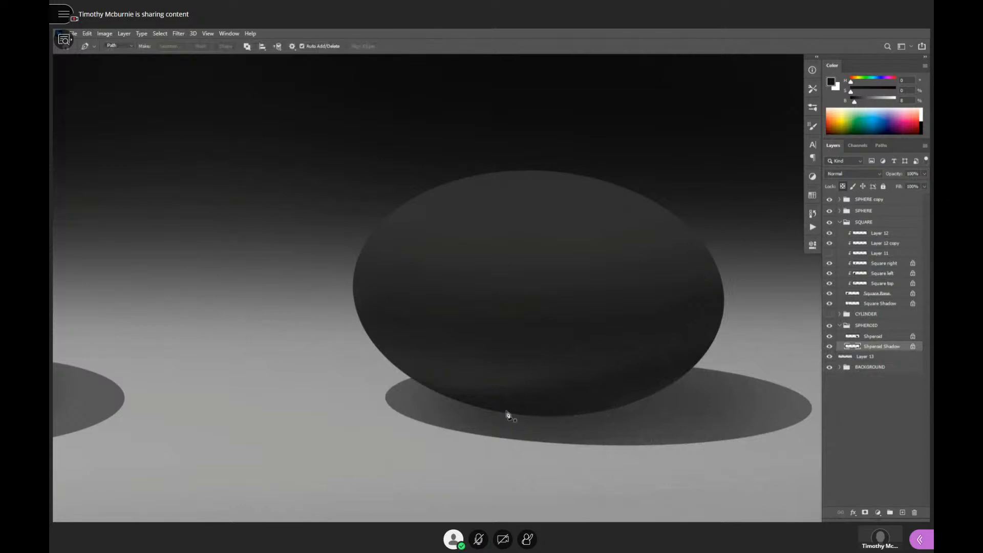
pyautogui.press('b')
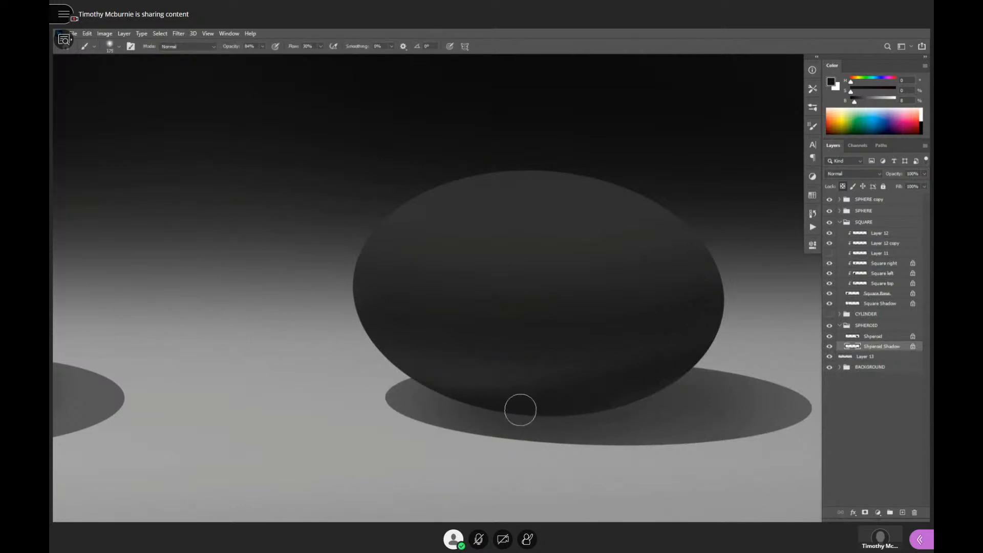
pyautogui.press(']')
pyautogui.press(']')
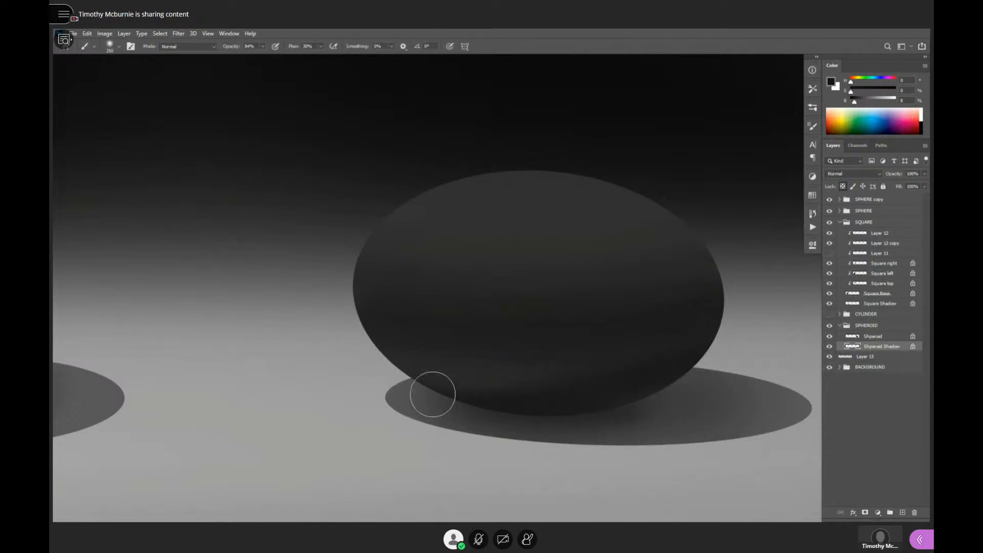
pyautogui.press(']')
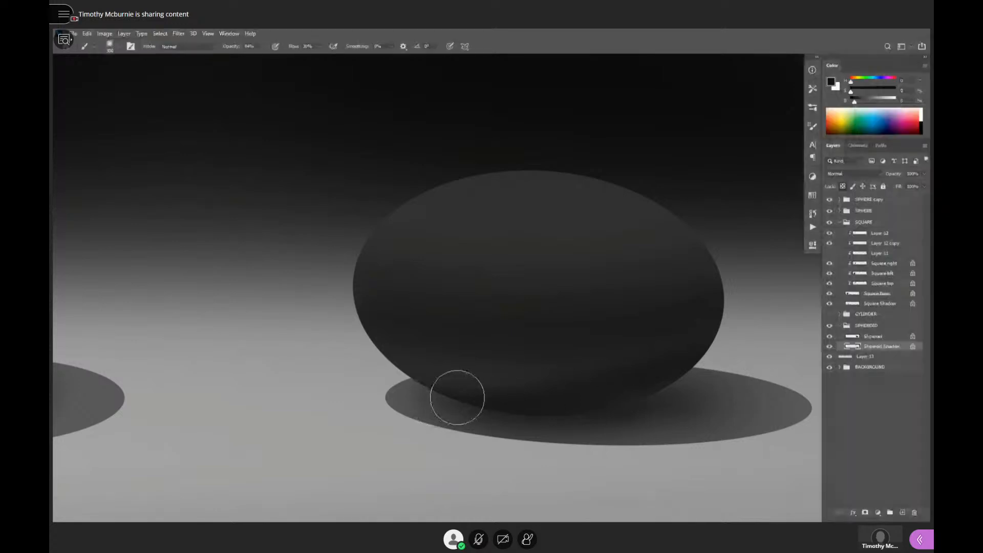
# - Deepen the contact shadow on both the spheroid's underside and its shadow layer using 2% brightness and a 200 px brush
pyautogui.moveTo(853, 104); pyautogui.dragTo(852, 104)
pyautogui.press('[')
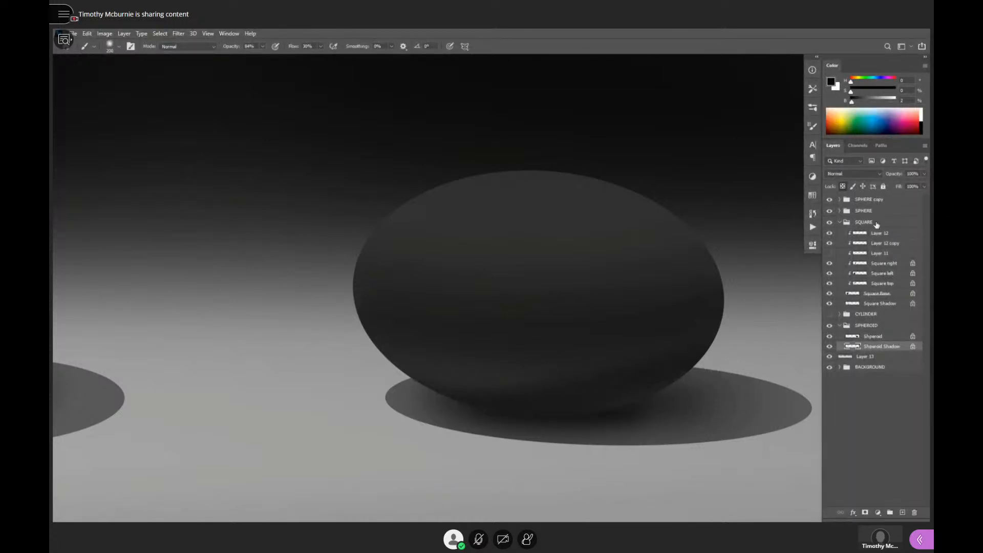
pyautogui.click(868, 336)
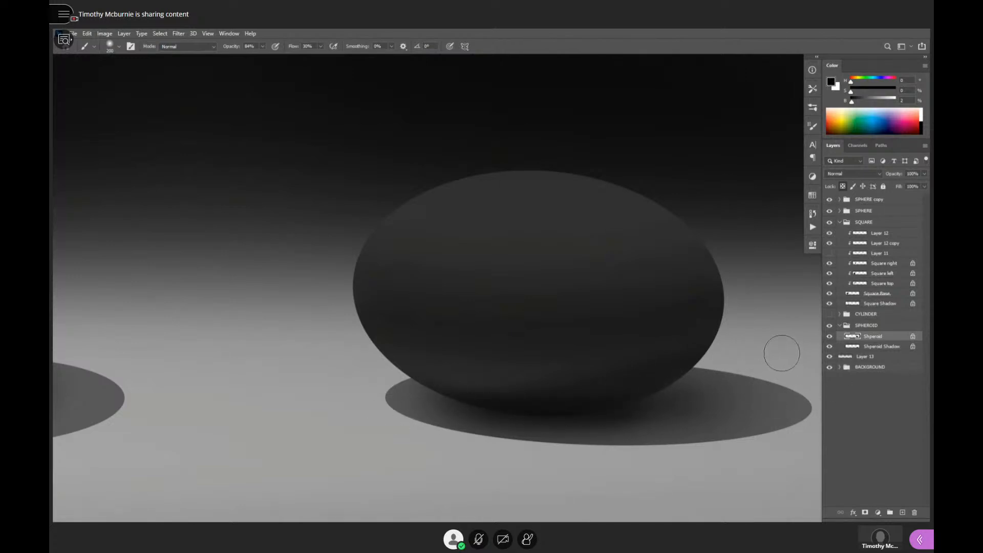
pyautogui.click(851, 347)
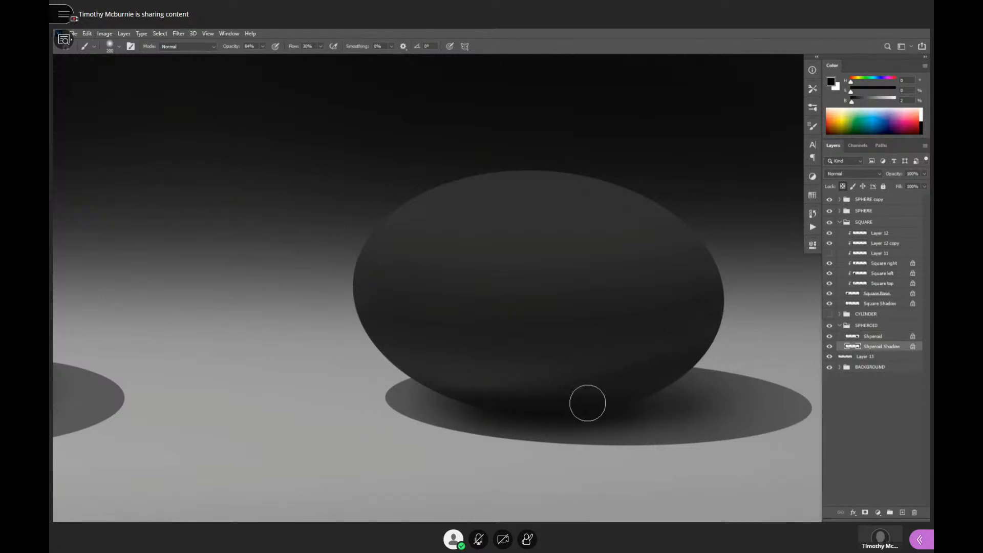
# - Paint reflected light along the Spheroid layer's lower-left edge with a light gray sampled from the floor
pyautogui.click(872, 338)
pyautogui.keyDown('alt'); pyautogui.click(548, 403); pyautogui.keyUp('alt')
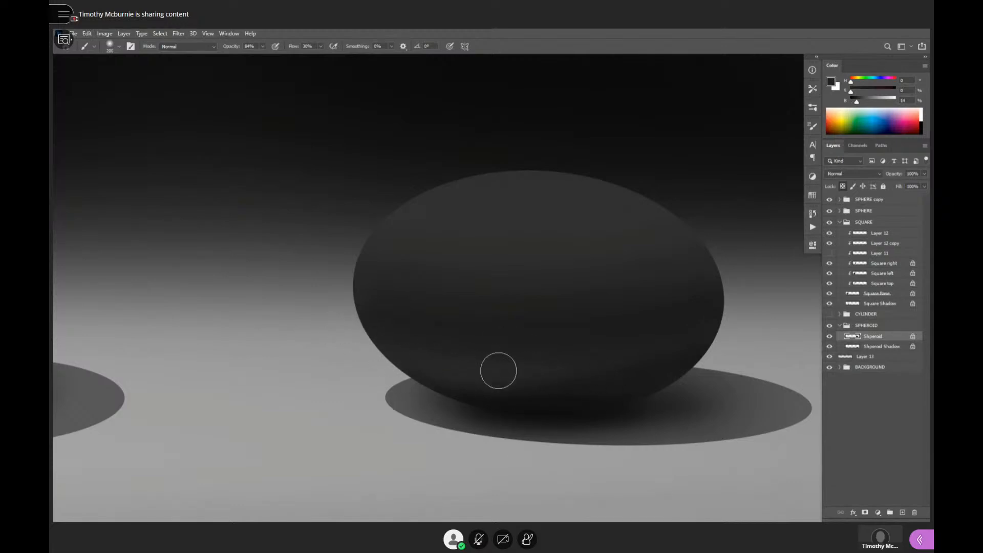
pyautogui.keyDown('alt'); pyautogui.click(358, 366); pyautogui.keyUp('alt')
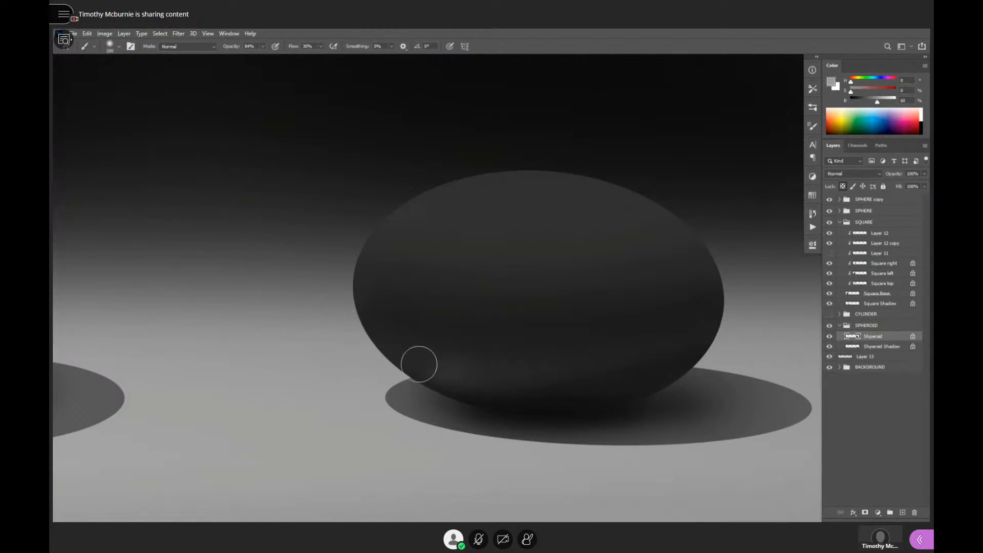
pyautogui.moveTo(417, 362); pyautogui.dragTo(379, 334)
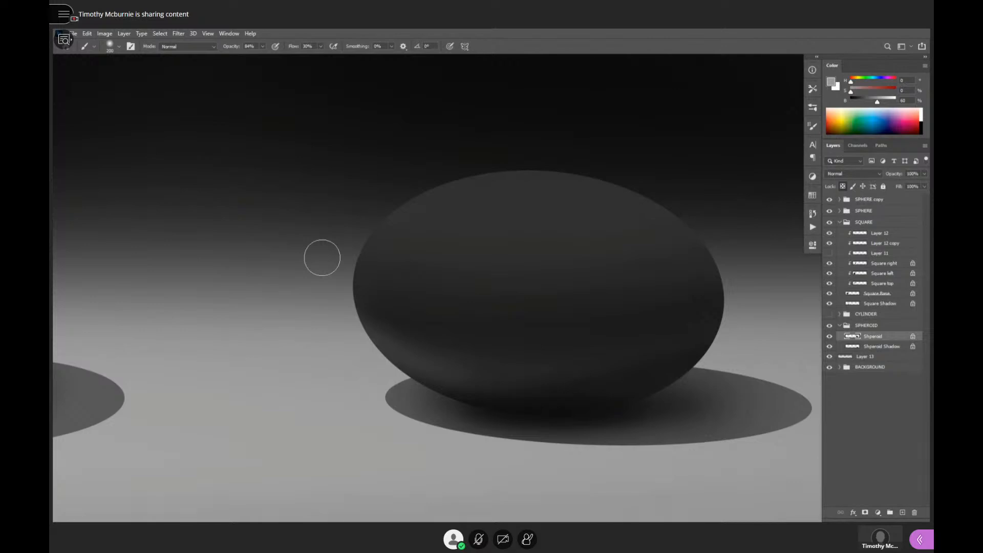
# - Blend the reflected light into the spheroid's body with a sampled dark gray, enlarging the soft brush to 500 px
pyautogui.keyDown('alt'); pyautogui.click(442, 365); pyautogui.keyUp('alt')
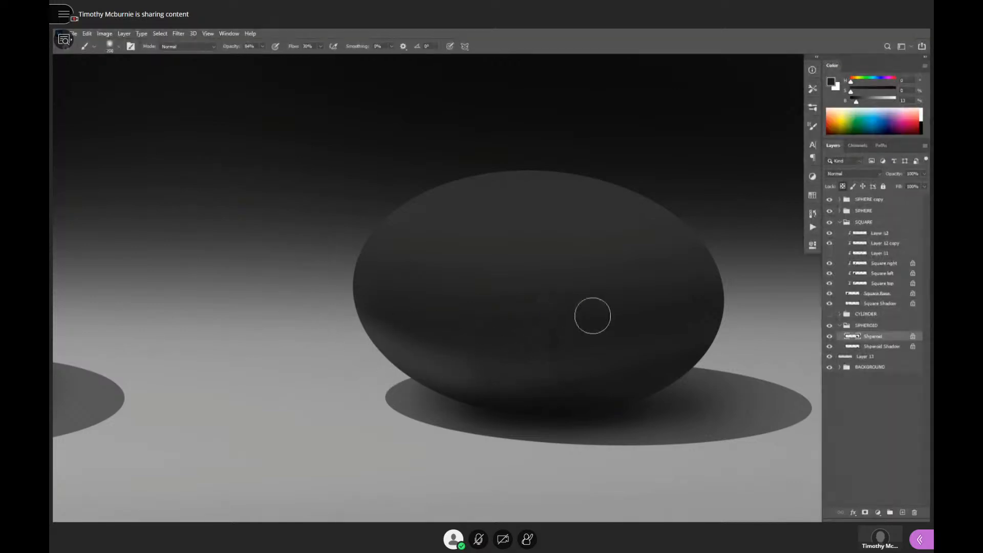
pyautogui.press(']')
pyautogui.press(']')
pyautogui.press(']')
pyautogui.press(']')
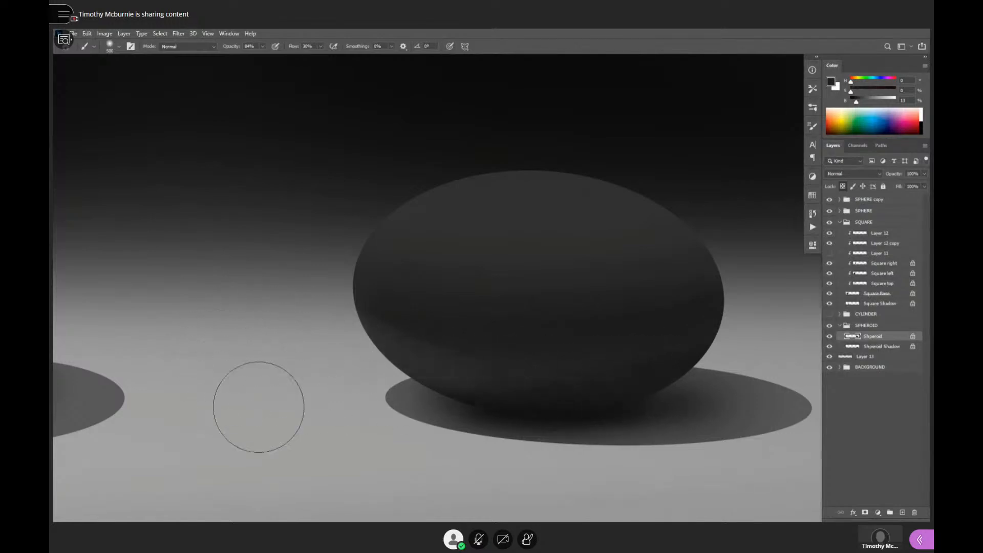
# - Paint a soft highlight across the top of the spheroid with 62% gray sampled from the floor, using a 250 to 300 px brush
pyautogui.keyDown('alt'); pyautogui.click(344, 418); pyautogui.keyUp('alt')
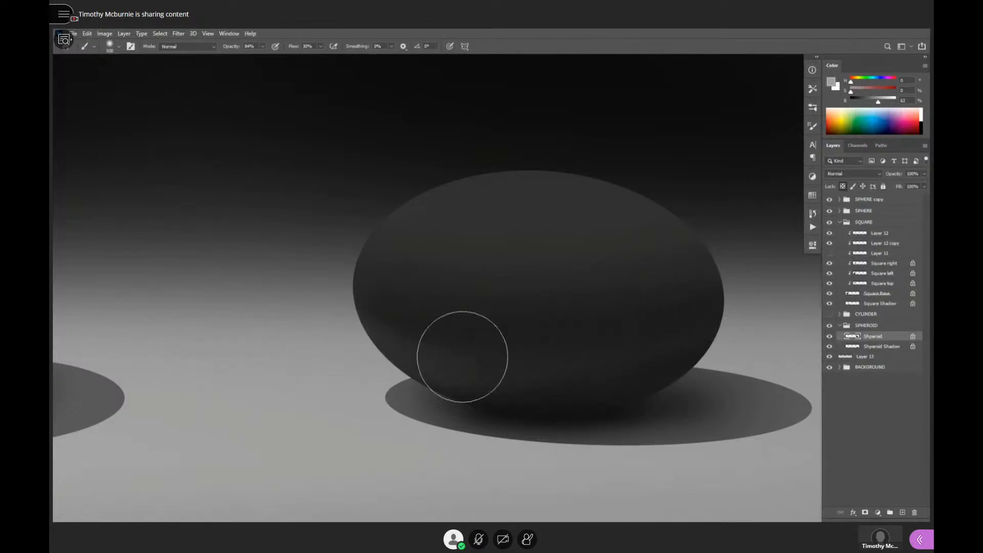
pyautogui.press('[')
pyautogui.press('[')
pyautogui.press('[')
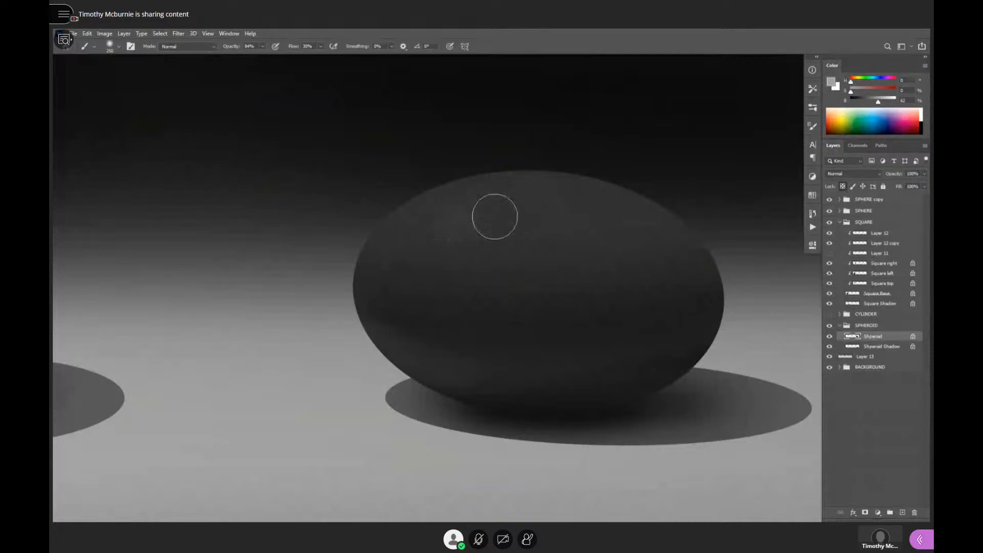
pyautogui.moveTo(494, 217); pyautogui.dragTo(672, 234)
pyautogui.press(']')
pyautogui.moveTo(468, 226); pyautogui.dragTo(665, 238)
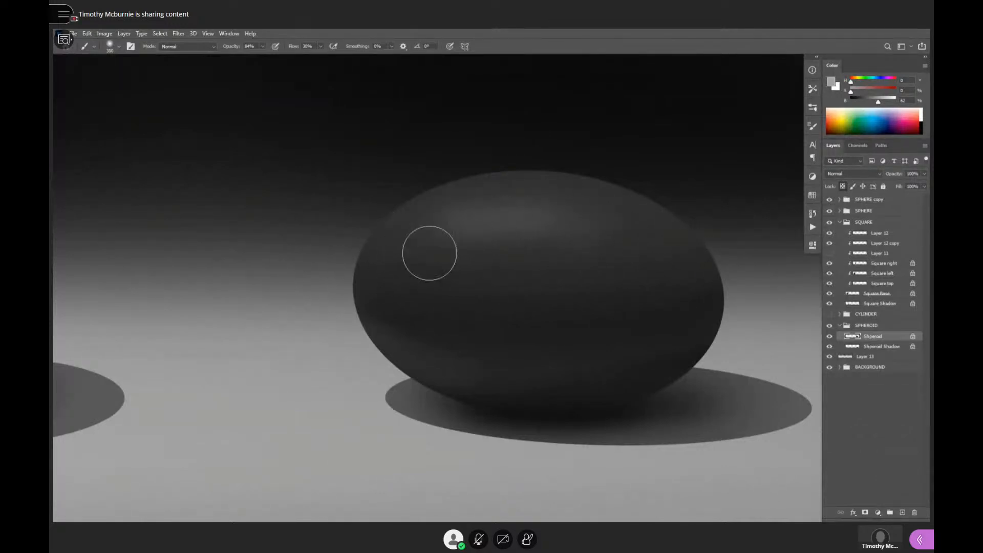
# - Build up the upper highlight with a 600 px soft brush, reducing it to 60 px for a small bright center
pyautogui.press(']')
pyautogui.press(']')
pyautogui.press(']')
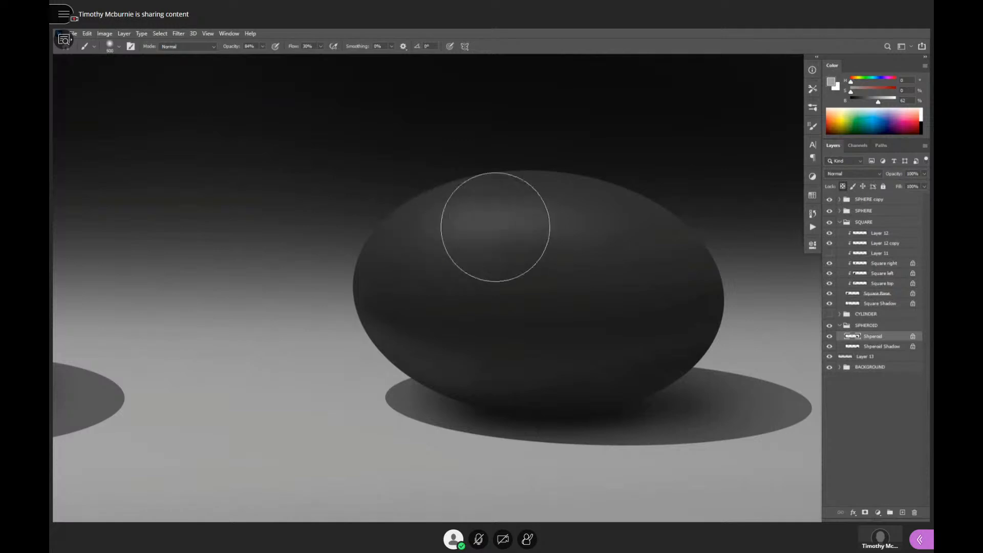
pyautogui.press('[')
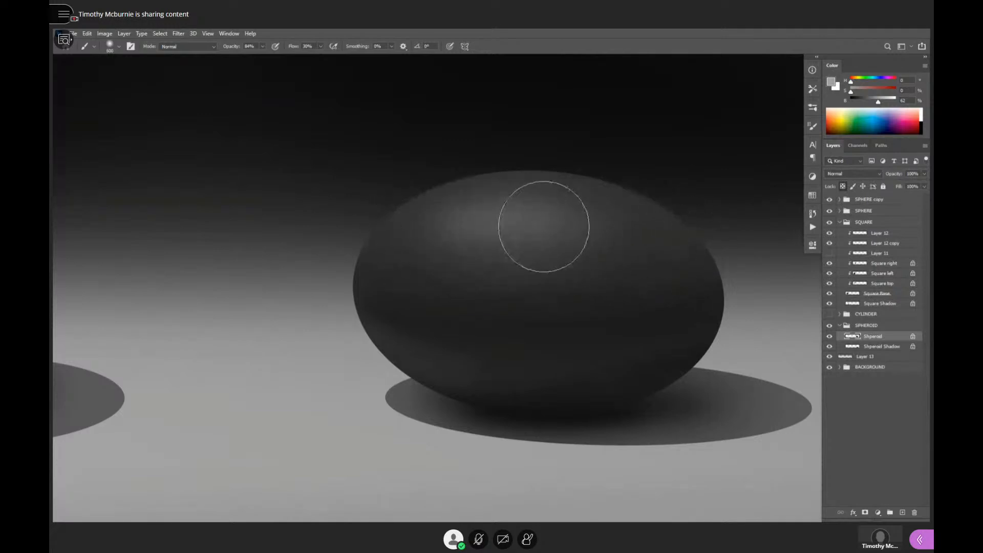
pyautogui.press('[')
pyautogui.press('[')
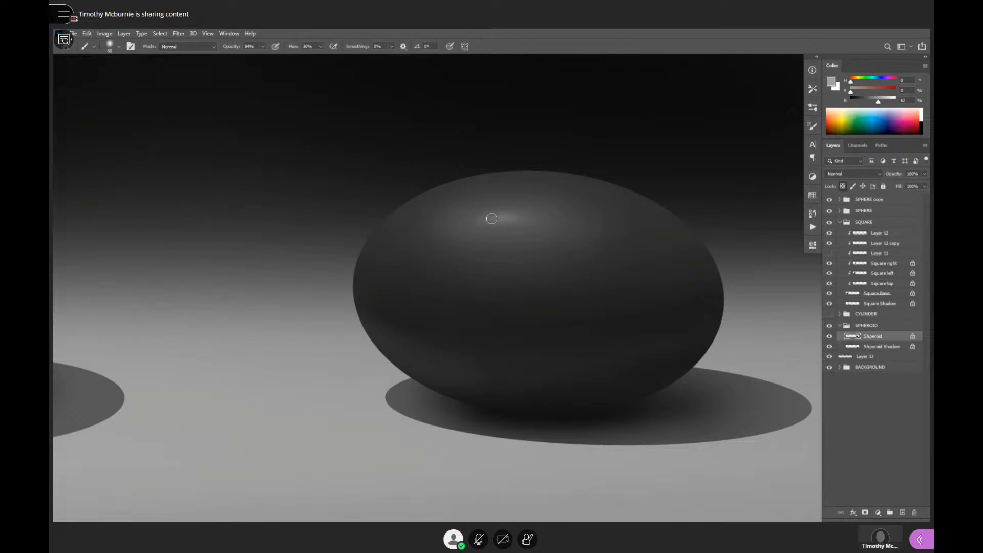
# - View the wider lineup to compare the shaded spheroid with the black rubber and gold spheres
pyautogui.keyDown('alt'); pyautogui.click(628, 280); pyautogui.keyUp('alt')
pyautogui.keyDown('alt'); pyautogui.click(639, 277); pyautogui.keyUp('alt')
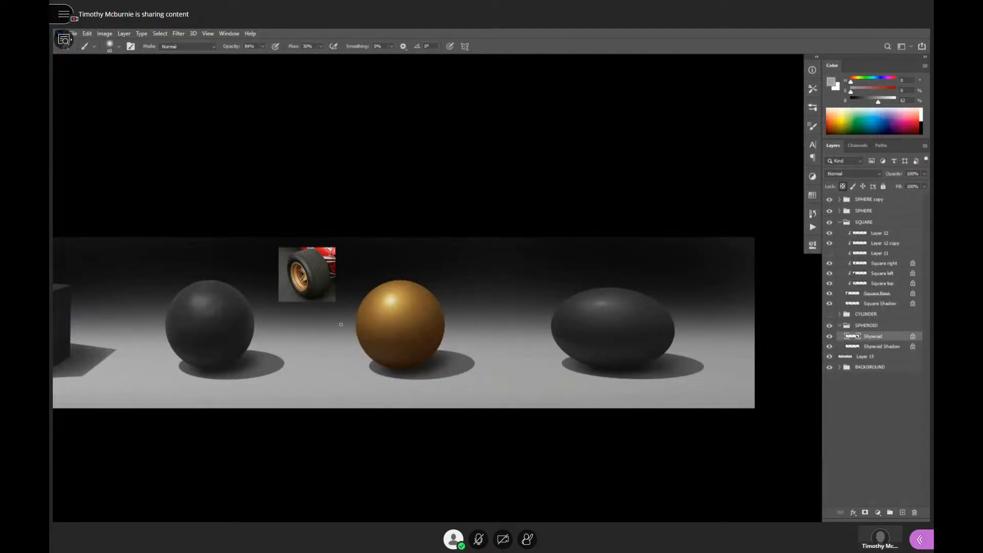
pyautogui.moveTo(509, 349); pyautogui.dragTo(611, 340)
pyautogui.keyDown('ctrl'); pyautogui.click(545, 328); pyautogui.keyUp('ctrl')
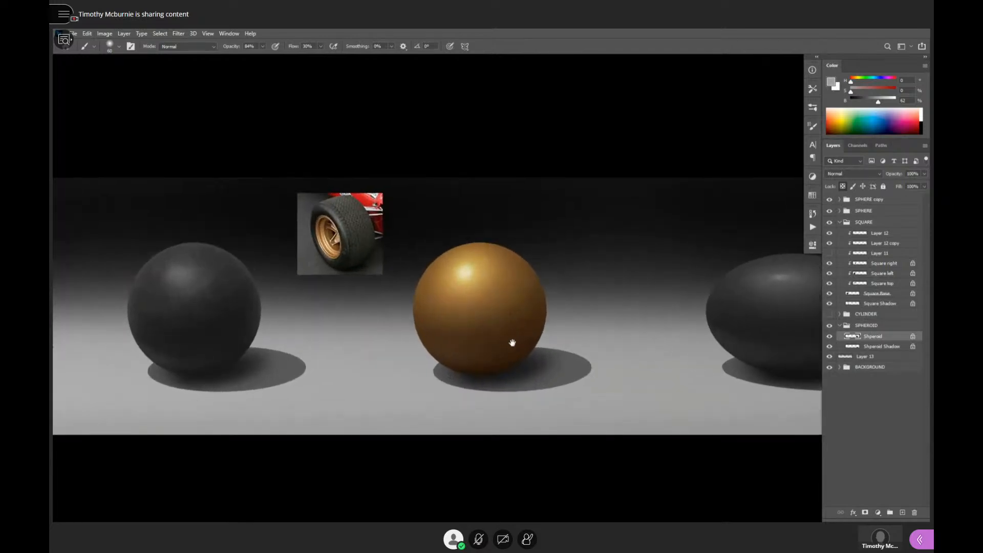
# - Compare the shaded spheroid with the black cube, rubber sphere and gold sphere, from the full lineup down to a closer view
pyautogui.moveTo(512, 343); pyautogui.dragTo(555, 385)
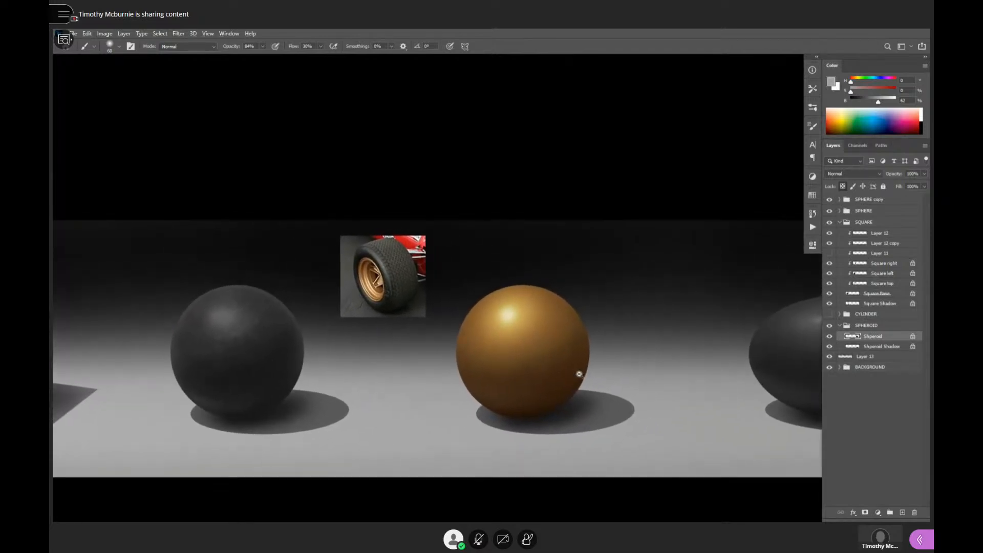
pyautogui.keyDown('alt'); pyautogui.click(580, 374); pyautogui.keyUp('alt')
pyautogui.keyDown('alt'); pyautogui.click(580, 375); pyautogui.keyUp('alt')
pyautogui.moveTo(737, 413); pyautogui.dragTo(718, 411)
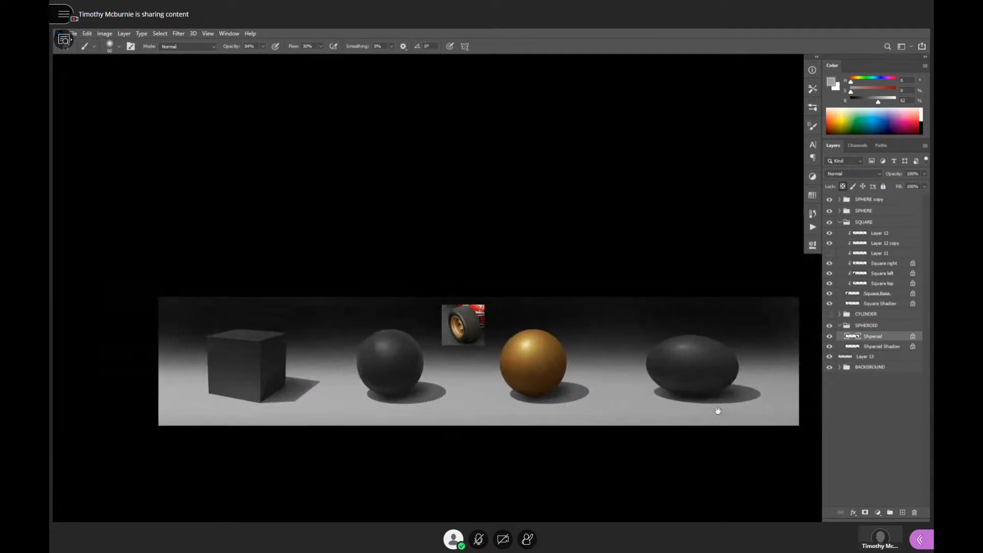
pyautogui.keyDown('ctrl'); pyautogui.click(716, 401); pyautogui.keyUp('ctrl')
pyautogui.keyDown('ctrl'); pyautogui.click(574, 365); pyautogui.keyUp('ctrl')
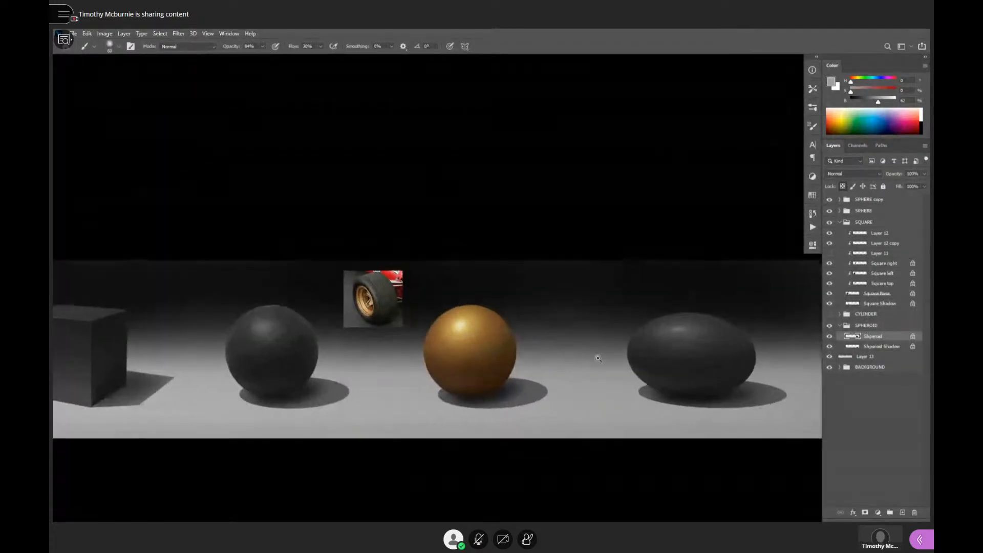
pyautogui.moveTo(623, 364); pyautogui.dragTo(597, 368)
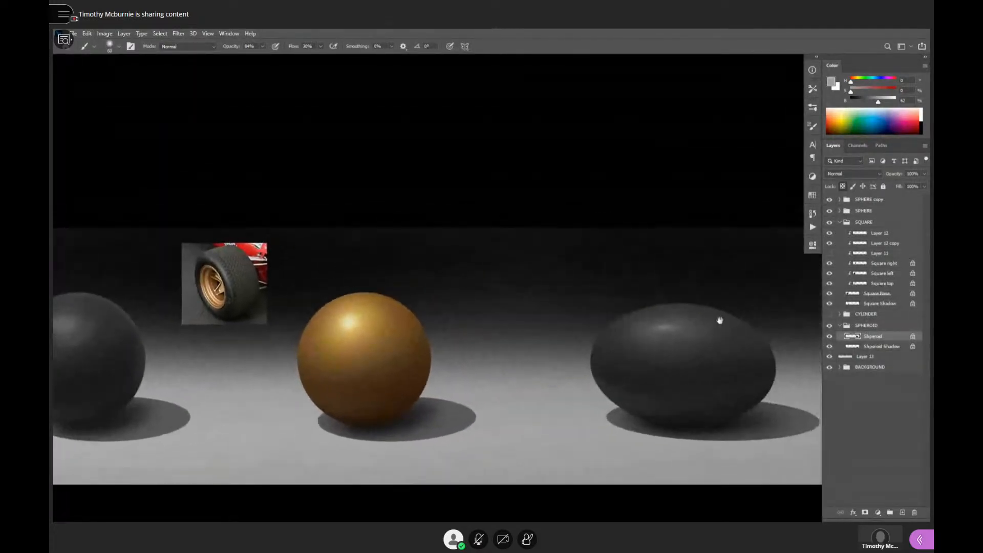
# - Collapse the SQUARE group, show the CYLINDER group and hide the SPHERE copy group, keeping the cube visible
pyautogui.click(840, 222)
pyautogui.moveTo(500, 371); pyautogui.dragTo(686, 392)
pyautogui.keyDown('ctrl'); pyautogui.keyDown('alt'); pyautogui.click(685, 391); pyautogui.keyUp('alt'); pyautogui.keyUp('ctrl')
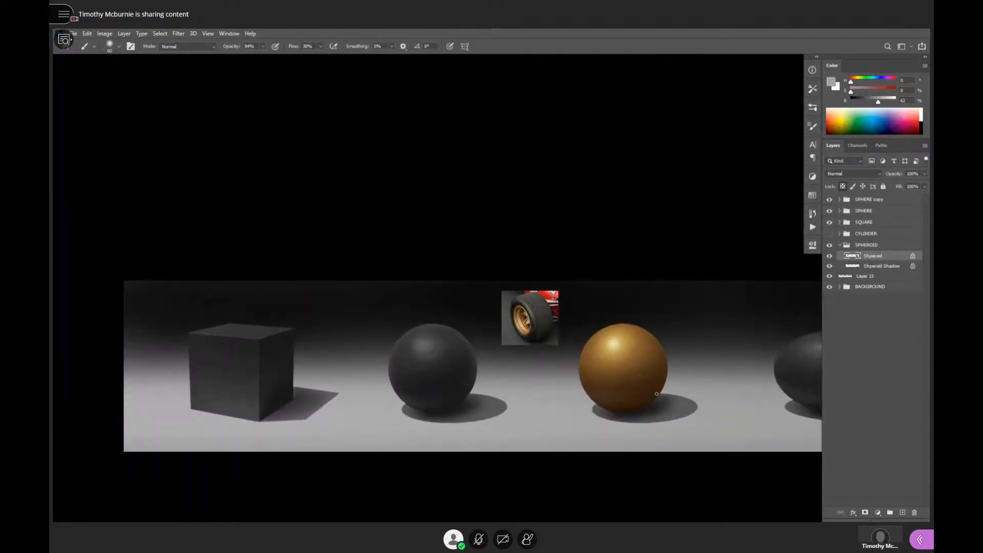
pyautogui.click(863, 224)
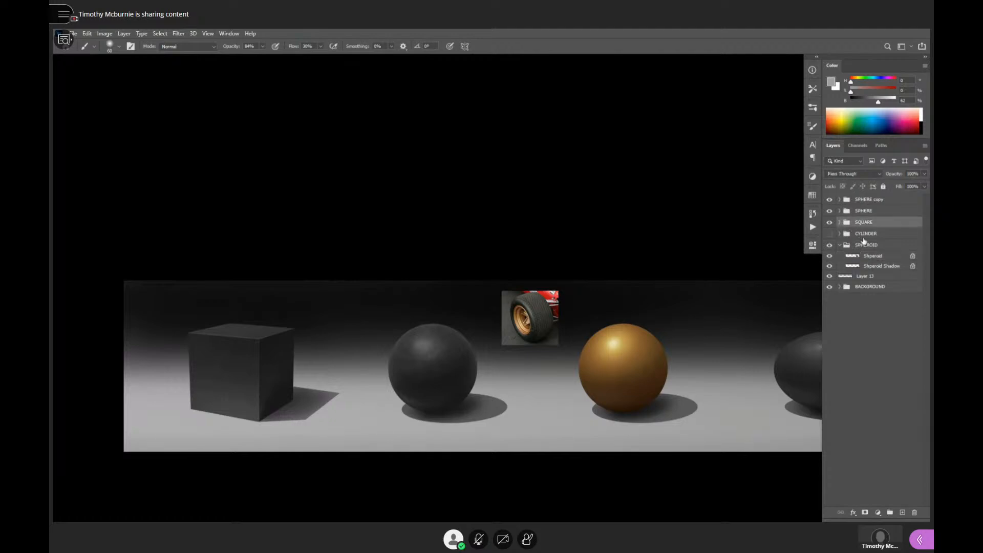
pyautogui.click(830, 222)
pyautogui.click(830, 233)
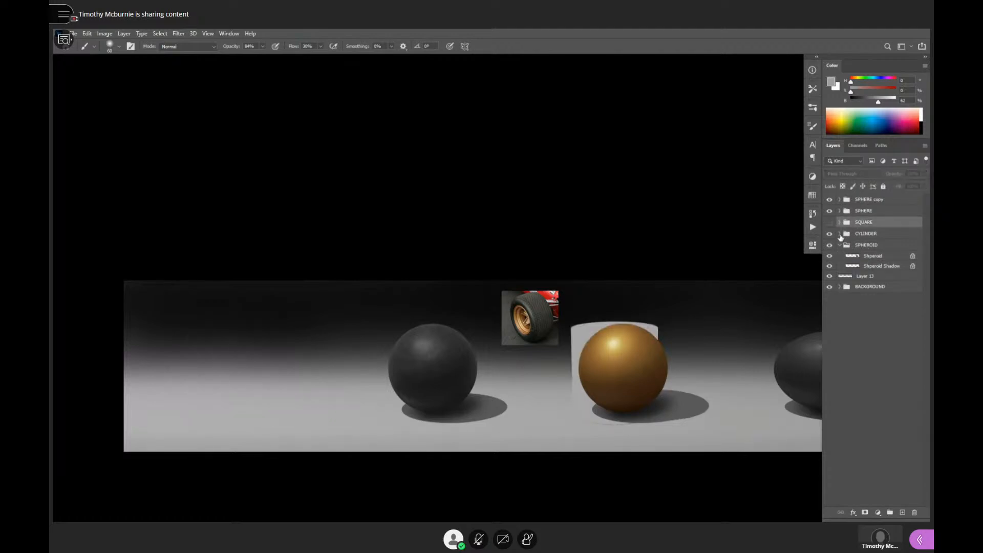
pyautogui.click(830, 200)
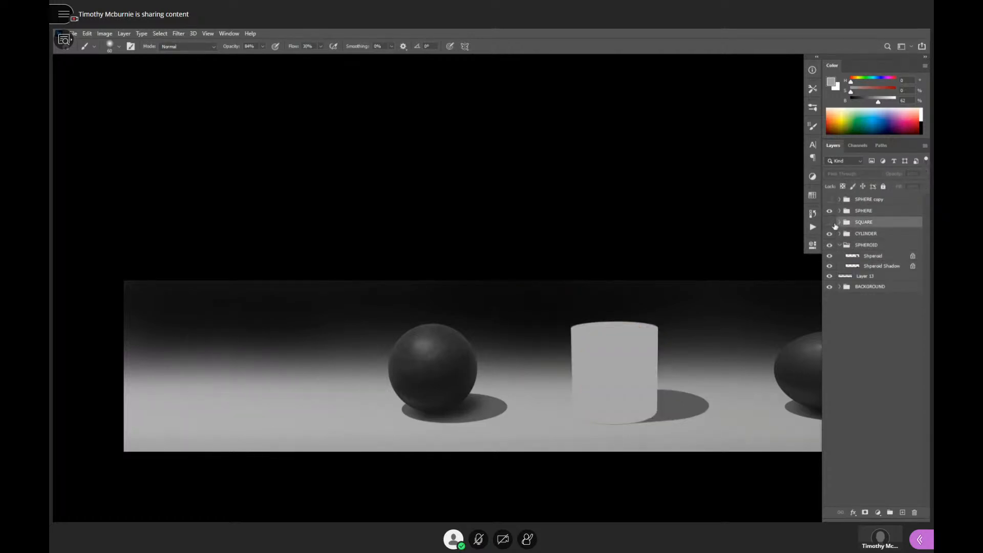
pyautogui.click(830, 222)
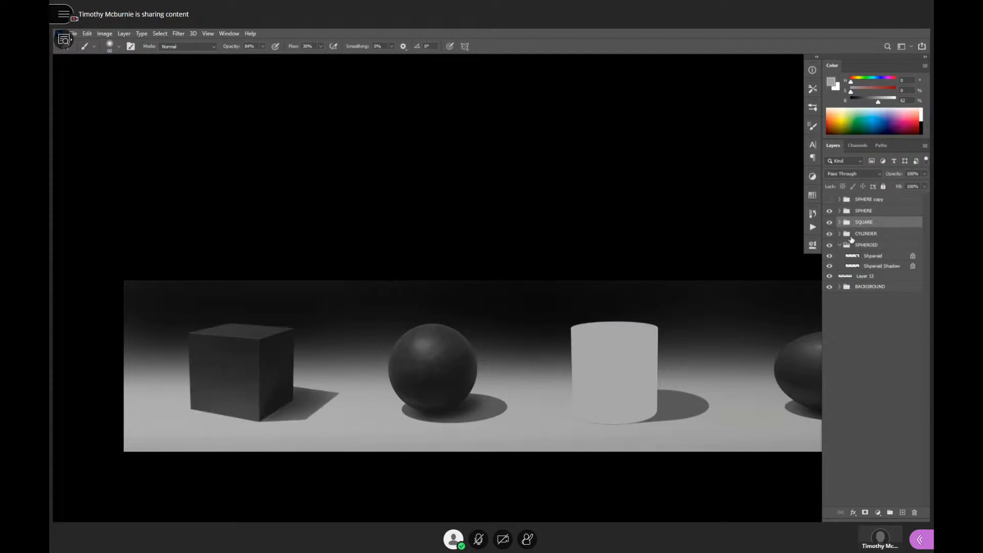
# - Expand the CYLINDER group and select the Cylinder body layer, toggling its visibility to identify the part it controls
pyautogui.click(839, 234)
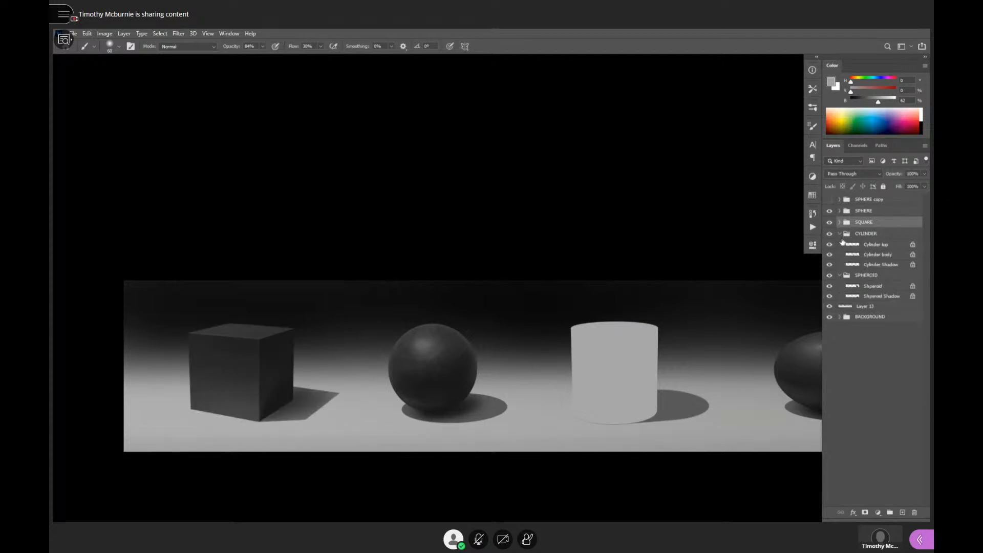
pyautogui.click(871, 256)
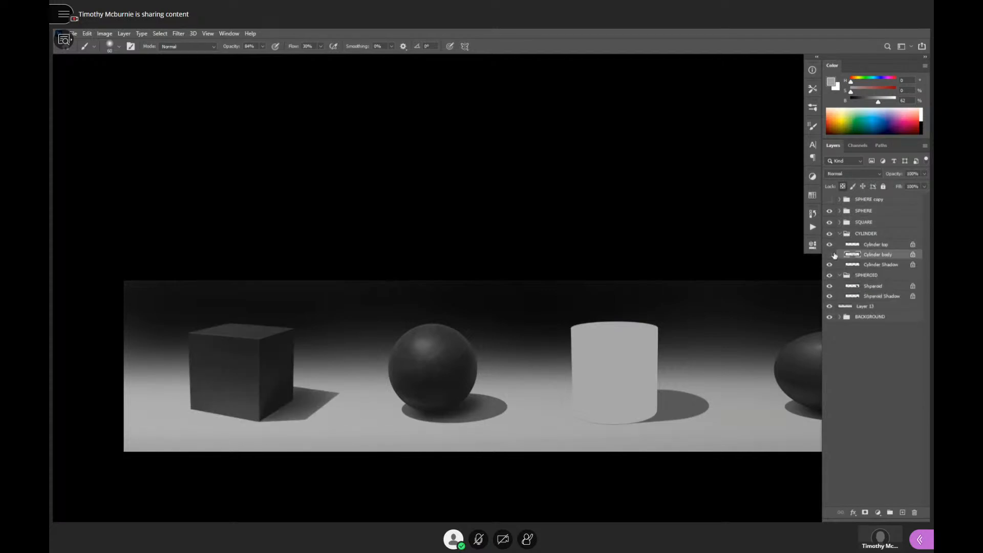
pyautogui.click(829, 255)
pyautogui.click(829, 255)
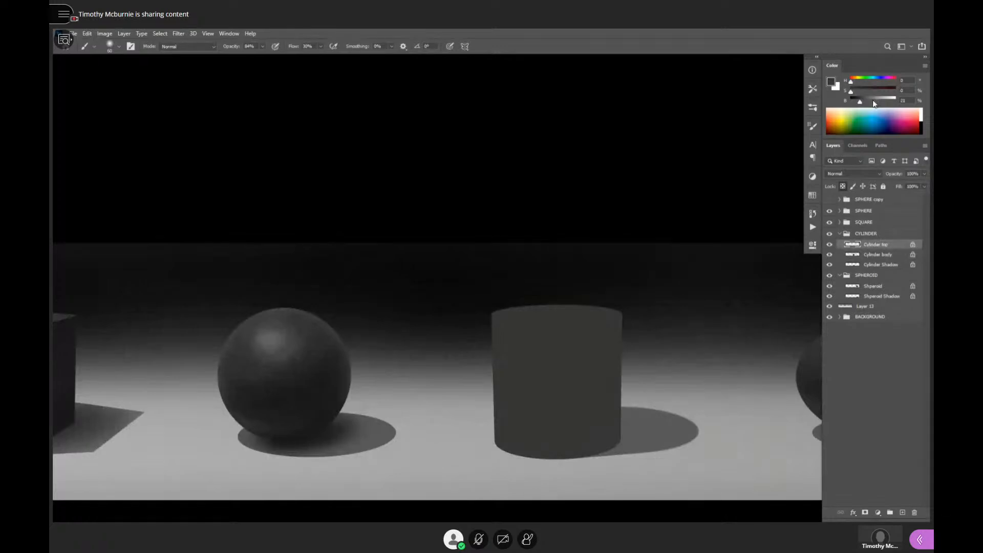
# - Fill the Cylinder top layer with a dark gray of 28% brightness
pyautogui.click(864, 102)
pyautogui.hotkey('alt', 'BackSpace')
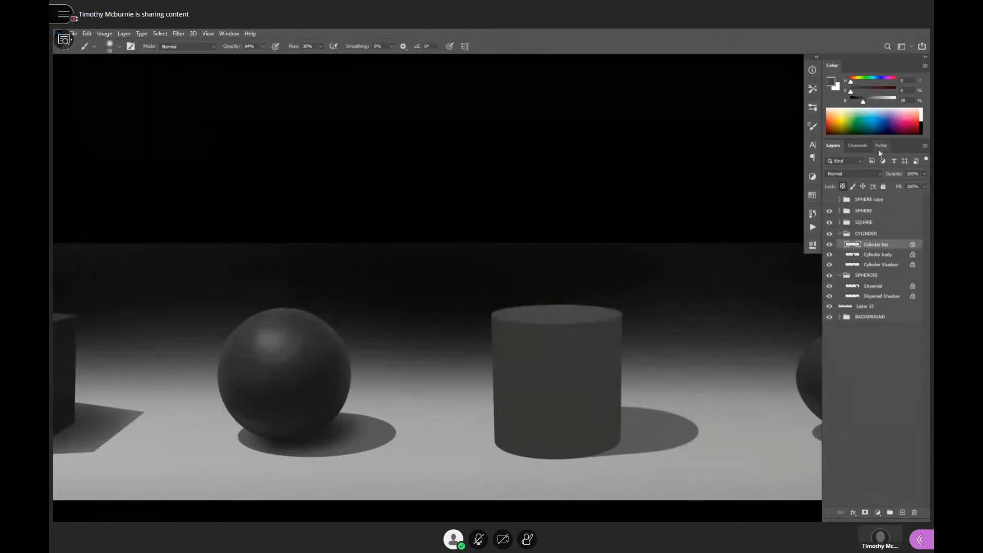
# - Shade the right side and left edge of the Cylinder body layer with 8% gray, using a 500 px soft brush
pyautogui.click(874, 256)
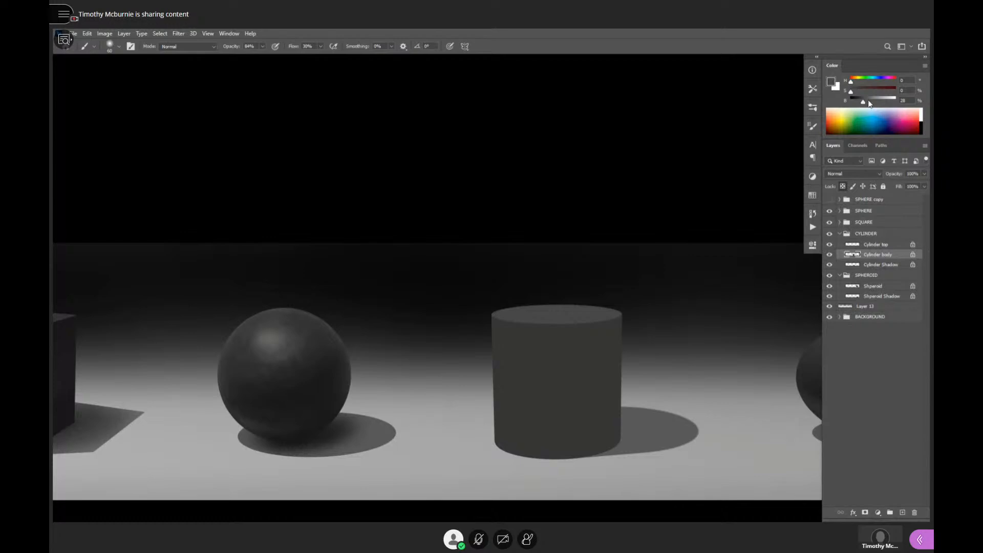
pyautogui.moveTo(869, 101); pyautogui.dragTo(857, 102)
pyautogui.press(']')
pyautogui.press(']')
pyautogui.press(']')
pyautogui.press(']')
pyautogui.press(']')
pyautogui.press(']')
pyautogui.press(']')
pyautogui.press(']')
pyautogui.press(']')
pyautogui.press(']')
pyautogui.press(']')
pyautogui.moveTo(617, 325)
pyautogui.mouseDown()
pyautogui.moveTo(613, 401)
pyautogui.moveTo(607, 335)
pyautogui.moveTo(602, 437)
pyautogui.moveTo(610, 309)
pyautogui.moveTo(609, 394)
pyautogui.moveTo(603, 333)
pyautogui.moveTo(596, 350)
pyautogui.moveTo(595, 437)
pyautogui.moveTo(585, 323)
pyautogui.moveTo(587, 457)
pyautogui.moveTo(587, 329)
pyautogui.moveTo(588, 318)
pyautogui.moveTo(590, 445)
pyautogui.moveTo(599, 312)
pyautogui.mouseUp()
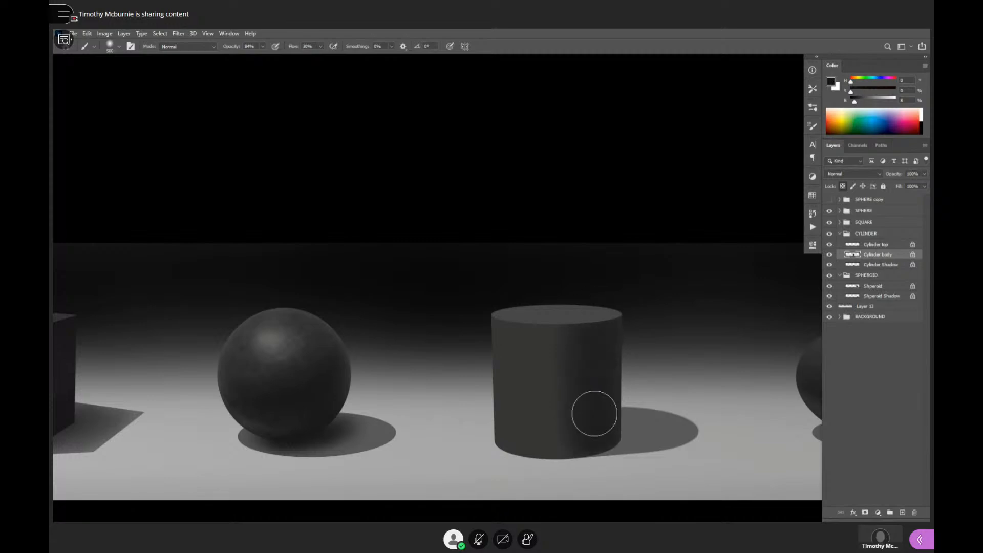
pyautogui.moveTo(617, 300); pyautogui.dragTo(582, 455)
pyautogui.moveTo(496, 304); pyautogui.dragTo(498, 297)
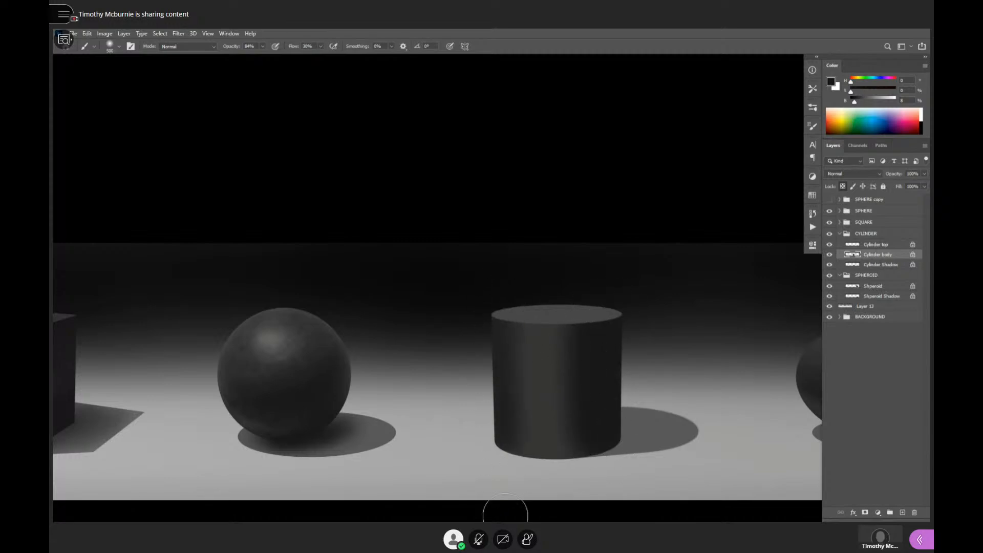
# - Soften the cylinder body's left side with sampled 20% gray and add reflected light along its right edge with 53% gray
pyautogui.keyDown('alt'); pyautogui.click(520, 309); pyautogui.keyUp('alt')
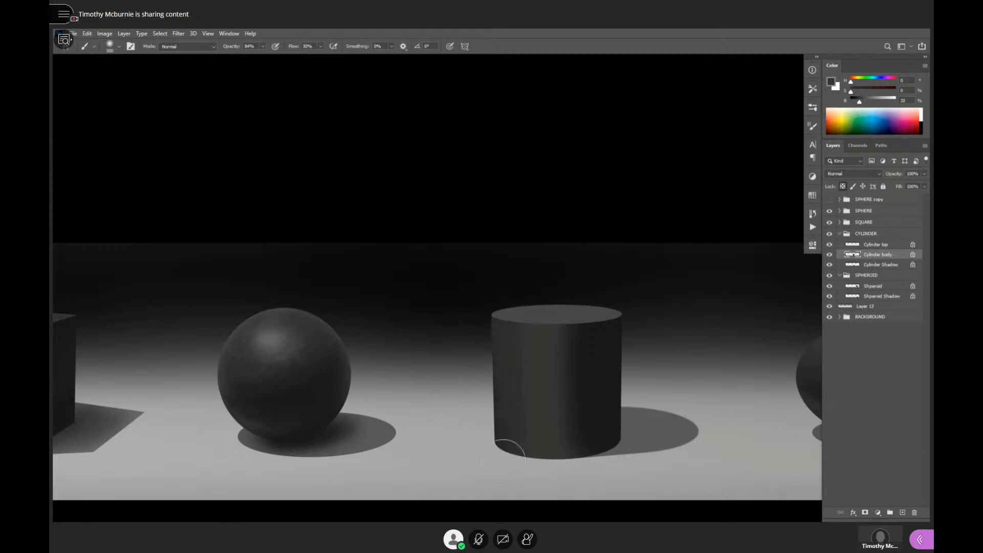
pyautogui.keyDown('alt'); pyautogui.click(594, 356); pyautogui.keyUp('alt')
pyautogui.keyDown('alt'); pyautogui.click(635, 393); pyautogui.keyUp('alt')
pyautogui.moveTo(624, 479); pyautogui.dragTo(619, 470)
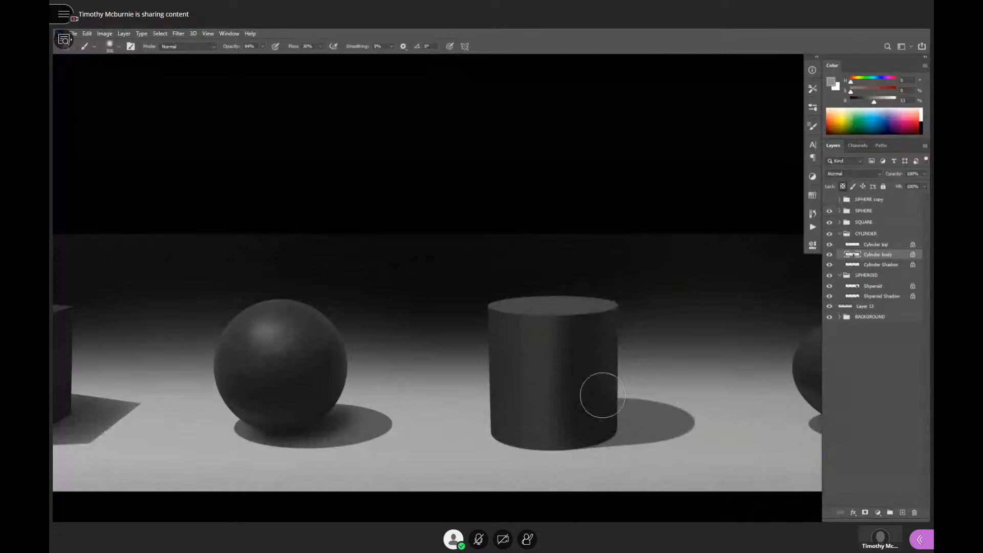
# - Start the contact shadow on the Cylinder Shadow layer with sampled 9% gray and a 600 px soft brush
pyautogui.keyDown('alt'); pyautogui.click(609, 424); pyautogui.keyUp('alt')
pyautogui.press('[')
pyautogui.press('[')
pyautogui.press('[')
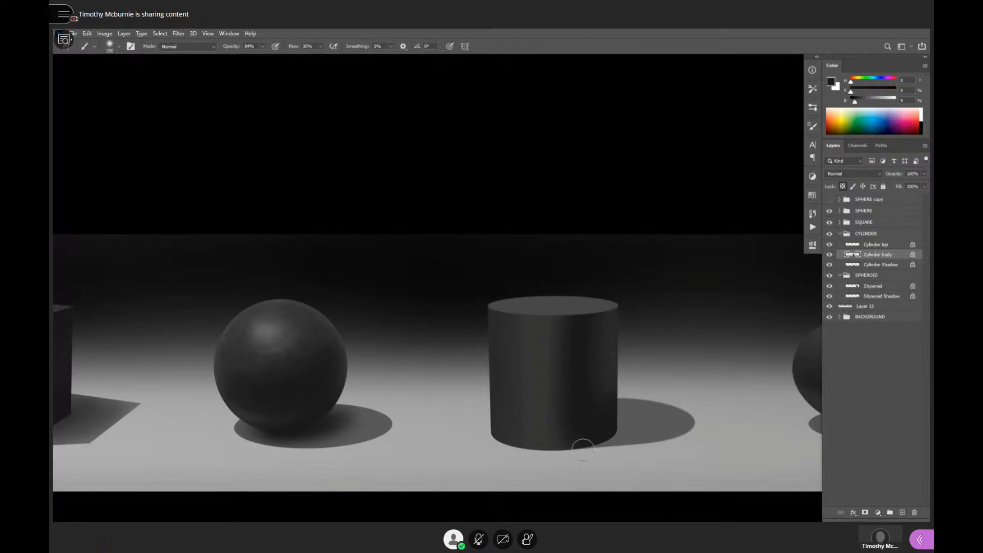
pyautogui.click(864, 266)
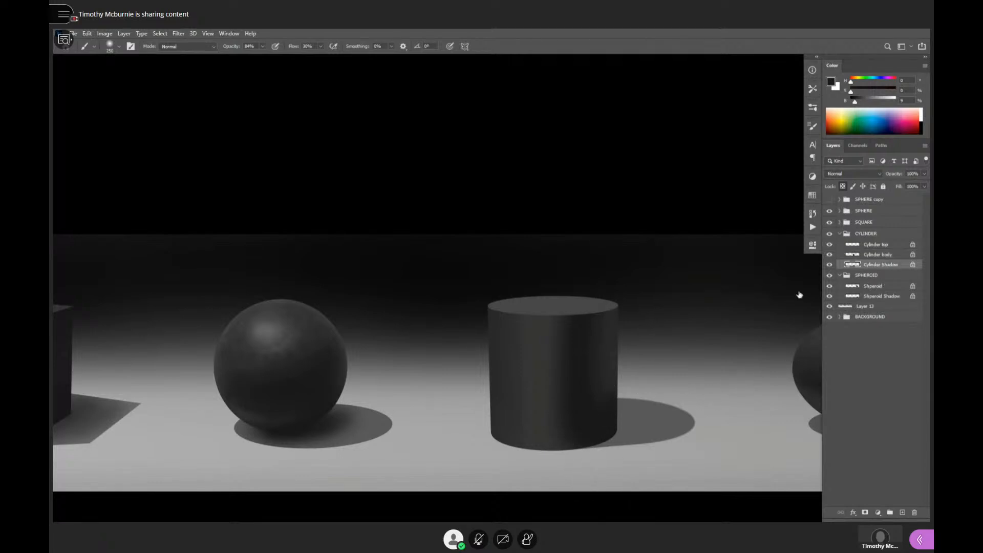
pyautogui.press(']')
pyautogui.press(']')
pyautogui.press(']')
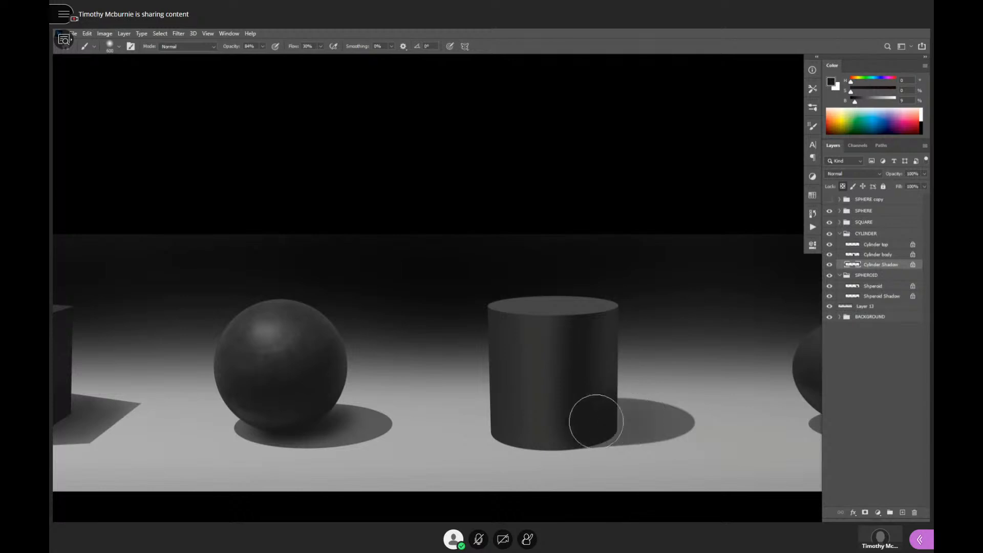
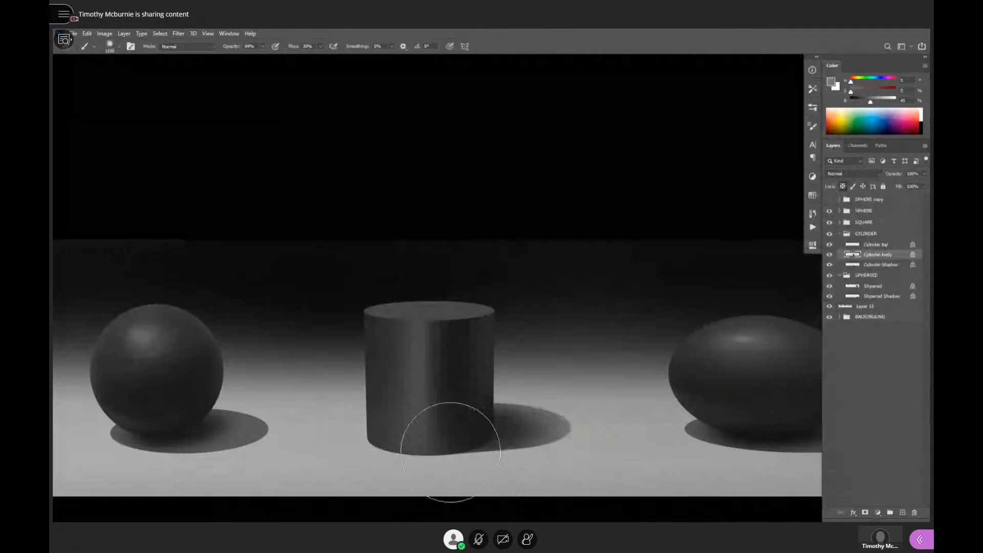
# - Brighten the vertical highlight band on the Cylinder body layer with 49% gray, narrowing it with progressively smaller soft brushes
pyautogui.keyDown('alt'); pyautogui.click(515, 436); pyautogui.keyUp('alt')
pyautogui.keyDown('alt'); pyautogui.click(515, 436); pyautogui.keyUp('alt')
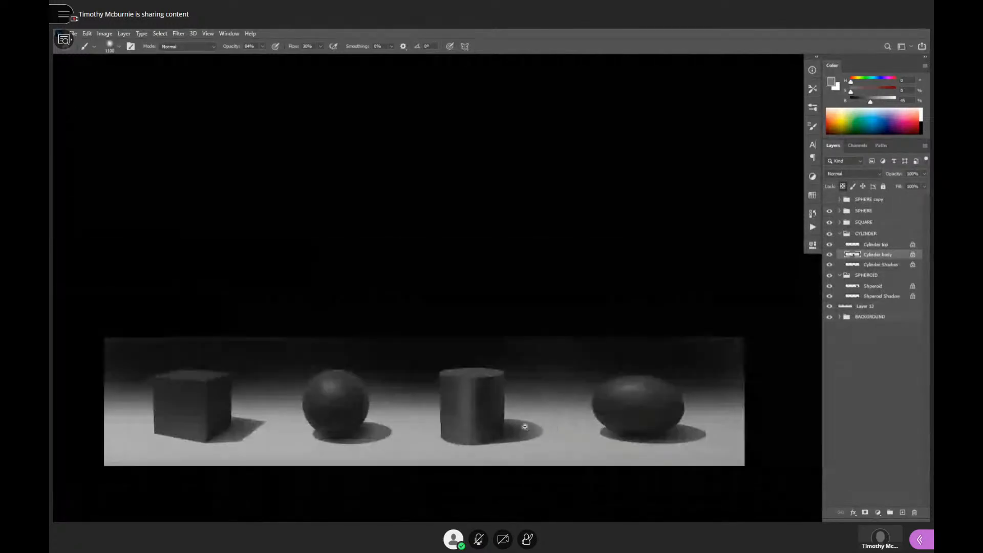
pyautogui.keyDown('ctrl'); pyautogui.click(520, 437); pyautogui.keyUp('ctrl')
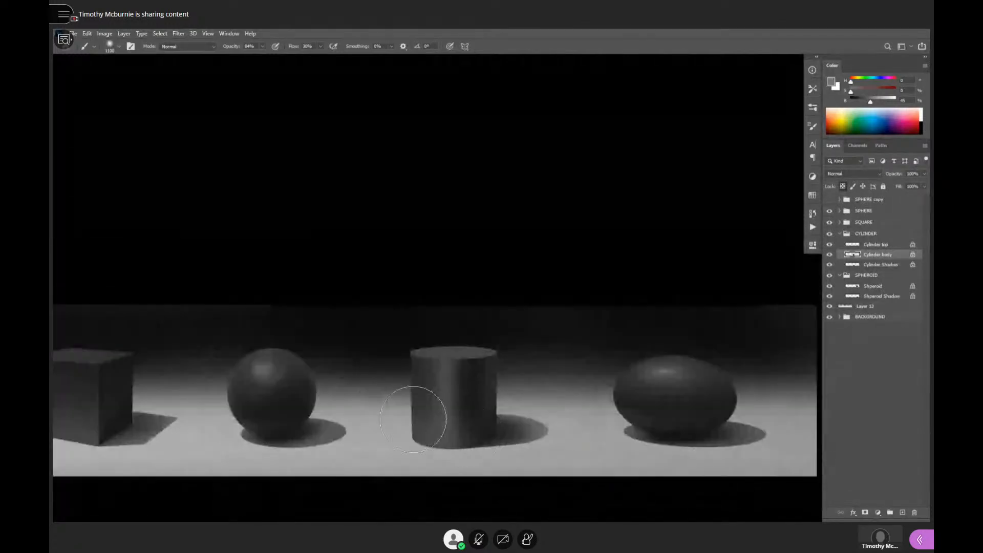
pyautogui.keyDown('ctrl'); pyautogui.click(480, 412); pyautogui.keyUp('ctrl')
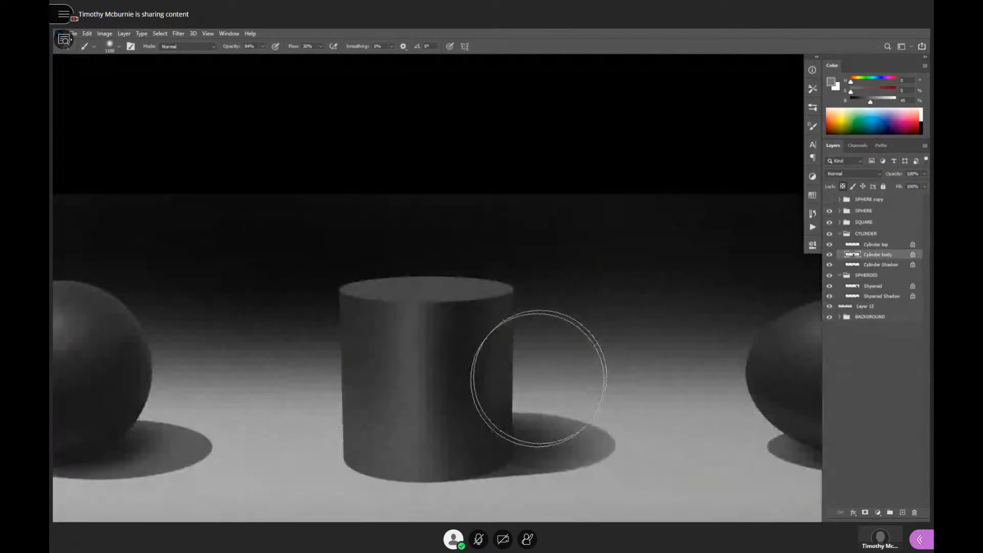
pyautogui.moveTo(561, 382)
pyautogui.mouseDown()
pyautogui.moveTo(619, 384)
pyautogui.moveTo(615, 375)
pyautogui.moveTo(652, 395)
pyautogui.moveTo(672, 390)
pyautogui.mouseUp()
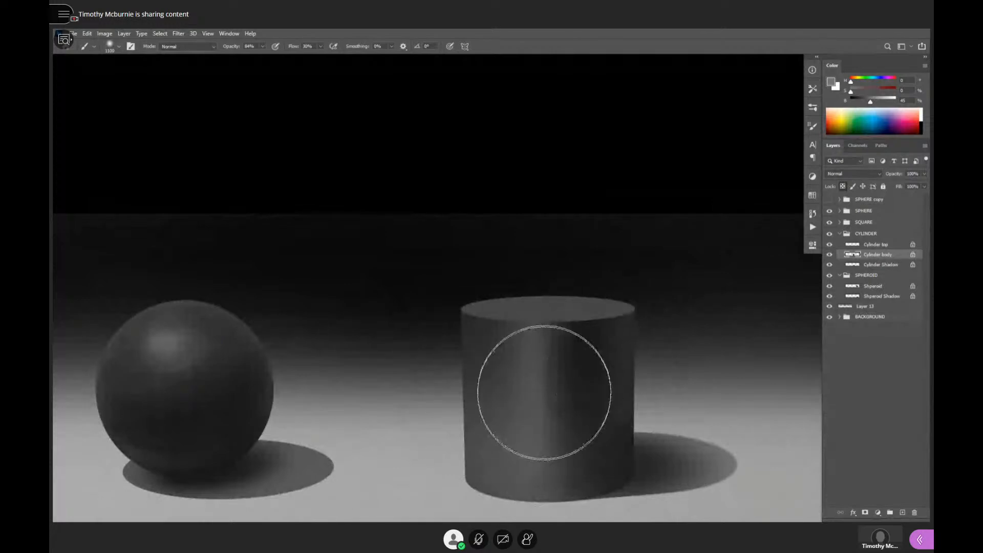
pyautogui.keyDown('alt'); pyautogui.click(536, 344); pyautogui.keyUp('alt')
pyautogui.moveTo(864, 102); pyautogui.dragTo(872, 103)
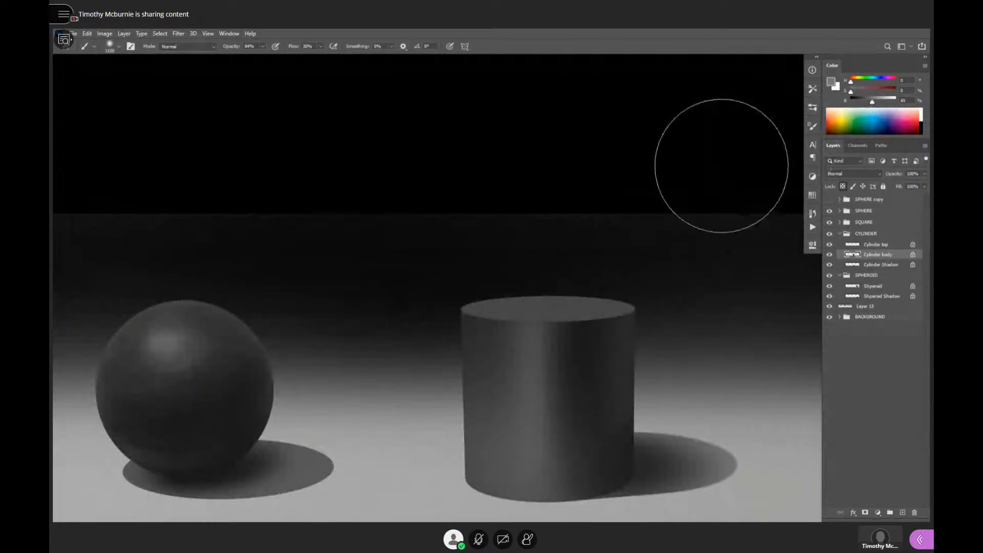
pyautogui.press('[')
pyautogui.press('[')
pyautogui.press('[')
pyautogui.press('[')
pyautogui.press('[')
pyautogui.press('[')
pyautogui.press('[')
pyautogui.press('[')
pyautogui.press('[')
pyautogui.press('[')
pyautogui.press('[')
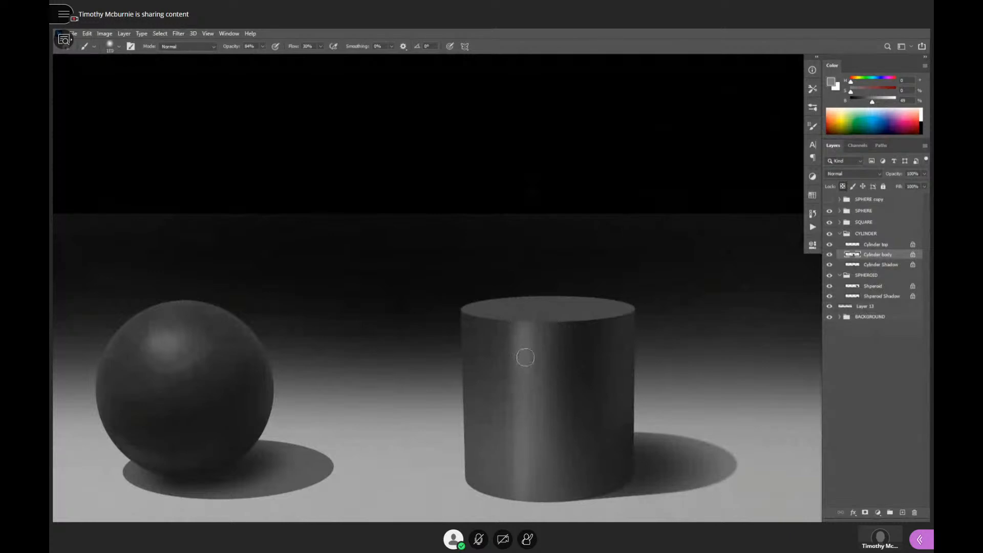
pyautogui.press('[')
pyautogui.press('[')
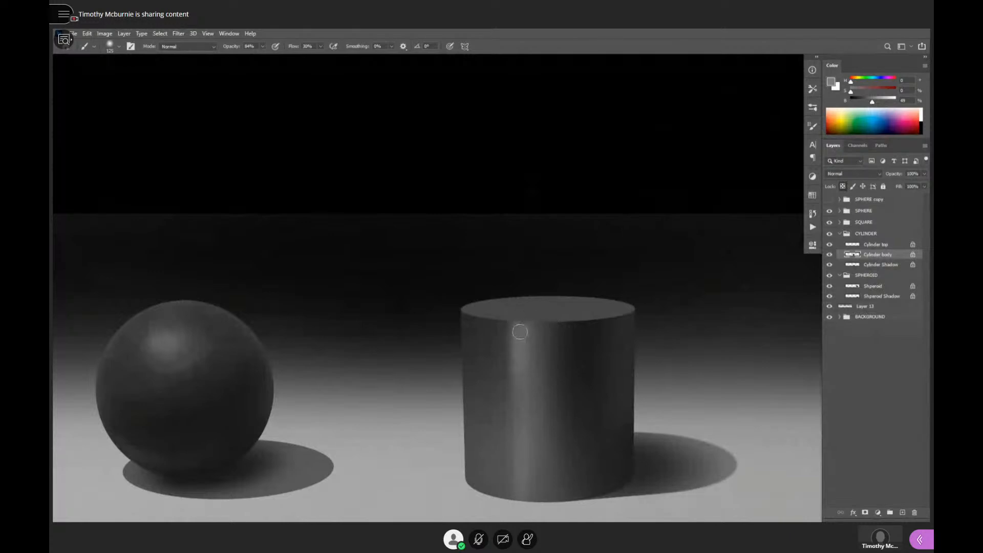
# - Paint a thin 80% gray specular streak down the middle of the cylinder body's highlight band with a small soft brush
pyautogui.click(886, 104)
pyautogui.press('[')
pyautogui.press('[')
pyautogui.press('[')
pyautogui.press('[')
pyautogui.press('[')
pyautogui.press('[')
pyautogui.press('[')
pyautogui.press('[')
pyautogui.press('[')
pyautogui.press('[')
pyautogui.press('[')
pyautogui.press('[')
pyautogui.moveTo(519, 328); pyautogui.dragTo(521, 381)
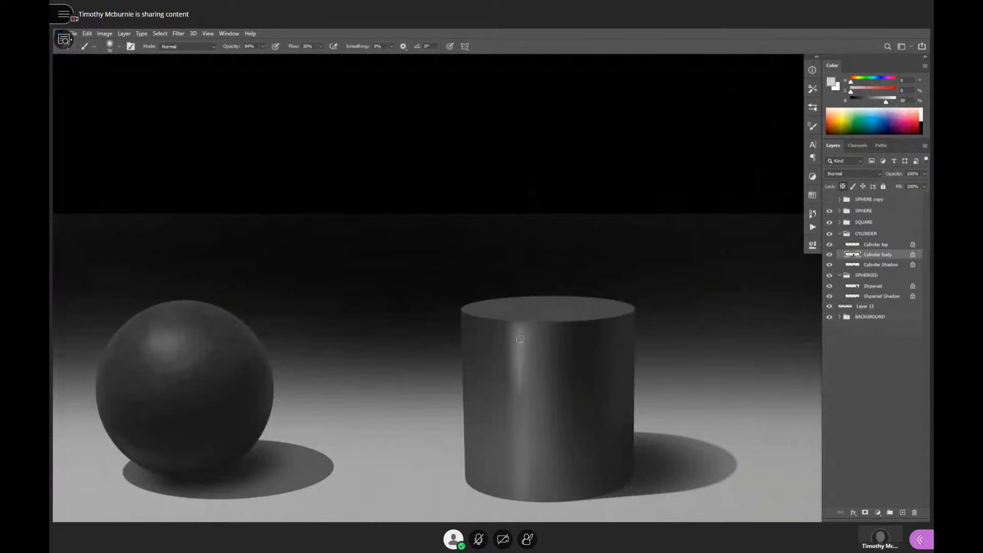
pyautogui.moveTo(519, 339); pyautogui.dragTo(523, 520)
# - Soften the cylinder body's highlight toward its base with sampled 35% gray and a larger soft brush
pyautogui.moveTo(597, 380)
pyautogui.mouseDown()
pyautogui.moveTo(663, 388)
pyautogui.moveTo(644, 425)
pyautogui.moveTo(648, 417)
pyautogui.mouseUp()
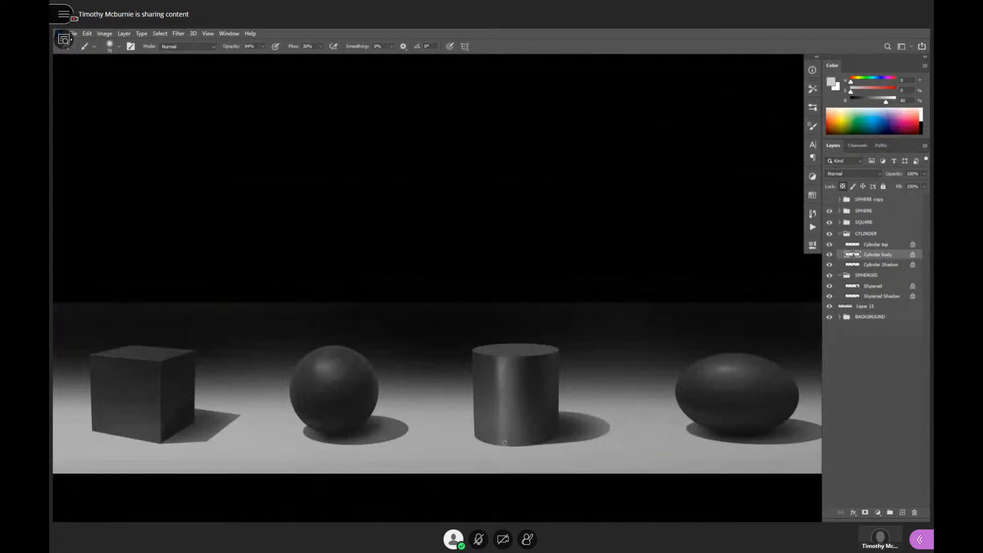
pyautogui.click(515, 413)
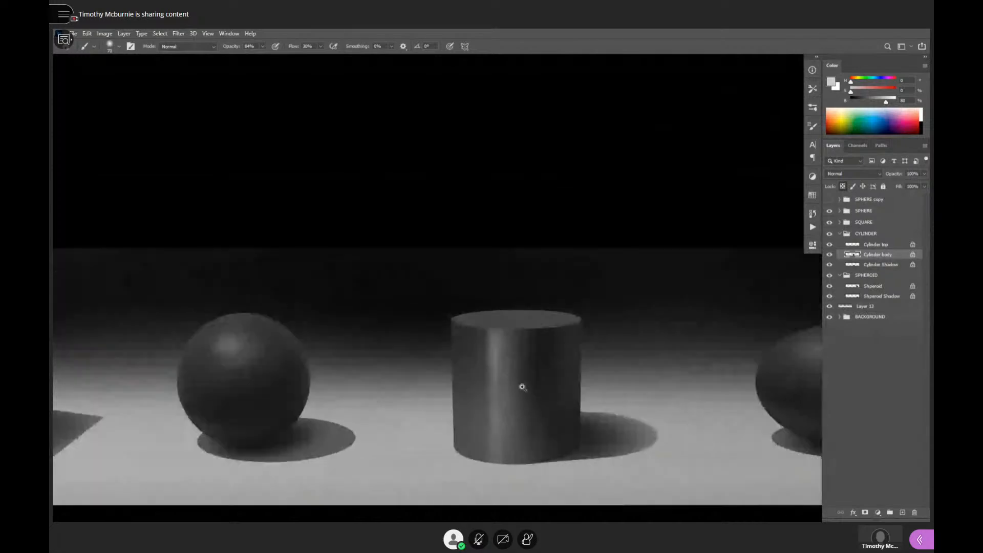
pyautogui.keyDown('alt'); pyautogui.click(503, 382); pyautogui.keyUp('alt')
pyautogui.press(']')
pyautogui.press(']')
pyautogui.press(']')
pyautogui.press(']')
pyautogui.press(']')
pyautogui.press(']')
pyautogui.press(']')
pyautogui.press(']')
pyautogui.press(']')
pyautogui.press(']')
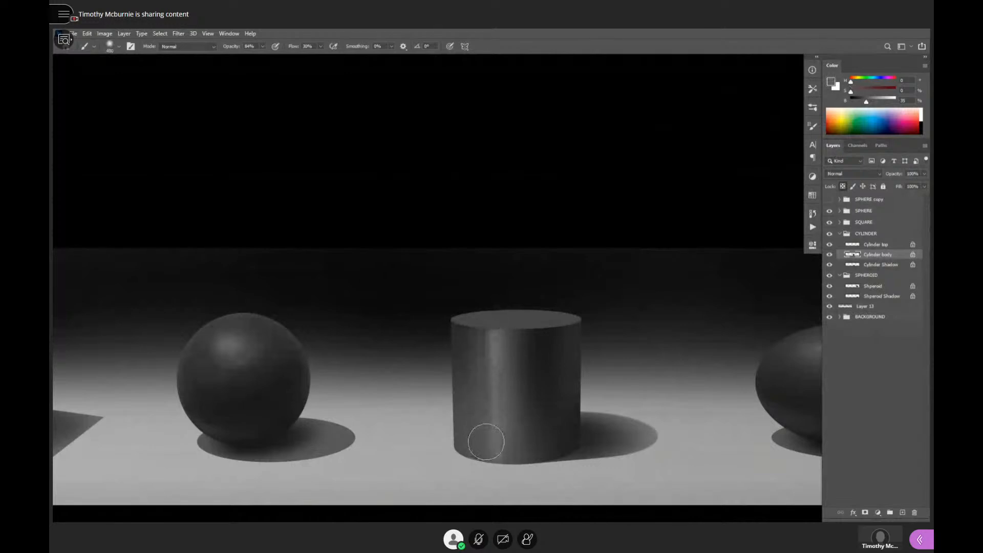
# - Touch up the cylinder body's side edges with grays sampled from the body and the background, using a smaller soft brush
pyautogui.keyDown('alt'); pyautogui.click(538, 348); pyautogui.keyUp('alt')
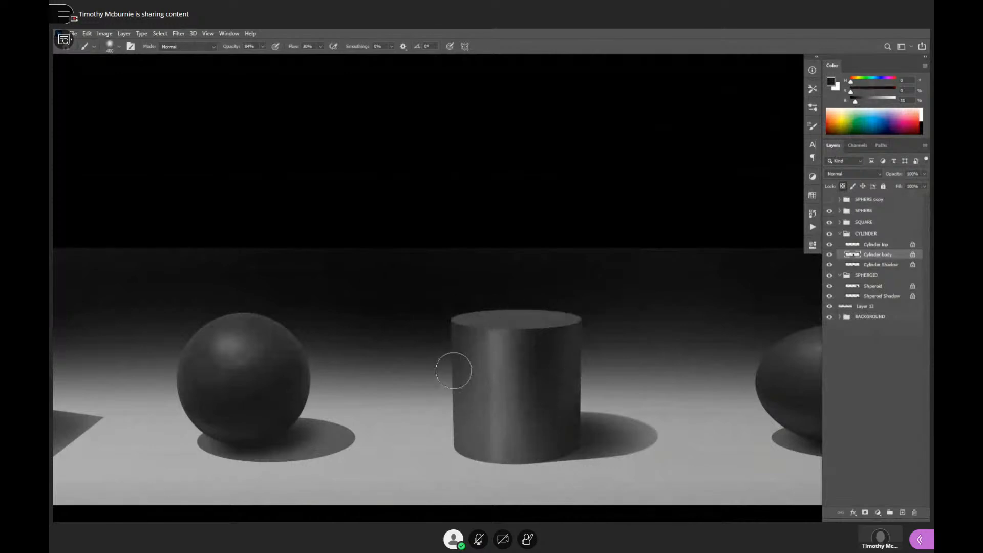
pyautogui.keyDown('alt'); pyautogui.click(599, 381); pyautogui.keyUp('alt')
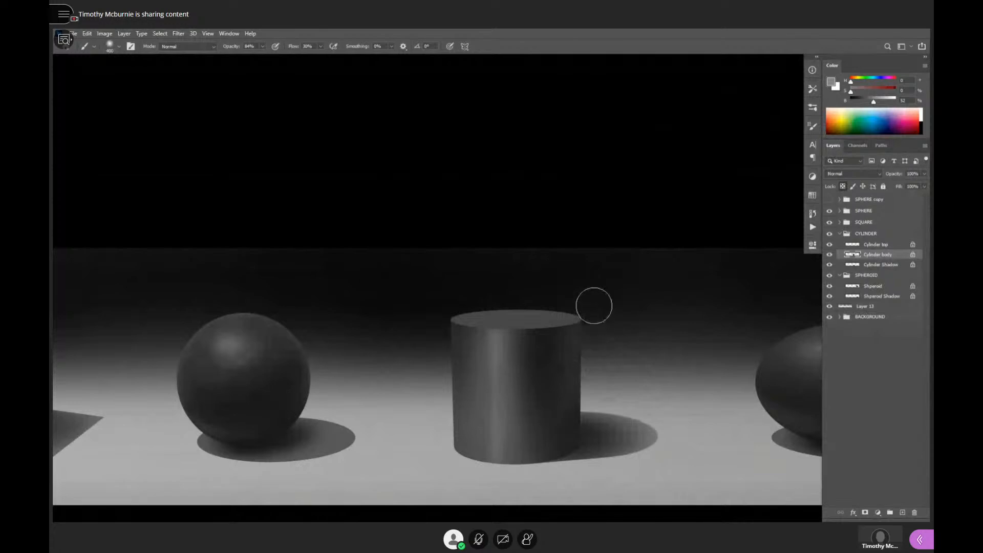
pyautogui.press('[')
pyautogui.press('[')
pyautogui.press('[')
pyautogui.press('[')
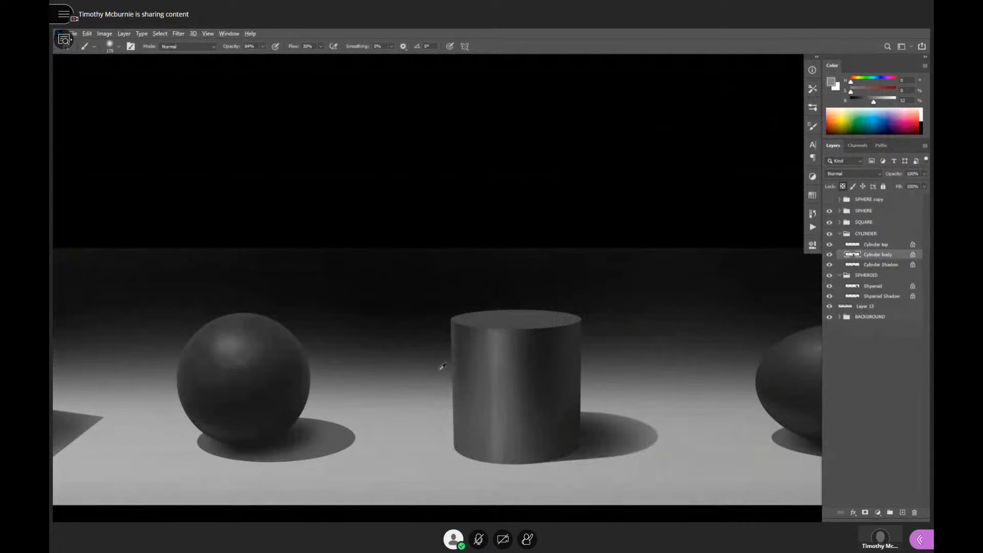
pyautogui.keyDown('alt'); pyautogui.click(441, 369); pyautogui.keyUp('alt')
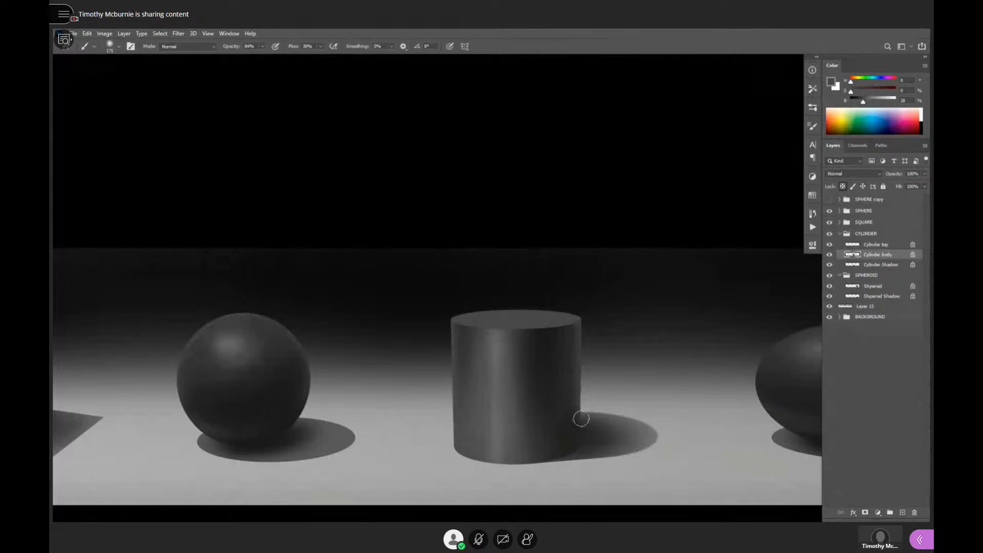
# - Shade the Cylinder top layer lightly with sampled 11% gray, using a 600 px soft brush
pyautogui.scroll(-5, 644, 364)
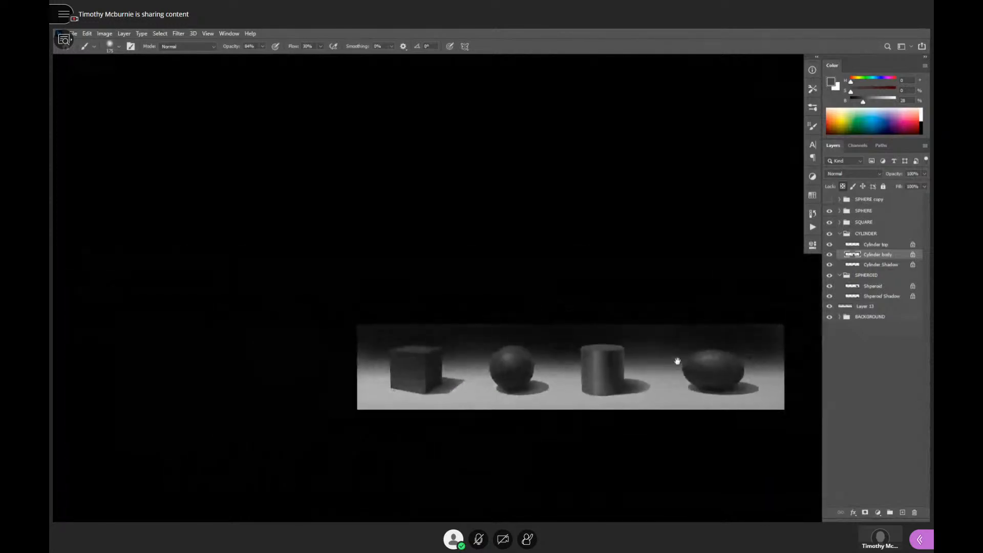
pyautogui.scroll(5, 678, 362)
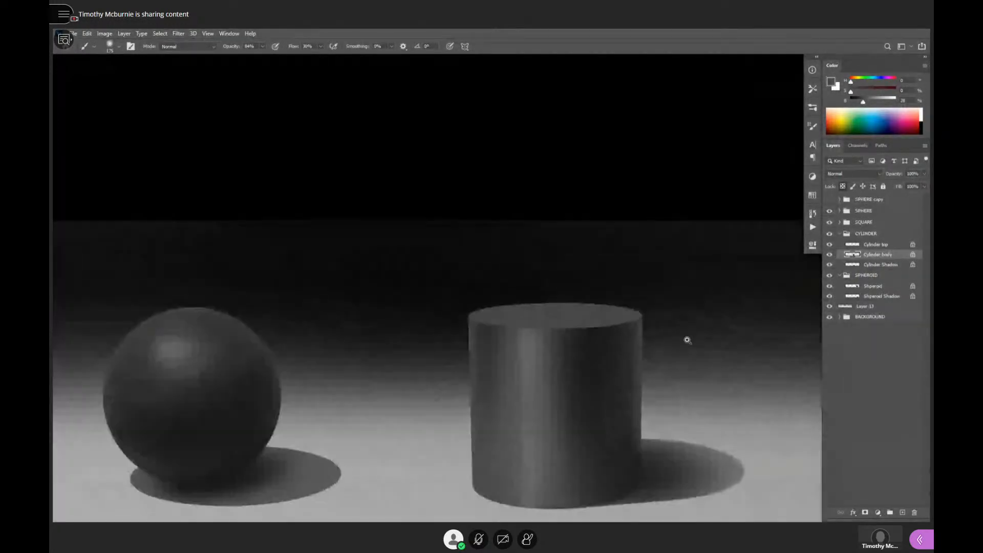
pyautogui.moveTo(687, 343); pyautogui.dragTo(706, 351)
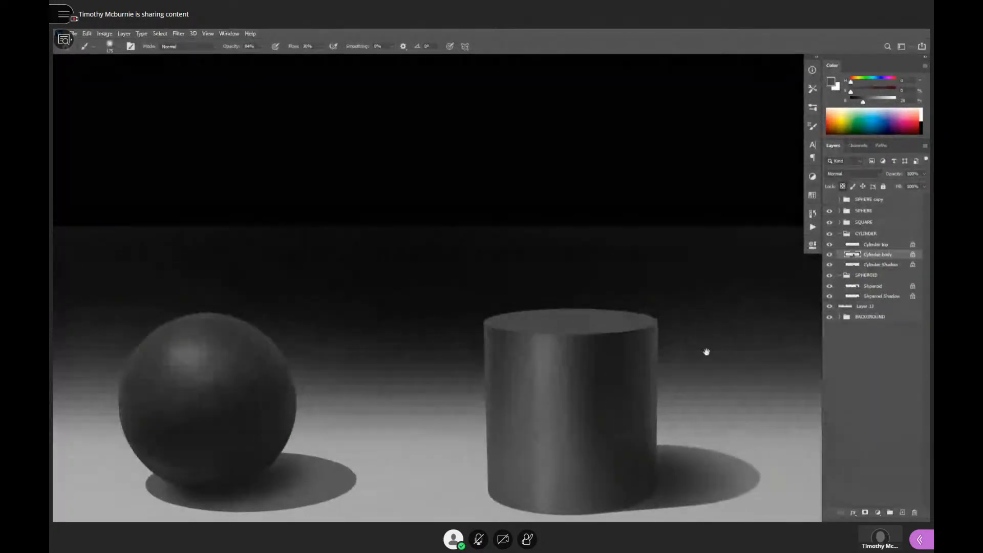
pyautogui.click(879, 245)
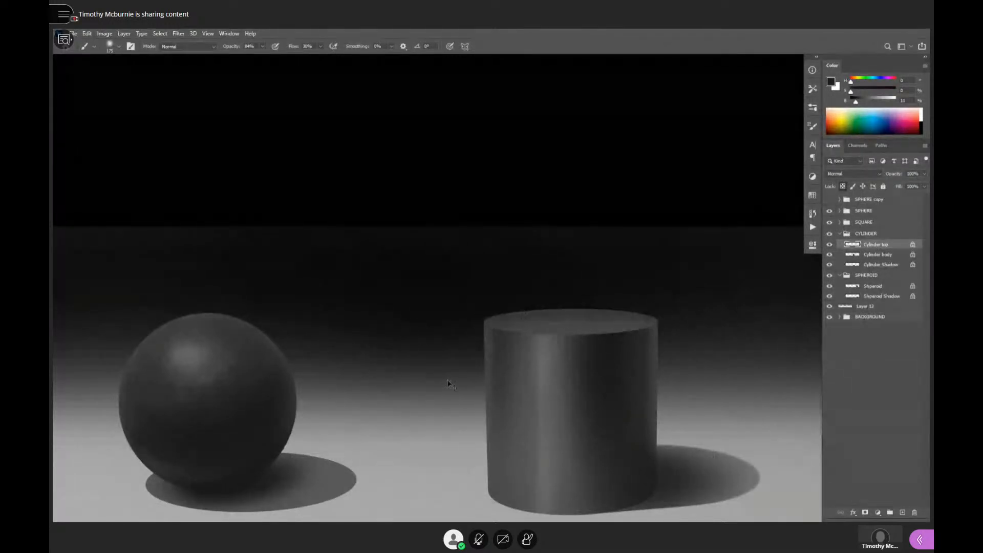
pyautogui.press(']')
pyautogui.press(']')
pyautogui.press(']')
pyautogui.press(']')
pyautogui.press(']')
pyautogui.press(']')
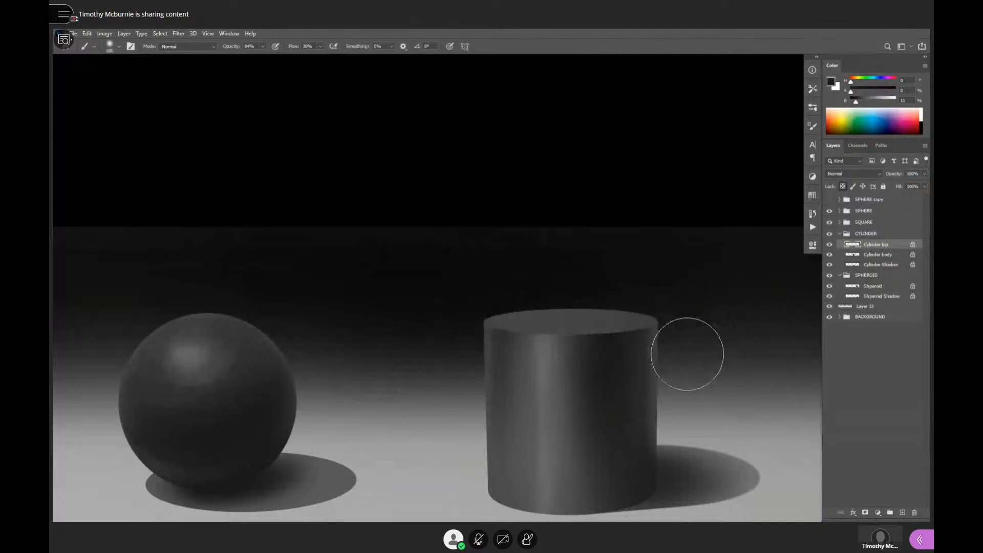
pyautogui.keyDown('alt'); pyautogui.click(670, 383); pyautogui.keyUp('alt')
pyautogui.keyDown('alt'); pyautogui.click(678, 377); pyautogui.keyUp('alt')
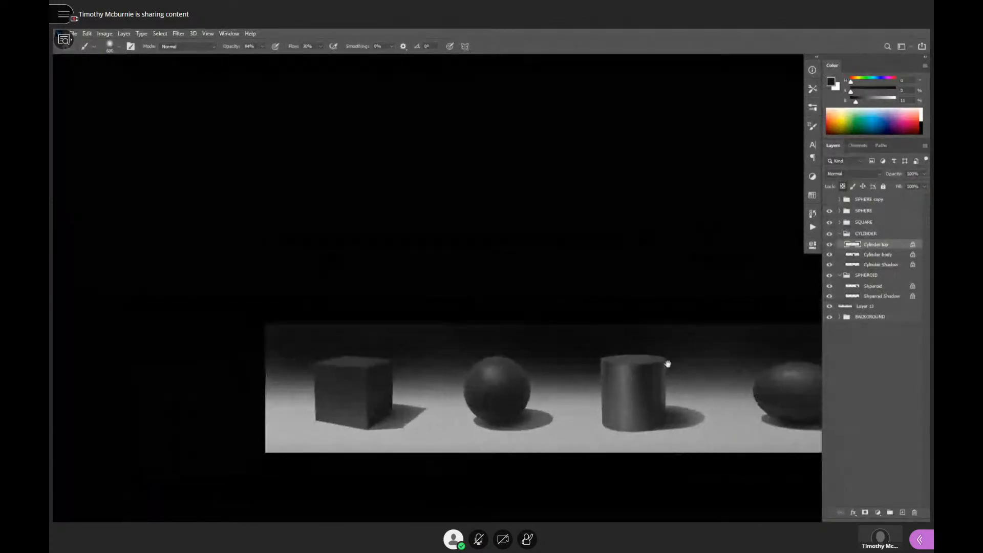
# - Add a new layer above Cylinder top for painting the cylinder's rim highlight
pyautogui.keyDown('ctrl'); pyautogui.click(648, 376); pyautogui.keyUp('ctrl')
pyautogui.keyDown('ctrl'); pyautogui.click(648, 376); pyautogui.keyUp('ctrl')
pyautogui.keyDown('ctrl'); pyautogui.click(648, 376); pyautogui.keyUp('ctrl')
pyautogui.keyDown('ctrl'); pyautogui.click(671, 349); pyautogui.keyUp('ctrl')
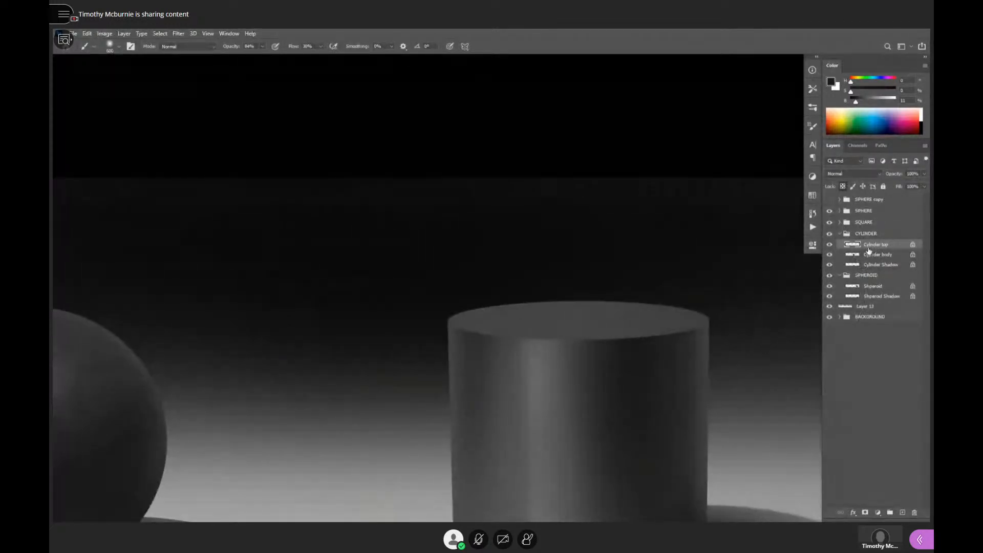
pyautogui.hotkey('ctrl', 'shift', 'alt', 'n')
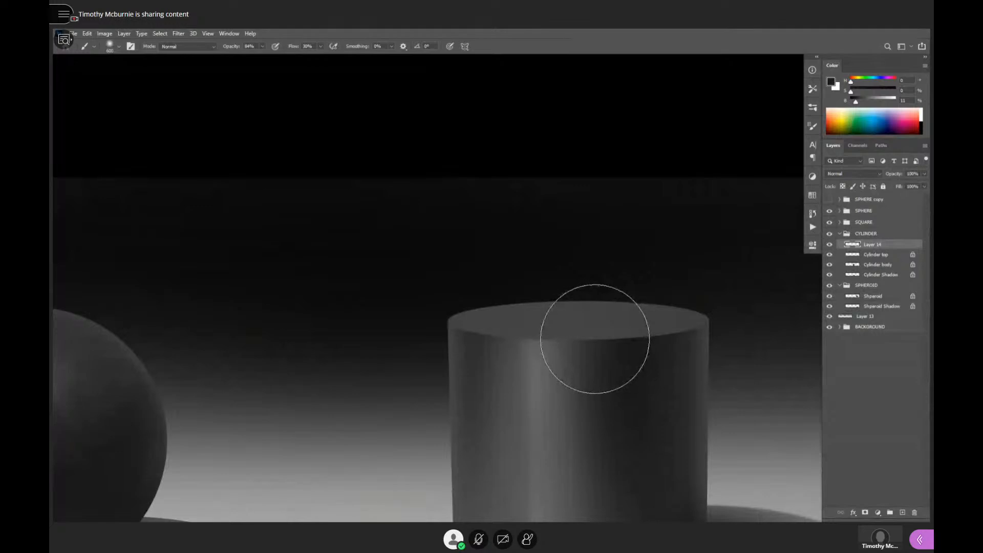
pyautogui.hotkey('shift', 'b')
pyautogui.hotkey('shift', 'b')
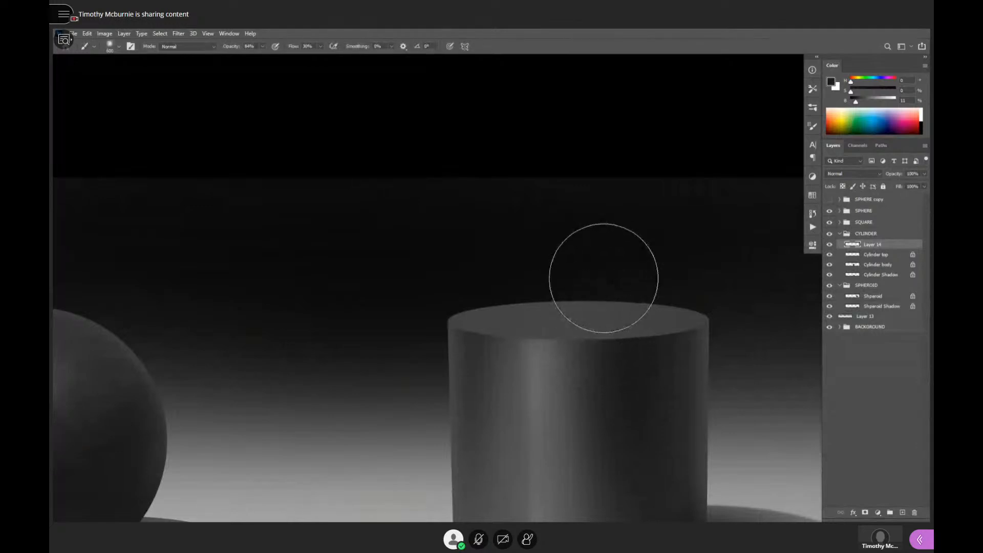
# - Draw a thin, straight horizontal line in 56% gray just above the cylinder, extending past both of its sides
pyautogui.press('[')
pyautogui.press('[')
pyautogui.press('[')
pyautogui.press('[')
pyautogui.press('[')
pyautogui.press('[')
pyautogui.press('[')
pyautogui.press('[')
pyautogui.press('[')
pyautogui.press('[')
pyautogui.press('[')
pyautogui.press('[')
pyautogui.press('[')
pyautogui.press('[')
pyautogui.press('[')
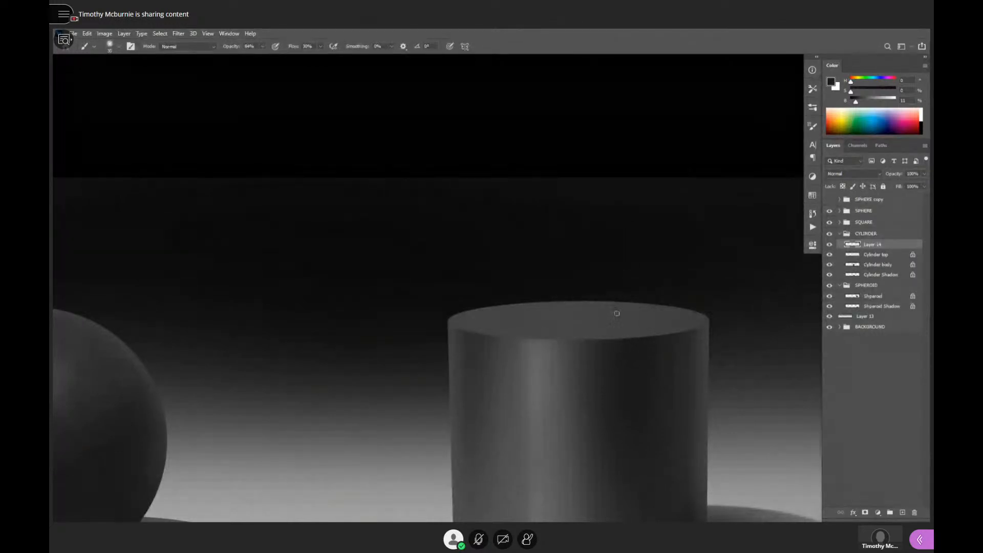
pyautogui.moveTo(890, 98); pyautogui.dragTo(877, 100)
pyautogui.keyDown('alt'); pyautogui.click(548, 364); pyautogui.keyUp('alt')
pyautogui.click(875, 101)
pyautogui.moveTo(360, 290)
pyautogui.mouseDown()
pyautogui.moveTo(749, 284)
pyautogui.moveTo(318, 307)
pyautogui.moveTo(853, 279)
pyautogui.mouseUp()
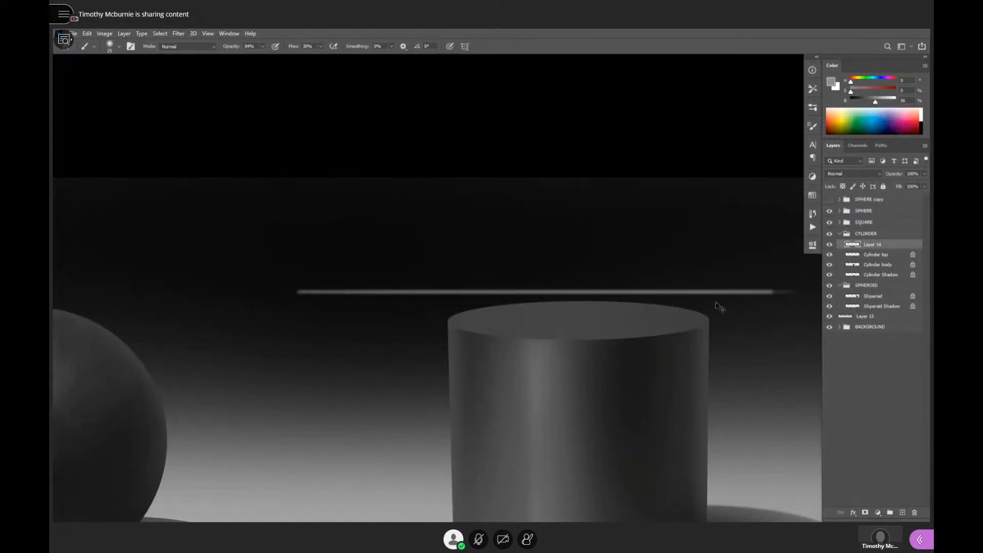
# - Select the gray line with a rectangular marquee and move it down onto the cylinder's front top edge
pyautogui.hotkey('ctrl', 't')
pyautogui.press('Return')
pyautogui.press('m')
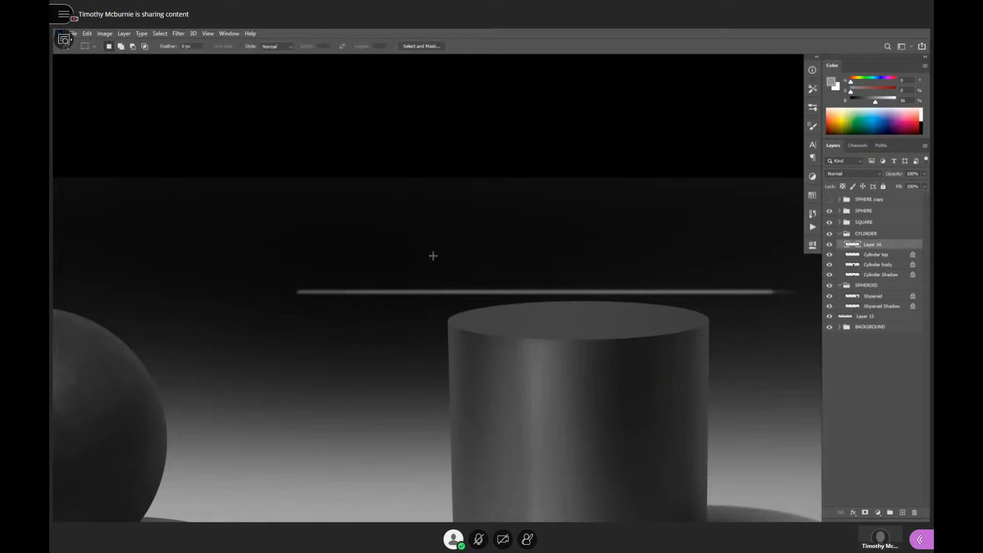
pyautogui.moveTo(259, 213); pyautogui.dragTo(820, 342)
pyautogui.press('v')
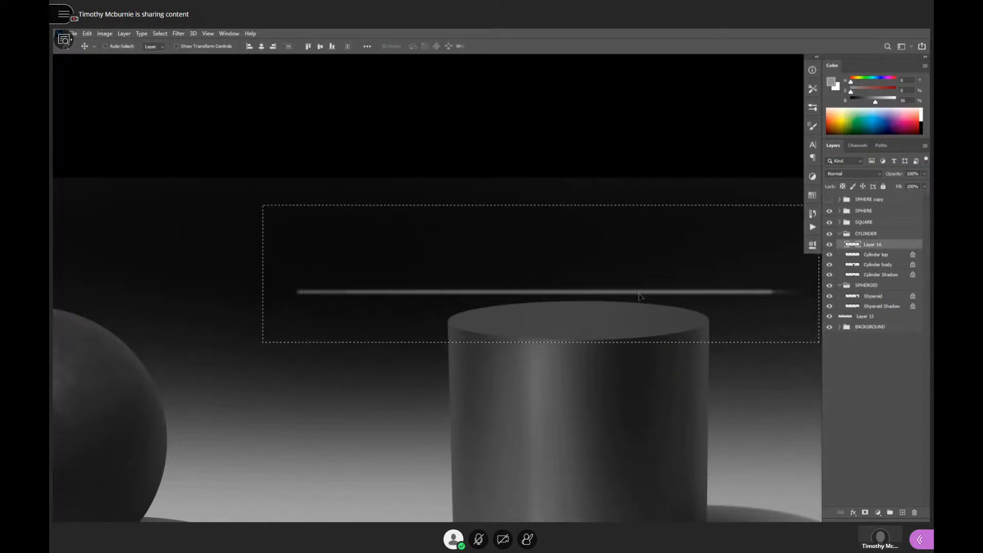
pyautogui.moveTo(639, 297); pyautogui.dragTo(651, 344)
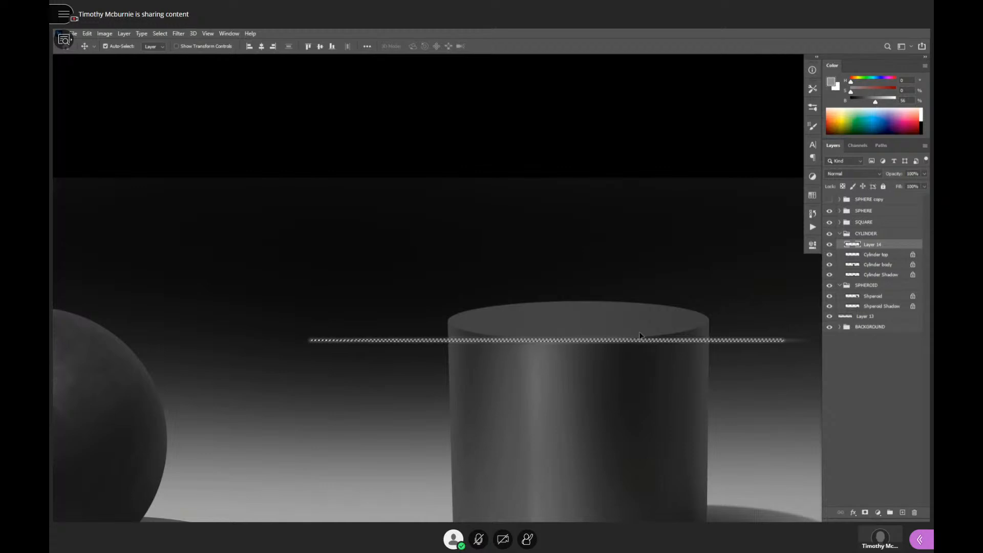
# - Leave the tight transform and select a larger rectangular area around the gray line
pyautogui.hotkey('ctrl', 't')
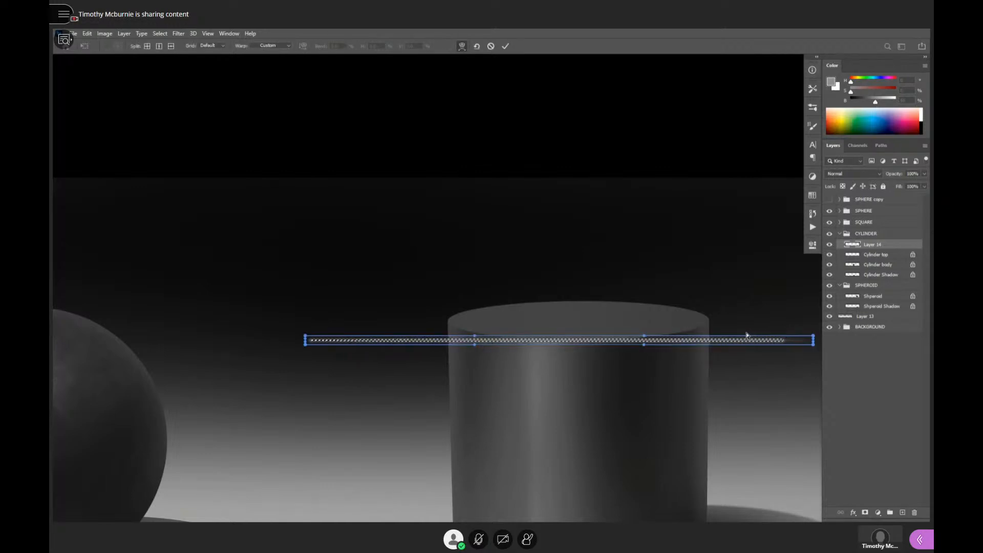
pyautogui.press('Return')
pyautogui.press('m')
pyautogui.moveTo(284, 236); pyautogui.dragTo(827, 385)
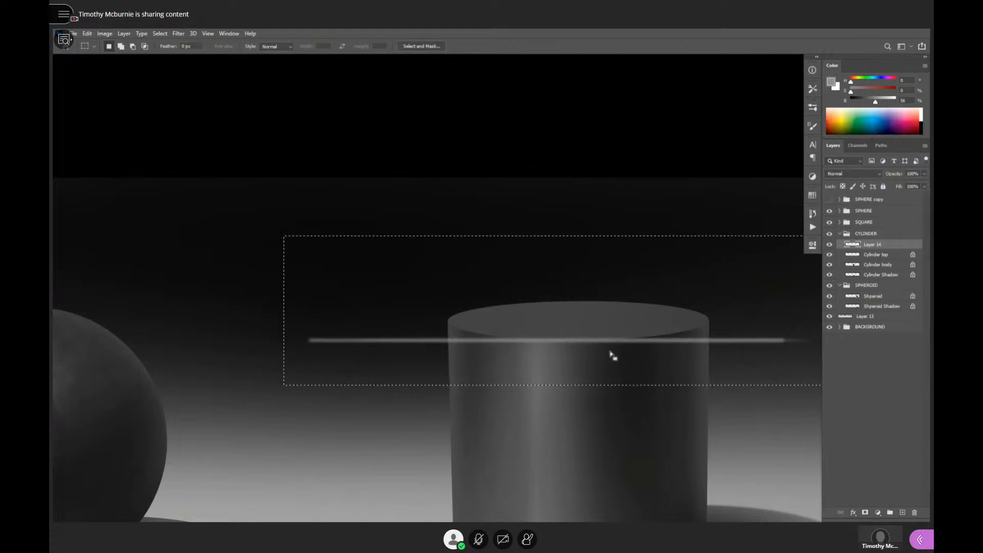
# - Warp the straight gray line into a downward-bowed curve along the cylinder's front top edge
pyautogui.hotkey('ctrl', 't')
pyautogui.moveTo(805, 349); pyautogui.dragTo(808, 352)
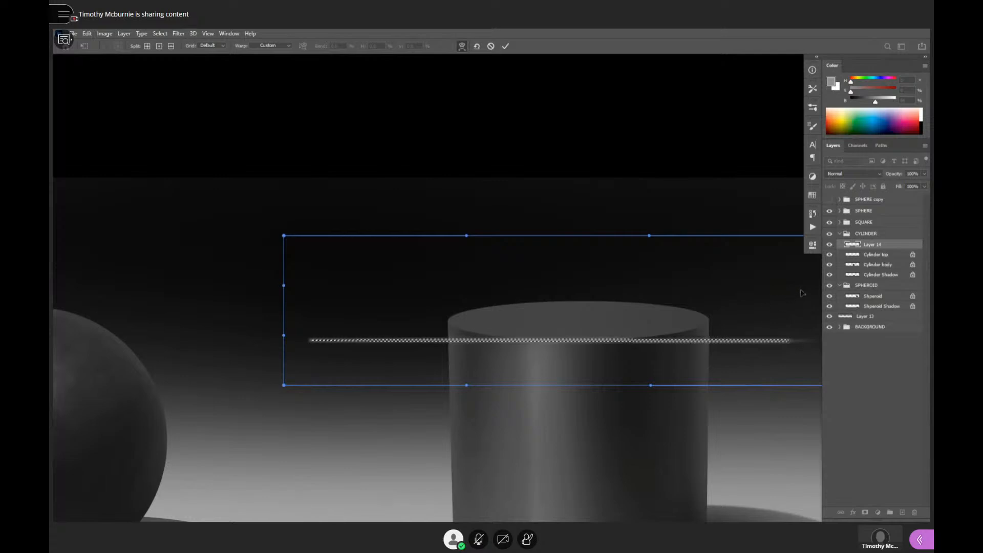
pyautogui.moveTo(579, 367); pyautogui.dragTo(579, 407)
pyautogui.moveTo(303, 262); pyautogui.dragTo(307, 210)
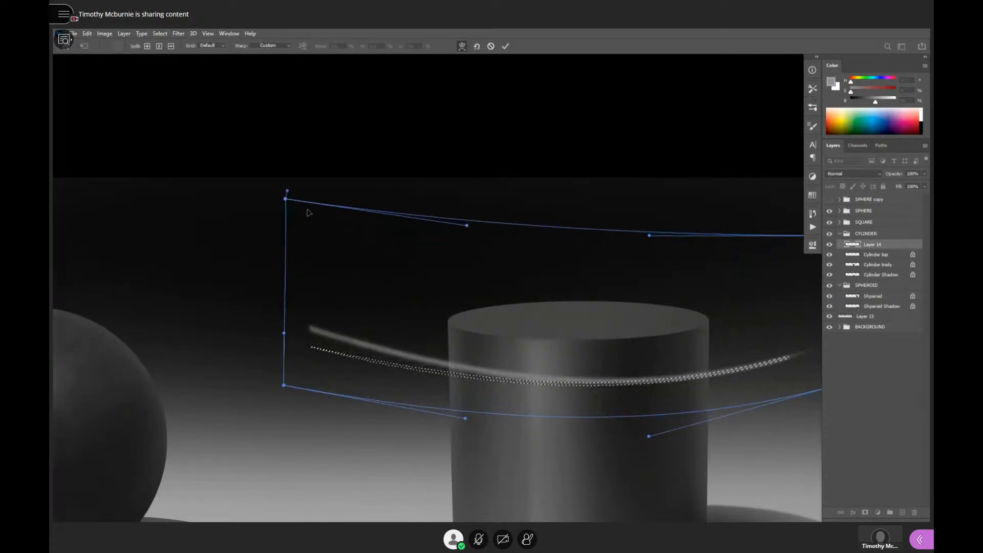
pyautogui.moveTo(686, 369); pyautogui.dragTo(534, 412)
pyautogui.moveTo(679, 327)
pyautogui.mouseDown()
pyautogui.moveTo(656, 285)
pyautogui.moveTo(661, 151)
pyautogui.mouseUp()
pyautogui.moveTo(479, 425)
pyautogui.mouseDown()
pyautogui.moveTo(463, 471)
pyautogui.moveTo(405, 477)
pyautogui.moveTo(450, 446)
pyautogui.moveTo(453, 400)
pyautogui.mouseUp()
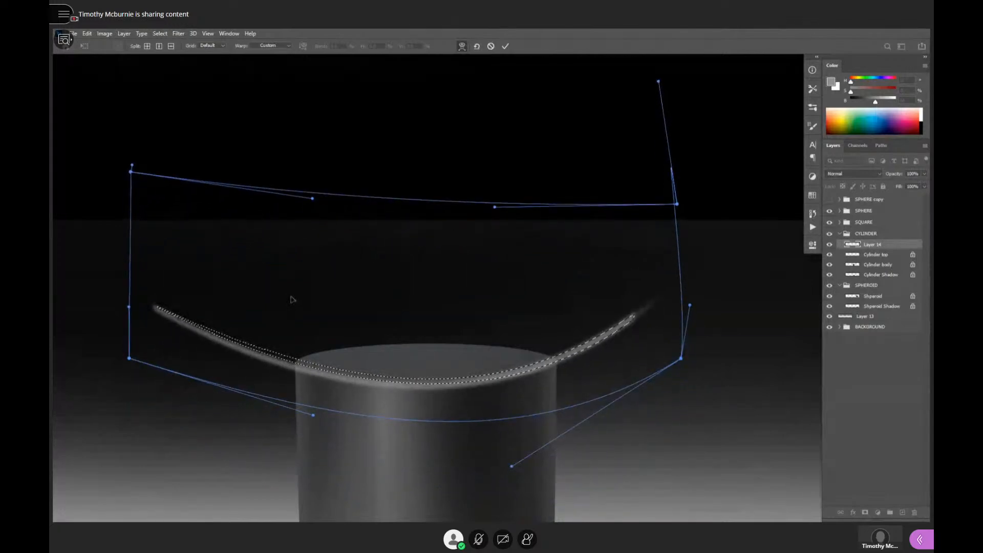
# - Refine the warped line's bend and pull both ends inward so they rise more steeply beside the cylinder
pyautogui.moveTo(291, 297); pyautogui.dragTo(292, 294)
pyautogui.moveTo(591, 272); pyautogui.dragTo(595, 280)
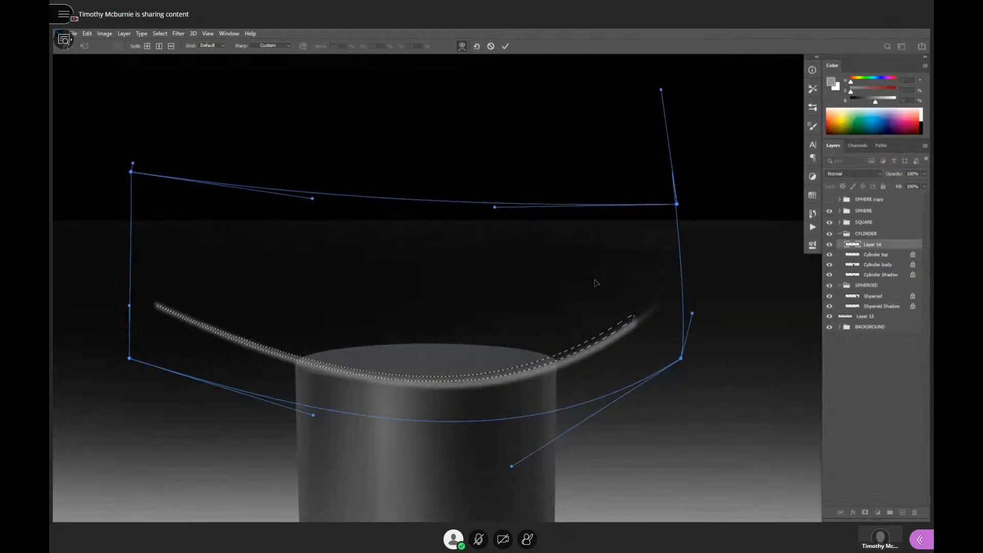
pyautogui.moveTo(241, 323); pyautogui.dragTo(236, 330)
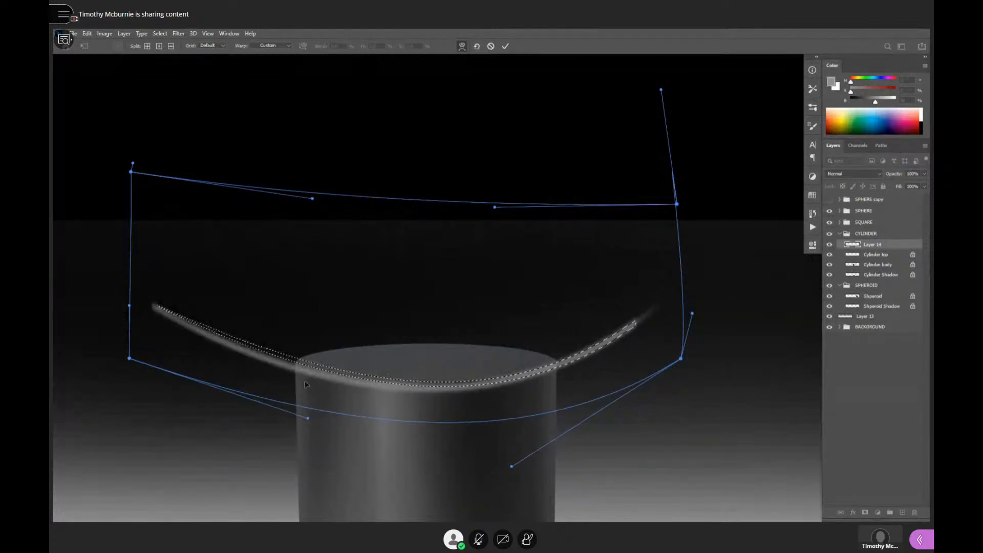
pyautogui.moveTo(152, 204); pyautogui.dragTo(272, 170)
pyautogui.moveTo(659, 227)
pyautogui.mouseDown()
pyautogui.moveTo(608, 223)
pyautogui.moveTo(624, 230)
pyautogui.mouseUp()
pyautogui.press('Return')
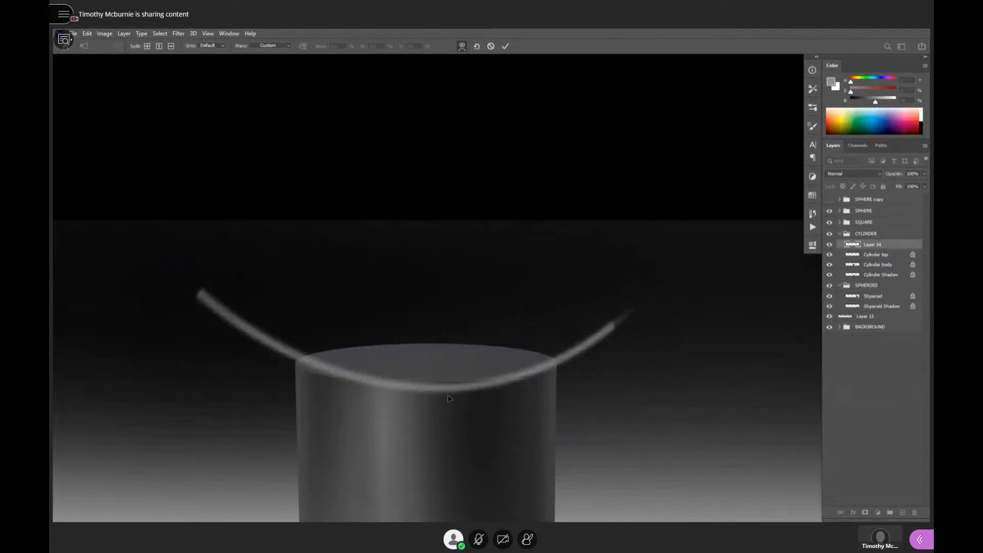
# - Adjust the middle and right side of the warp so the line follows the front rim through the right corner
pyautogui.moveTo(449, 398)
pyautogui.mouseDown()
pyautogui.moveTo(442, 391)
pyautogui.moveTo(543, 361)
pyautogui.moveTo(491, 377)
pyautogui.mouseUp()
pyautogui.moveTo(329, 367); pyautogui.dragTo(313, 369)
pyautogui.moveTo(433, 398)
pyautogui.mouseDown()
pyautogui.moveTo(432, 388)
pyautogui.moveTo(568, 362)
pyautogui.mouseUp()
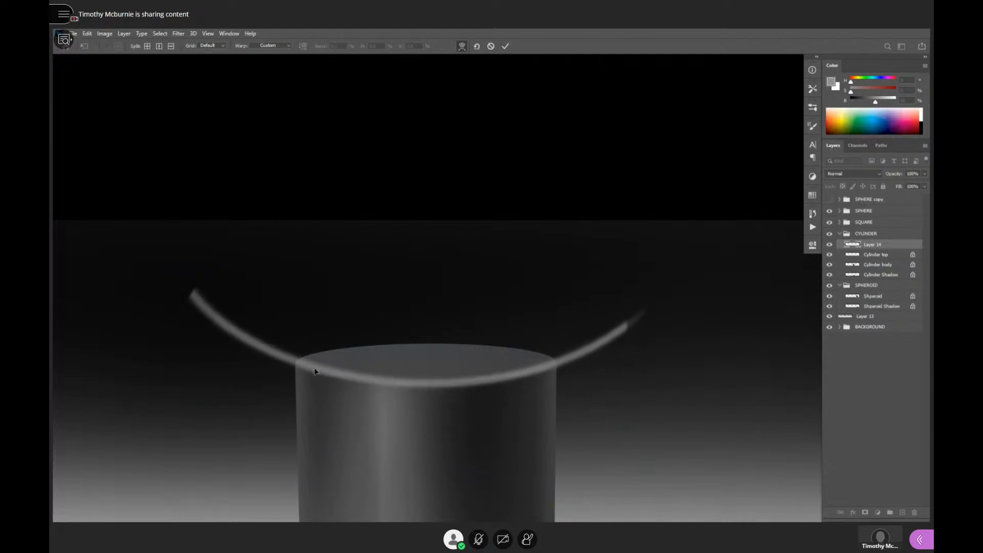
pyautogui.moveTo(314, 369); pyautogui.dragTo(309, 370)
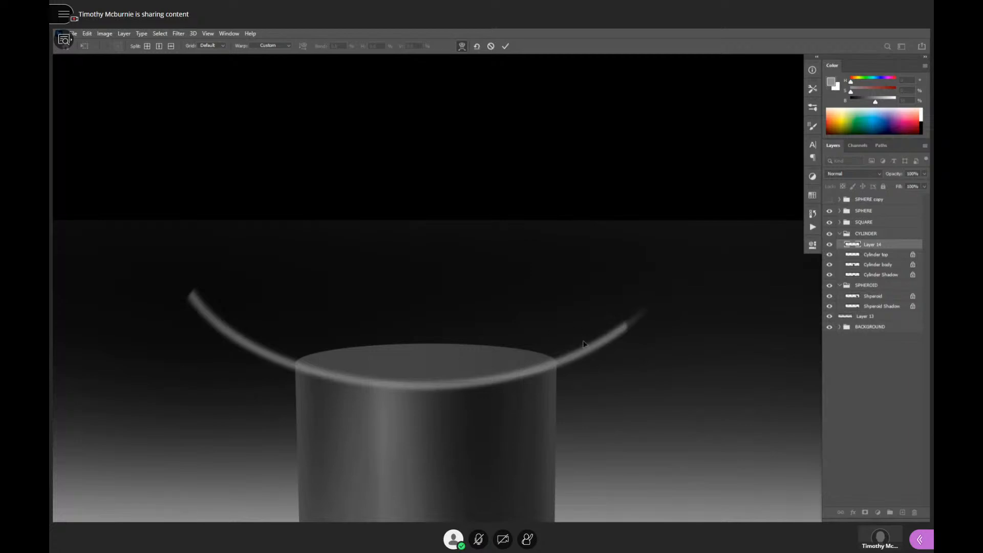
pyautogui.moveTo(484, 383); pyautogui.dragTo(477, 381)
pyautogui.moveTo(555, 360); pyautogui.dragTo(558, 363)
pyautogui.moveTo(626, 330); pyautogui.dragTo(555, 325)
pyautogui.moveTo(498, 365); pyautogui.dragTo(538, 372)
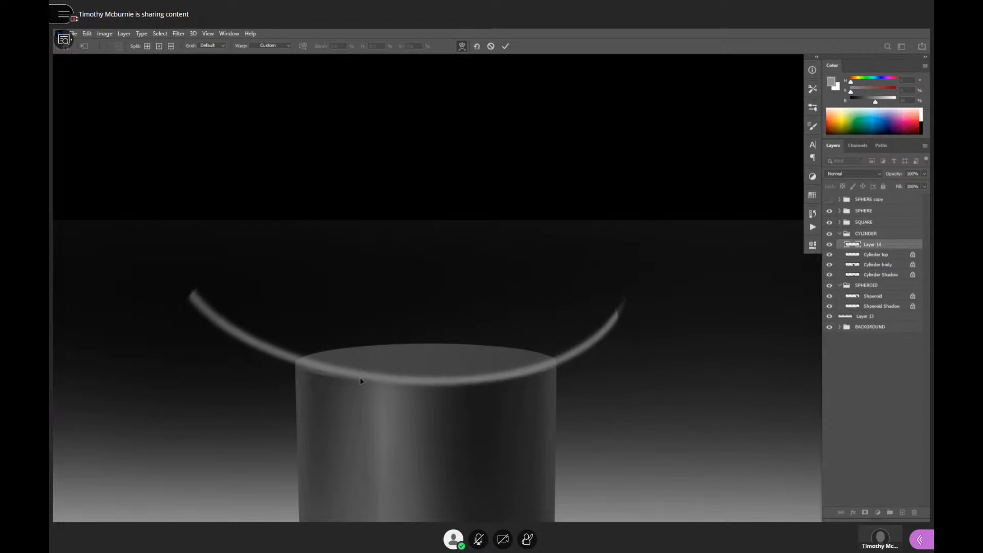
# - Bend the line's left end inward and upward, fine-tune its fit along the front rim, and apply the warp
pyautogui.moveTo(299, 363); pyautogui.dragTo(264, 372)
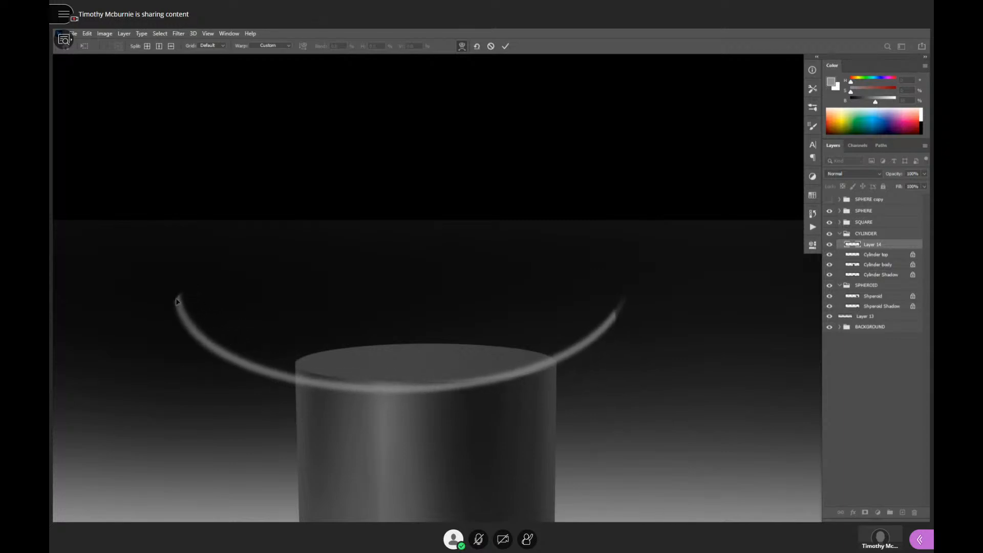
pyautogui.moveTo(178, 301)
pyautogui.mouseDown()
pyautogui.moveTo(213, 290)
pyautogui.moveTo(230, 270)
pyautogui.mouseUp()
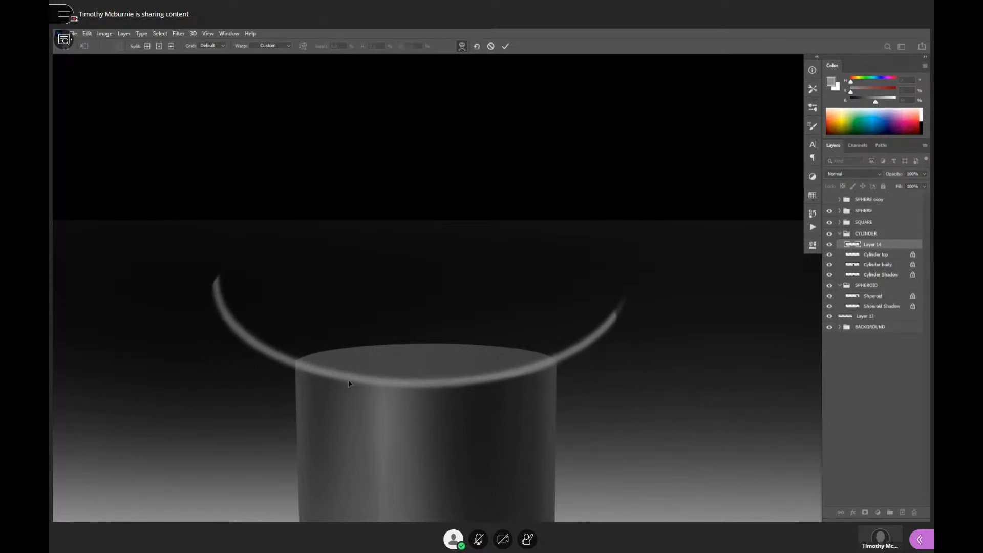
pyautogui.moveTo(314, 372); pyautogui.dragTo(311, 375)
pyautogui.moveTo(563, 357); pyautogui.dragTo(574, 357)
pyautogui.moveTo(499, 381)
pyautogui.mouseDown()
pyautogui.moveTo(538, 361)
pyautogui.moveTo(556, 365)
pyautogui.mouseUp()
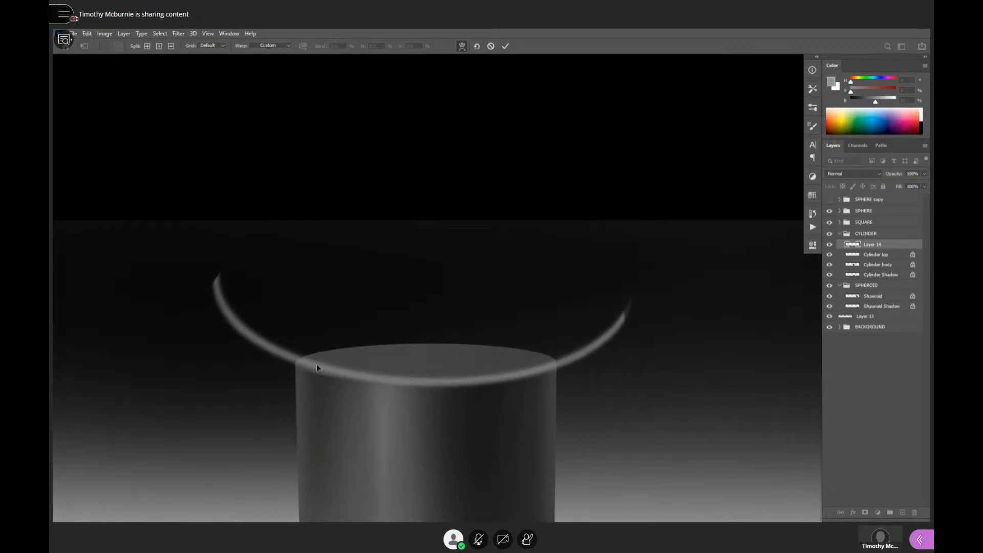
pyautogui.moveTo(316, 364); pyautogui.dragTo(306, 374)
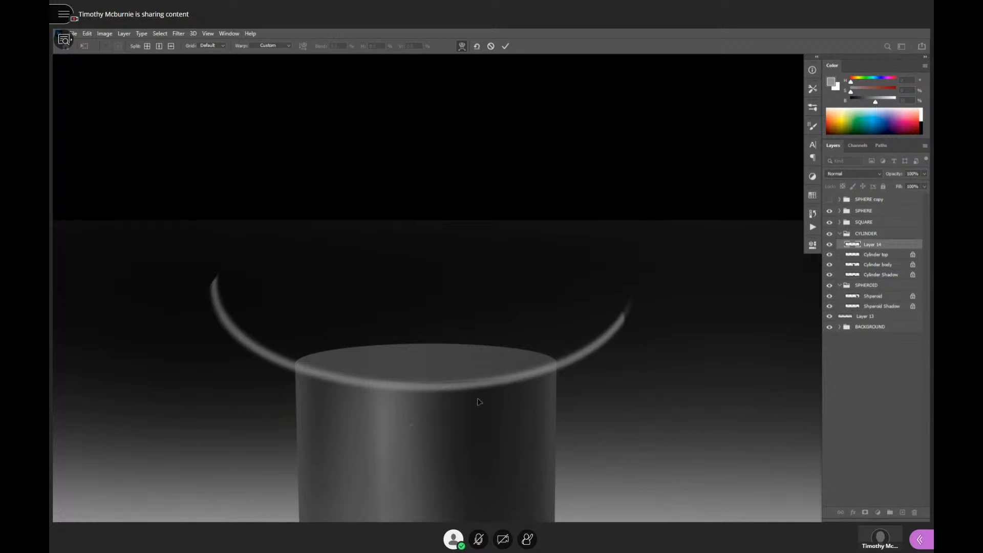
pyautogui.moveTo(435, 395); pyautogui.dragTo(435, 391)
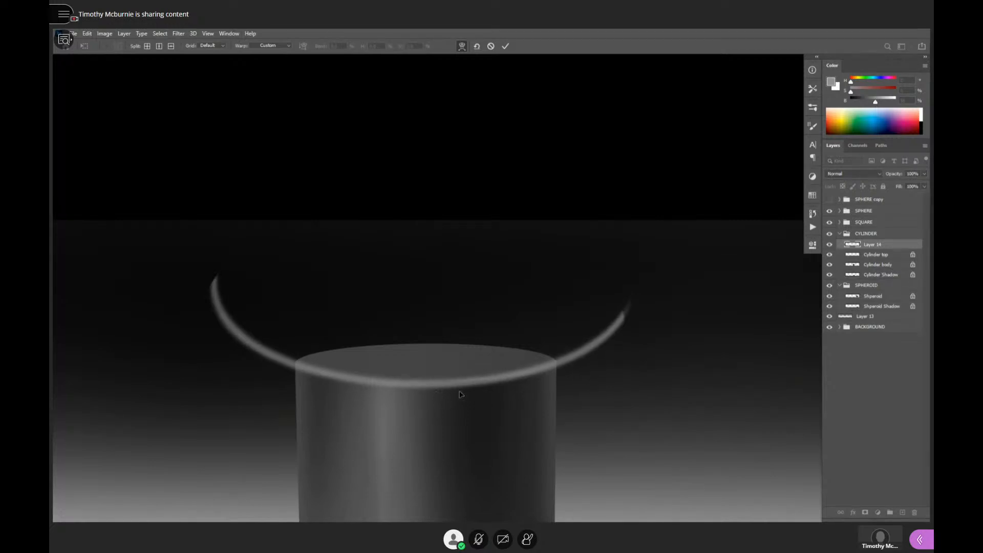
pyautogui.press('Return')
# - Scale the curved line to about 73% width and 48% height, keeping it aligned with the cylinder's front rim
pyautogui.hotkey('ctrl', 't')
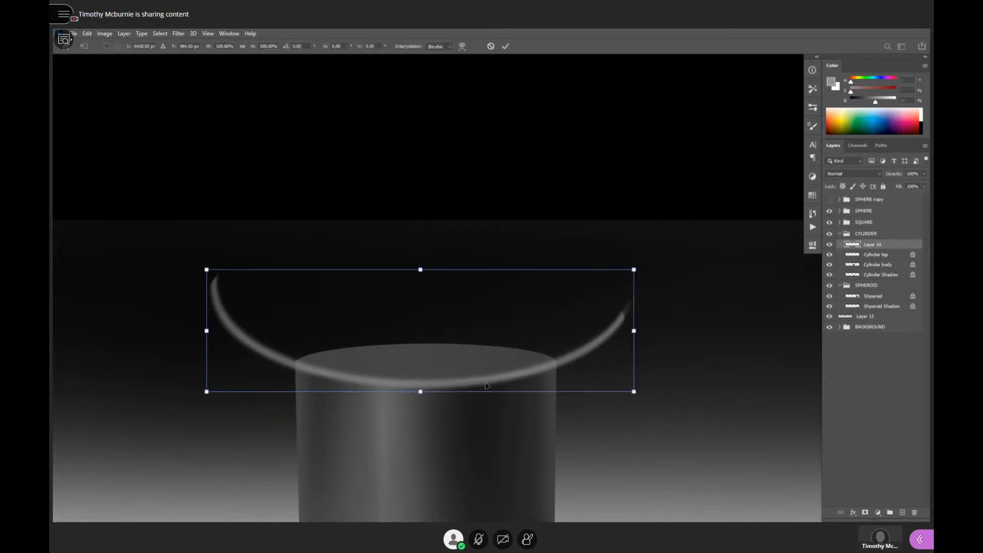
pyautogui.keyDown('alt'); pyautogui.click(433, 387); pyautogui.keyUp('alt')
pyautogui.moveTo(633, 391)
pyautogui.mouseDown()
pyautogui.moveTo(629, 371)
pyautogui.moveTo(606, 374)
pyautogui.moveTo(580, 345)
pyautogui.moveTo(610, 341)
pyautogui.mouseUp()
pyautogui.moveTo(609, 390); pyautogui.dragTo(576, 353)
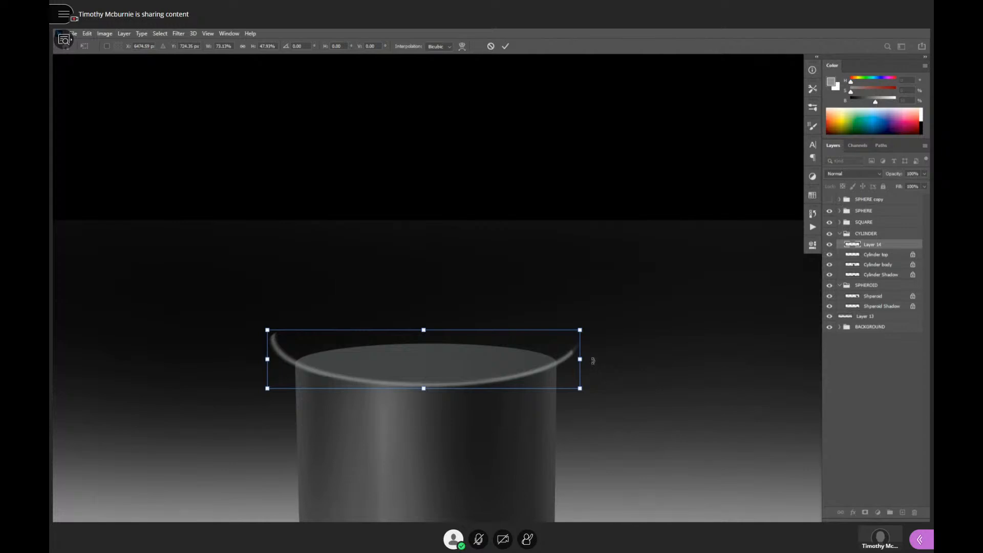
pyautogui.press('Return')
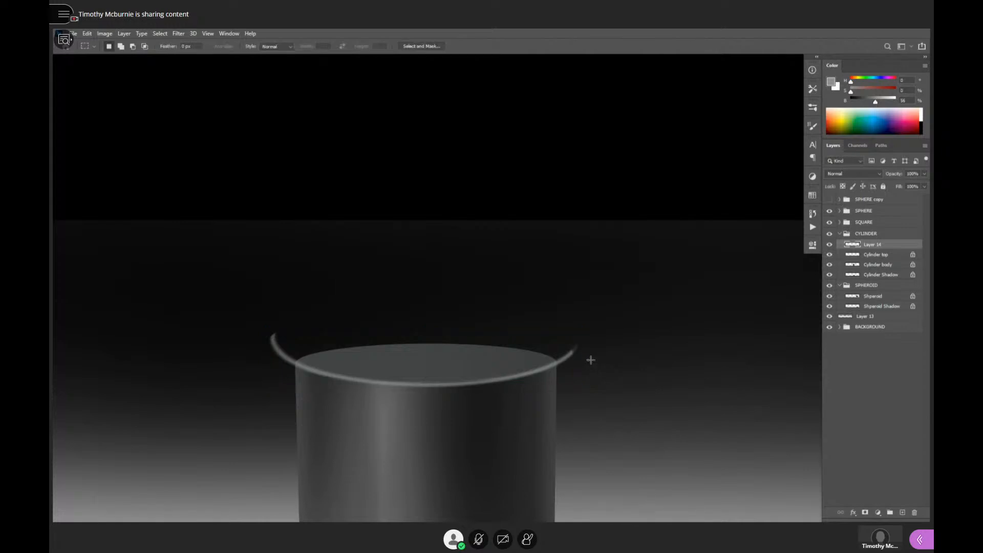
# - Try clipping Layer 14 to Cylinder top and Cylinder top to Cylinder body, releasing each clipping mask
pyautogui.click(863, 256)
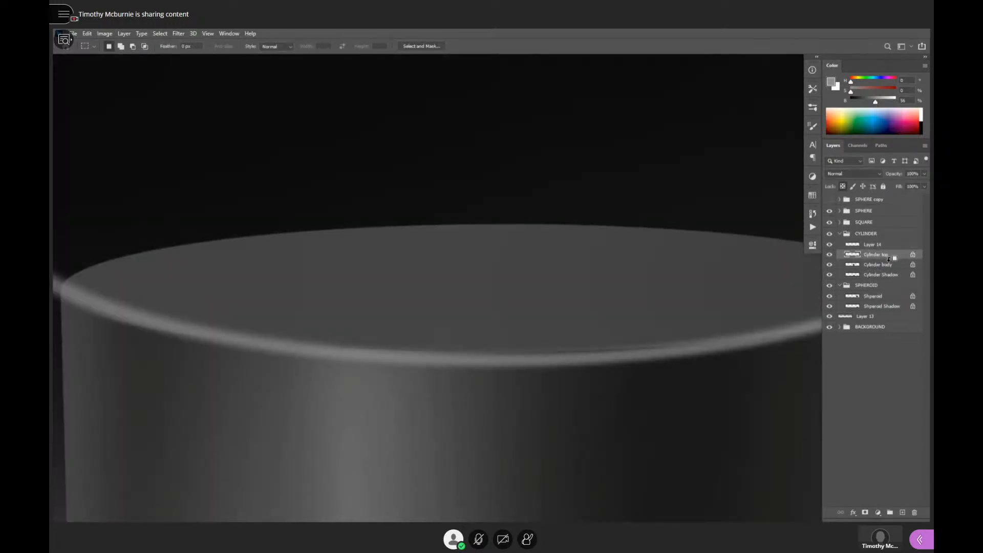
pyautogui.click(860, 245)
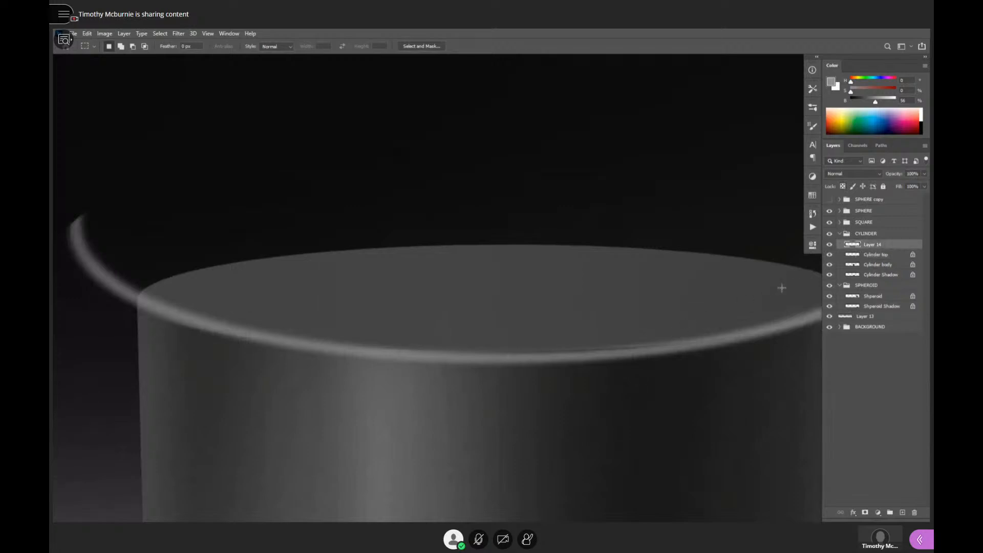
pyautogui.hotkey('ctrl', 'alt', 'g')
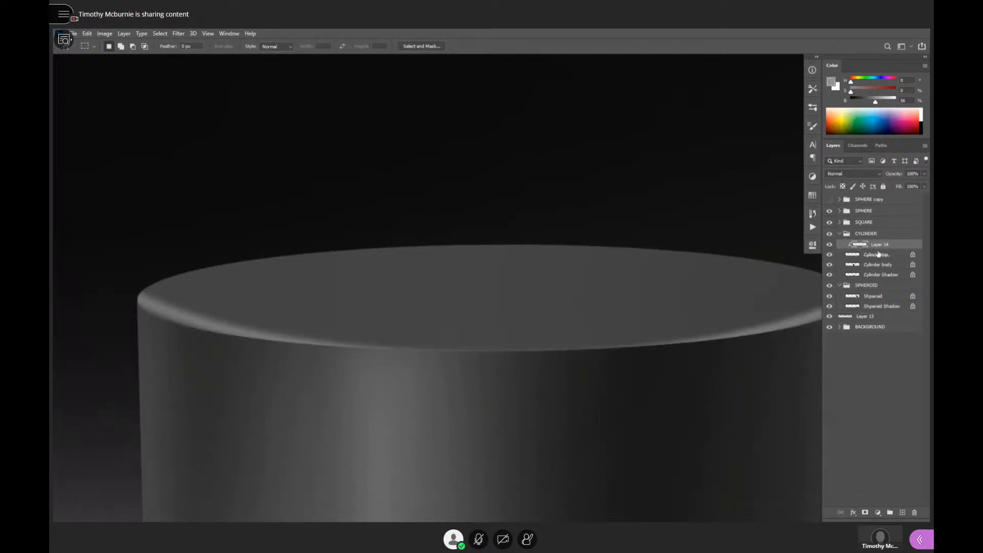
pyautogui.hotkey('ctrl', 'alt', 'g')
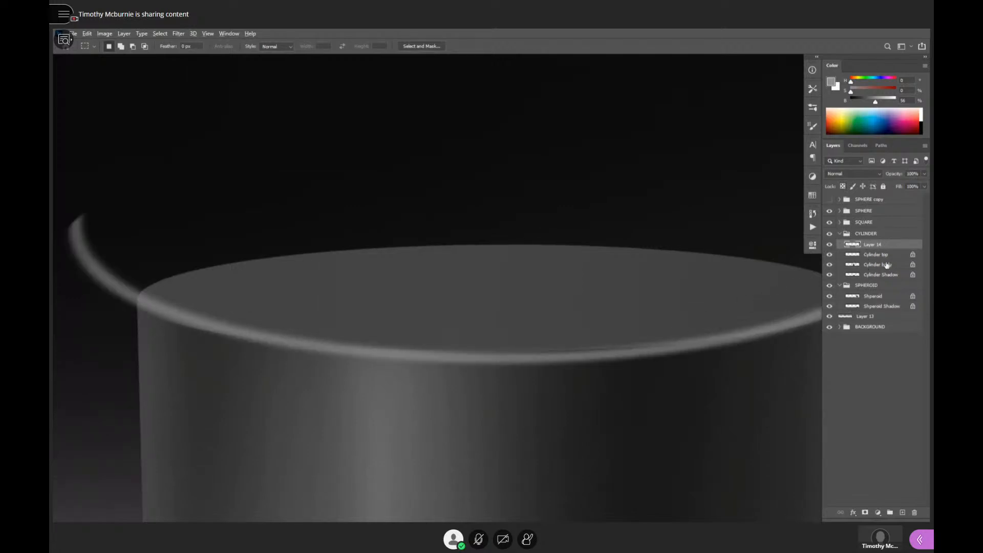
pyautogui.keyDown('alt'); pyautogui.click(858, 259); pyautogui.keyUp('alt')
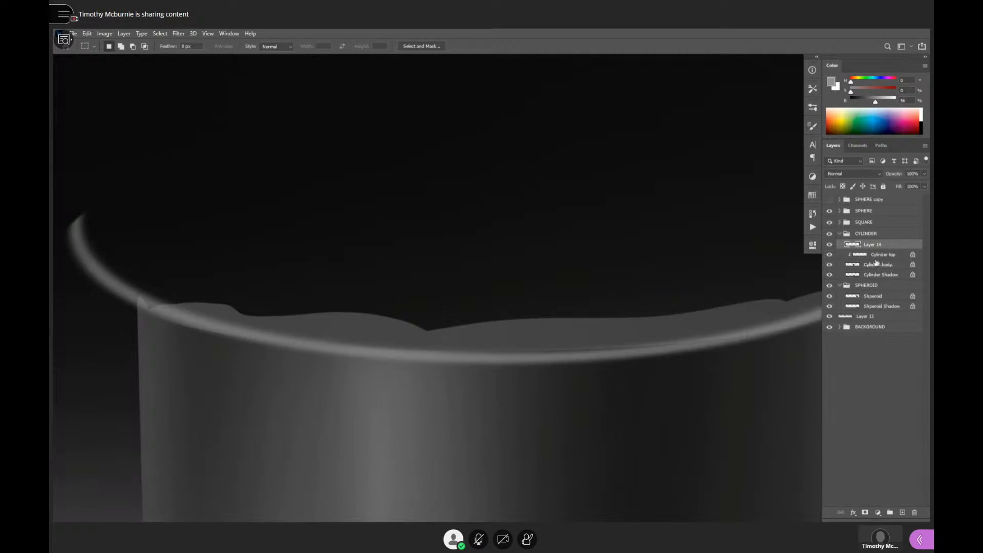
pyautogui.keyDown('alt'); pyautogui.click(876, 260); pyautogui.keyUp('alt')
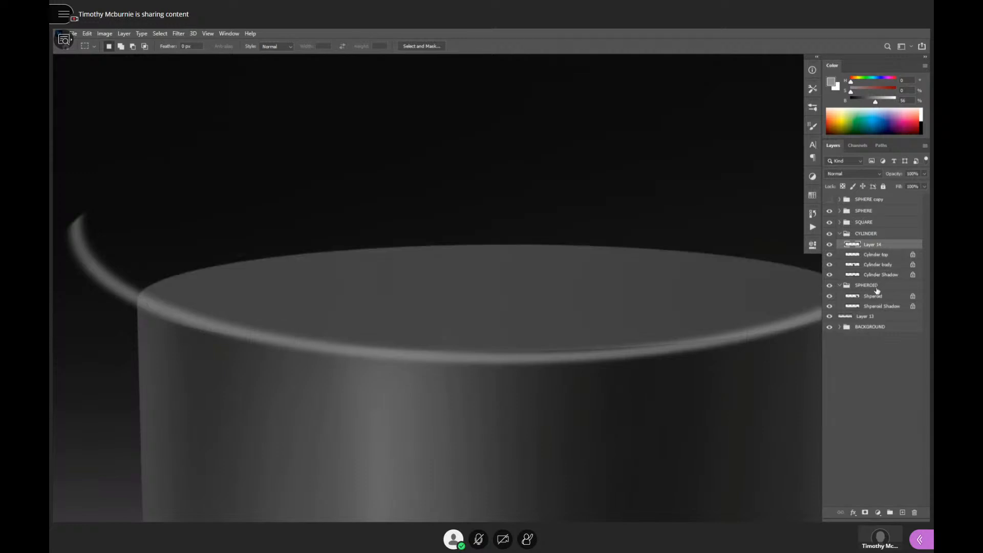
# - Erase the parts of the curved highlight on Layer 14 that extend past both sides of the cylinder
pyautogui.scroll(-4, 707, 314)
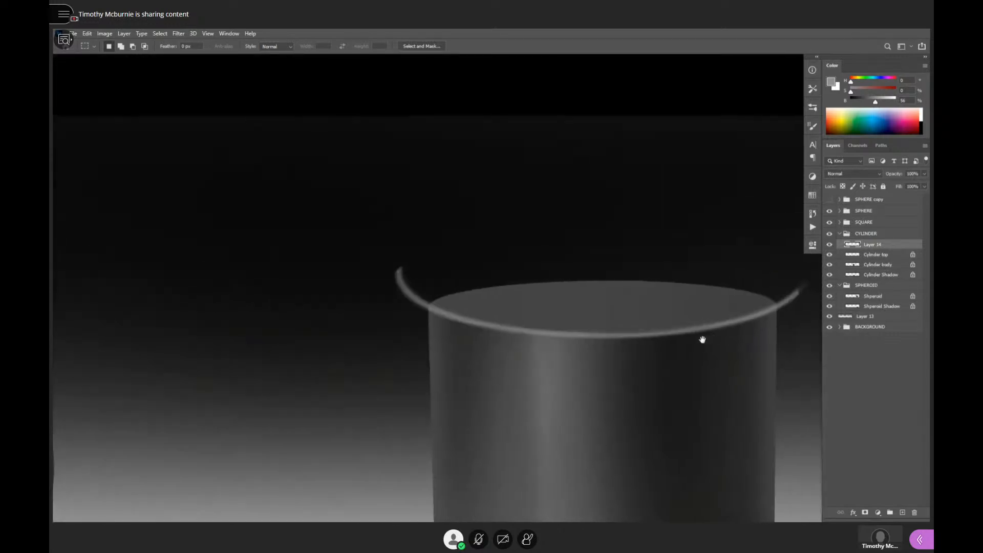
pyautogui.moveTo(702, 340); pyautogui.dragTo(583, 350)
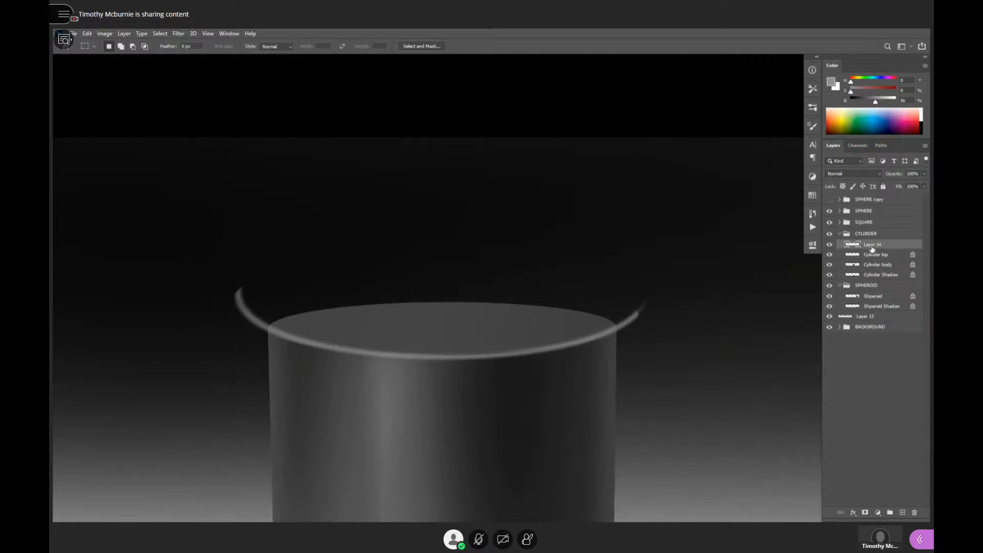
pyautogui.scroll(3, 683, 344)
pyautogui.press('e')
pyautogui.moveTo(588, 325)
pyautogui.mouseDown()
pyautogui.moveTo(628, 280)
pyautogui.moveTo(606, 318)
pyautogui.moveTo(629, 272)
pyautogui.moveTo(636, 306)
pyautogui.moveTo(612, 309)
pyautogui.moveTo(610, 291)
pyautogui.moveTo(590, 311)
pyautogui.mouseUp()
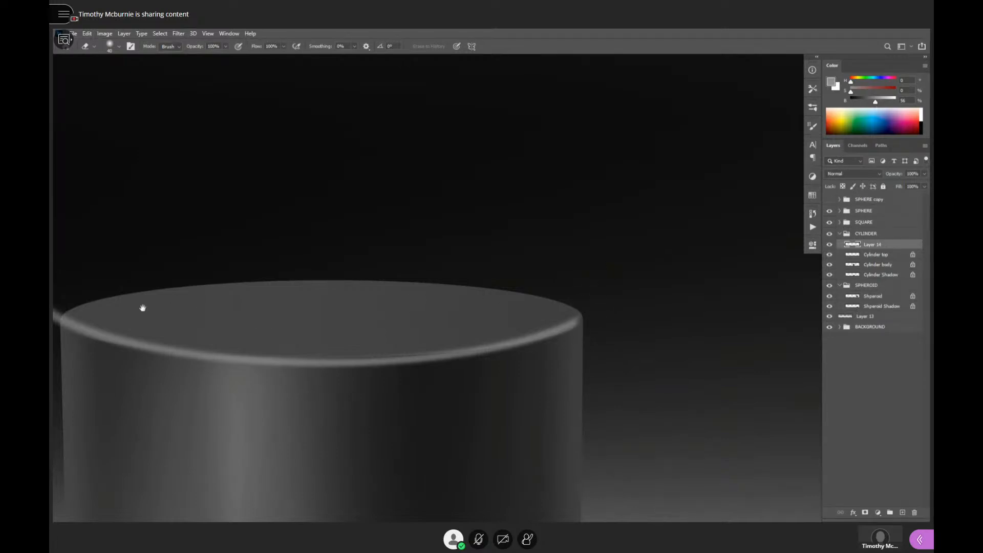
pyautogui.moveTo(143, 308); pyautogui.dragTo(241, 302)
pyautogui.moveTo(179, 307)
pyautogui.mouseDown()
pyautogui.moveTo(148, 322)
pyautogui.moveTo(152, 296)
pyautogui.moveTo(142, 318)
pyautogui.moveTo(125, 286)
pyautogui.mouseUp()
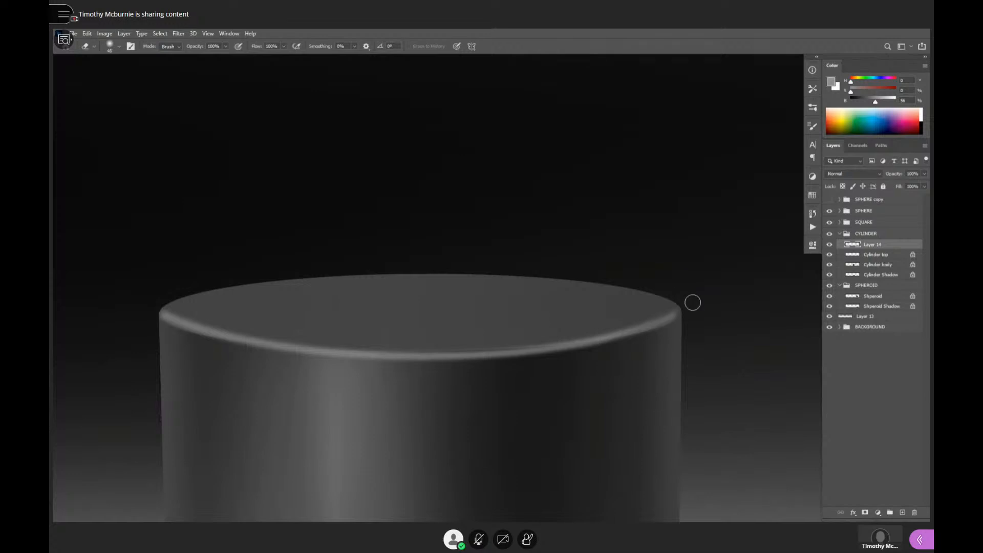
pyautogui.press(']')
pyautogui.press(']')
pyautogui.press(']')
pyautogui.press(']')
pyautogui.press(']')
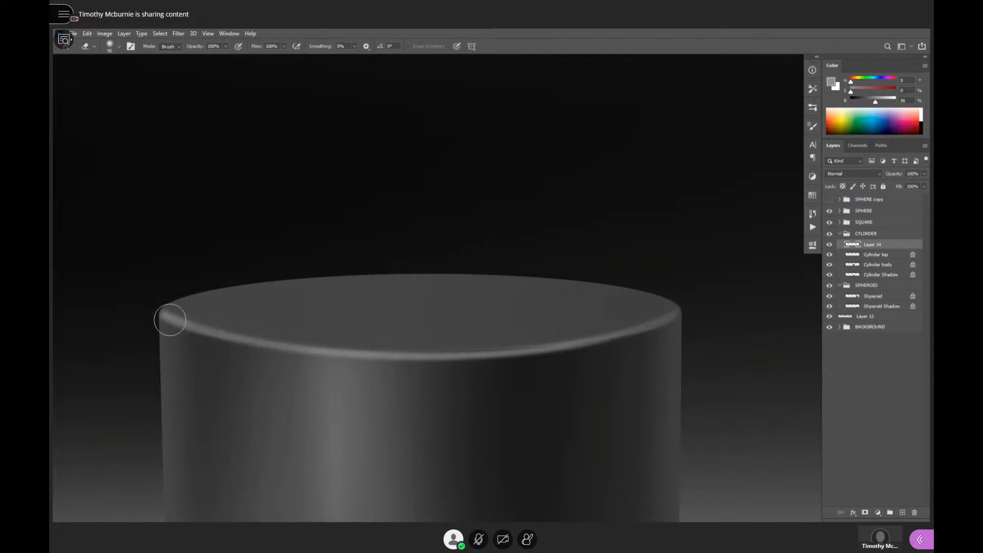
# - Add a layer above Layer 14, rotate the canvas, and paint sampled dark gray along the highlight's inner edge to thin it
pyautogui.hotkey('ctrl', 'shift', 'alt', 'n')
pyautogui.press('b')
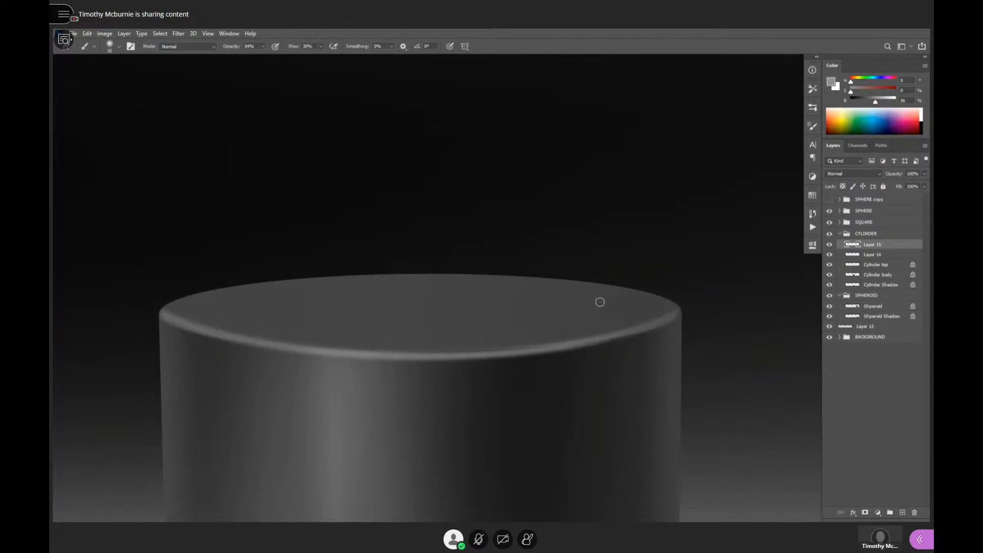
pyautogui.press('r')
pyautogui.moveTo(656, 318)
pyautogui.mouseDown()
pyautogui.moveTo(619, 197)
pyautogui.moveTo(351, 248)
pyautogui.moveTo(358, 345)
pyautogui.moveTo(525, 268)
pyautogui.moveTo(488, 313)
pyautogui.mouseUp()
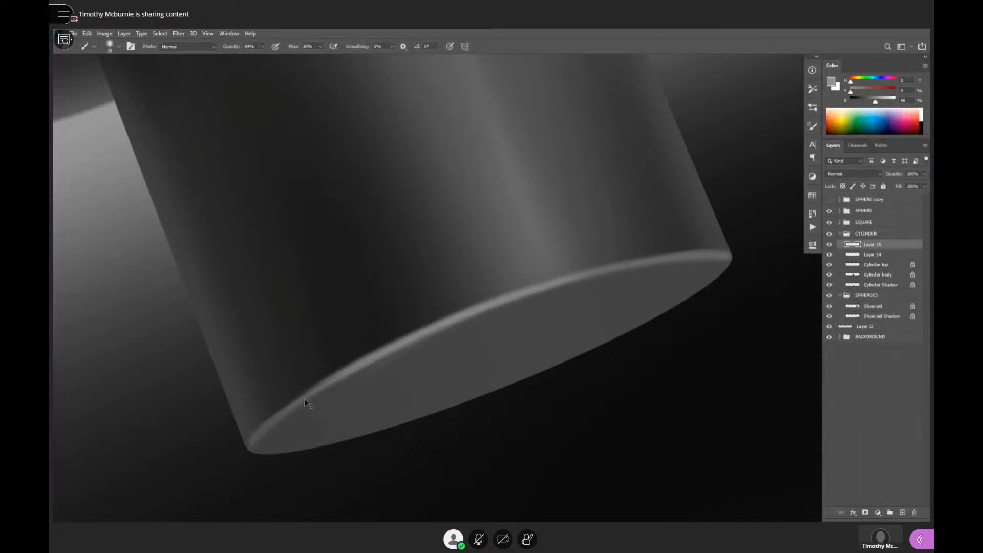
pyautogui.keyDown('alt'); pyautogui.click(463, 341); pyautogui.keyUp('alt')
pyautogui.keyDown('alt'); pyautogui.click(310, 402); pyautogui.keyUp('alt')
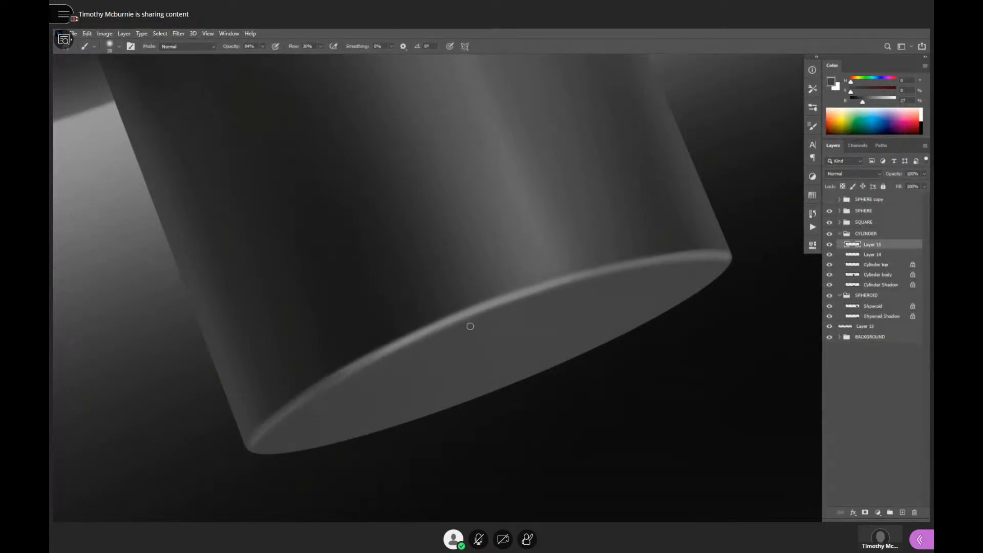
pyautogui.keyDown('alt'); pyautogui.click(367, 348); pyautogui.keyUp('alt')
pyautogui.keyDown('alt'); pyautogui.click(437, 344); pyautogui.keyUp('alt')
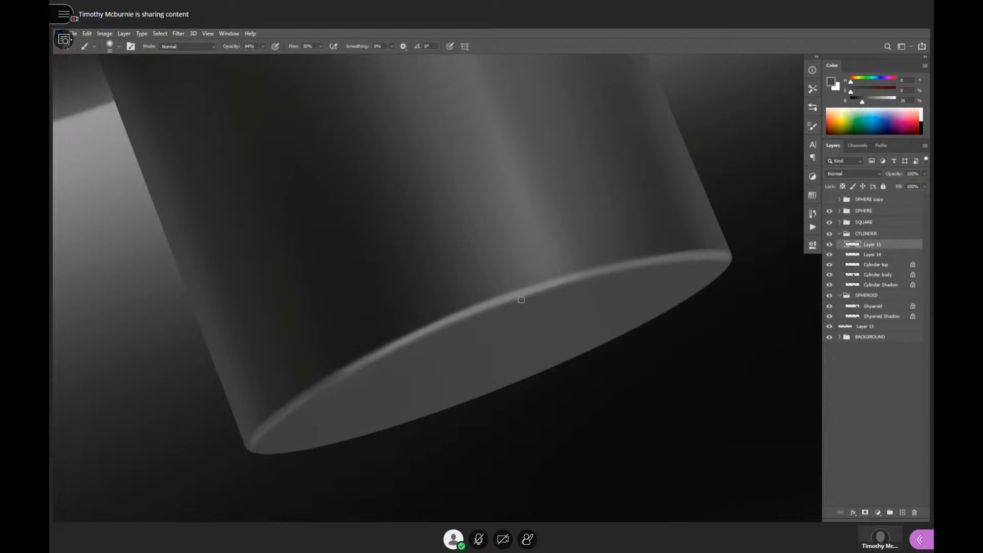
# - Paint sampled grays along the highlight at the cylinder's left corner to thin and reshape the rim there
pyautogui.keyDown('alt'); pyautogui.click(707, 267); pyautogui.keyUp('alt')
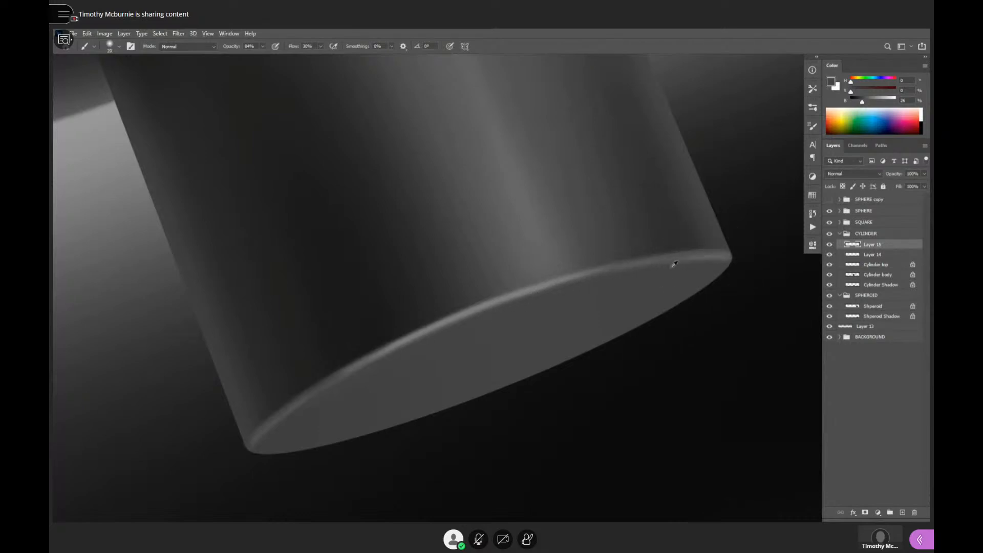
pyautogui.keyDown('alt'); pyautogui.click(688, 269); pyautogui.keyUp('alt')
pyautogui.keyDown('alt'); pyautogui.click(540, 286); pyautogui.keyUp('alt')
pyautogui.moveTo(613, 262)
pyautogui.mouseDown()
pyautogui.moveTo(710, 247)
pyautogui.moveTo(591, 273)
pyautogui.moveTo(722, 250)
pyautogui.mouseUp()
pyautogui.keyDown('alt'); pyautogui.click(720, 266); pyautogui.keyUp('alt')
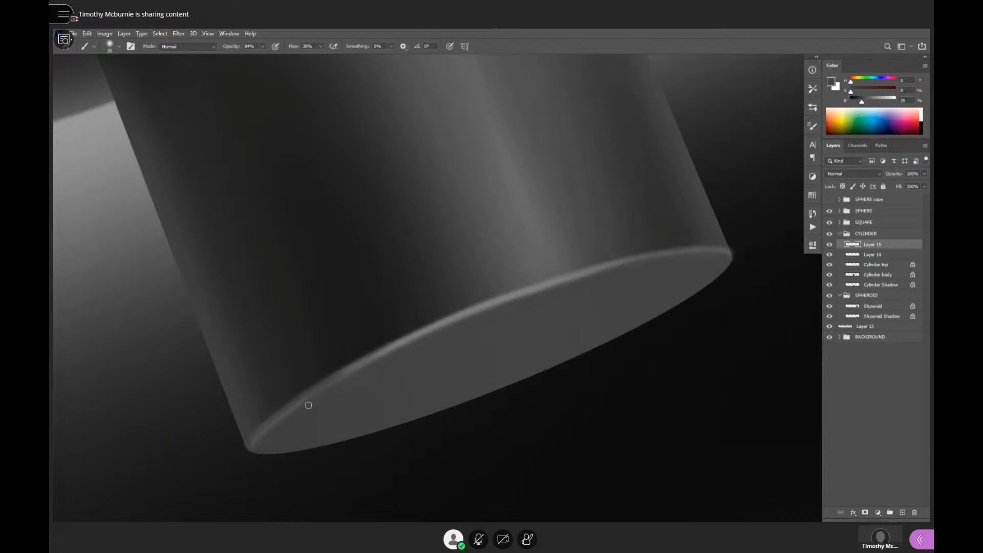
# - Paint sampled tones over the highlight toward the cylinder's right corner to smooth and taper the rim
pyautogui.keyDown('alt'); pyautogui.click(364, 358); pyautogui.keyUp('alt')
pyautogui.moveTo(285, 410); pyautogui.dragTo(248, 443)
pyautogui.keyDown('alt'); pyautogui.click(355, 371); pyautogui.keyUp('alt')
pyautogui.moveTo(356, 372); pyautogui.dragTo(371, 362)
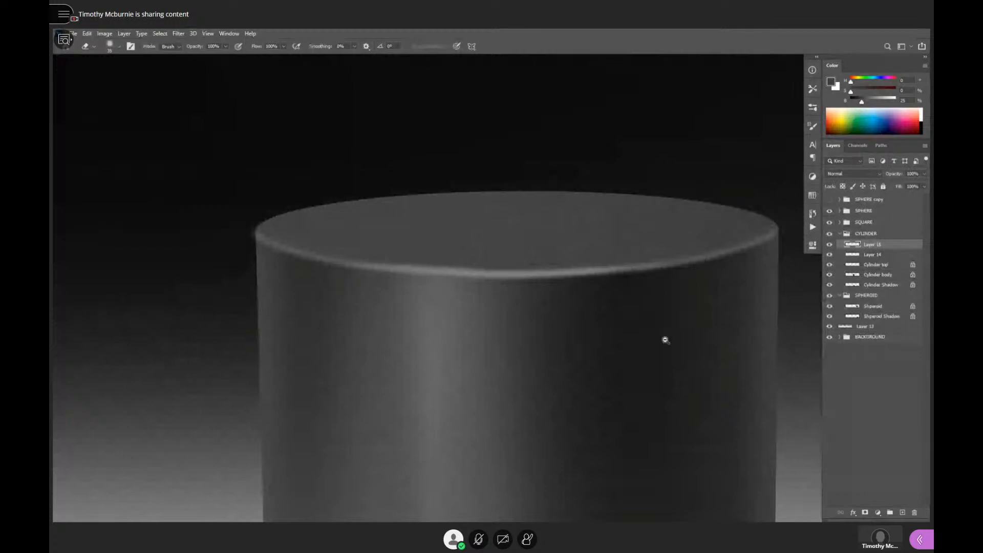
# - On the Cylinder body layer, paint a sampled dark gray along the curved bottom edge of the cylinder with an enlarged brush
pyautogui.keyDown('ctrl'); pyautogui.keyDown('alt'); pyautogui.click(667, 339); pyautogui.keyUp('alt'); pyautogui.keyUp('ctrl')
pyautogui.keyDown('ctrl'); pyautogui.keyDown('alt'); pyautogui.click(671, 343); pyautogui.keyUp('alt'); pyautogui.keyUp('ctrl')
pyautogui.keyDown('ctrl'); pyautogui.keyDown('alt'); pyautogui.click(713, 369); pyautogui.keyUp('alt'); pyautogui.keyUp('ctrl')
pyautogui.moveTo(707, 375); pyautogui.dragTo(665, 297)
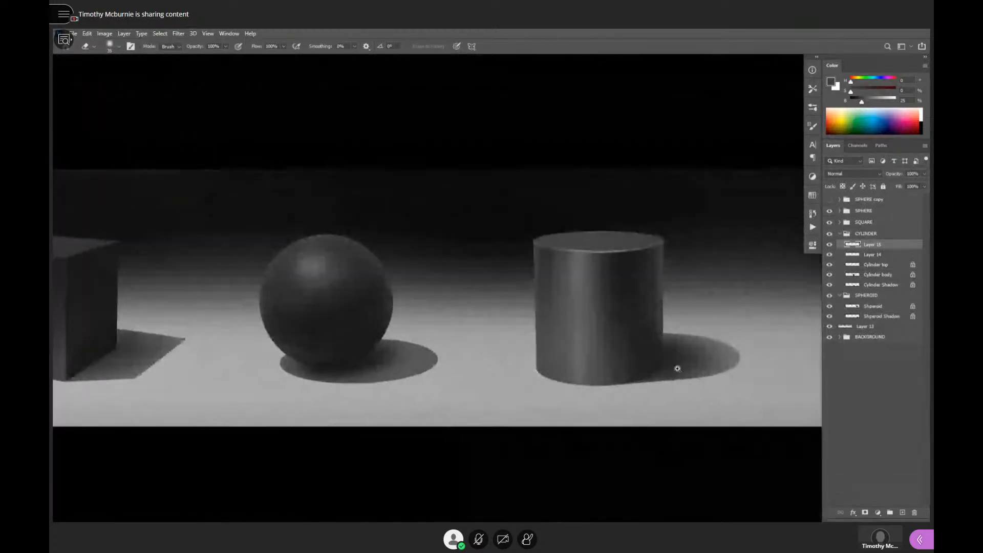
pyautogui.keyDown('ctrl'); pyautogui.click(678, 368); pyautogui.keyUp('ctrl')
pyautogui.keyDown('ctrl'); pyautogui.click(680, 364); pyautogui.keyUp('ctrl')
pyautogui.keyDown('ctrl'); pyautogui.click(680, 364); pyautogui.keyUp('ctrl')
pyautogui.press('b')
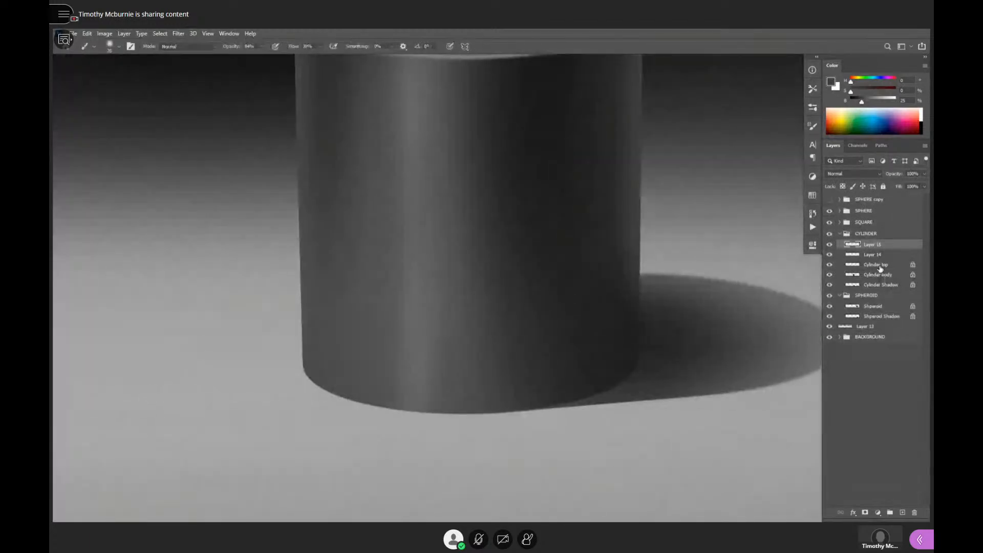
pyautogui.click(876, 265)
pyautogui.click(890, 276)
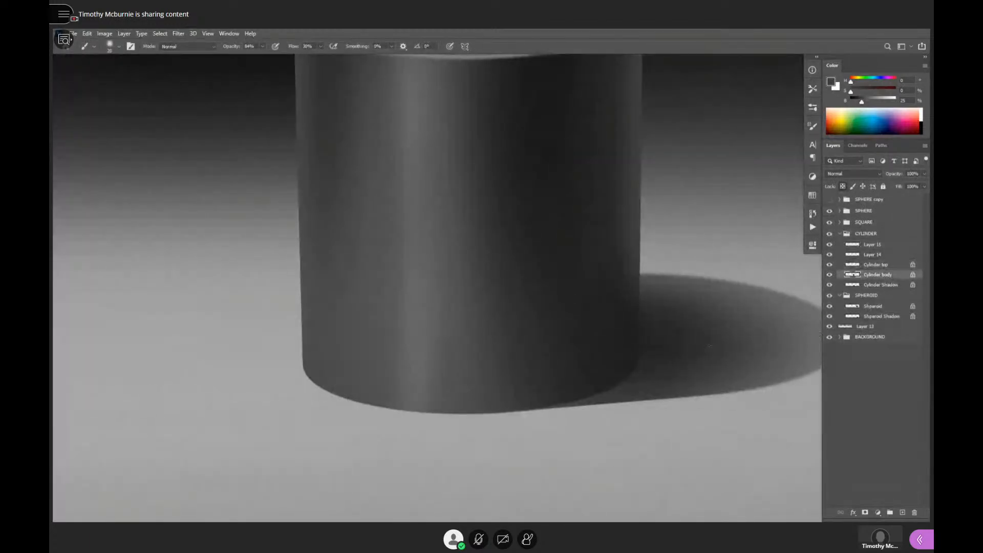
pyautogui.keyDown('alt'); pyautogui.click(631, 367); pyautogui.keyUp('alt')
pyautogui.press(']')
pyautogui.press(']')
pyautogui.moveTo(640, 367)
pyautogui.mouseDown()
pyautogui.moveTo(555, 404)
pyautogui.moveTo(435, 414)
pyautogui.moveTo(346, 397)
pyautogui.moveTo(304, 366)
pyautogui.mouseUp()
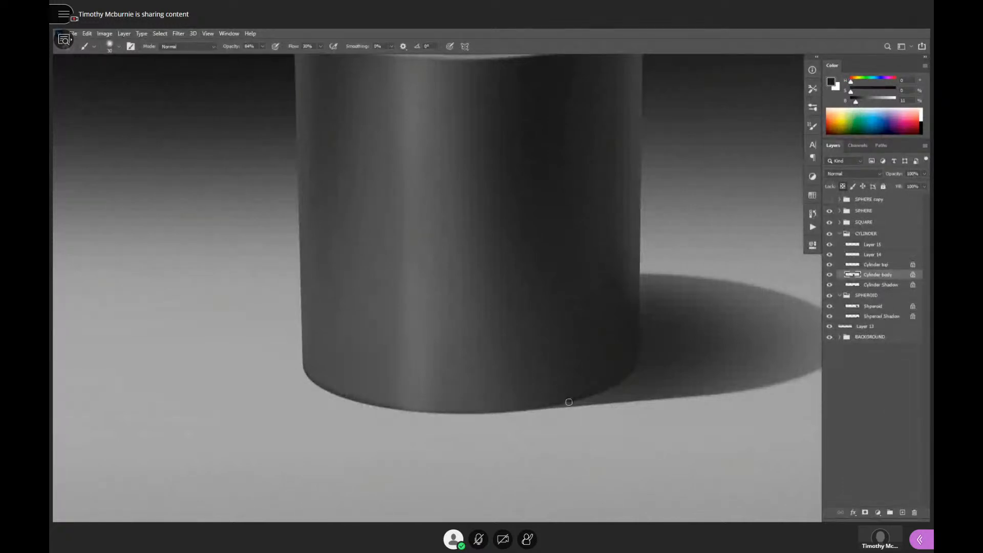
pyautogui.moveTo(569, 402); pyautogui.dragTo(400, 409)
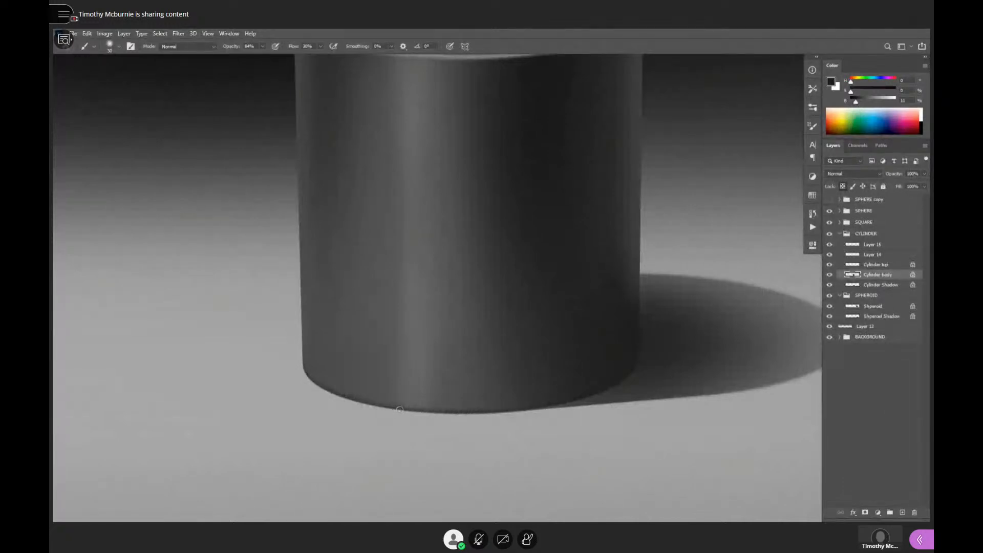
# - Add a new layer above Layer 15 and mask it to the cylinder's shape
pyautogui.keyDown('alt'); pyautogui.click(656, 369); pyautogui.keyUp('alt')
pyautogui.moveTo(669, 380); pyautogui.dragTo(655, 424)
pyautogui.moveTo(674, 350); pyautogui.dragTo(696, 350)
pyautogui.moveTo(635, 419); pyautogui.dragTo(596, 424)
pyautogui.click(873, 246)
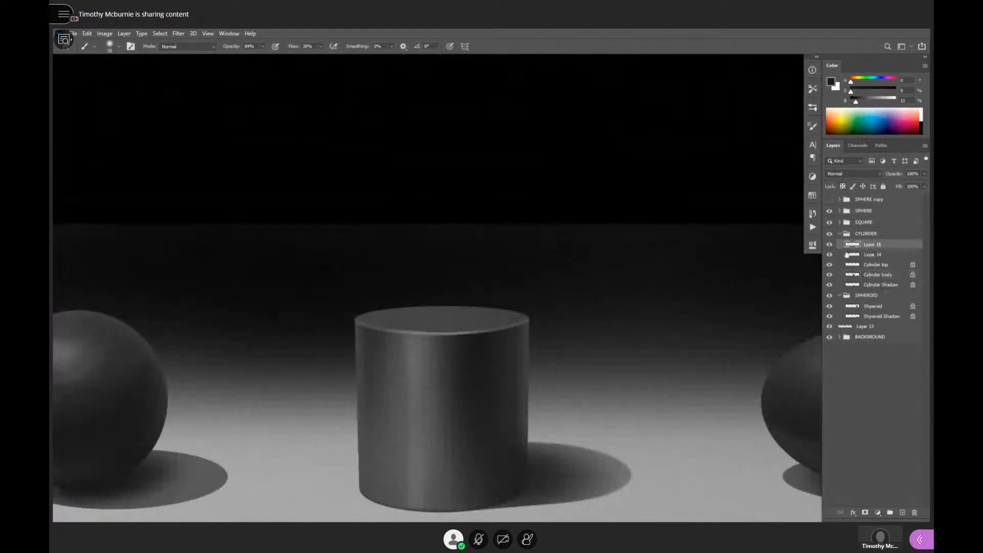
pyautogui.hotkey('ctrl', 'shift', 'alt', 'n')
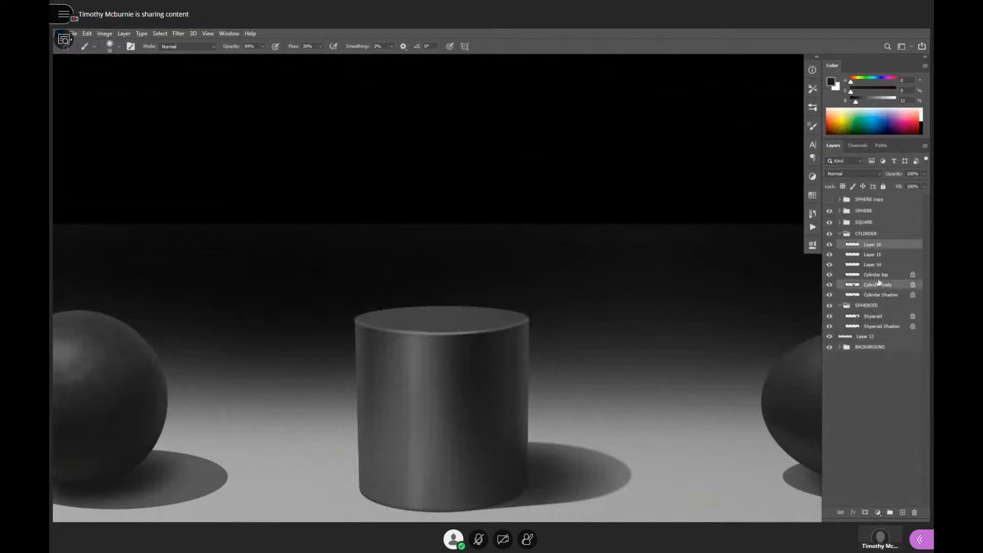
pyautogui.keyDown('ctrl'); pyautogui.click(853, 284); pyautogui.keyUp('ctrl')
pyautogui.click(865, 511)
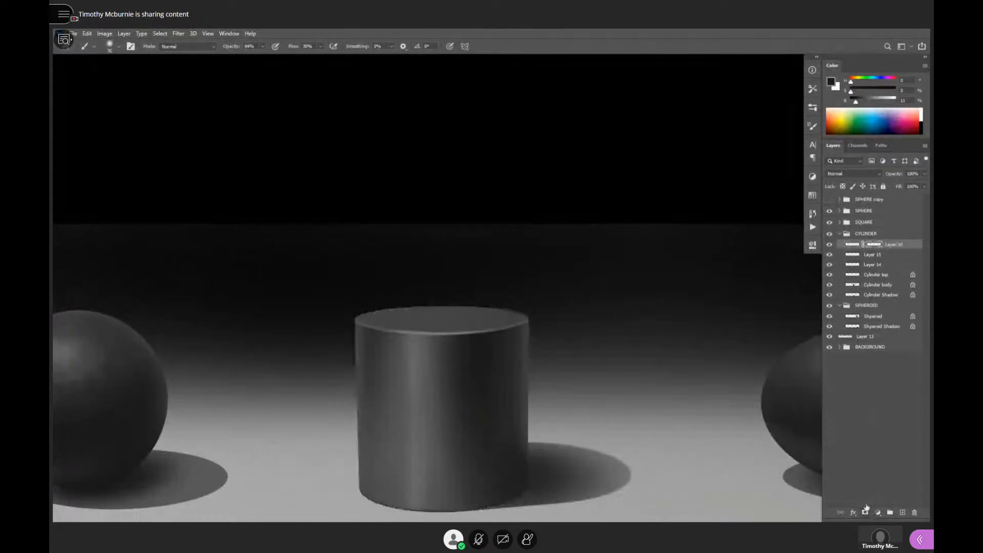
# - Choose the ## Paint- Kac brush preset and paint a sampled dark gray over the cylinder's shadow side on Layer 16
pyautogui.click(497, 368)
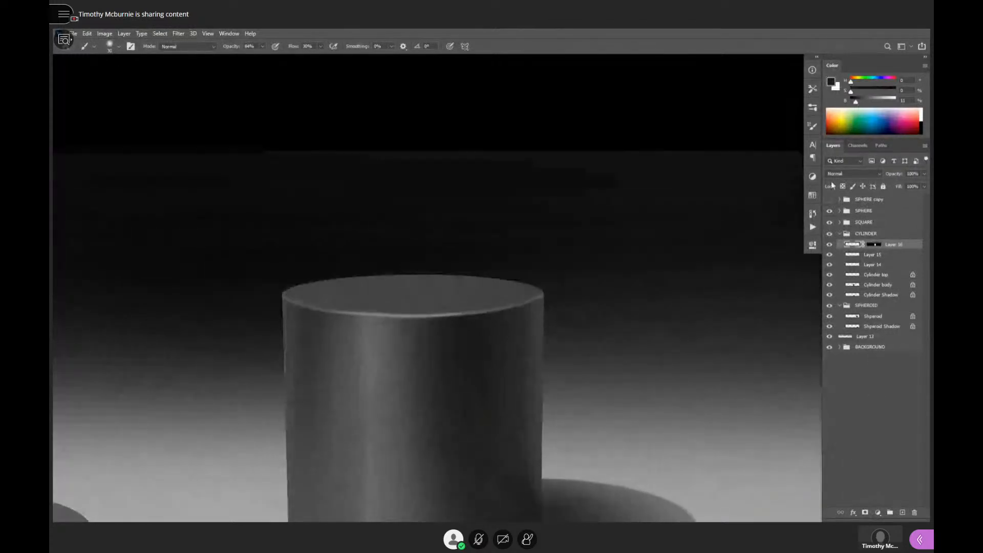
pyautogui.click(810, 108)
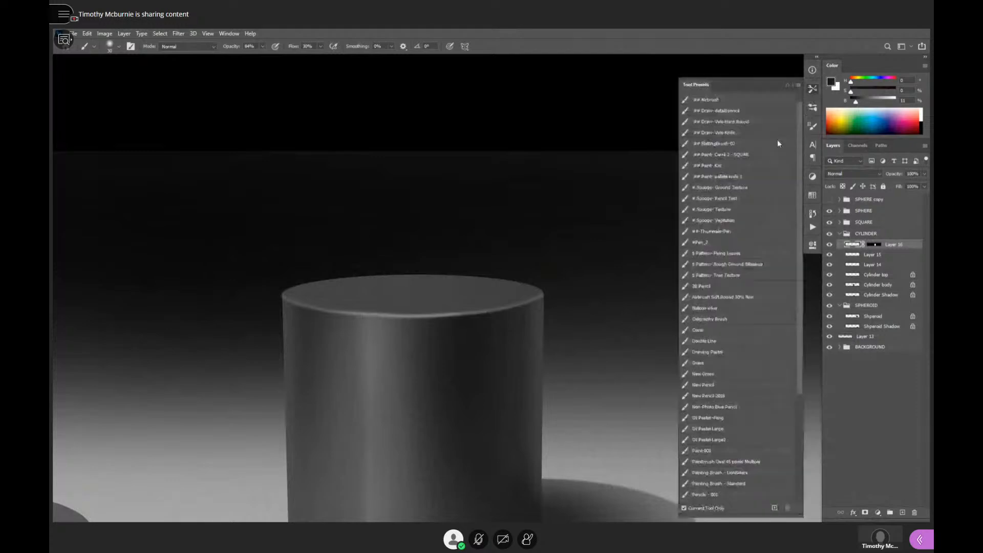
pyautogui.click(727, 165)
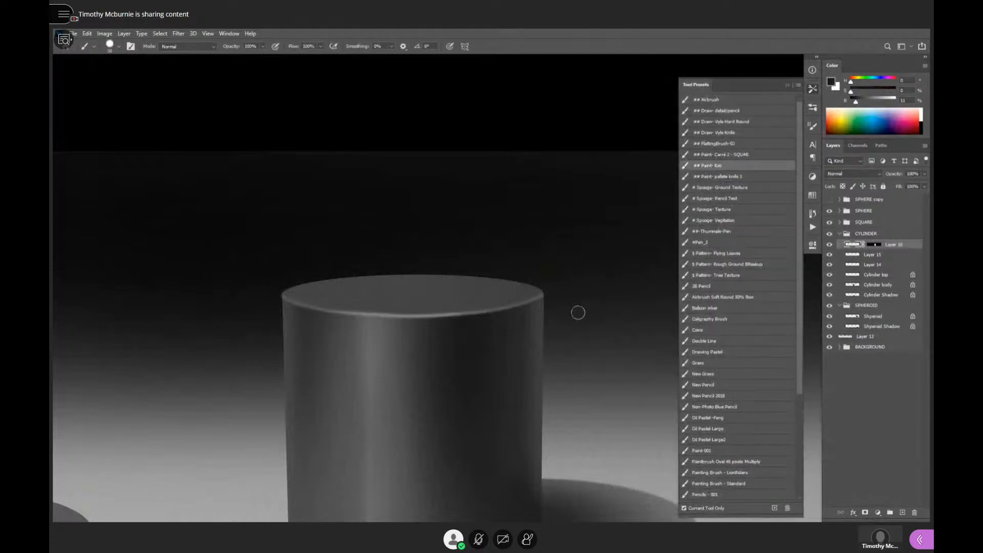
pyautogui.keyDown('alt'); pyautogui.click(486, 335); pyautogui.keyUp('alt')
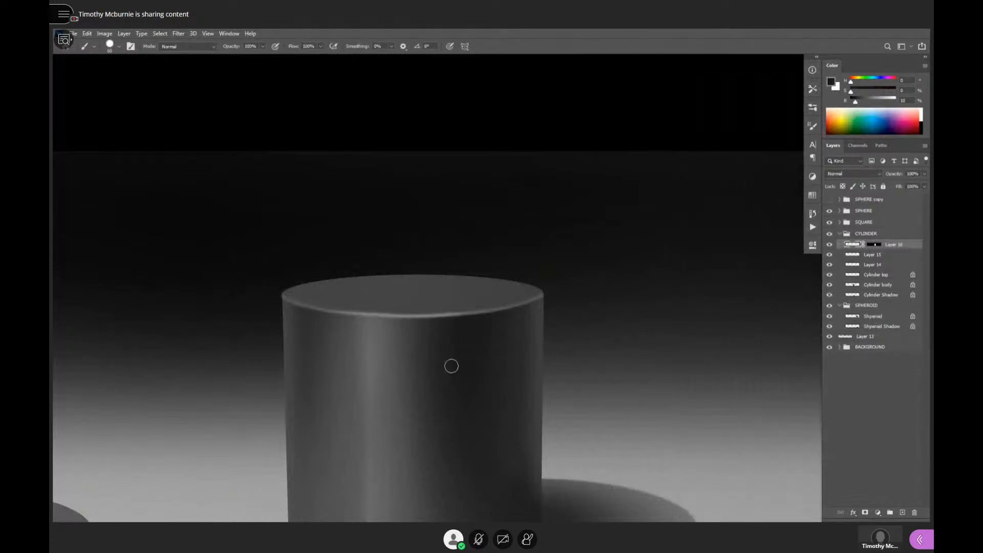
pyautogui.keyDown('ctrl'); pyautogui.click(519, 369); pyautogui.keyUp('ctrl')
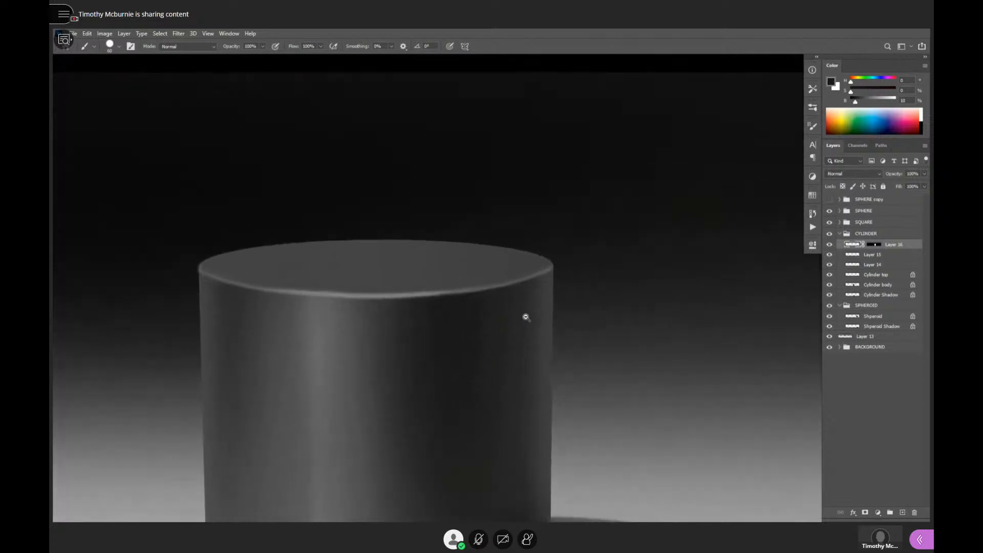
pyautogui.keyDown('ctrl'); pyautogui.keyDown('alt'); pyautogui.click(522, 333); pyautogui.keyUp('alt'); pyautogui.keyUp('ctrl')
pyautogui.moveTo(548, 278); pyautogui.dragTo(569, 171)
# - Set the brush opacity to 20% and blend sampled light and dark grays over the cylinder body, using a large brush and a smaller one
pyautogui.press(']')
pyautogui.press(']')
pyautogui.press(']')
pyautogui.press(']')
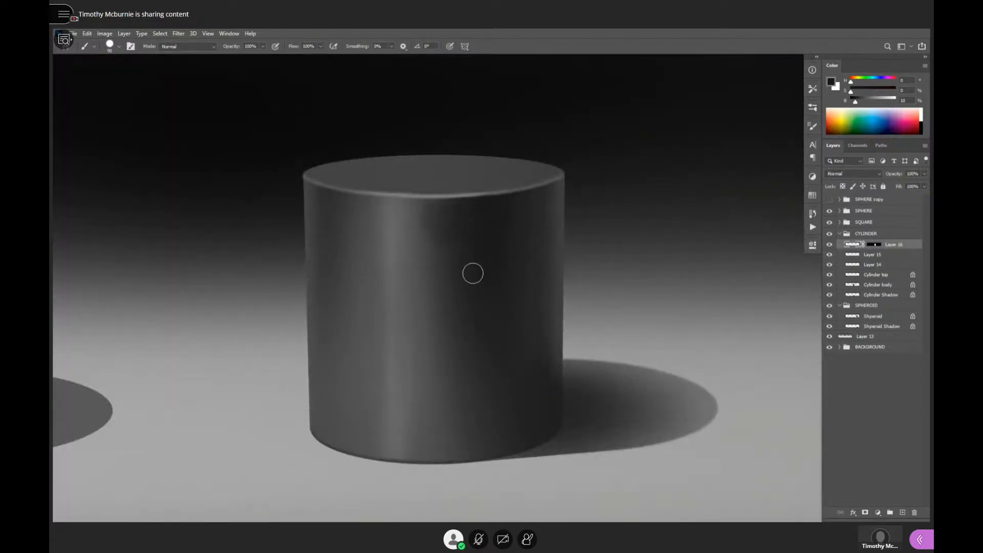
pyautogui.press('2')
pyautogui.keyDown('alt'); pyautogui.click(399, 264); pyautogui.keyUp('alt')
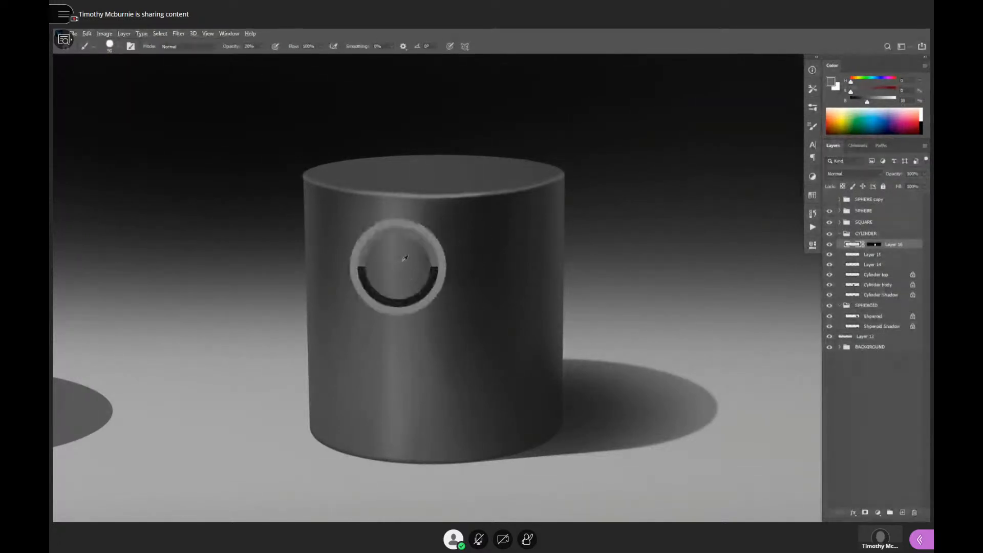
pyautogui.keyDown('alt'); pyautogui.click(393, 264); pyautogui.keyUp('alt')
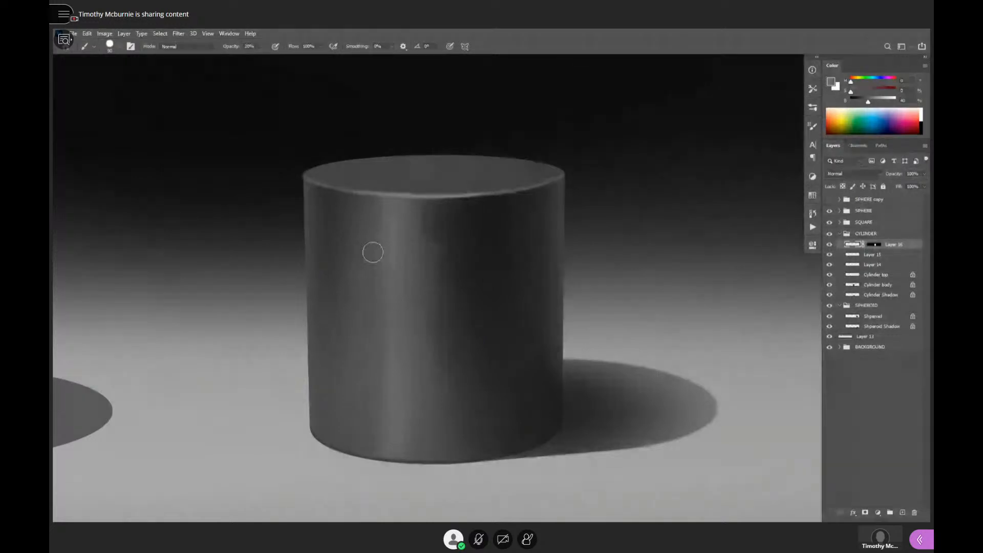
pyautogui.keyDown('alt'); pyautogui.click(463, 216); pyautogui.keyUp('alt')
pyautogui.keyDown('alt'); pyautogui.click(487, 216); pyautogui.keyUp('alt')
pyautogui.moveTo(344, 224); pyautogui.dragTo(337, 216)
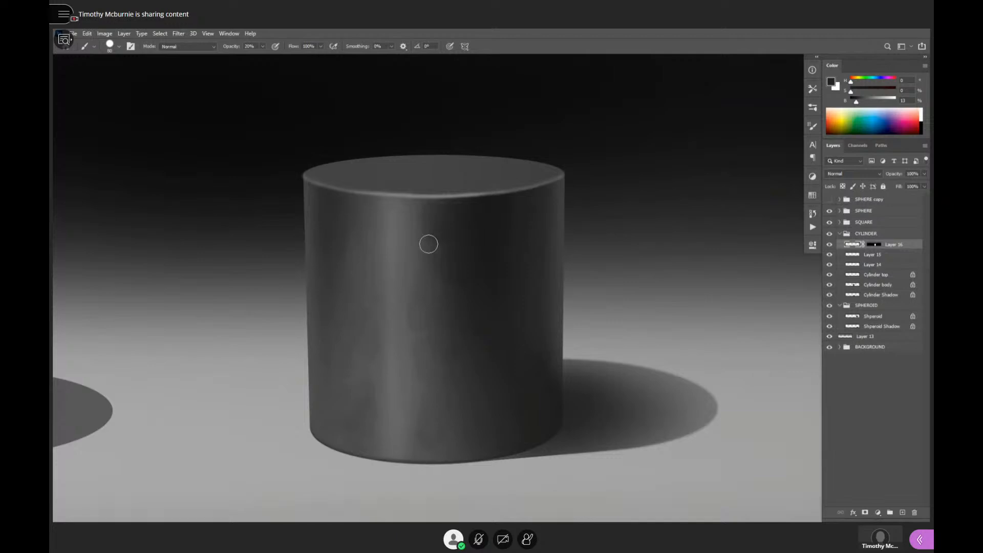
pyautogui.press('[')
pyautogui.press('[')
pyautogui.press('[')
pyautogui.press('[')
pyautogui.press('[')
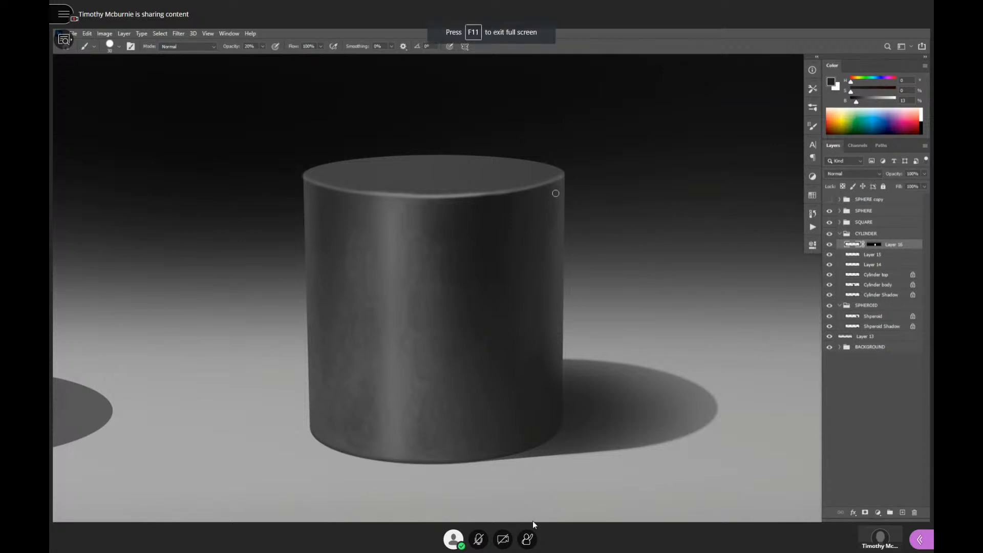
# - Unmute the meeting microphone and touch up the paint on the cylinder's top with an enlarged eraser and a sampled dark gray
pyautogui.click(479, 539)
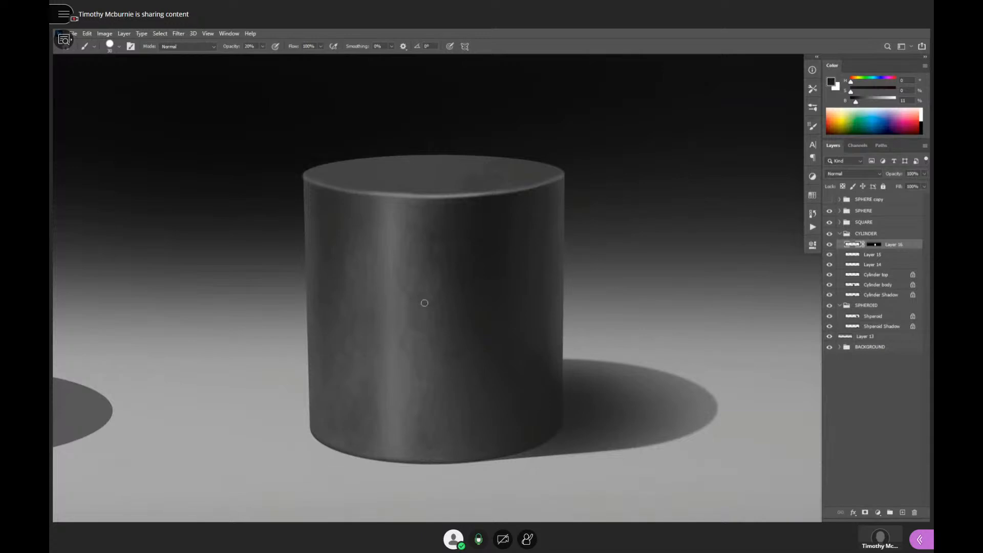
pyautogui.press('e')
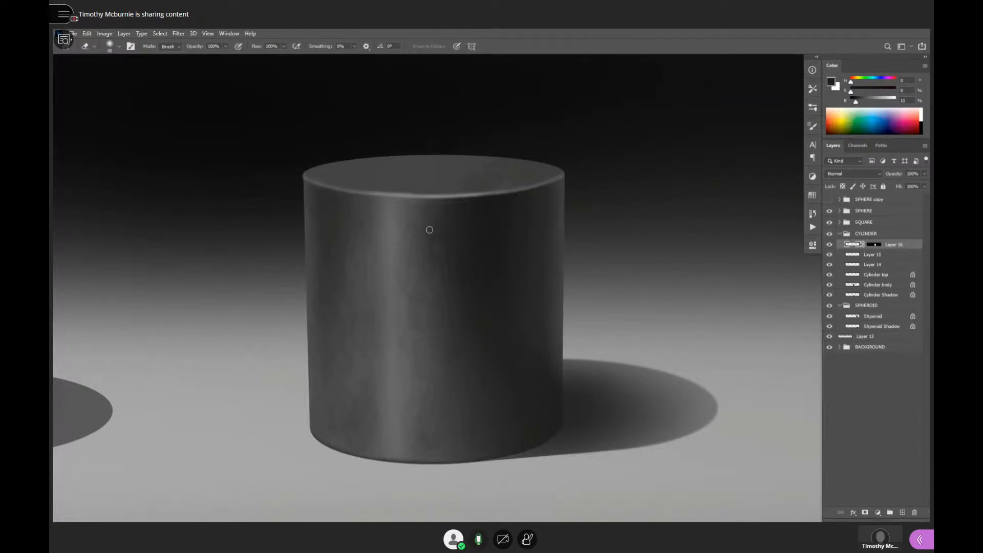
pyautogui.press(']')
pyautogui.press(']')
pyautogui.press(']')
pyautogui.press(']')
pyautogui.press(']')
pyautogui.press(']')
pyautogui.press(']')
pyautogui.press(']')
pyautogui.press(']')
pyautogui.press(']')
pyautogui.press(']')
pyautogui.press(']')
pyautogui.press(']')
pyautogui.press(']')
pyautogui.press(']')
pyautogui.press(']')
pyautogui.press(']')
pyautogui.press(']')
pyautogui.press(']')
pyautogui.press(']')
pyautogui.press('b')
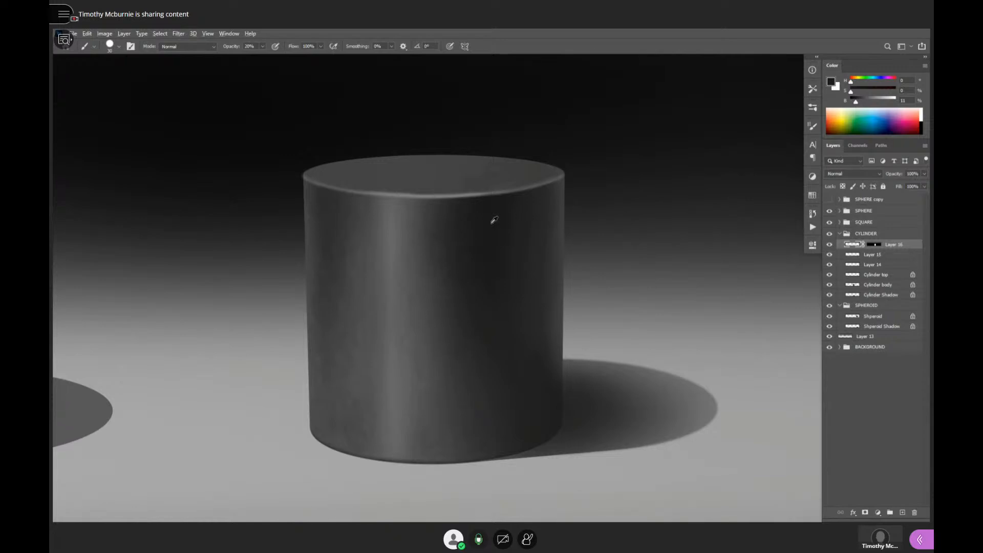
pyautogui.keyDown('alt'); pyautogui.click(493, 219); pyautogui.keyUp('alt')
# - Switch to Wacom Desktop Center and show the Cintiq 16 pen settings in Wacom Tablet Properties
pyautogui.moveTo(445, 30); pyautogui.dragTo(445, 133)
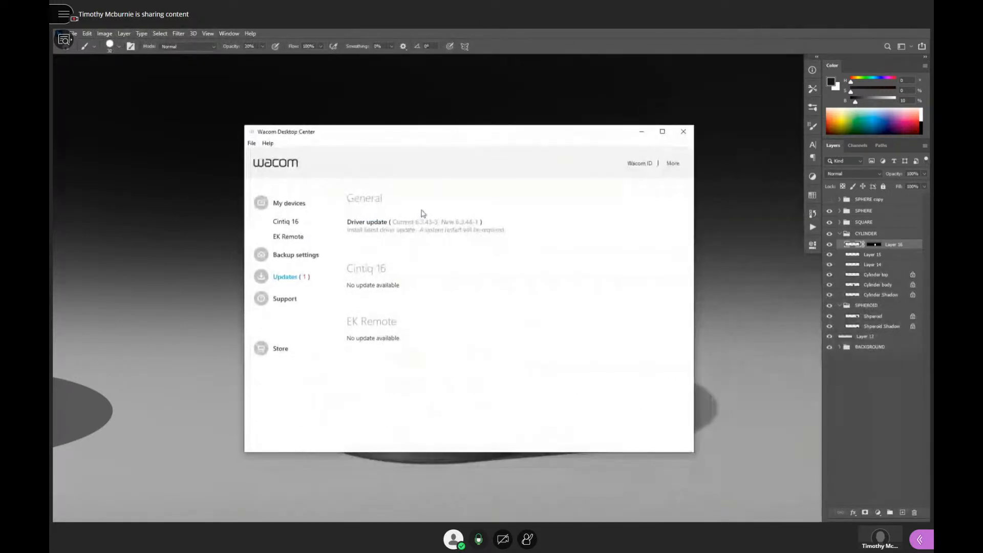
pyautogui.click(287, 223)
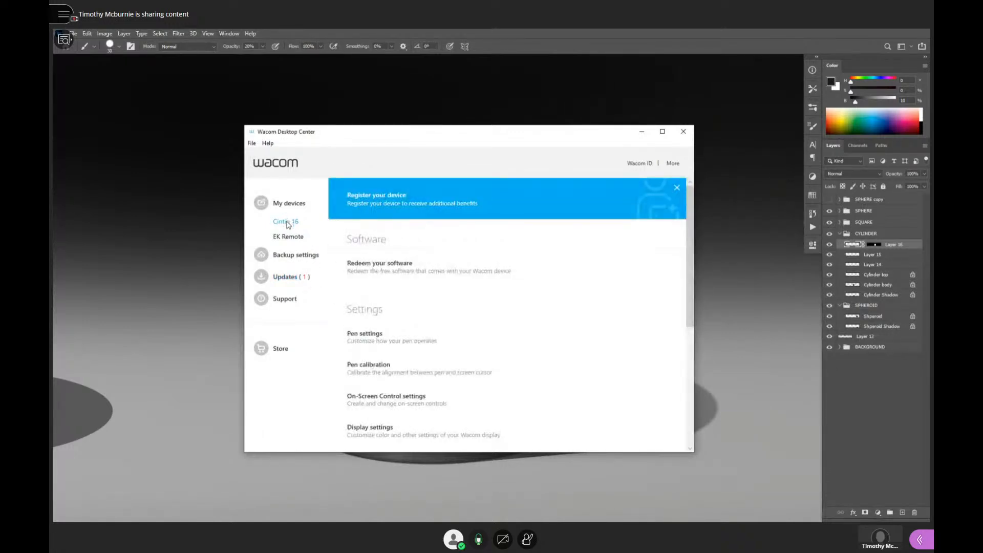
pyautogui.click(366, 332)
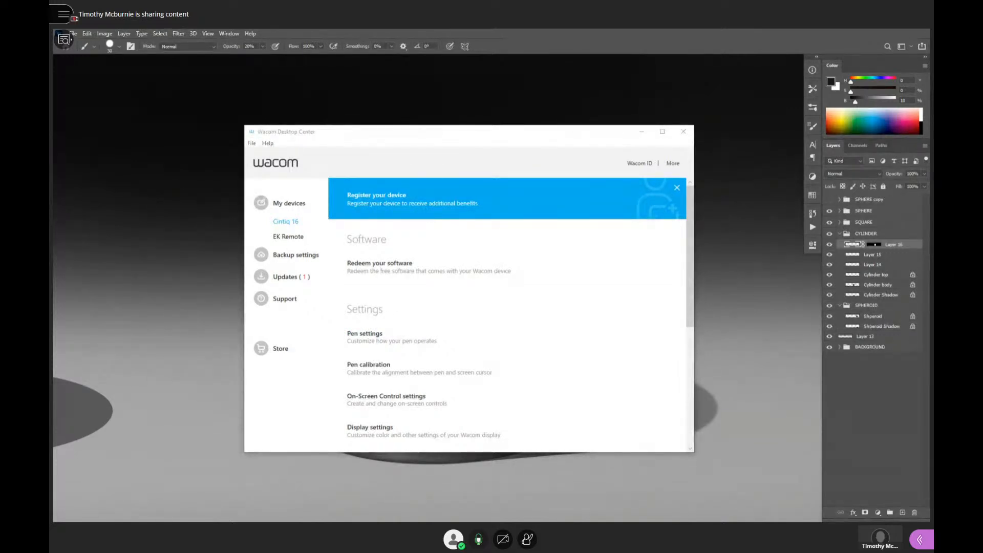
pyautogui.moveTo(898, 31); pyautogui.dragTo(496, 145)
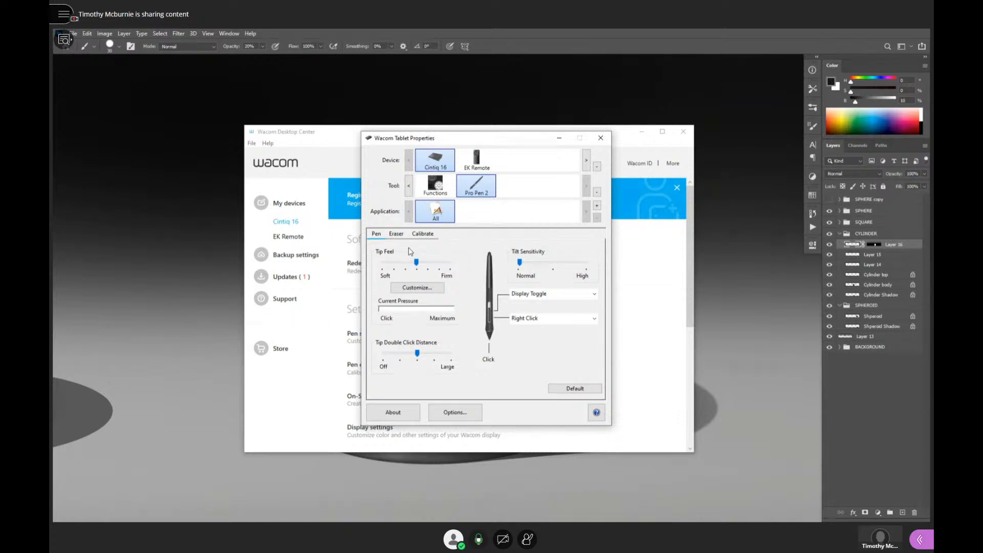
pyautogui.click(526, 42)
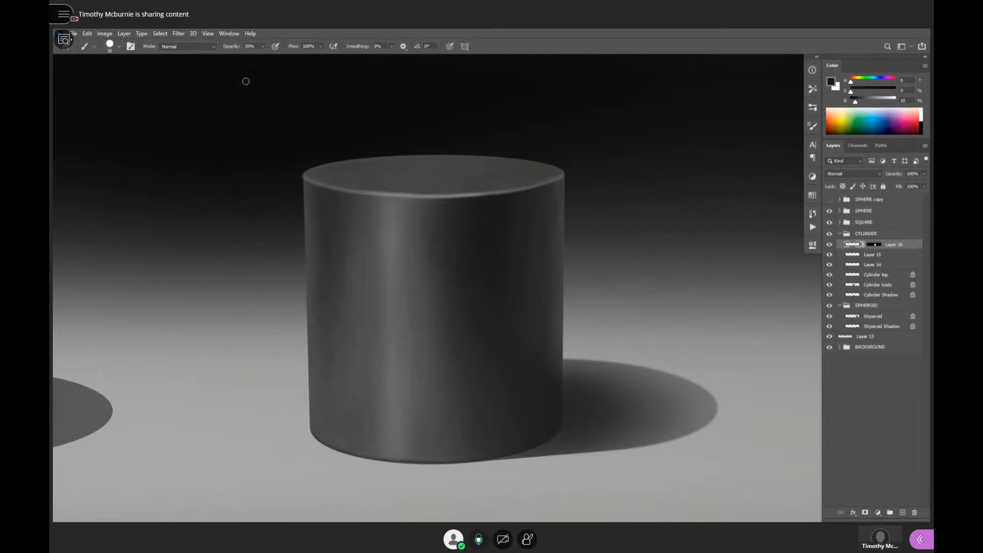
pyautogui.moveTo(439, 272)
pyautogui.mouseDown()
pyautogui.moveTo(343, 323)
pyautogui.moveTo(419, 281)
pyautogui.moveTo(358, 334)
pyautogui.moveTo(360, 325)
pyautogui.moveTo(340, 321)
pyautogui.moveTo(343, 301)
pyautogui.moveTo(347, 339)
pyautogui.moveTo(405, 279)
pyautogui.moveTo(359, 315)
pyautogui.moveTo(364, 331)
pyautogui.moveTo(346, 349)
pyautogui.mouseUp()
pyautogui.hotkey('ctrl', 'z')
pyautogui.hotkey('ctrl', 'z')
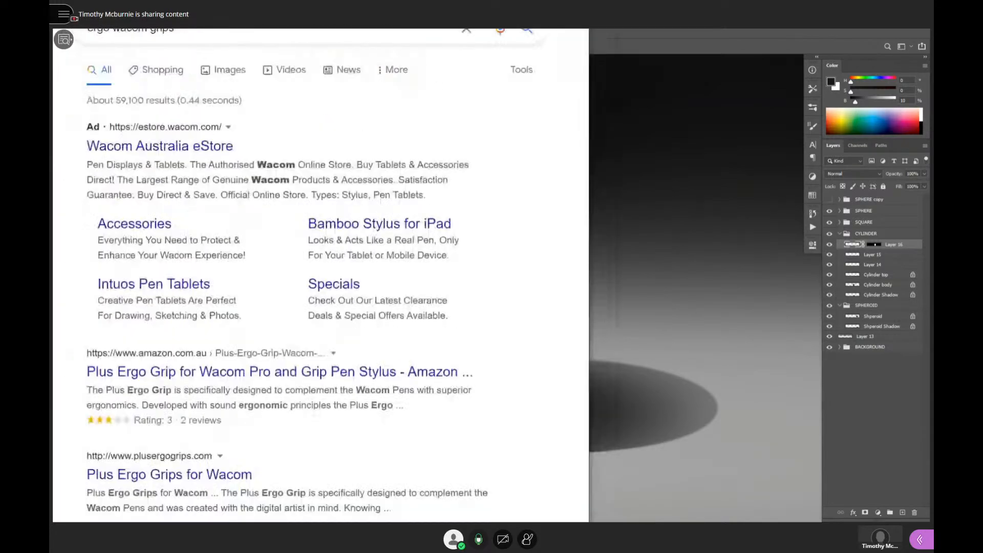
# - Switch to the browser and show the Google results for "ergo wacom grips"
pyautogui.moveTo(543, 30); pyautogui.dragTo(558, 104)
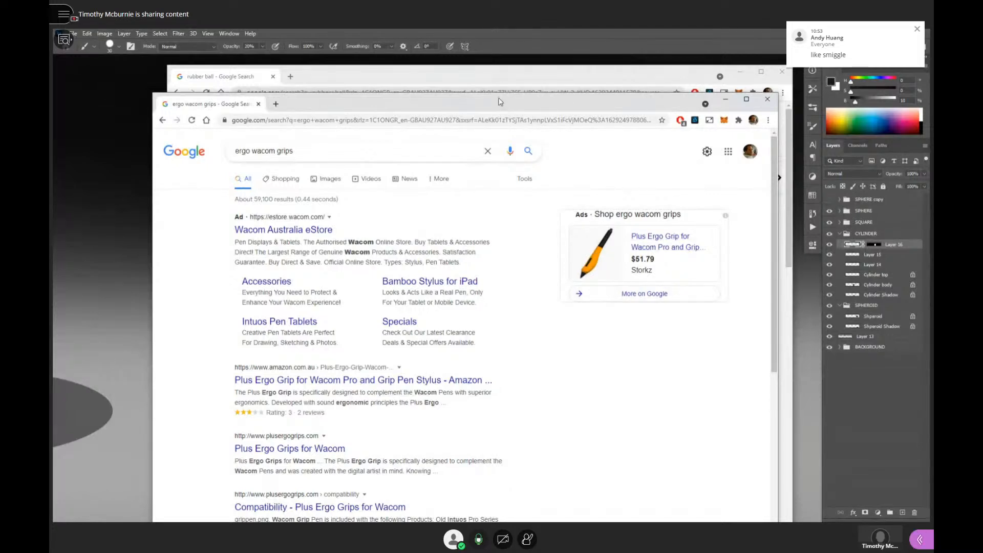
pyautogui.moveTo(501, 102)
pyautogui.mouseDown()
pyautogui.moveTo(490, 85)
pyautogui.moveTo(508, 92)
pyautogui.moveTo(519, 81)
pyautogui.moveTo(511, 105)
pyautogui.moveTo(512, 96)
pyautogui.mouseUp()
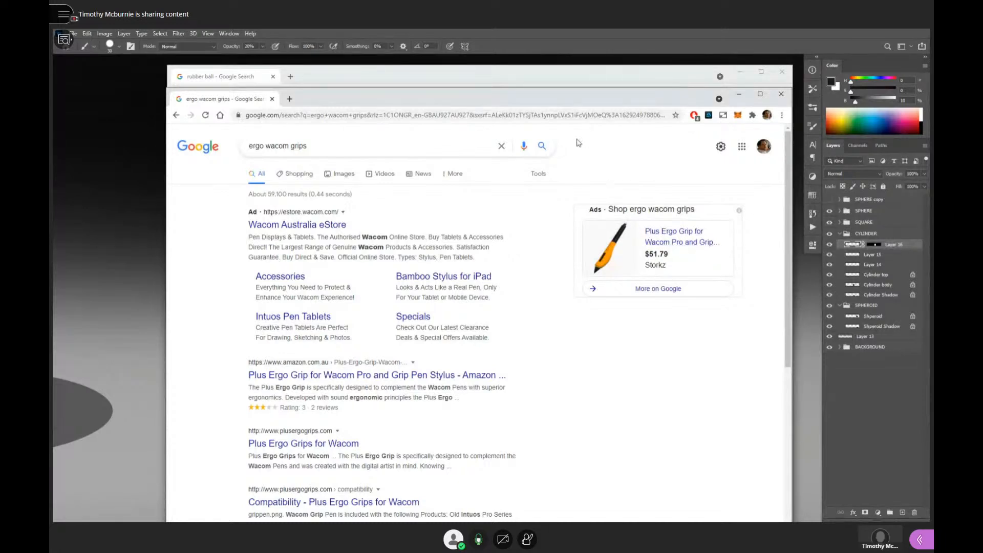
pyautogui.click(560, 45)
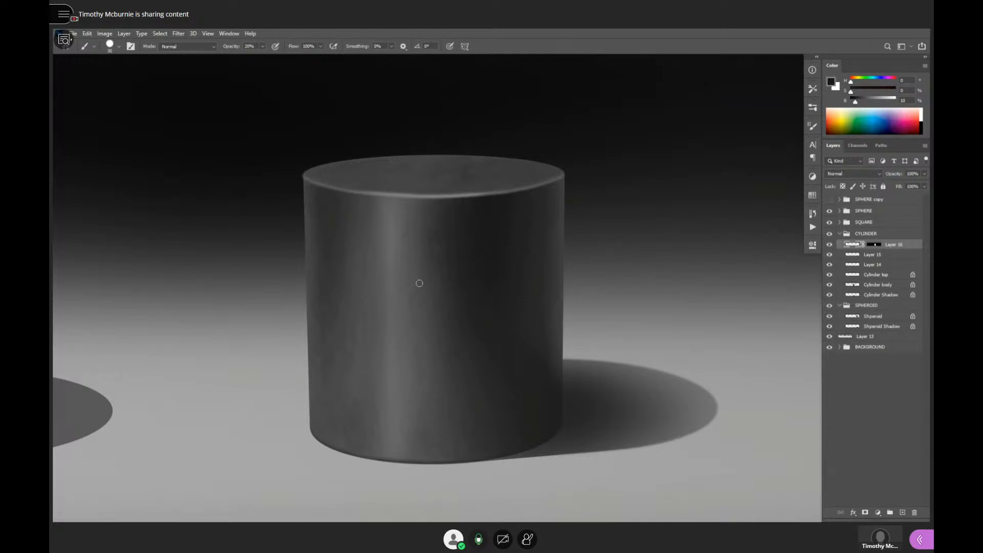
pyautogui.press(']')
pyautogui.press(']')
pyautogui.moveTo(479, 243); pyautogui.dragTo(350, 304)
pyautogui.hotkey('ctrl', 'z')
pyautogui.moveTo(399, 210)
pyautogui.mouseDown()
pyautogui.moveTo(398, 242)
pyautogui.moveTo(428, 269)
pyautogui.mouseUp()
pyautogui.hotkey('ctrl', 'z')
pyautogui.moveTo(403, 234); pyautogui.dragTo(407, 214)
pyautogui.hotkey('ctrl', 'z')
# - Brighten the cylinder's vertical highlight with a 57% brightness gray at 20% opacity, and try a stroke along the front rim
pyautogui.press('[')
pyautogui.press('[')
pyautogui.press('[')
pyautogui.press('2')
pyautogui.moveTo(398, 283); pyautogui.dragTo(406, 290)
pyautogui.keyDown('alt'); pyautogui.click(394, 226); pyautogui.keyUp('alt')
pyautogui.click(874, 98)
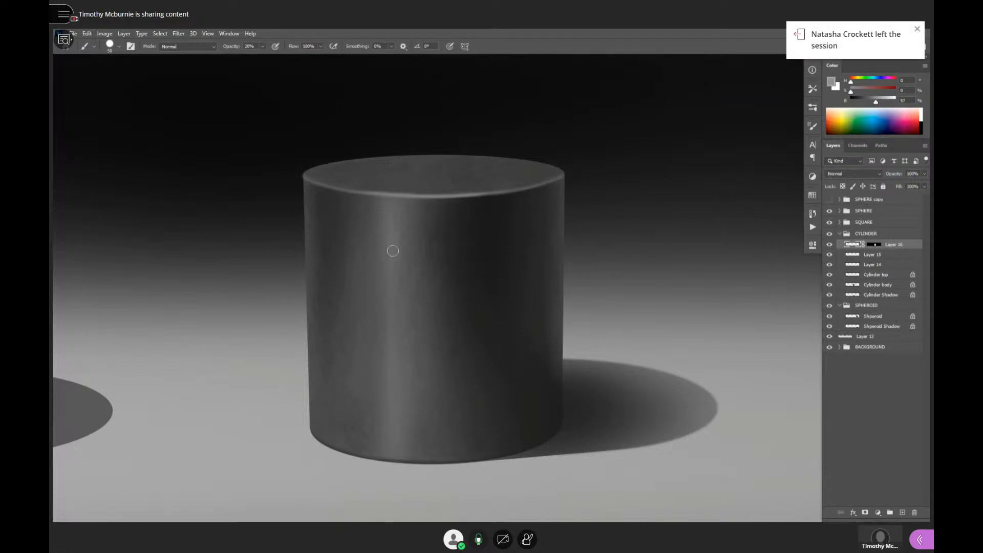
pyautogui.moveTo(394, 234); pyautogui.dragTo(388, 344)
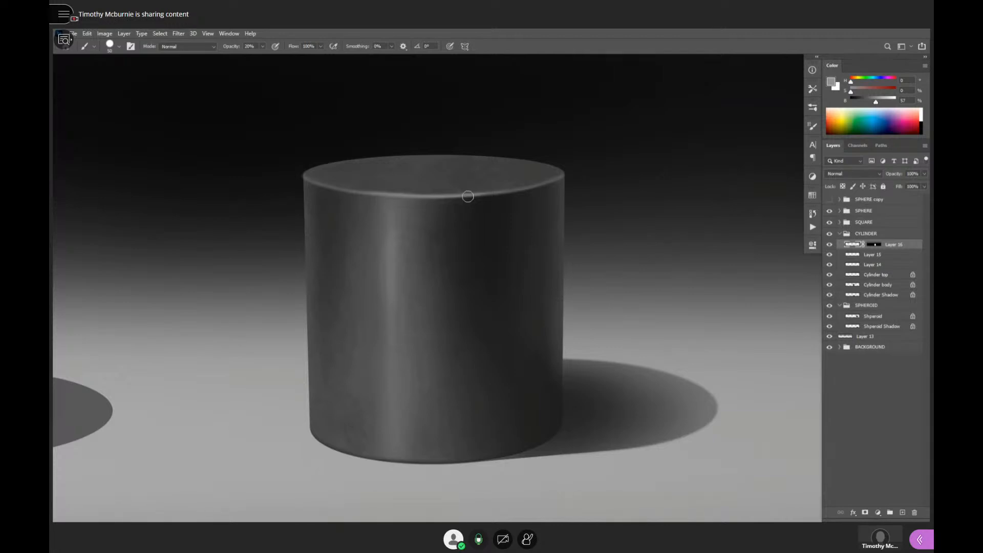
pyautogui.moveTo(484, 190); pyautogui.dragTo(349, 189)
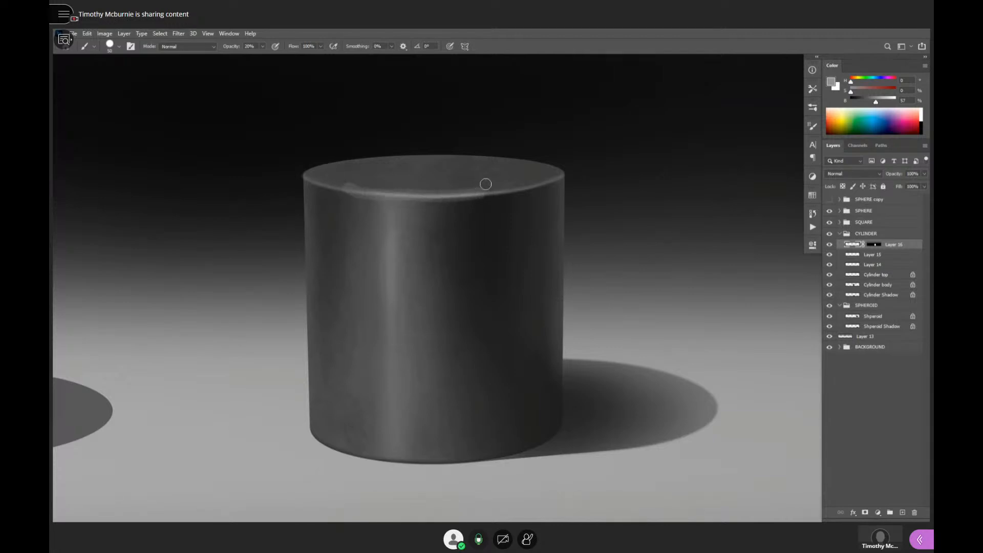
pyautogui.hotkey('ctrl', 'z')
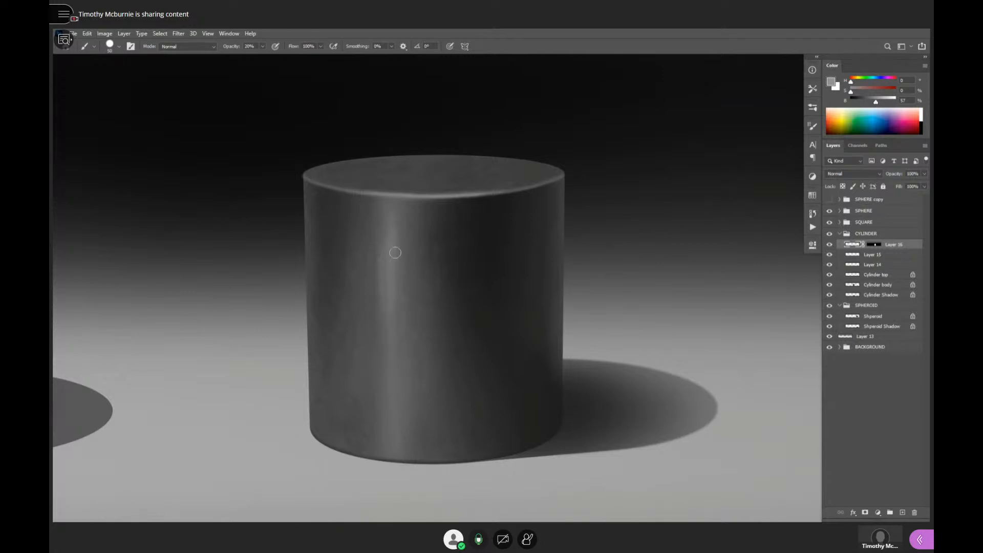
# - Examine the cylinder's shading at reduced size alongside the cube, sphere and spheroid
pyautogui.keyDown('alt'); pyautogui.click(449, 288); pyautogui.keyUp('alt')
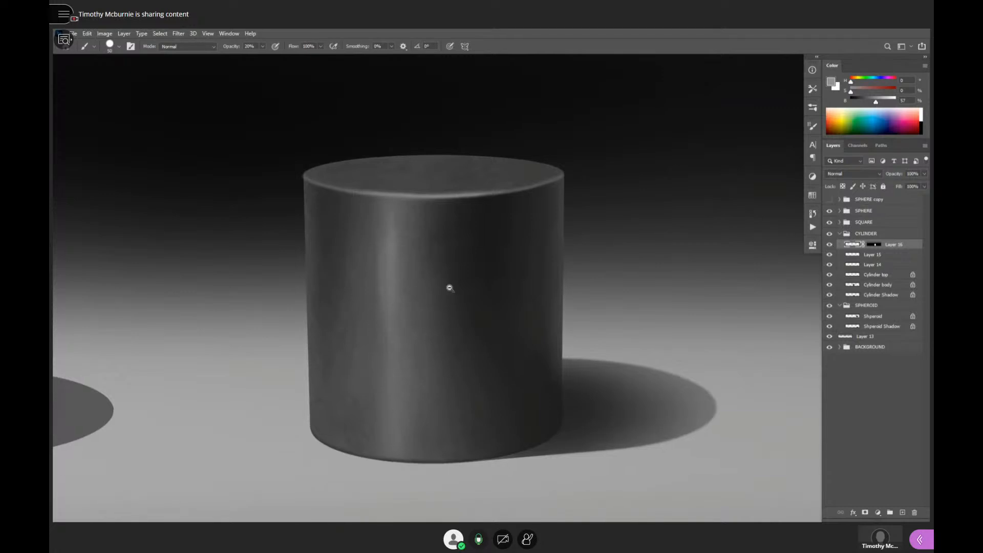
pyautogui.keyDown('alt'); pyautogui.click(450, 289); pyautogui.keyUp('alt')
pyautogui.keyDown('alt'); pyautogui.click(458, 291); pyautogui.keyUp('alt')
pyautogui.keyDown('alt'); pyautogui.click(460, 292); pyautogui.keyUp('alt')
pyautogui.keyDown('alt'); pyautogui.click(461, 291); pyautogui.keyUp('alt')
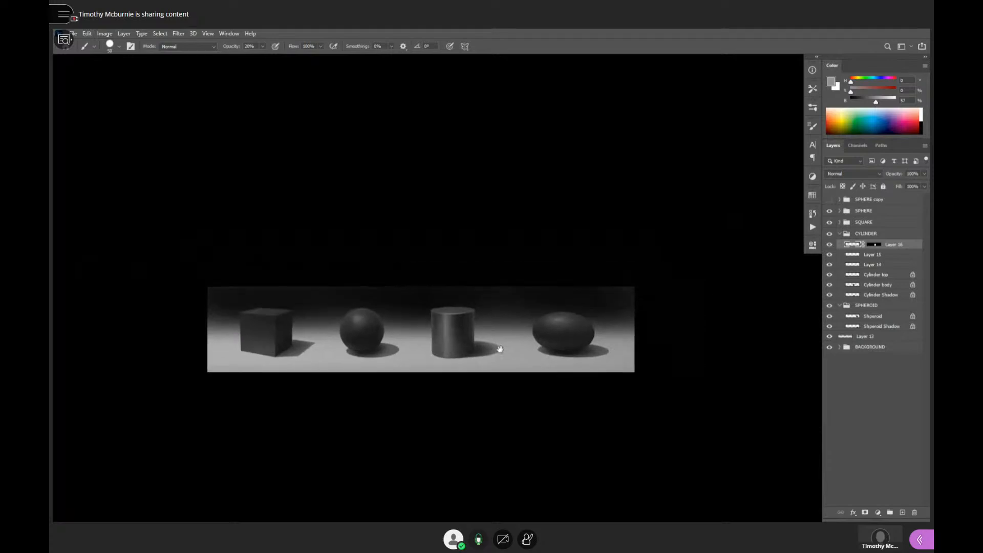
pyautogui.click(497, 313)
pyautogui.click(497, 313)
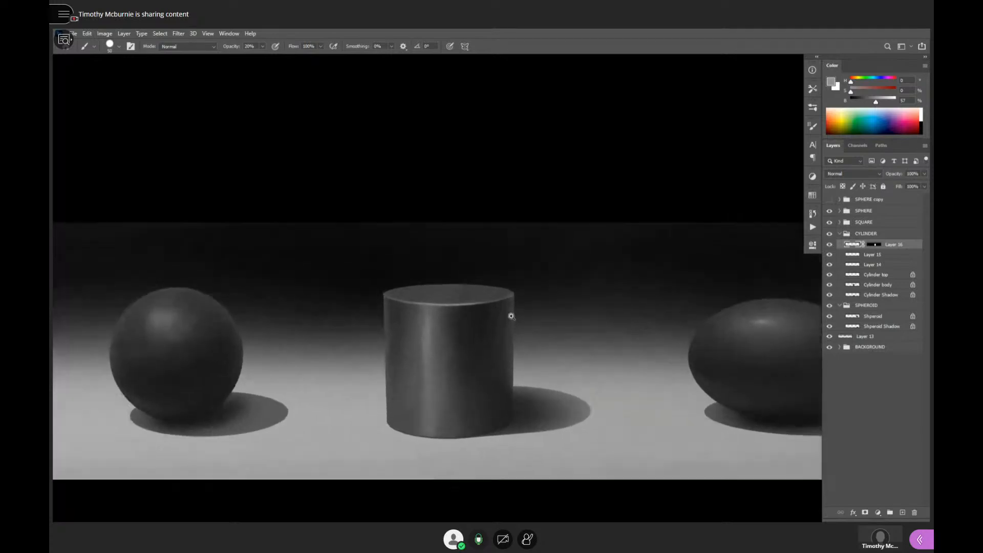
# - Soften the cylinder's top face and rim using sampled dark grays of 11% and 24% brightness at 20% brush opacity
pyautogui.click(488, 315)
pyautogui.click(487, 310)
pyautogui.keyDown('alt'); pyautogui.click(516, 292); pyautogui.keyUp('alt')
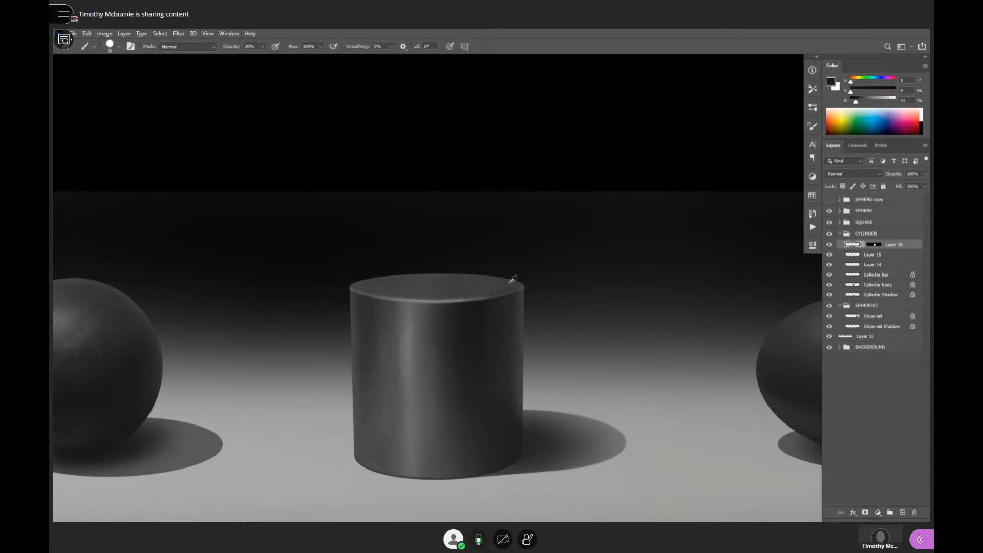
pyautogui.keyDown('alt'); pyautogui.click(511, 280); pyautogui.keyUp('alt')
pyautogui.keyDown('alt'); pyautogui.click(472, 292); pyautogui.keyUp('alt')
pyautogui.keyDown('alt'); pyautogui.click(458, 304); pyautogui.keyUp('alt')
pyautogui.keyDown('alt'); pyautogui.click(507, 285); pyautogui.keyUp('alt')
pyautogui.keyDown('alt'); pyautogui.click(526, 327); pyautogui.keyUp('alt')
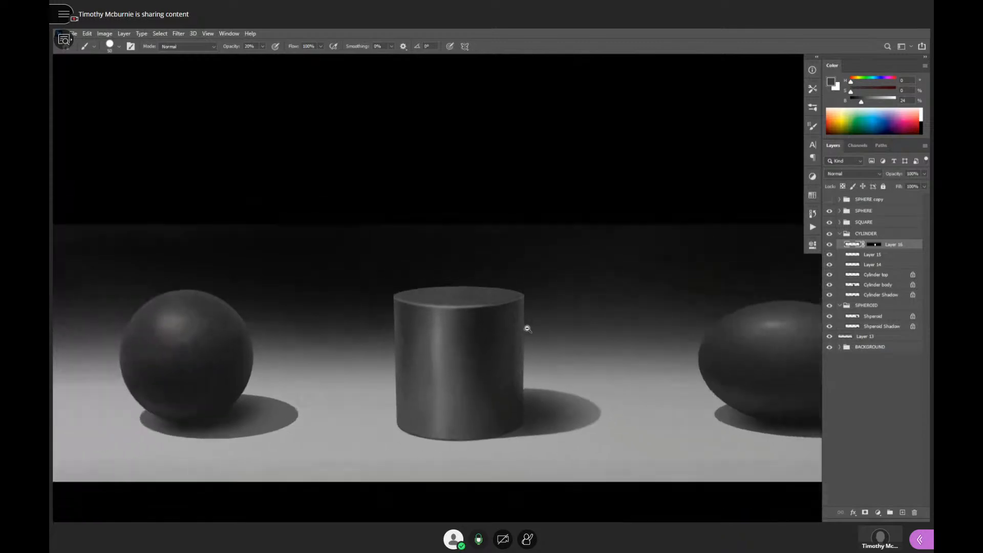
pyautogui.keyDown('alt'); pyautogui.click(527, 328); pyautogui.keyUp('alt')
pyautogui.keyDown('alt'); pyautogui.click(527, 328); pyautogui.keyUp('alt')
pyautogui.moveTo(534, 332); pyautogui.dragTo(558, 318)
pyautogui.keyDown('ctrl'); pyautogui.click(538, 319); pyautogui.keyUp('ctrl')
pyautogui.keyDown('ctrl'); pyautogui.click(538, 320); pyautogui.keyUp('ctrl')
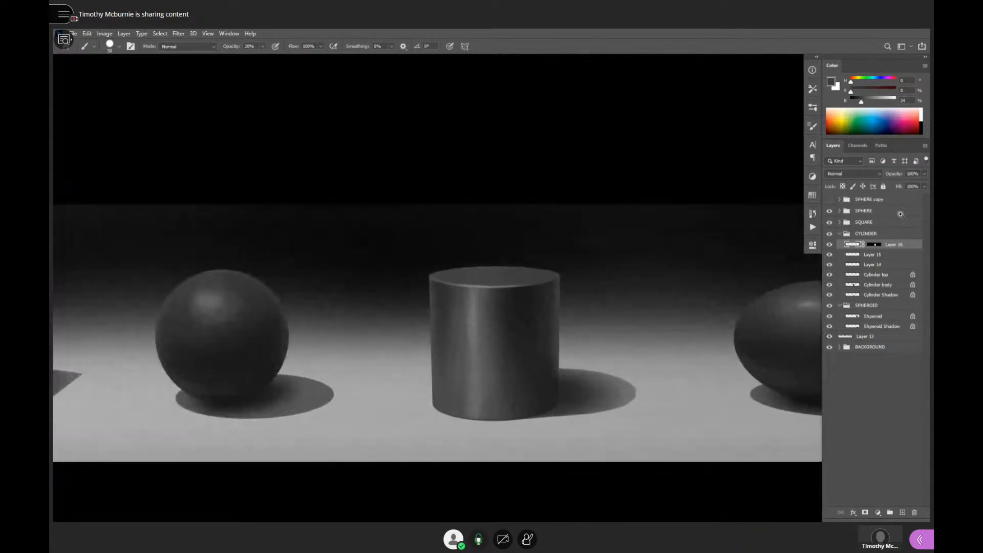
# - Lower the opacity of Layer 16 to 64% and compare the cylinder with the layer hidden and shown
pyautogui.moveTo(894, 178); pyautogui.dragTo(888, 177)
pyautogui.press('Return')
pyautogui.click(830, 245)
pyautogui.click(830, 244)
pyautogui.click(830, 245)
pyautogui.click(829, 245)
# - Switch to the browser and search Google for "herman miller aeron chair"
pyautogui.hotkey('alt', 'Tab')
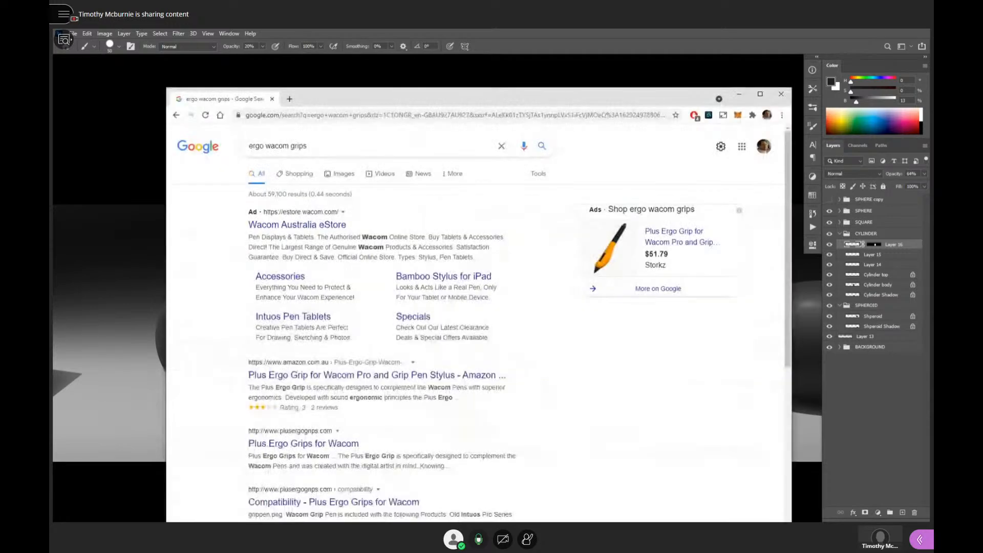
pyautogui.moveTo(298, 103); pyautogui.dragTo(225, 0)
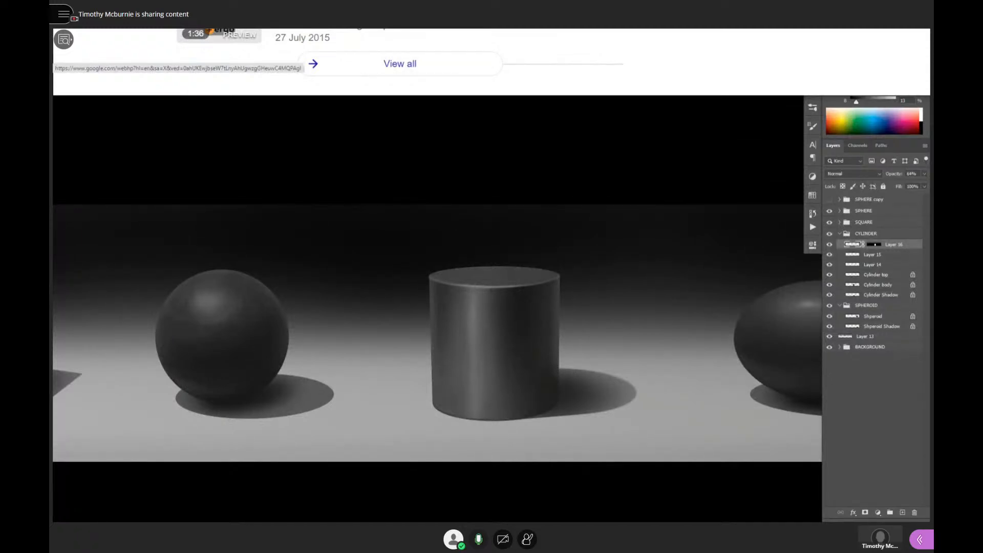
pyautogui.press('Return')
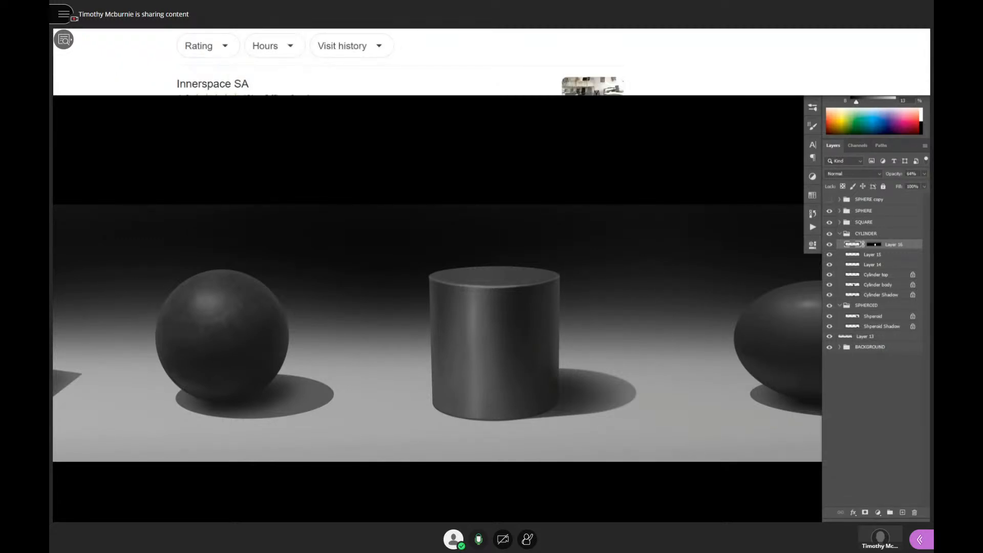
pyautogui.hotkey('ctrl', 't')
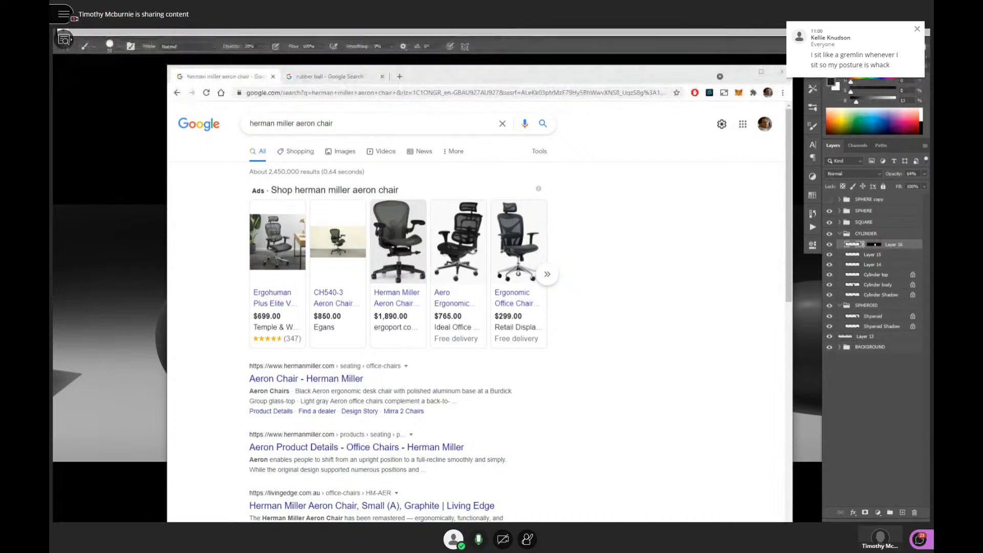
# - Open Herman Miller's Aeron Chairs page from the results and look over the chair images
pyautogui.moveTo(400, 265)
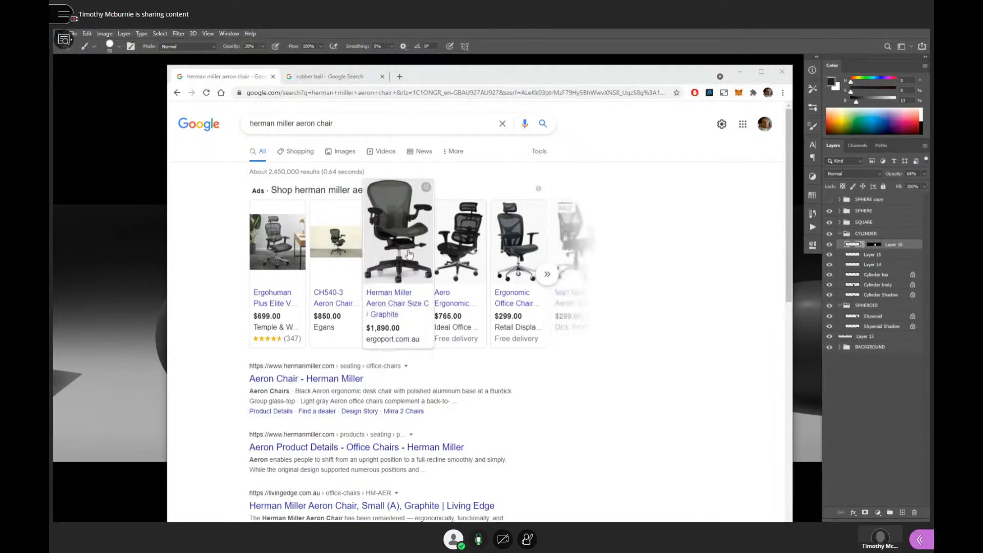
pyautogui.click(311, 379)
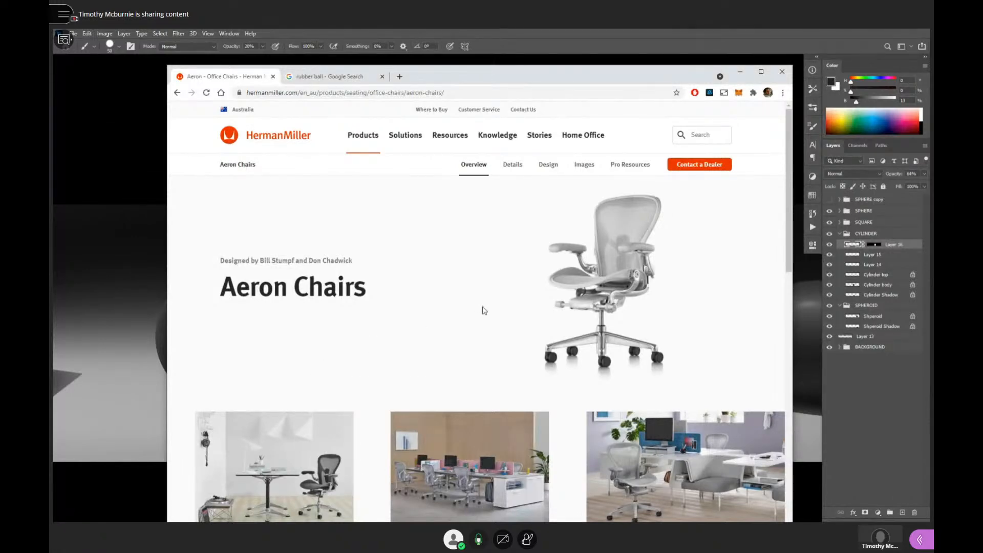
pyautogui.scroll(-2, 483, 309)
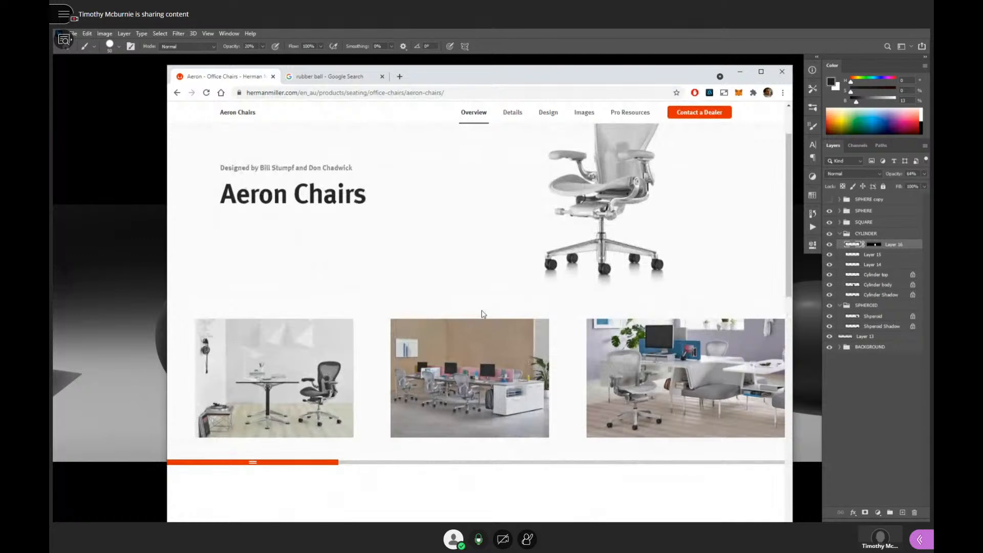
pyautogui.scroll(-2, 483, 313)
pyautogui.scroll(3, 489, 329)
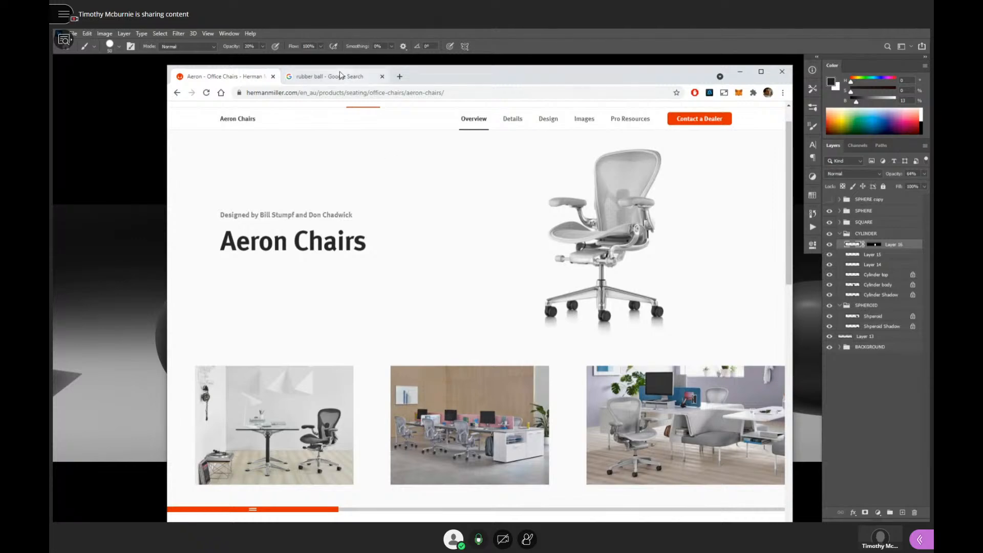
# - Search Google for "perch chair" in a new browser tab
pyautogui.click(401, 78)
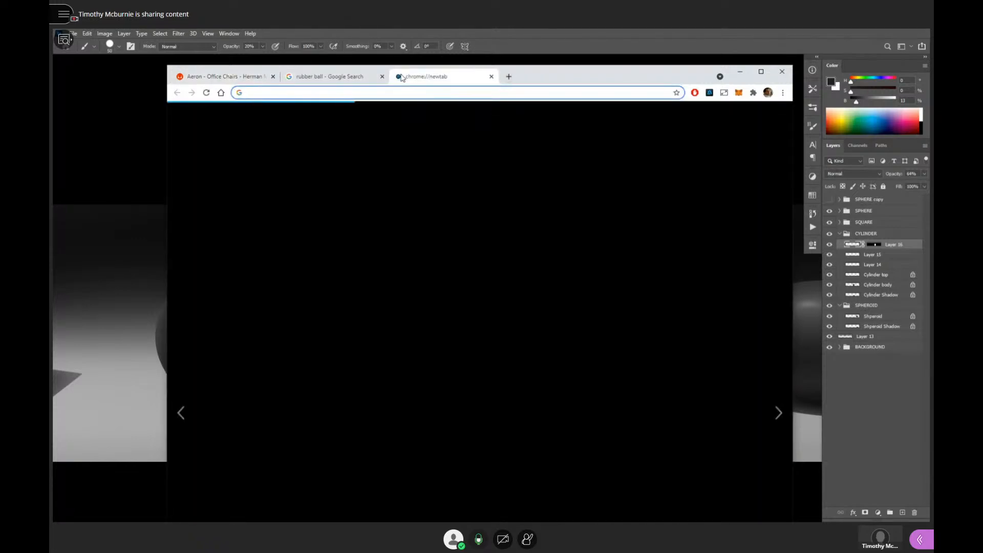
pyautogui.write('perch chair')
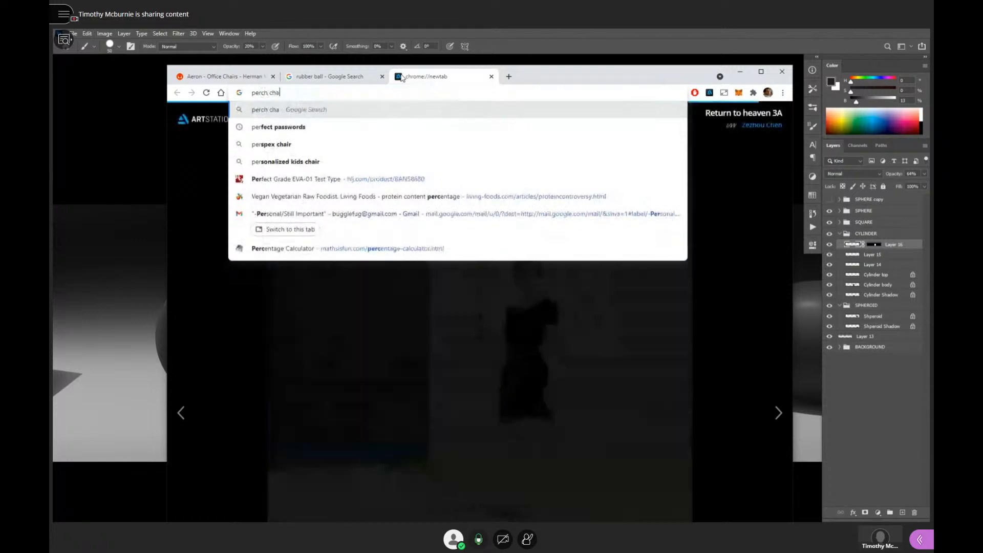
pyautogui.press('Return')
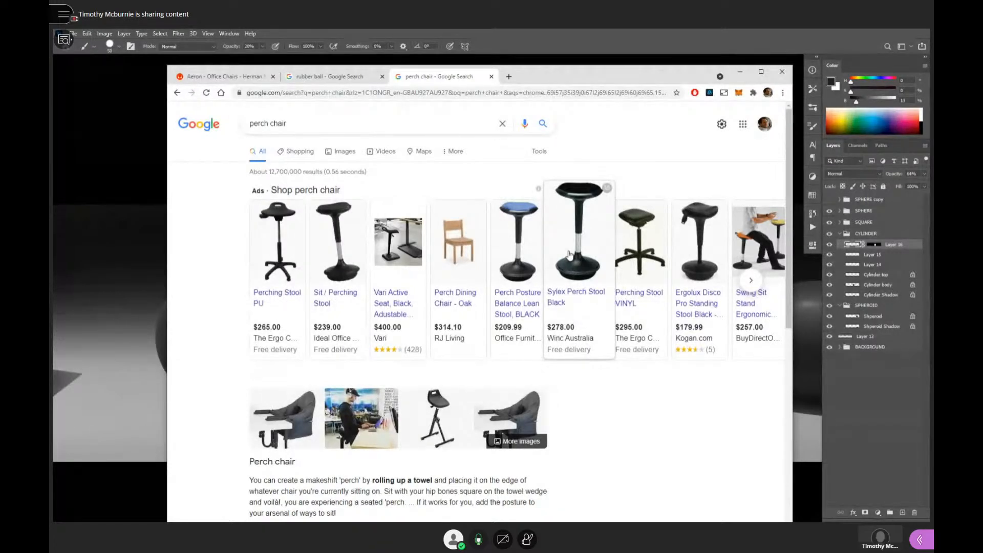
# - View the Sit / Perching Stool product page from the shopping results, and close its tab
pyautogui.click(342, 229)
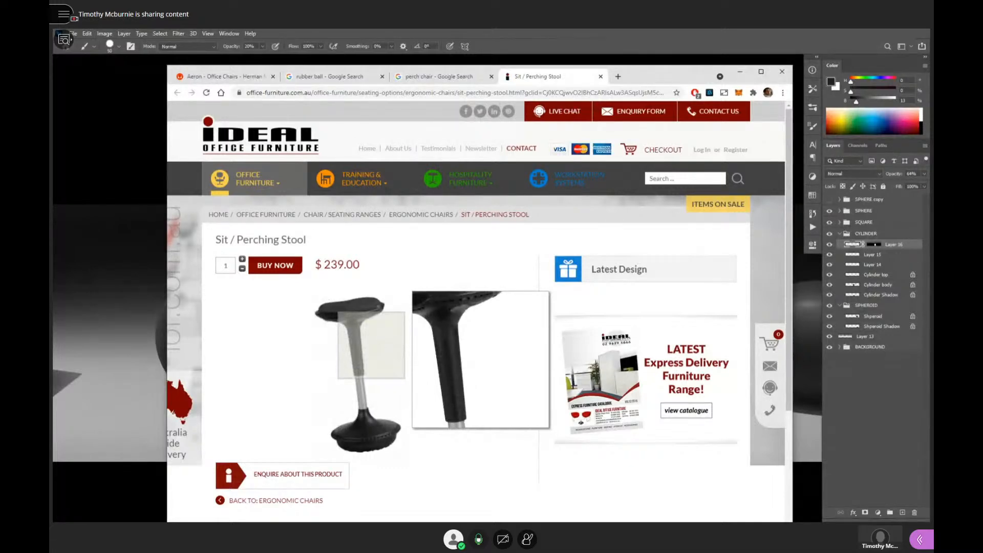
pyautogui.moveTo(409, 200)
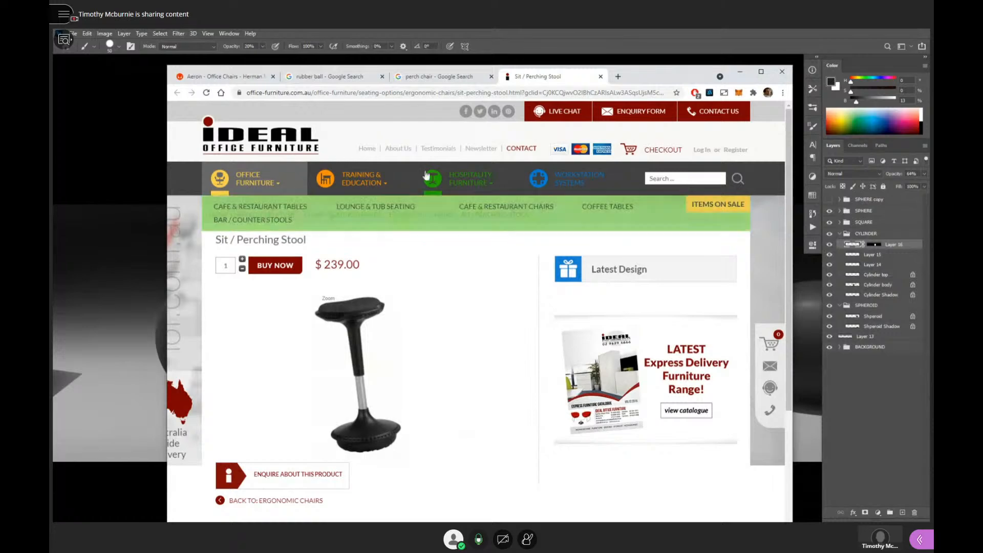
pyautogui.moveTo(429, 186)
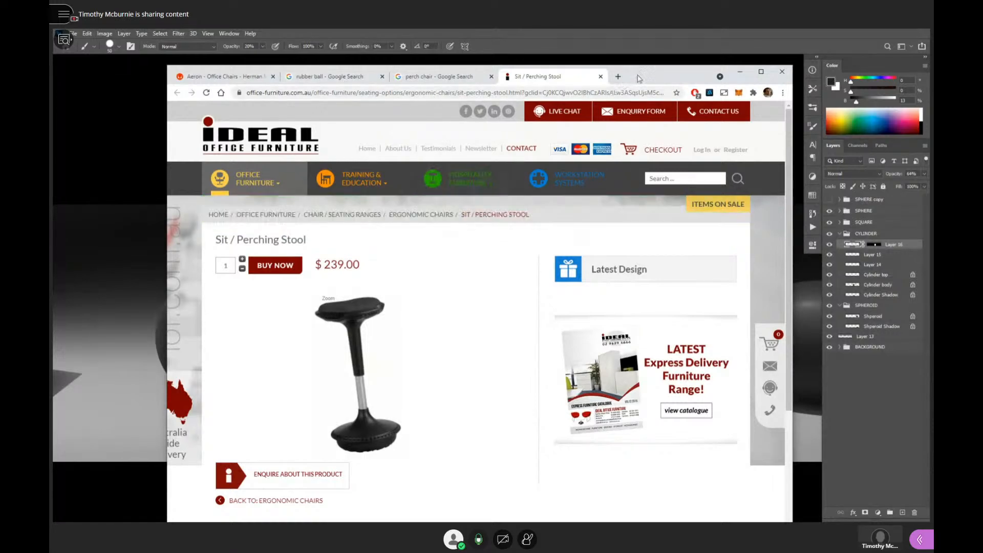
pyautogui.click(601, 76)
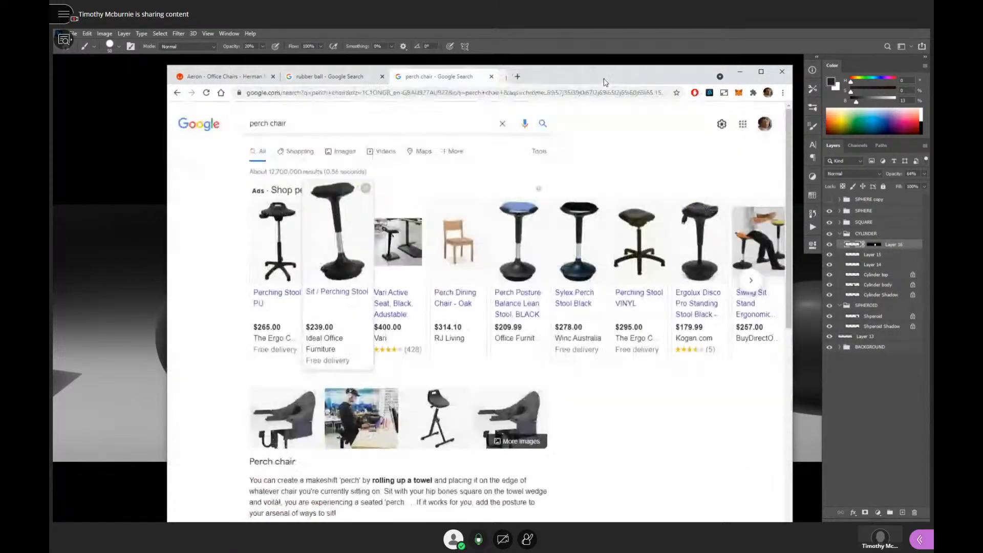
# - Open the Swing Sit Stand stool in its own tab, browse more perch chair products, and close that tab
pyautogui.click(752, 243)
pyautogui.click(453, 78)
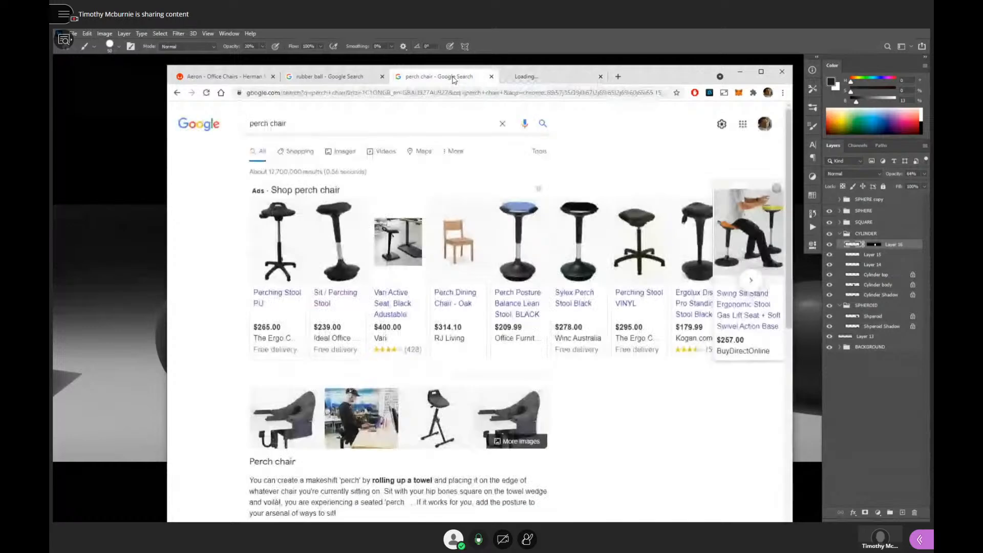
pyautogui.click(751, 282)
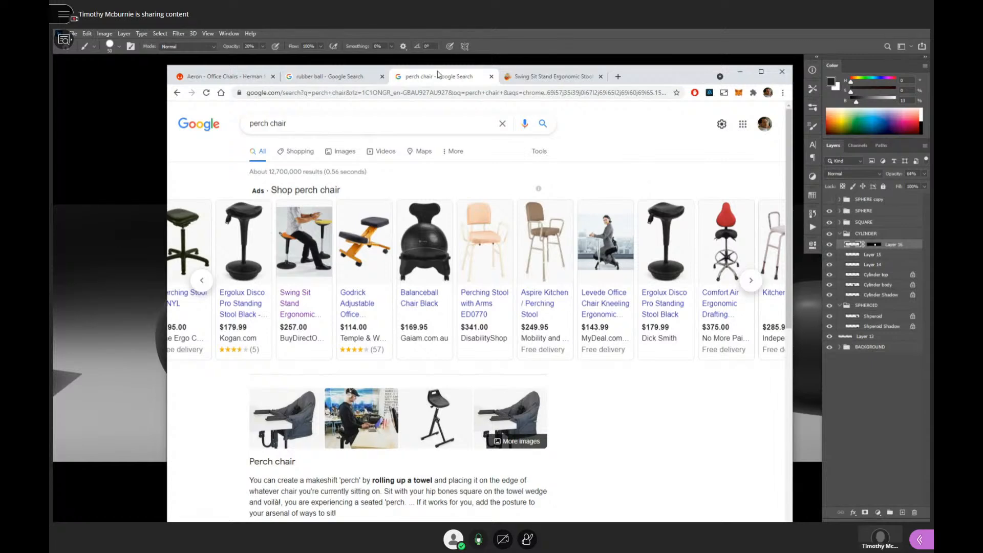
pyautogui.click(599, 76)
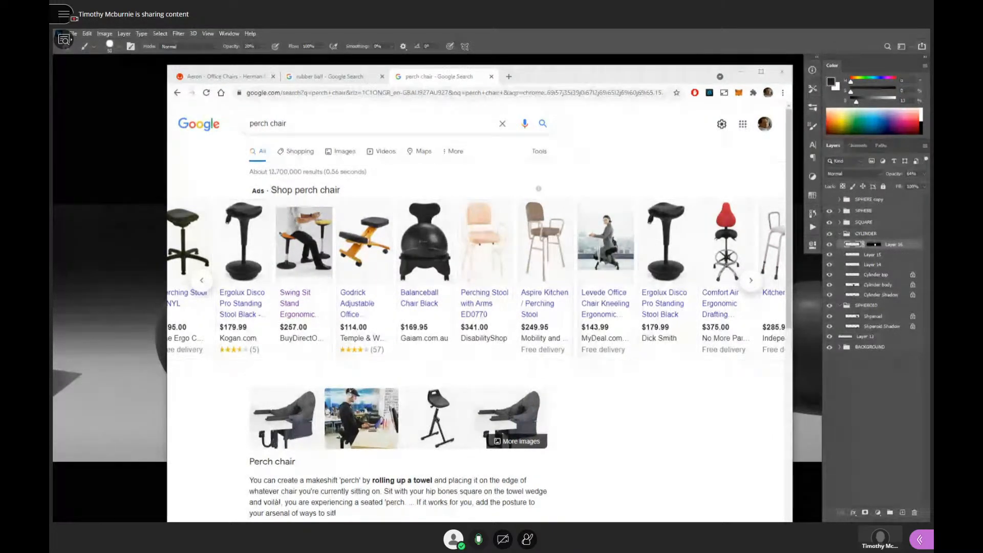
# - Show the black MARIUS stool in the "ikea stool" image results, and browse to the last perch chair shopping results
pyautogui.moveTo(440, 32); pyautogui.dragTo(456, 82)
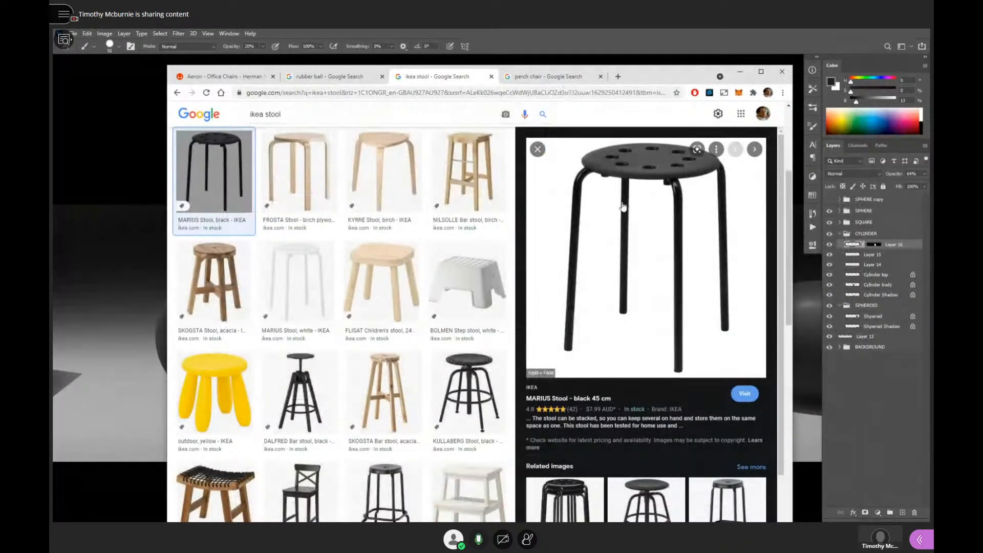
pyautogui.click(537, 80)
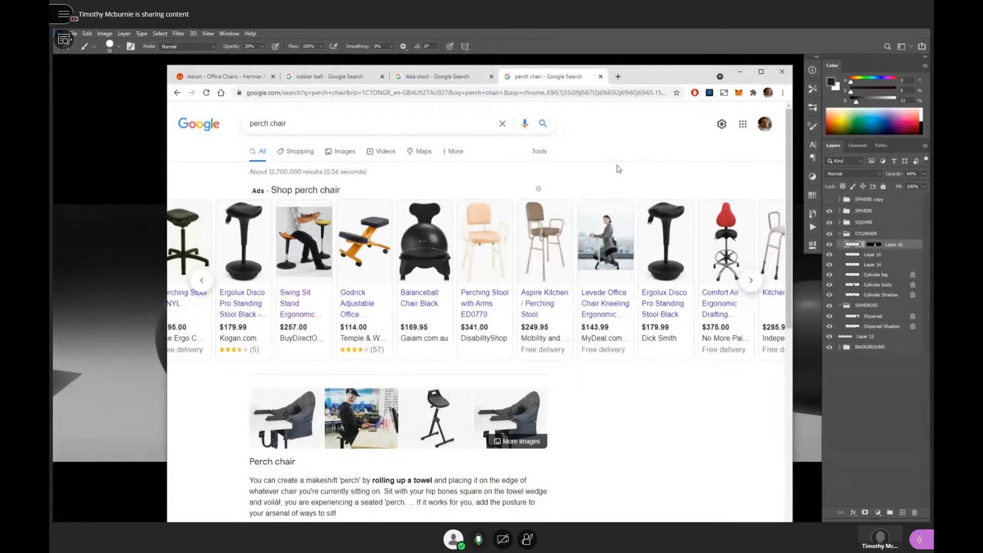
pyautogui.click(752, 283)
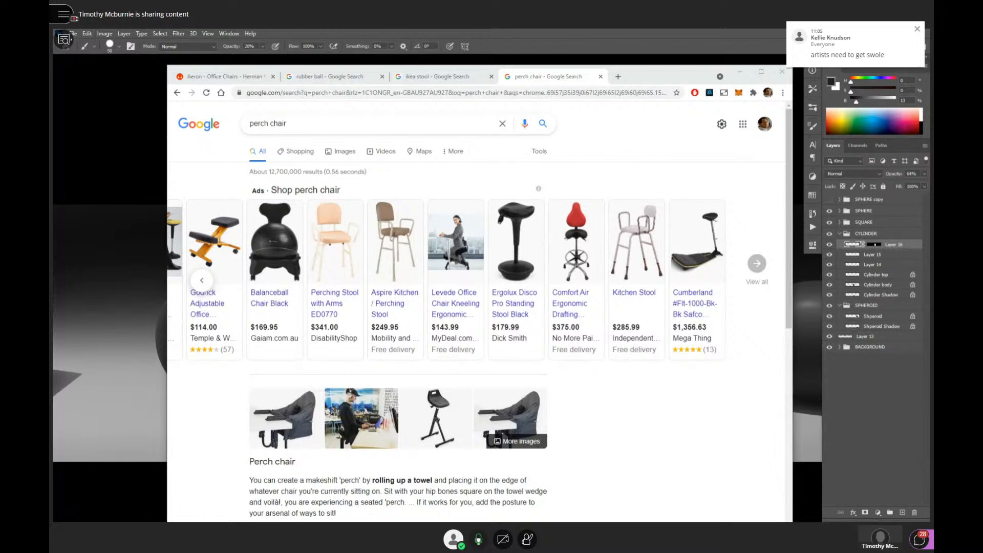
# - Show the saddle-style ergonomic stool chair page on BuyDirectOnline, and return to the painting in Photoshop
pyautogui.moveTo(496, 29); pyautogui.dragTo(585, 92)
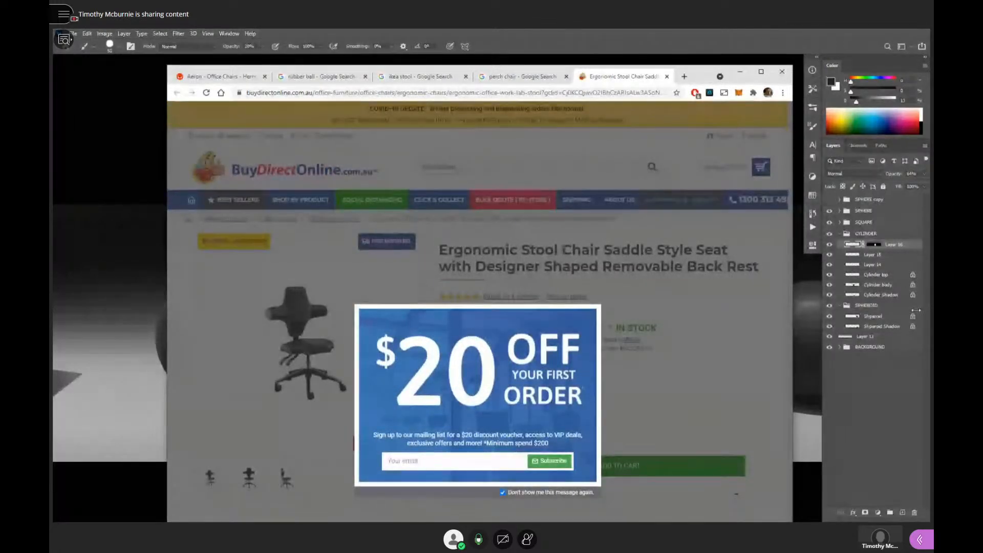
pyautogui.click(790, 78)
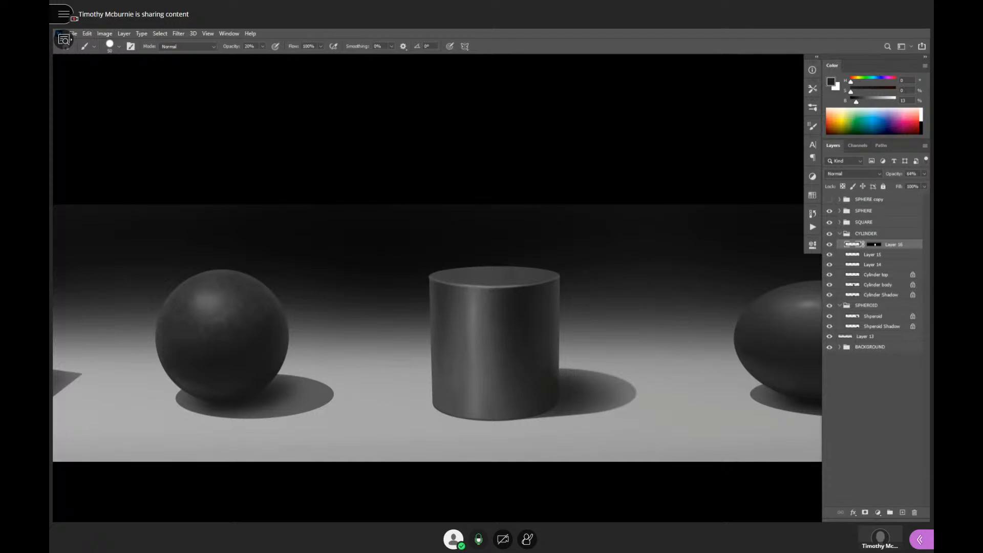
# - Open the PTPFit Hand Grip Loops product from the "grip strength" search in its own tab, and show the search's image results
pyautogui.moveTo(464, 0); pyautogui.dragTo(167, 84)
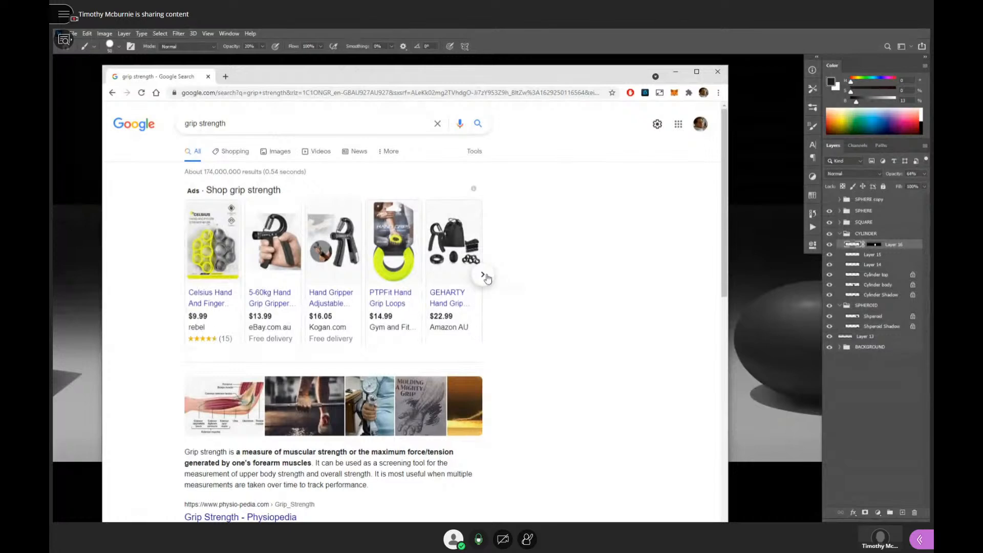
pyautogui.click(394, 271)
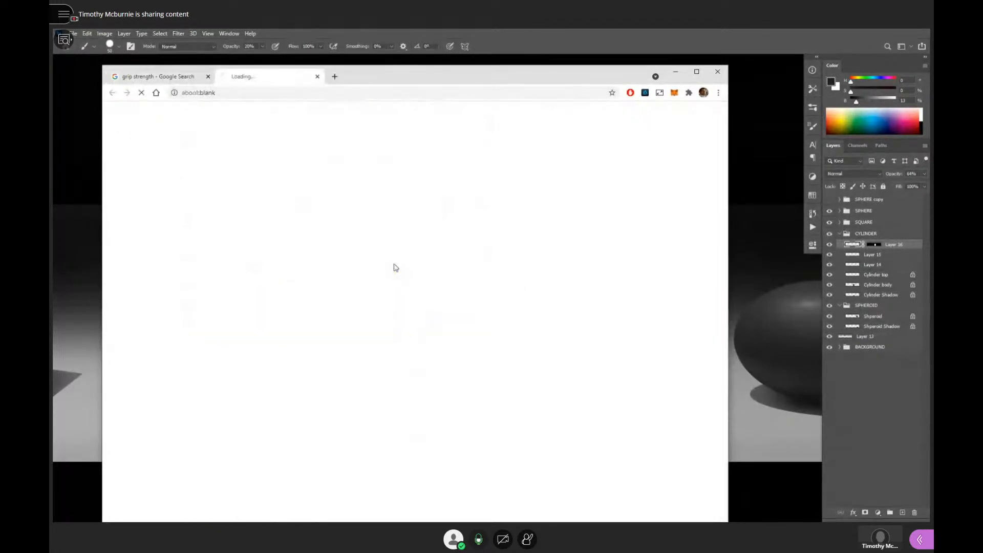
pyautogui.click(173, 80)
pyautogui.scroll(-7, 384, 272)
pyautogui.scroll(6, 384, 274)
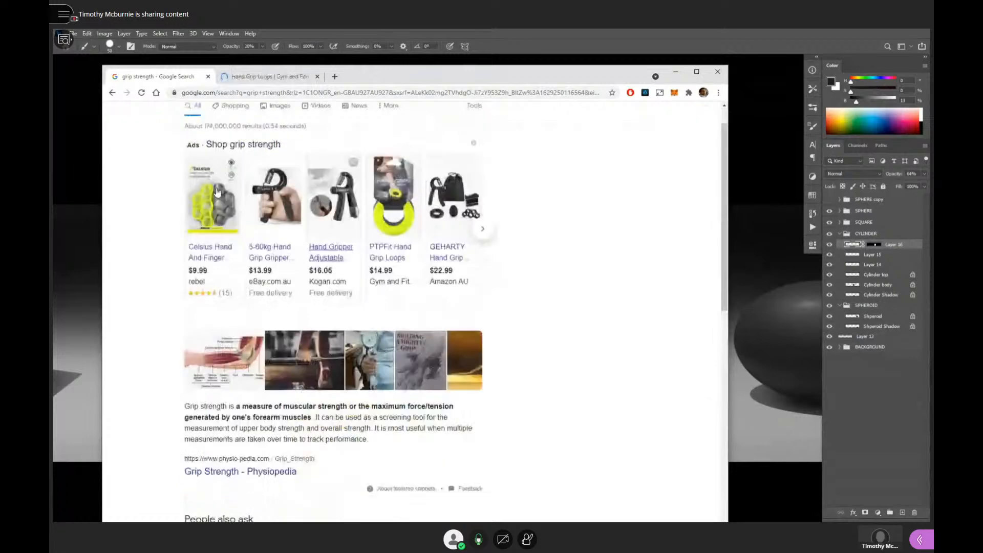
pyautogui.scroll(2, 217, 192)
pyautogui.click(323, 154)
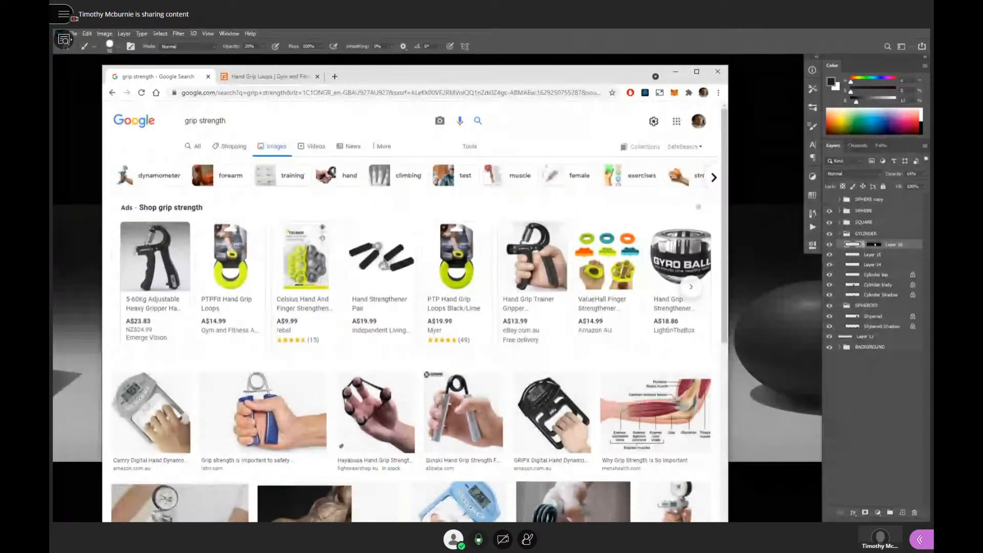
# - View the Hand Grip Loops page on Gym and Fitness, close its tab, and return to the painting in Photoshop
pyautogui.click(253, 77)
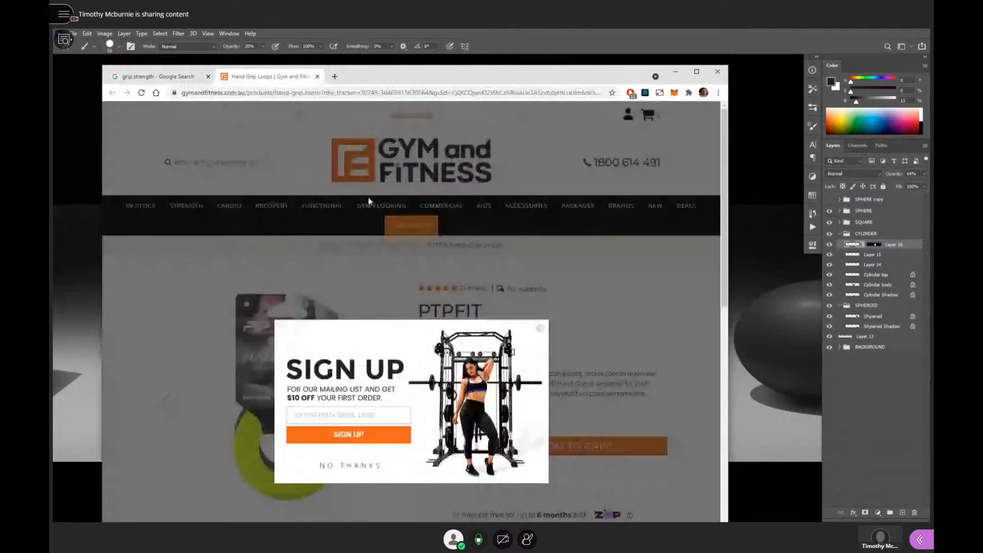
pyautogui.click(317, 76)
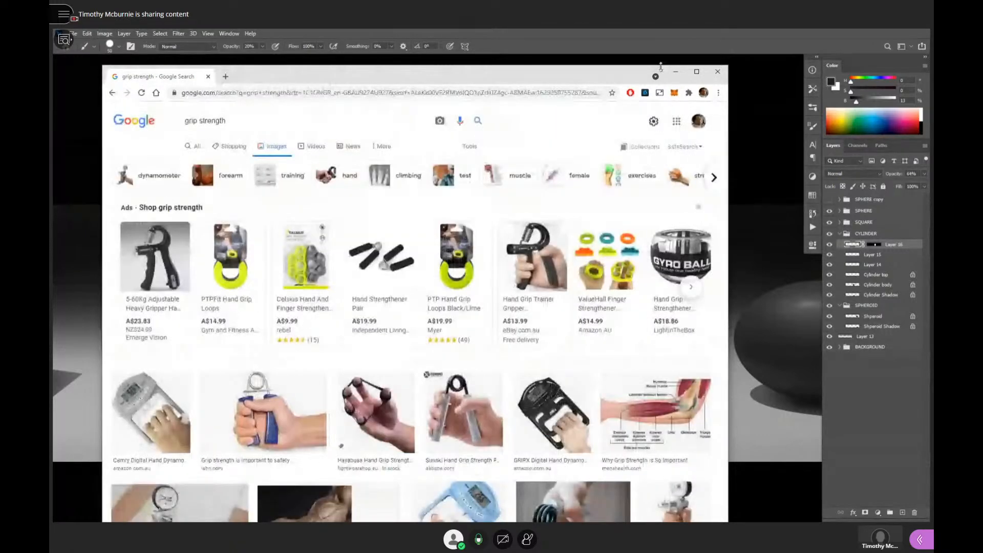
pyautogui.click(675, 71)
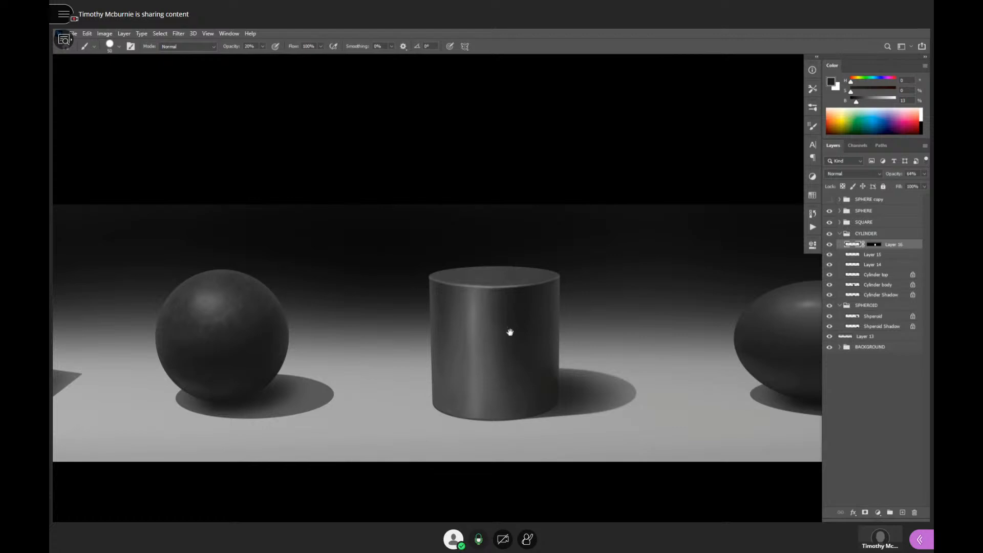
pyautogui.moveTo(509, 333)
pyautogui.mouseDown()
pyautogui.moveTo(601, 263)
pyautogui.moveTo(681, 251)
pyautogui.moveTo(709, 282)
pyautogui.moveTo(630, 246)
pyautogui.mouseUp()
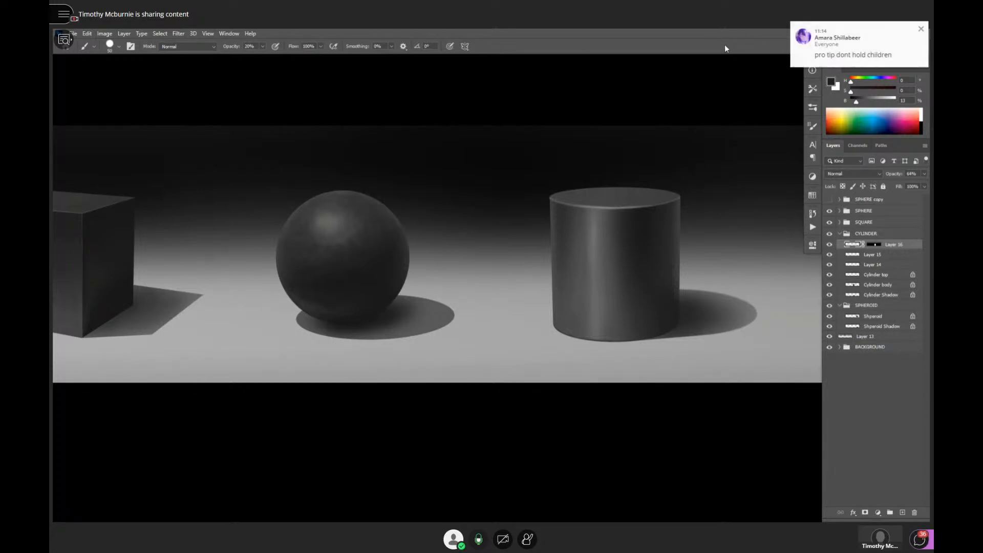
pyautogui.moveTo(410, 238); pyautogui.dragTo(480, 229)
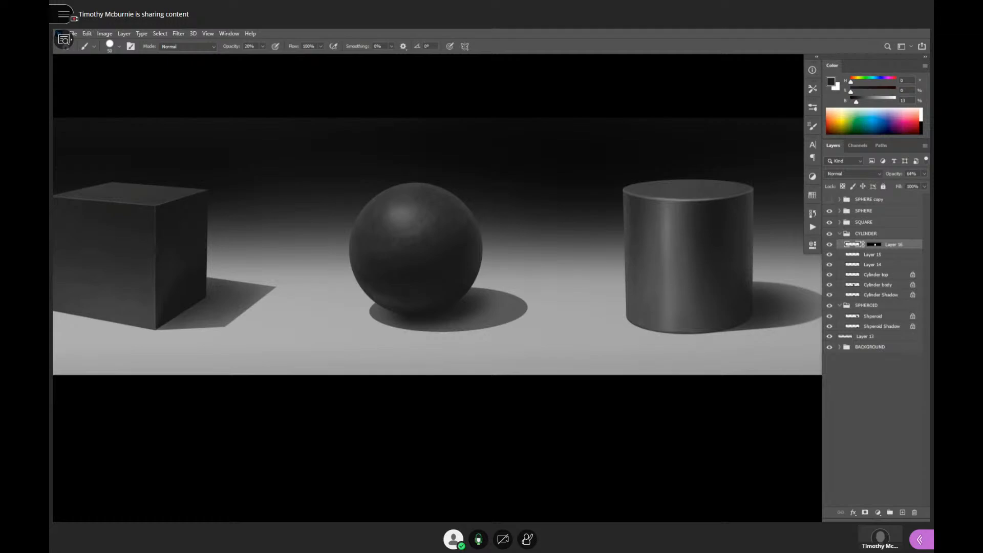
# - Bring the FLO forum browser window over the painting, enlarge it, and show the Checkpoint 1 discussion list
pyautogui.moveTo(287, 28); pyautogui.dragTo(429, 46)
pyautogui.moveTo(667, 520); pyautogui.dragTo(864, 497)
pyautogui.scroll(-3, 458, 317)
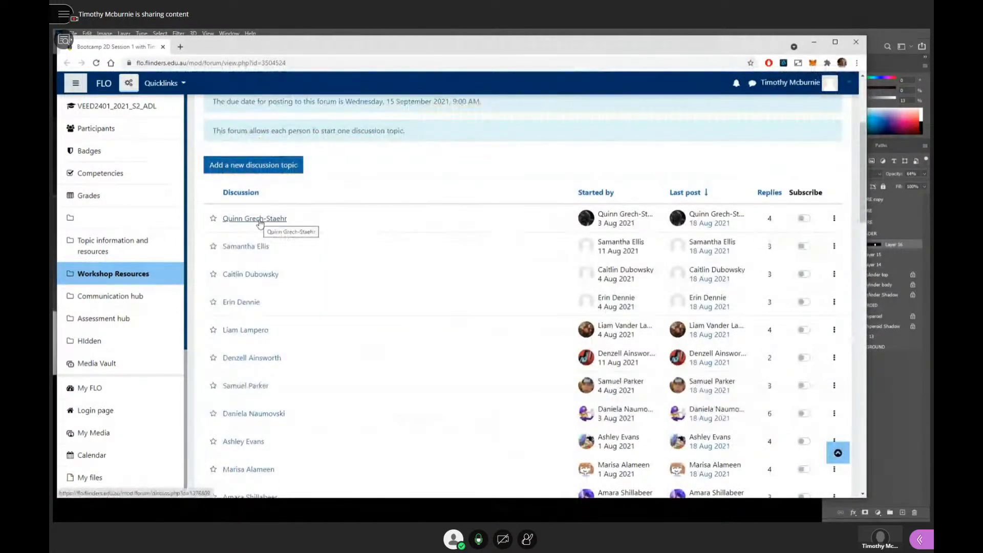
# - Open the first ten student discussions in the Checkpoint 1 forum list in separate tabs
pyautogui.middleClick(249, 219)
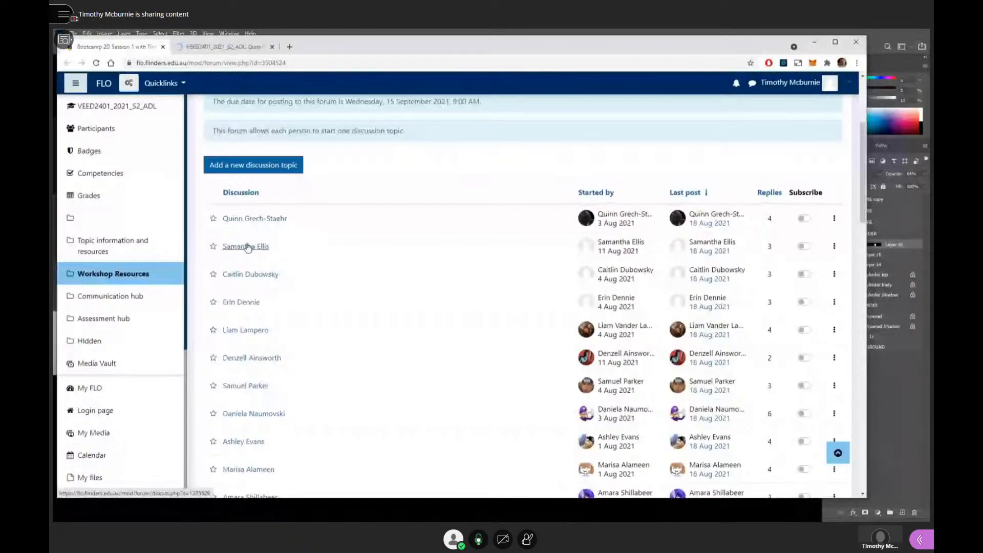
pyautogui.middleClick(247, 248)
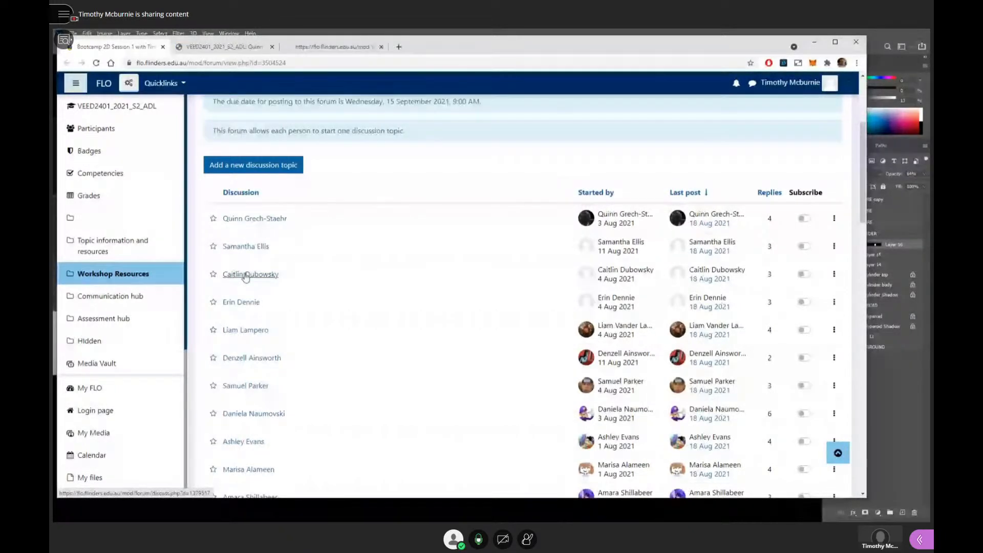
pyautogui.middleClick(246, 275)
pyautogui.middleClick(242, 303)
pyautogui.middleClick(246, 331)
pyautogui.middleClick(251, 359)
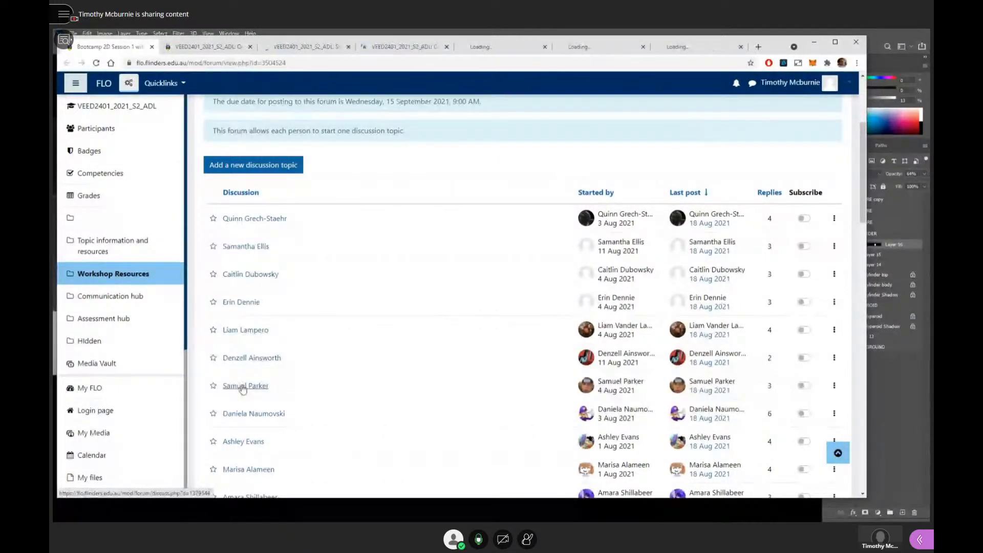
pyautogui.middleClick(245, 386)
pyautogui.middleClick(235, 414)
pyautogui.middleClick(238, 442)
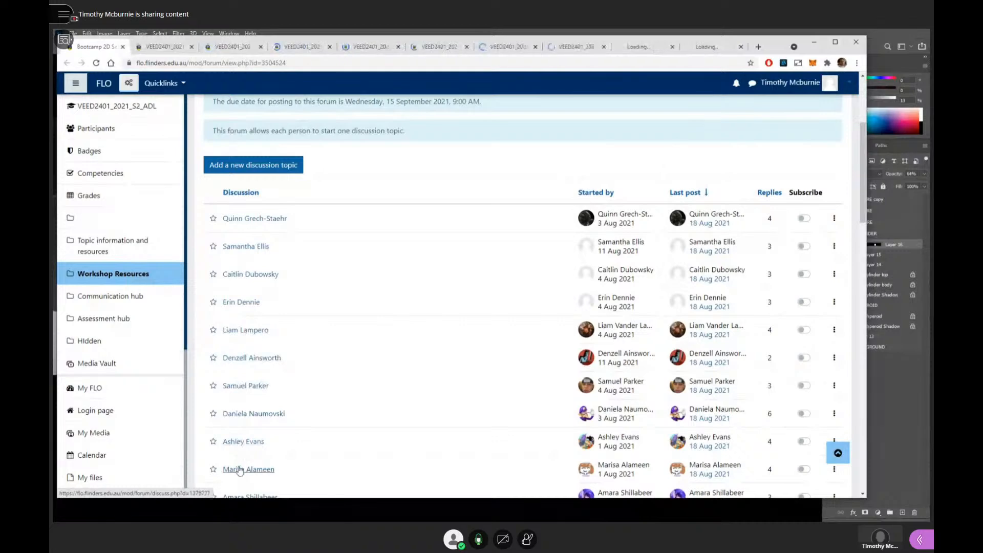
pyautogui.middleClick(240, 470)
# - Examine the first student's discussion, from the week 1 car drawing to the week 3 rendering of the geometric forms
pyautogui.click(154, 47)
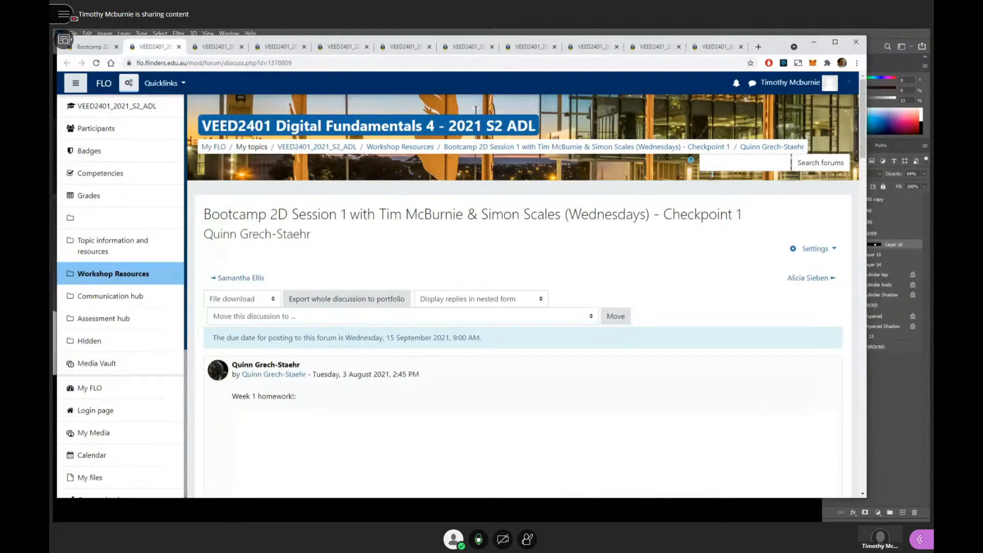
pyautogui.scroll(-5, 358, 307)
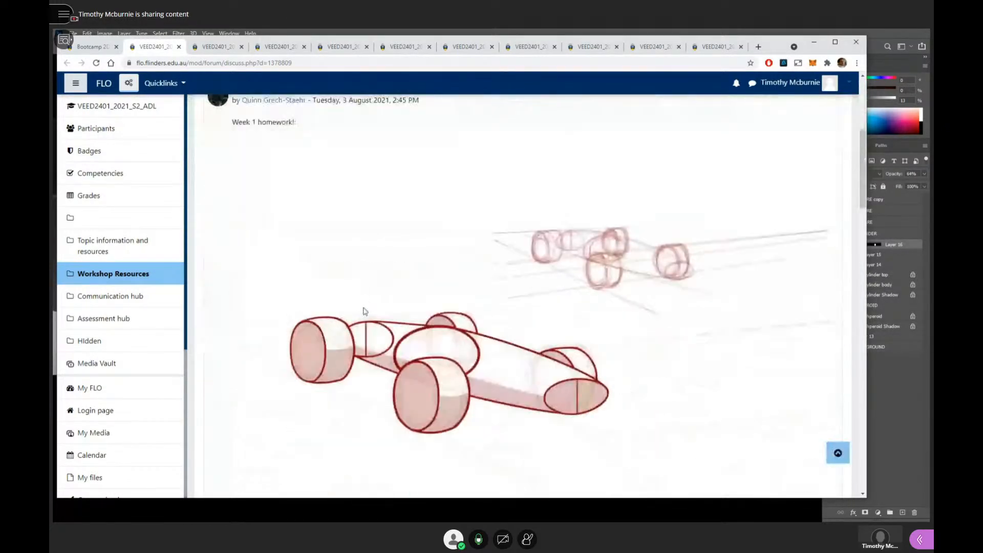
pyautogui.scroll(-15, 365, 311)
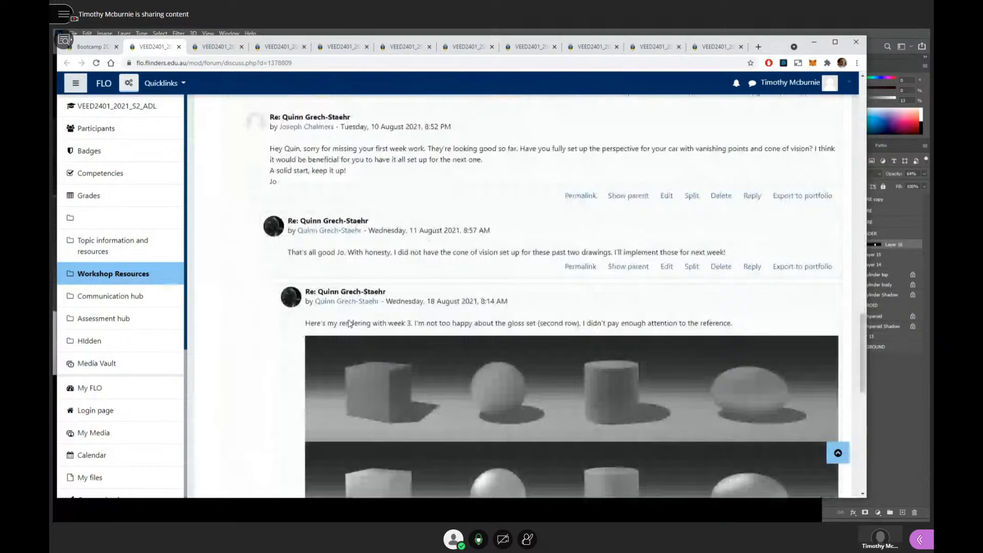
pyautogui.scroll(-6, 350, 324)
pyautogui.scroll(4, 349, 322)
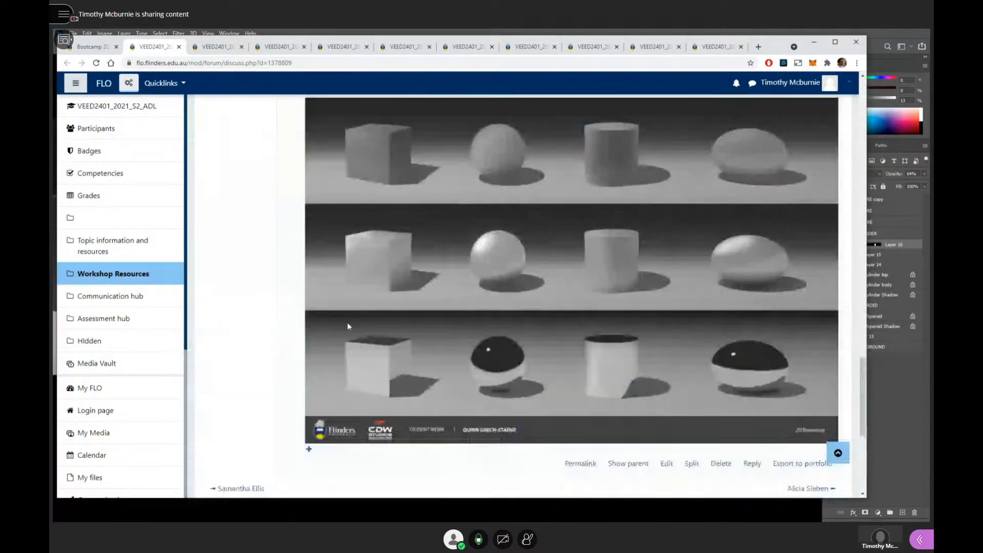
pyautogui.scroll(-1, 446, 352)
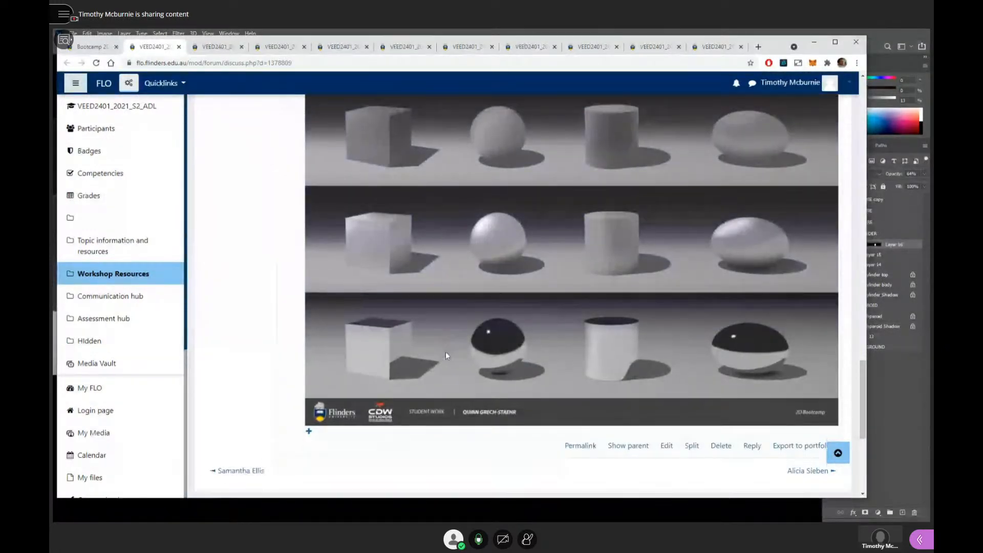
pyautogui.scroll(2, 446, 352)
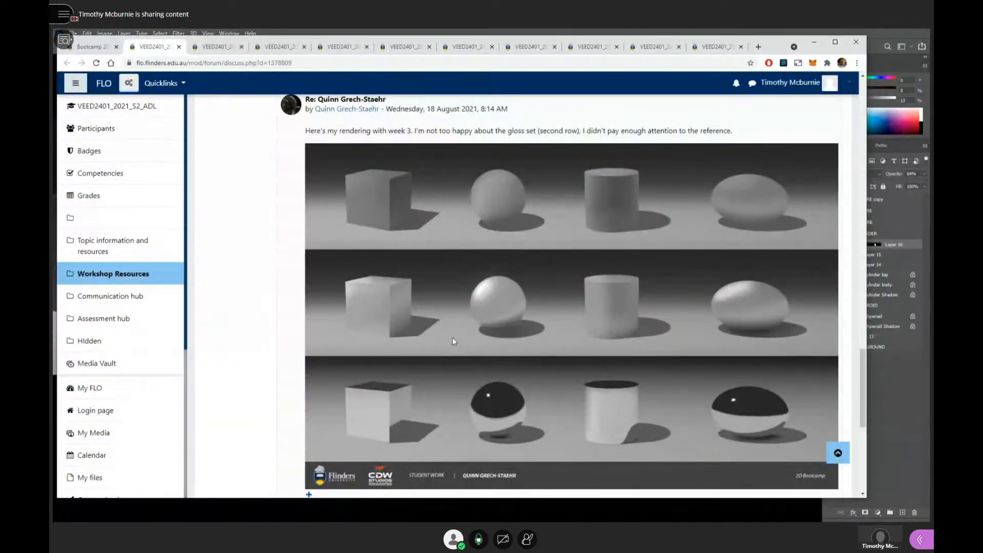
pyautogui.scroll(2, 454, 336)
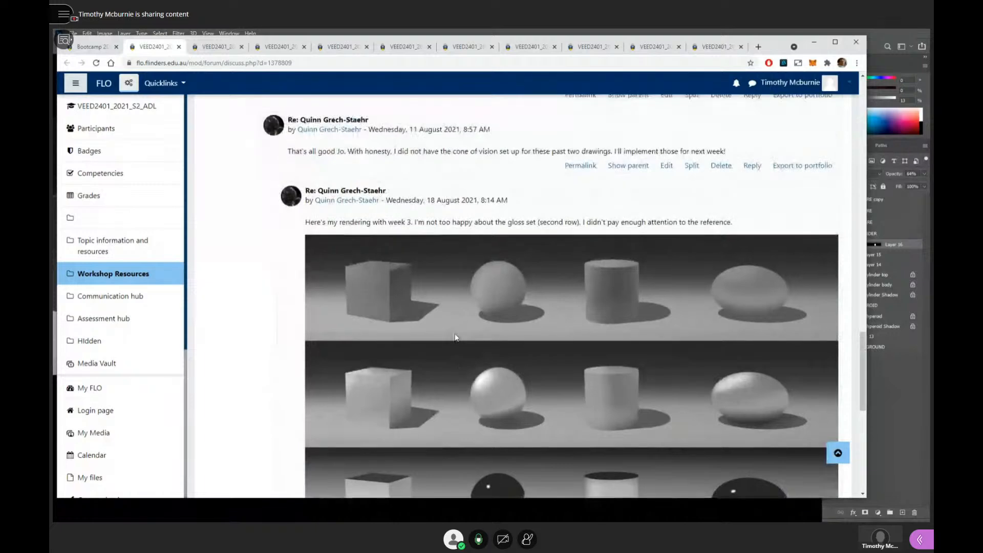
pyautogui.scroll(-2, 456, 337)
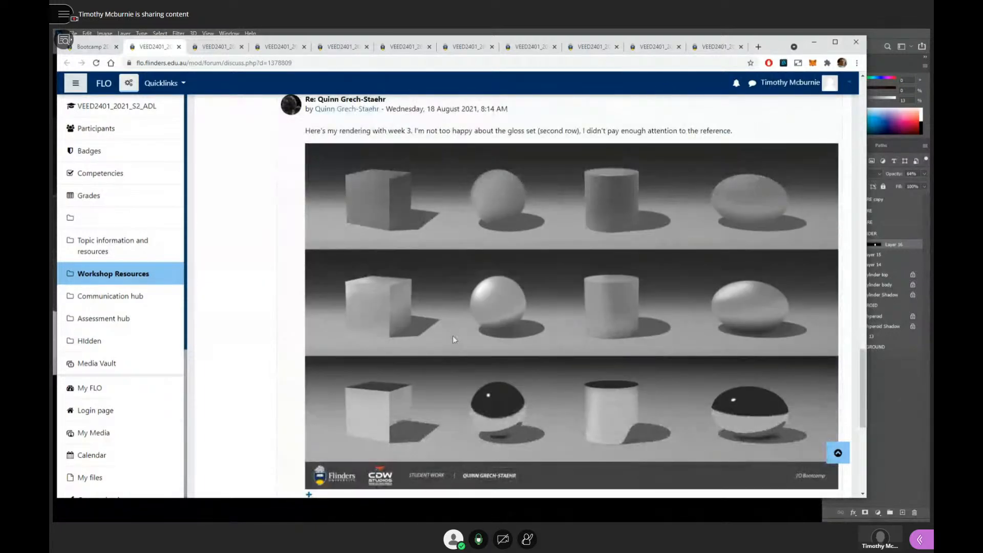
pyautogui.scroll(1, 424, 311)
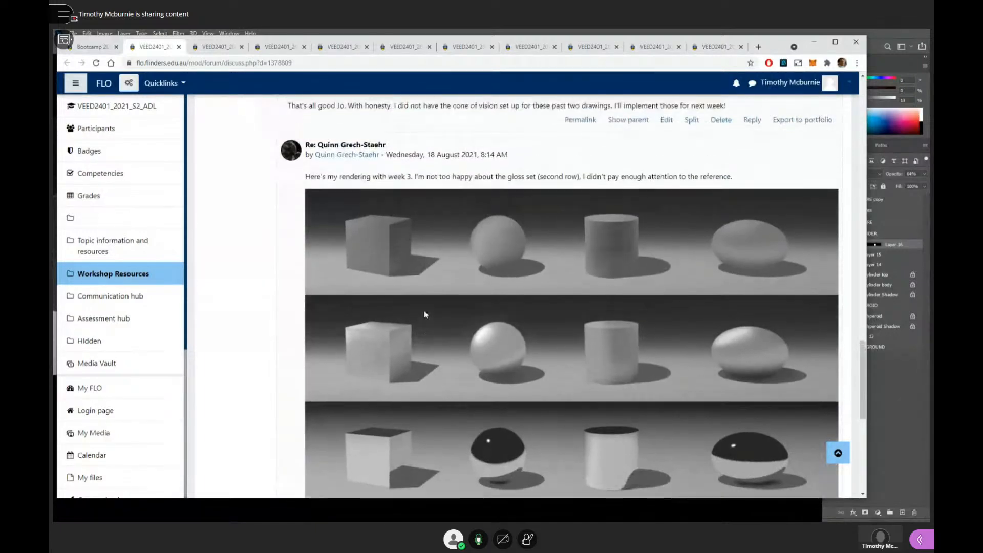
pyautogui.scroll(4, 424, 314)
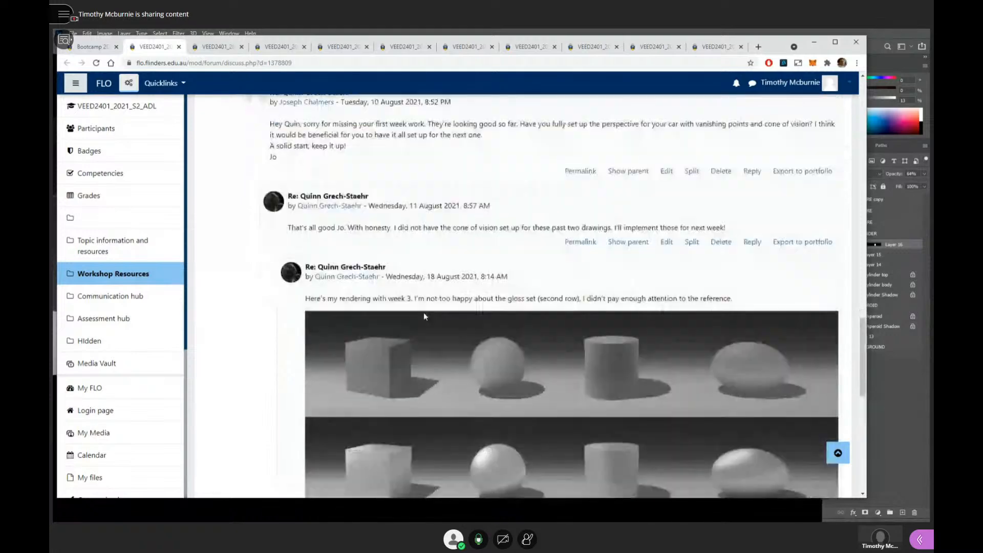
pyautogui.scroll(-6, 423, 313)
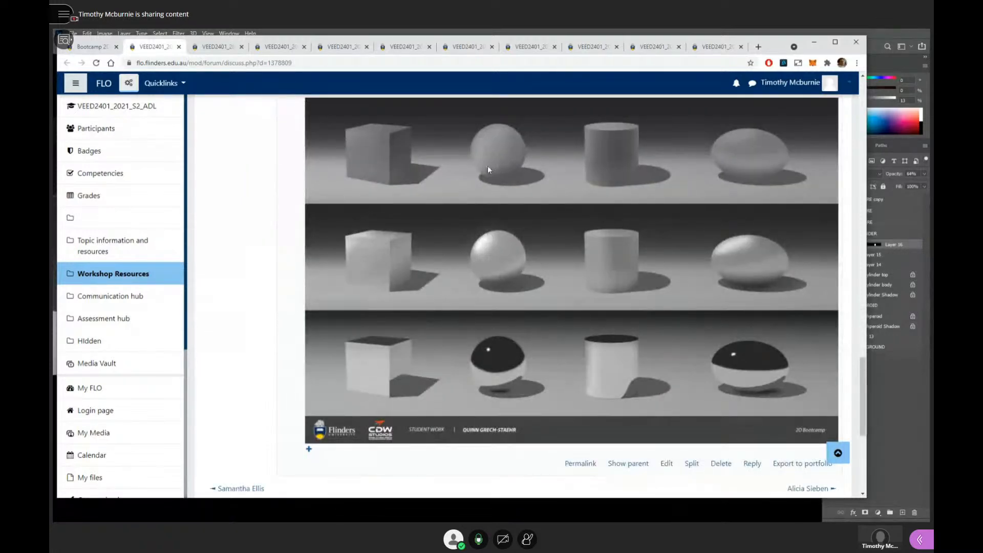
# - Copy the first student's week 3 rendering image and switch to the cylinder feedback document in Photoshop
pyautogui.rightClick(519, 160)
pyautogui.click(546, 189)
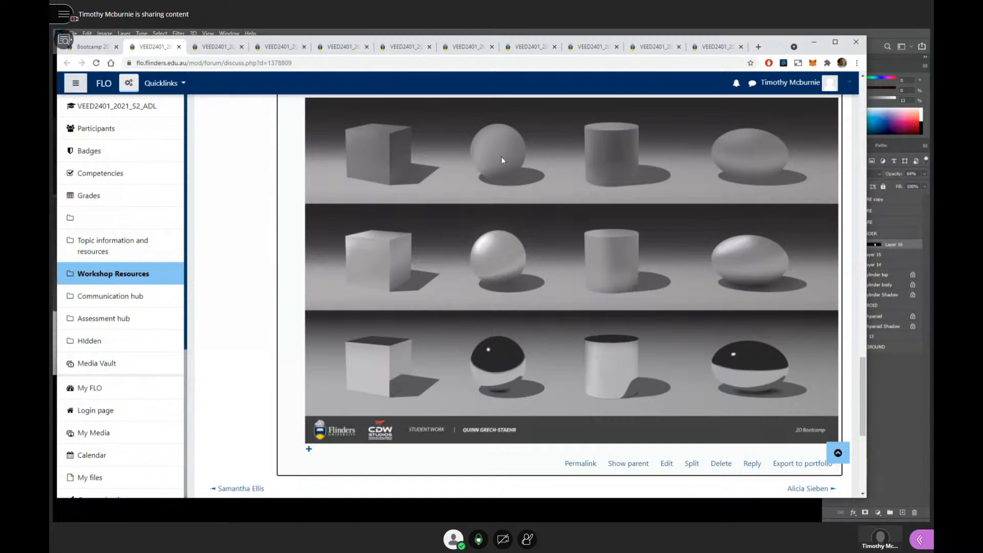
pyautogui.scroll(1, 514, 231)
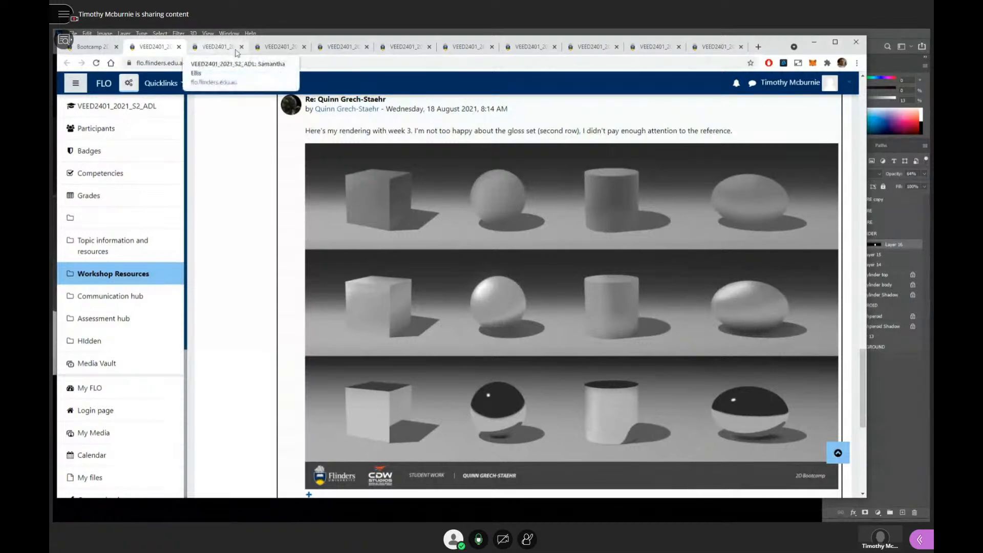
pyautogui.click(392, 32)
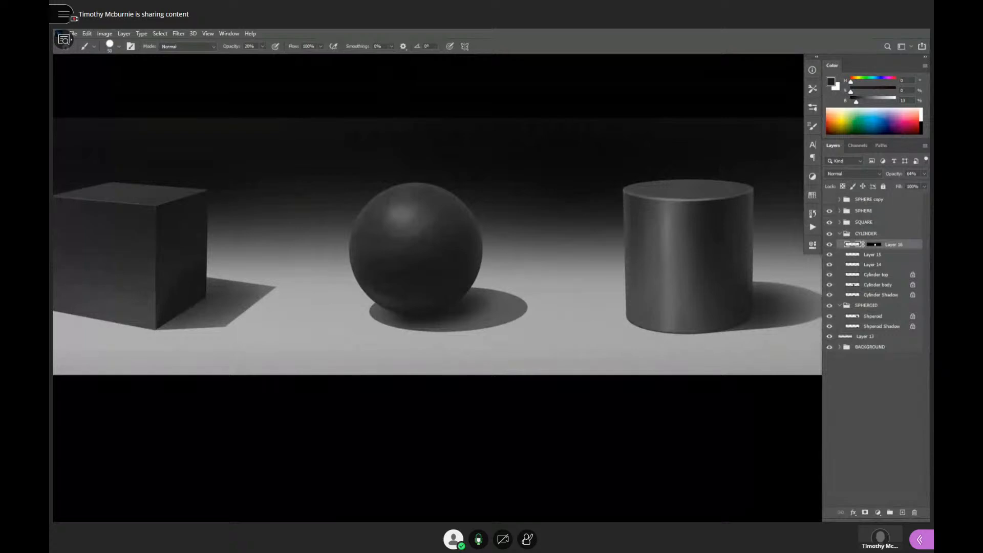
pyautogui.hotkey('ctrl', 'Tab')
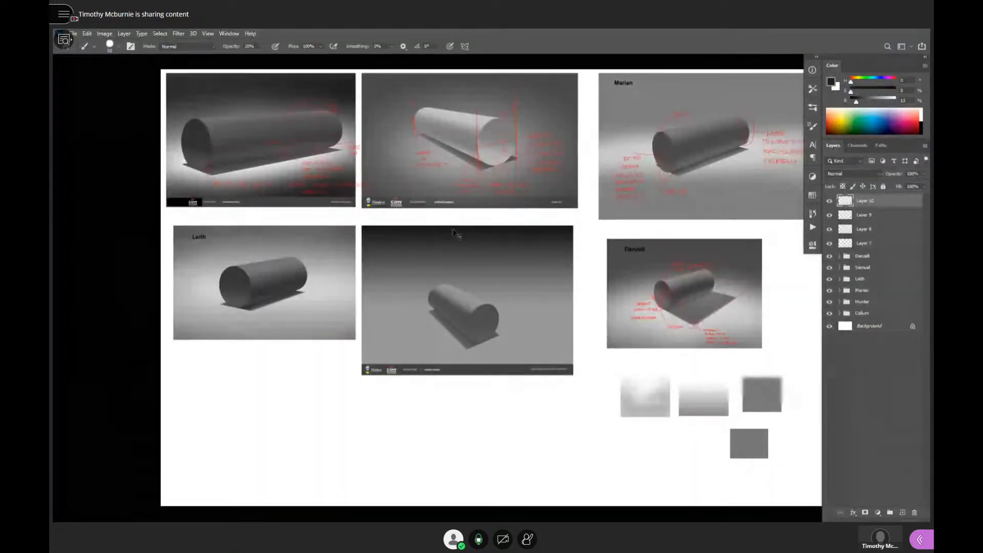
# - Save the Week 11 feedback document as a new PSD, and delete the old student groups and feedback layers above the Background
pyautogui.hotkey('ctrl', 'shift', 's')
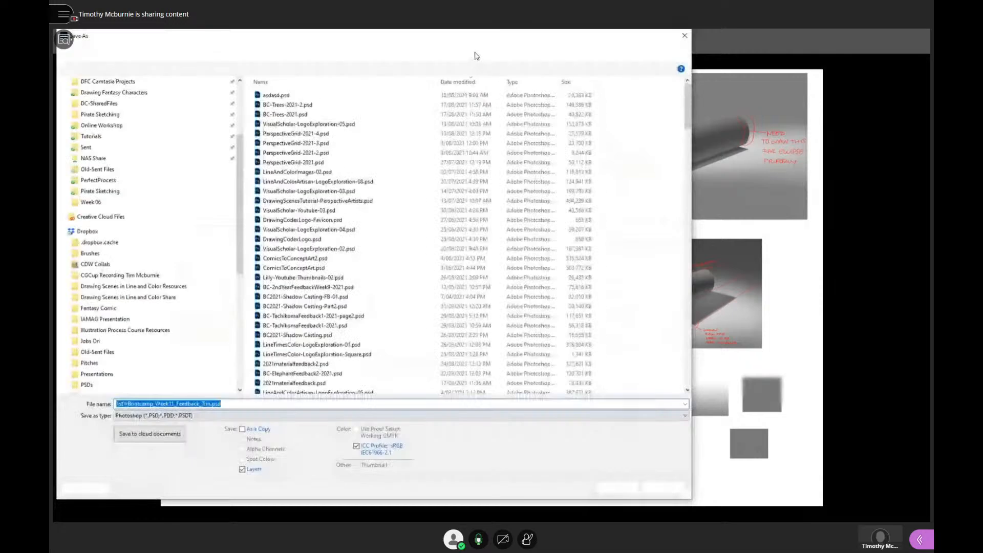
pyautogui.moveTo(477, 39); pyautogui.dragTo(727, 29)
pyautogui.hotkey('ctrl', 'shift', 's')
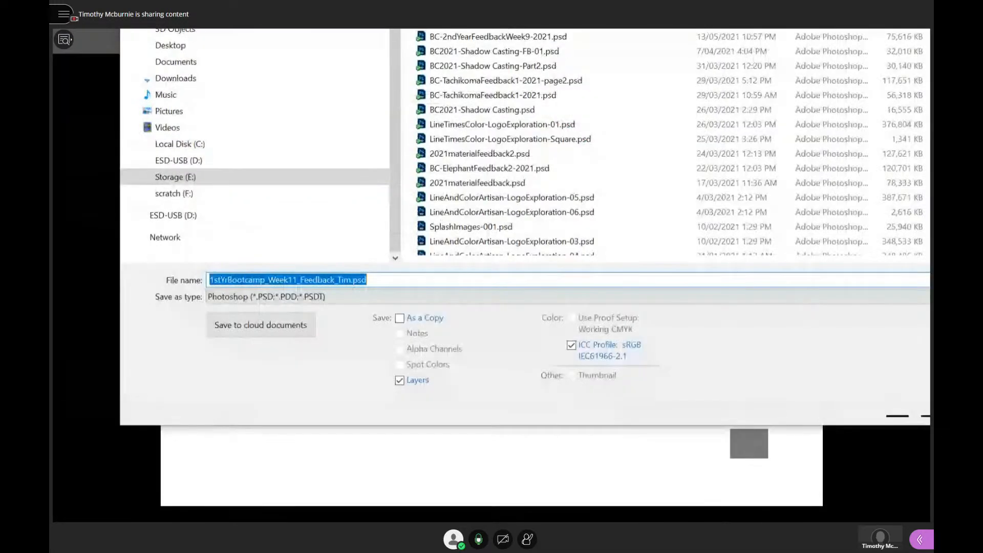
pyautogui.press('Return')
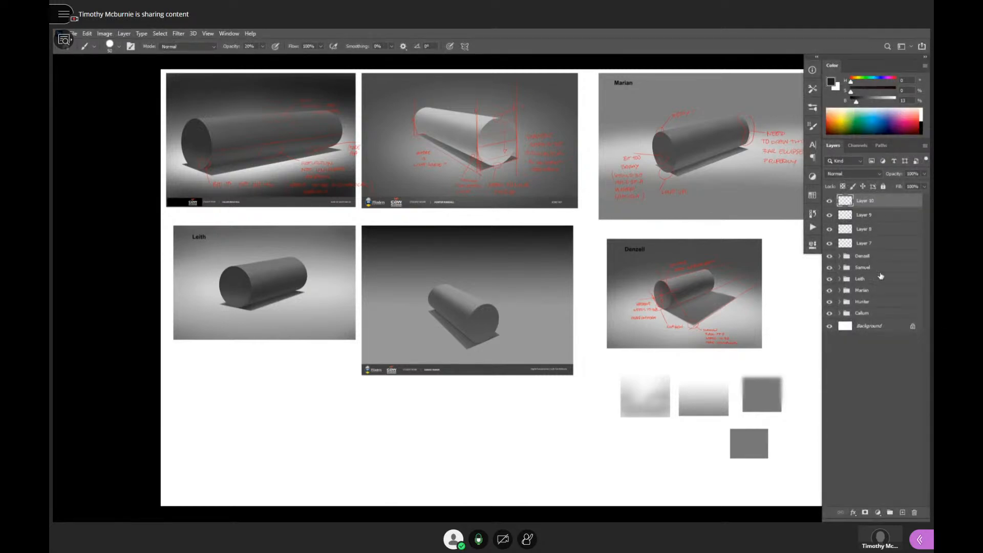
pyautogui.keyDown('shift'); pyautogui.click(883, 313); pyautogui.keyUp('shift')
pyautogui.press('Delete')
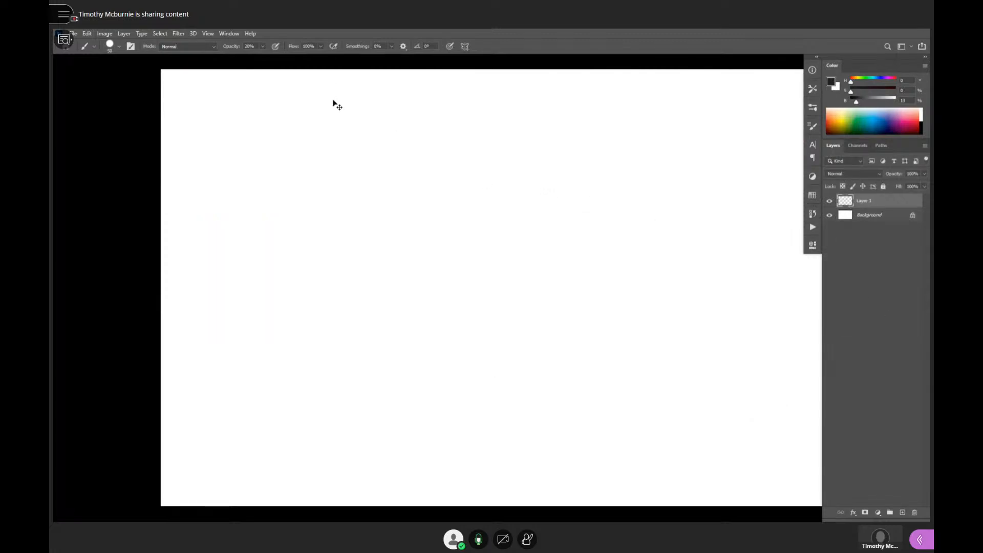
# - Paste the copied student rendering onto the blank canvas and move it to the canvas's upper-left area
pyautogui.hotkey('ctrl', 'v')
pyautogui.press('v')
pyautogui.moveTo(488, 297)
pyautogui.mouseDown()
pyautogui.moveTo(311, 183)
pyautogui.moveTo(323, 192)
pyautogui.mouseUp()
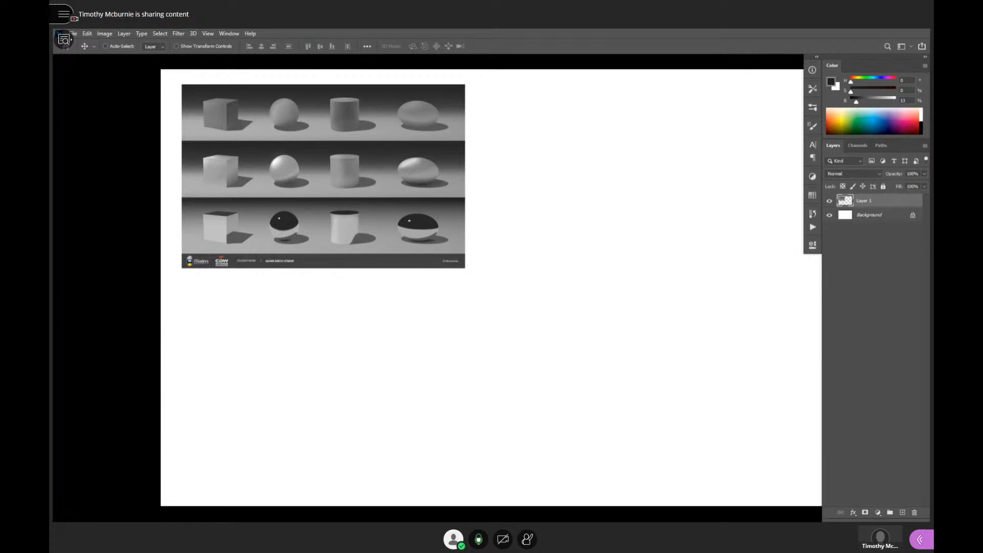
# - Switch to the browser and look through the following student discussions, down to the 18 August post with rendered geometric forms
pyautogui.hotkey('alt', 'Tab')
pyautogui.hotkey('ctrl', 'Tab')
pyautogui.scroll(-15, 459, 281)
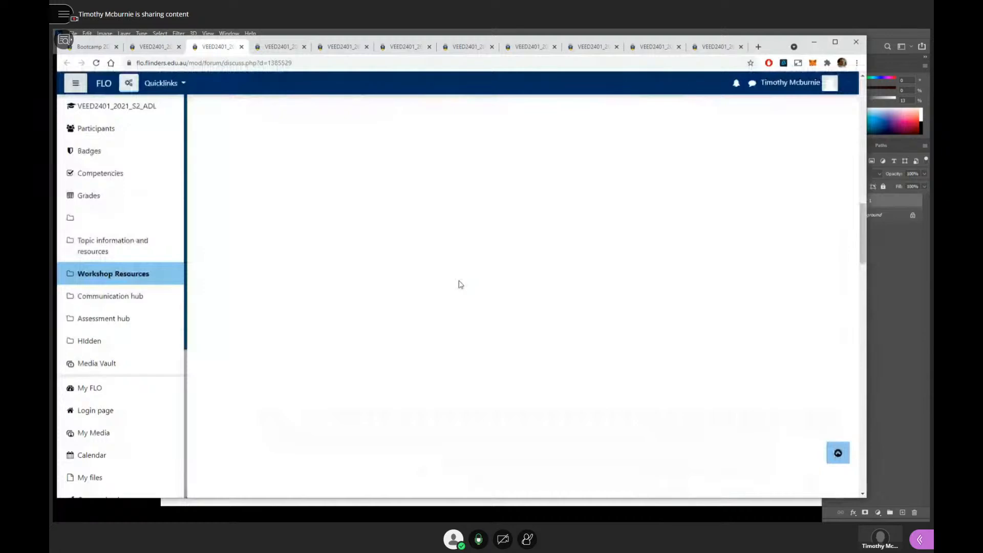
pyautogui.hotkey('ctrl', 'Tab')
pyautogui.scroll(-10, 495, 277)
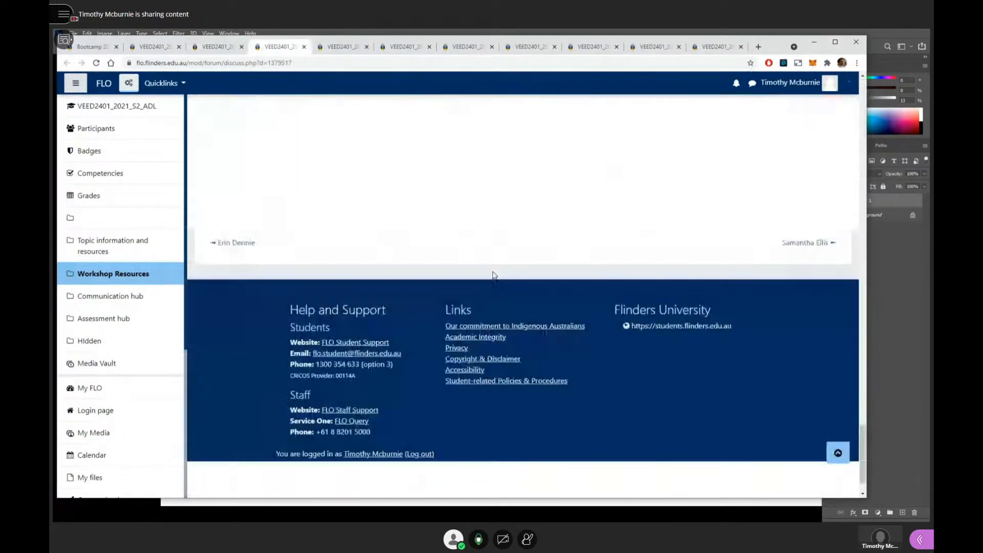
pyautogui.hotkey('ctrl', 'Tab')
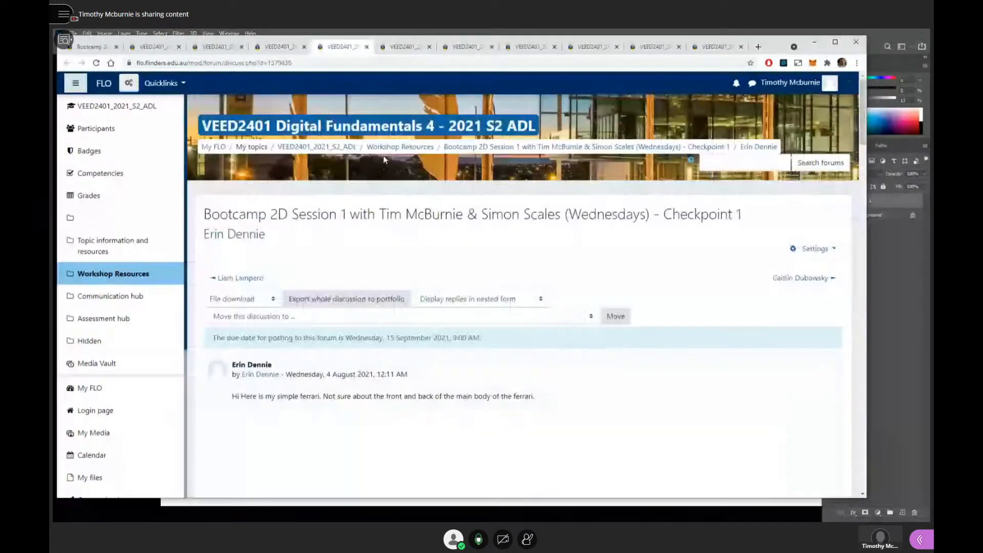
pyautogui.scroll(-15, 405, 233)
pyautogui.scroll(5, 406, 237)
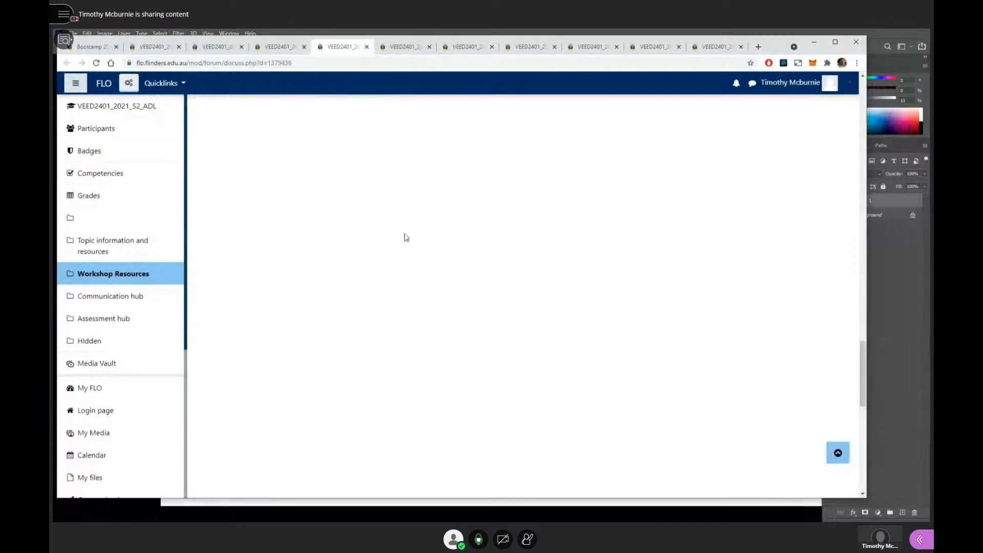
pyautogui.scroll(-3, 406, 237)
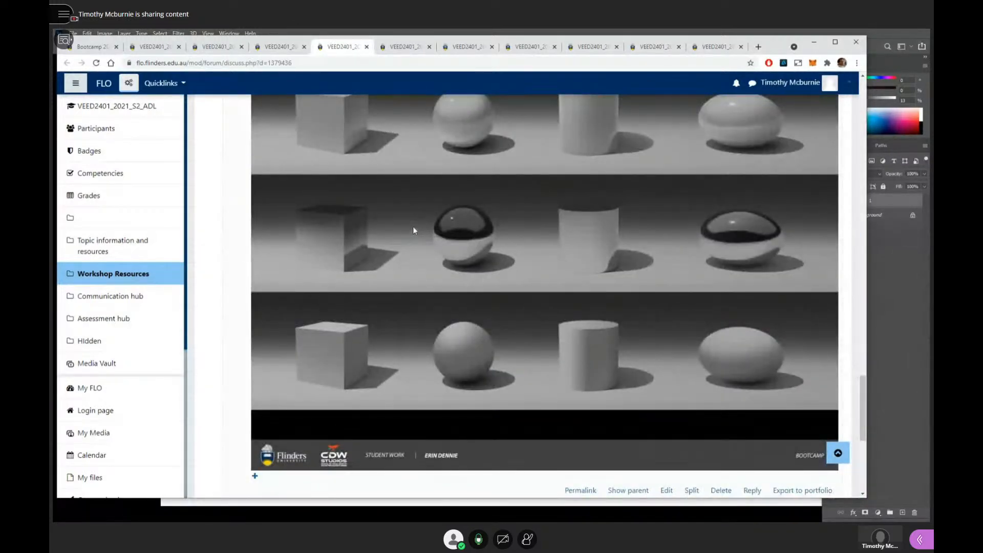
pyautogui.scroll(6, 419, 226)
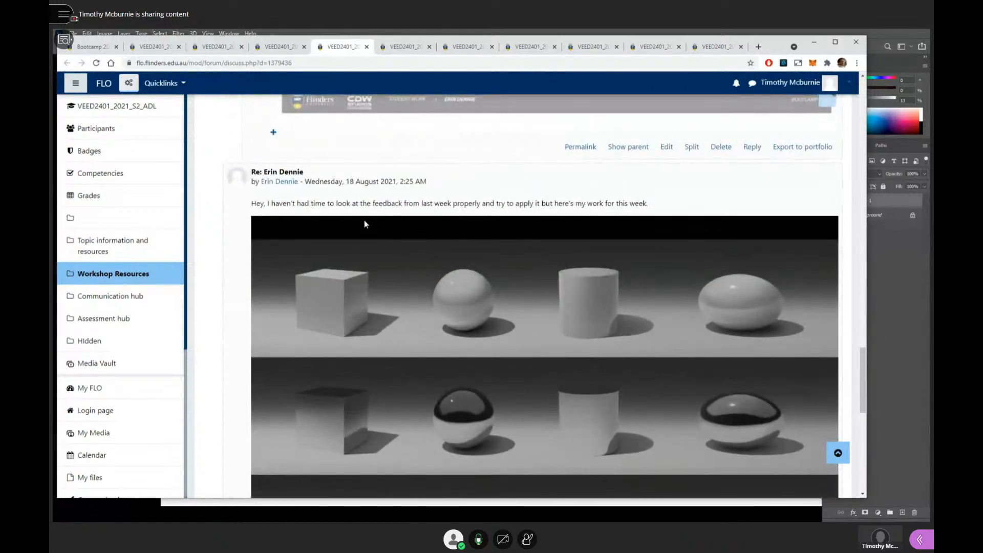
pyautogui.scroll(-3, 368, 226)
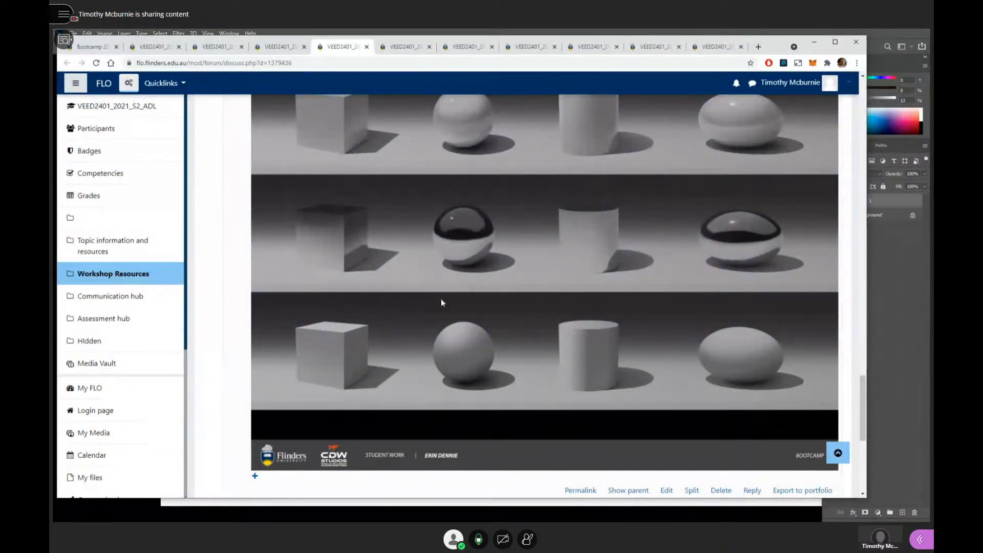
# - Copy the student's three-row rendering from the 18 August post and paste it into the Photoshop feedback document, right of the first rendering
pyautogui.rightClick(493, 277)
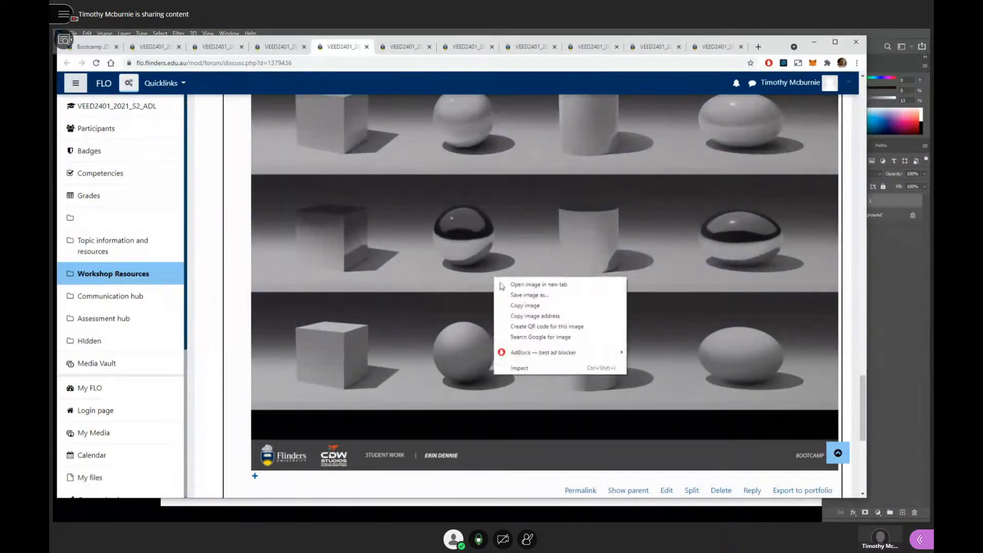
pyautogui.click(538, 307)
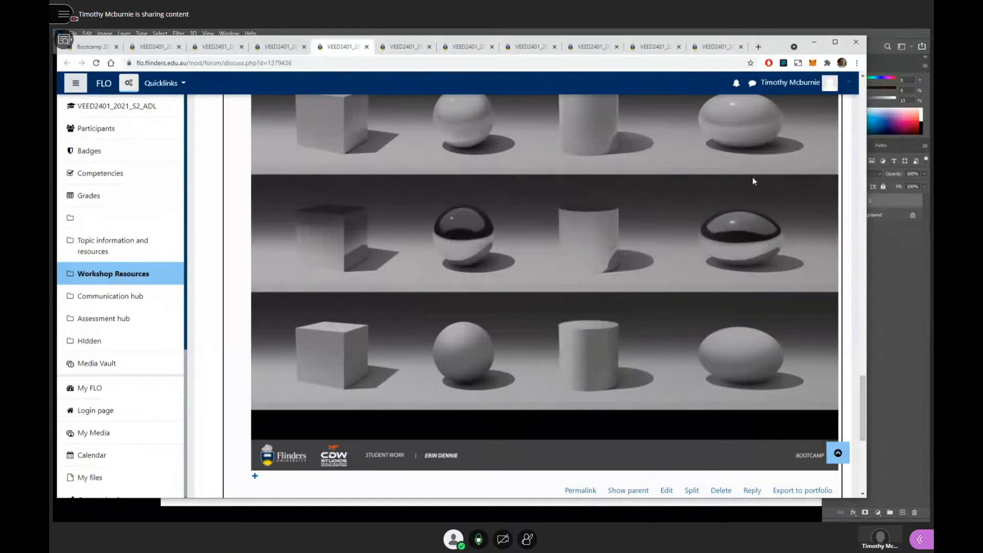
pyautogui.click(875, 37)
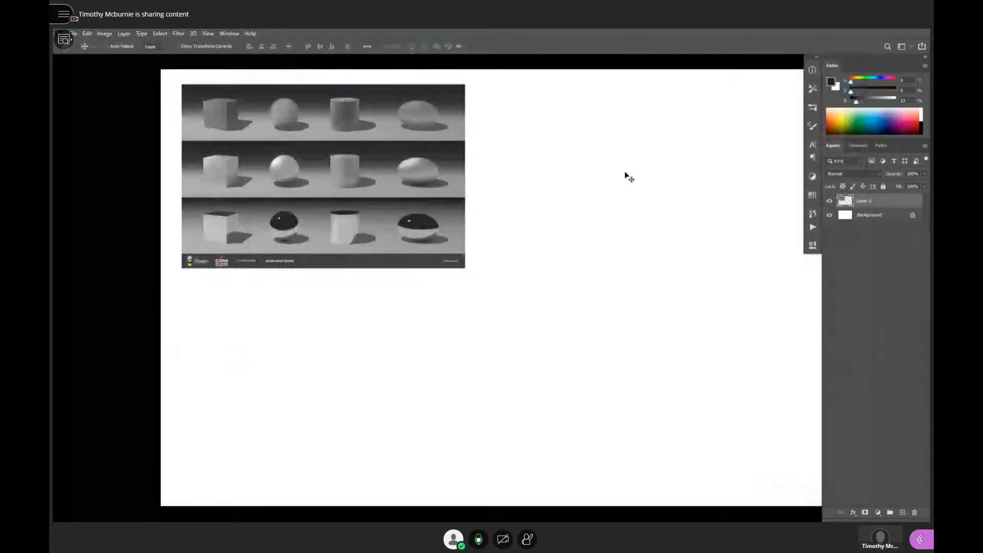
pyautogui.hotkey('ctrl', 'v')
pyautogui.moveTo(440, 258); pyautogui.dragTo(561, 148)
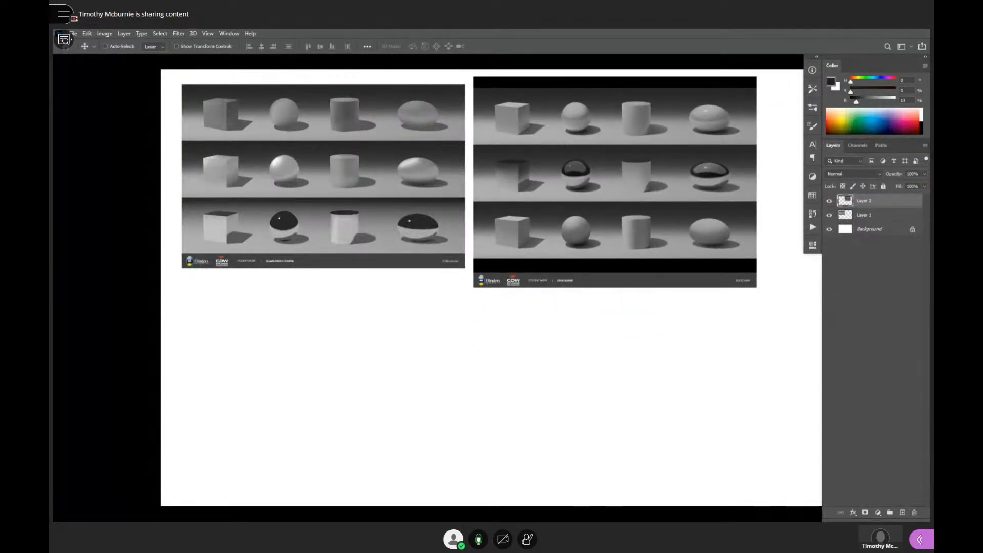
# - Switch to the browser and copy the lowest strip of rendered forms from the preceding student's discussion
pyautogui.hotkey('alt', 'Tab')
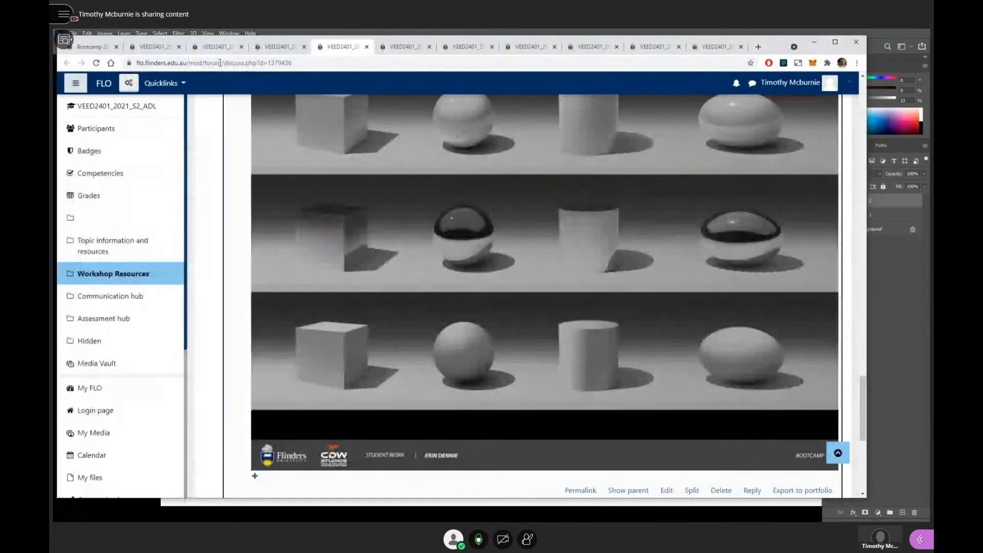
pyautogui.click(273, 51)
pyautogui.scroll(1, 417, 223)
pyautogui.scroll(10, 418, 223)
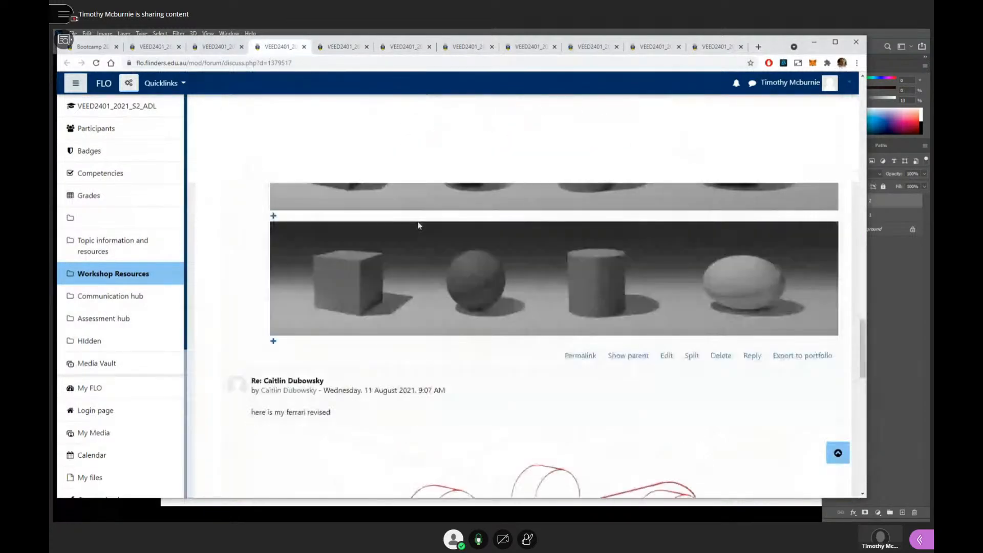
pyautogui.scroll(-2, 418, 227)
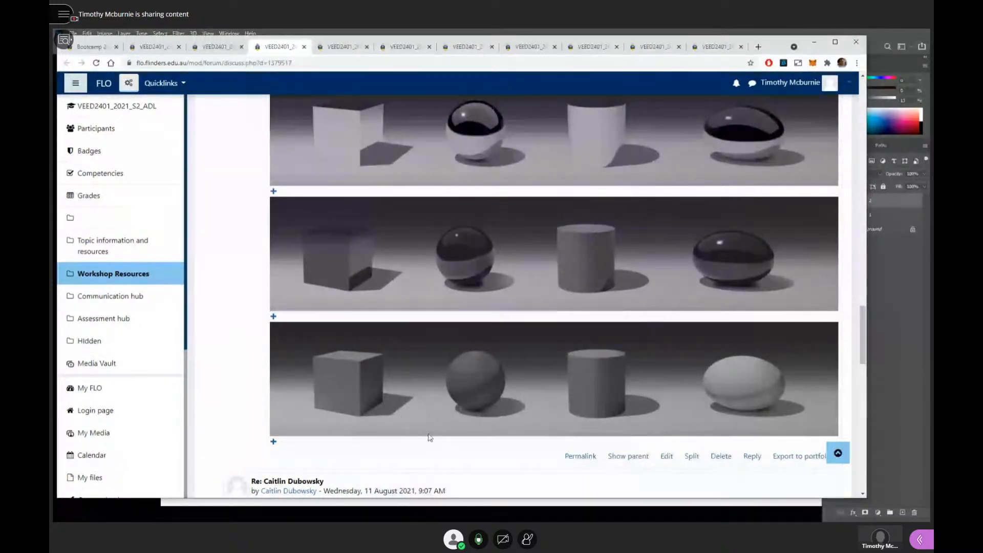
pyautogui.rightClick(503, 363)
pyautogui.click(543, 393)
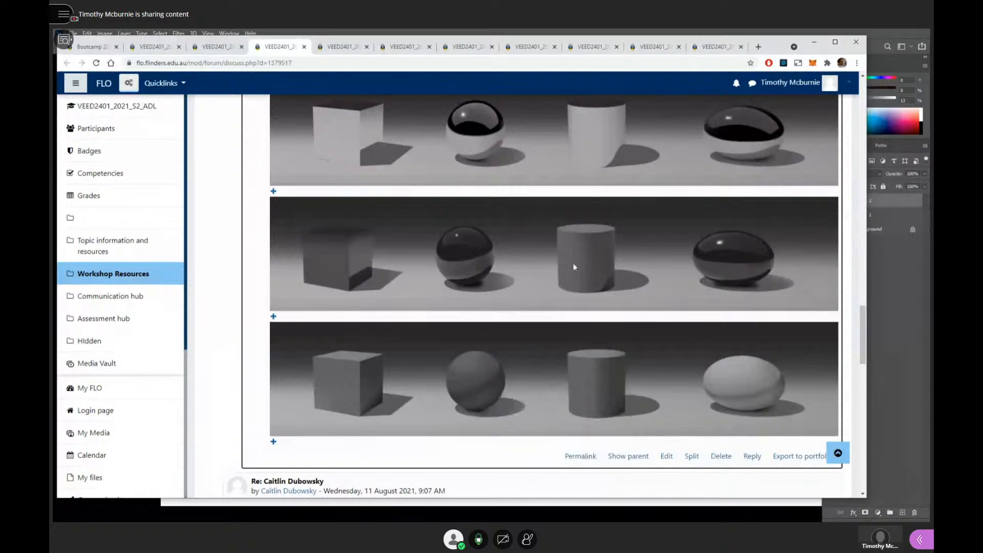
# - Paste the clipboard image into the Photoshop feedback document and place it below the first rendering
pyautogui.click(875, 43)
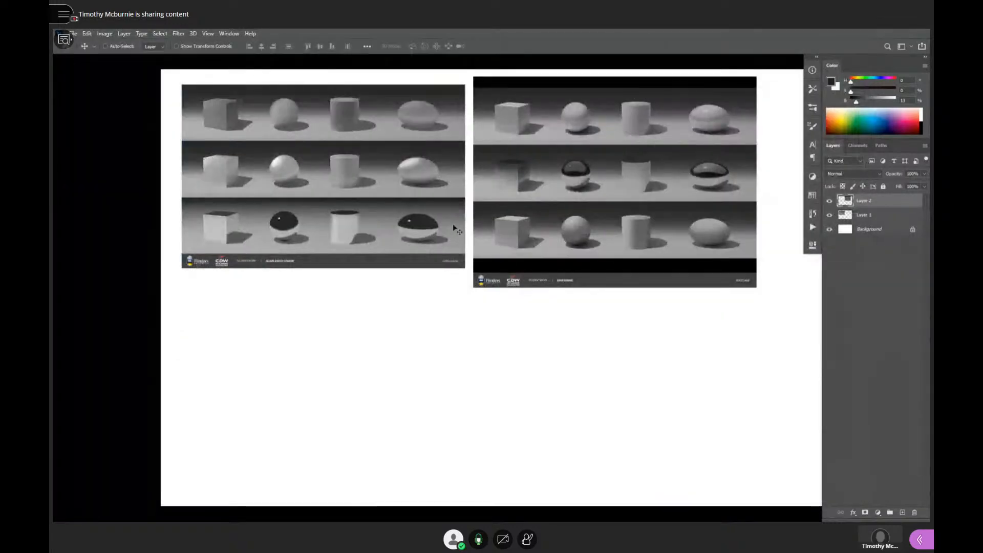
pyautogui.hotkey('ctrl', 'v')
pyautogui.moveTo(520, 231); pyautogui.dragTo(355, 326)
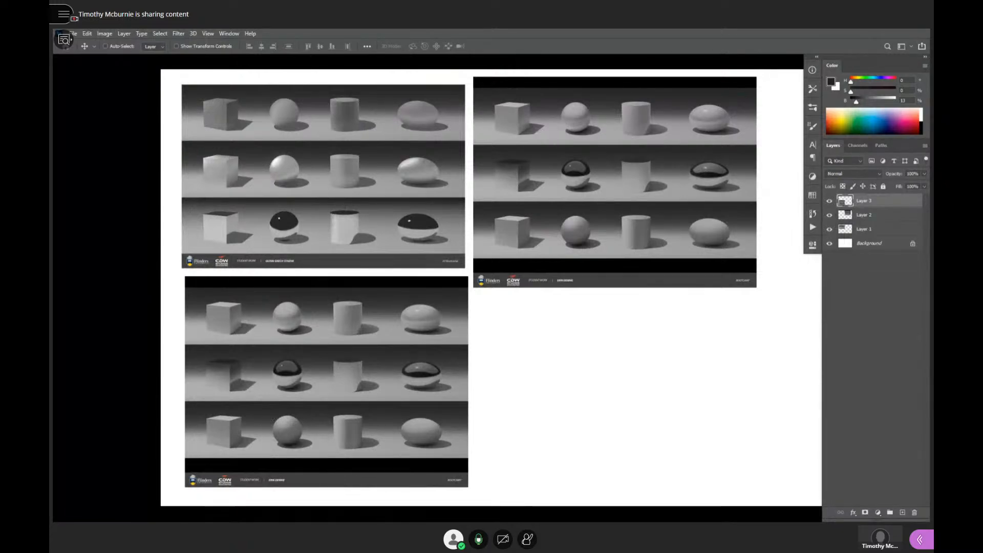
# - Switch to the browser, open the second student's discussion, review the three-row rendering at its end and copy that image
pyautogui.hotkey('alt', 'Tab')
pyautogui.click(217, 50)
pyautogui.scroll(2, 377, 210)
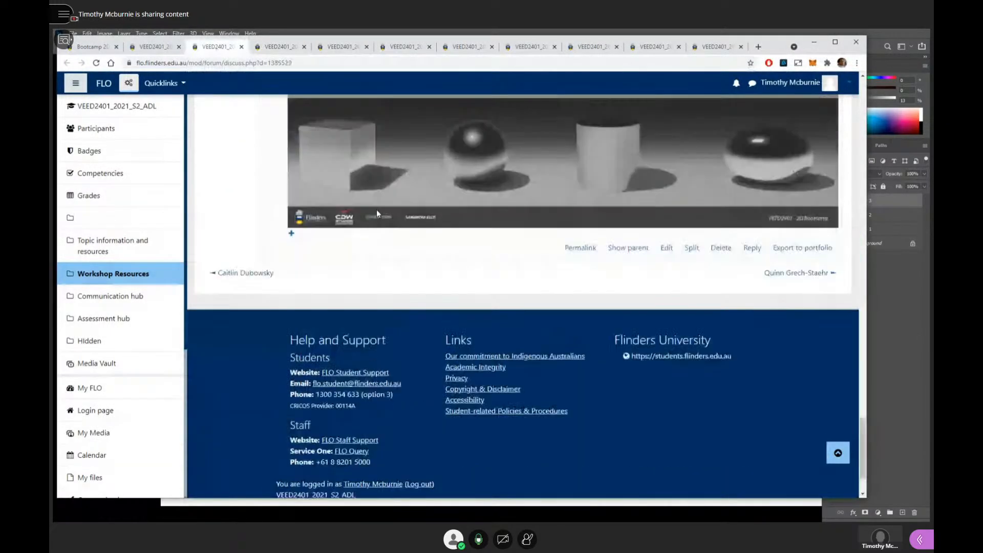
pyautogui.scroll(5, 379, 215)
pyautogui.scroll(-1, 385, 227)
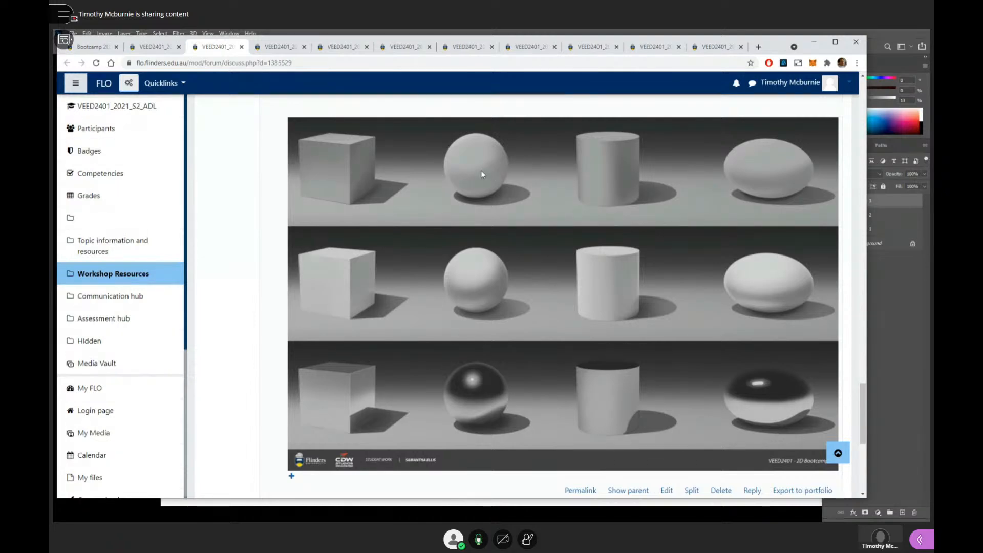
pyautogui.click(335, 48)
pyautogui.click(217, 47)
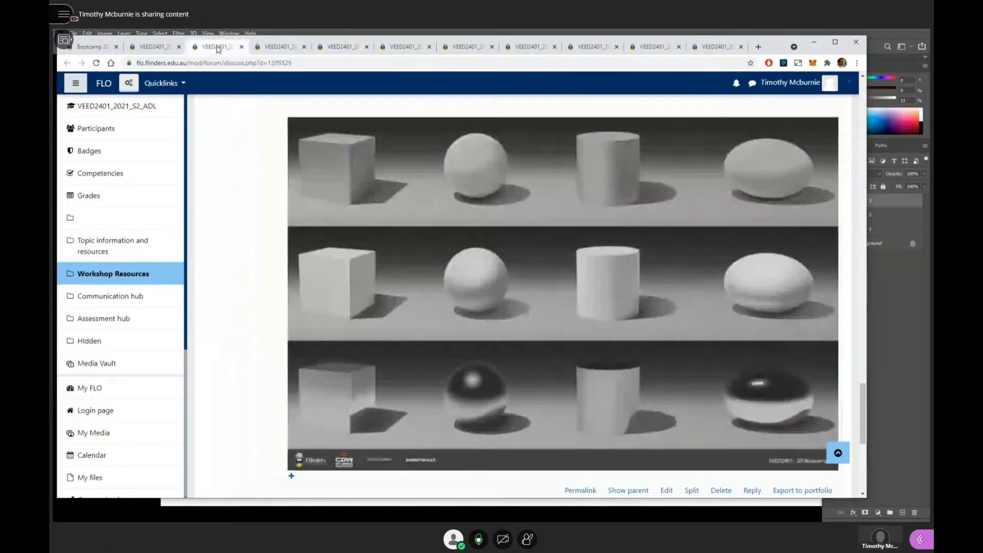
pyautogui.rightClick(483, 270)
pyautogui.click(507, 302)
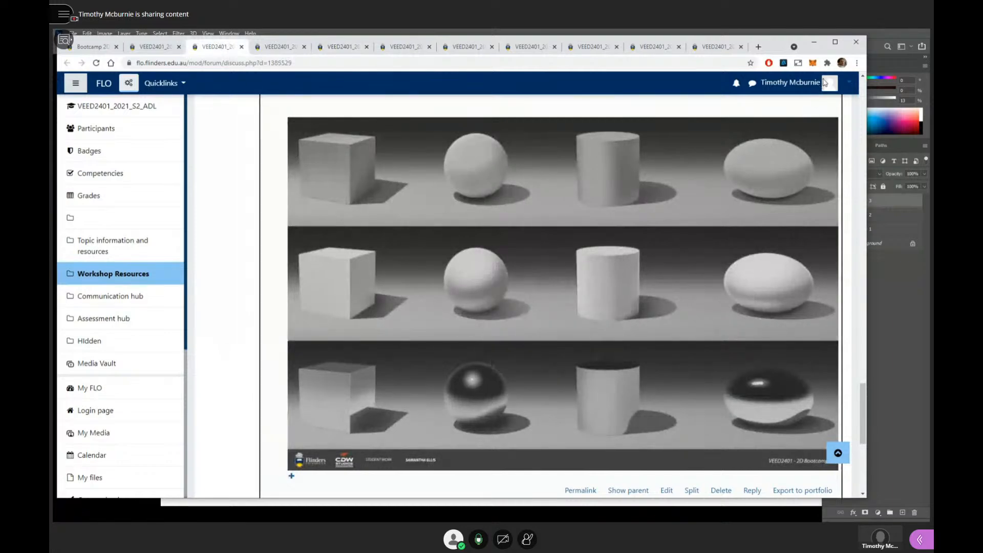
# - Paste the clipboard image into the Photoshop feedback document and place it in the canvas's empty lower-right area
pyautogui.click(875, 45)
pyautogui.hotkey('ctrl', 'v')
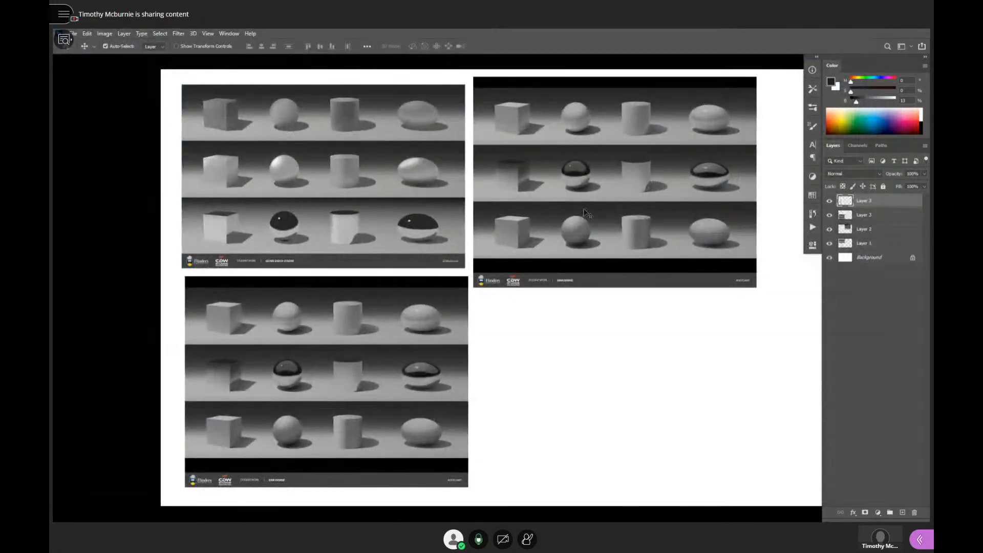
pyautogui.moveTo(552, 244); pyautogui.dragTo(666, 353)
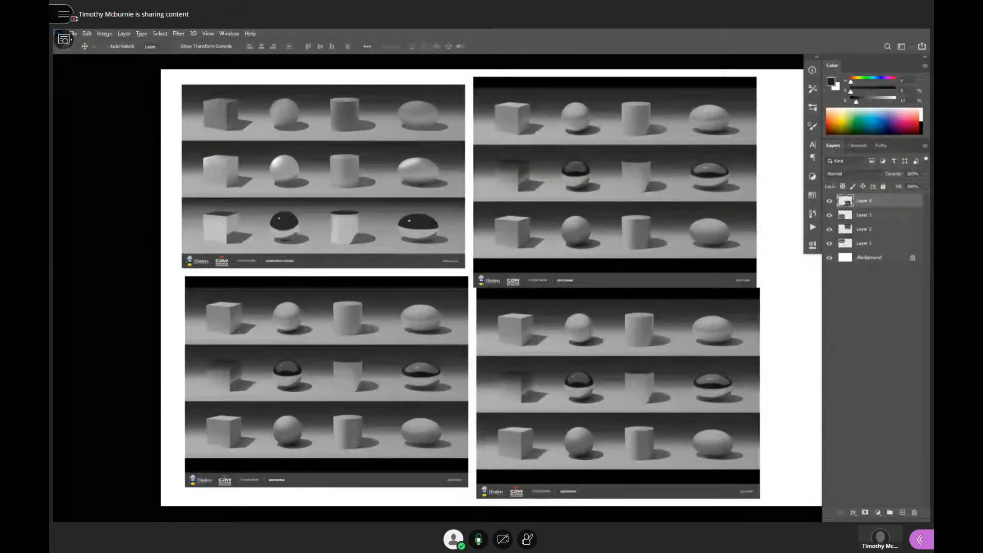
# - Switch to the browser and re-examine the third and fourth students' geometric form renderings in their discussions
pyautogui.hotkey('alt', 'Tab')
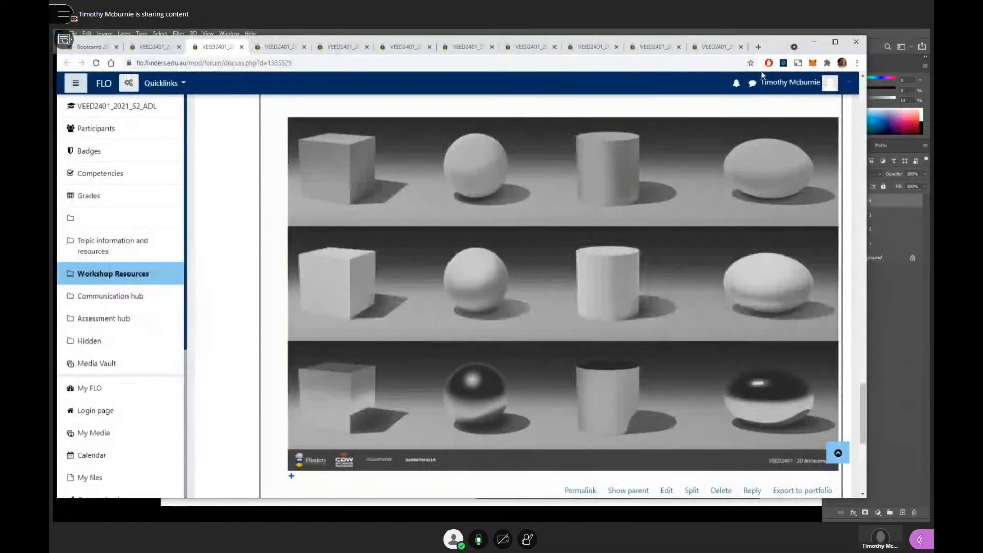
pyautogui.click(295, 52)
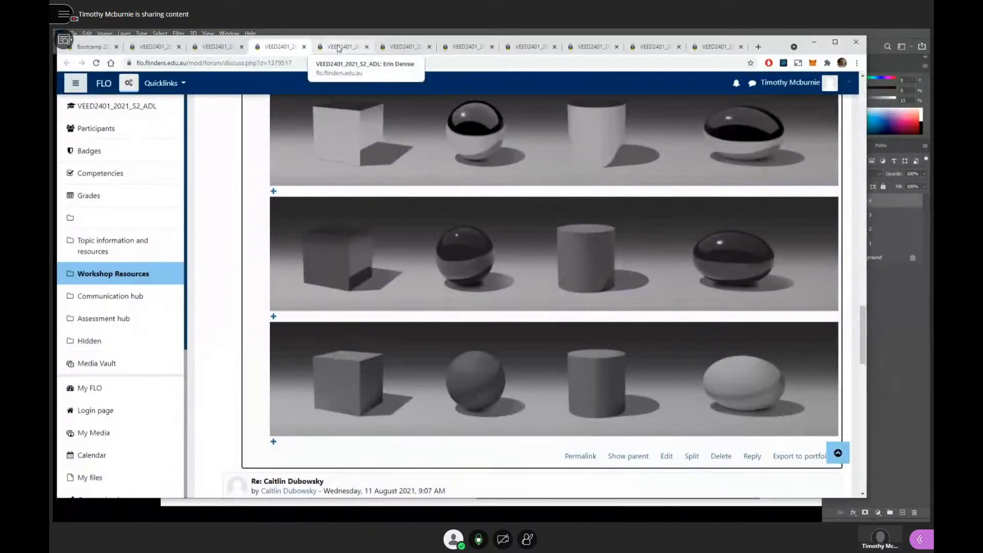
pyautogui.click(341, 48)
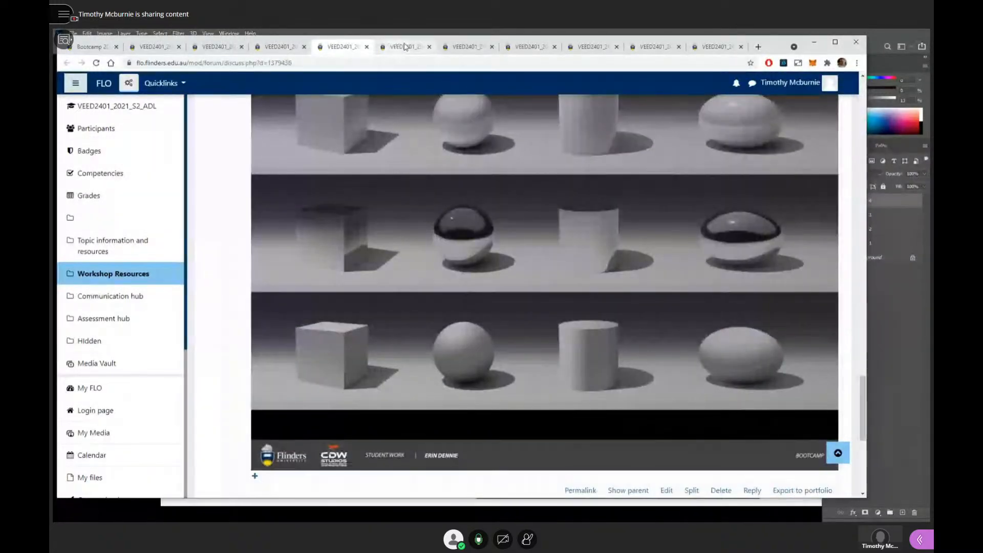
pyautogui.scroll(3, 538, 237)
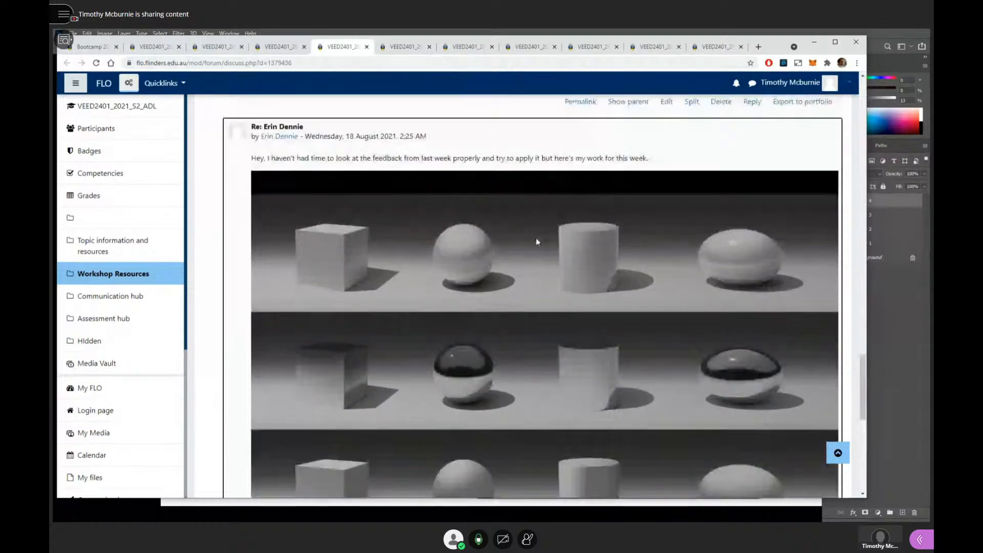
pyautogui.scroll(-3, 538, 239)
pyautogui.scroll(1, 536, 241)
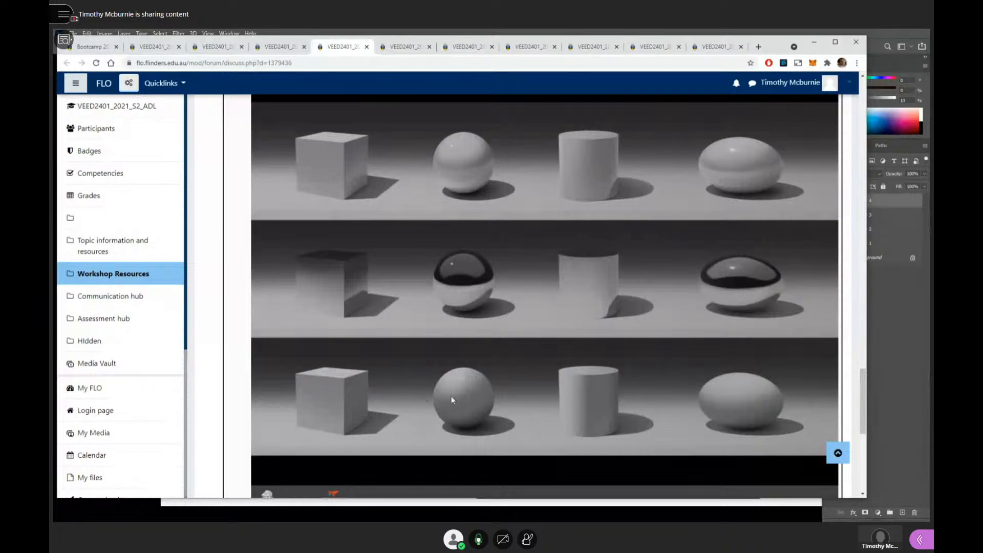
# - Open the fifth student's discussion and examine the week03 rendering of the glossy, chrome and matte forms with its description
pyautogui.click(414, 51)
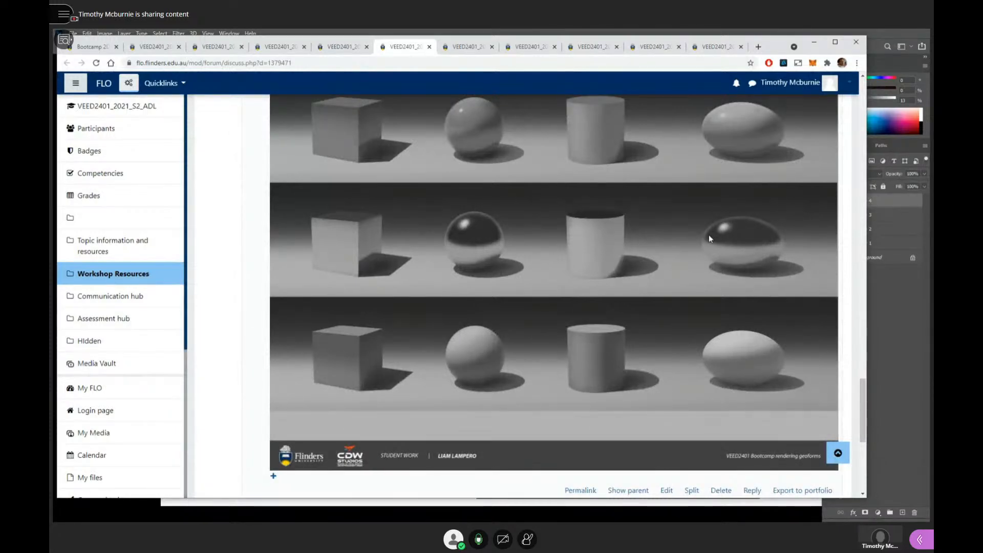
pyautogui.scroll(1, 563, 239)
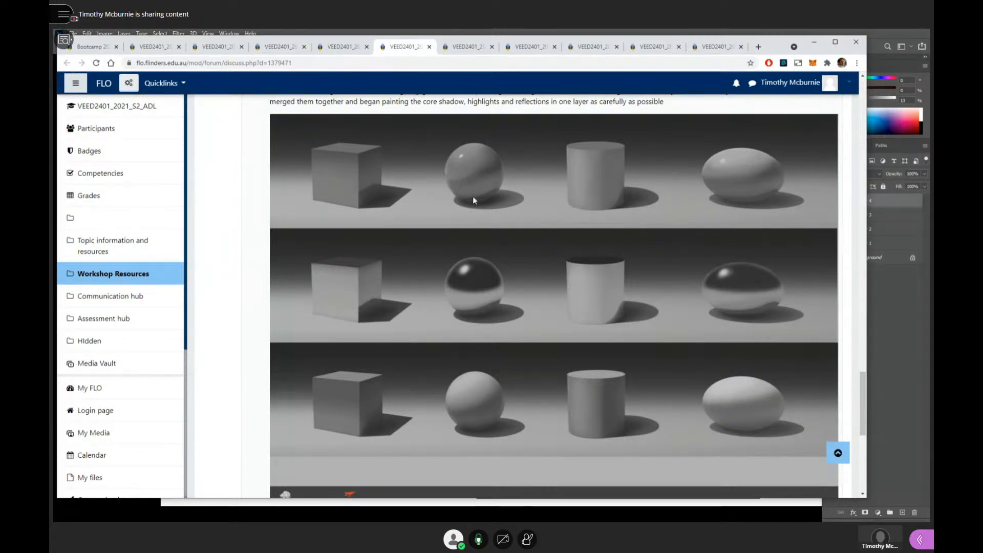
pyautogui.scroll(-2, 538, 343)
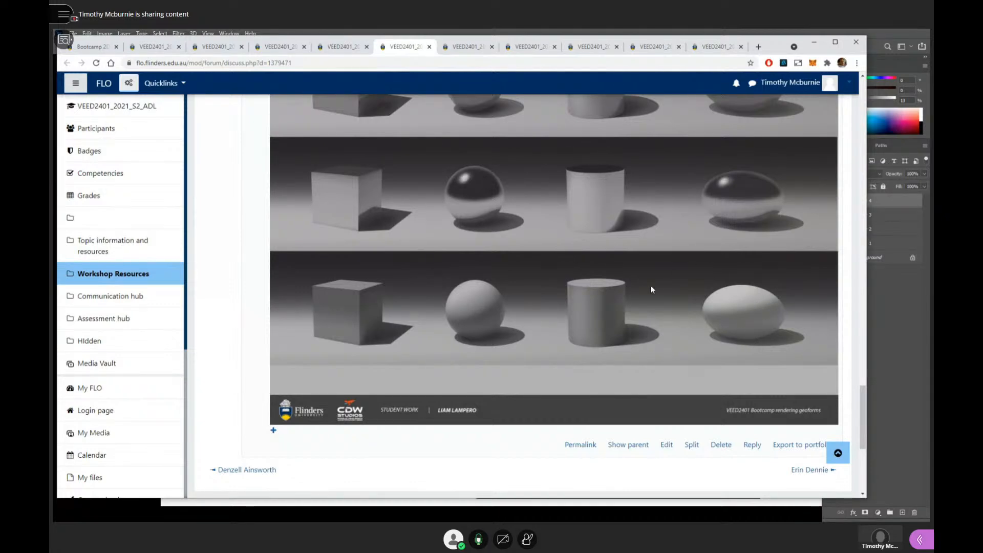
pyautogui.scroll(3, 652, 281)
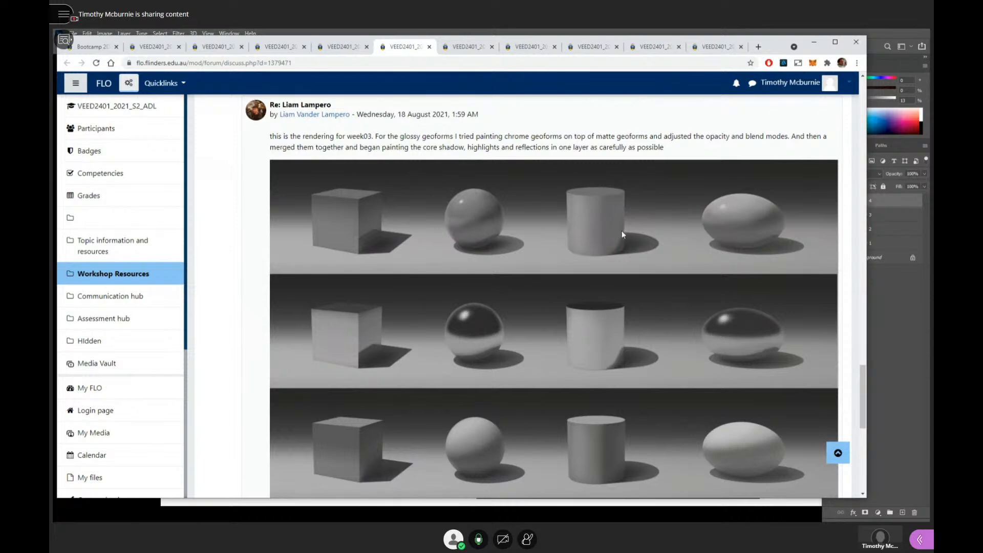
# - Open the sixth student's discussion and examine the car sketch-over feedback and the chrome rendering in the final reply
pyautogui.click(463, 47)
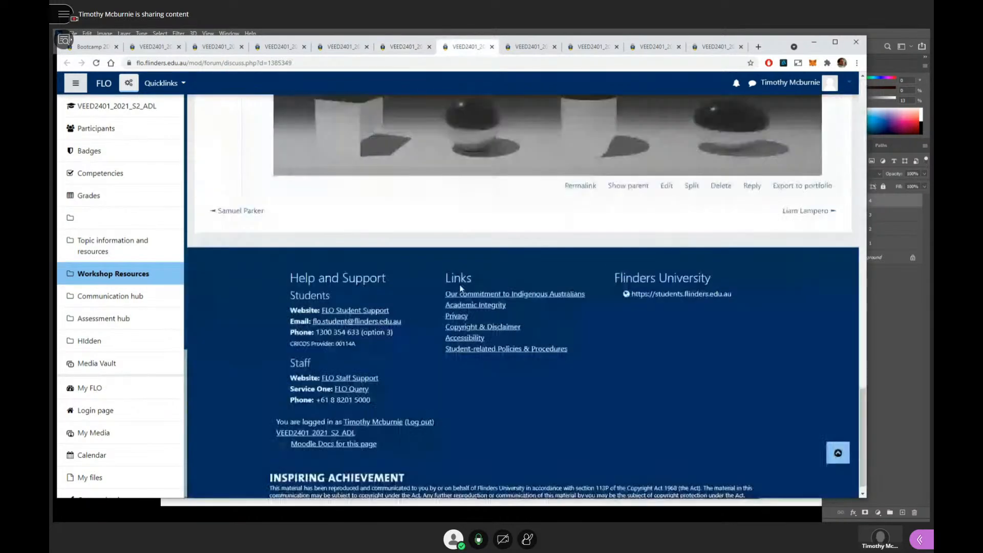
pyautogui.scroll(3, 460, 288)
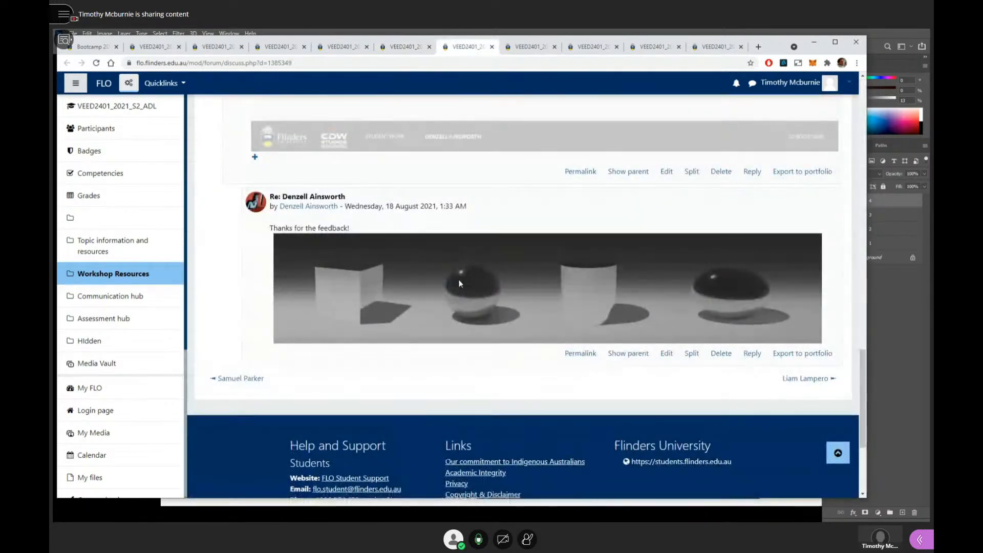
pyautogui.scroll(5, 459, 280)
pyautogui.scroll(-6, 459, 279)
pyautogui.scroll(10, 459, 279)
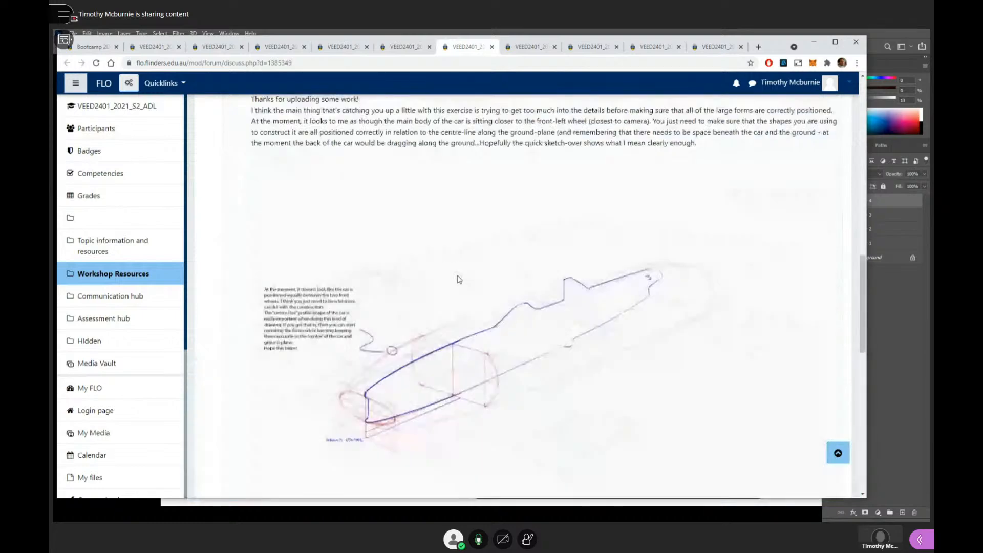
pyautogui.scroll(-5, 460, 279)
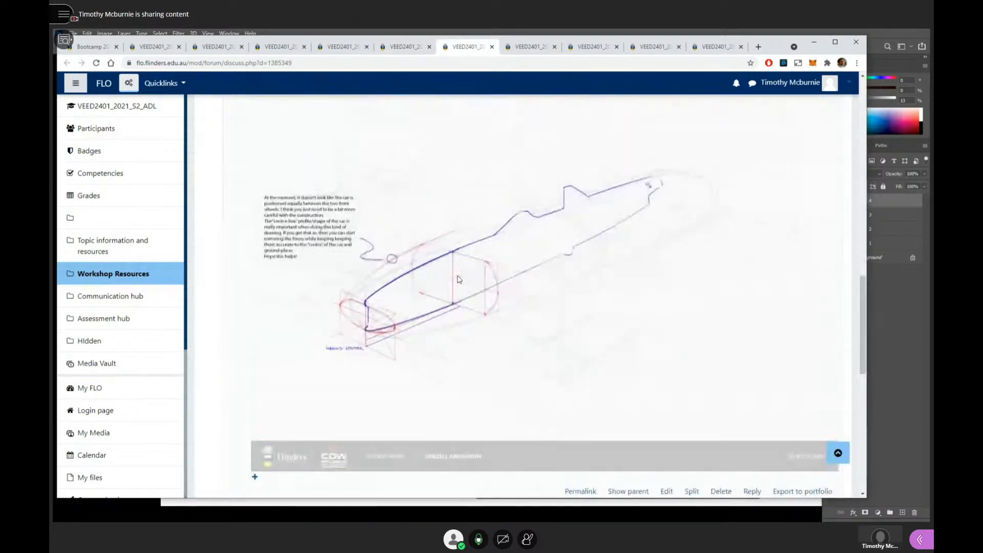
pyautogui.scroll(-6, 459, 279)
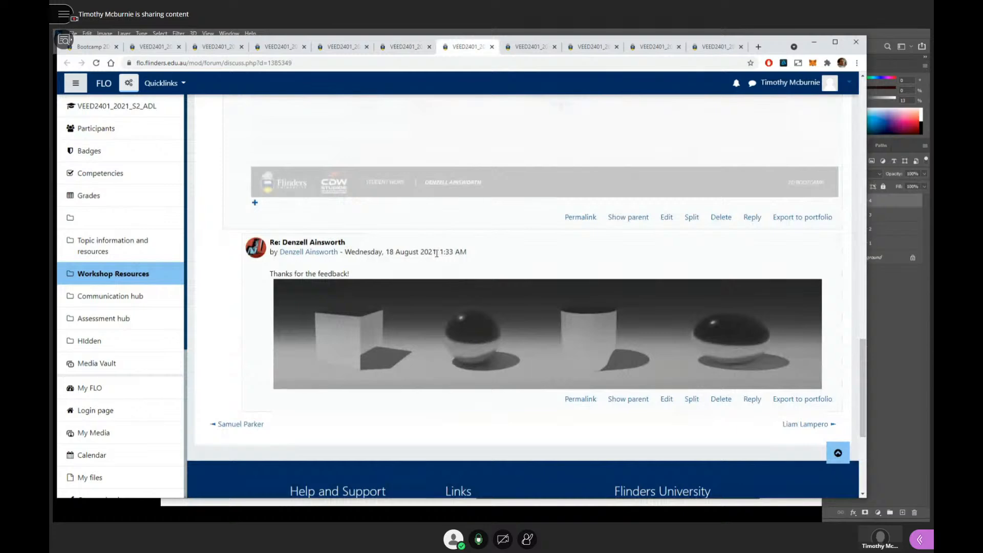
pyautogui.scroll(20, 437, 254)
pyautogui.scroll(-12, 438, 254)
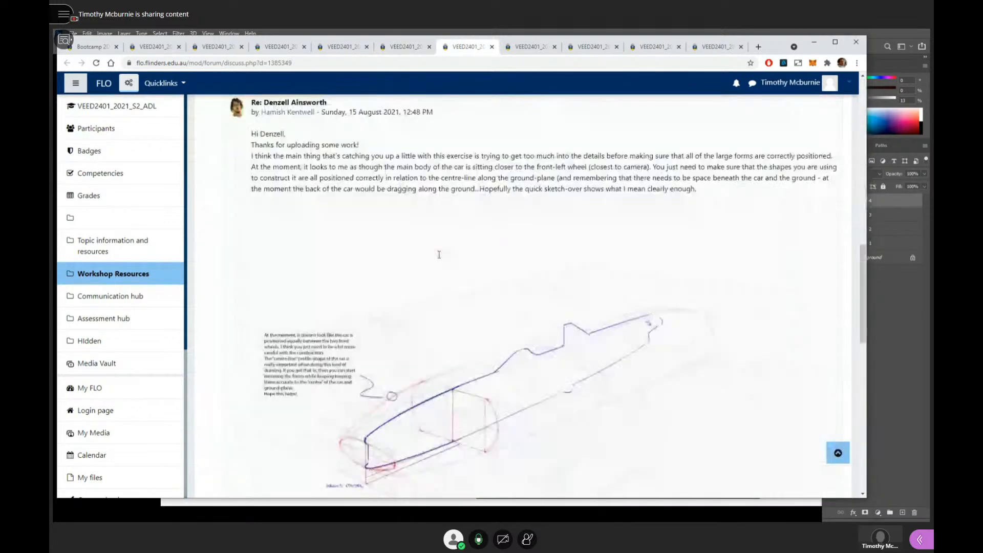
pyautogui.scroll(-6, 439, 255)
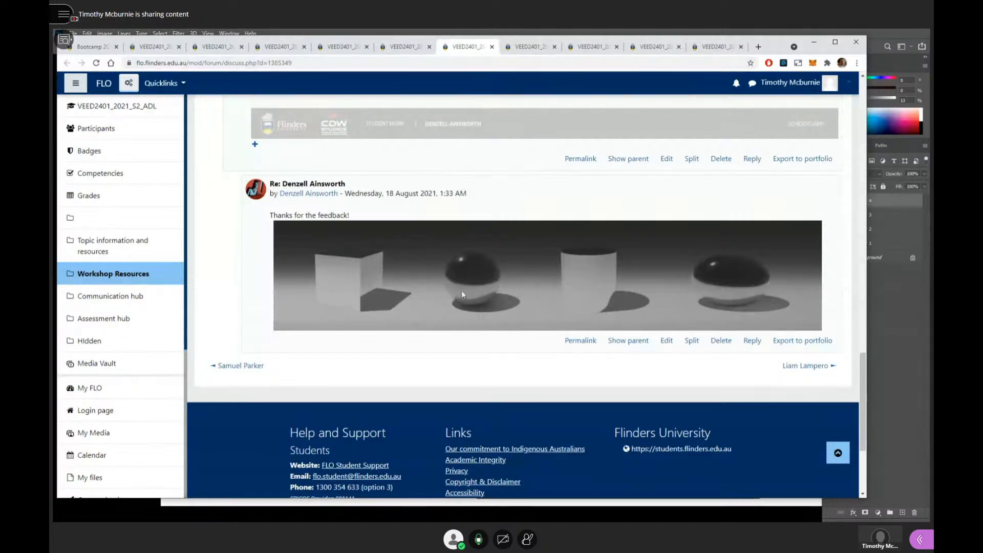
# - Open the seventh student's discussion and examine the three-row week 3 rendering in its last reply
pyautogui.click(530, 51)
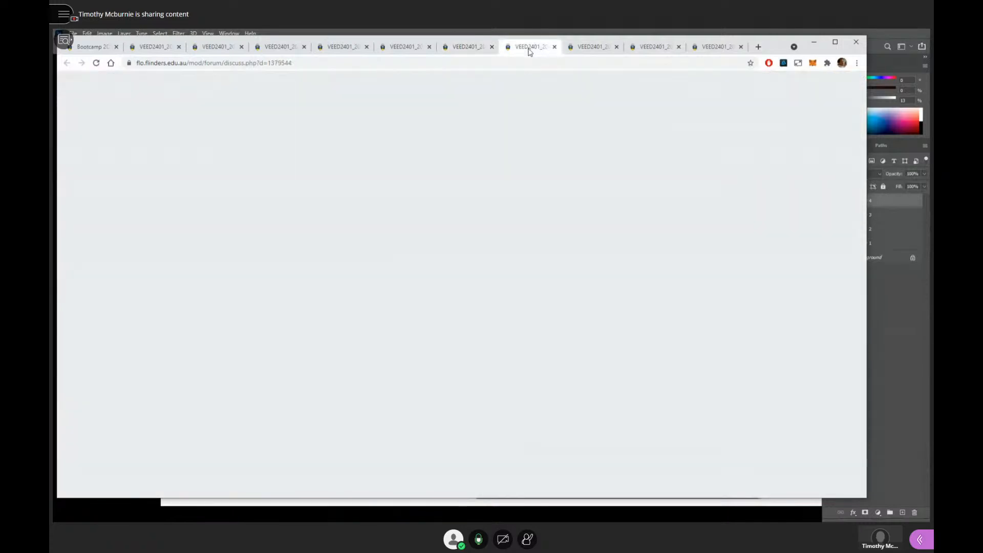
pyautogui.scroll(-15, 451, 317)
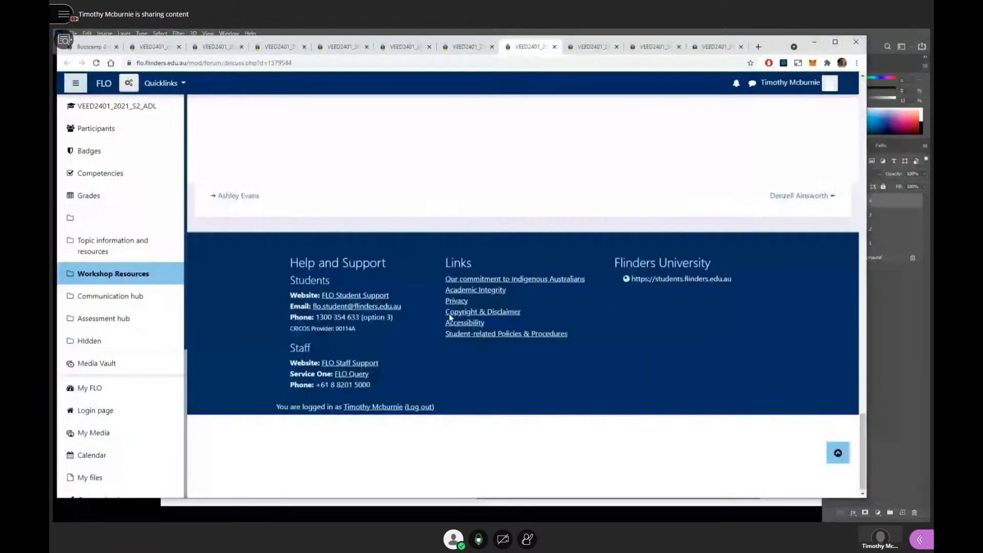
pyautogui.scroll(5, 450, 315)
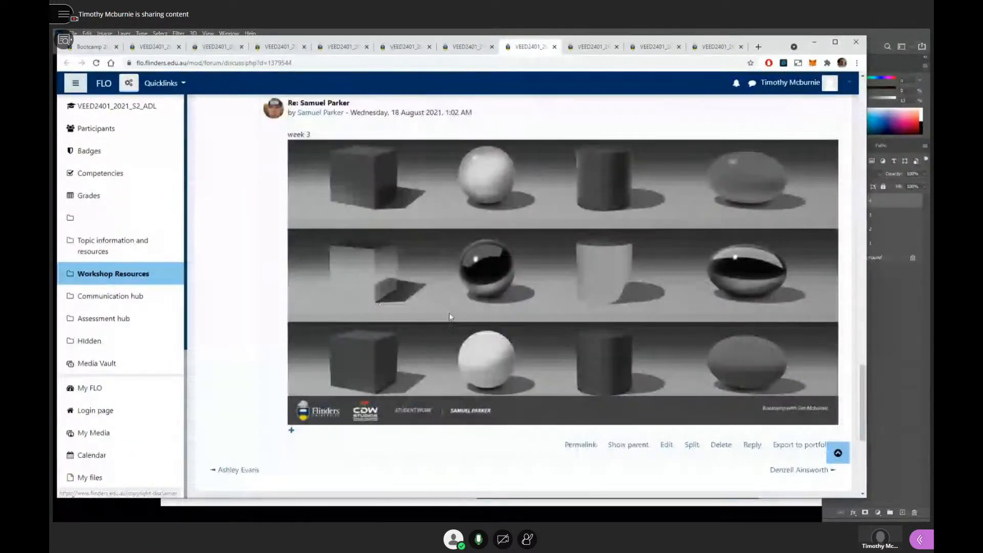
# - Revisit the sixth student's chrome rendering, and switch to Photoshop to look over the four collected renderings
pyautogui.click(461, 49)
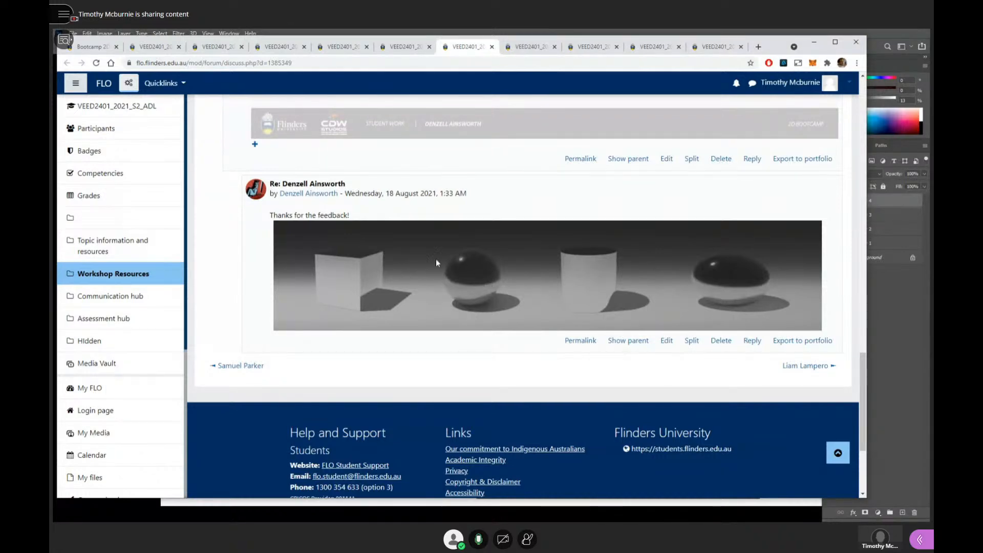
pyautogui.click(877, 36)
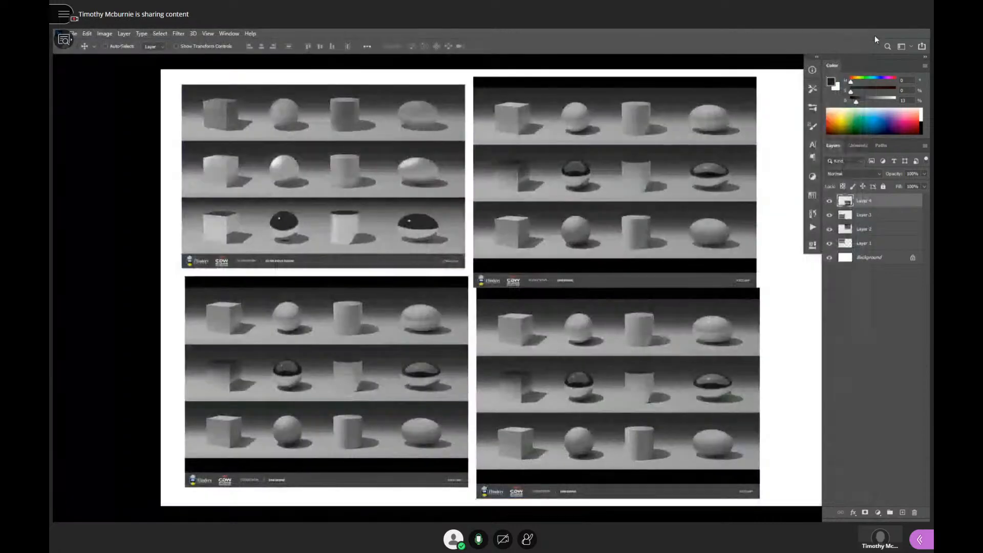
pyautogui.moveTo(541, 218); pyautogui.dragTo(526, 209)
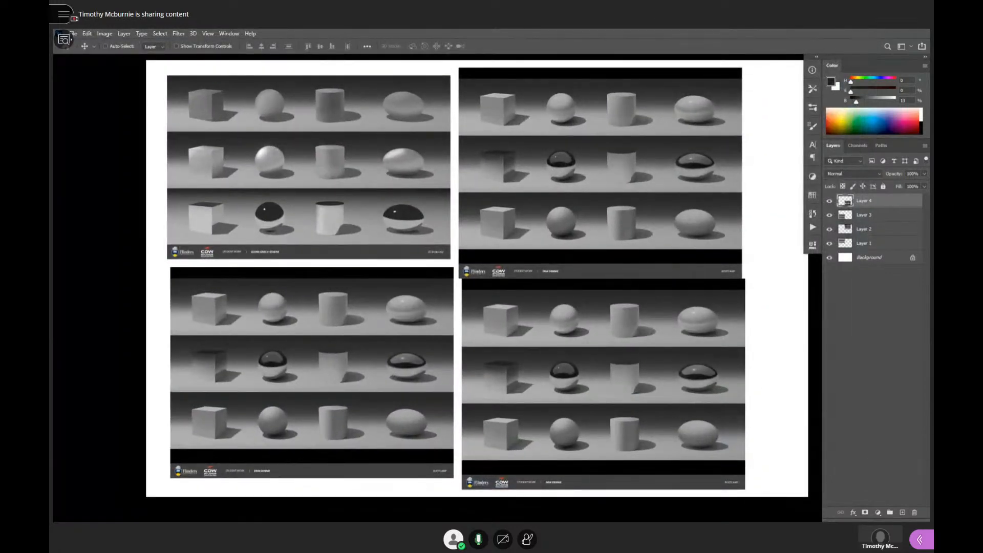
# - Switch to the browser, copy the seventh student's three-row week 3 rendering and return to the Photoshop feedback document
pyautogui.hotkey('alt', 'Tab')
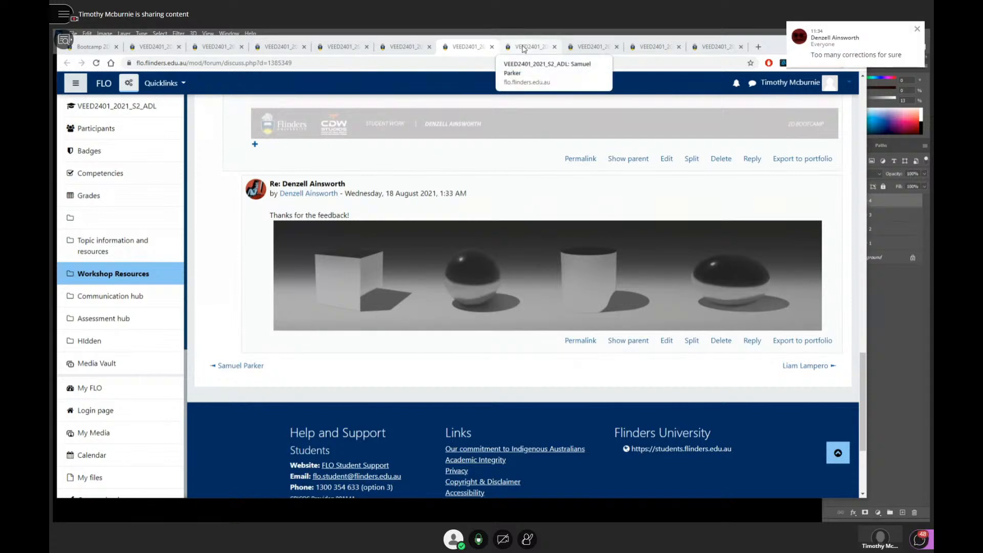
pyautogui.click(523, 47)
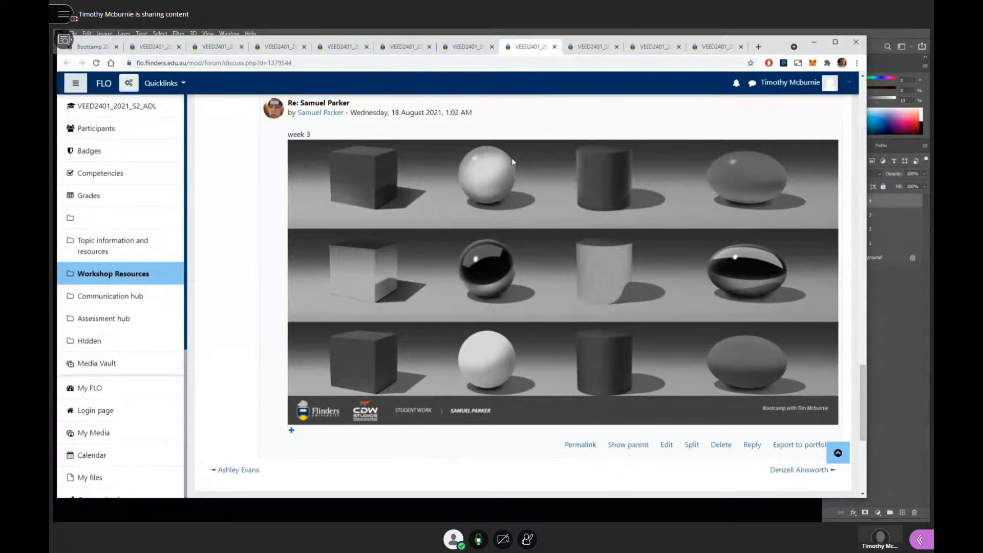
pyautogui.rightClick(493, 188)
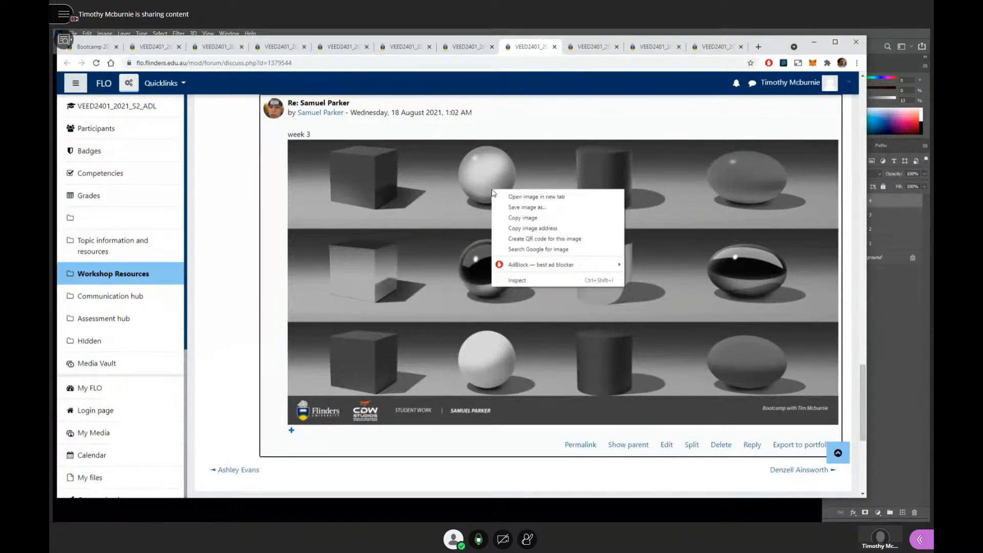
pyautogui.click(527, 220)
pyautogui.click(881, 37)
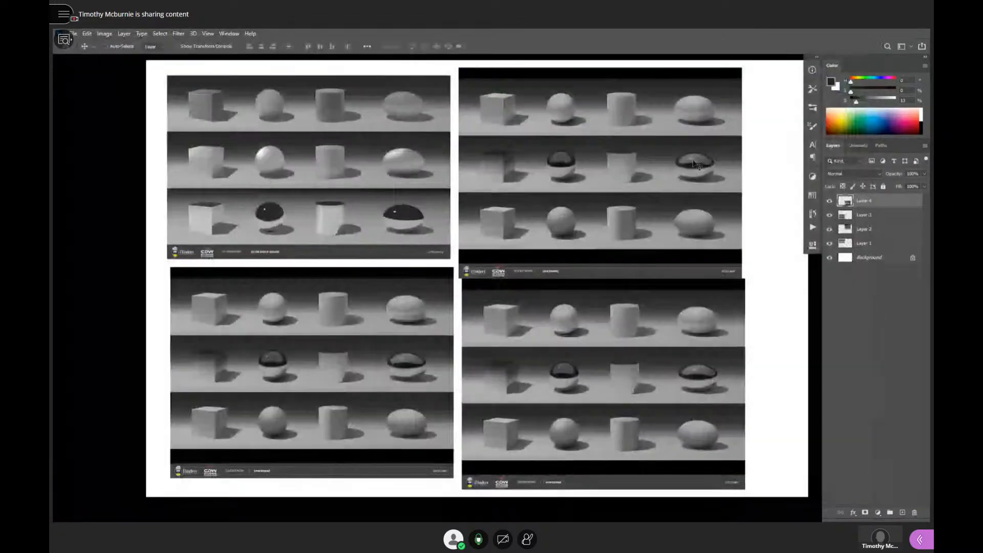
pyautogui.moveTo(559, 256); pyautogui.dragTo(575, 239)
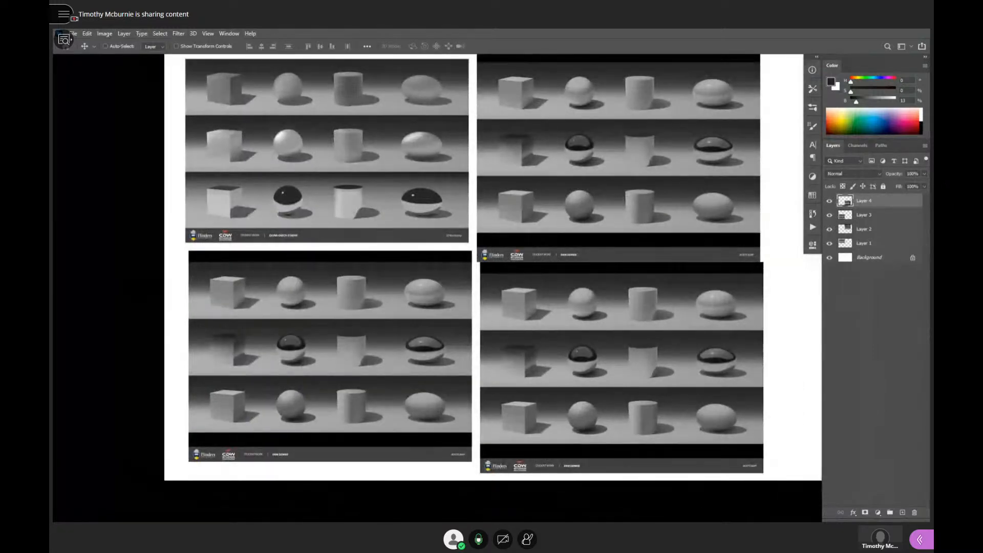
# - Switch to the browser, open the eighth student's discussion and examine the three-row geometric form rendering near its end
pyautogui.hotkey('alt', 'Tab')
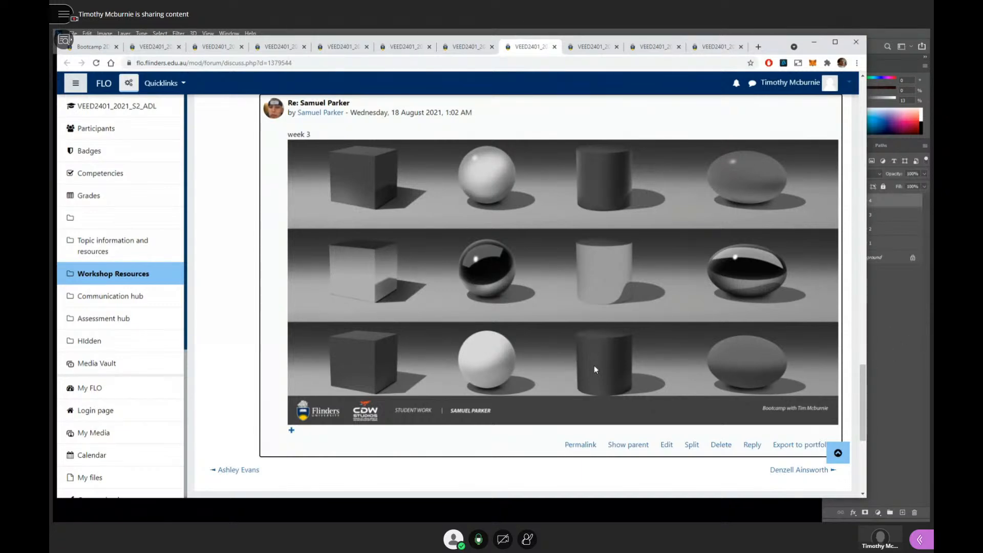
pyautogui.click(589, 46)
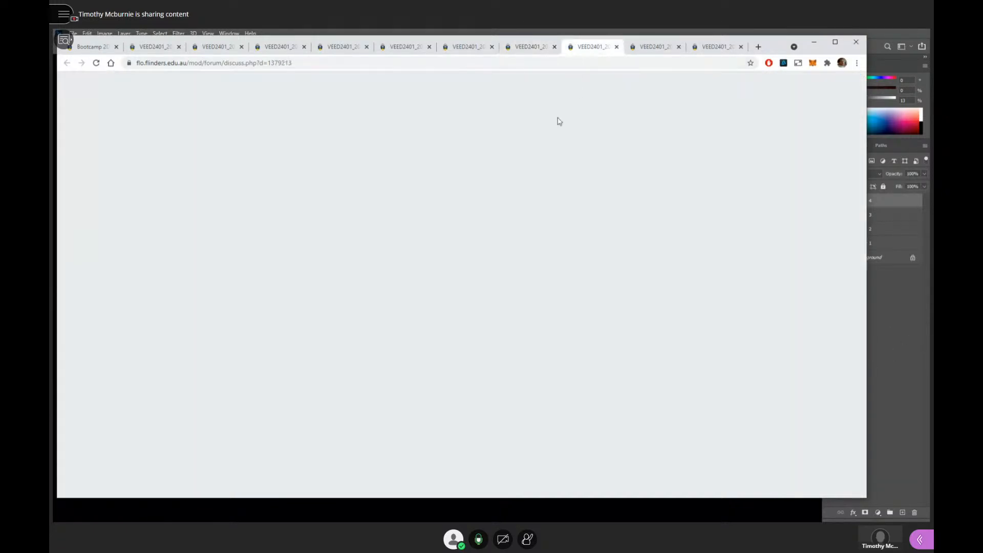
pyautogui.scroll(-7, 423, 277)
pyautogui.scroll(-15, 423, 284)
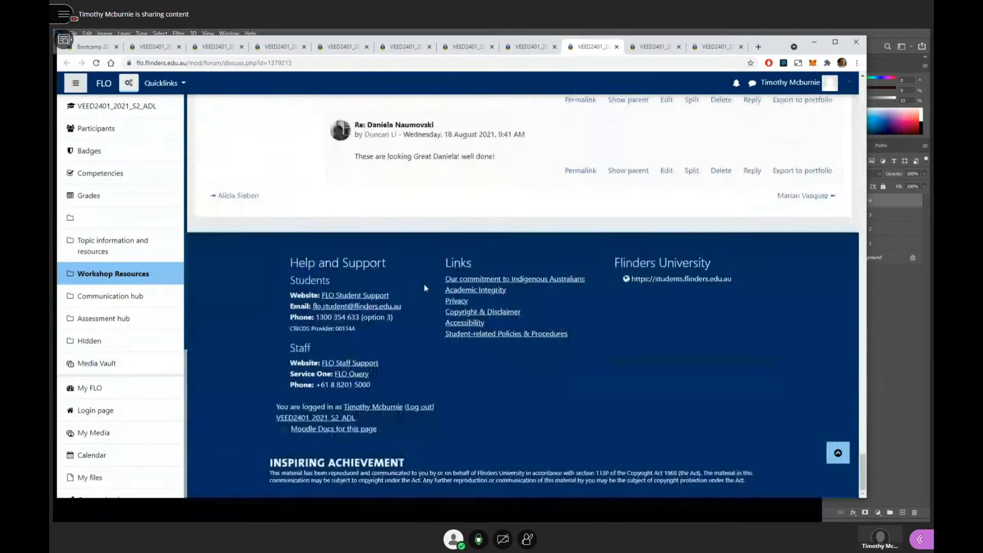
pyautogui.scroll(7, 424, 284)
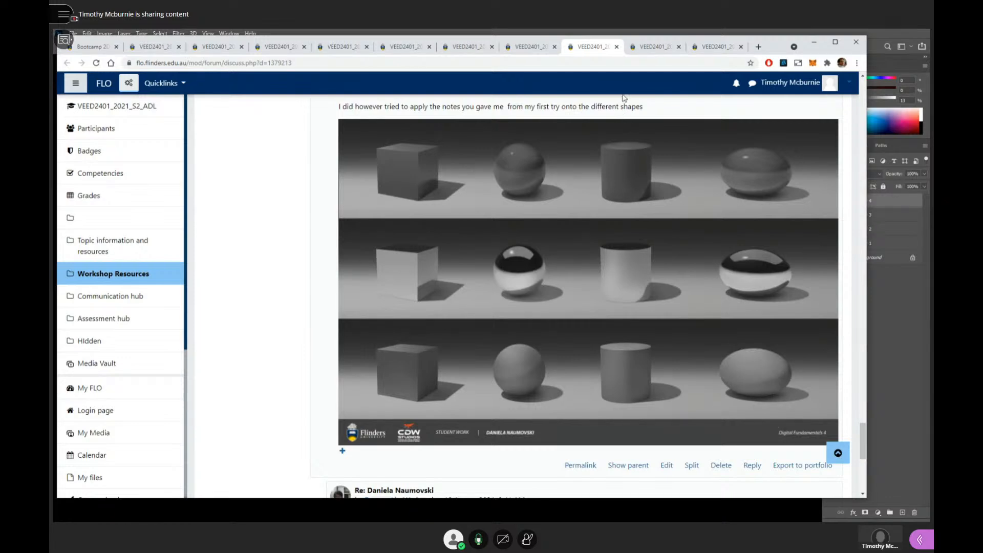
# - Open the ninth student's discussion and examine the rendered ellipsoids, spheres and cubes in its last reply
pyautogui.click(647, 47)
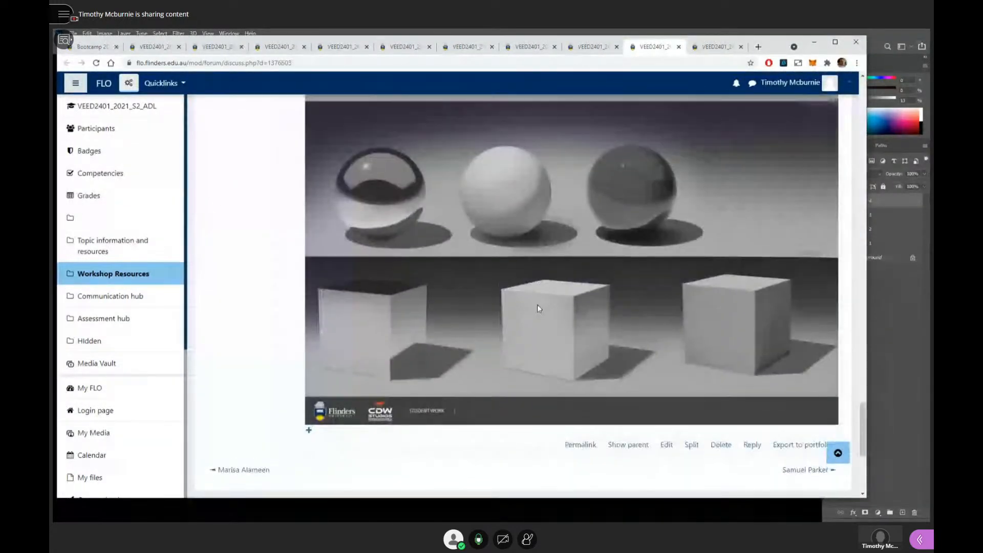
pyautogui.scroll(5, 536, 306)
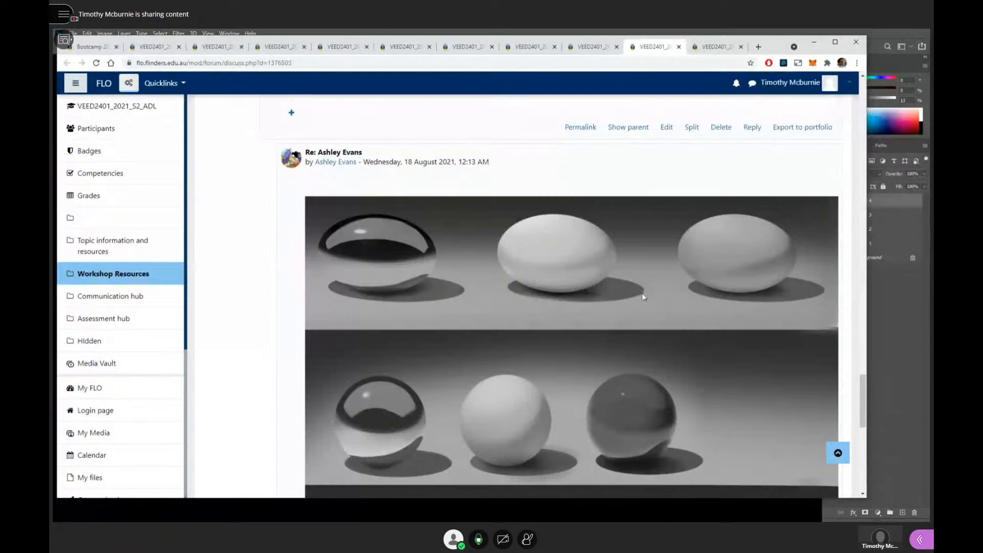
pyautogui.scroll(-1, 644, 296)
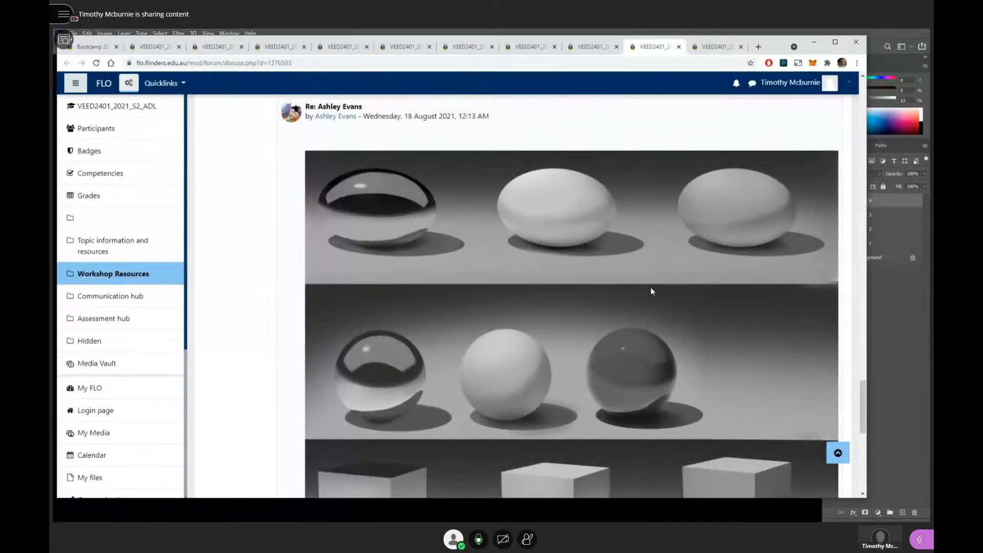
pyautogui.scroll(-2, 650, 288)
pyautogui.scroll(2, 650, 287)
pyautogui.scroll(-3, 643, 255)
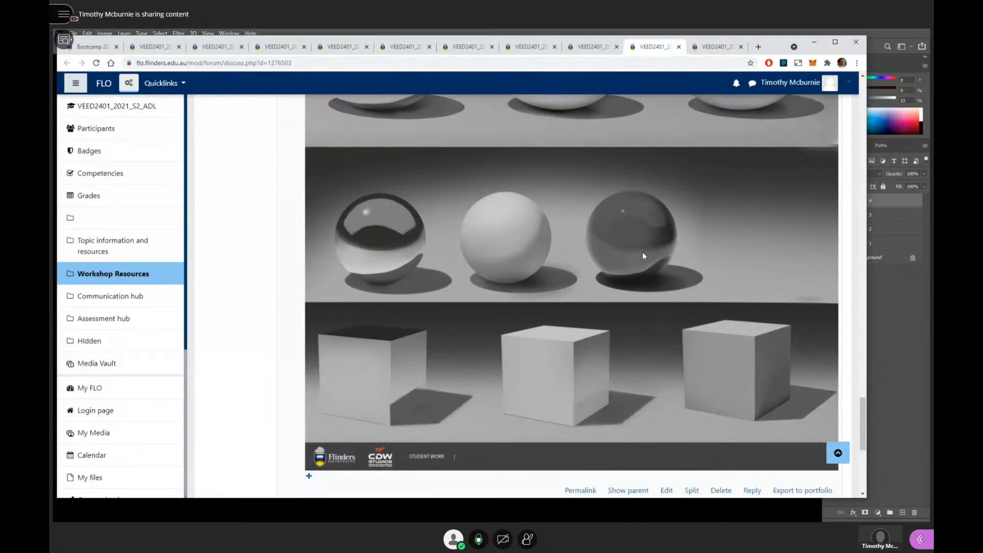
pyautogui.scroll(3, 644, 256)
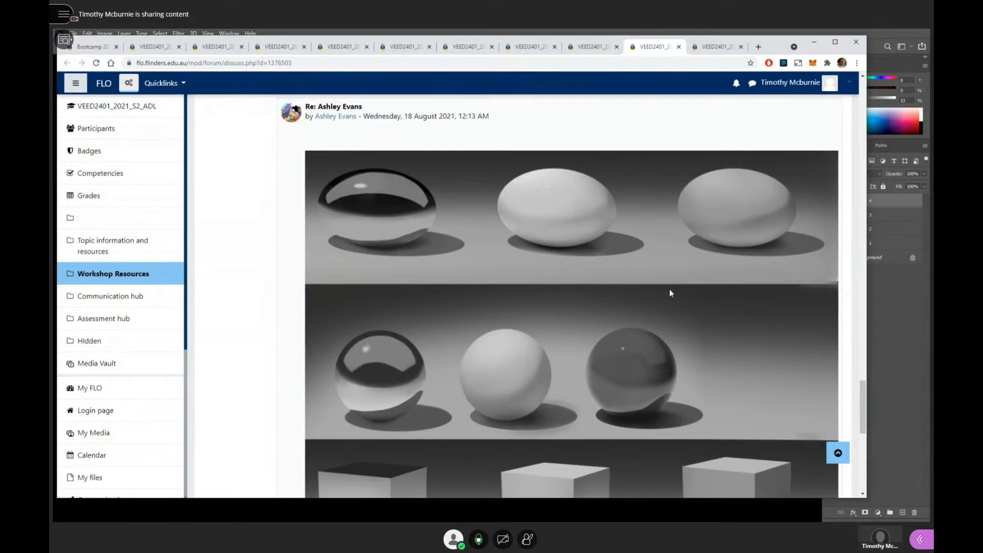
pyautogui.scroll(-1, 670, 293)
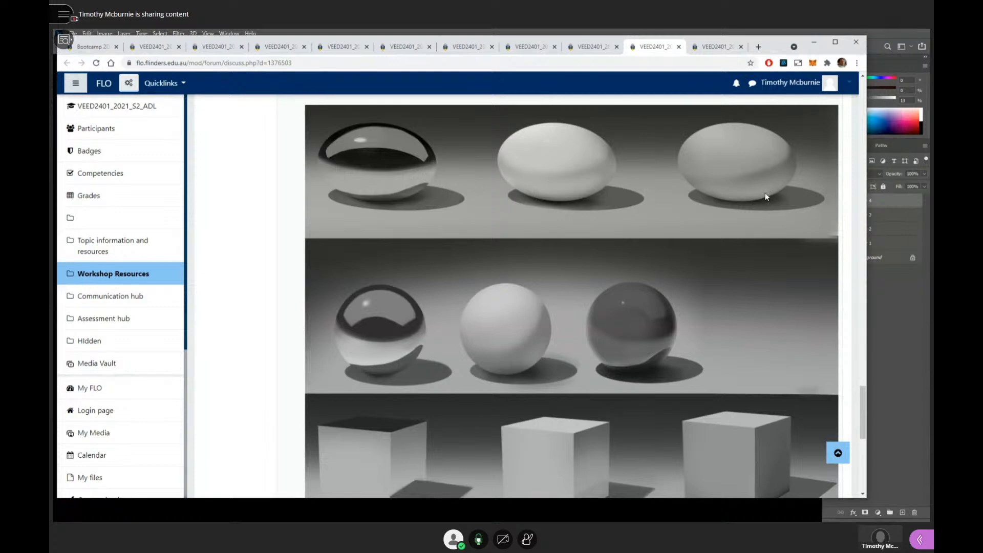
pyautogui.scroll(-2, 699, 287)
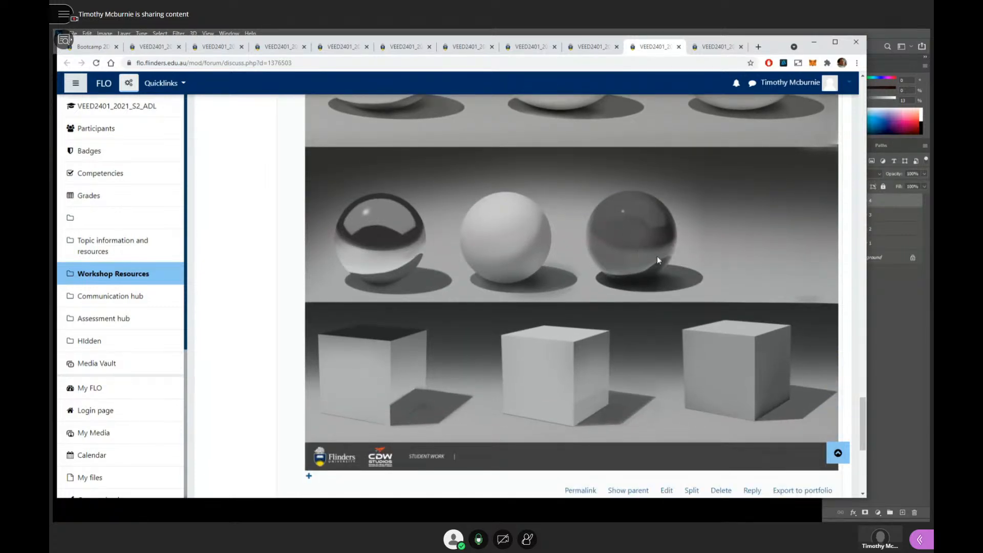
pyautogui.scroll(2, 552, 268)
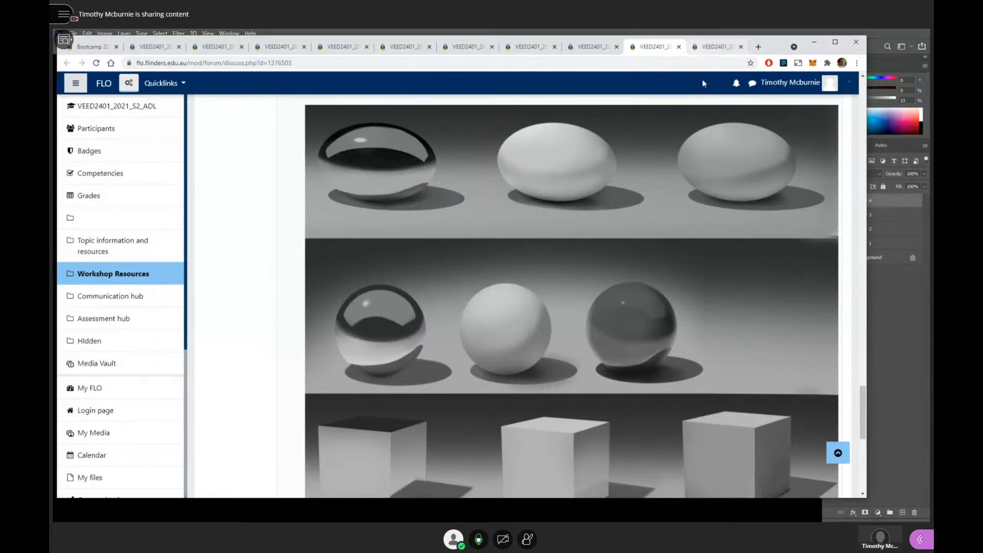
# - Switch to Photoshop, select the top-row sphere in the canvas's upper-left rendering with an elliptical marquee, and activate the Brush tool
pyautogui.click(875, 39)
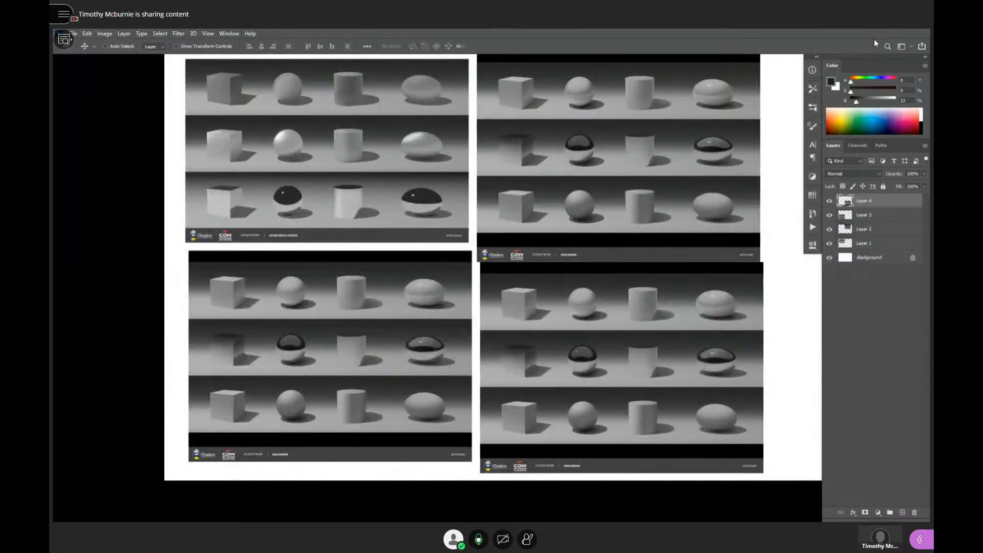
pyautogui.scroll(8, 553, 184)
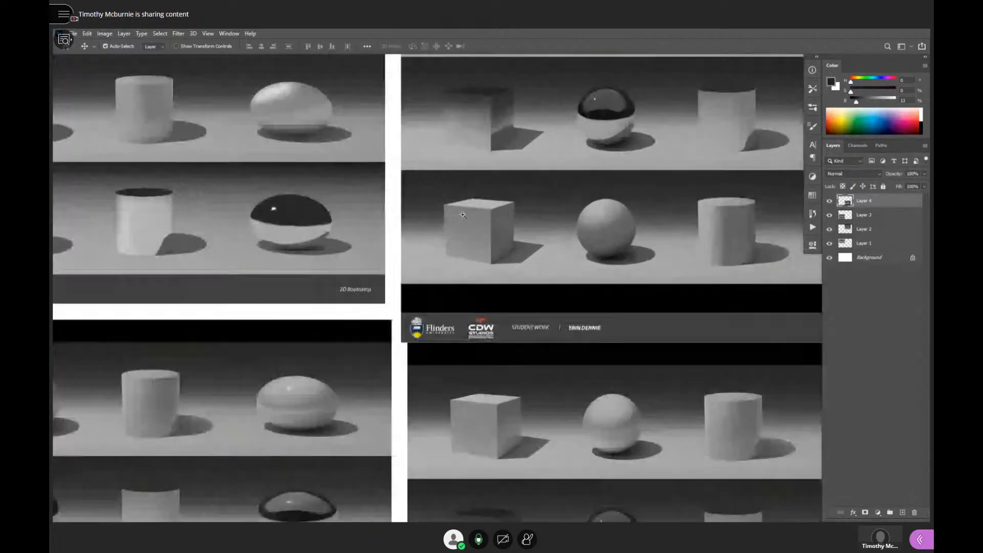
pyautogui.moveTo(561, 222); pyautogui.dragTo(566, 319)
pyautogui.moveTo(496, 290); pyautogui.dragTo(672, 347)
pyautogui.moveTo(457, 285); pyautogui.dragTo(691, 322)
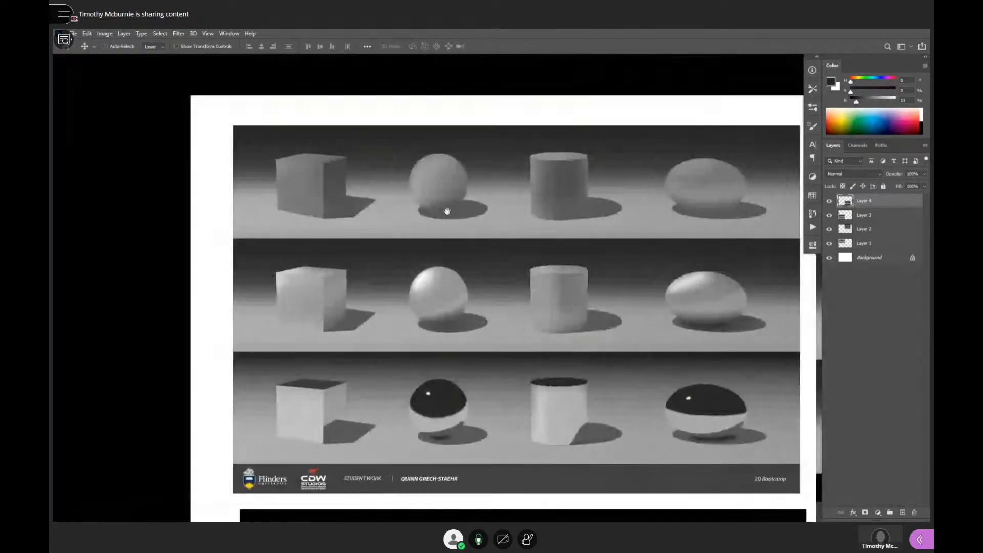
pyautogui.moveTo(447, 211); pyautogui.dragTo(451, 211)
pyautogui.click(451, 211)
pyautogui.press('m')
pyautogui.moveTo(412, 135)
pyautogui.mouseDown()
pyautogui.moveTo(491, 186)
pyautogui.moveTo(488, 210)
pyautogui.mouseUp()
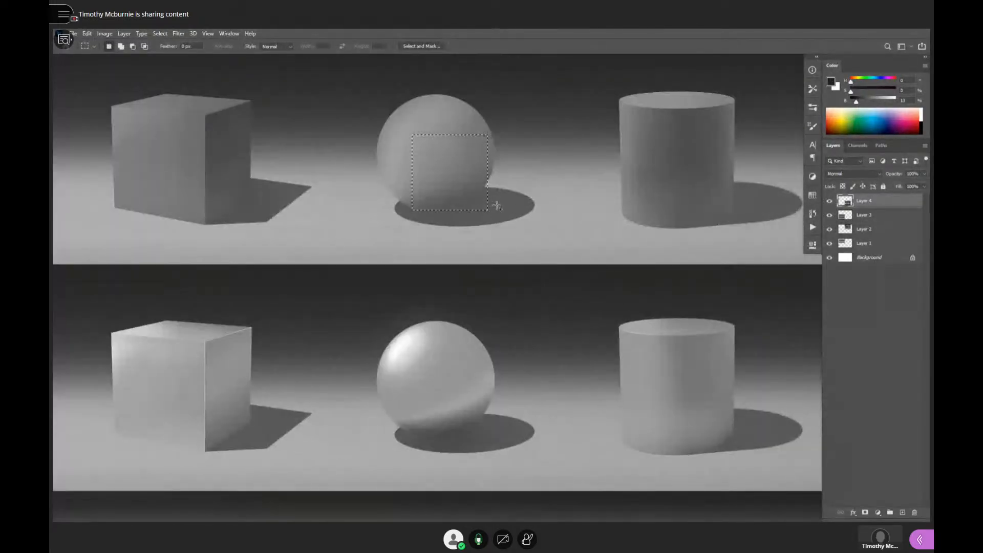
pyautogui.hotkey('shift', 'm')
pyautogui.moveTo(387, 111)
pyautogui.mouseDown()
pyautogui.moveTo(509, 218)
pyautogui.moveTo(494, 232)
pyautogui.moveTo(489, 203)
pyautogui.moveTo(494, 211)
pyautogui.mouseUp()
pyautogui.press('b')
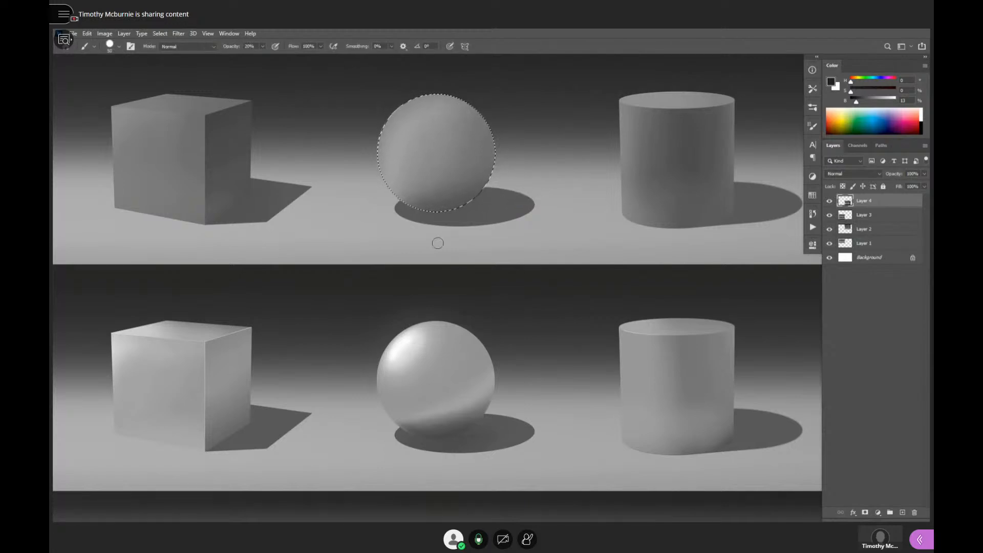
# - Paint a soft-edged form shadow over the lower-right half of the selected top-row sphere with a grey of 28% brightness
pyautogui.moveTo(420, 258); pyautogui.dragTo(511, 94)
pyautogui.moveTo(562, 353); pyautogui.dragTo(548, 283)
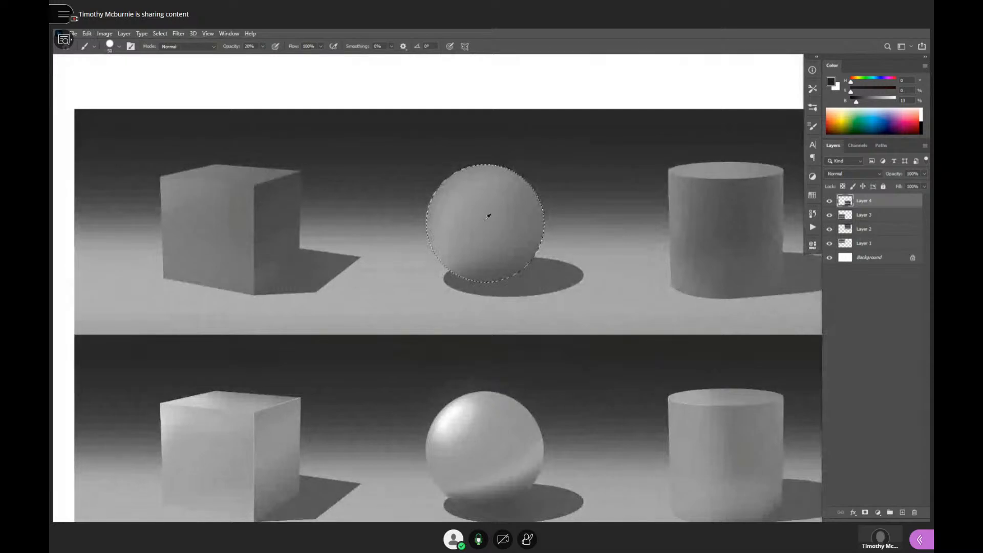
pyautogui.keyDown('alt'); pyautogui.click(474, 192); pyautogui.keyUp('alt')
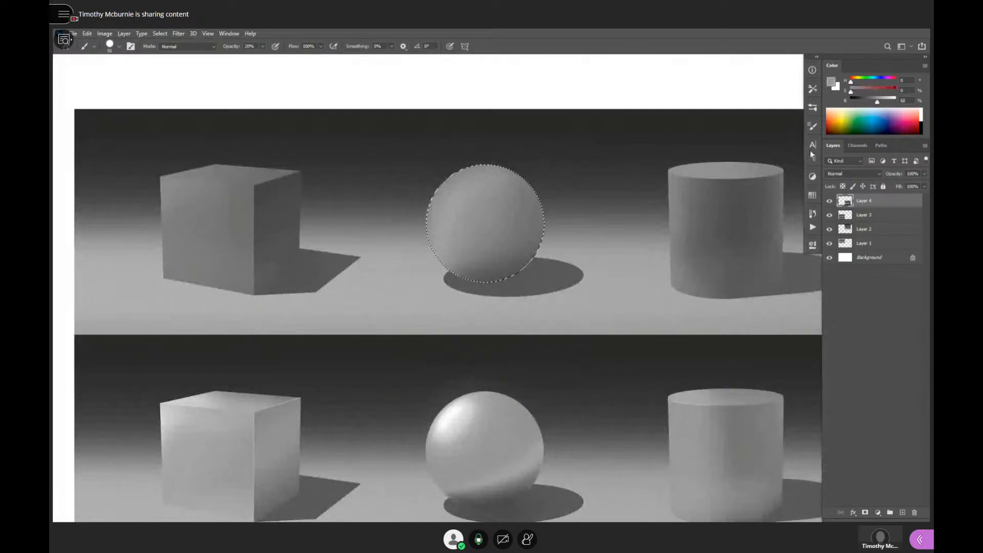
pyautogui.click(865, 103)
pyautogui.moveTo(507, 261); pyautogui.dragTo(540, 214)
pyautogui.click(864, 102)
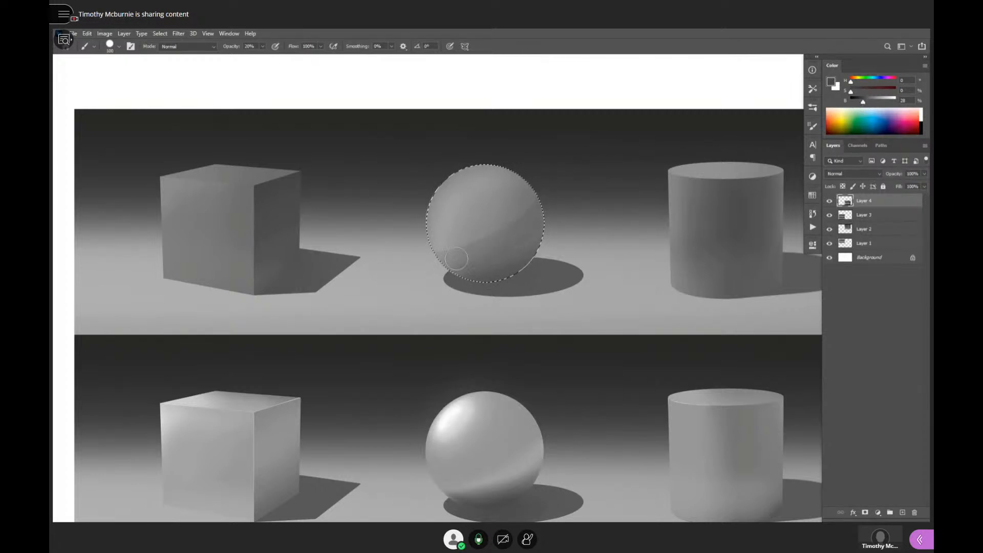
pyautogui.press('.')
pyautogui.press('.')
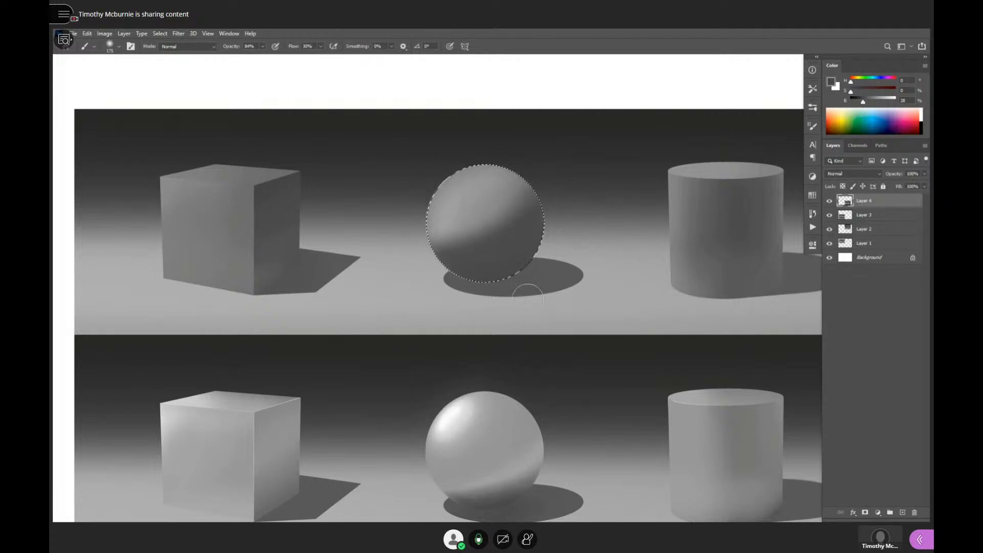
# - Brush soft reflected light sampled from the ground into the sphere's shadow side and darken its underside with a 17% brightness grey
pyautogui.keyDown('alt'); pyautogui.click(569, 303); pyautogui.keyUp('alt')
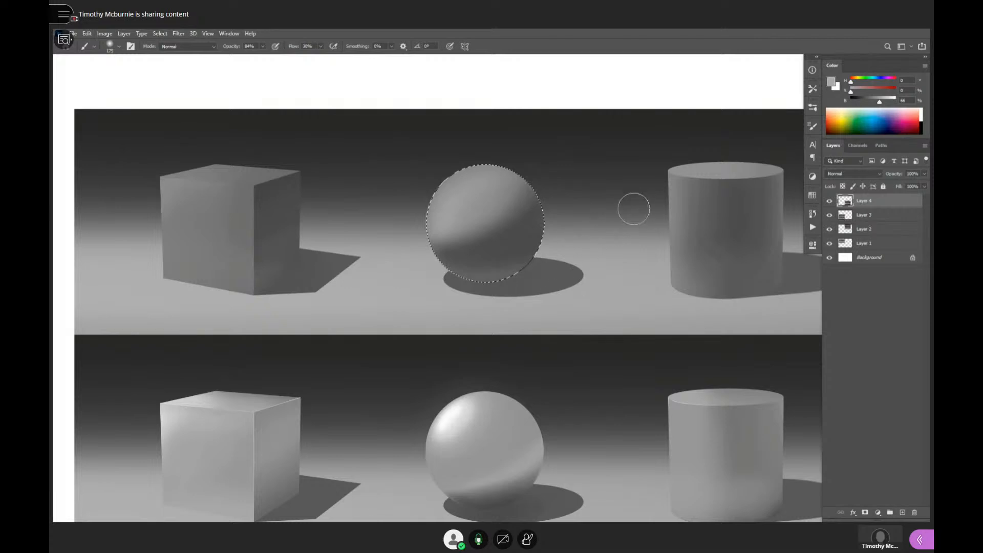
pyautogui.keyDown('alt'); pyautogui.click(540, 274); pyautogui.keyUp('alt')
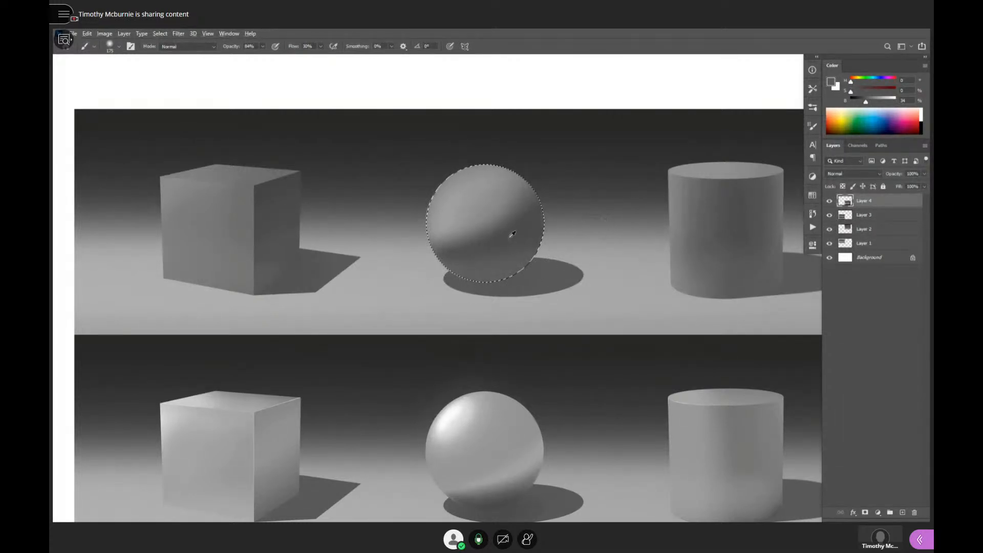
pyautogui.keyDown('alt'); pyautogui.click(508, 281); pyautogui.keyUp('alt')
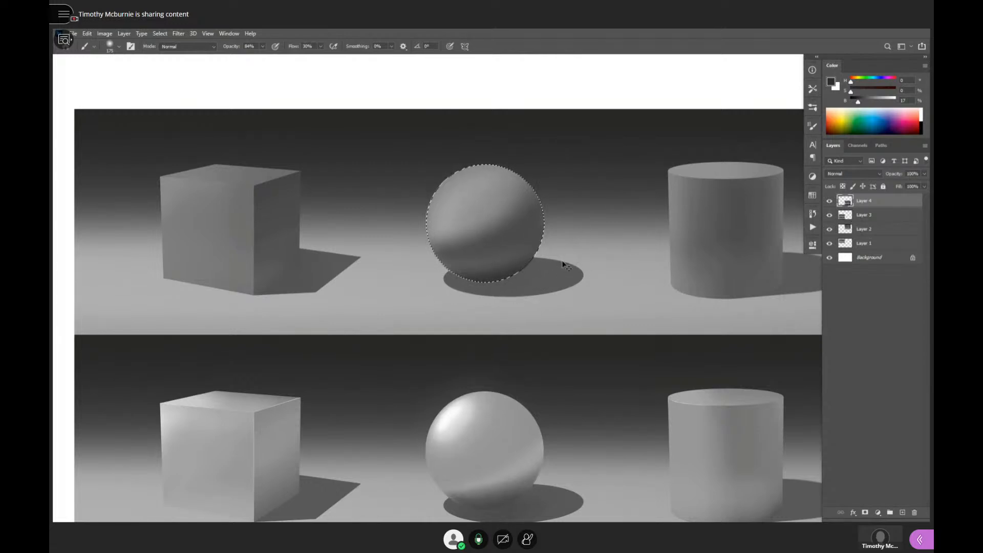
# - Paint a dark contact shadow on the ground just beneath the sphere with a smaller brush, and clear the selection
pyautogui.press('[')
pyautogui.press('[')
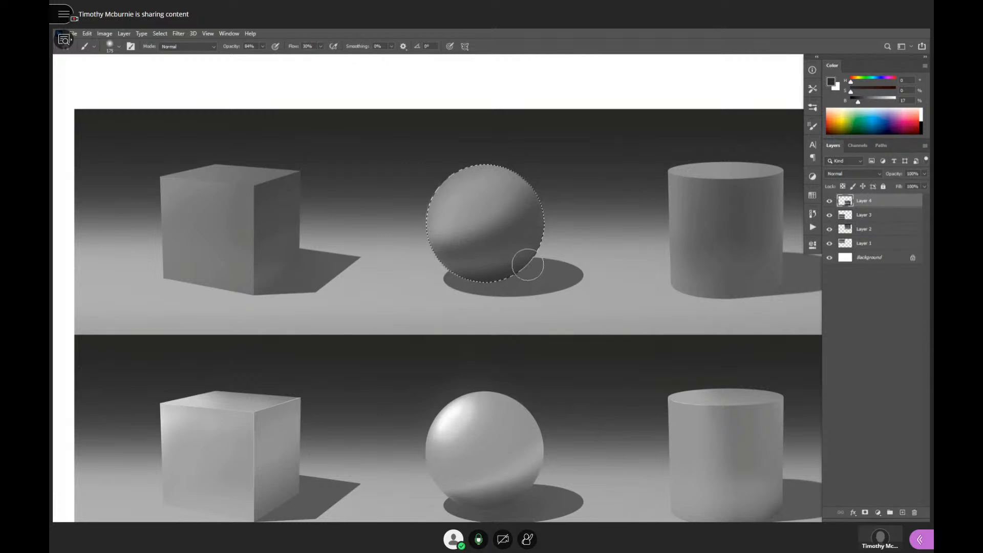
pyautogui.press('[')
pyautogui.press('[')
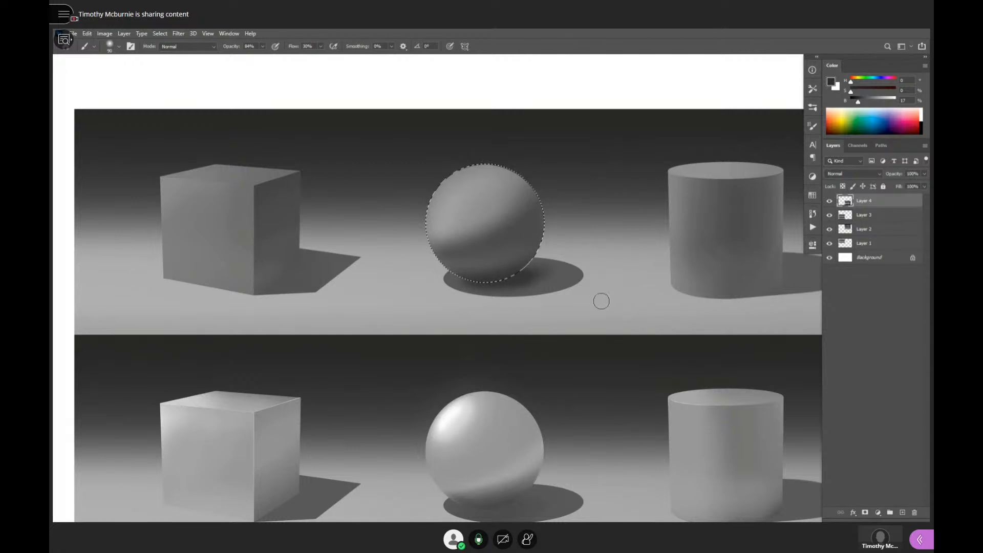
pyautogui.hotkey('ctrl', 'd')
pyautogui.scroll(-5, 601, 302)
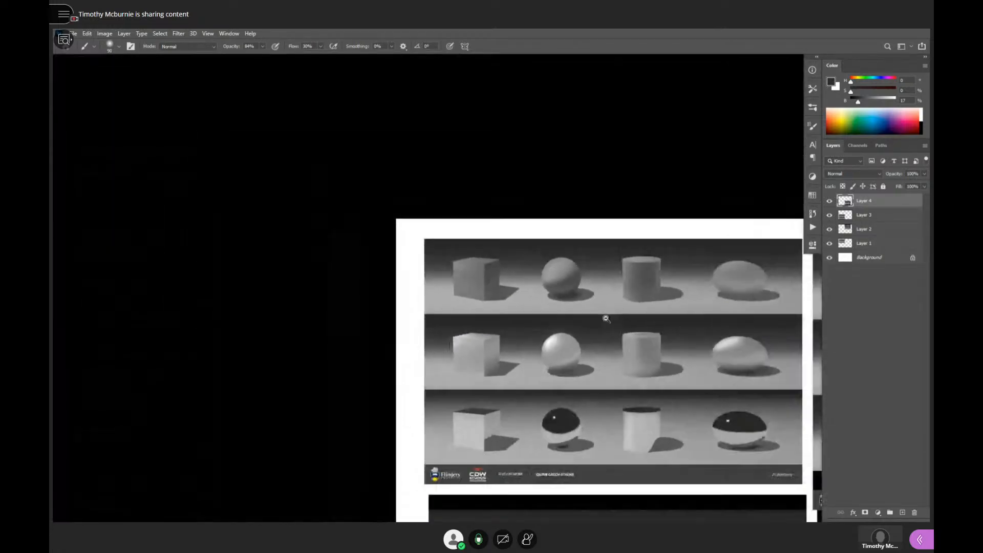
pyautogui.moveTo(608, 321); pyautogui.dragTo(597, 319)
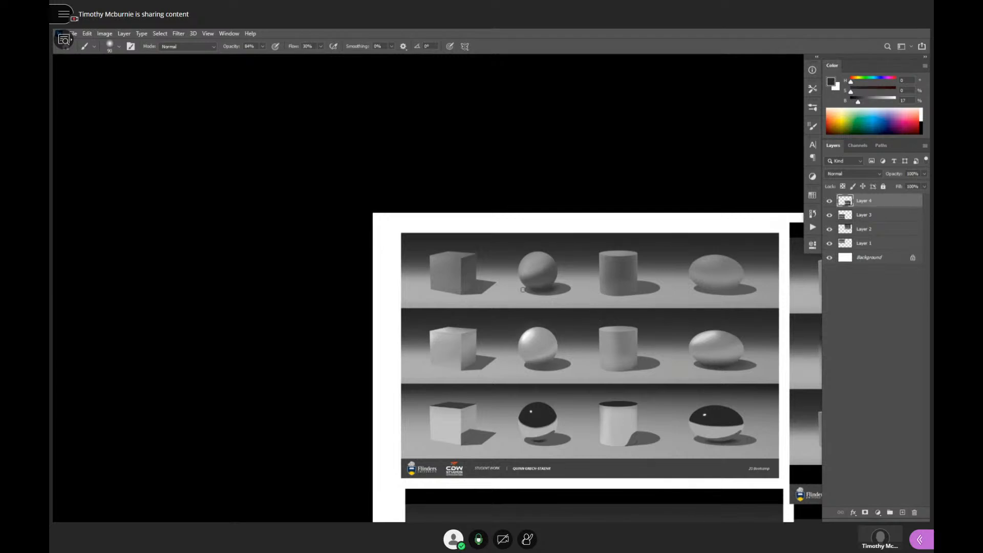
# - Examine the shading of the cubes, spheres, cylinders and ellipsoids across all three rows of the upper-left student sheet
pyautogui.moveTo(602, 364); pyautogui.dragTo(594, 377)
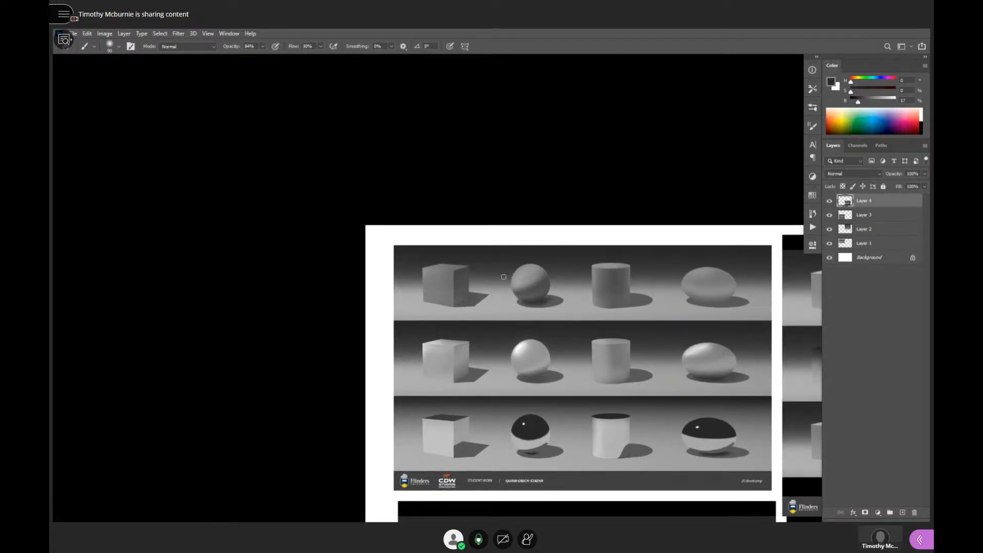
pyautogui.keyDown('ctrl'); pyautogui.click(699, 372); pyautogui.keyUp('ctrl')
pyautogui.keyDown('ctrl'); pyautogui.click(728, 376); pyautogui.keyUp('ctrl')
pyautogui.moveTo(730, 378)
pyautogui.mouseDown()
pyautogui.moveTo(727, 301)
pyautogui.moveTo(730, 319)
pyautogui.mouseUp()
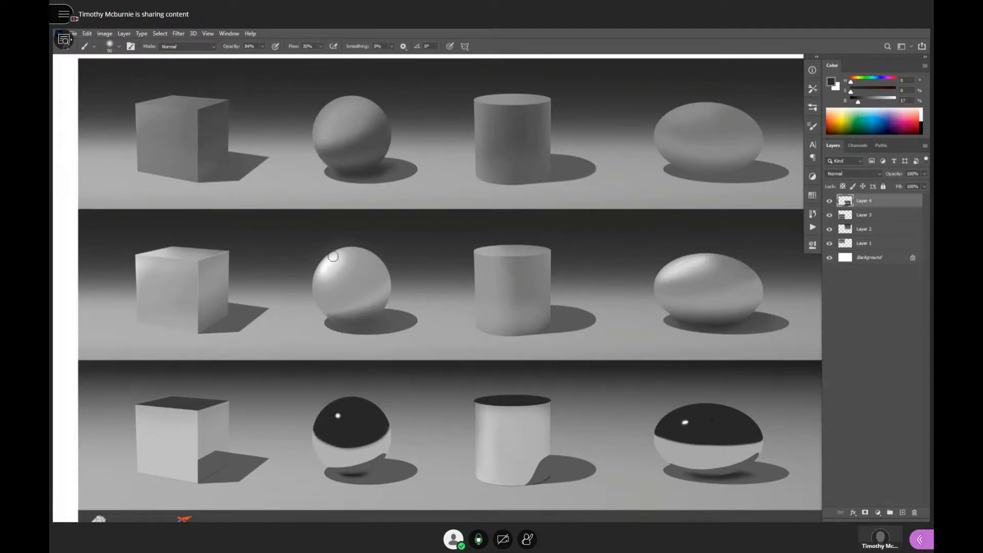
pyautogui.moveTo(471, 365); pyautogui.dragTo(412, 397)
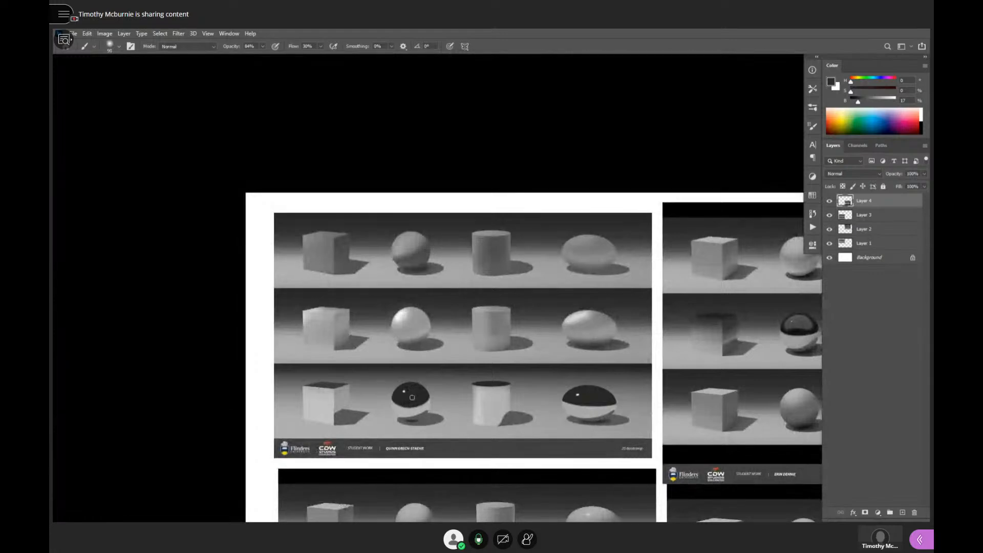
pyautogui.moveTo(624, 373); pyautogui.dragTo(439, 374)
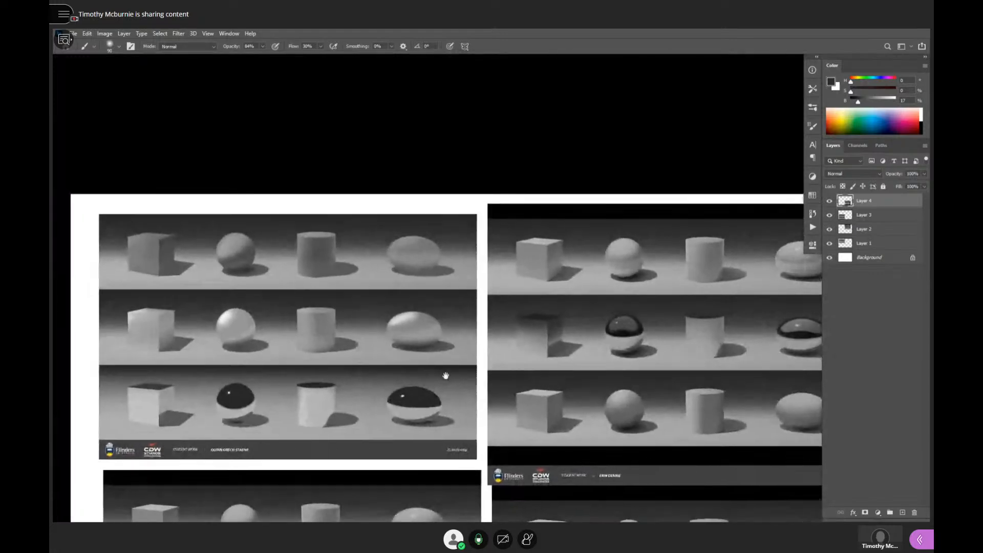
pyautogui.keyDown('ctrl'); pyautogui.click(246, 256); pyautogui.keyUp('ctrl')
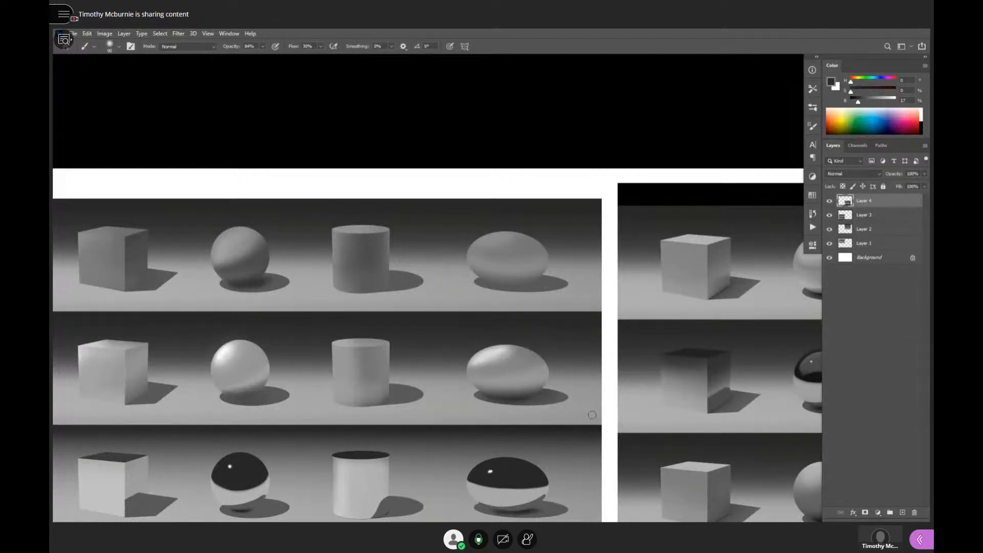
pyautogui.scroll(-3, 670, 410)
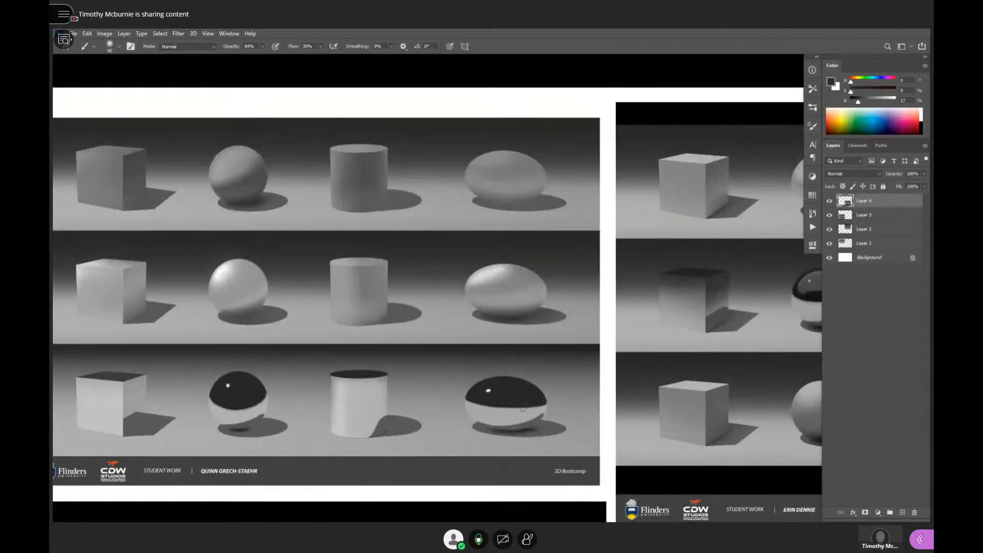
# - Compare the upper-left student sheet with the lower-left sheet, looking at how the matte, glossy and reflective forms are rendered
pyautogui.moveTo(640, 382); pyautogui.dragTo(654, 303)
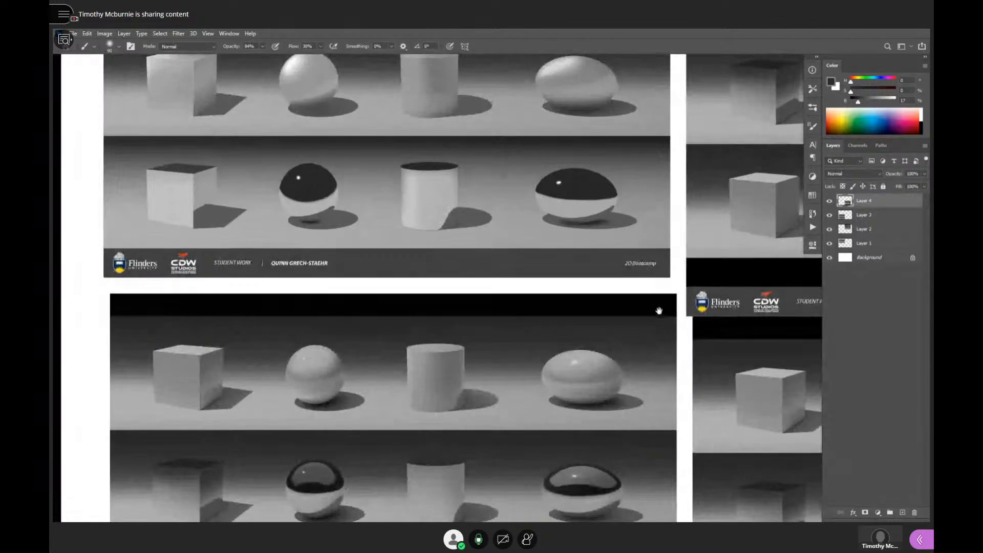
pyautogui.moveTo(561, 392); pyautogui.dragTo(589, 273)
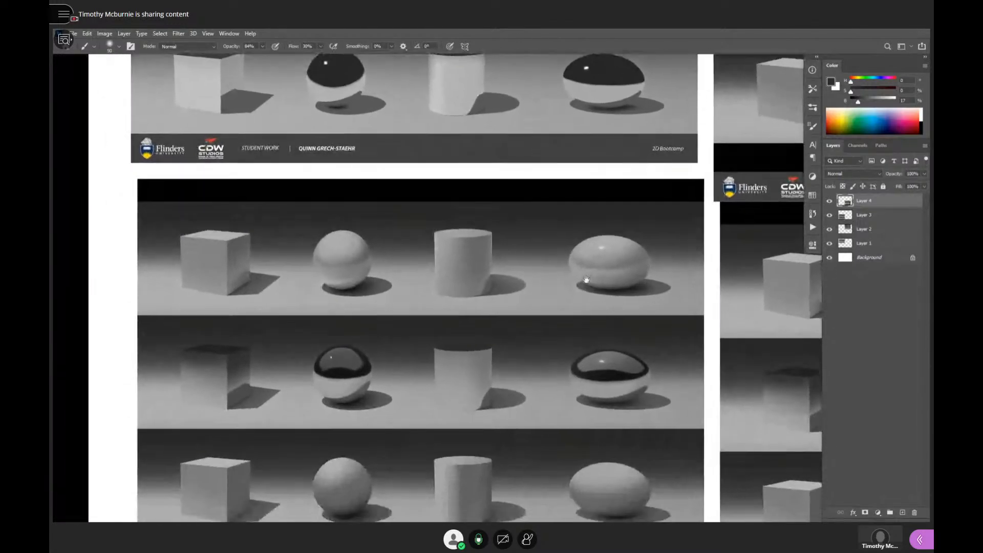
pyautogui.moveTo(577, 357); pyautogui.dragTo(591, 504)
pyautogui.moveTo(577, 394); pyautogui.dragTo(582, 461)
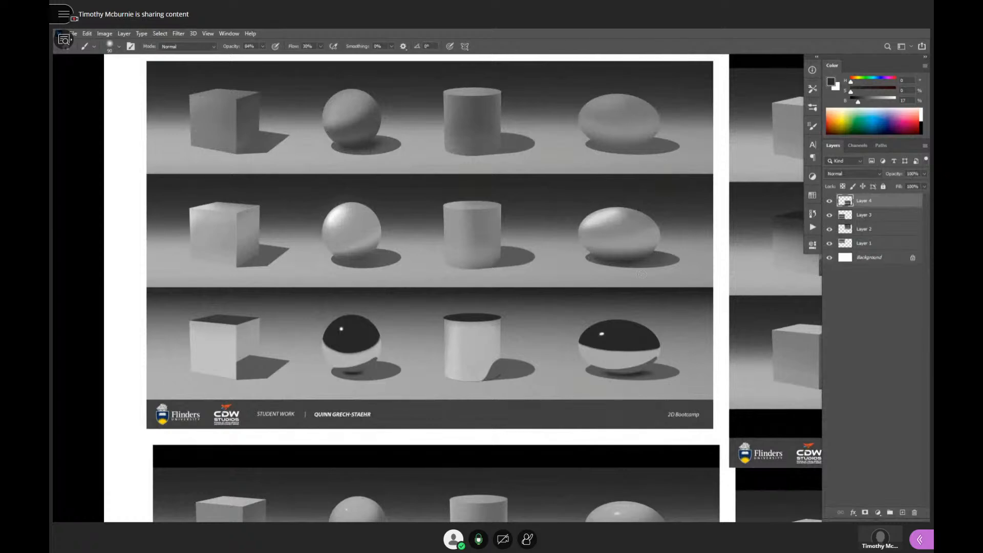
pyautogui.moveTo(563, 379); pyautogui.dragTo(590, 366)
pyautogui.moveTo(568, 415); pyautogui.dragTo(644, 146)
pyautogui.scroll(-3, 593, 378)
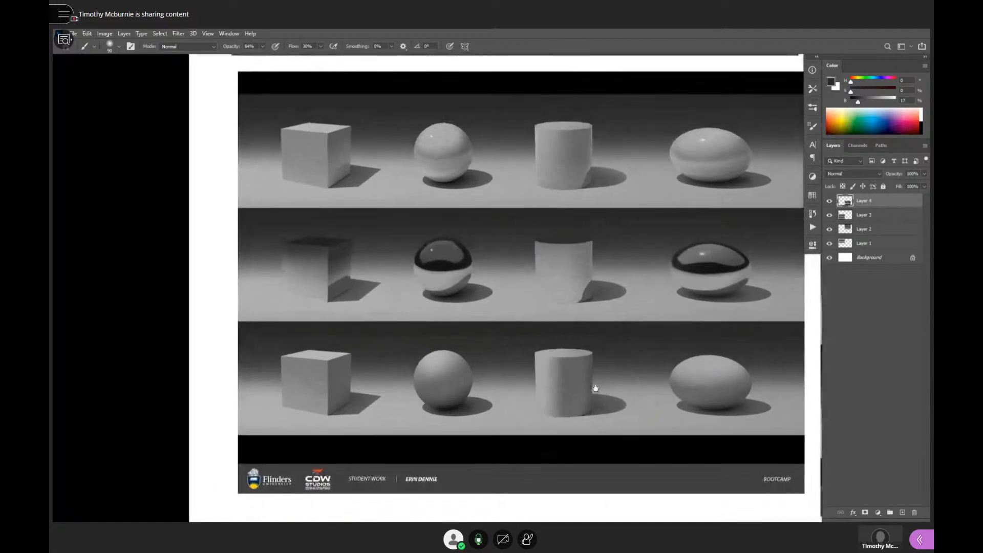
pyautogui.scroll(1, 716, 389)
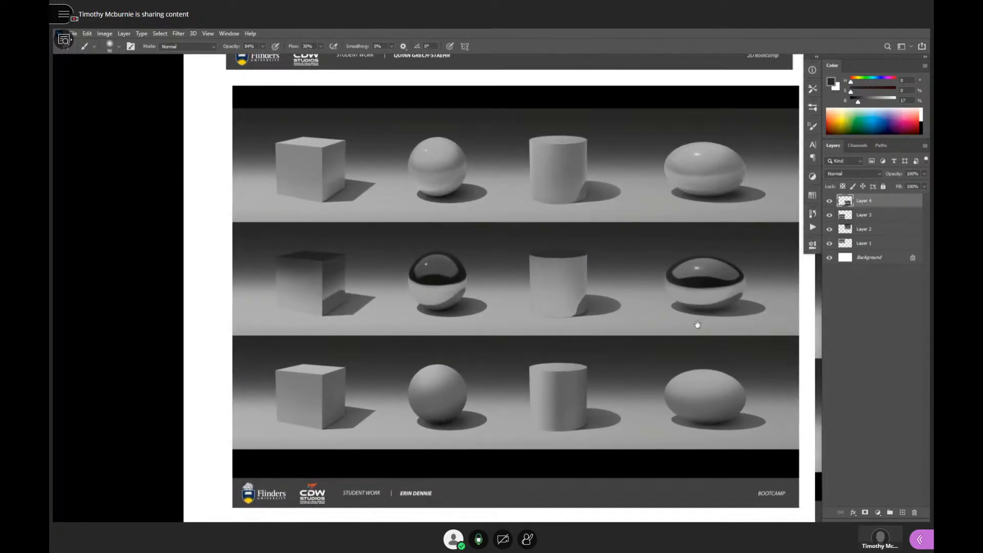
# - Sample the dark tone beneath the bottom-row sphere on the lower-left sheet and fit an elliptical selection around the sphere
pyautogui.keyDown('ctrl'); pyautogui.click(752, 380); pyautogui.keyUp('ctrl')
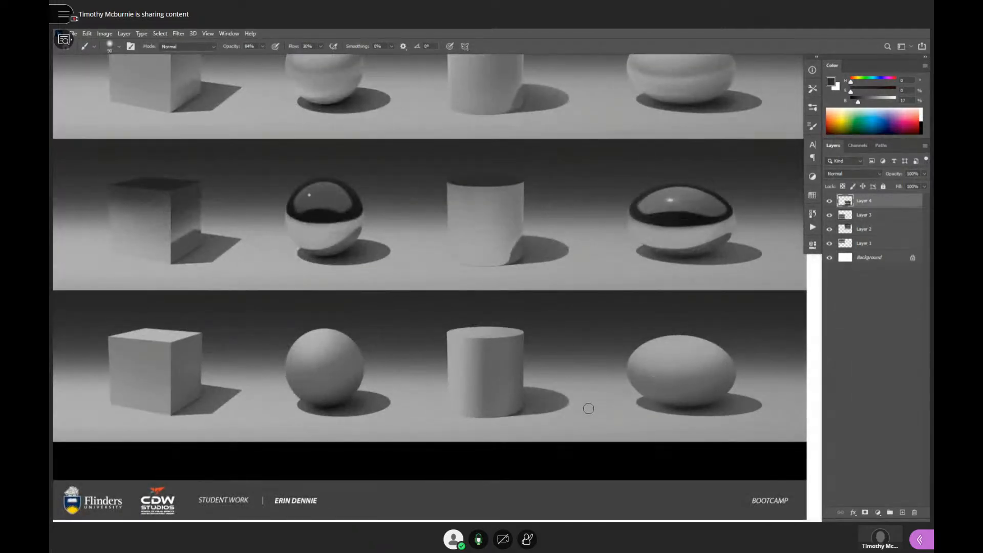
pyautogui.moveTo(441, 389); pyautogui.dragTo(612, 357)
pyautogui.keyDown('ctrl'); pyautogui.click(582, 373); pyautogui.keyUp('ctrl')
pyautogui.keyDown('alt'); pyautogui.click(459, 378); pyautogui.keyUp('alt')
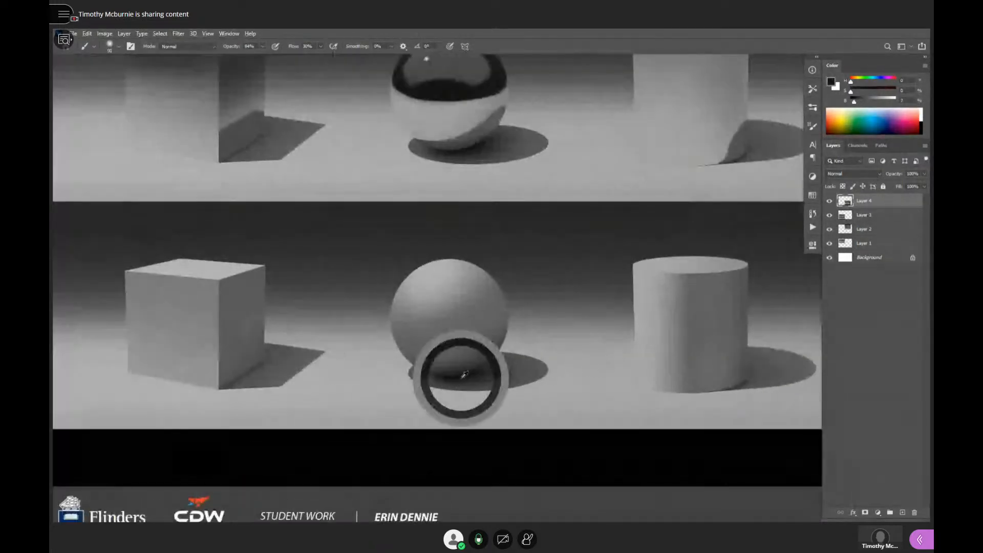
pyautogui.press('m')
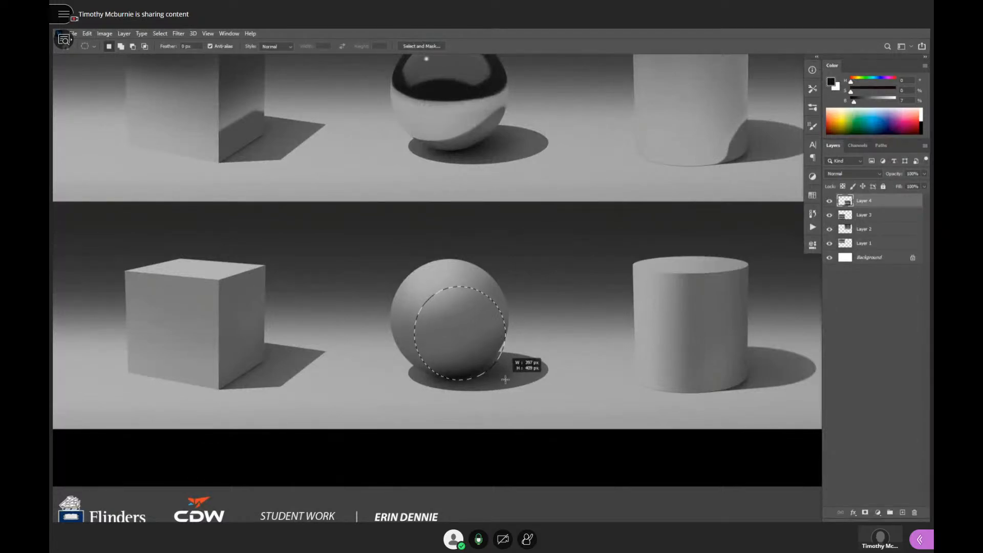
pyautogui.moveTo(505, 380)
pyautogui.mouseDown()
pyautogui.moveTo(489, 355)
pyautogui.moveTo(507, 379)
pyautogui.mouseUp()
# - Shade the selected sphere with a soft brush in sampled greys, darkening its lower and side areas, and clear the selection
pyautogui.press('b')
pyautogui.keyDown('alt'); pyautogui.click(465, 366); pyautogui.keyUp('alt')
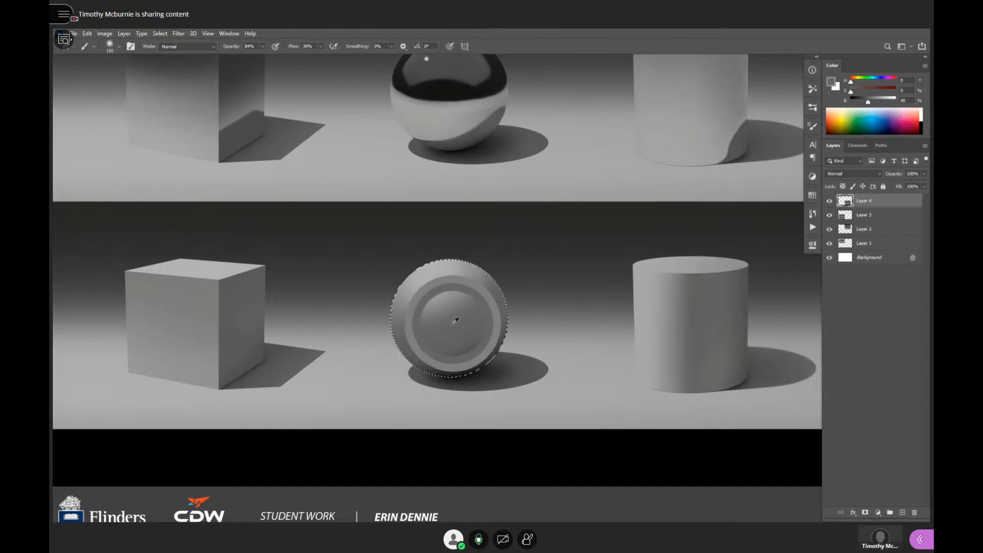
pyautogui.moveTo(869, 106); pyautogui.dragTo(867, 106)
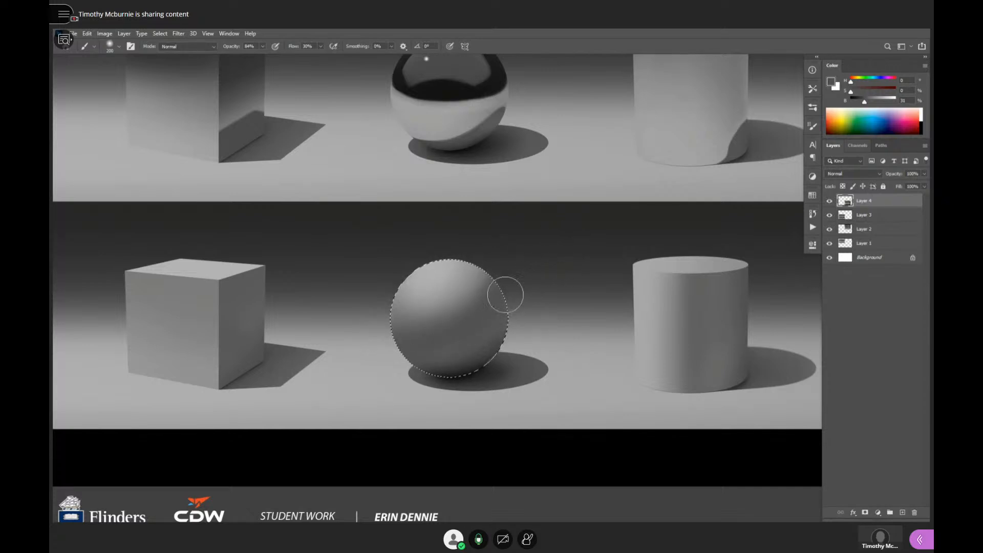
pyautogui.keyDown('alt'); pyautogui.click(481, 268); pyautogui.keyUp('alt')
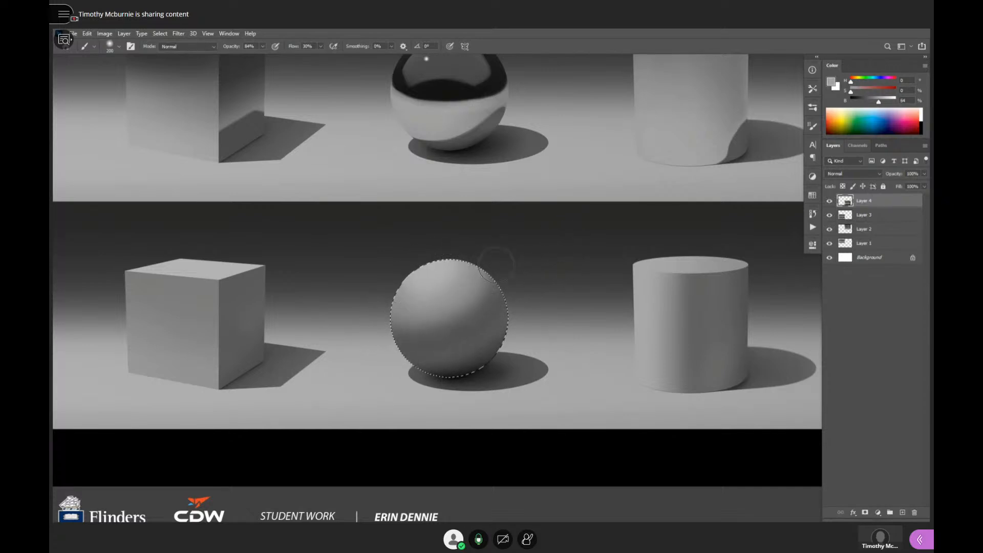
pyautogui.keyDown('alt'); pyautogui.click(463, 315); pyautogui.keyUp('alt')
pyautogui.keyDown('alt'); pyautogui.click(459, 372); pyautogui.keyUp('alt')
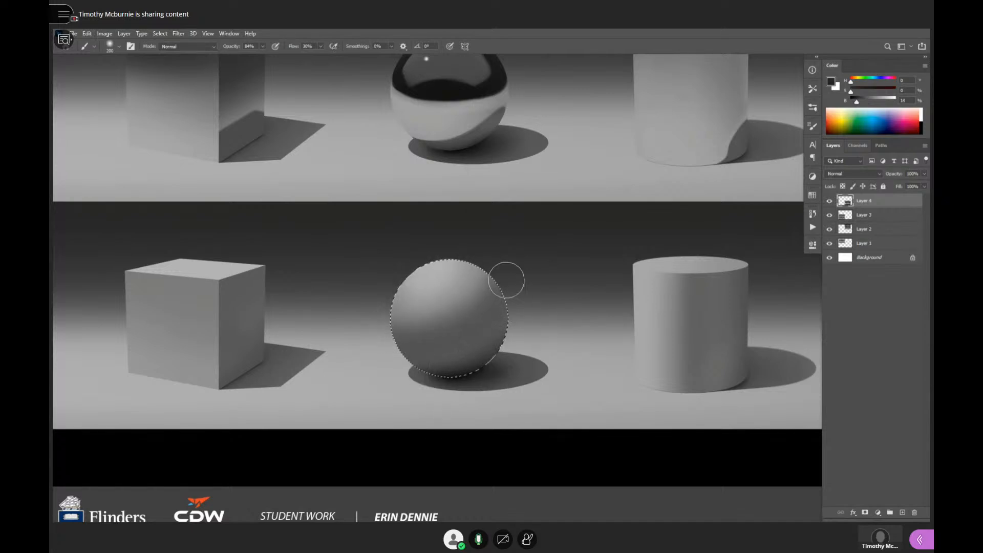
pyautogui.hotkey('ctrl', 'd')
# - Try brushing a light grey sampled from the sphere's top along its underside as reflected light
pyautogui.keyDown('ctrl'); pyautogui.keyDown('alt'); pyautogui.click(553, 324); pyautogui.keyUp('alt'); pyautogui.keyUp('ctrl')
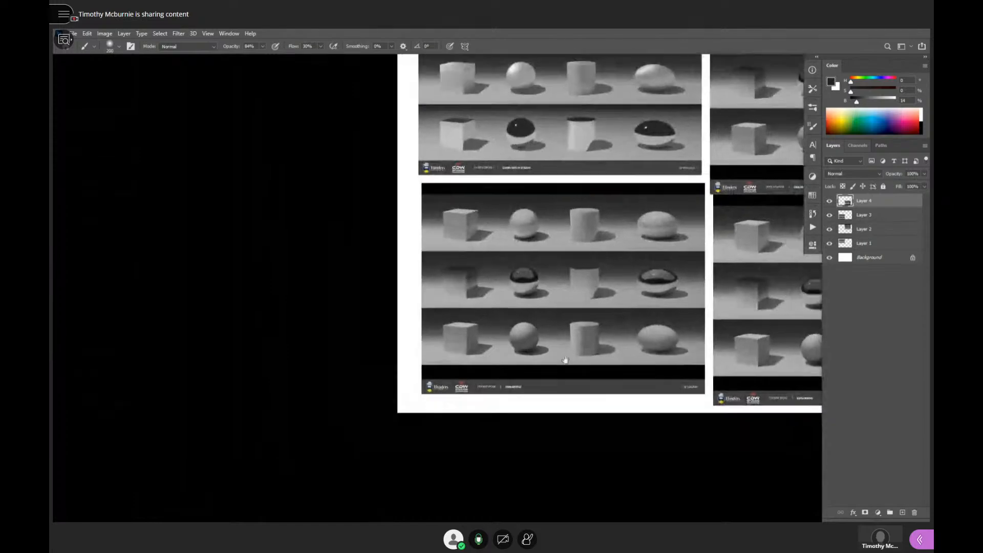
pyautogui.keyDown('ctrl'); pyautogui.click(541, 349); pyautogui.keyUp('ctrl')
pyautogui.keyDown('ctrl'); pyautogui.click(527, 342); pyautogui.keyUp('ctrl')
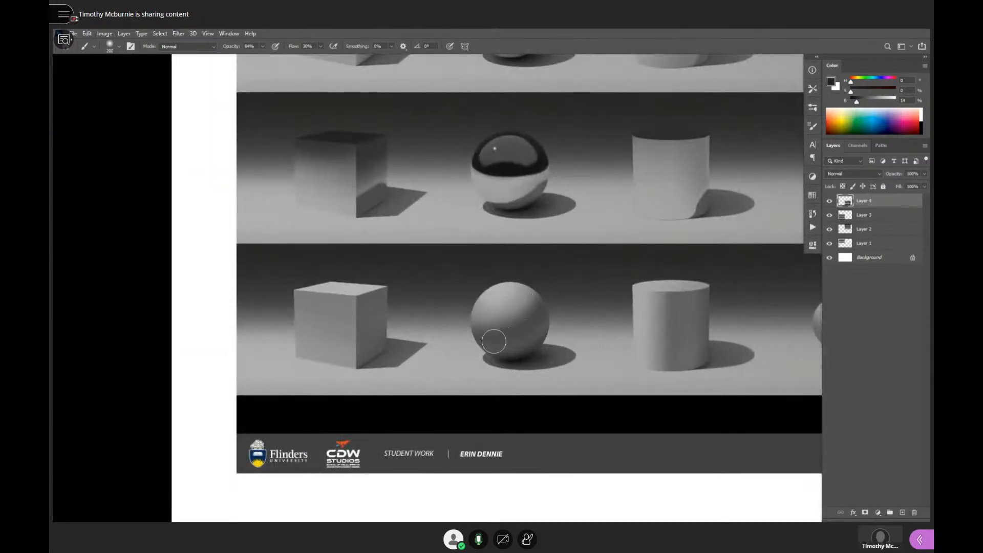
pyautogui.keyDown('alt'); pyautogui.click(504, 294); pyautogui.keyUp('alt')
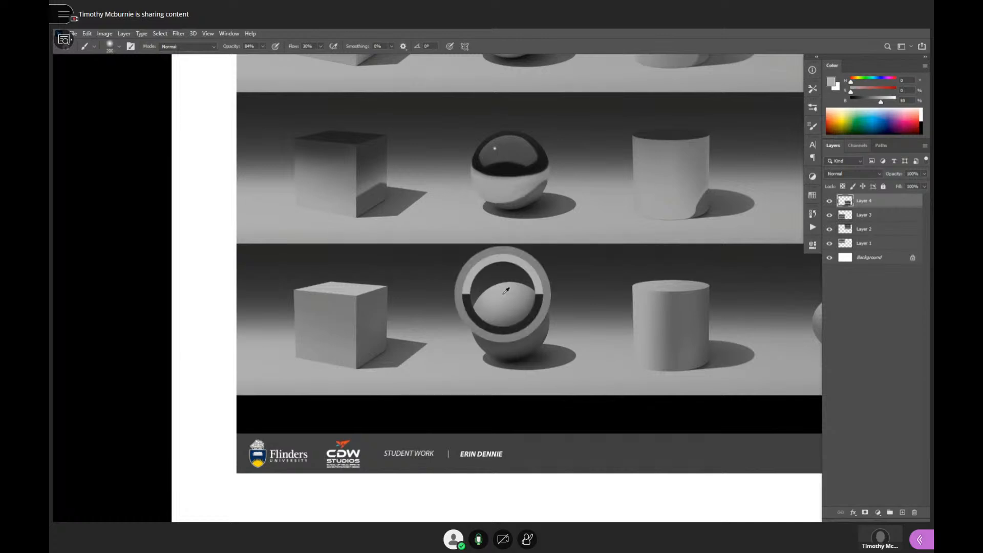
pyautogui.moveTo(495, 354)
pyautogui.mouseDown()
pyautogui.moveTo(523, 351)
pyautogui.moveTo(468, 343)
pyautogui.moveTo(535, 347)
pyautogui.mouseUp()
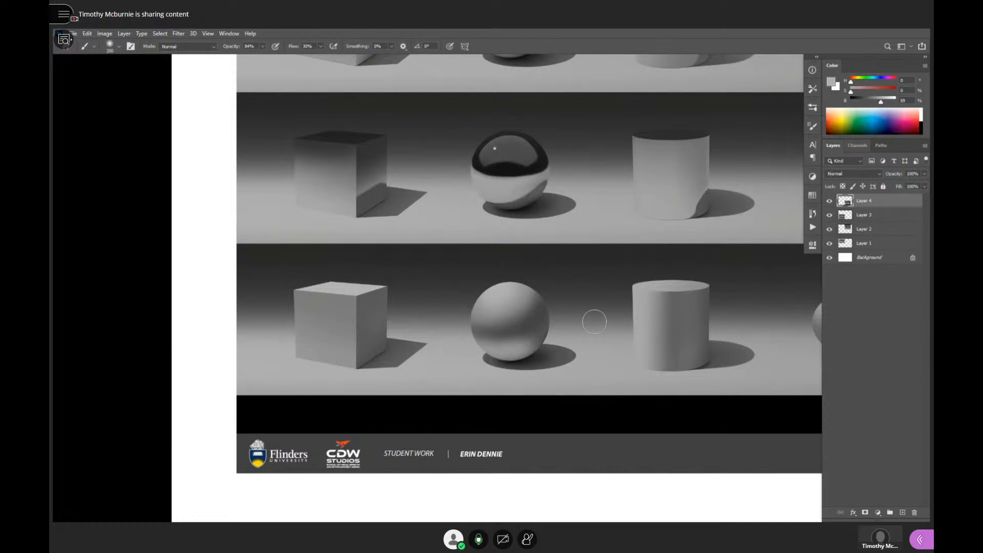
pyautogui.hotkey('ctrl', 'z')
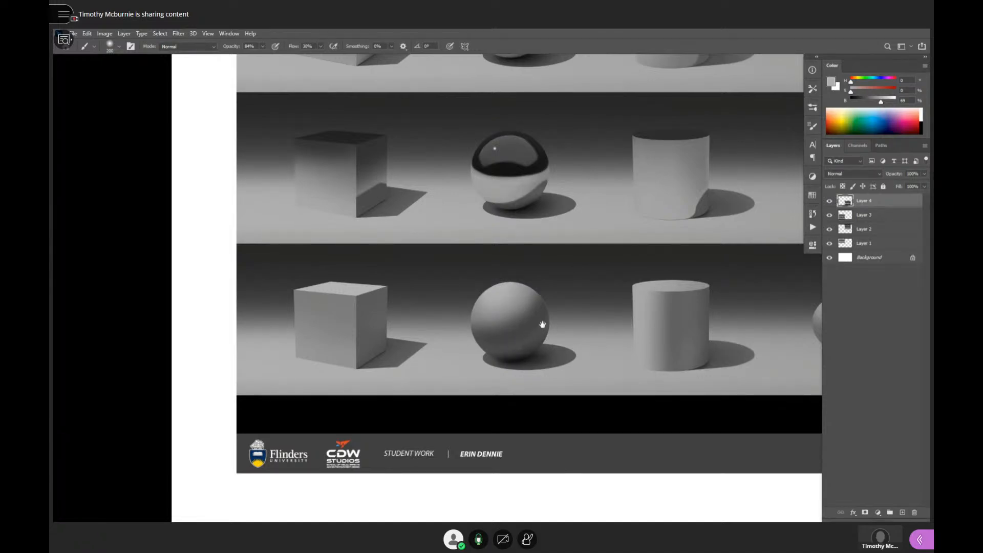
# - Resample the sphere's upper light grey and try another stroke from its right side across its underside
pyautogui.scroll(1, 538, 323)
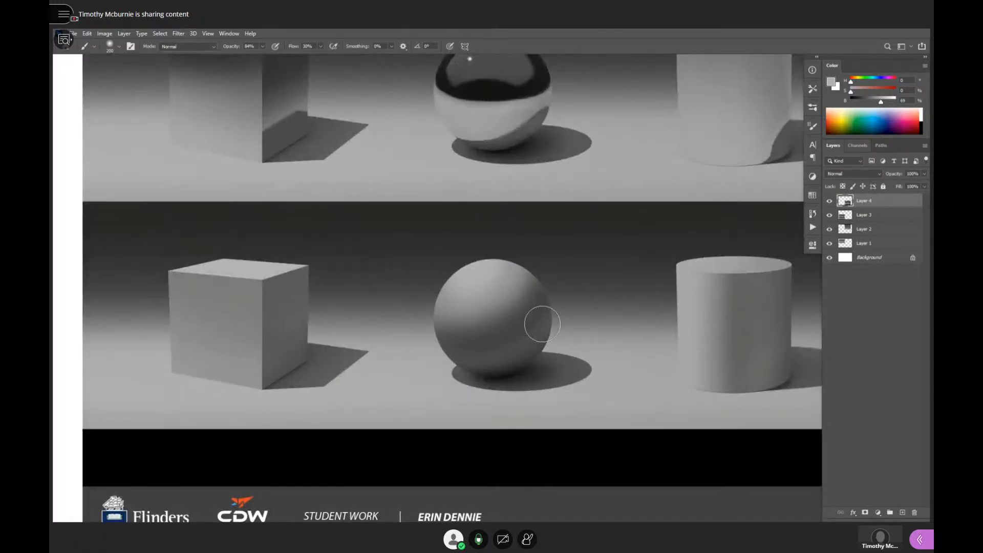
pyautogui.keyDown('alt'); pyautogui.click(490, 273); pyautogui.keyUp('alt')
pyautogui.moveTo(527, 341); pyautogui.dragTo(466, 371)
pyautogui.hotkey('ctrl', 'z')
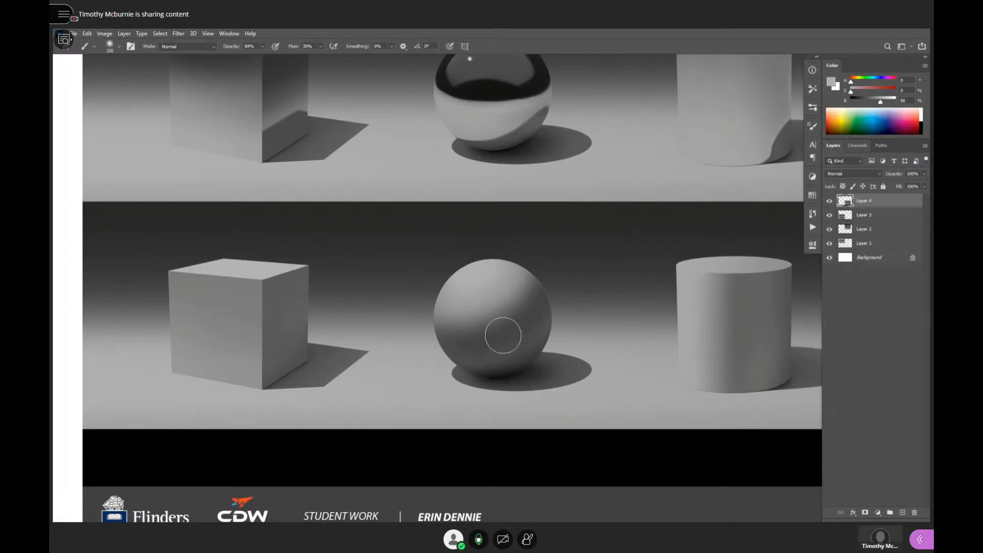
# - Sample a dark grey from the matte sphere and deepen the shadow on its right side
pyautogui.scroll(1, 503, 338)
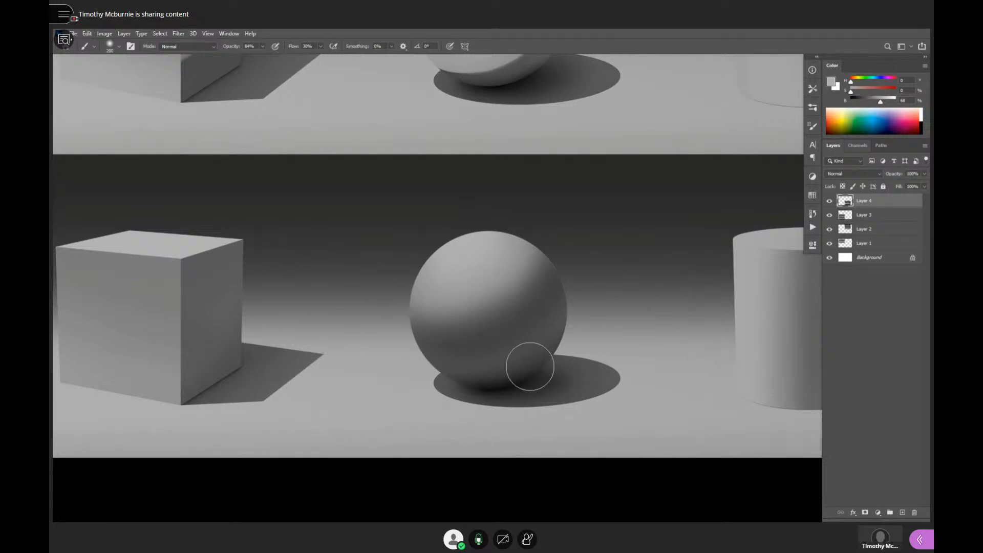
pyautogui.moveTo(558, 348); pyautogui.dragTo(546, 361)
pyautogui.keyDown('alt'); pyautogui.click(513, 330); pyautogui.keyUp('alt')
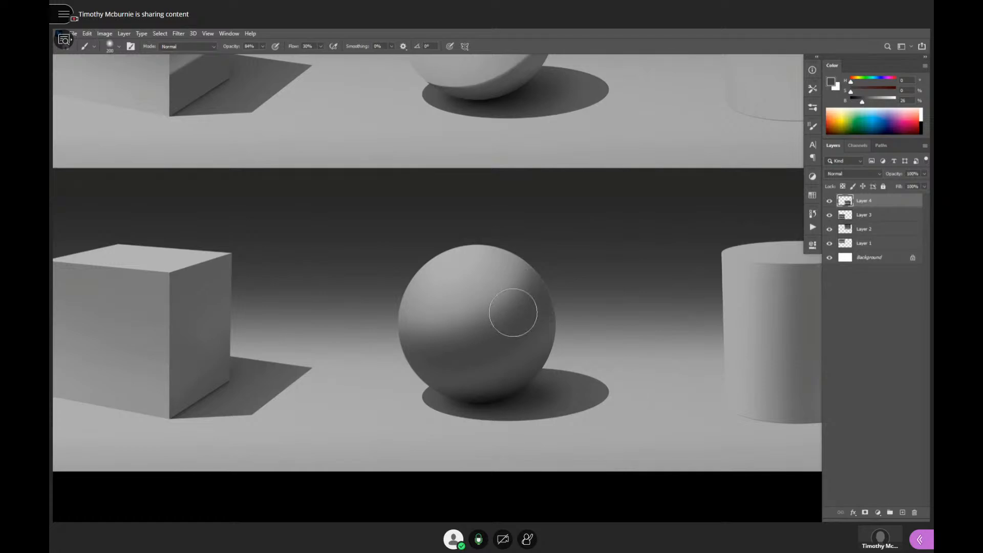
pyautogui.keyDown('alt'); pyautogui.click(550, 324); pyautogui.keyUp('alt')
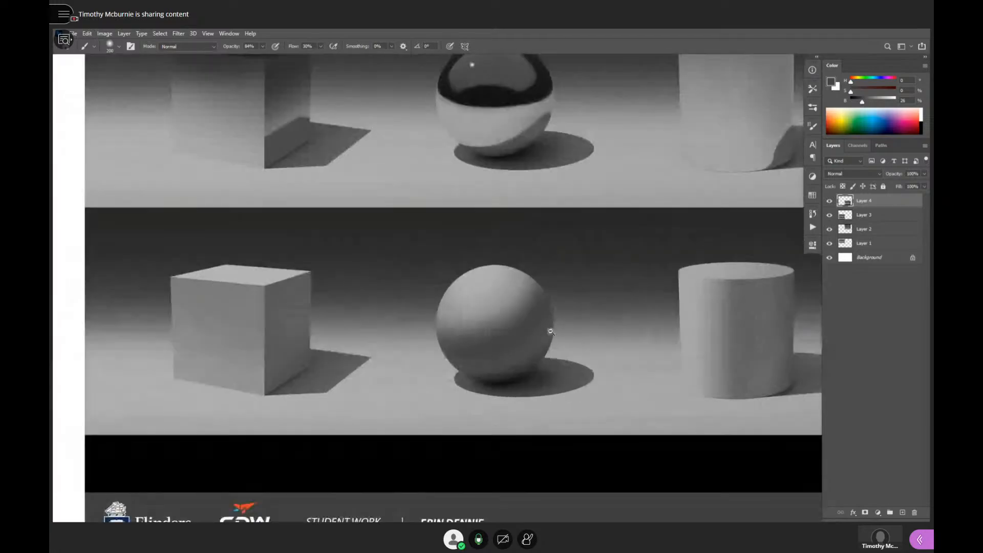
pyautogui.keyDown('alt'); pyautogui.click(551, 331); pyautogui.keyUp('alt')
pyautogui.keyDown('alt'); pyautogui.click(551, 331); pyautogui.keyUp('alt')
pyautogui.moveTo(573, 367); pyautogui.dragTo(506, 383)
pyautogui.keyDown('alt'); pyautogui.click(522, 381); pyautogui.keyUp('alt')
pyautogui.keyDown('alt'); pyautogui.click(534, 383); pyautogui.keyUp('alt')
pyautogui.keyDown('alt'); pyautogui.click(534, 383); pyautogui.keyUp('alt')
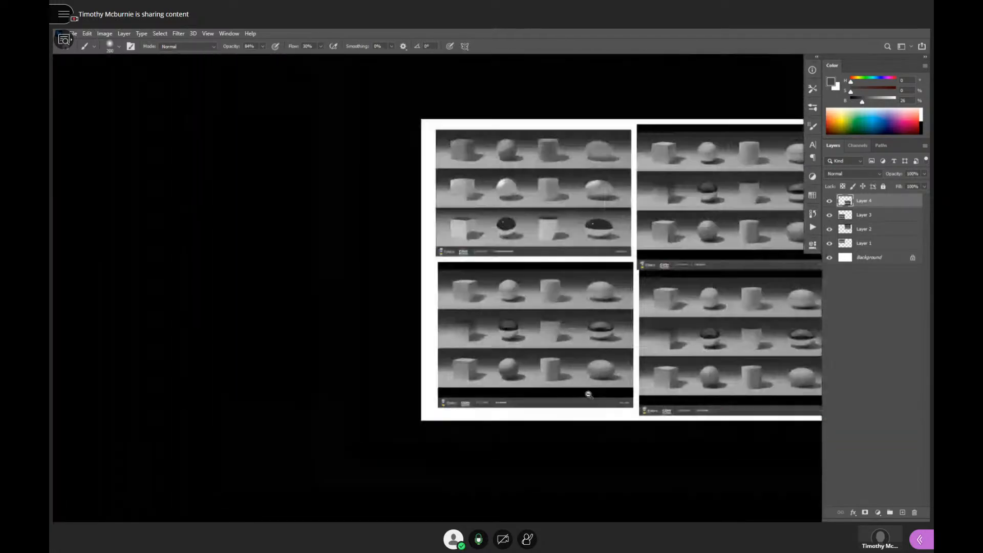
# - Paint a black contact shadow beneath the bottom-row ellipsoid on the lower-left sheet with the soft brush
pyautogui.moveTo(613, 396); pyautogui.dragTo(575, 401)
pyautogui.keyDown('ctrl'); pyautogui.click(562, 388); pyautogui.keyUp('ctrl')
pyautogui.keyDown('ctrl'); pyautogui.click(563, 388); pyautogui.keyUp('ctrl')
pyautogui.keyDown('ctrl'); pyautogui.click(589, 383); pyautogui.keyUp('ctrl')
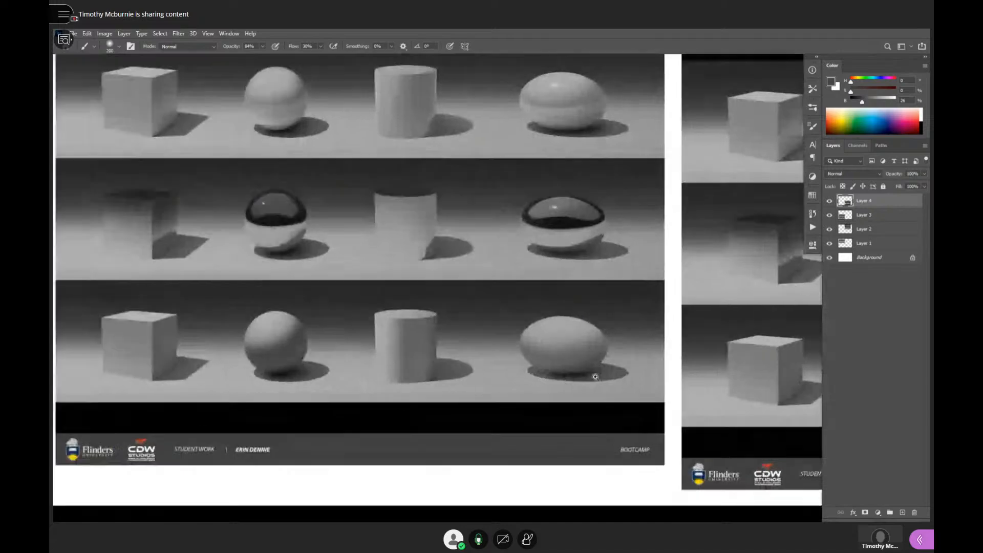
pyautogui.keyDown('ctrl'); pyautogui.click(594, 377); pyautogui.keyUp('ctrl')
pyautogui.keyDown('alt'); pyautogui.click(564, 365); pyautogui.keyUp('alt')
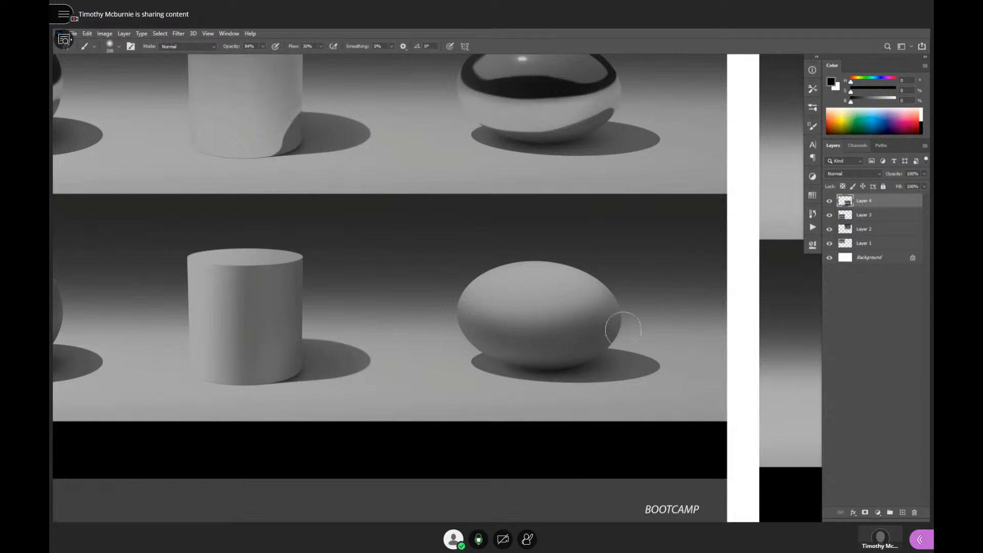
pyautogui.keyDown('alt'); pyautogui.click(606, 367); pyautogui.keyUp('alt')
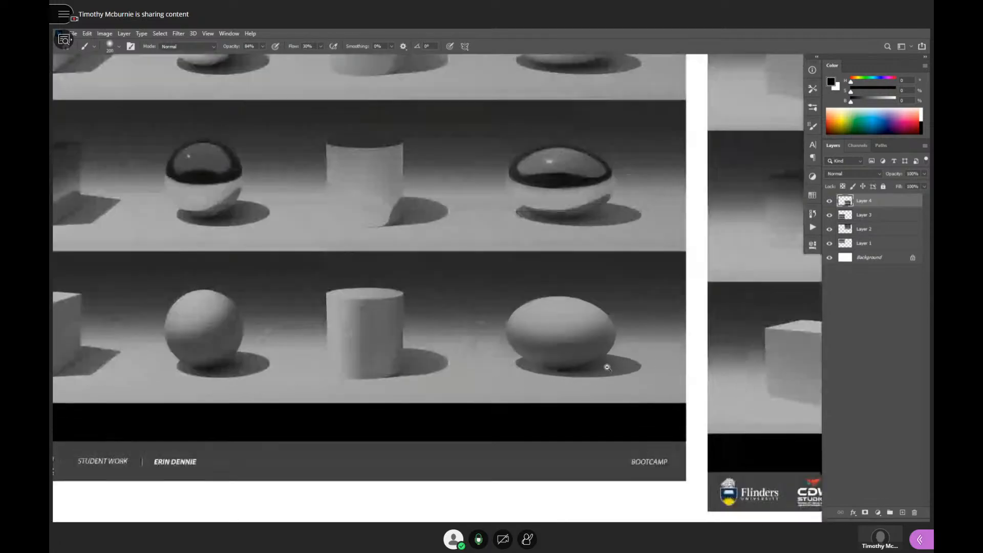
pyautogui.keyDown('alt'); pyautogui.click(606, 367); pyautogui.keyUp('alt')
pyautogui.keyDown('alt'); pyautogui.click(607, 367); pyautogui.keyUp('alt')
# - Darken the contact shadow beneath the top-row glossy sphere on the lower-left sheet, using a smaller soft brush
pyautogui.moveTo(622, 369); pyautogui.dragTo(389, 453)
pyautogui.moveTo(518, 301); pyautogui.dragTo(539, 343)
pyautogui.moveTo(384, 344); pyautogui.dragTo(611, 338)
pyautogui.keyDown('ctrl'); pyautogui.click(459, 337); pyautogui.keyUp('ctrl')
pyautogui.keyDown('ctrl'); pyautogui.click(459, 337); pyautogui.keyUp('ctrl')
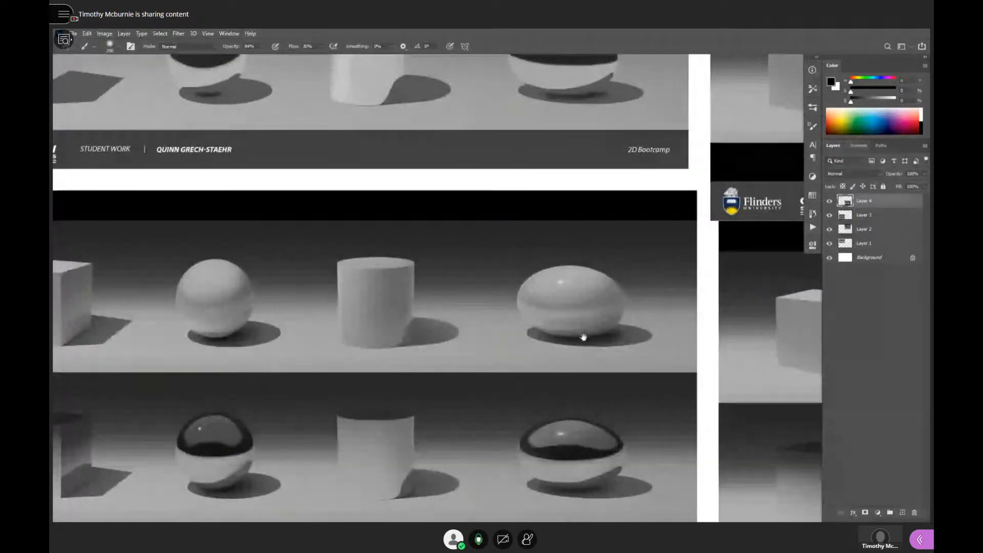
pyautogui.keyDown('ctrl'); pyautogui.click(387, 331); pyautogui.keyUp('ctrl')
pyautogui.moveTo(714, 333)
pyautogui.mouseDown()
pyautogui.moveTo(684, 341)
pyautogui.moveTo(722, 307)
pyautogui.moveTo(734, 320)
pyautogui.moveTo(772, 312)
pyautogui.mouseUp()
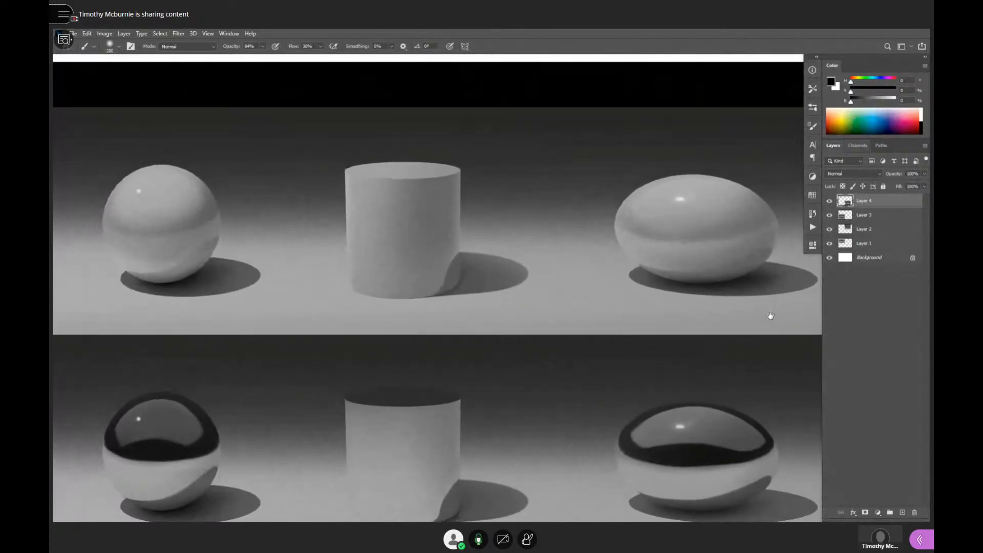
pyautogui.keyDown('alt'); pyautogui.click(180, 279); pyautogui.keyUp('alt')
pyautogui.press('[')
pyautogui.keyDown('alt'); pyautogui.click(279, 298); pyautogui.keyUp('alt')
pyautogui.keyDown('alt'); pyautogui.click(278, 299); pyautogui.keyUp('alt')
pyautogui.keyDown('alt'); pyautogui.click(278, 298); pyautogui.keyUp('alt')
pyautogui.moveTo(526, 341); pyautogui.dragTo(537, 306)
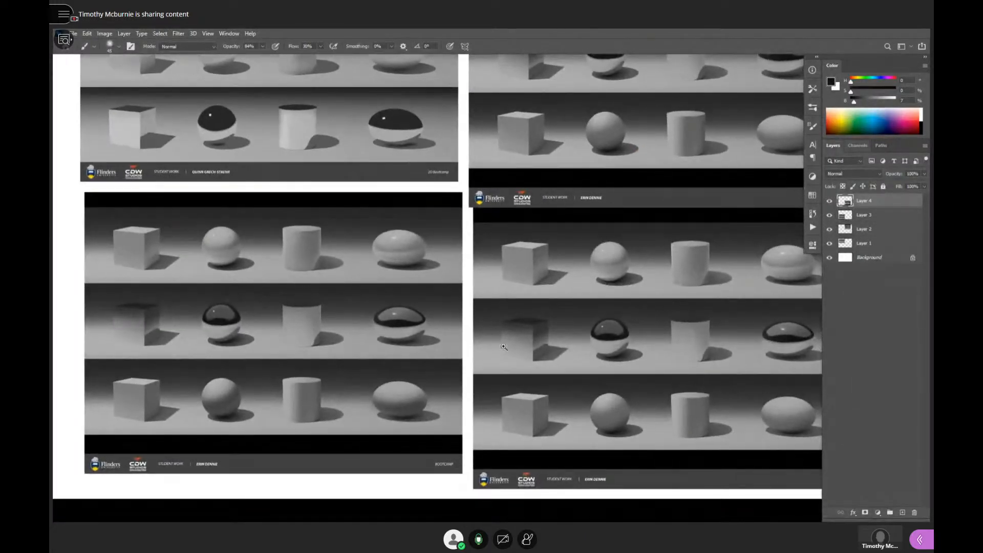
# - Examine the shading on the two right-hand sheets and compare all four student sheets
pyautogui.moveTo(713, 212); pyautogui.dragTo(545, 360)
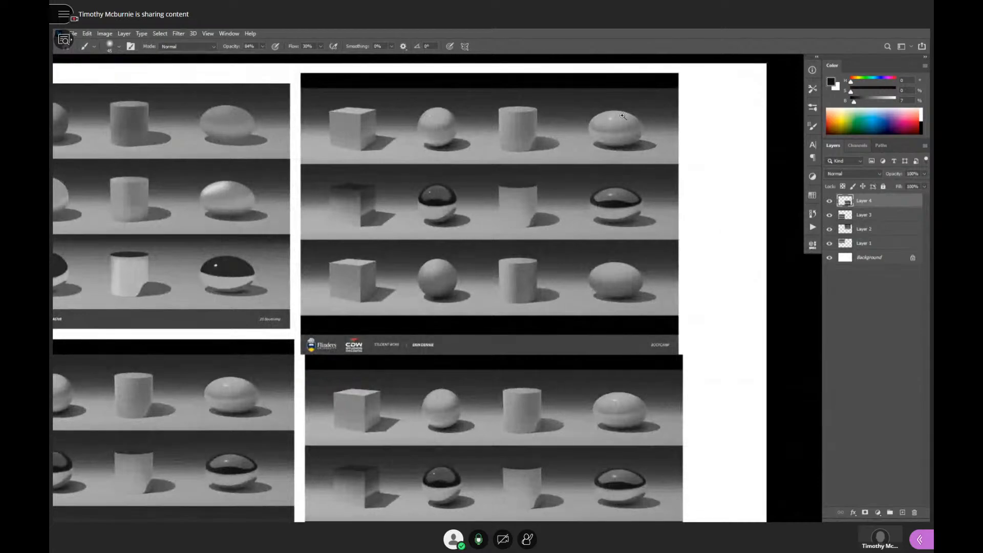
pyautogui.moveTo(611, 192); pyautogui.dragTo(629, 281)
pyautogui.keyDown('ctrl'); pyautogui.click(659, 298); pyautogui.keyUp('ctrl')
pyautogui.keyDown('ctrl'); pyautogui.click(660, 298); pyautogui.keyUp('ctrl')
pyautogui.moveTo(667, 351); pyautogui.dragTo(744, 226)
pyautogui.moveTo(569, 316); pyautogui.dragTo(586, 303)
pyautogui.keyDown('alt'); pyautogui.click(576, 332); pyautogui.keyUp('alt')
pyautogui.keyDown('alt'); pyautogui.click(575, 332); pyautogui.keyUp('alt')
pyautogui.keyDown('alt'); pyautogui.click(575, 333); pyautogui.keyUp('alt')
pyautogui.moveTo(543, 370); pyautogui.dragTo(566, 303)
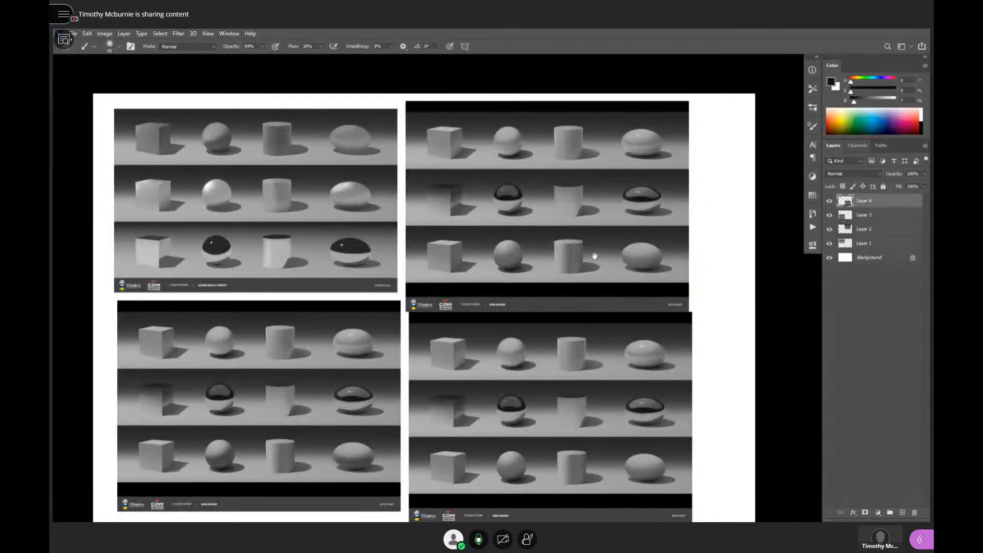
# - Switch to the browser and copy the three-row rendering sheet from a student's FLO forum post
pyautogui.press('v')
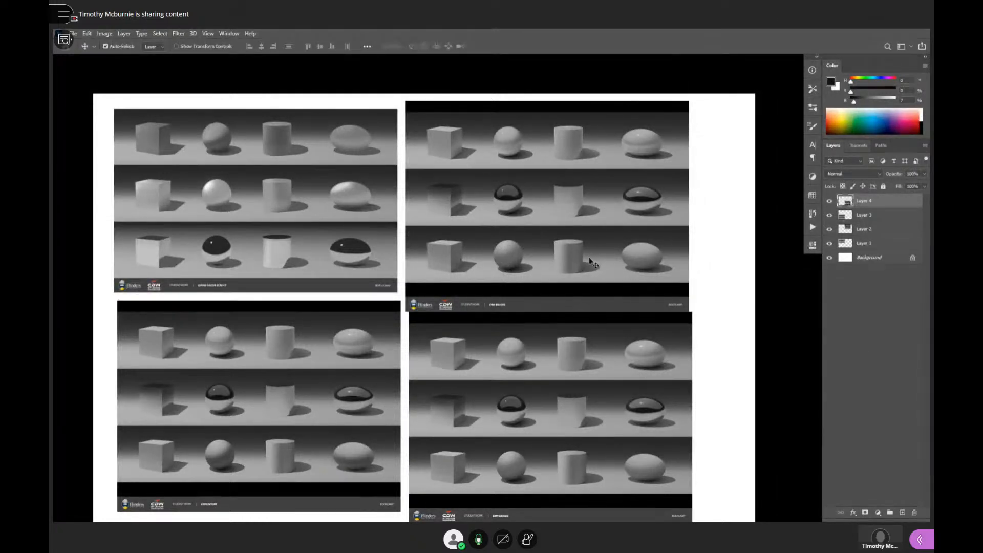
pyautogui.press('ctrl')
pyautogui.hotkey('alt', 'Tab')
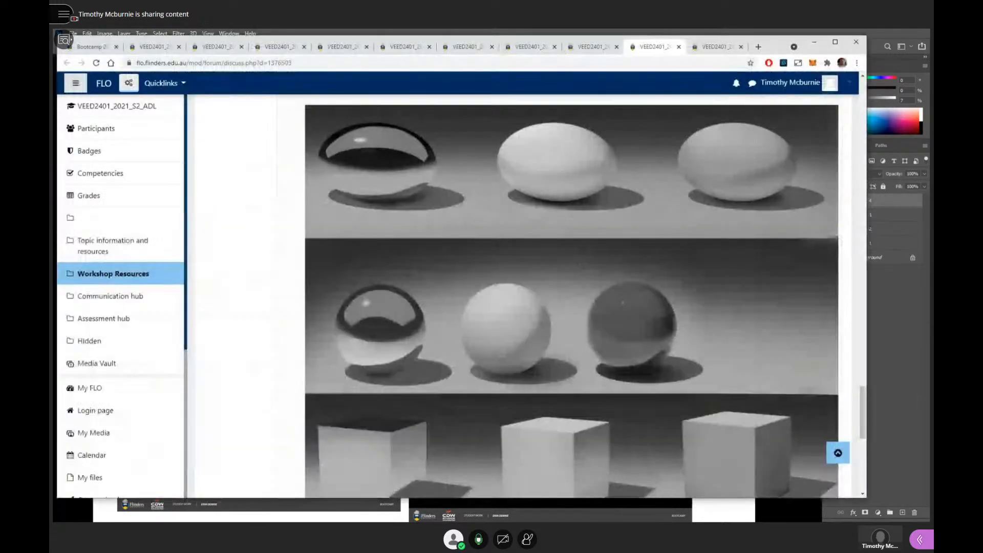
pyautogui.click(279, 47)
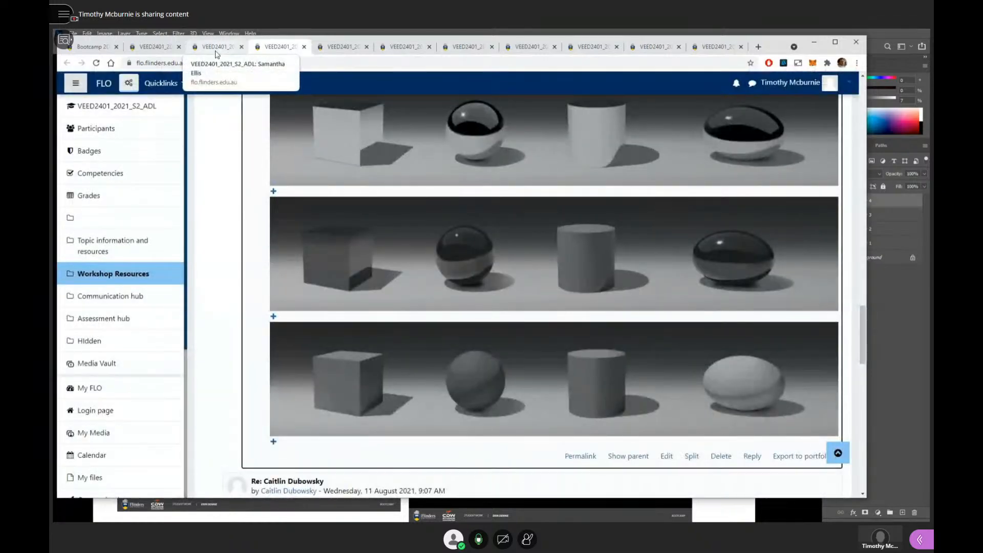
pyautogui.click(216, 51)
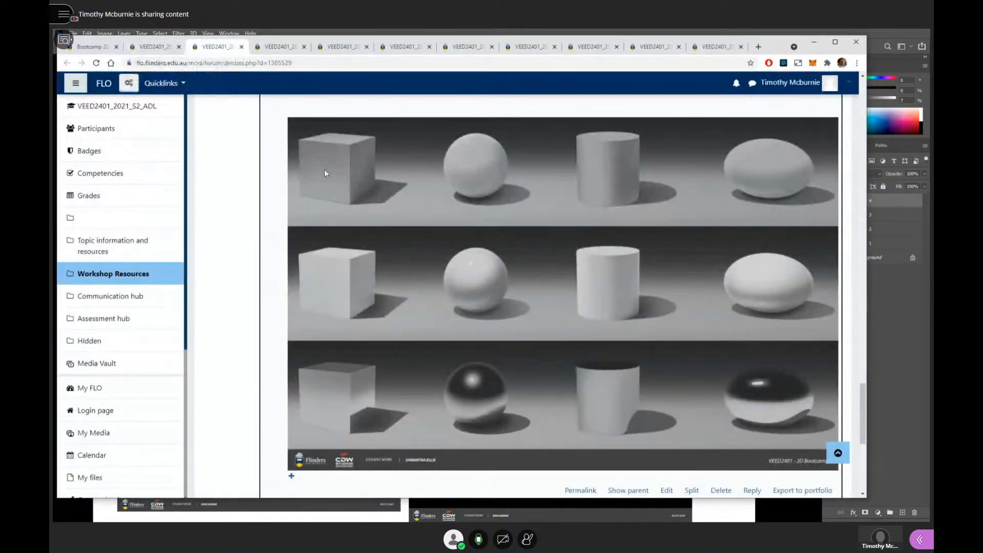
pyautogui.moveTo(776, 48); pyautogui.dragTo(779, 70)
pyautogui.rightClick(597, 247)
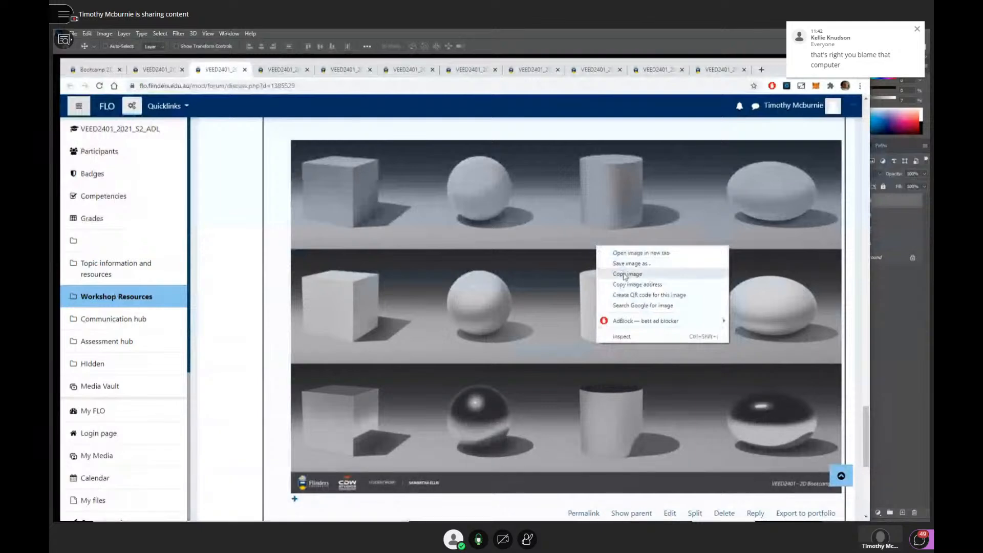
pyautogui.click(625, 275)
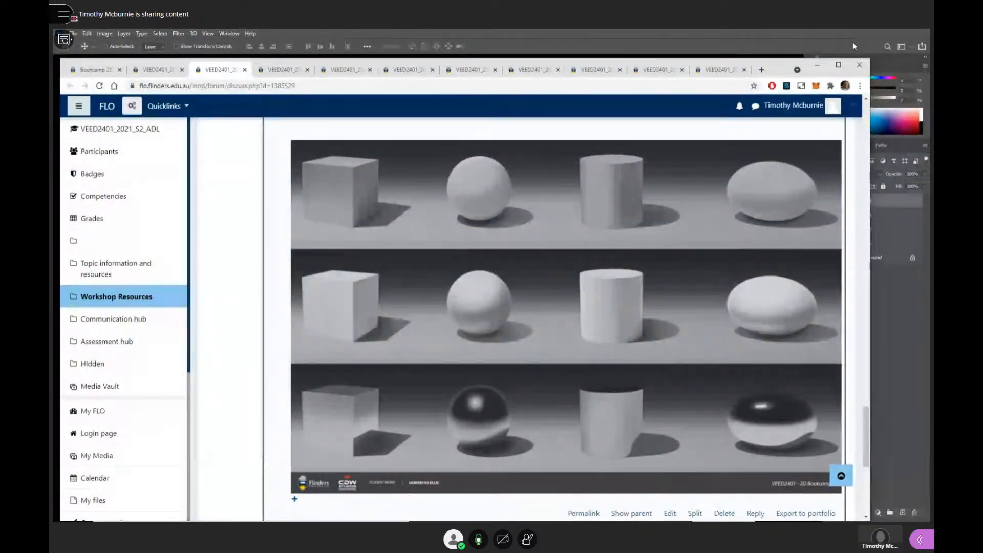
# - Return to Photoshop, paste the copied three-row sheet and place it over the upper-right sheet
pyautogui.click(853, 46)
pyautogui.hotkey('ctrl', 'v')
pyautogui.moveTo(460, 319); pyautogui.dragTo(584, 225)
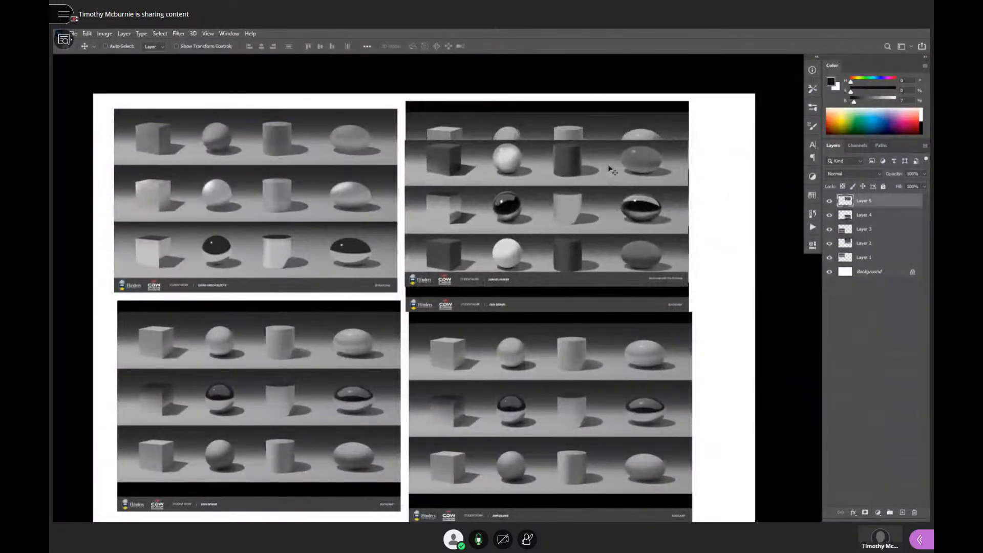
# - Delete the two old right-hand sheets and align the pasted sheet beside the upper-left one
pyautogui.click(597, 115)
pyautogui.press('Delete')
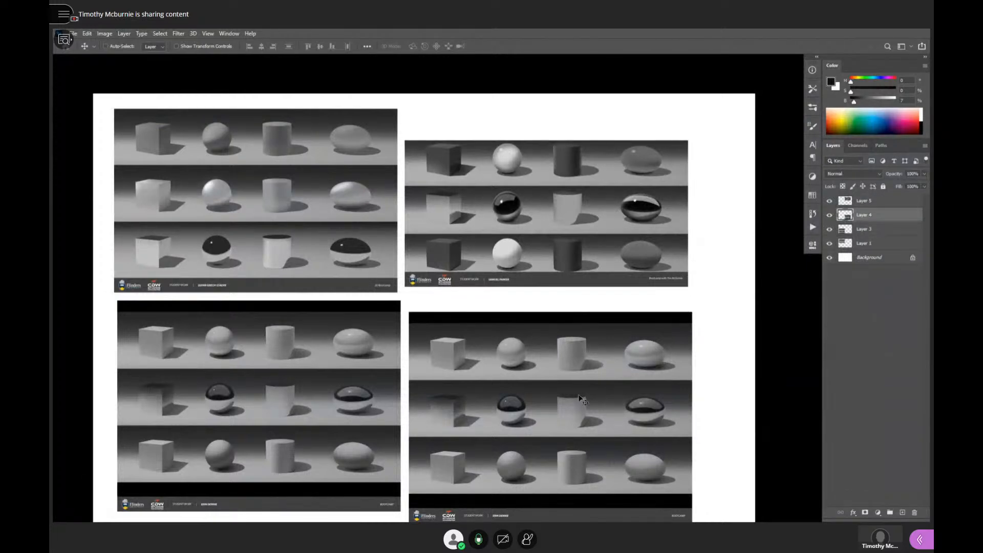
pyautogui.press('Delete')
pyautogui.moveTo(531, 237); pyautogui.dragTo(543, 206)
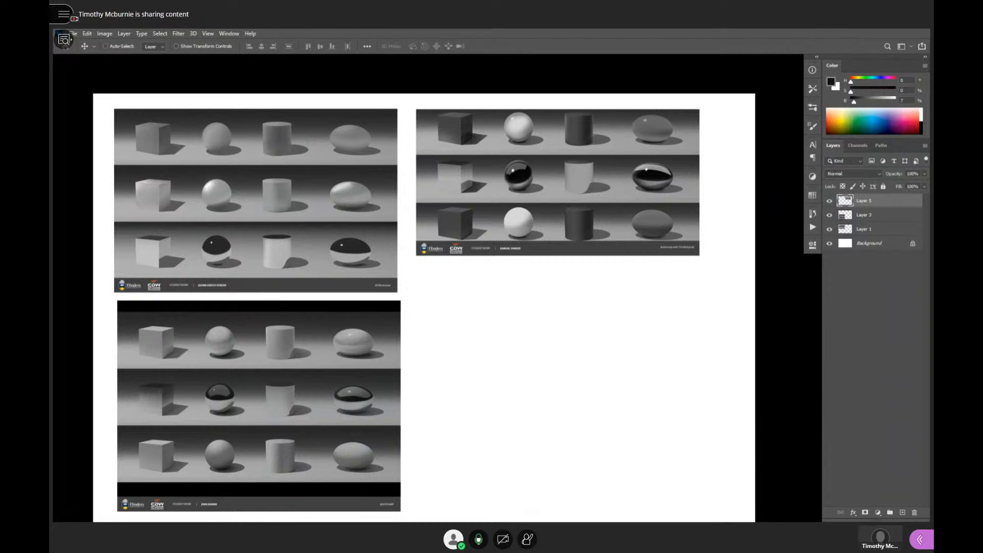
# - Switch to the browser, look through the students' forum posts and copy the strip with the light ellipsoid and dark matte sphere
pyautogui.hotkey('alt', 'Tab')
pyautogui.click(165, 70)
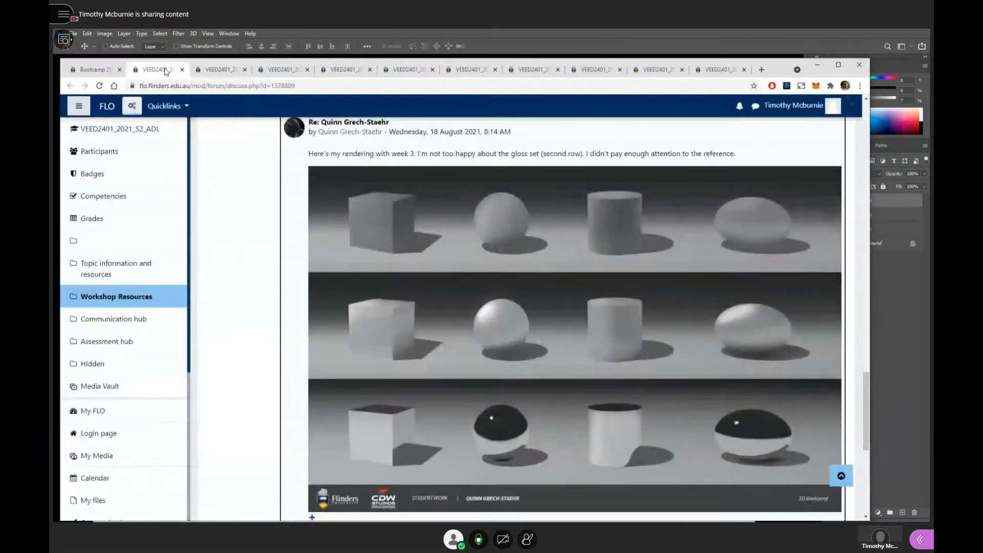
pyautogui.click(282, 70)
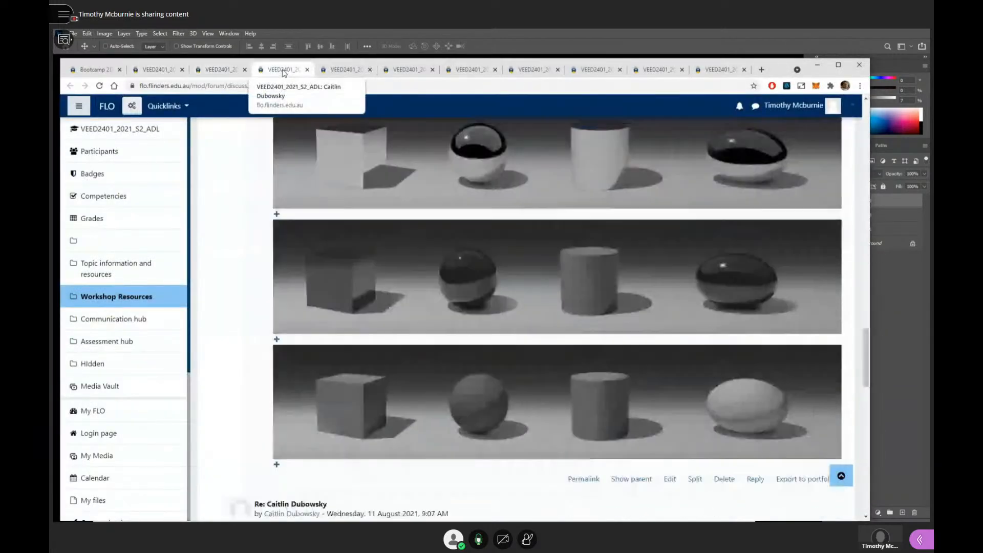
pyautogui.click(355, 148)
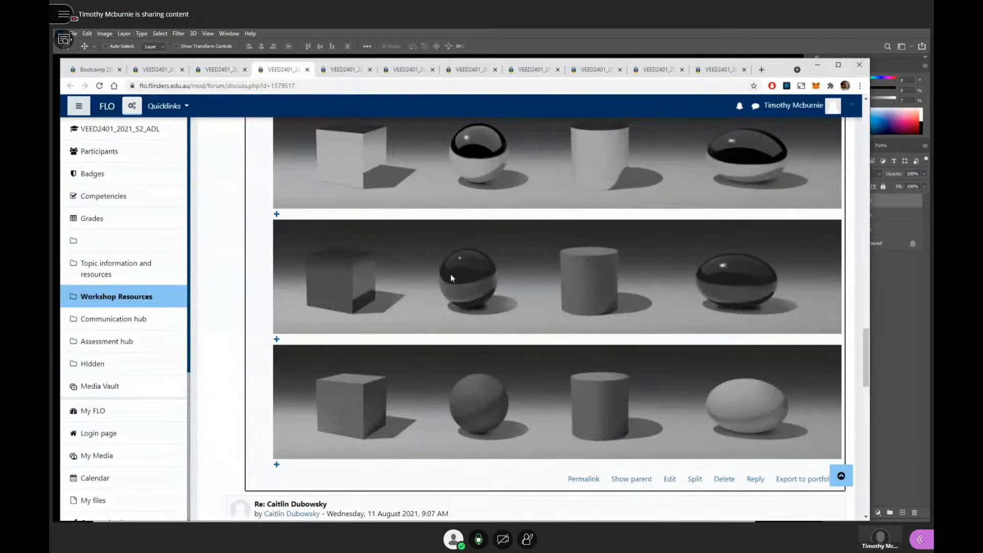
pyautogui.scroll(1, 488, 297)
pyautogui.scroll(-1, 488, 297)
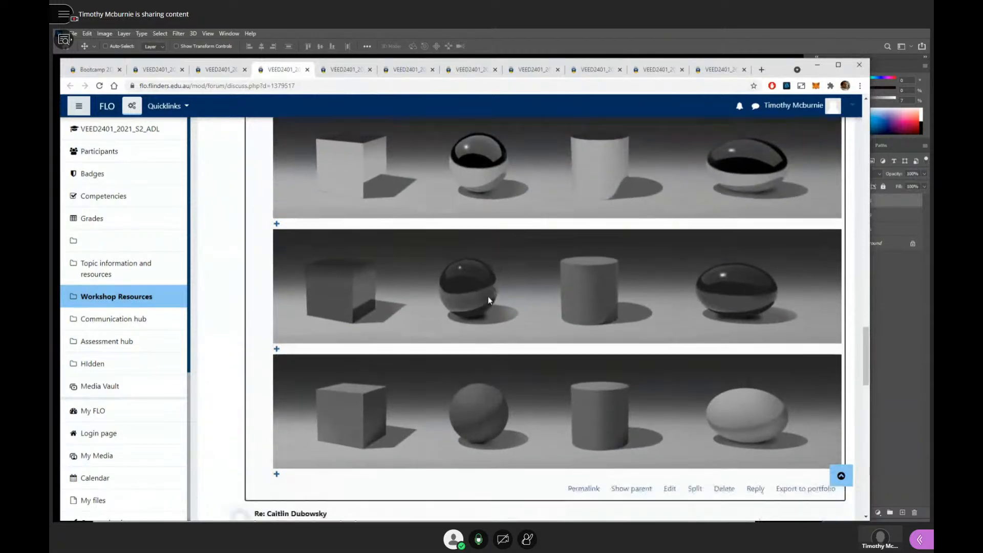
pyautogui.scroll(-1, 507, 327)
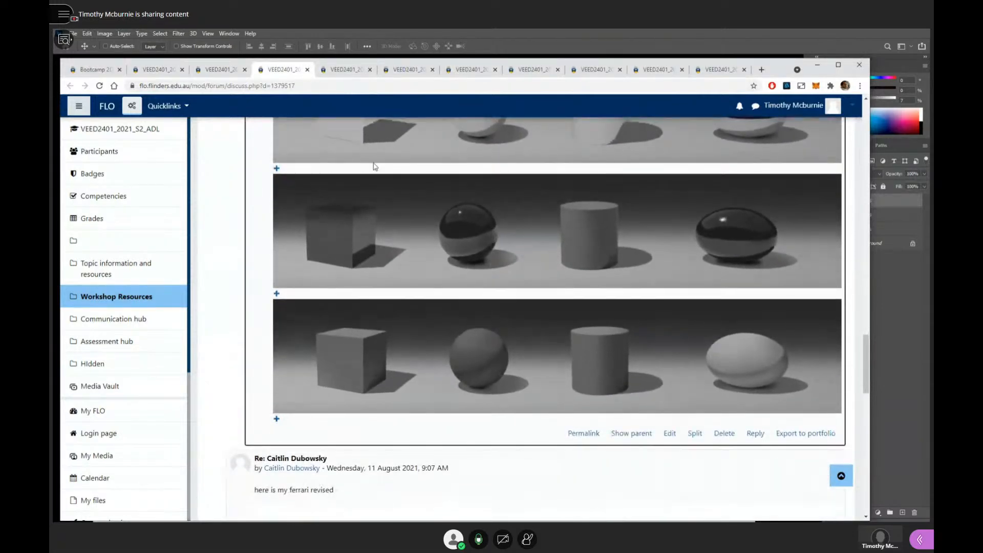
pyautogui.rightClick(445, 286)
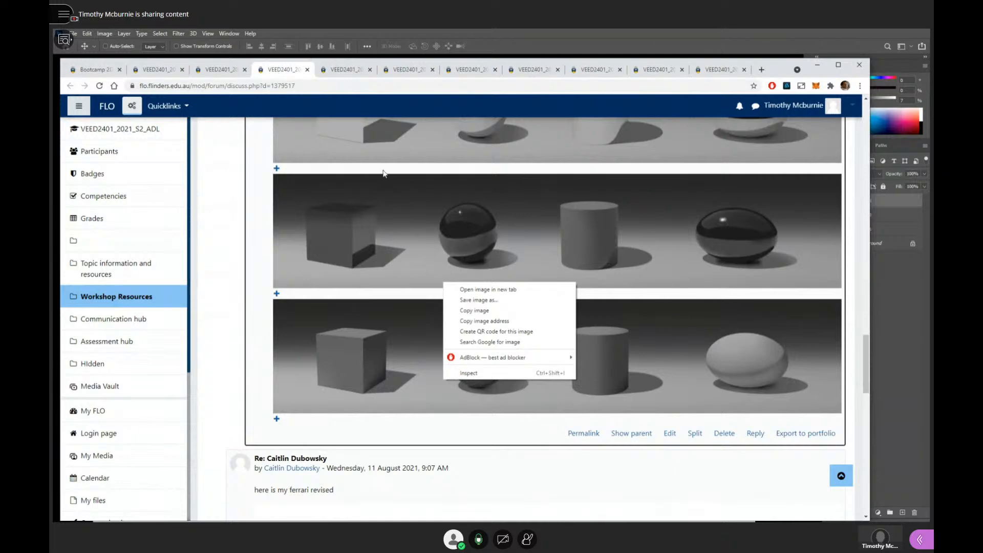
pyautogui.click(337, 72)
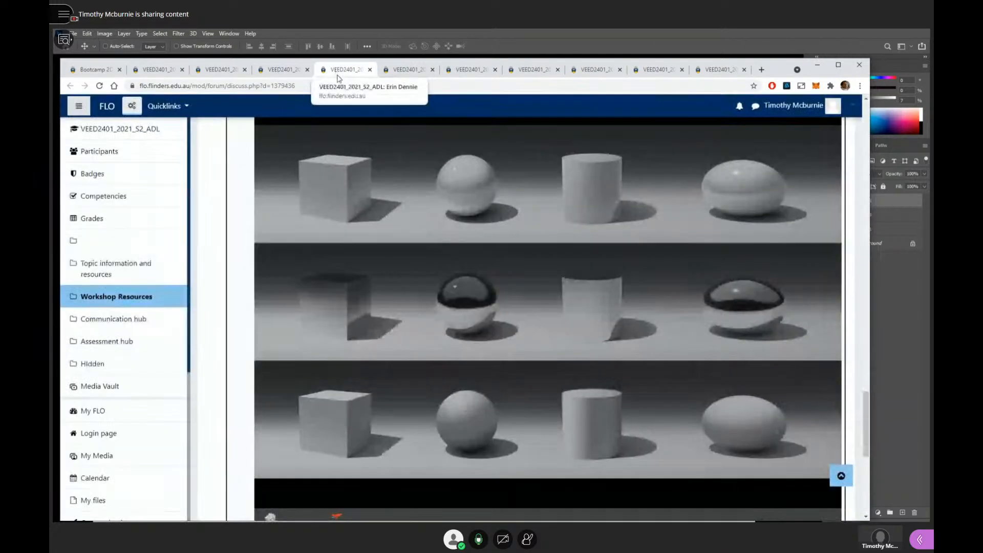
pyautogui.click(304, 75)
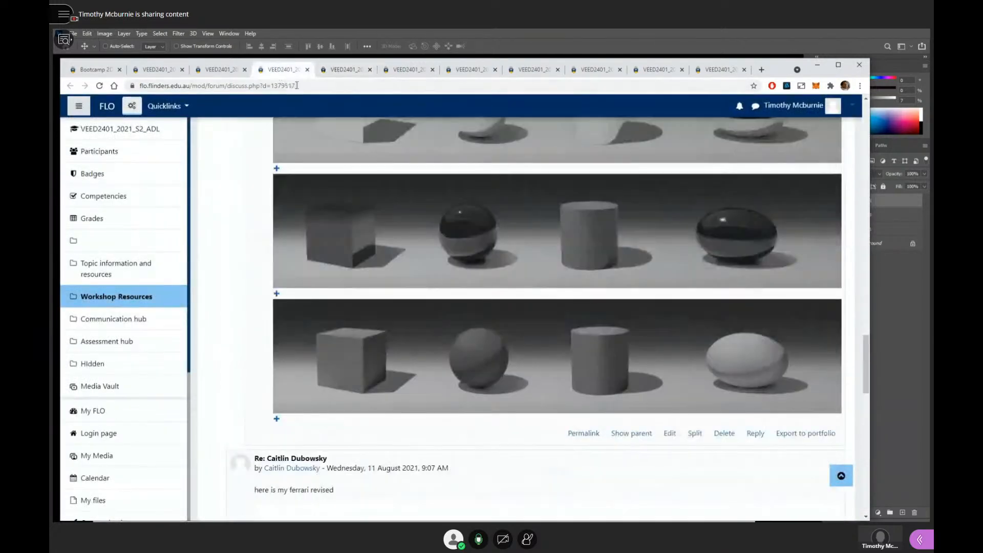
pyautogui.rightClick(528, 307)
pyautogui.click(574, 336)
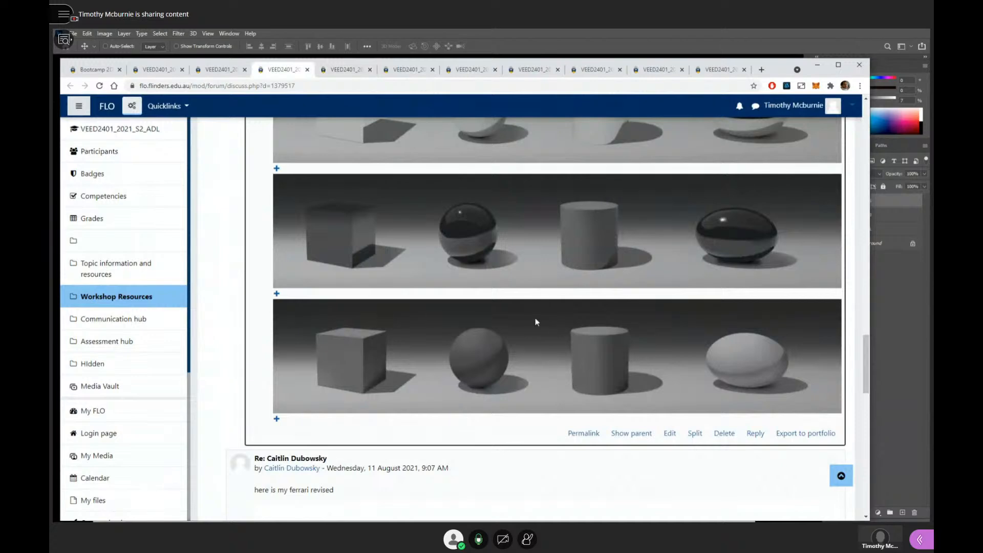
# - Paste the copied strip into the Photoshop canvas and scale it down beneath the upper-right sheet, roughly matching that sheet's width
pyautogui.hotkey('alt', 'Tab')
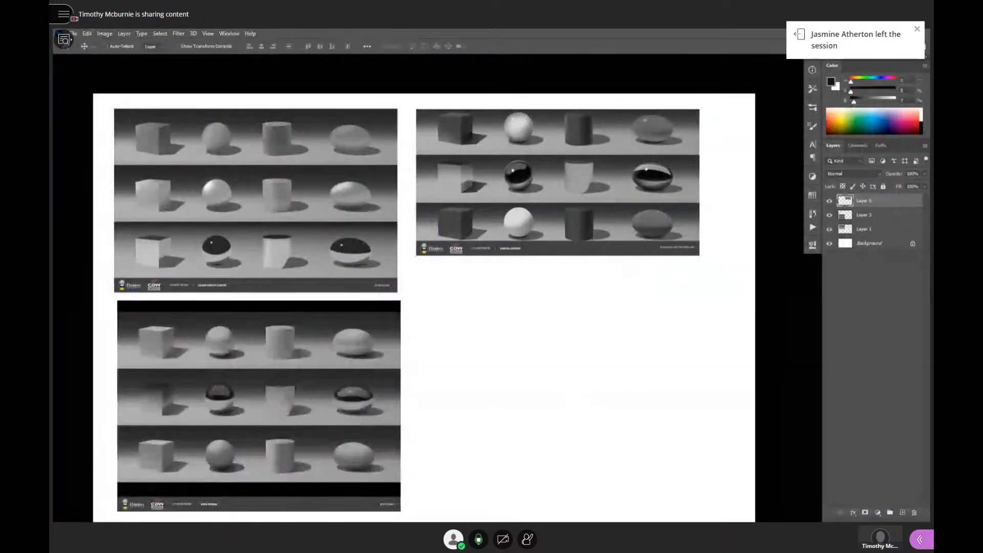
pyautogui.hotkey('ctrl', 'v')
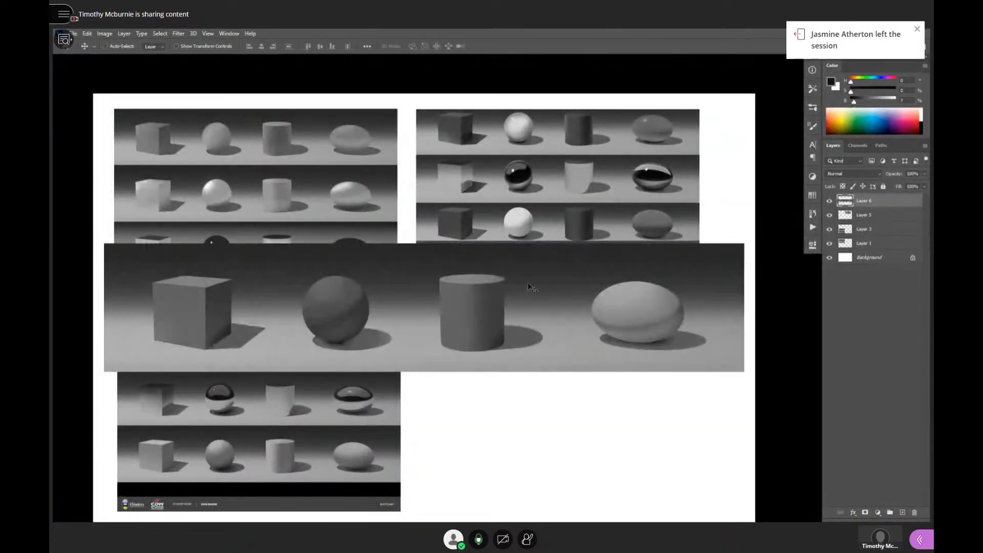
pyautogui.moveTo(532, 287); pyautogui.dragTo(559, 337)
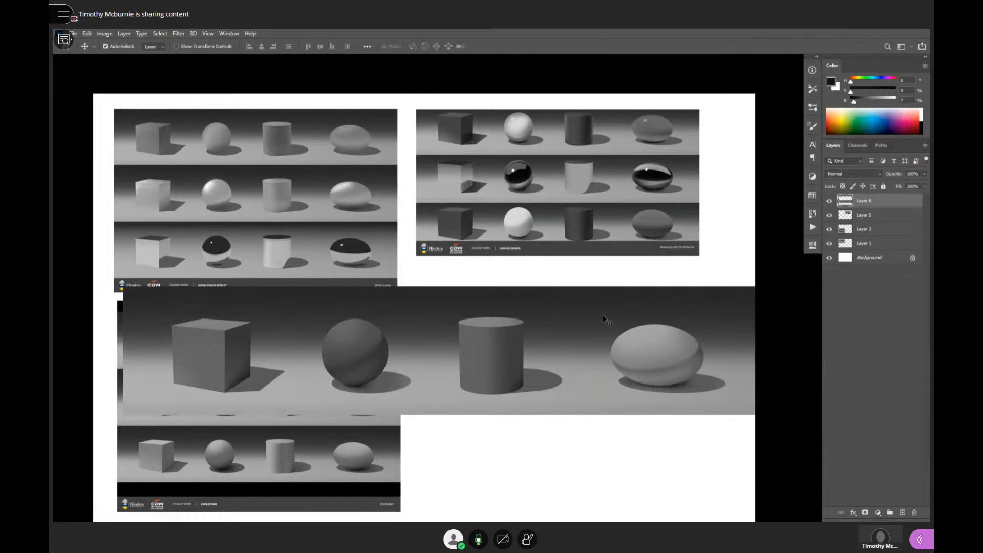
pyautogui.hotkey('ctrl', 't')
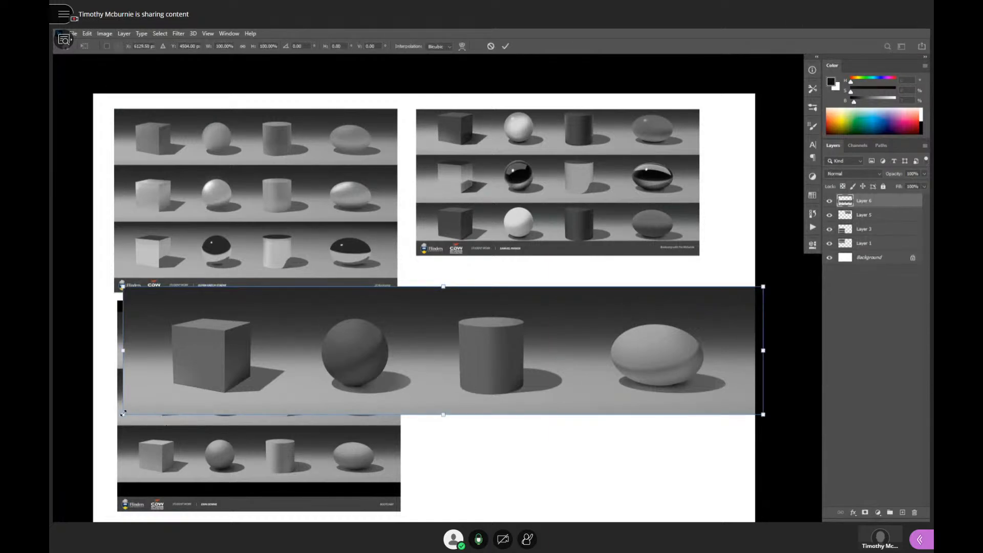
pyautogui.moveTo(123, 414); pyautogui.dragTo(481, 379)
pyautogui.moveTo(704, 317); pyautogui.dragTo(657, 333)
pyautogui.press('Return')
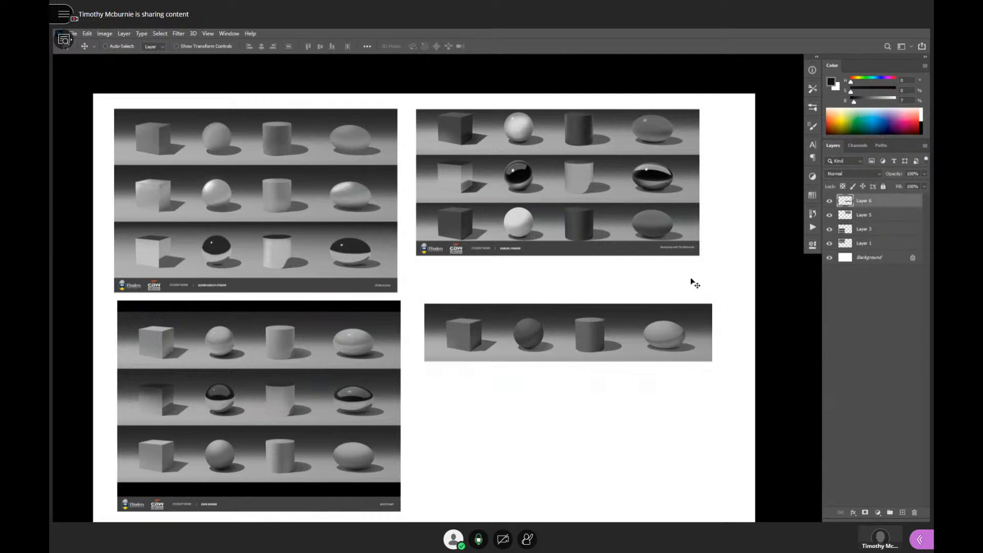
# - Select the top-row sphere on the upper-right sheet with an elliptical marquee about 520 by 517 px, ready for brushing
pyautogui.moveTo(649, 220); pyautogui.dragTo(684, 274)
pyautogui.moveTo(676, 269)
pyautogui.mouseDown()
pyautogui.moveTo(661, 484)
pyautogui.moveTo(698, 407)
pyautogui.mouseUp()
pyautogui.press('b')
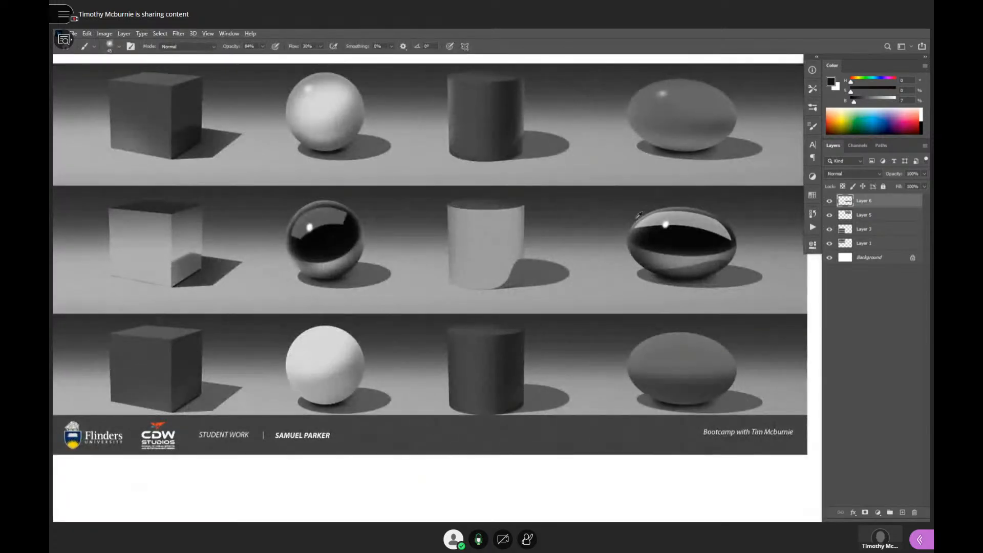
pyautogui.moveTo(443, 236); pyautogui.dragTo(504, 276)
pyautogui.press('m')
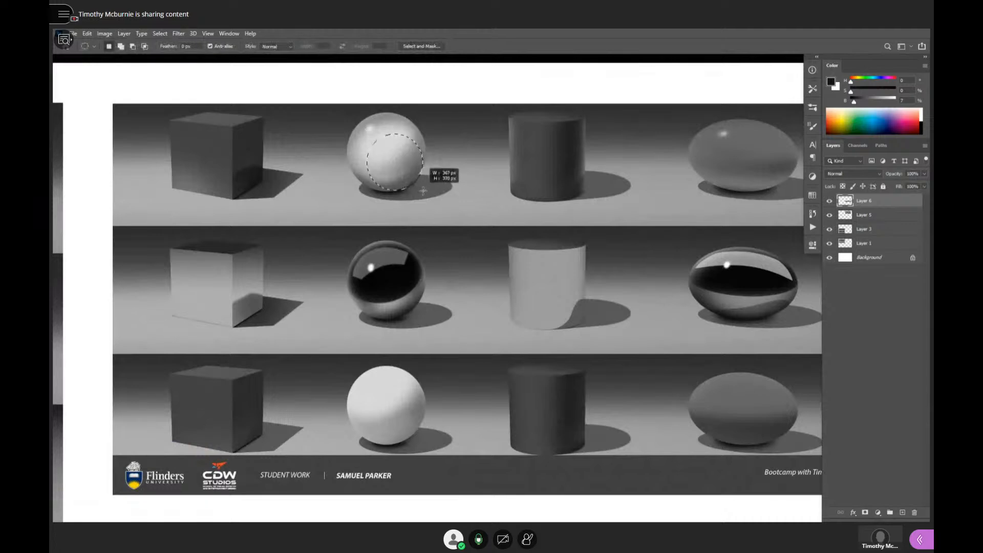
pyautogui.moveTo(423, 190); pyautogui.dragTo(422, 189)
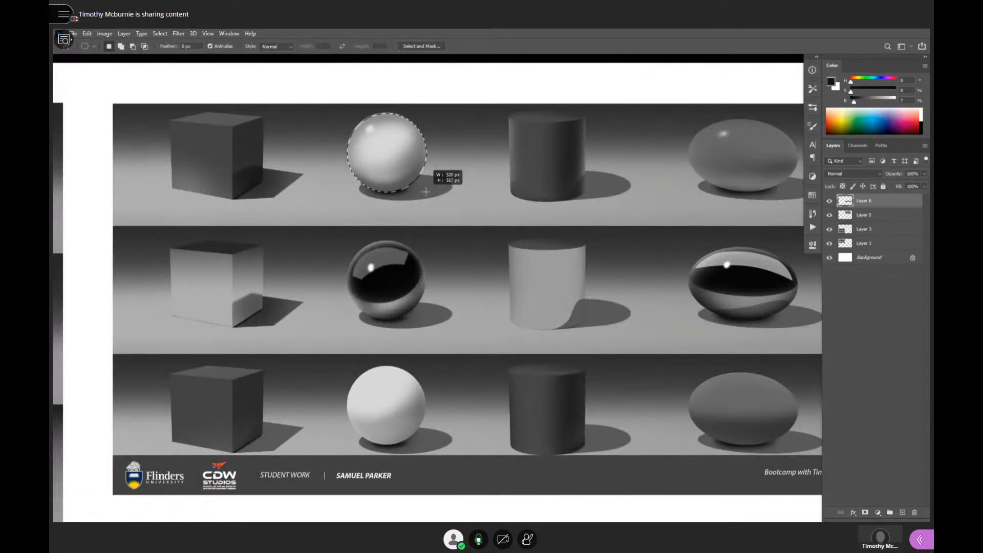
pyautogui.press('b')
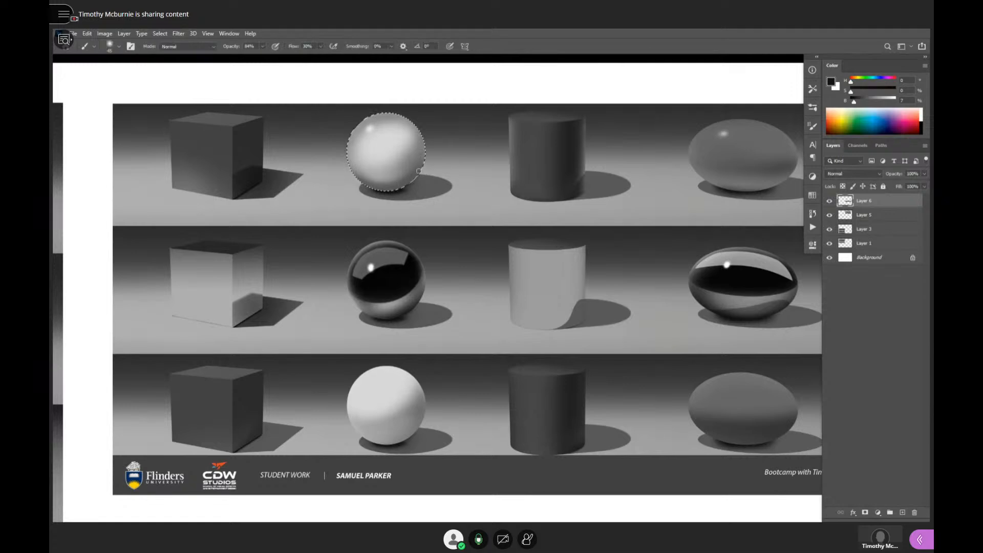
# - Enlarge the soft brush and sample a mid grey of 40% brightness from the top-row ellipsoid
pyautogui.keyDown('alt'); pyautogui.click(403, 219); pyautogui.keyUp('alt')
pyautogui.press(']')
pyautogui.press(']')
pyautogui.press(']')
pyautogui.press(']')
pyautogui.press(']')
pyautogui.moveTo(434, 287)
pyautogui.mouseDown()
pyautogui.moveTo(444, 304)
pyautogui.moveTo(441, 286)
pyautogui.mouseUp()
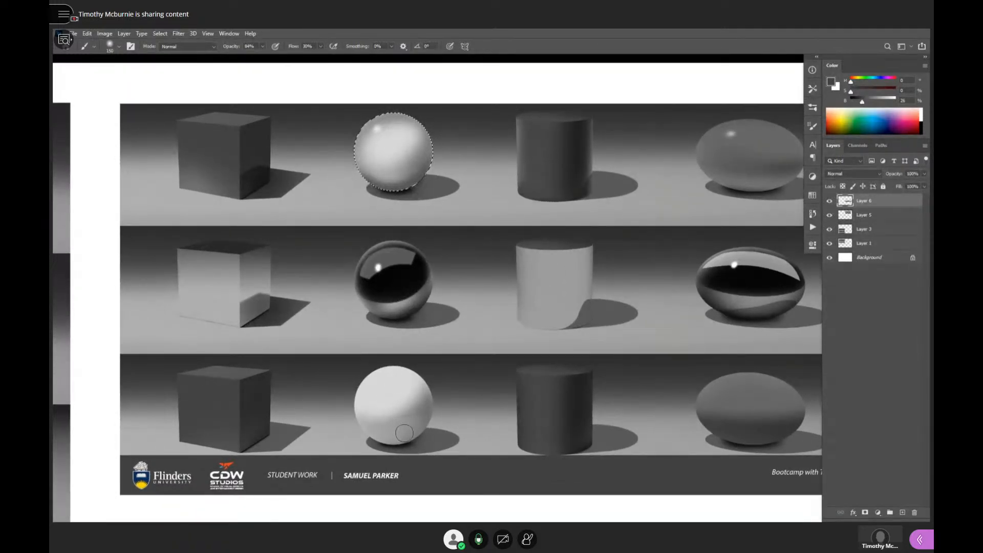
pyautogui.keyDown('alt'); pyautogui.click(401, 274); pyautogui.keyUp('alt')
pyautogui.keyDown('alt'); pyautogui.click(402, 140); pyautogui.keyUp('alt')
pyautogui.keyDown('alt'); pyautogui.click(750, 130); pyautogui.keyUp('alt')
pyautogui.moveTo(539, 266); pyautogui.dragTo(553, 291)
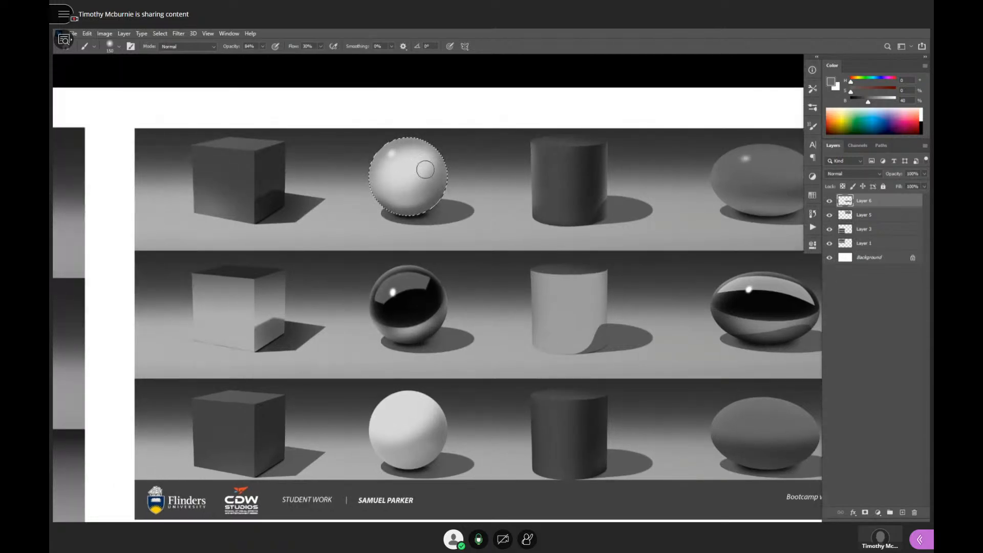
# - Clear the top-row selection and select the white bottom-row sphere with a circle about 517 px across, ready for brushing
pyautogui.moveTo(487, 325); pyautogui.dragTo(373, 312)
pyautogui.moveTo(318, 403); pyautogui.dragTo(358, 460)
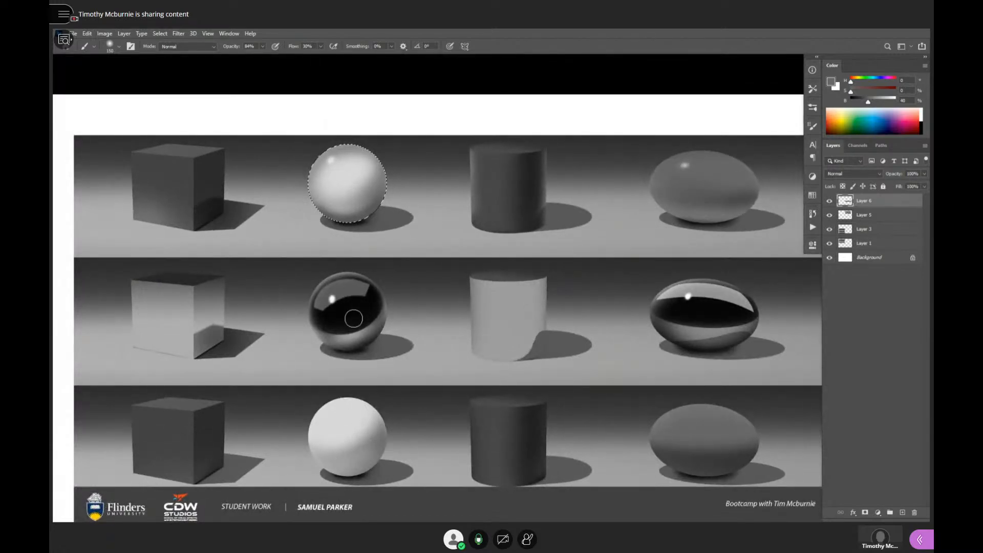
pyautogui.moveTo(455, 295); pyautogui.dragTo(466, 254)
pyautogui.moveTo(611, 333); pyautogui.dragTo(601, 316)
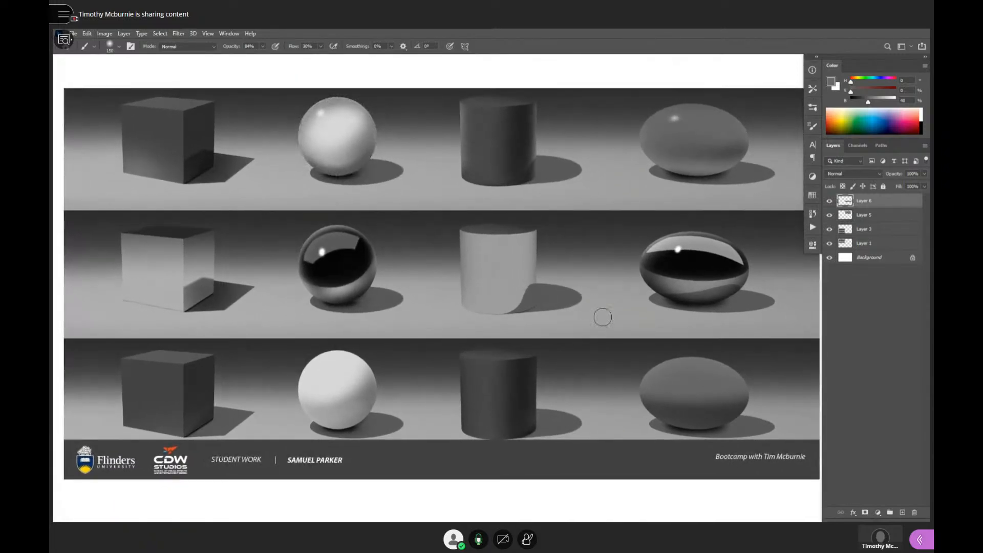
pyautogui.press('m')
pyautogui.moveTo(318, 361); pyautogui.dragTo(375, 419)
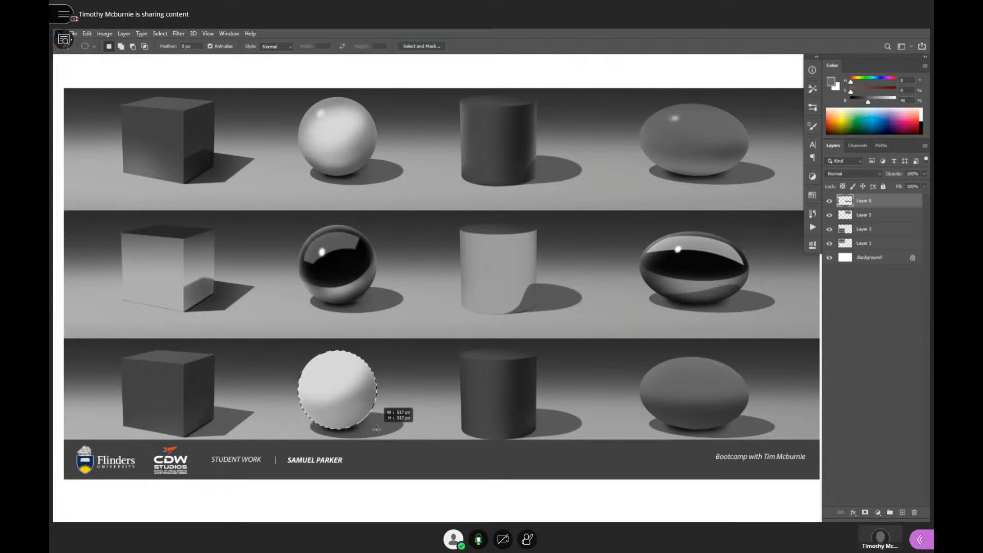
pyautogui.press('b')
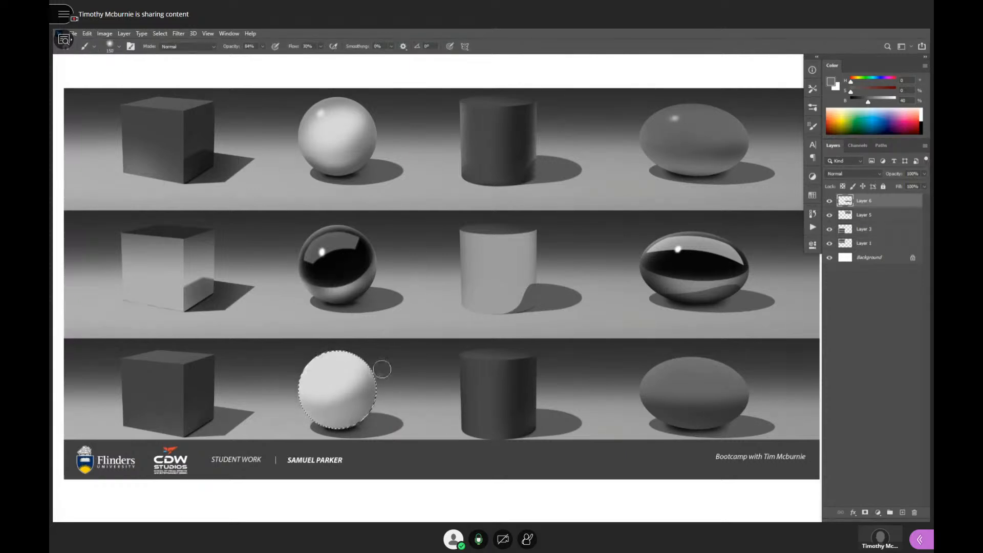
# - Paint soft mid-grey shading of about 42% brightness over the lower part of the selected bottom-row sphere
pyautogui.keyDown('alt'); pyautogui.click(362, 405); pyautogui.keyUp('alt')
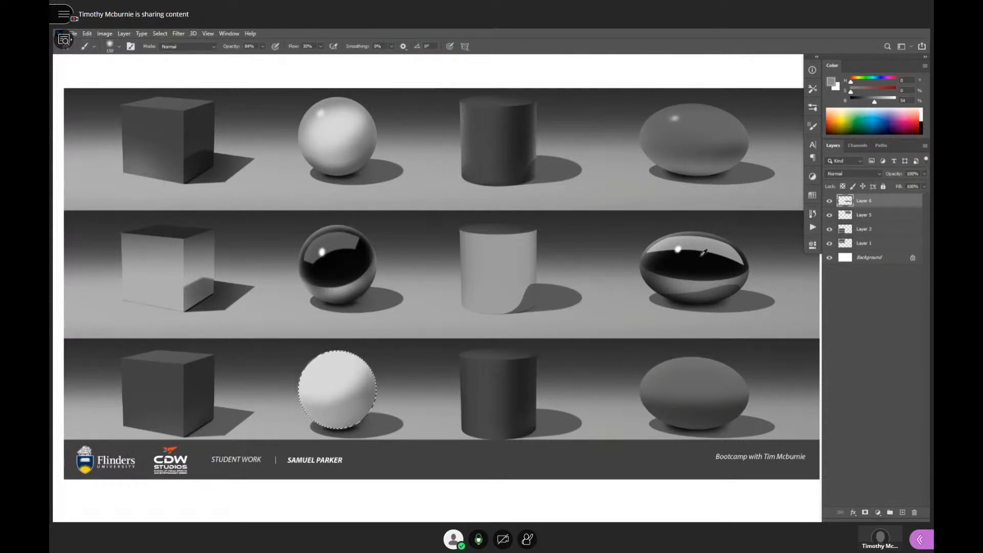
pyautogui.keyDown('alt'); pyautogui.click(677, 271); pyautogui.keyUp('alt')
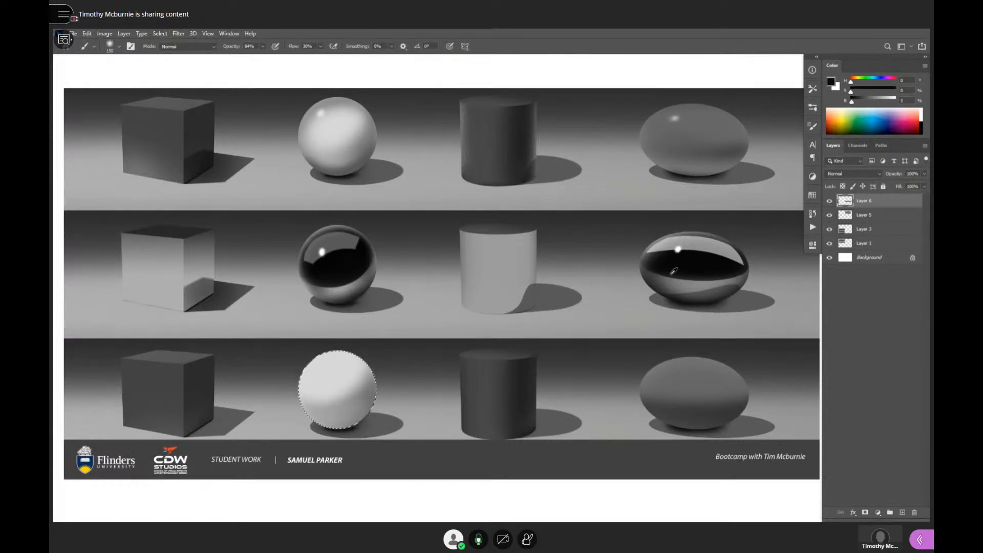
pyautogui.keyDown('alt'); pyautogui.click(350, 398); pyautogui.keyUp('alt')
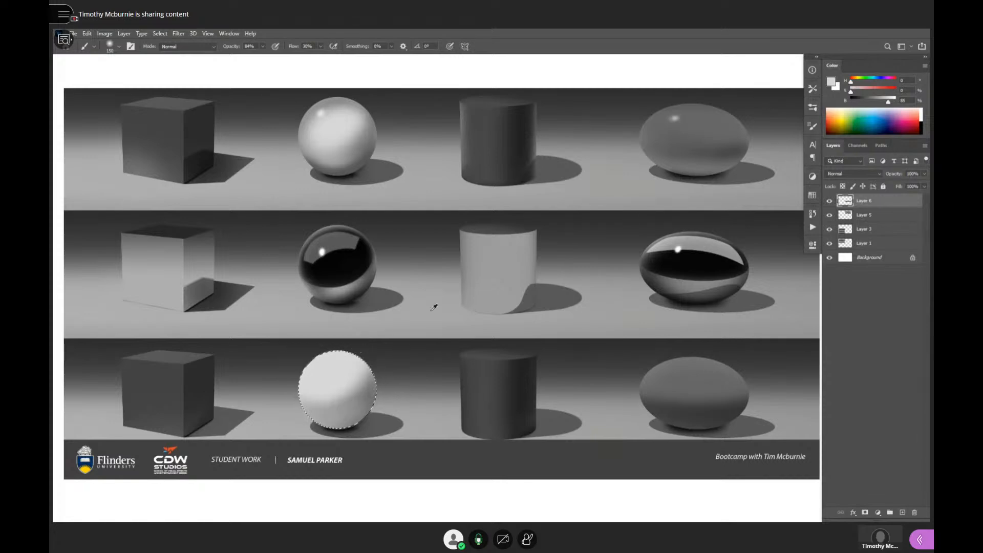
pyautogui.click(866, 102)
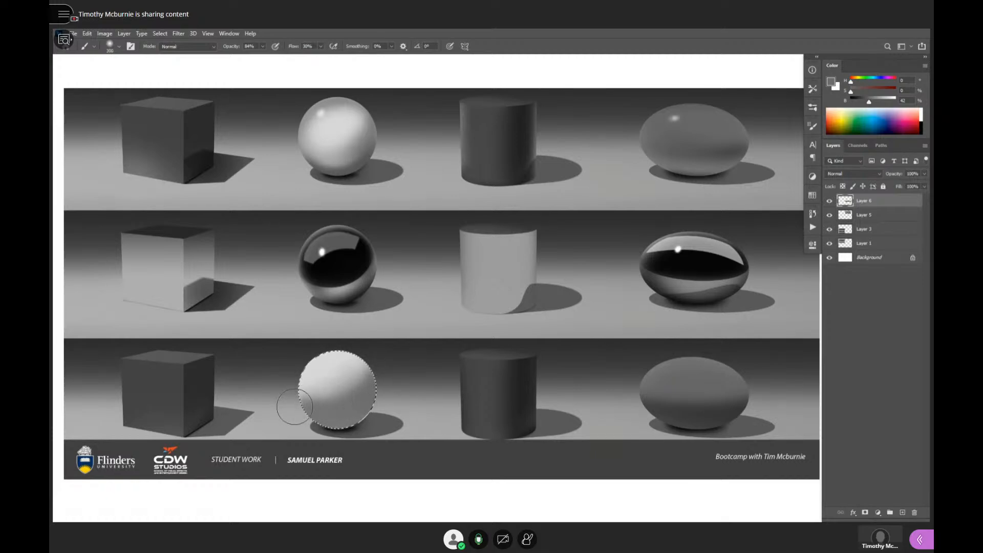
pyautogui.keyDown('alt'); pyautogui.click(331, 366); pyautogui.keyUp('alt')
pyautogui.keyDown('alt'); pyautogui.click(364, 392); pyautogui.keyUp('alt')
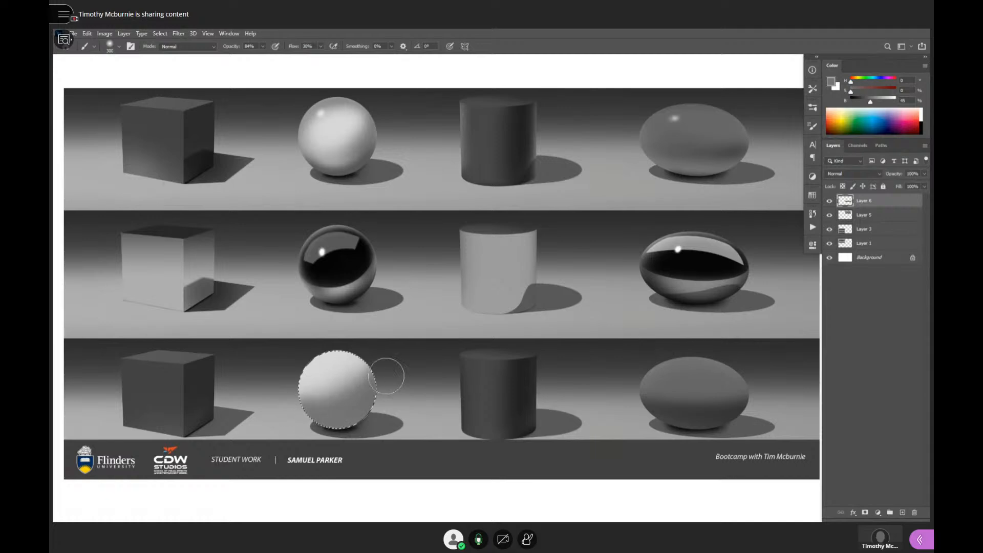
# - Deepen the selected sphere's shading band with progressively darker greys, going down to 26% brightness
pyautogui.moveTo(871, 104); pyautogui.dragTo(868, 104)
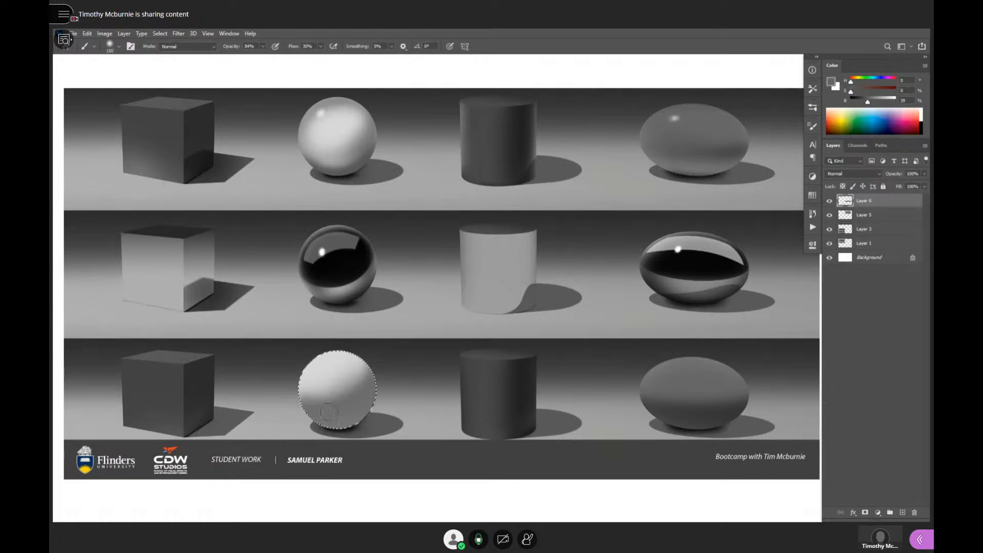
pyautogui.keyDown('alt'); pyautogui.click(330, 384); pyautogui.keyUp('alt')
pyautogui.keyDown('alt'); pyautogui.click(373, 374); pyautogui.keyUp('alt')
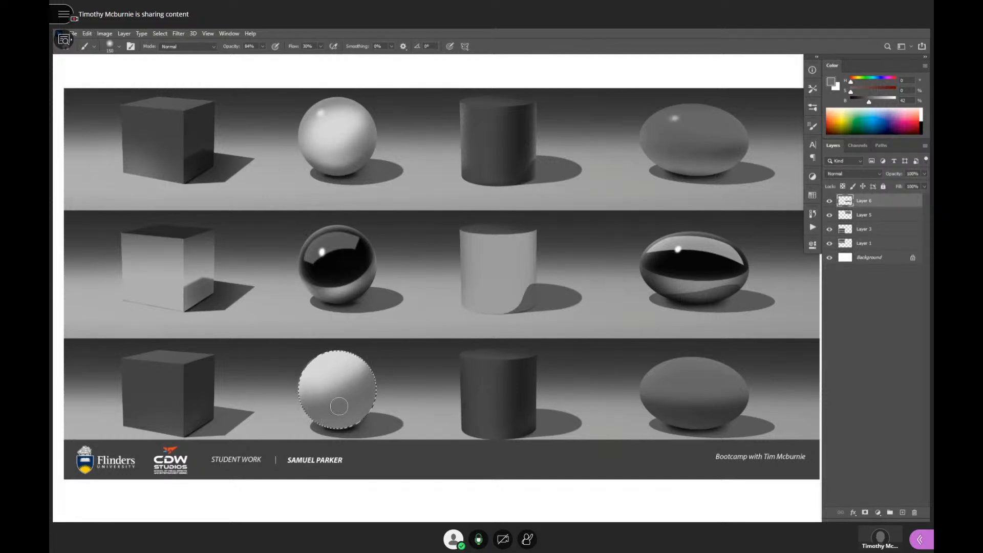
pyautogui.moveTo(869, 101); pyautogui.dragTo(867, 101)
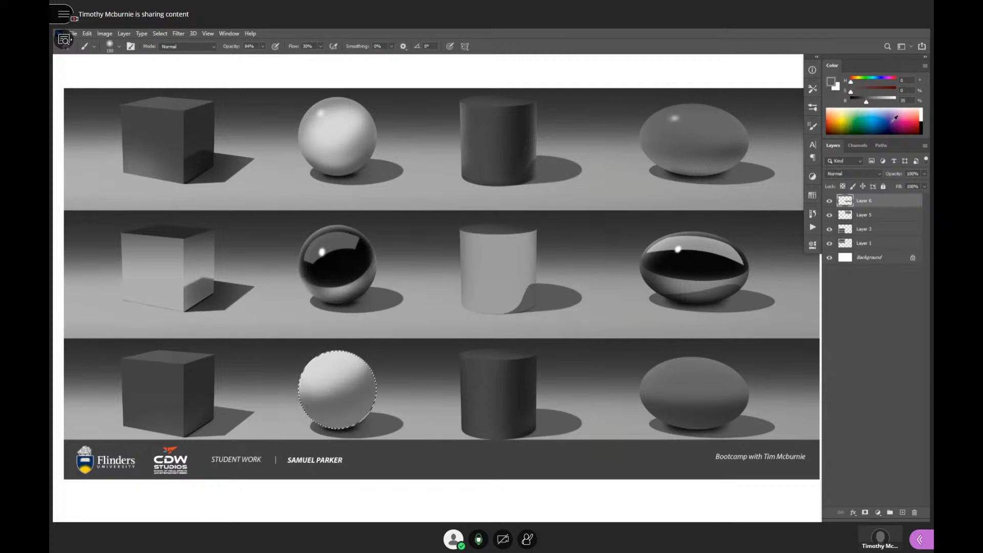
pyautogui.moveTo(867, 102); pyautogui.dragTo(862, 102)
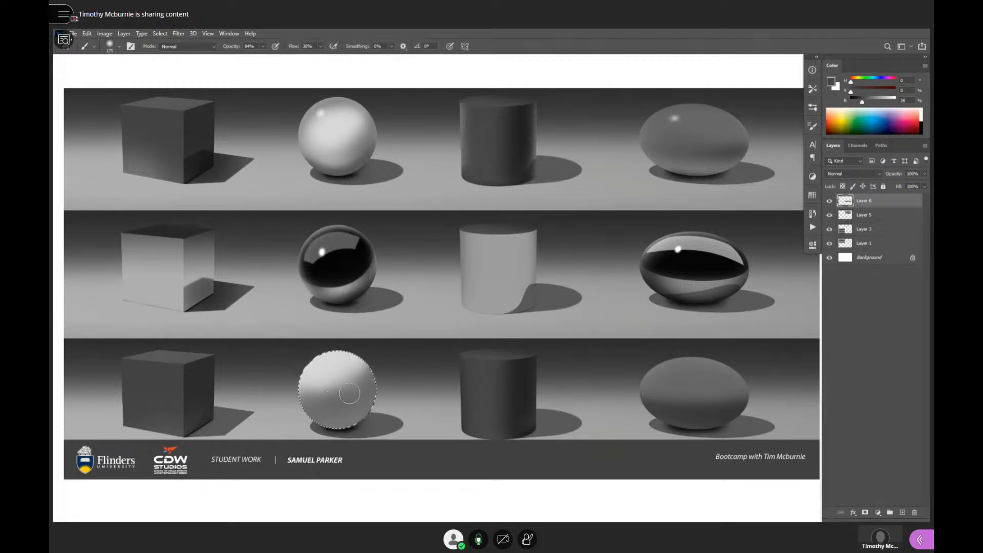
pyautogui.moveTo(349, 397); pyautogui.dragTo(375, 378)
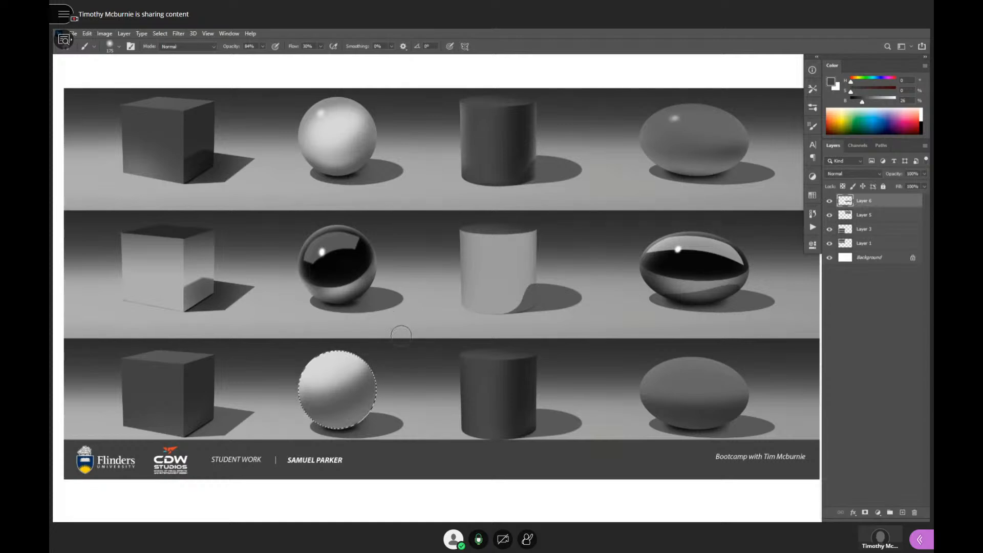
pyautogui.keyDown('alt'); pyautogui.click(358, 377); pyautogui.keyUp('alt')
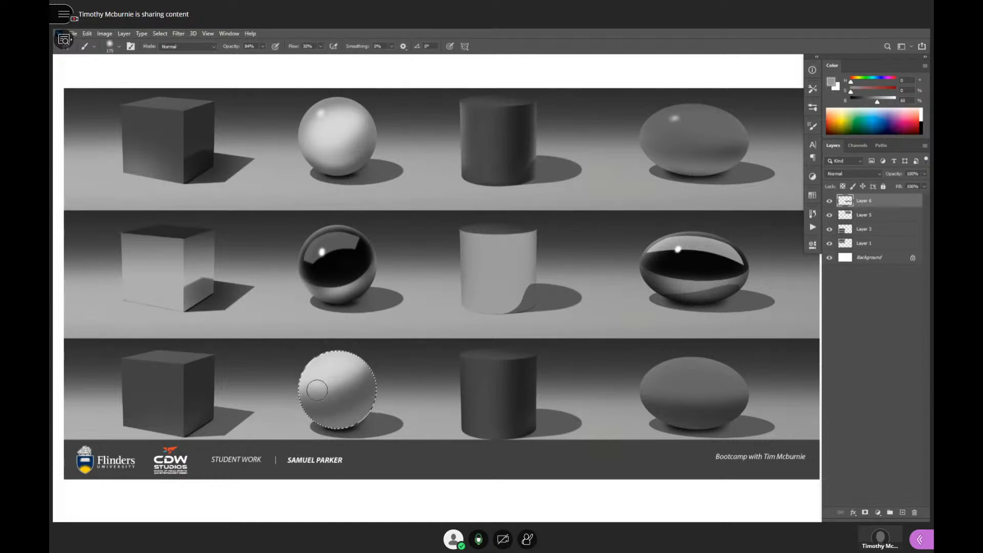
# - Blend the sphere's transition from light to shadow with greys sampled from its surface, and clear the circular selection
pyautogui.keyDown('alt'); pyautogui.click(371, 374); pyautogui.keyUp('alt')
pyautogui.moveTo(370, 374)
pyautogui.mouseDown()
pyautogui.moveTo(353, 352)
pyautogui.moveTo(317, 354)
pyautogui.moveTo(302, 401)
pyautogui.moveTo(309, 359)
pyautogui.mouseUp()
pyautogui.keyDown('alt'); pyautogui.click(360, 381); pyautogui.keyUp('alt')
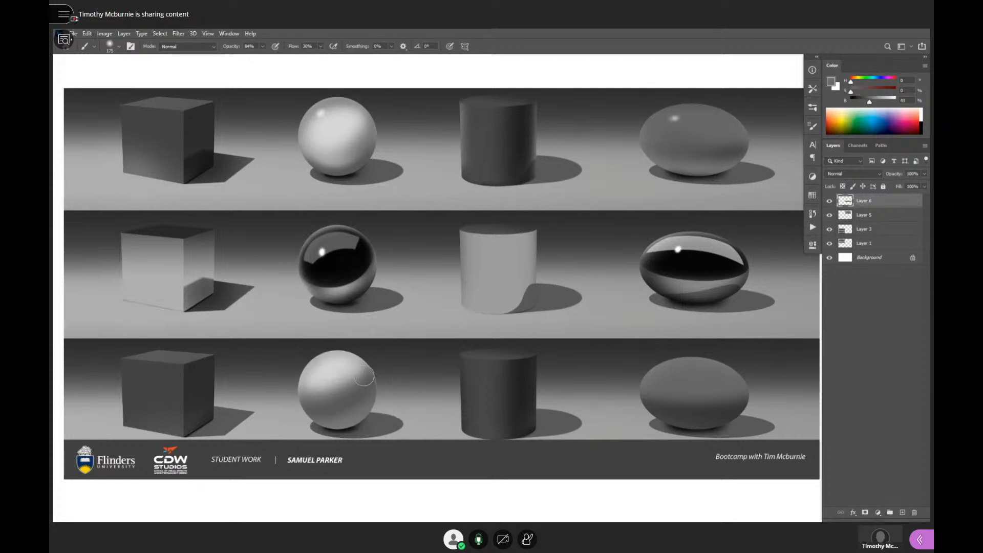
pyautogui.keyDown('alt'); pyautogui.click(331, 373); pyautogui.keyUp('alt')
pyautogui.keyDown('alt'); pyautogui.click(342, 375); pyautogui.keyUp('alt')
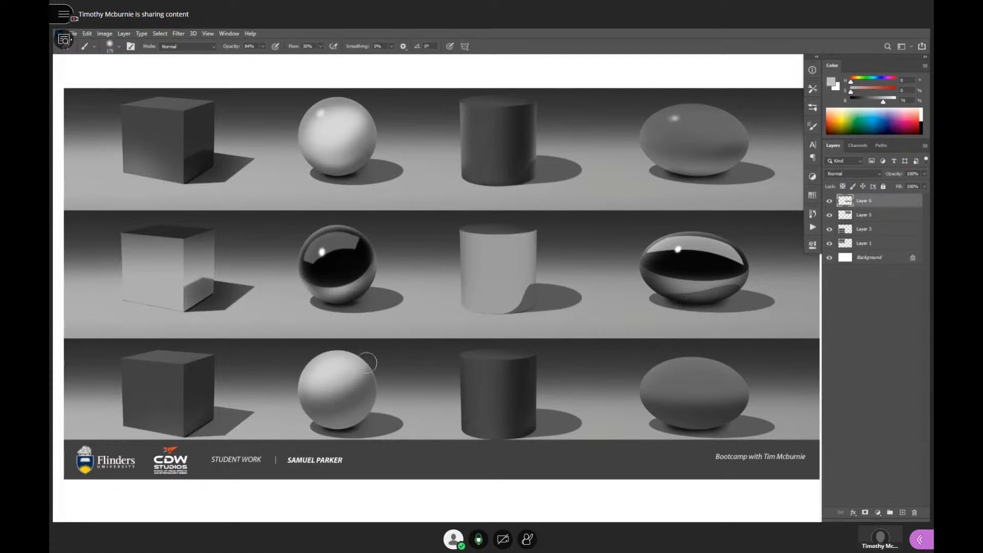
pyautogui.keyDown('alt'); pyautogui.click(362, 389); pyautogui.keyUp('alt')
pyautogui.keyDown('alt'); pyautogui.click(413, 395); pyautogui.keyUp('alt')
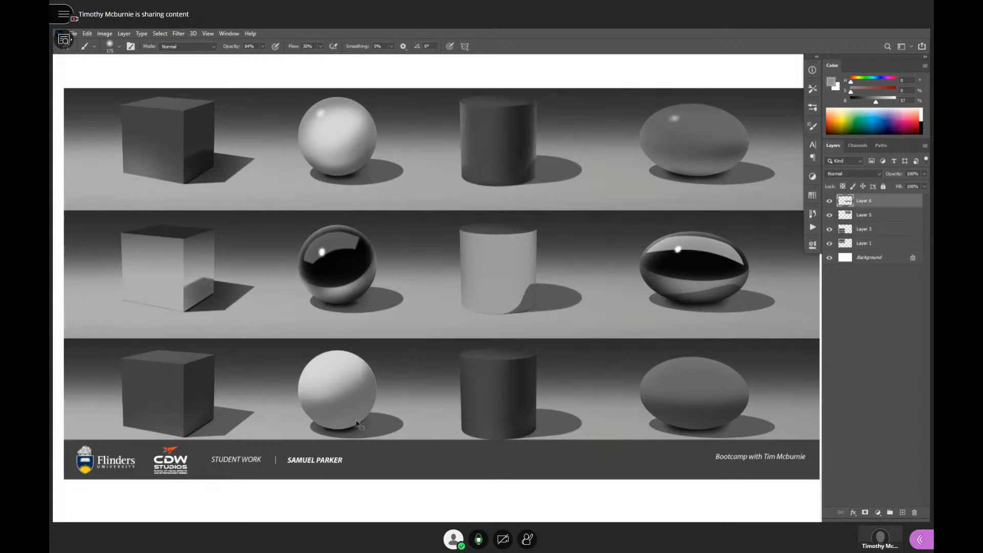
# - Step back and forth through the history to compare the bottom-row sphere with and without the new shading
pyautogui.hotkey('ctrl', 'z')
pyautogui.hotkey('ctrl', 'z')
pyautogui.hotkey('ctrl', 'z')
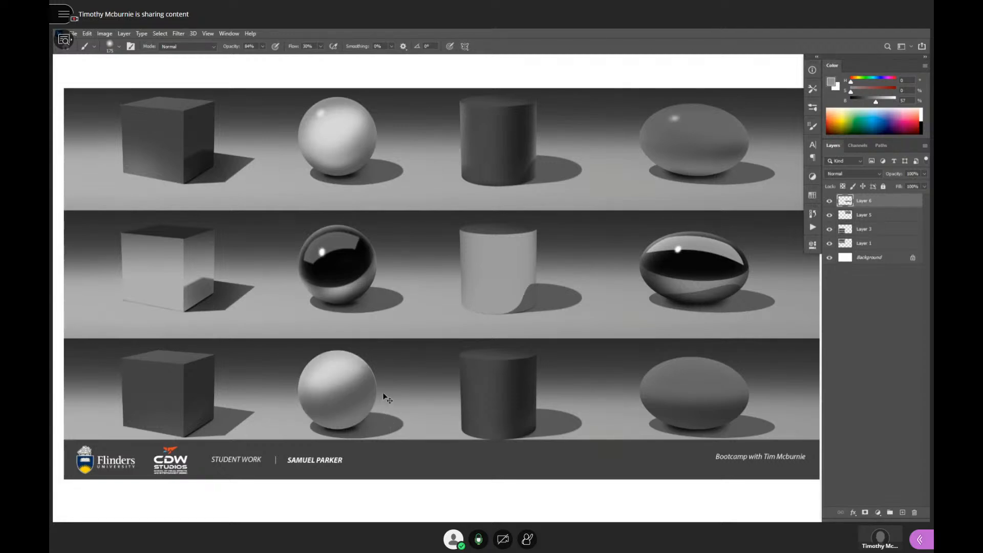
# - Touch up the bottom-row sphere's underside and contact shadow with sampled greys and a near-black of 11% brightness
pyautogui.keyDown('alt'); pyautogui.click(350, 420); pyautogui.keyUp('alt')
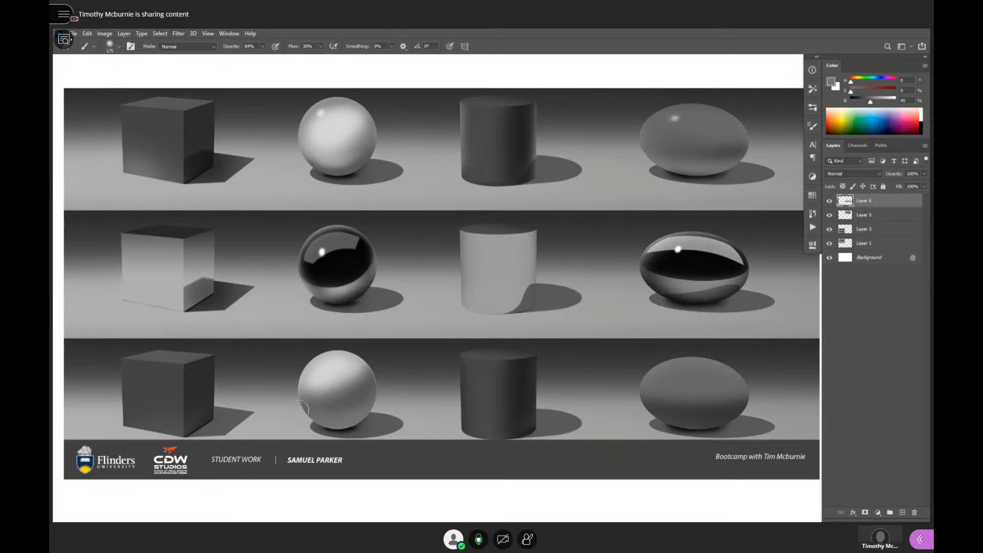
pyautogui.keyDown('alt'); pyautogui.click(369, 392); pyautogui.keyUp('alt')
pyautogui.keyDown('alt'); pyautogui.click(351, 426); pyautogui.keyUp('alt')
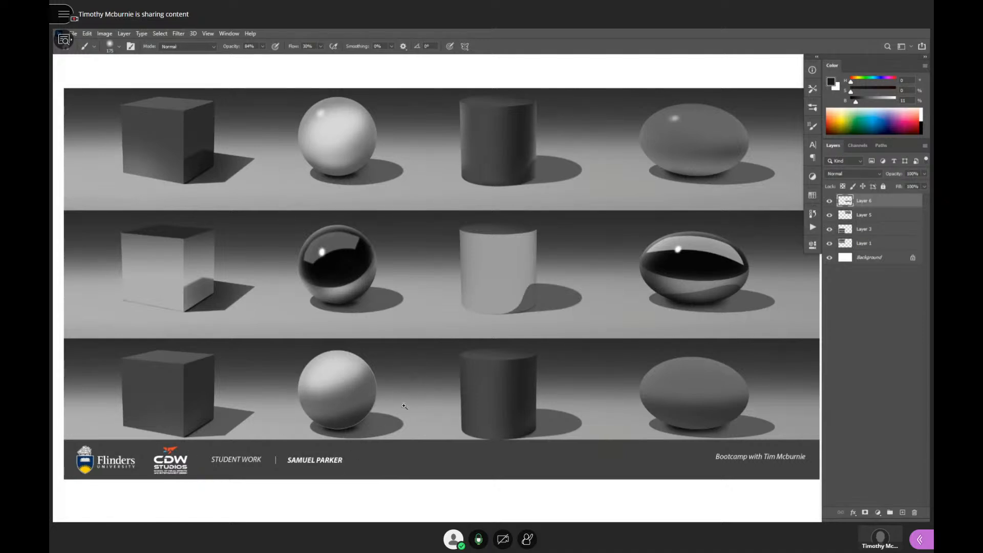
pyautogui.moveTo(403, 413); pyautogui.dragTo(337, 413)
# - Try a darker grey stroke on the right side of the bottom-row ellipsoid, and undo it
pyautogui.moveTo(463, 417); pyautogui.dragTo(581, 397)
pyautogui.keyDown('alt'); pyautogui.click(567, 388); pyautogui.keyUp('alt')
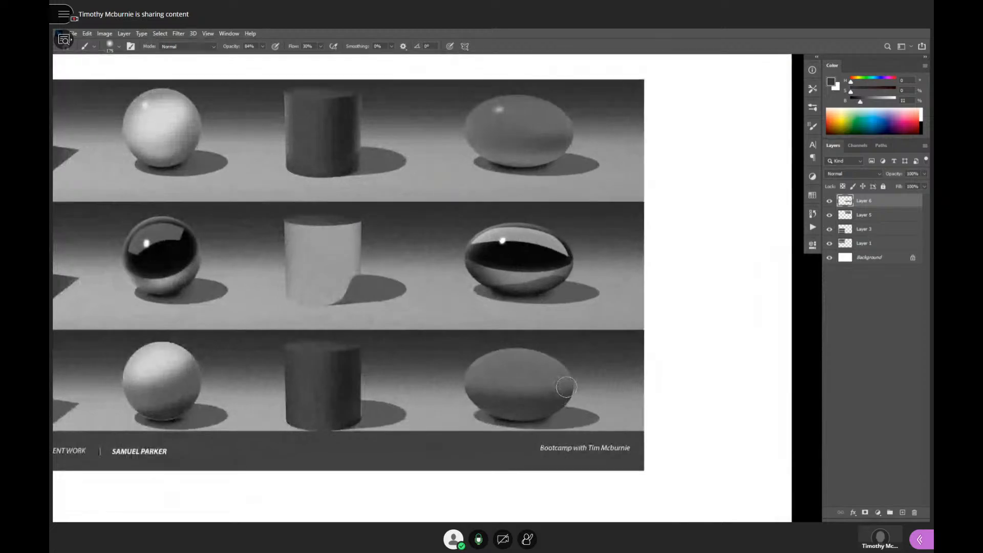
pyautogui.keyDown('alt'); pyautogui.click(524, 369); pyautogui.keyUp('alt')
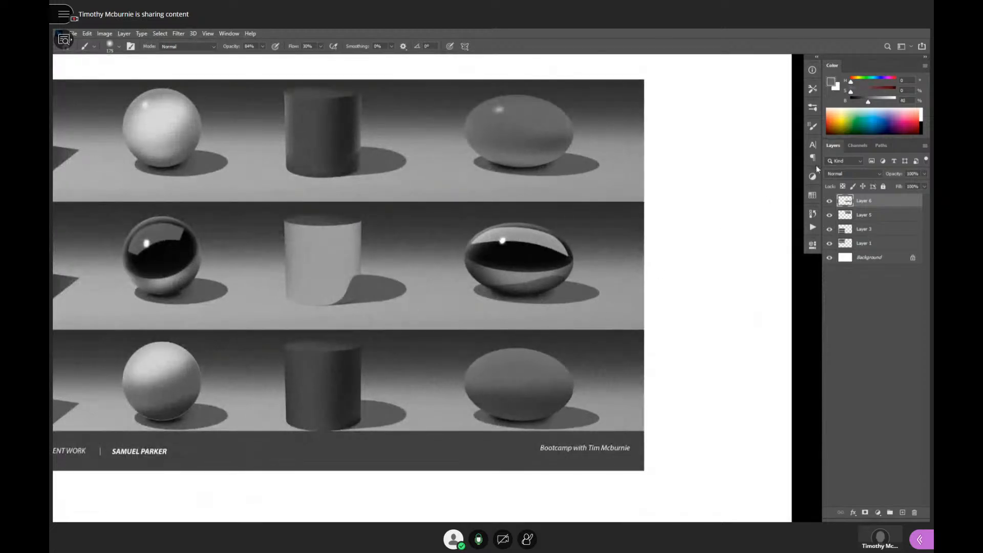
pyautogui.click(858, 102)
pyautogui.moveTo(861, 106); pyautogui.dragTo(861, 107)
pyautogui.moveTo(543, 392); pyautogui.dragTo(556, 390)
pyautogui.hotkey('ctrl', 'z')
# - Darken the lower right of the bottom-row ellipsoid with a 24% brightness grey, enlarging the soft brush to 300 px
pyautogui.keyDown('alt'); pyautogui.click(543, 377); pyautogui.keyUp('alt')
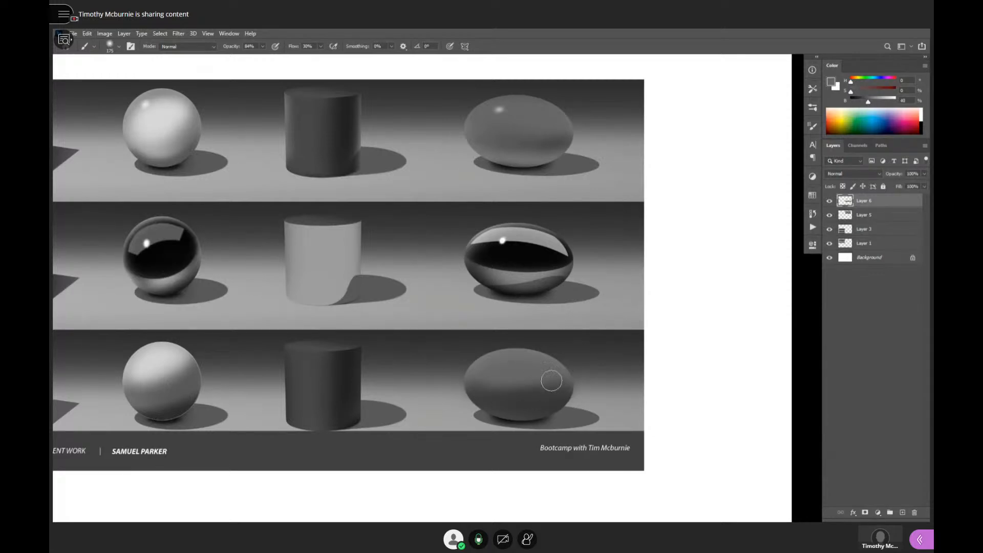
pyautogui.keyDown('alt'); pyautogui.click(546, 389); pyautogui.keyUp('alt')
pyautogui.press(']')
pyautogui.press(']')
pyautogui.press(']')
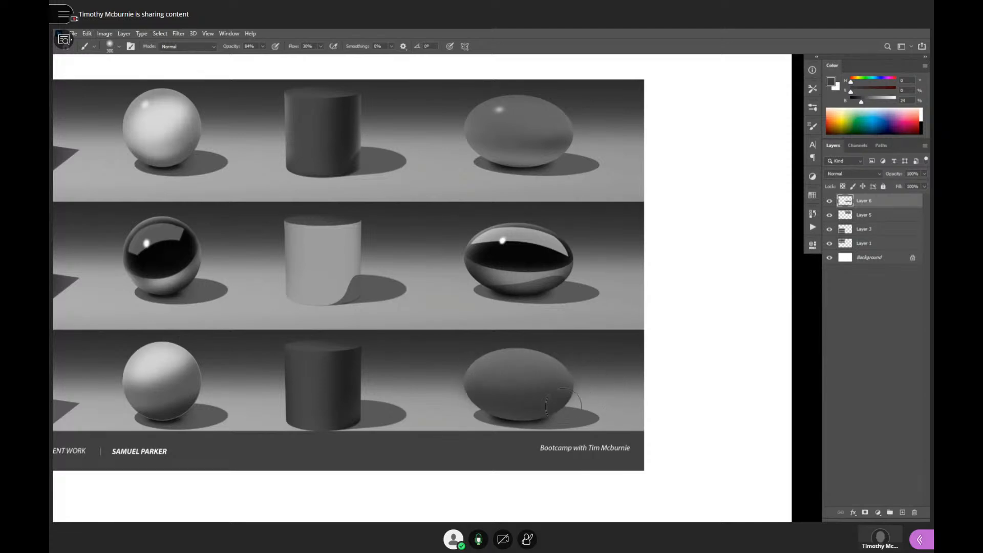
# - Paint reflected light along the bottom-row ellipsoid's underside with a large soft brush in a 62% brightness grey
pyautogui.keyDown('alt'); pyautogui.click(526, 259); pyautogui.keyUp('alt')
pyautogui.press('[')
pyautogui.press('[')
pyautogui.press('[')
pyautogui.press('[')
pyautogui.press('[')
pyautogui.keyDown('alt'); pyautogui.click(529, 412); pyautogui.keyUp('alt')
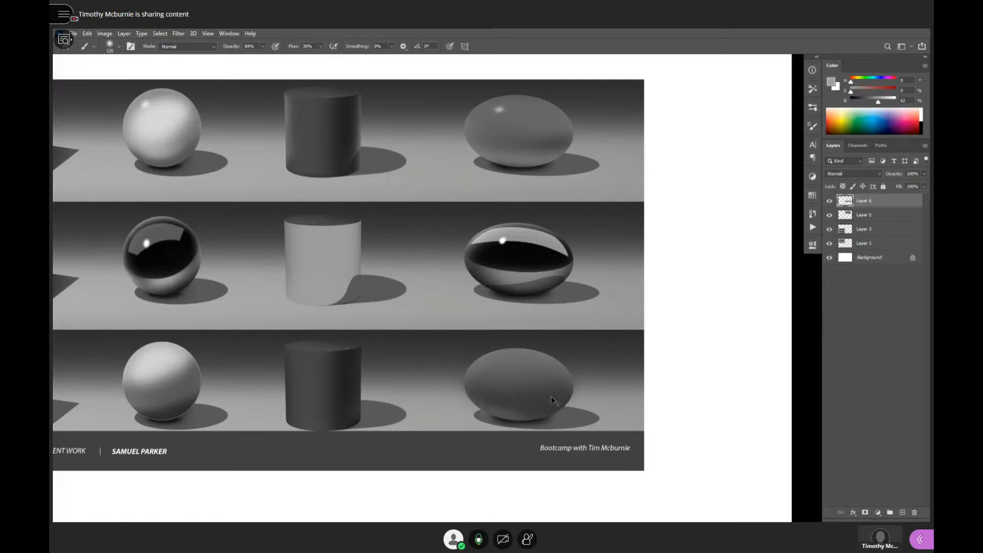
pyautogui.press(']')
pyautogui.press(']')
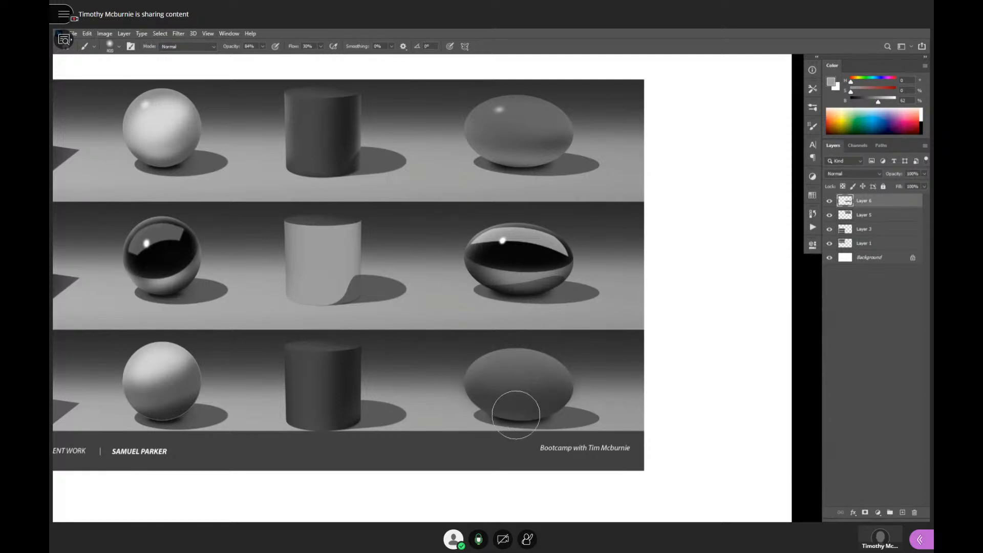
pyautogui.moveTo(515, 414)
pyautogui.mouseDown()
pyautogui.moveTo(571, 404)
pyautogui.moveTo(553, 411)
pyautogui.mouseUp()
# - Sample near-black from the middle-row ellipsoid and paint a contact shadow beneath the bottom-row ellipsoid with a smaller brush
pyautogui.press(']')
pyautogui.press('x')
pyautogui.keyDown('alt'); pyautogui.click(532, 260); pyautogui.keyUp('alt')
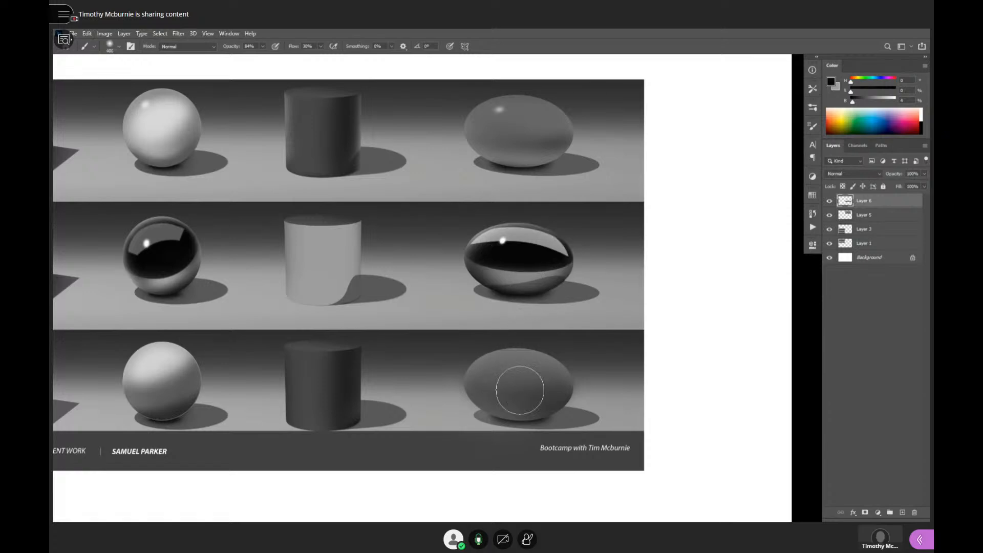
pyautogui.press('[')
pyautogui.press('[')
pyautogui.press('[')
pyautogui.press('[')
pyautogui.press('[')
pyautogui.press('[')
pyautogui.press('[')
pyautogui.press('[')
pyautogui.press('[')
pyautogui.press('[')
pyautogui.press('[')
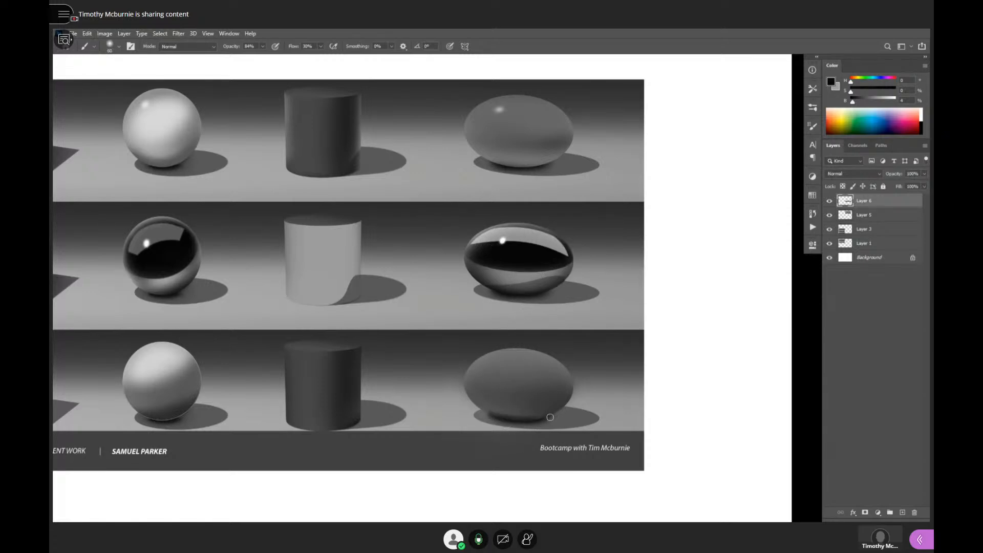
# - Erase the excess dark paint around the bottom-row ellipsoid's base with a reduced soft eraser
pyautogui.keyDown('alt'); pyautogui.click(609, 365); pyautogui.keyUp('alt')
pyautogui.keyDown('alt'); pyautogui.click(612, 360); pyautogui.keyUp('alt')
pyautogui.keyDown('alt'); pyautogui.click(613, 360); pyautogui.keyUp('alt')
pyautogui.moveTo(639, 366); pyautogui.dragTo(645, 373)
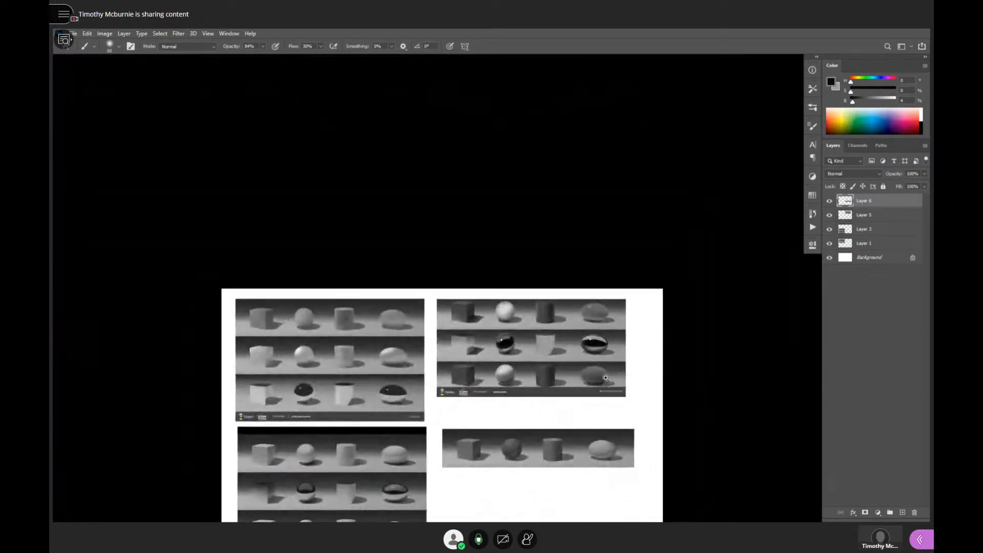
pyautogui.keyDown('ctrl'); pyautogui.click(606, 385); pyautogui.keyUp('ctrl')
pyautogui.keyDown('ctrl'); pyautogui.click(605, 385); pyautogui.keyUp('ctrl')
pyautogui.keyDown('ctrl'); pyautogui.click(604, 383); pyautogui.keyUp('ctrl')
pyautogui.press('e')
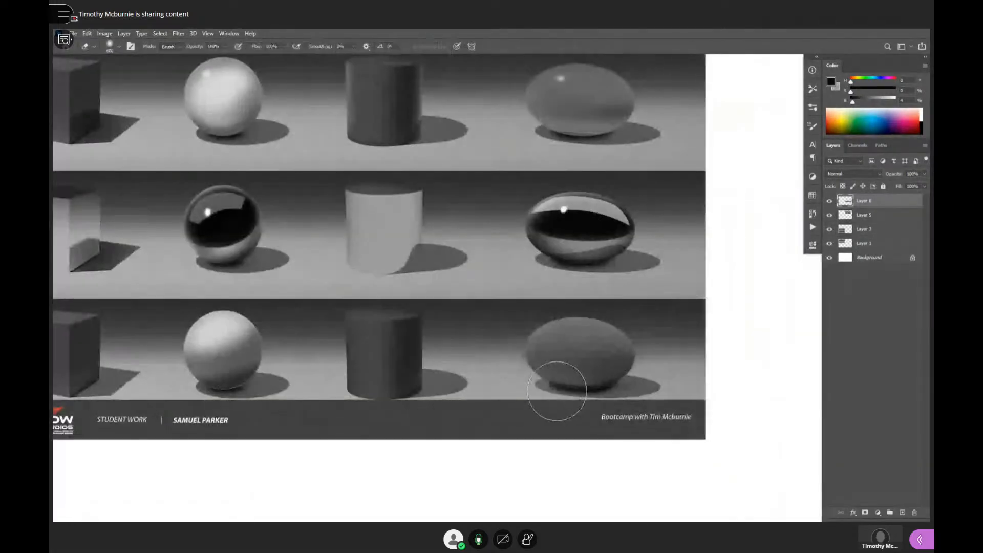
pyautogui.press('[')
pyautogui.press('[')
pyautogui.press('[')
pyautogui.press('[')
pyautogui.press('[')
pyautogui.press('[')
pyautogui.press('[')
pyautogui.press('[')
pyautogui.press('[')
pyautogui.press('[')
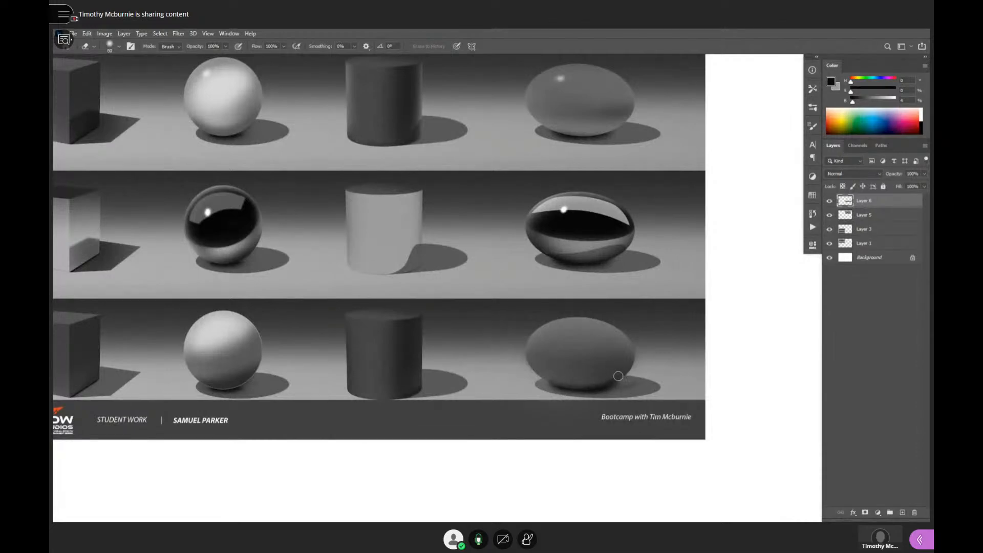
# - Paint a core-shadow band across the bottom-row ellipsoid with a 125 px brush in a 19% brightness grey
pyautogui.keyDown('alt'); pyautogui.click(665, 341); pyautogui.keyUp('alt')
pyautogui.keyDown('alt'); pyautogui.click(664, 342); pyautogui.keyUp('alt')
pyautogui.keyDown('ctrl'); pyautogui.click(649, 346); pyautogui.keyUp('ctrl')
pyautogui.keyDown('ctrl'); pyautogui.click(650, 347); pyautogui.keyUp('ctrl')
pyautogui.press('b')
pyautogui.keyDown('alt'); pyautogui.click(645, 349); pyautogui.keyUp('alt')
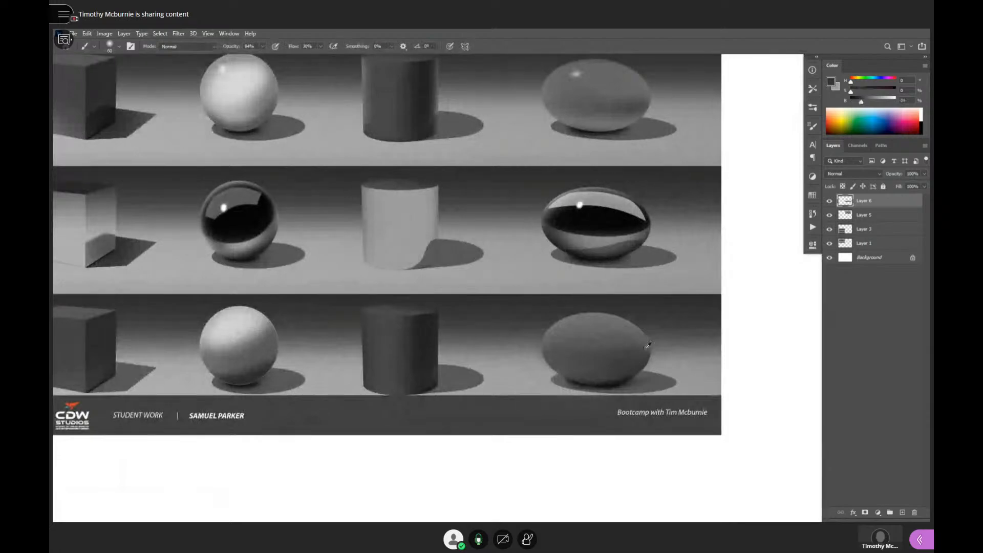
pyautogui.moveTo(862, 103); pyautogui.dragTo(859, 102)
pyautogui.press(']')
pyautogui.press(']')
pyautogui.moveTo(648, 345)
pyautogui.mouseDown()
pyautogui.moveTo(592, 357)
pyautogui.moveTo(645, 350)
pyautogui.moveTo(603, 360)
pyautogui.moveTo(547, 352)
pyautogui.mouseUp()
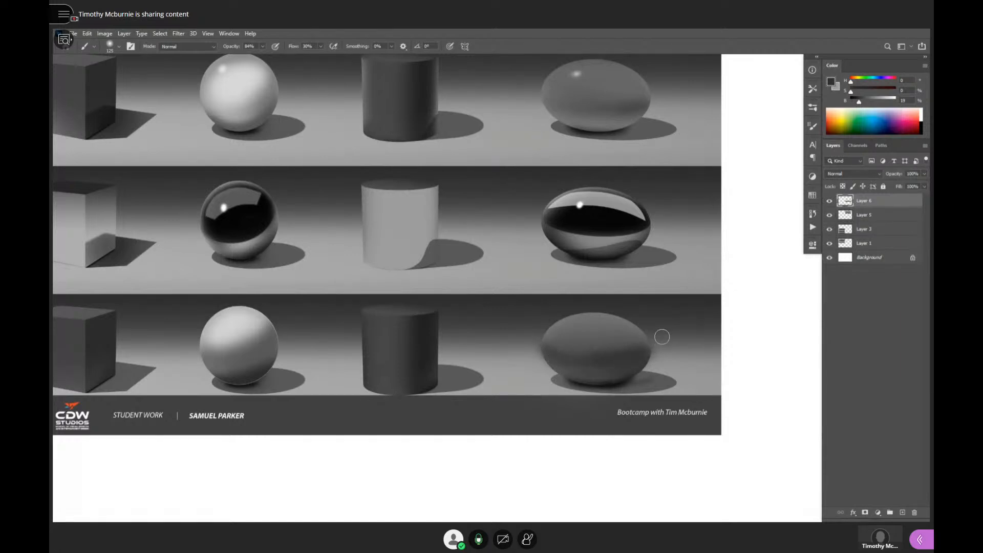
pyautogui.hotkey('ctrl', 'z')
# - Compare the values of the top-row and middle-row ellipsoids by sampling their greys
pyautogui.scroll(-4, 703, 340)
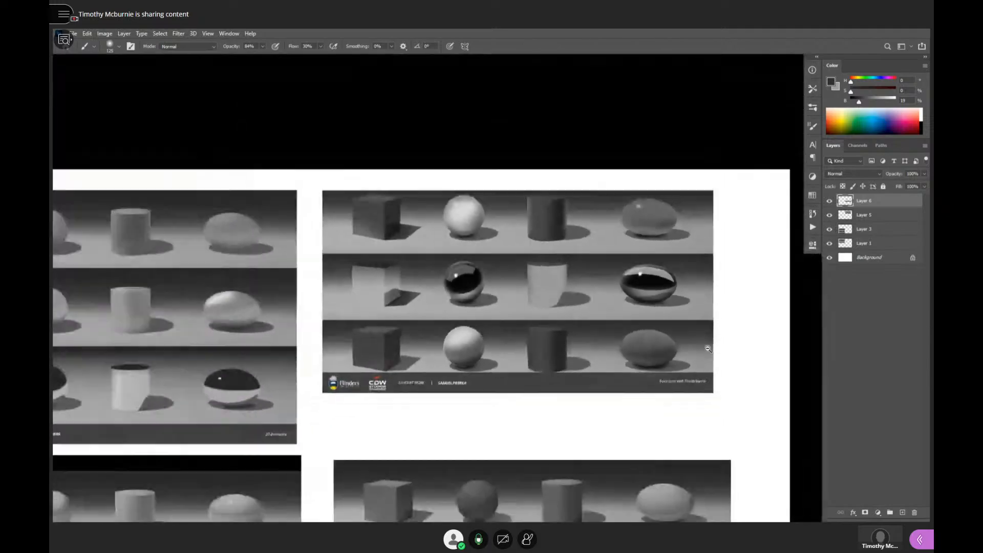
pyautogui.scroll(4, 690, 338)
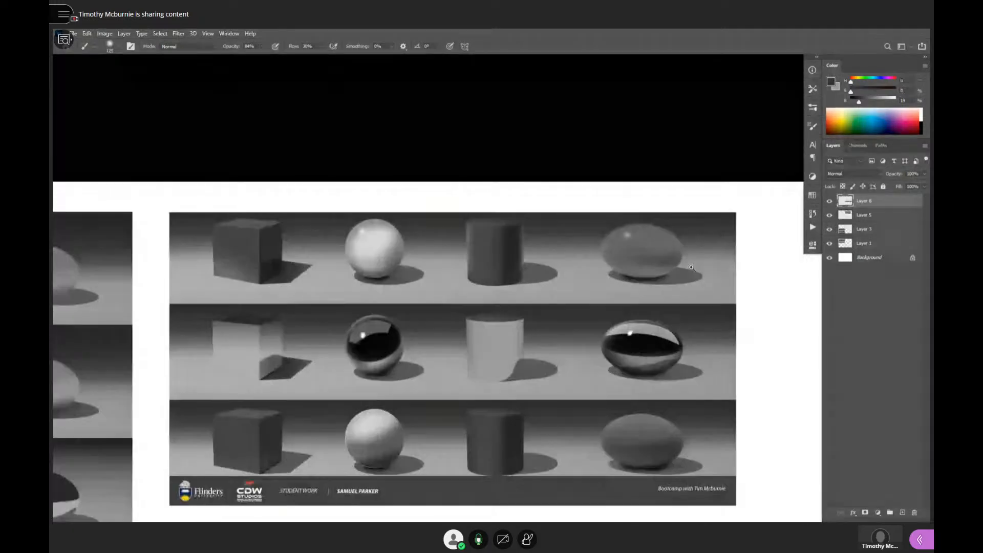
pyautogui.keyDown('alt'); pyautogui.click(669, 258); pyautogui.keyUp('alt')
pyautogui.keyDown('alt'); pyautogui.click(654, 344); pyautogui.keyUp('alt')
pyautogui.keyDown('alt'); pyautogui.click(668, 260); pyautogui.keyUp('alt')
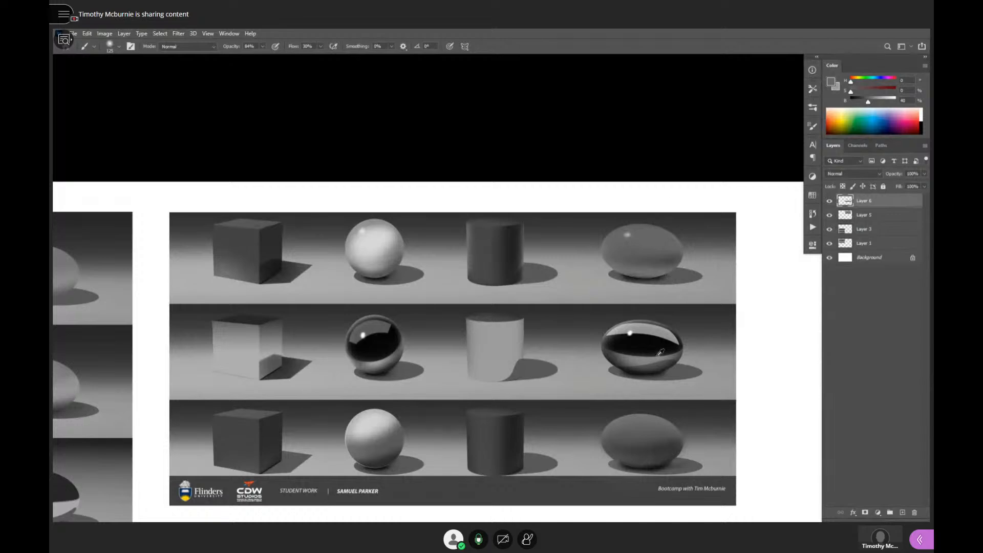
# - Sample a dark grey beside the ellipsoid in the separate strip below and brush a core-shadow band across that ellipsoid
pyautogui.scroll(-2, 654, 359)
pyautogui.scroll(-1, 630, 301)
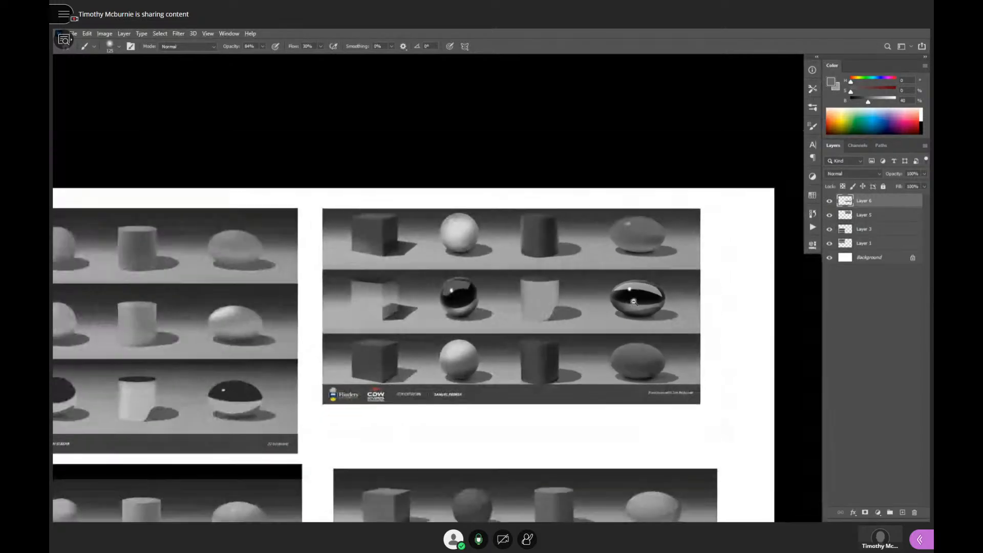
pyautogui.scroll(-1, 633, 302)
pyautogui.scroll(3, 656, 405)
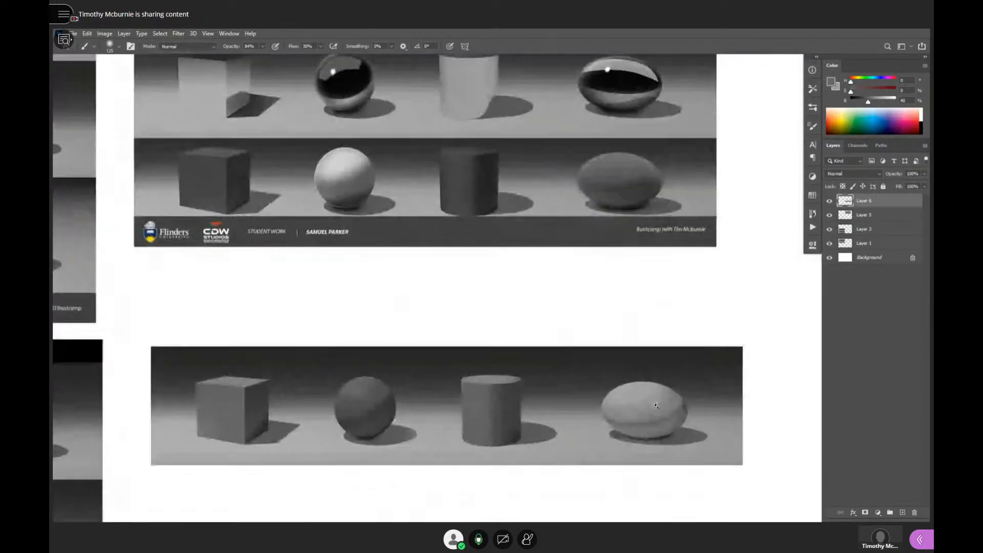
pyautogui.scroll(2, 656, 405)
pyautogui.keyDown('alt'); pyautogui.click(739, 322); pyautogui.keyUp('alt')
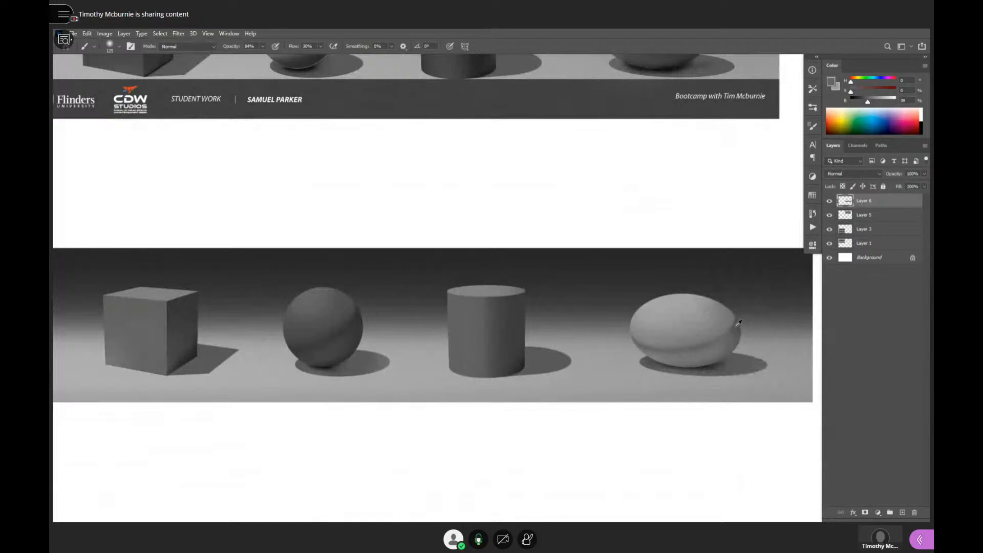
pyautogui.keyDown('alt'); pyautogui.click(739, 323); pyautogui.keyUp('alt')
pyautogui.press('[')
pyautogui.press('[')
pyautogui.moveTo(727, 332)
pyautogui.mouseDown()
pyautogui.moveTo(699, 345)
pyautogui.moveTo(646, 345)
pyautogui.mouseUp()
# - Soften and widen the strip ellipsoid's core shadow with a 30% brightness grey, enlarging the brush to 200 px
pyautogui.press(']')
pyautogui.press(']')
pyautogui.moveTo(732, 321)
pyautogui.mouseDown()
pyautogui.moveTo(705, 342)
pyautogui.moveTo(645, 343)
pyautogui.moveTo(635, 333)
pyautogui.mouseUp()
pyautogui.press(']')
pyautogui.press(']')
pyautogui.press(']')
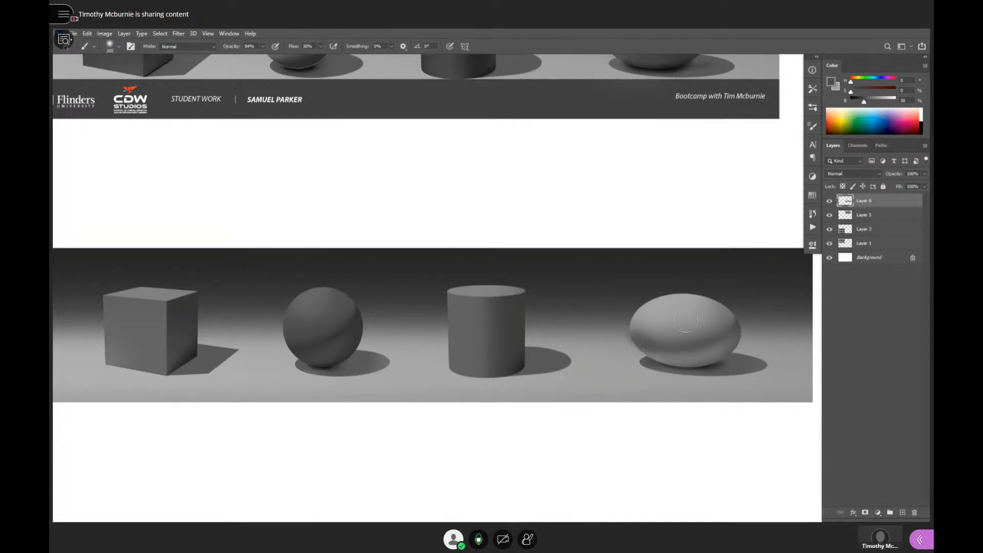
# - Sample light and dark greys from the strip ellipsoid and blend the right end of its core shadow
pyautogui.keyDown('alt'); pyautogui.click(655, 324); pyautogui.keyUp('alt')
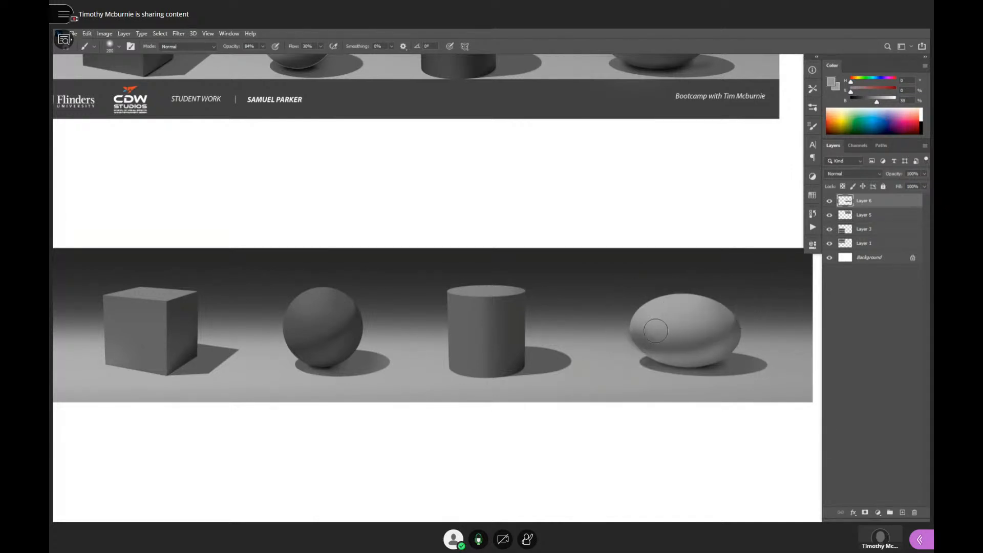
pyautogui.keyDown('alt'); pyautogui.click(736, 327); pyautogui.keyUp('alt')
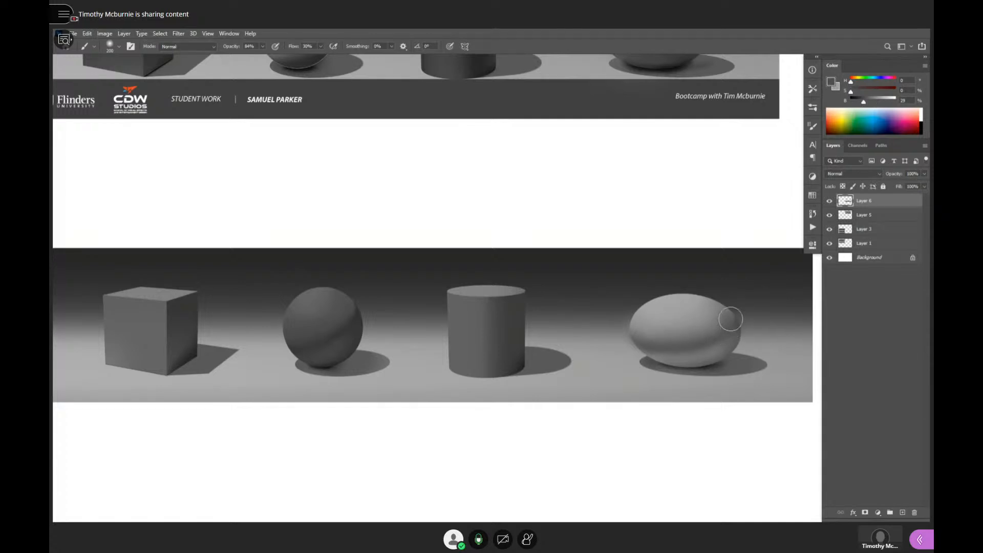
pyautogui.keyDown('alt'); pyautogui.click(735, 318); pyautogui.keyUp('alt')
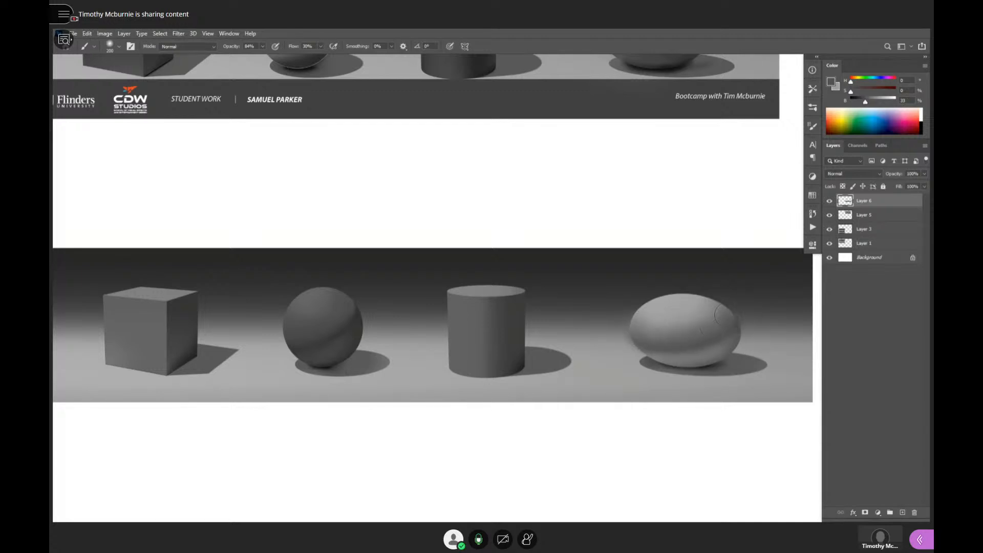
pyautogui.keyDown('alt'); pyautogui.click(660, 308); pyautogui.keyUp('alt')
pyautogui.keyDown('alt'); pyautogui.click(746, 296); pyautogui.keyUp('alt')
pyautogui.keyDown('alt'); pyautogui.click(746, 296); pyautogui.keyUp('alt')
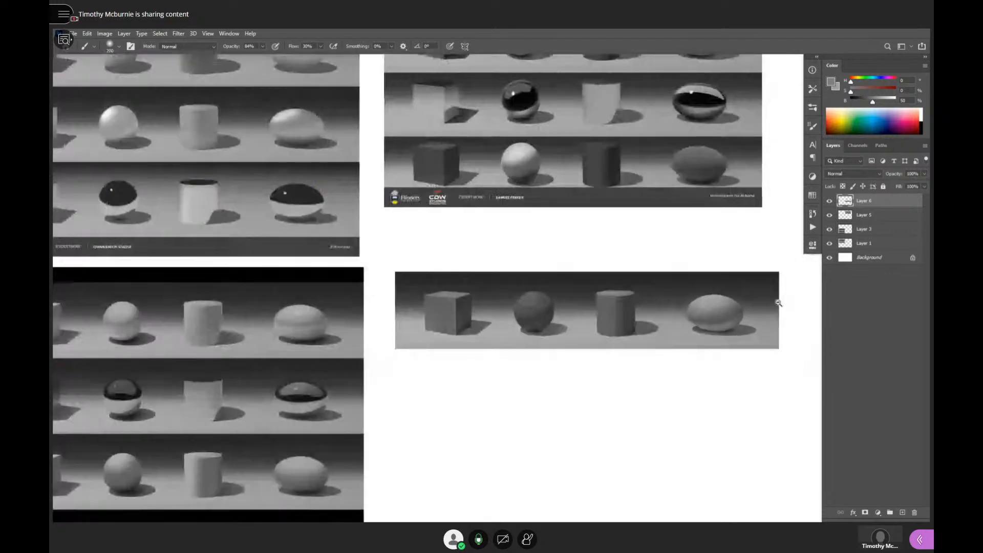
# - Soften the underside of the strip ellipsoid with a 32% brightness grey
pyautogui.keyDown('ctrl'); pyautogui.click(751, 297); pyautogui.keyUp('ctrl')
pyautogui.keyDown('ctrl'); pyautogui.click(744, 323); pyautogui.keyUp('ctrl')
pyautogui.keyDown('ctrl'); pyautogui.click(729, 332); pyautogui.keyUp('ctrl')
pyautogui.keyDown('alt'); pyautogui.click(708, 325); pyautogui.keyUp('alt')
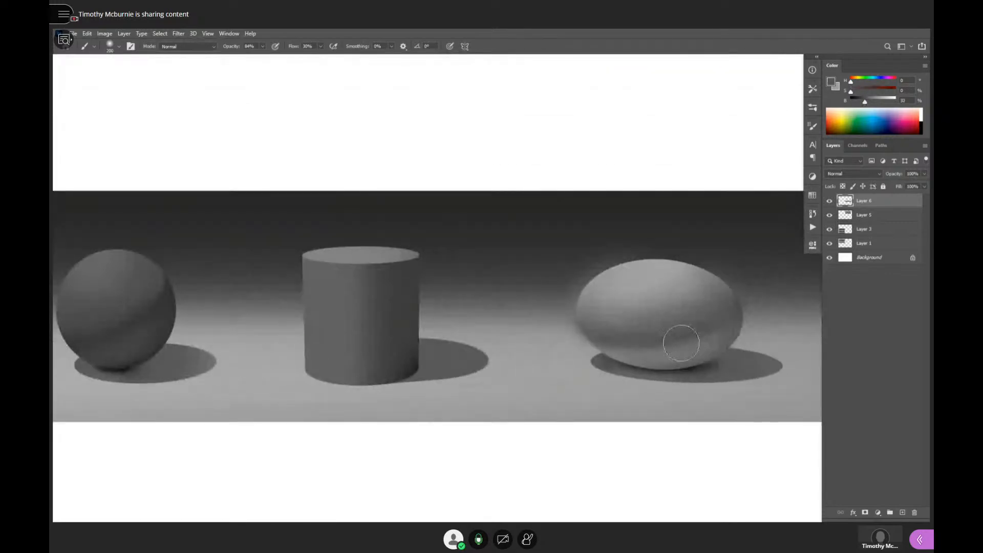
pyautogui.moveTo(681, 343)
pyautogui.mouseDown()
pyautogui.moveTo(611, 337)
pyautogui.moveTo(722, 325)
pyautogui.moveTo(611, 332)
pyautogui.moveTo(648, 349)
pyautogui.mouseUp()
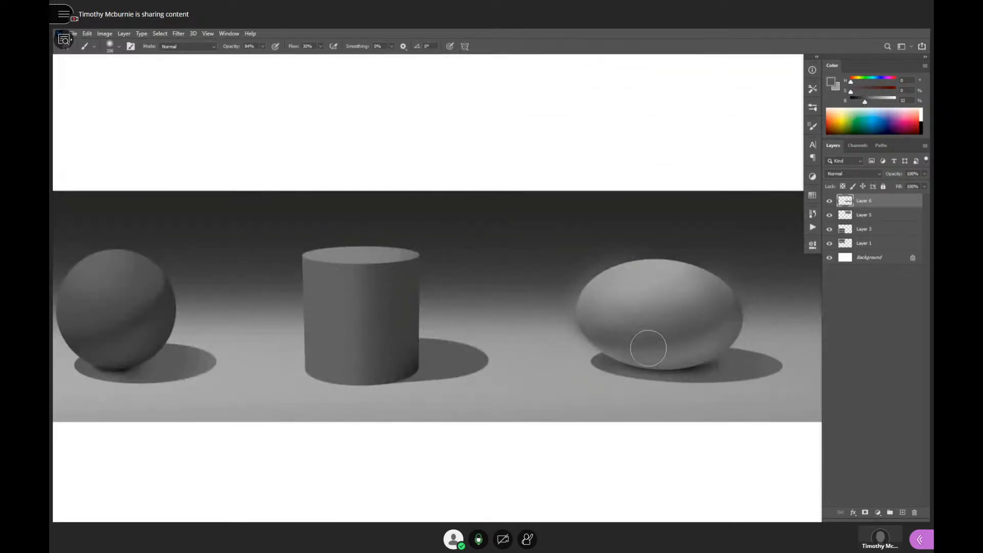
pyautogui.keyDown('alt'); pyautogui.click(648, 368); pyautogui.keyUp('alt')
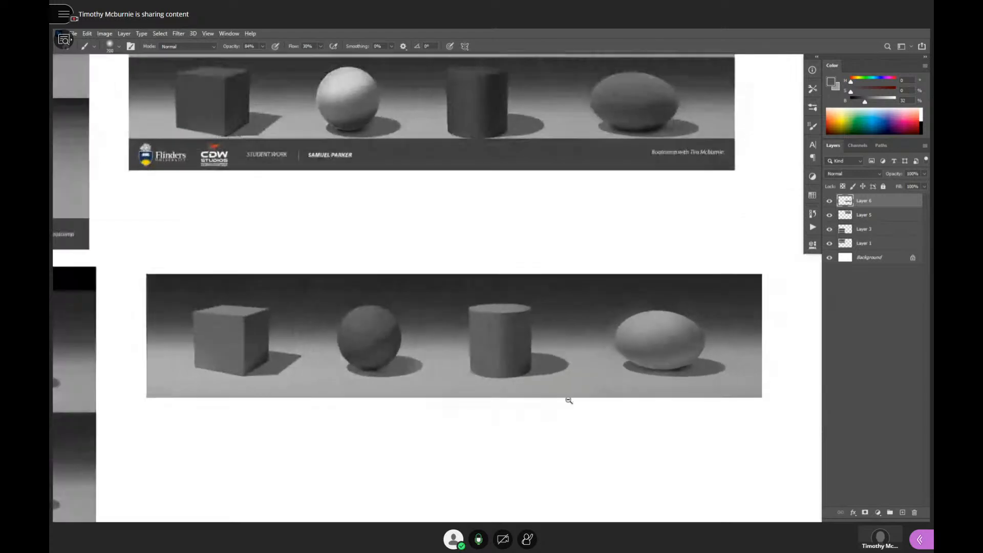
# - Sample a dark grey from the strip's sphere, shrink the brush and paint a diagonal core shadow across the sphere with 20% brightness
pyautogui.moveTo(488, 381); pyautogui.dragTo(568, 379)
pyautogui.keyDown('ctrl'); pyautogui.click(486, 358); pyautogui.keyUp('ctrl')
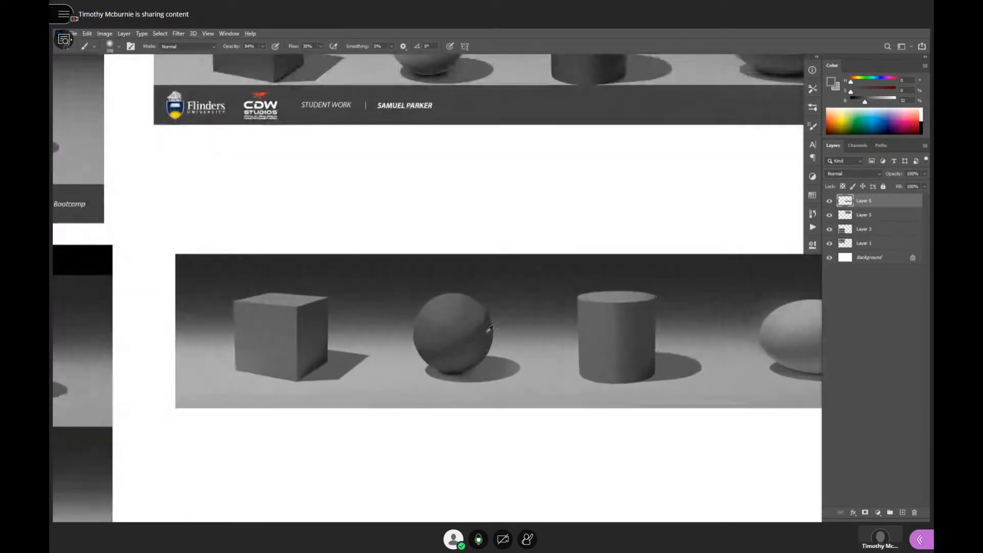
pyautogui.keyDown('alt'); pyautogui.click(487, 332); pyautogui.keyUp('alt')
pyautogui.press('[')
pyautogui.press('[')
pyautogui.press('[')
pyautogui.press('[')
pyautogui.press('[')
pyautogui.press('[')
pyautogui.press('[')
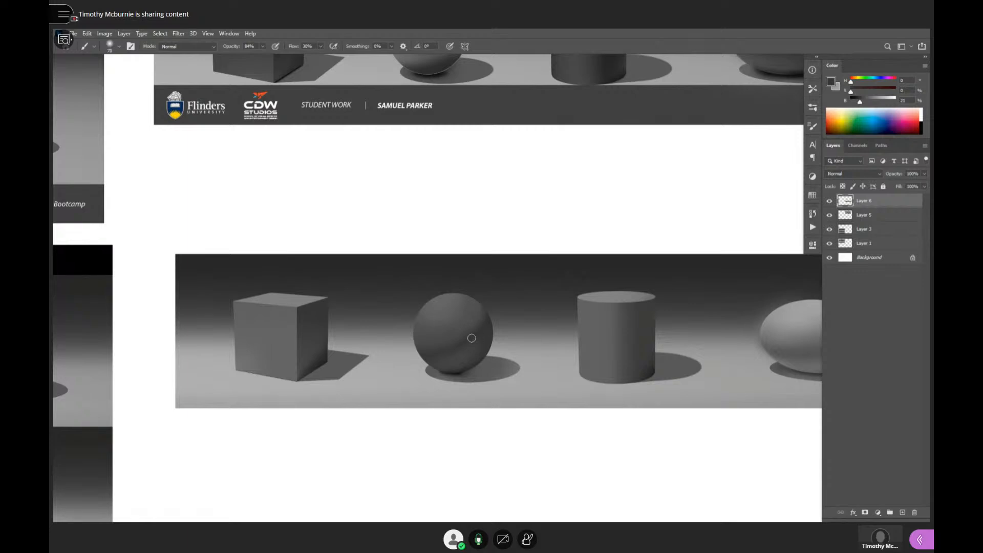
pyautogui.moveTo(483, 311); pyautogui.dragTo(440, 364)
# - Examine the corrected sphere and ellipsoid in the strip, comparing them with the student sheets across the whole canvas
pyautogui.moveTo(526, 353)
pyautogui.mouseDown()
pyautogui.moveTo(522, 384)
pyautogui.moveTo(533, 358)
pyautogui.mouseUp()
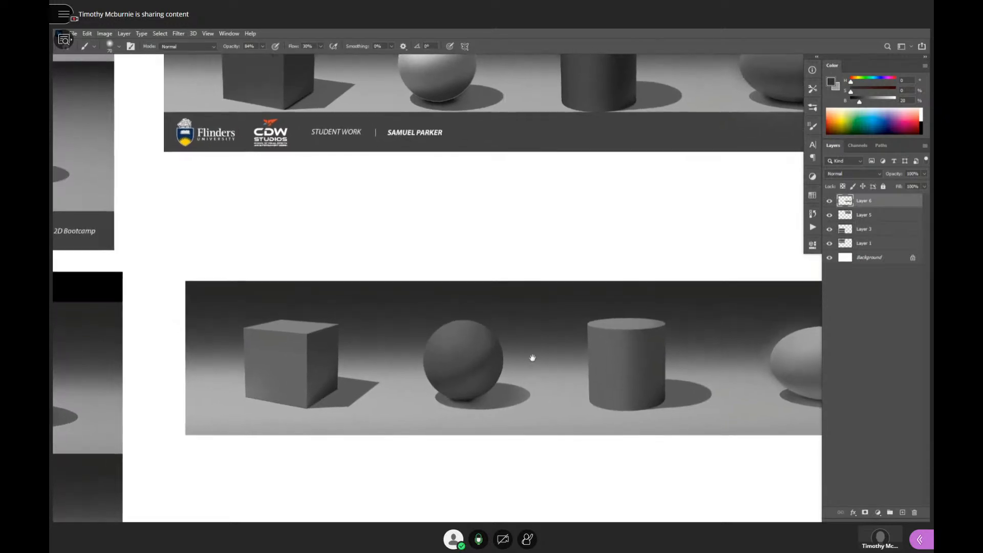
pyautogui.moveTo(573, 305); pyautogui.dragTo(476, 398)
pyautogui.moveTo(487, 398); pyautogui.dragTo(454, 395)
pyautogui.moveTo(475, 398); pyautogui.dragTo(533, 374)
pyautogui.keyDown('alt'); pyautogui.click(483, 362); pyautogui.keyUp('alt')
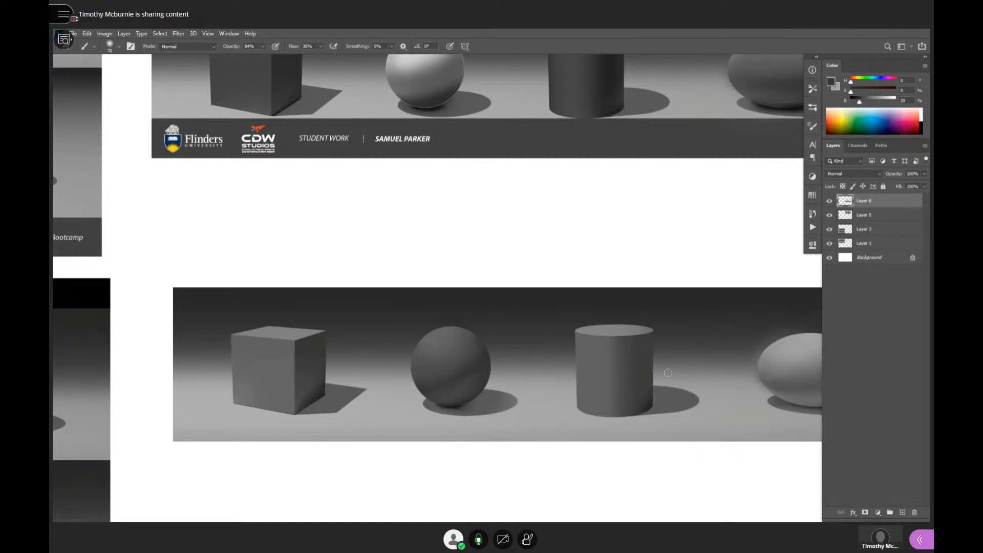
pyautogui.hscroll(-2, 669, 372)
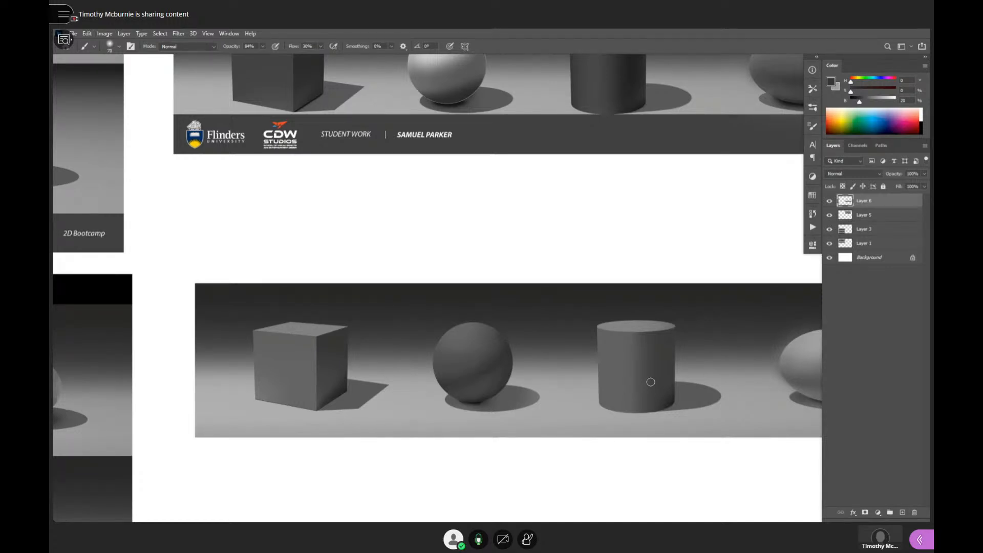
pyautogui.scroll(3, 658, 374)
pyautogui.hscroll(3, 658, 374)
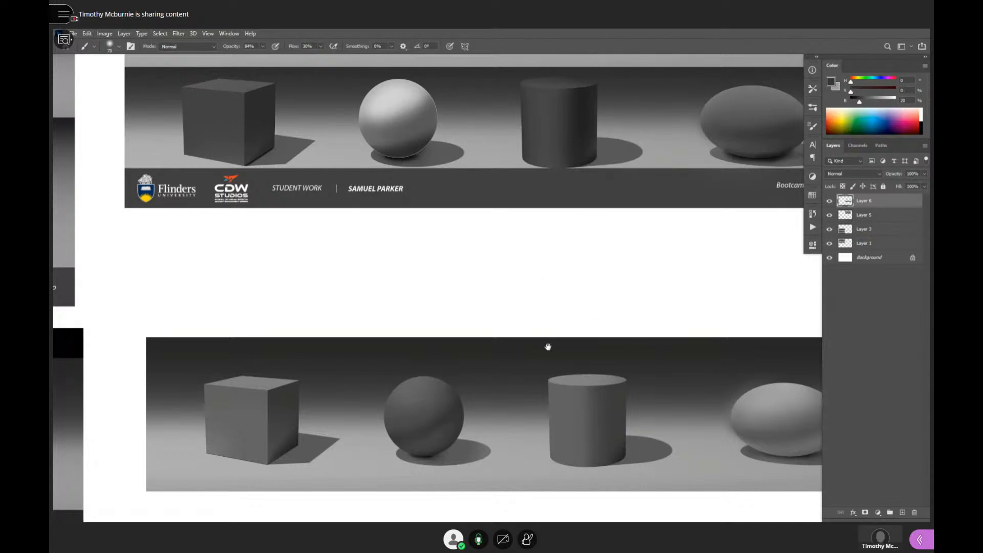
pyautogui.scroll(-6, 547, 344)
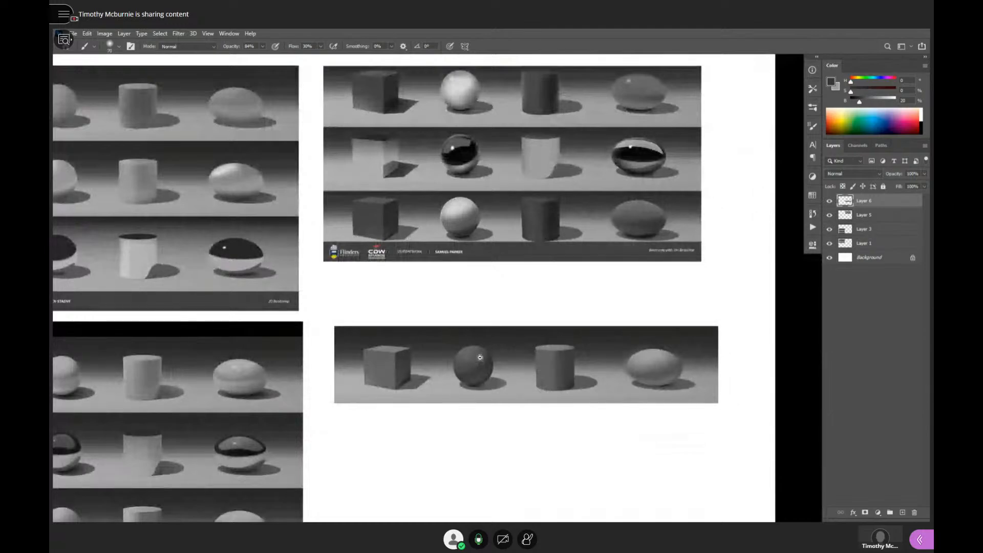
pyautogui.scroll(-5, 548, 343)
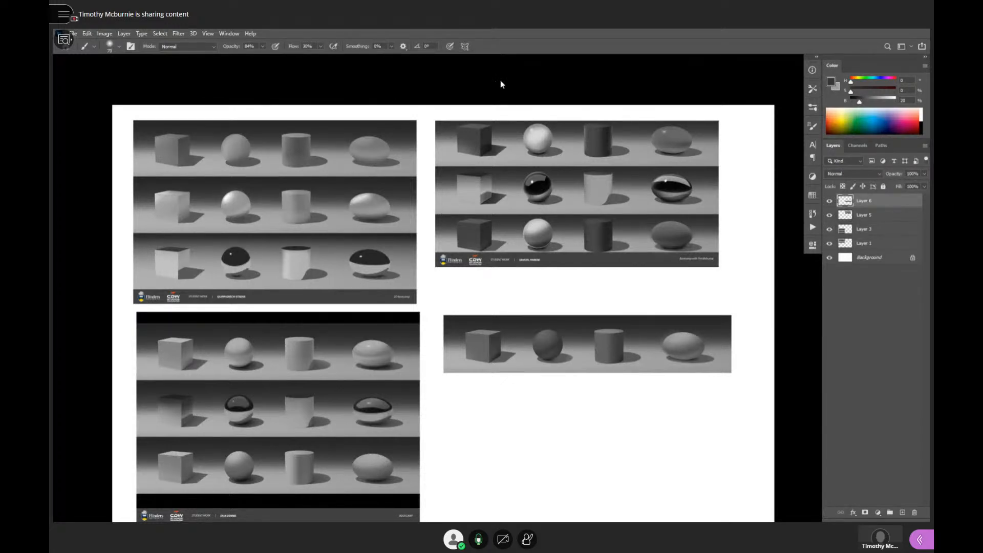
pyautogui.moveTo(432, 278); pyautogui.dragTo(426, 279)
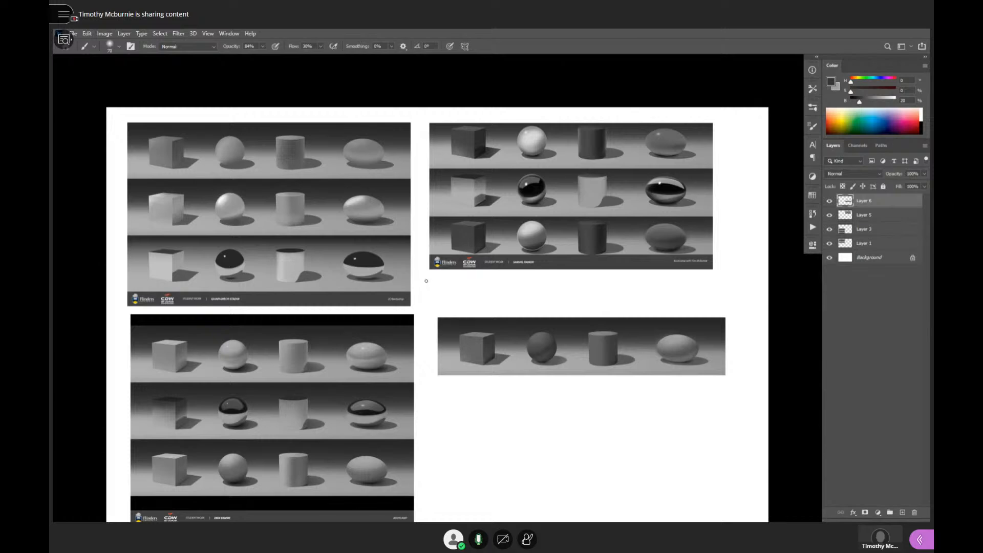
pyautogui.press('f')
pyautogui.press('f')
pyautogui.press('f')
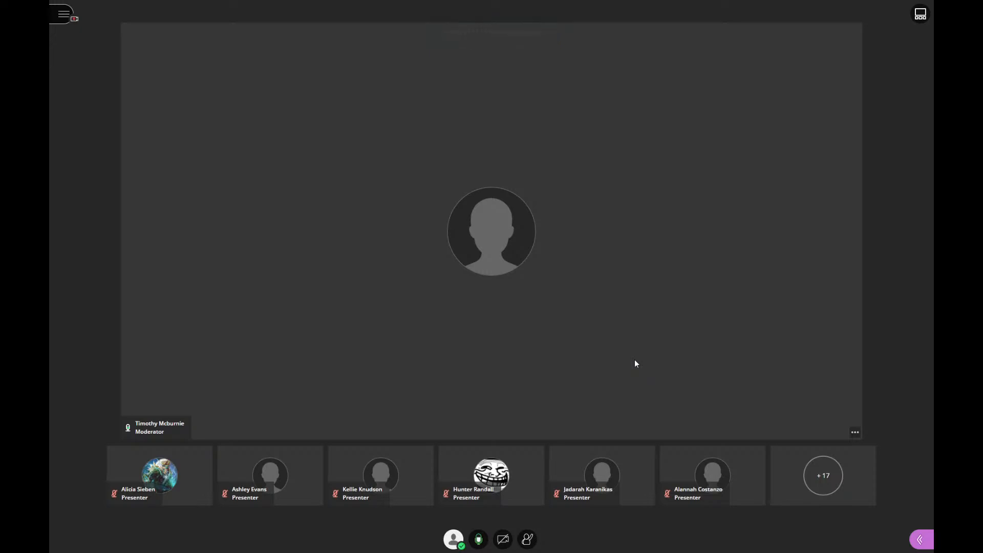
# - In the Blackboard Collaborate session, share the entire Screen 1 with the attendees
pyautogui.click(920, 540)
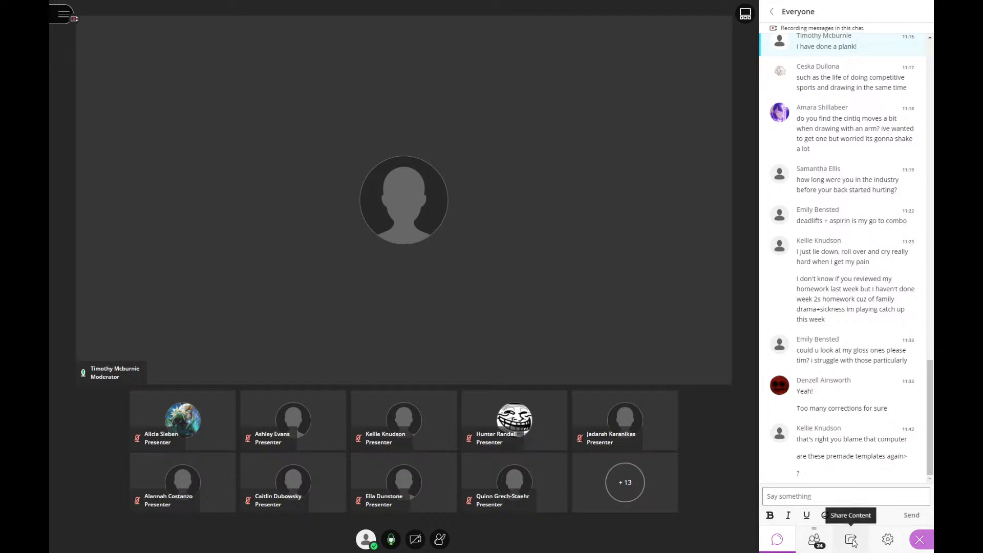
pyautogui.click(853, 544)
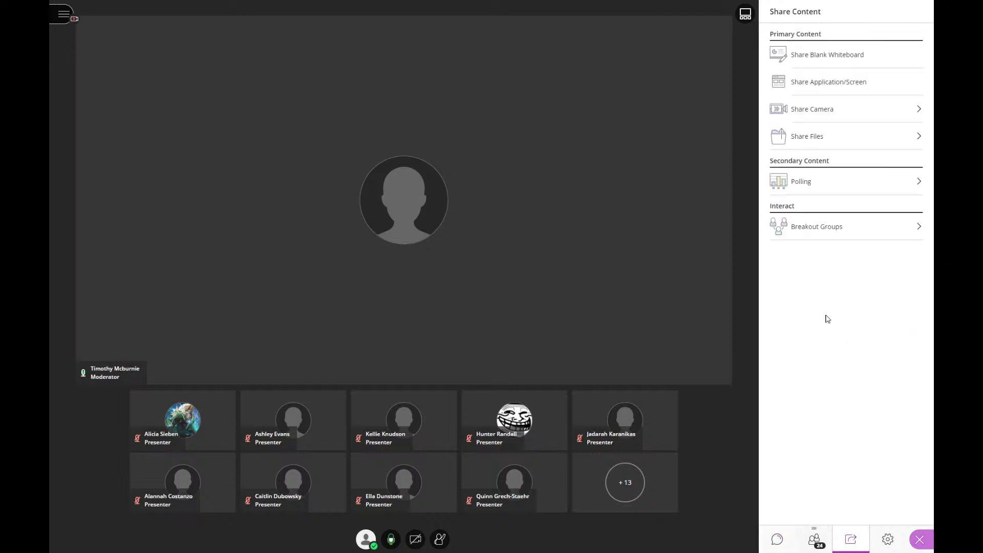
pyautogui.click(833, 83)
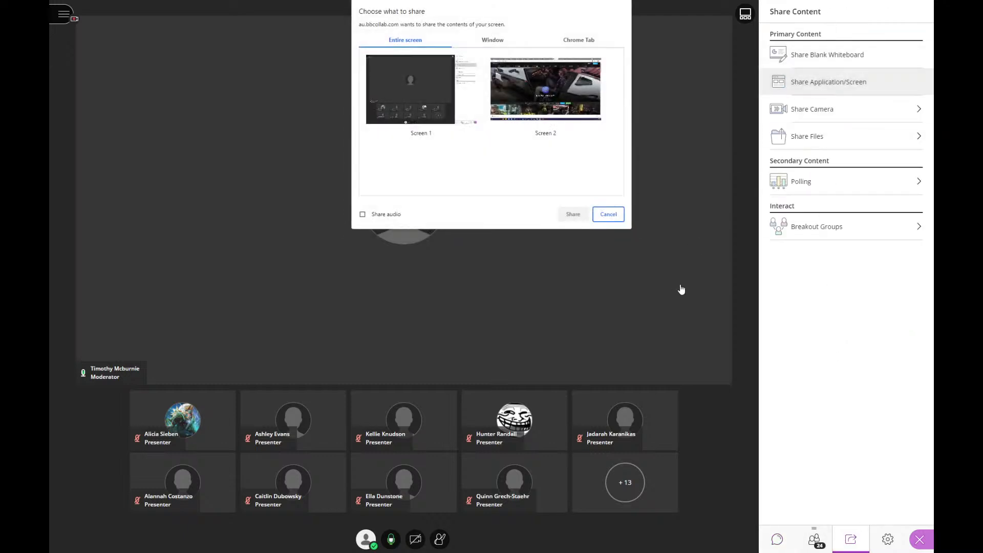
pyautogui.click(416, 105)
pyautogui.click(573, 215)
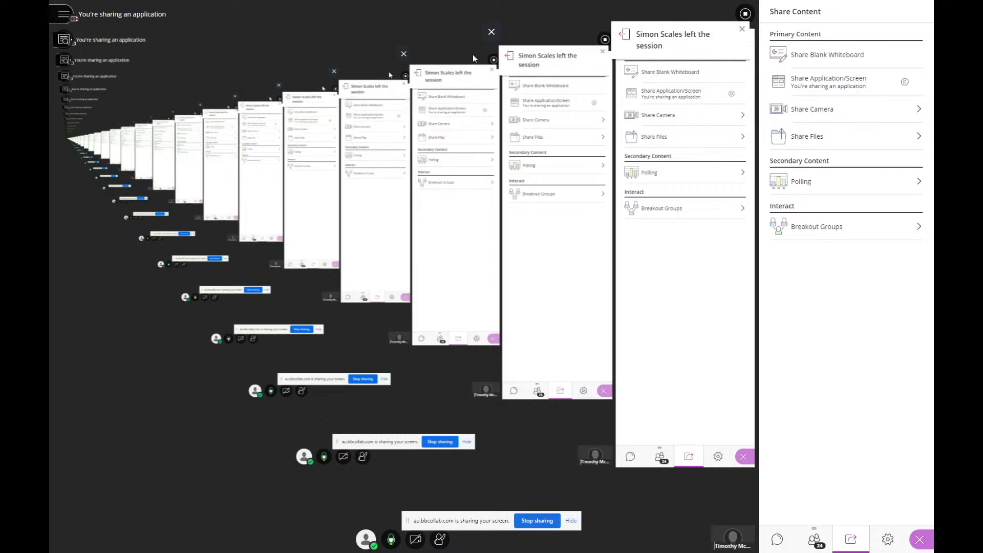
# - Exit the browser's full-screen view, move the session window to the other monitor and bring the ArtStation window onto the shared screen
pyautogui.press('F11')
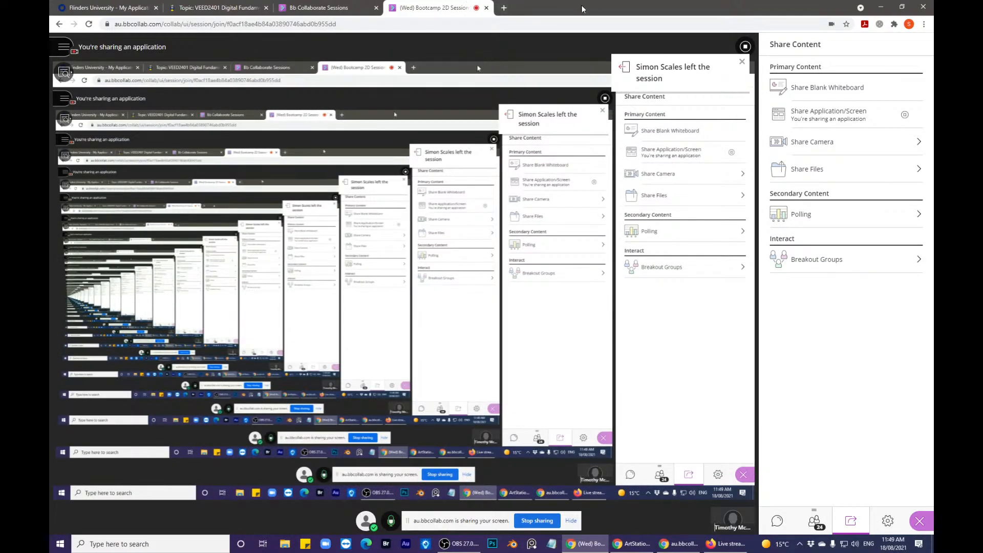
pyautogui.moveTo(581, 8); pyautogui.dragTo(982, 136)
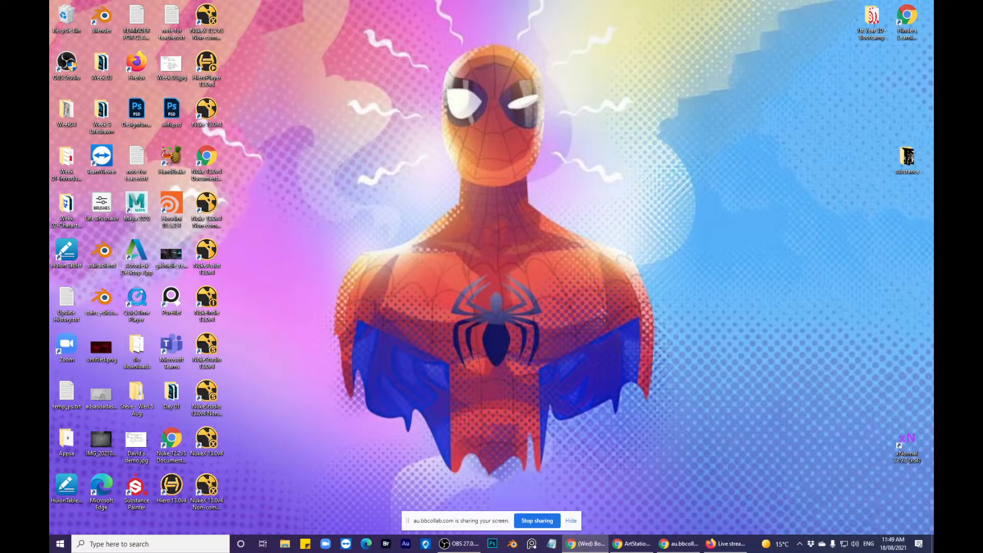
pyautogui.moveTo(982, 77); pyautogui.dragTo(935, 50)
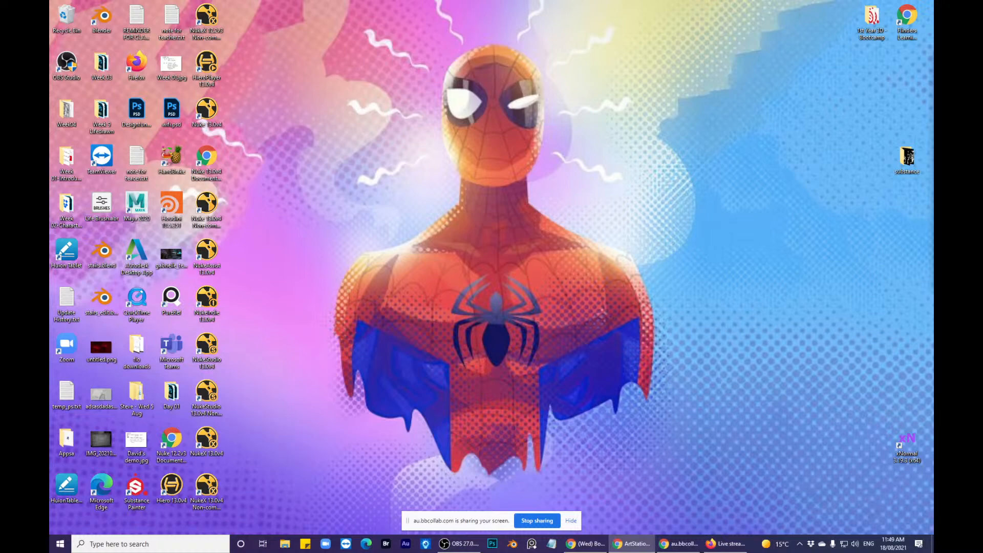
pyautogui.moveTo(982, 97); pyautogui.dragTo(532, 1)
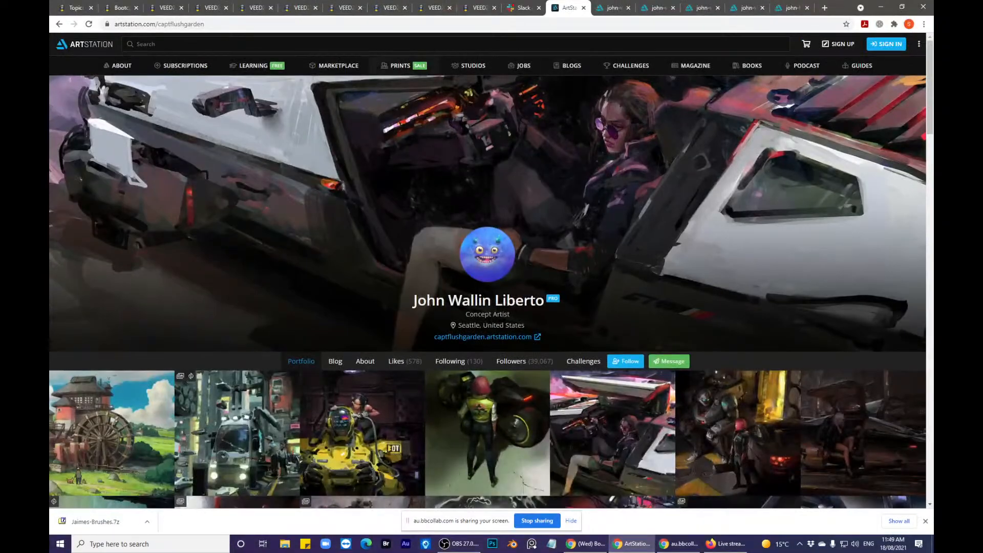
# - Look through the course topic page and the Bootcamp forum's discussion list, and hide the screen-sharing notice
pyautogui.click(66, 8)
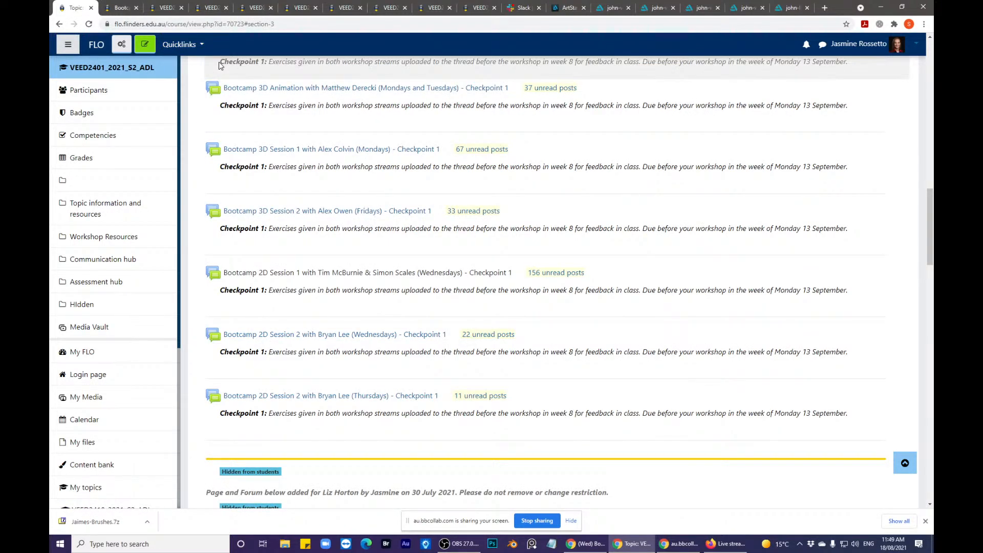
pyautogui.click(113, 7)
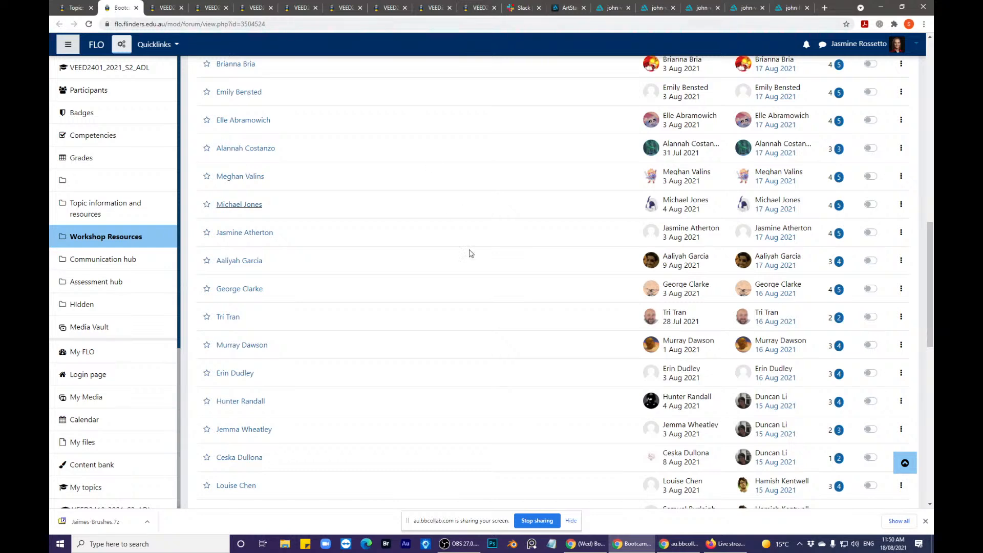
pyautogui.click(570, 521)
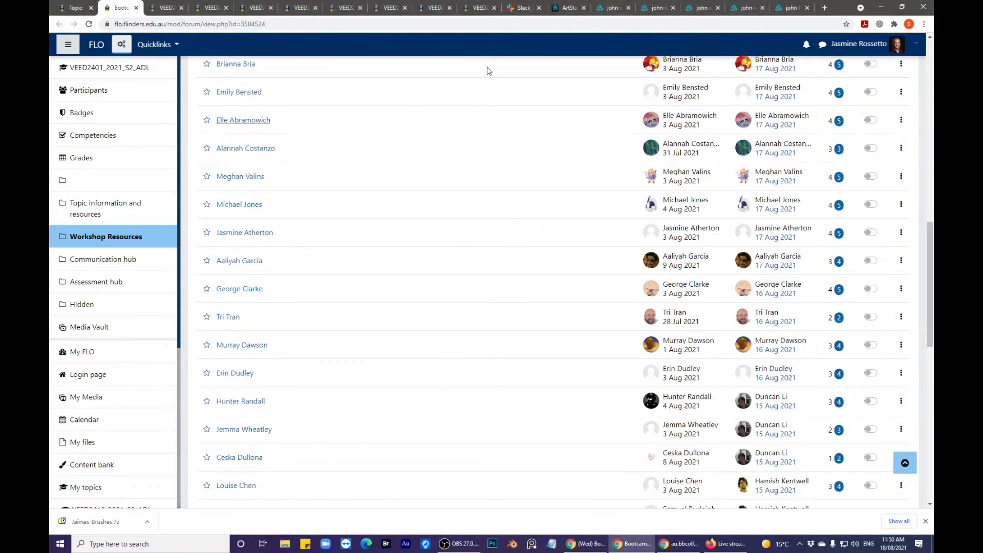
# - View the ArtStation portfolio and its full-size hovercar painting, examining the seated figure, car body and dashboard brushwork at close range
pyautogui.click(562, 7)
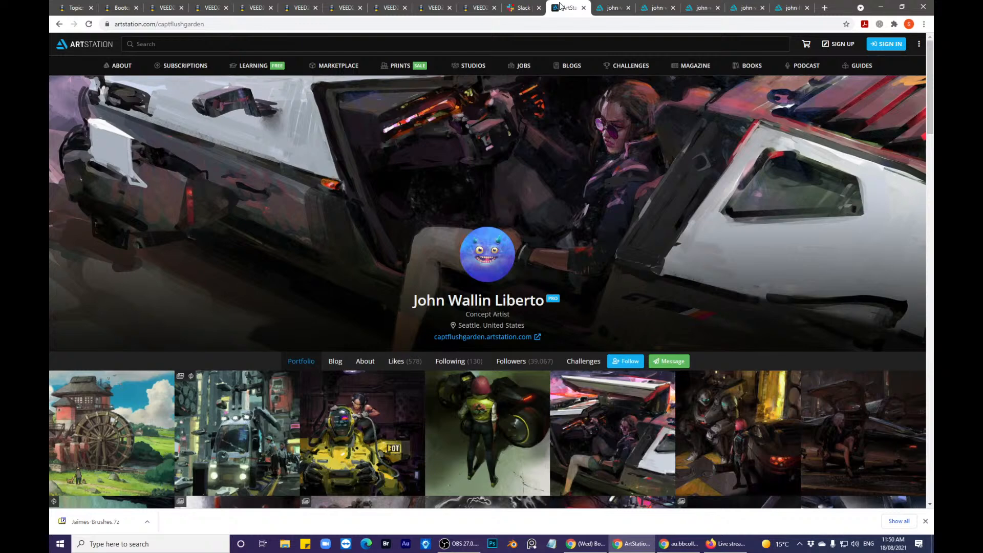
pyautogui.click(602, 6)
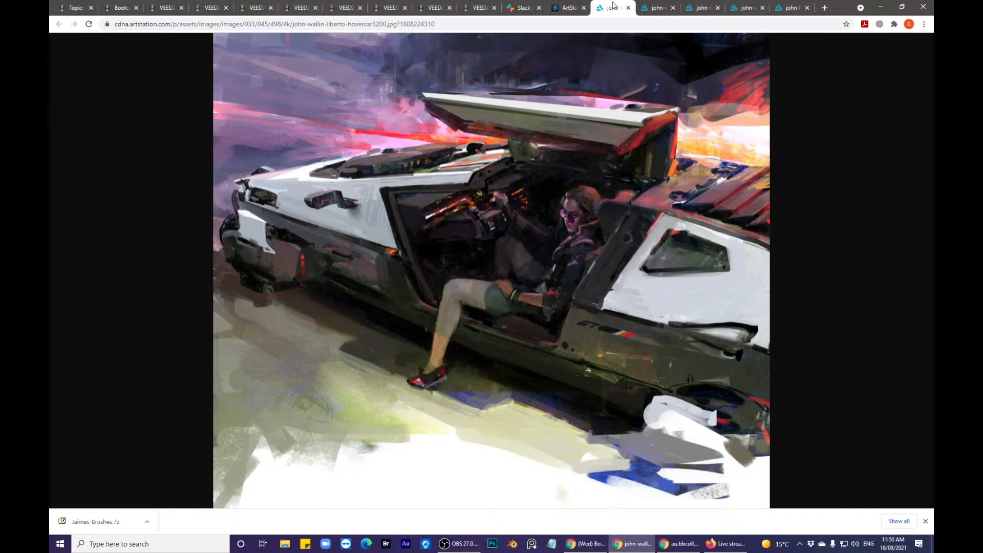
pyautogui.click(554, 266)
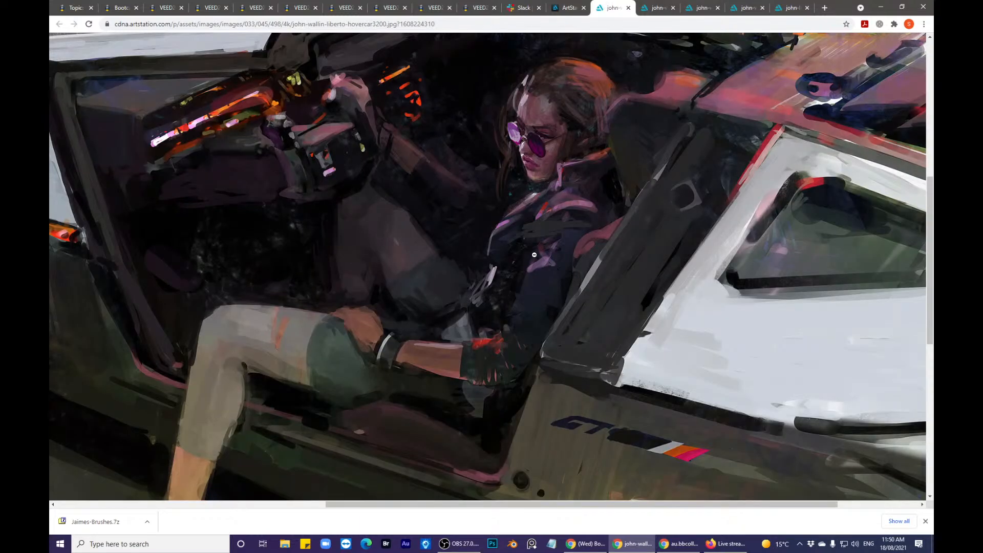
pyautogui.scroll(-4, 534, 255)
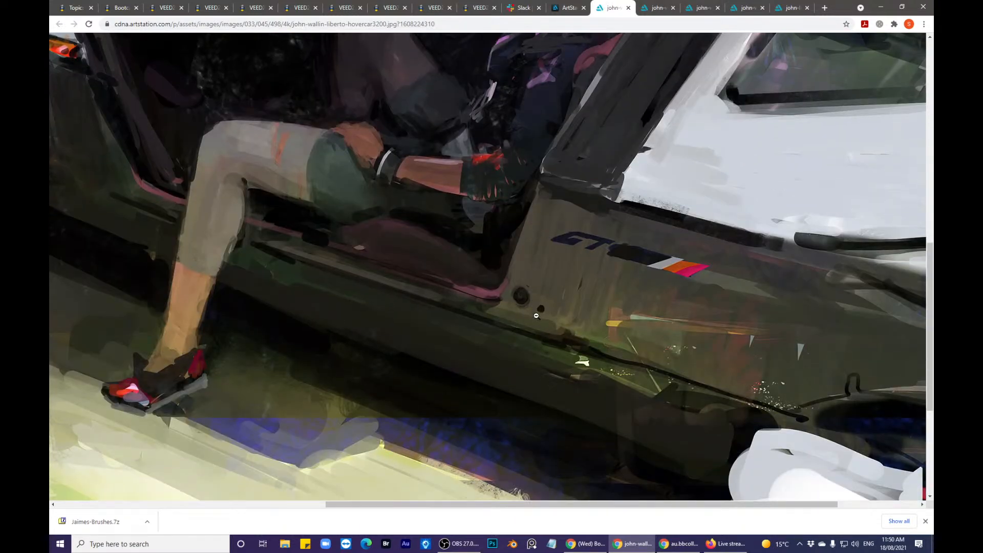
pyautogui.click(527, 281)
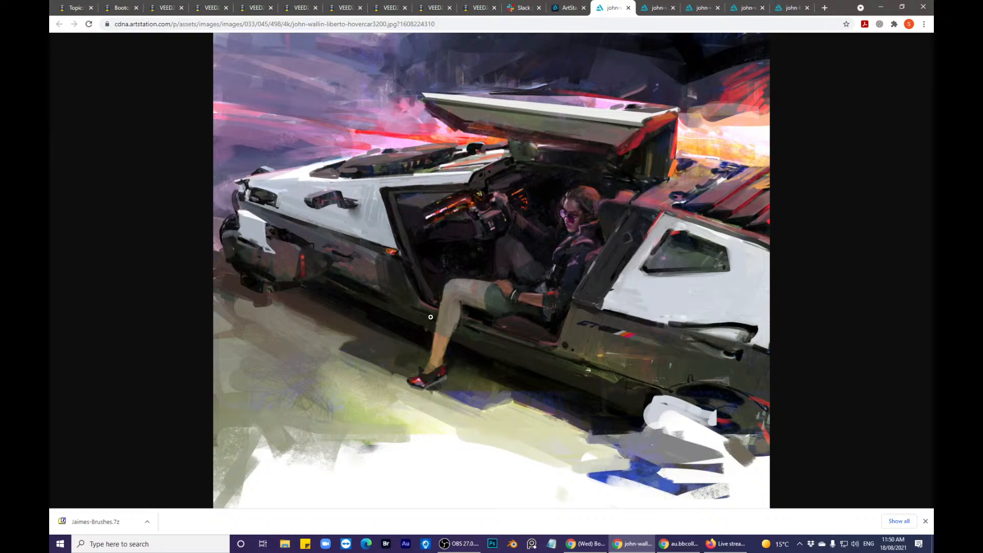
pyautogui.click(425, 268)
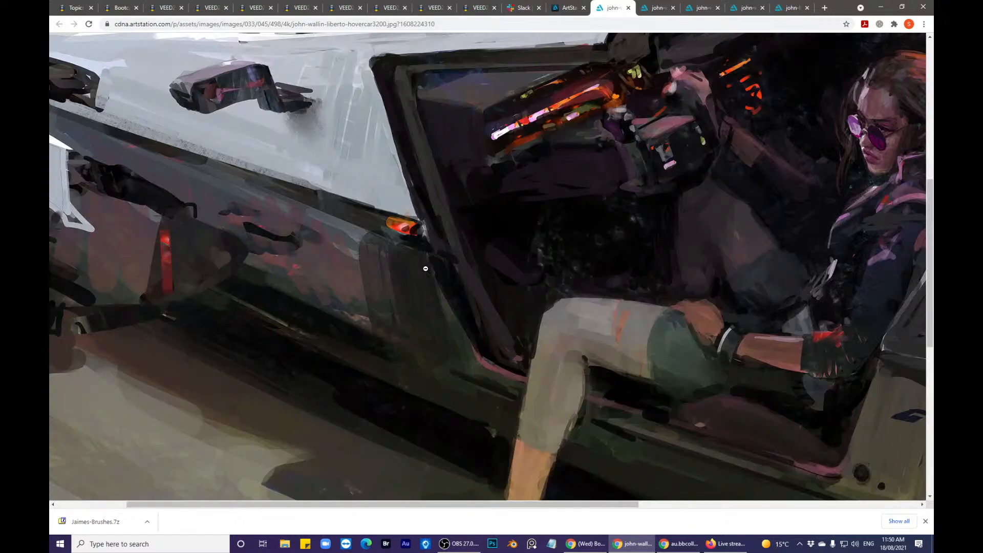
pyautogui.click(428, 264)
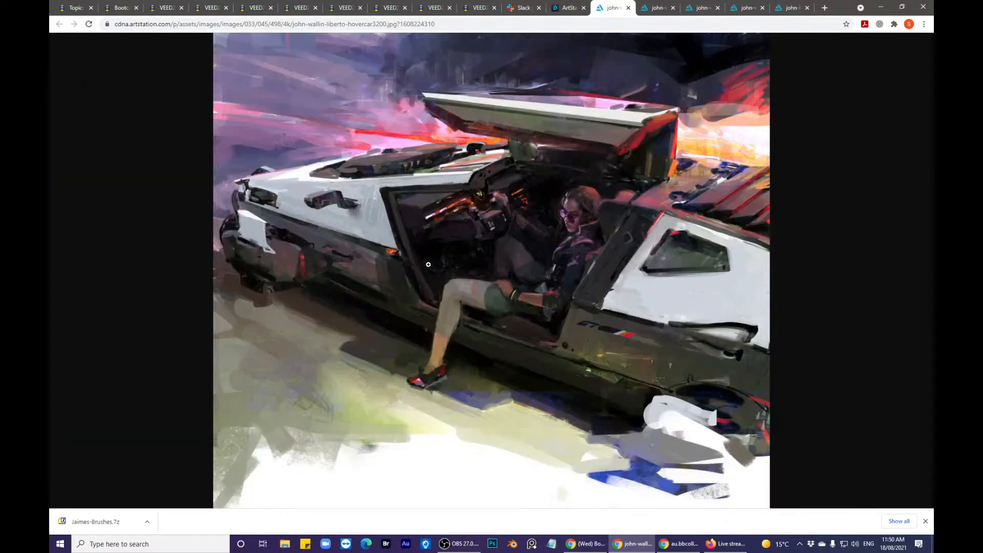
pyautogui.click(458, 221)
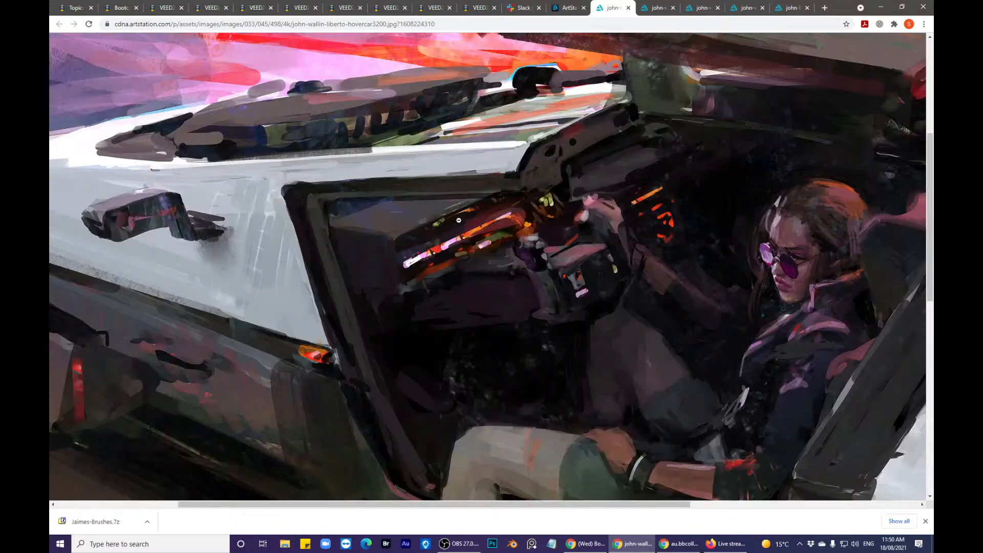
# - View the dark street painting with the armed man, and examine the ZOOMI van painting's logo, side panels and rear bumper up close
pyautogui.click(462, 234)
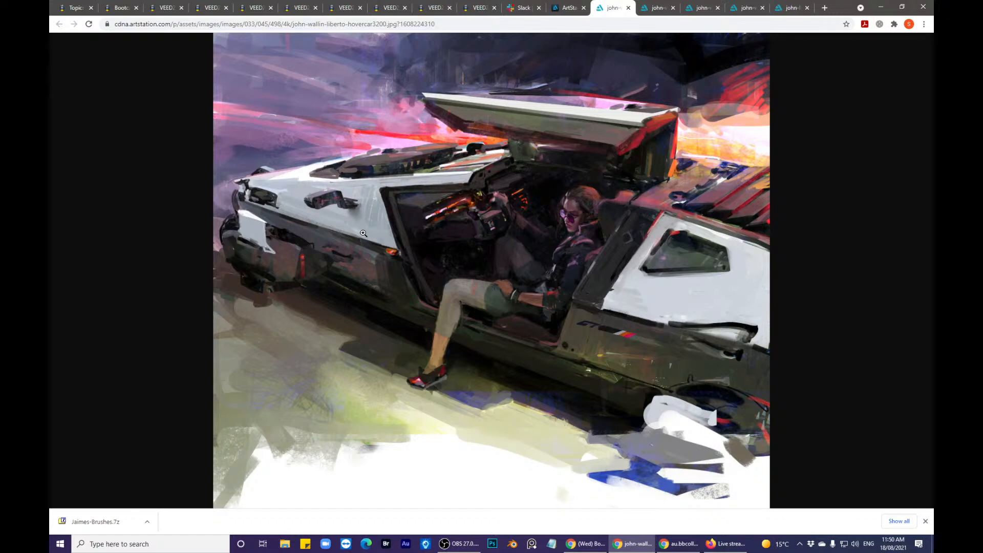
pyautogui.click(658, 9)
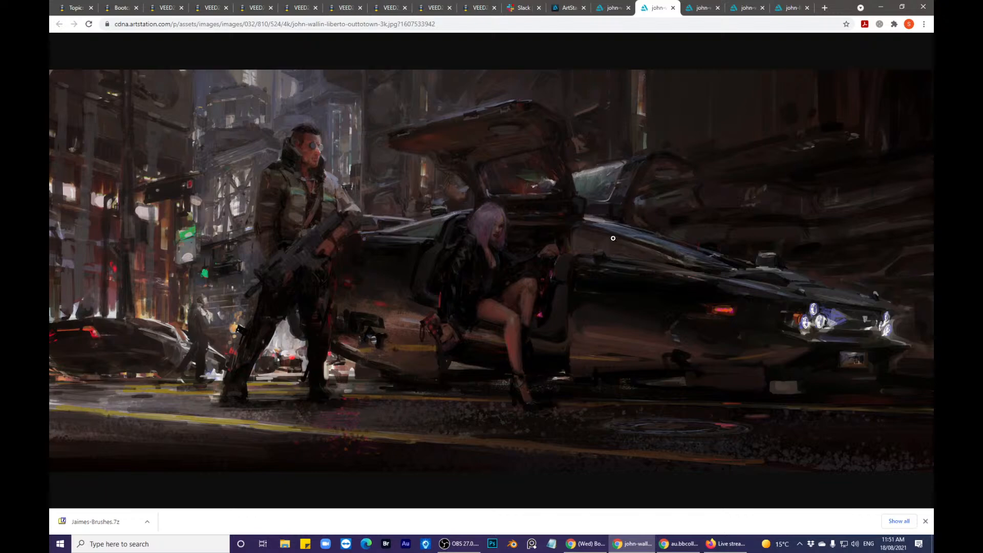
pyautogui.hotkey('ctrl', 'Tab')
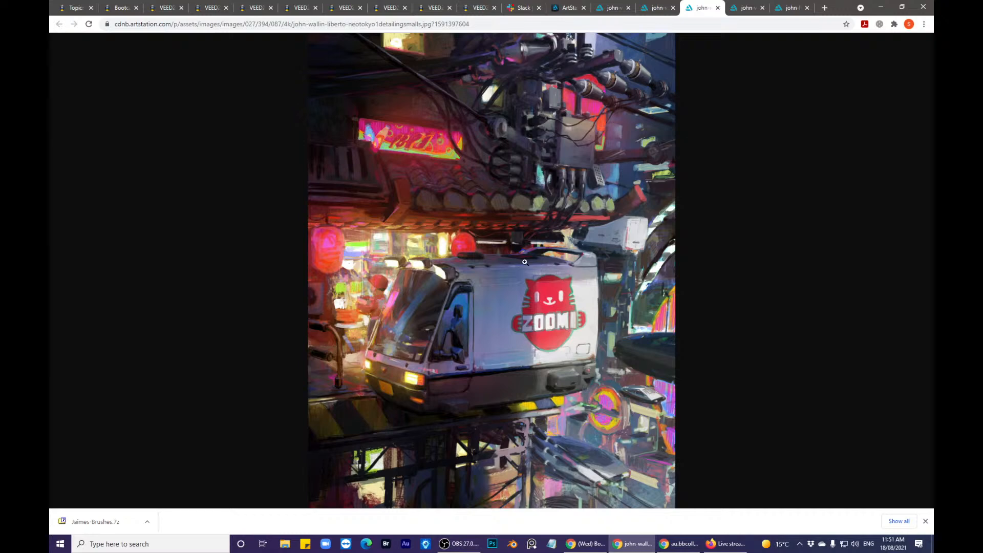
pyautogui.click(526, 262)
pyautogui.scroll(-5, 533, 274)
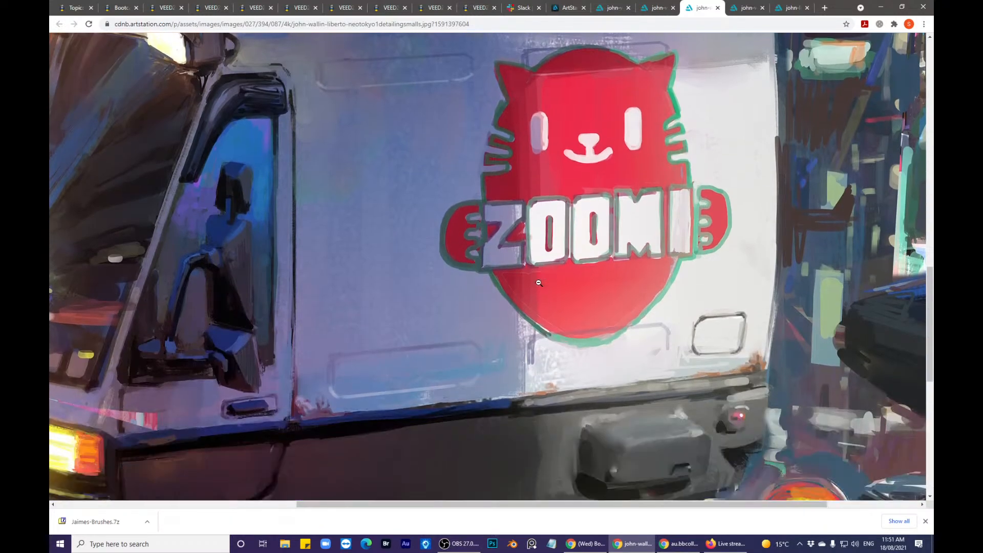
pyautogui.click(456, 285)
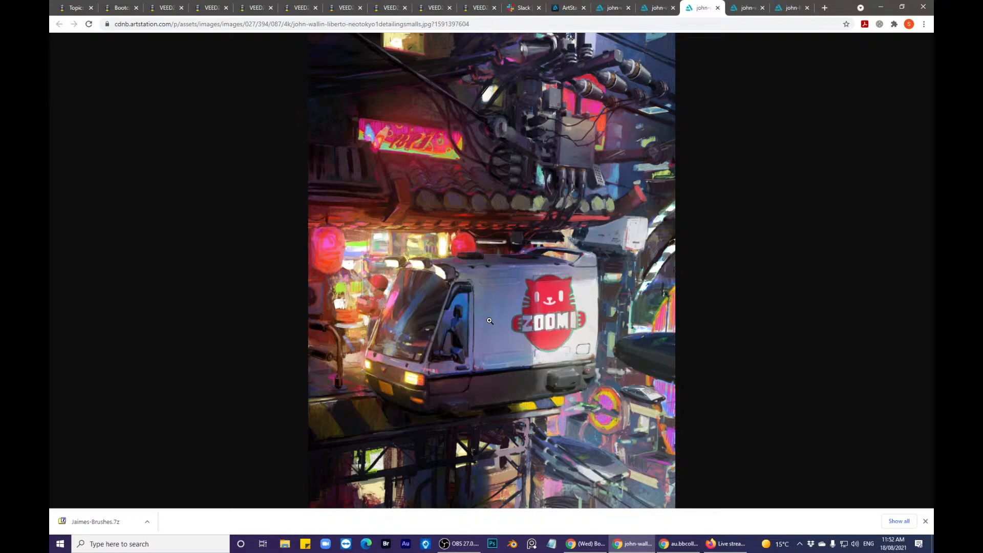
pyautogui.click(515, 333)
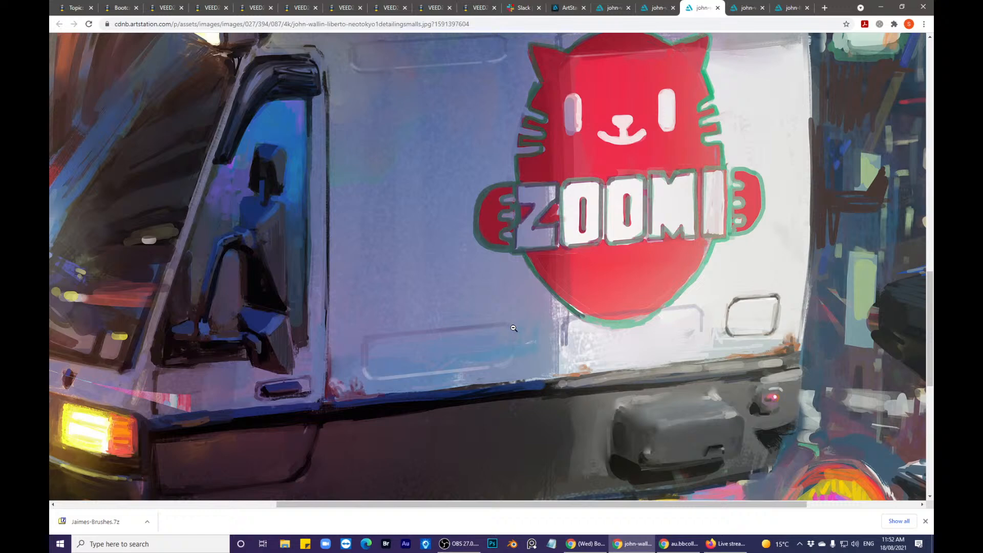
pyautogui.click(514, 328)
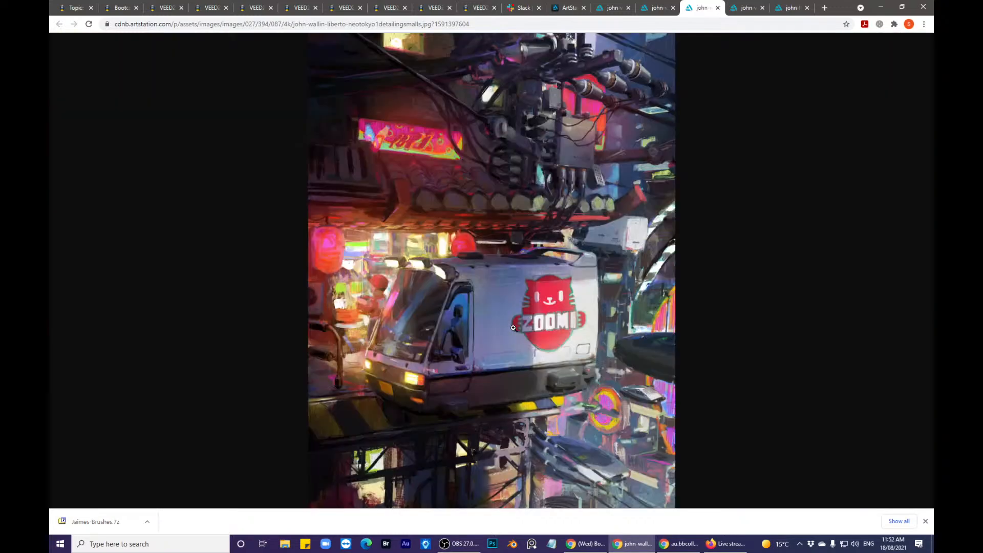
pyautogui.click(577, 394)
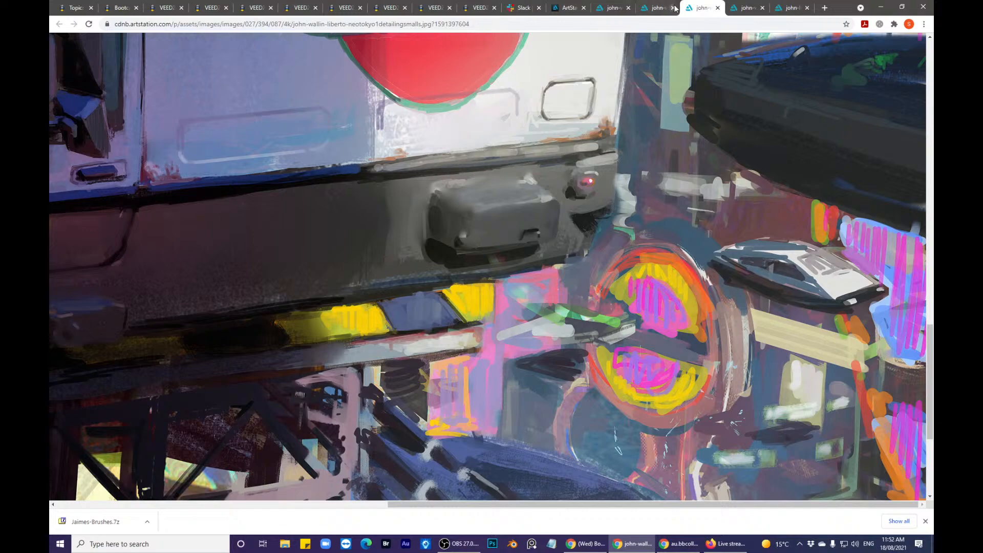
# - Examine the cartoon-decorated spaceship painting at close range and view the red VECTO spacecraft painting
pyautogui.hotkey('ctrl', 'Tab')
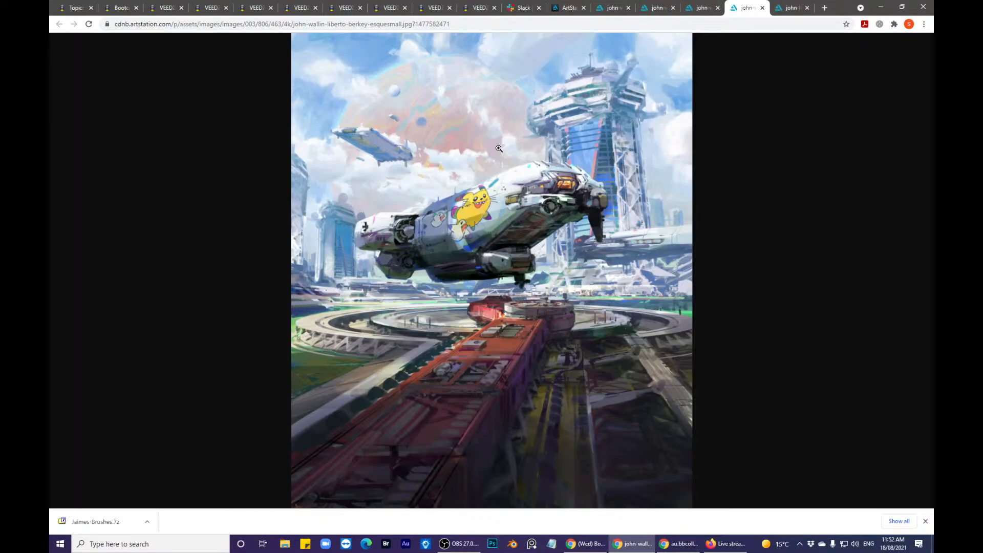
pyautogui.click(500, 233)
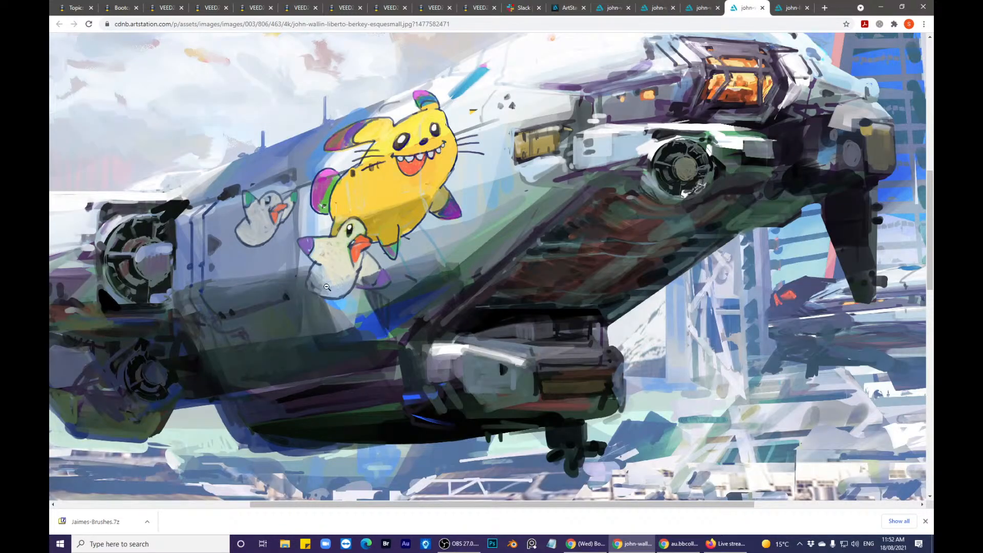
pyautogui.scroll(-5, 326, 288)
pyautogui.scroll(5, 327, 287)
pyautogui.click(799, 12)
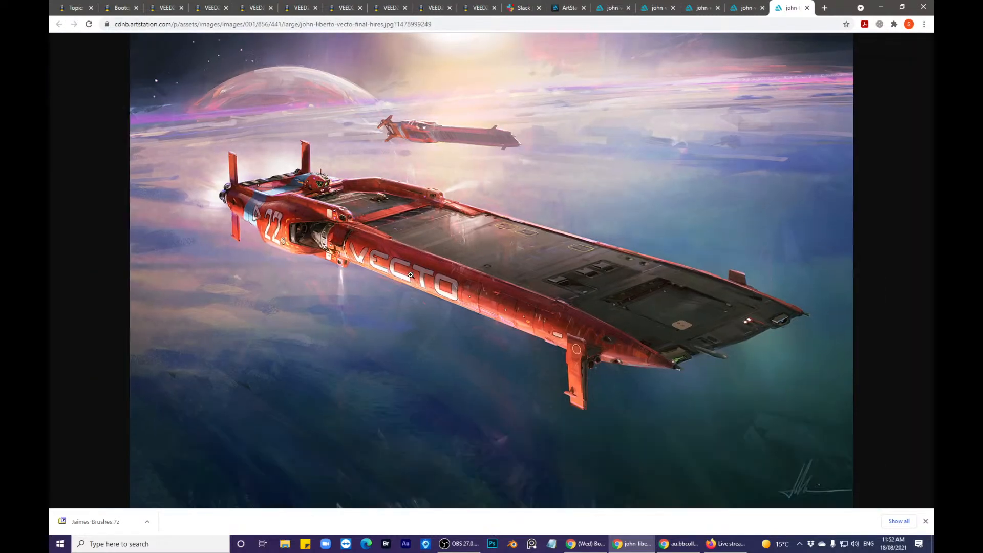
pyautogui.click(415, 266)
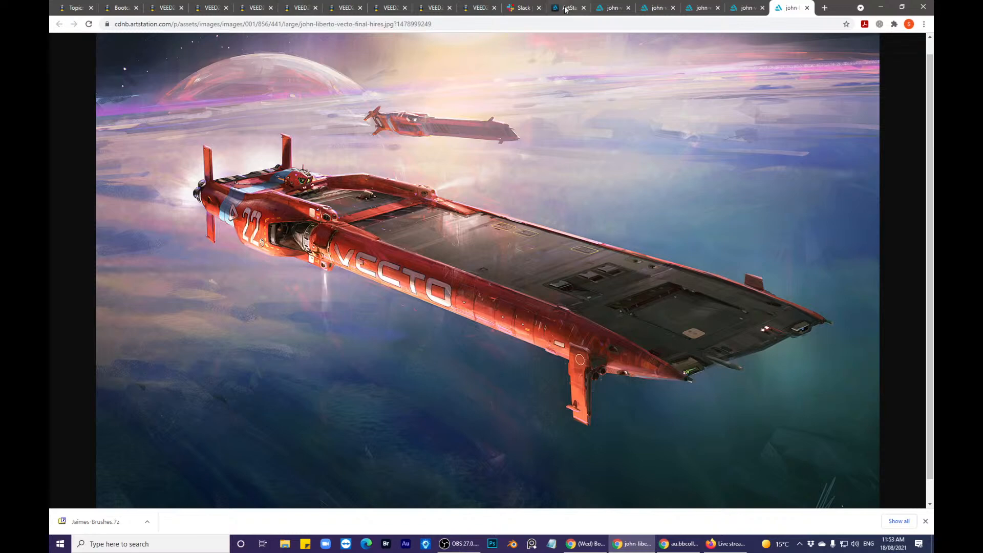
# - Compare the hovercar painting with the first student's chrome forms, and return to the artist's ArtStation portfolio page
pyautogui.click(615, 8)
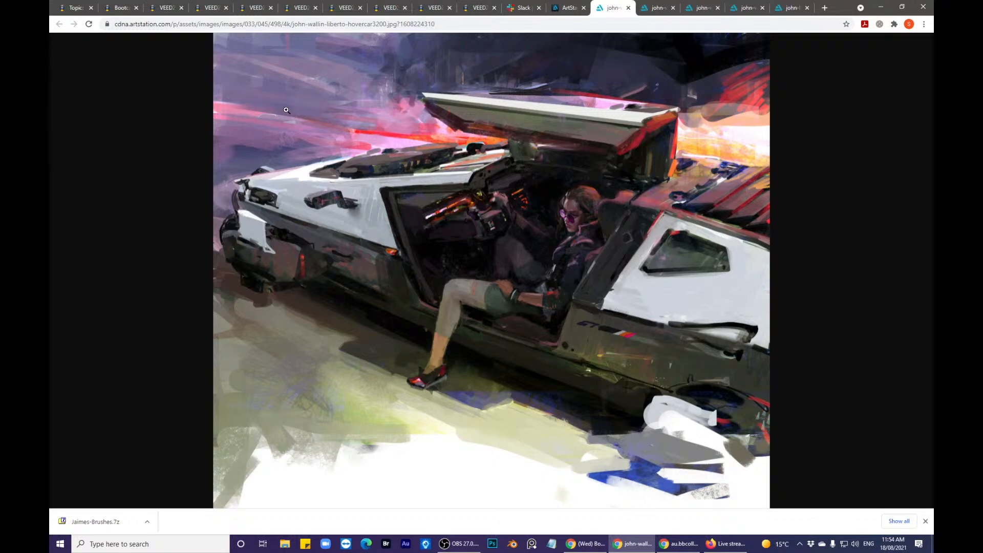
pyautogui.click(205, 7)
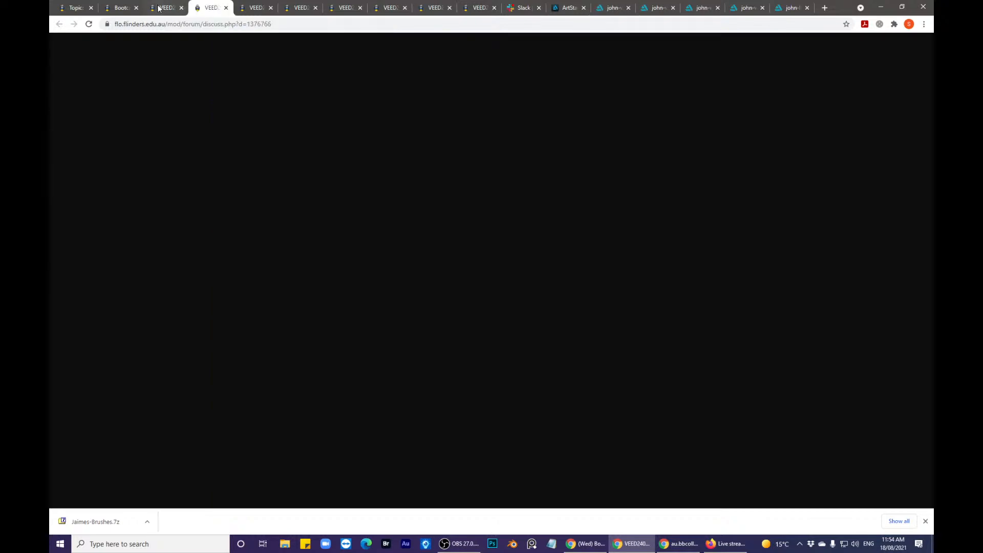
pyautogui.click(158, 8)
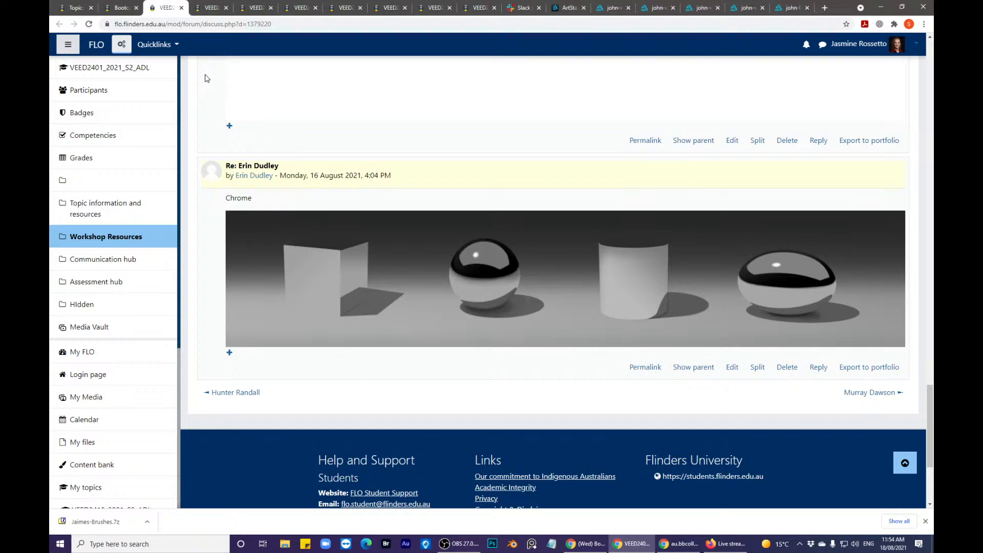
pyautogui.click(610, 8)
pyautogui.click(569, 7)
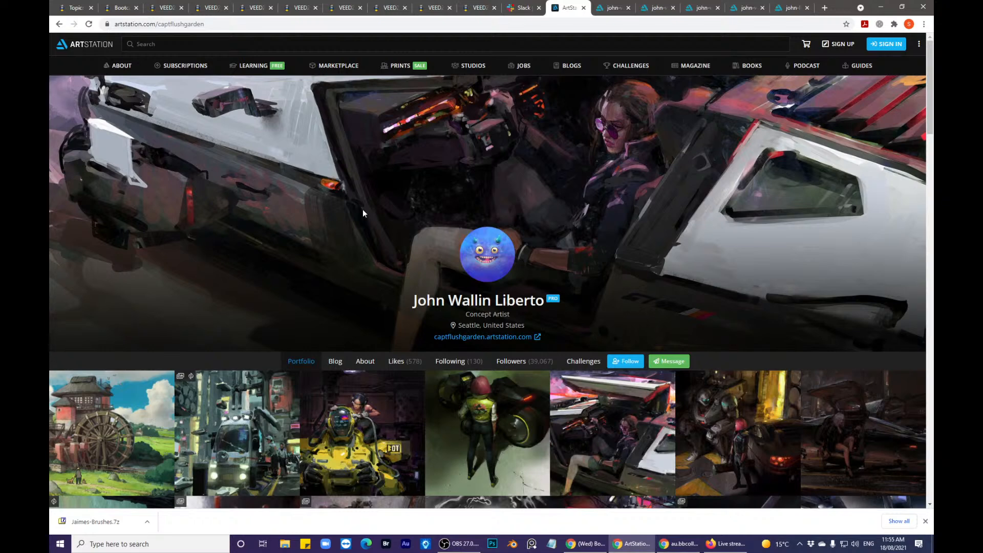
# - Review the chrome, matte and gloss form renderings in the first three students' forum discussions
pyautogui.click(183, 12)
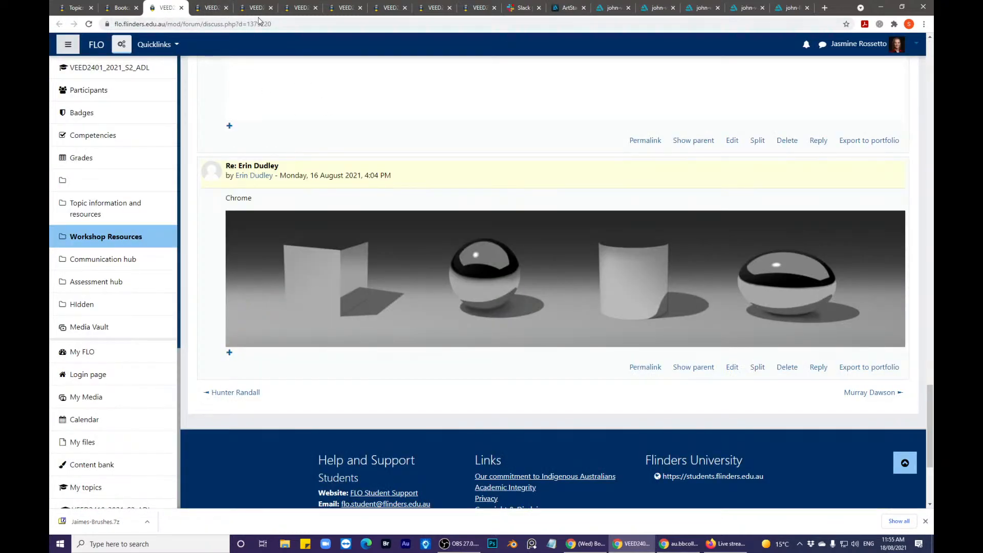
pyautogui.click(211, 8)
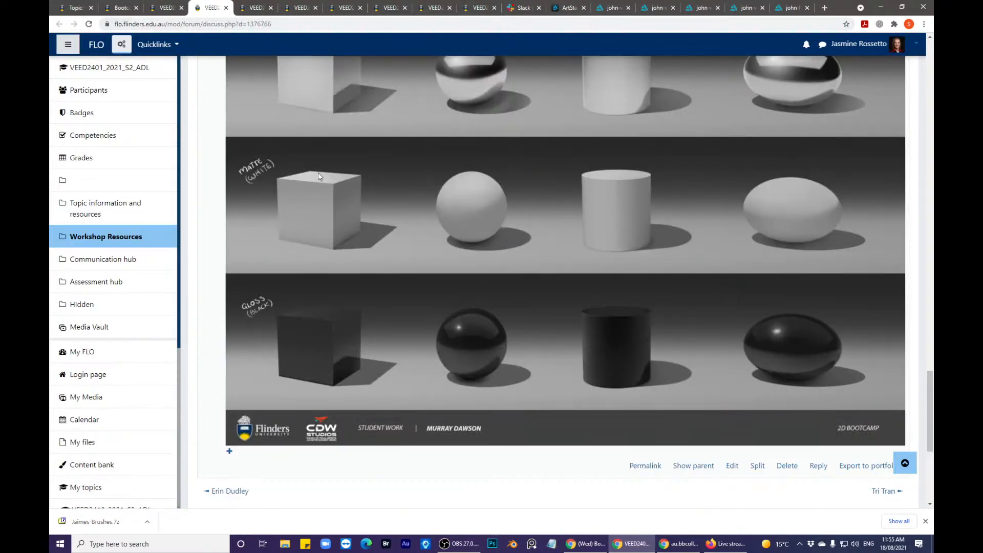
pyautogui.scroll(2, 321, 174)
pyautogui.scroll(-1, 351, 204)
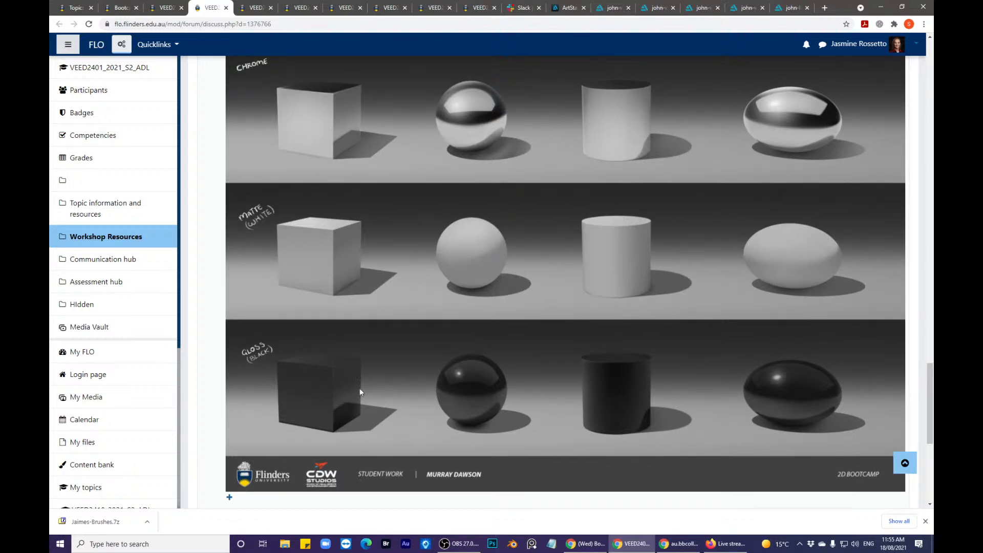
pyautogui.click(257, 8)
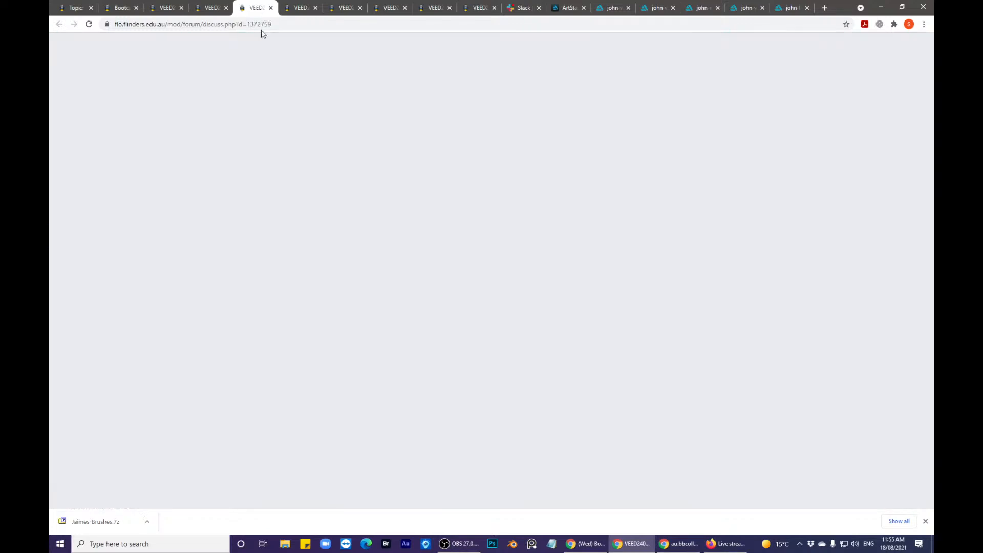
pyautogui.scroll(2, 328, 219)
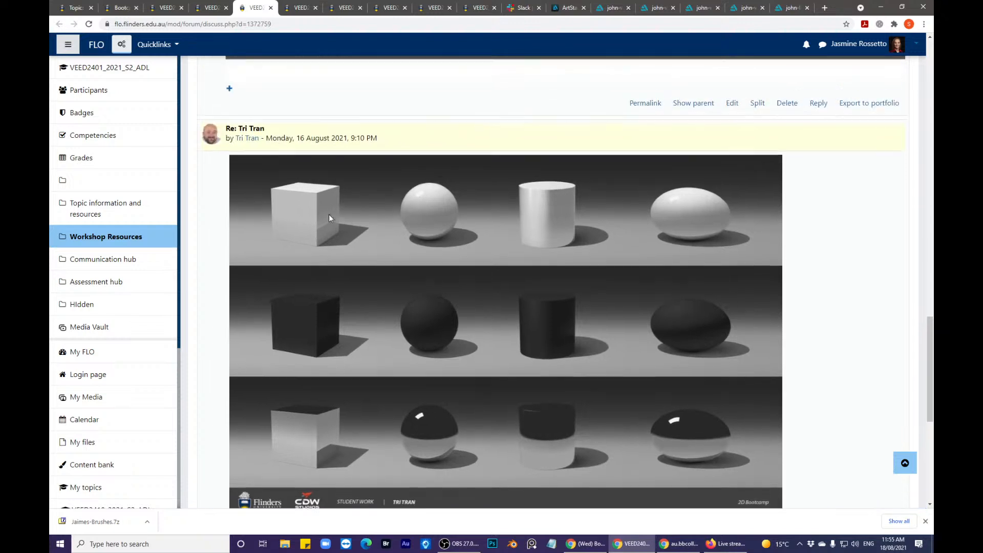
pyautogui.scroll(-1, 269, 203)
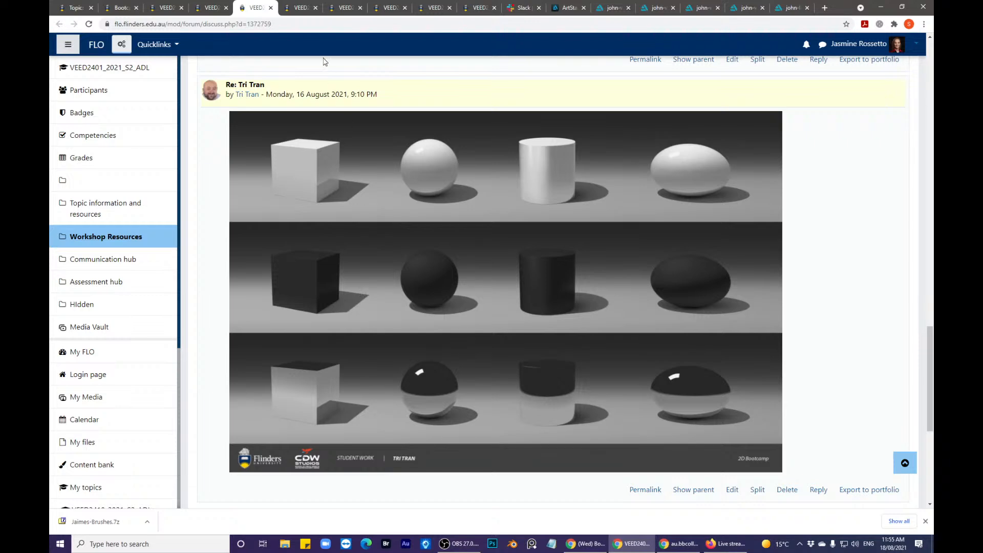
# - Examine the fourth student's three rows of shaded forms against the hovercar painting
pyautogui.click(297, 7)
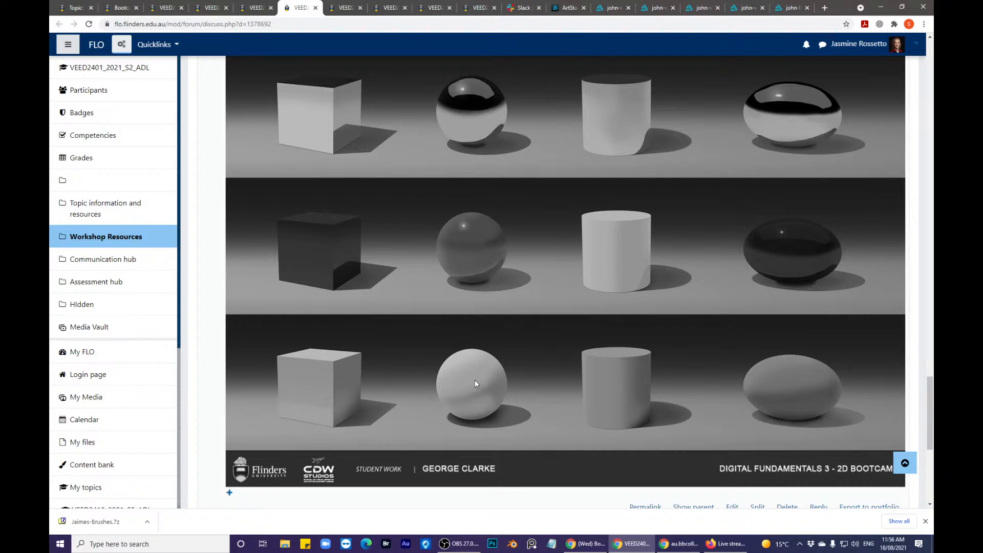
pyautogui.click(610, 8)
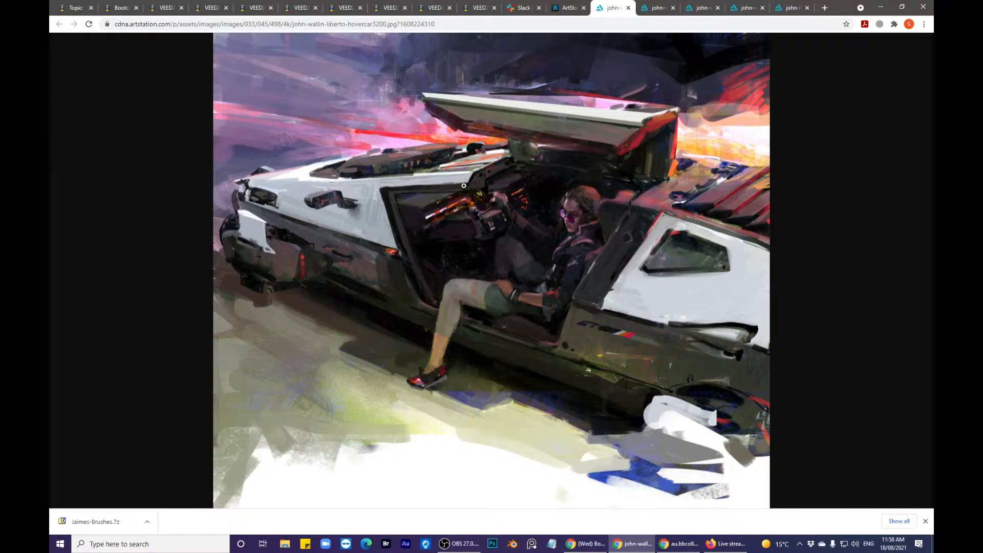
pyautogui.click(290, 8)
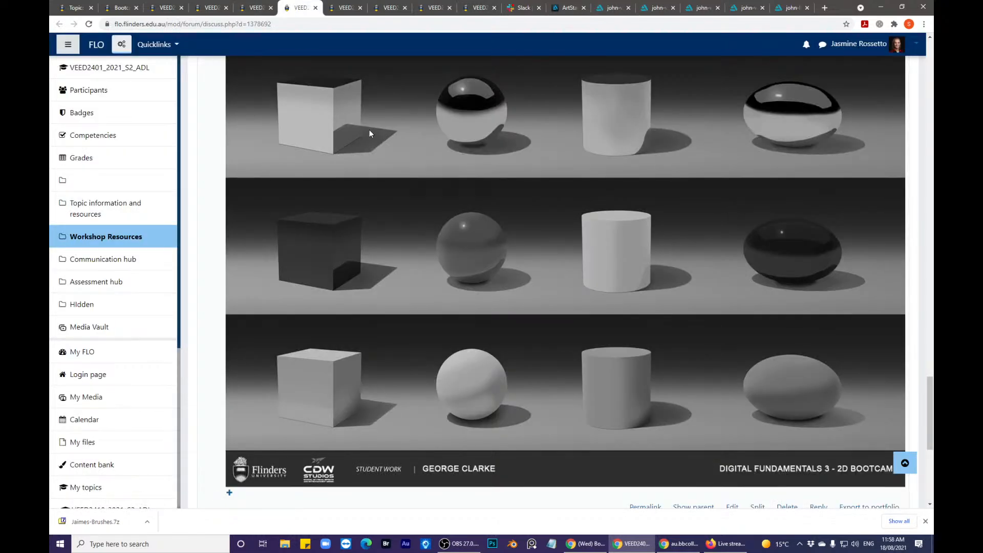
# - Review the week 3 shaded forms in the fifth and sixth students' forum discussions
pyautogui.click(344, 7)
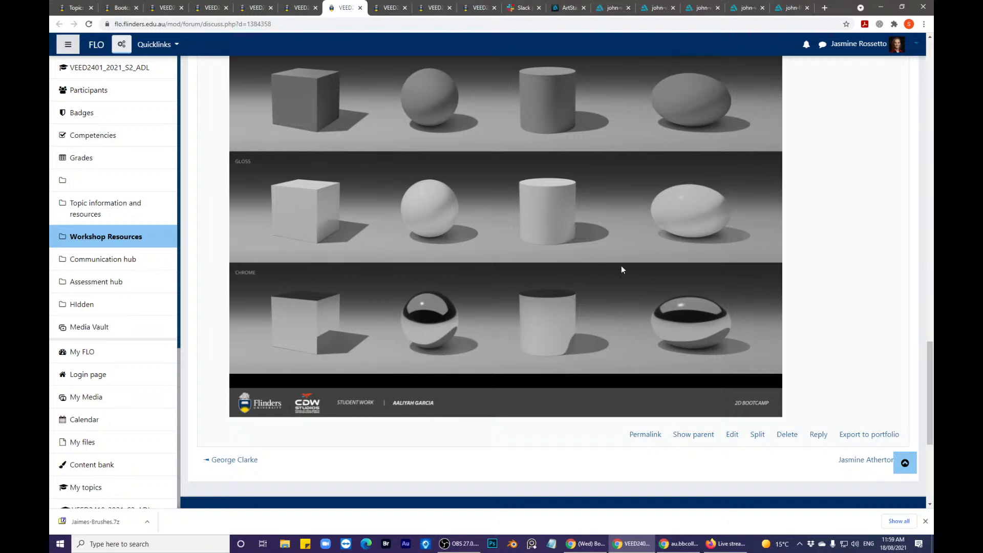
pyautogui.click(390, 7)
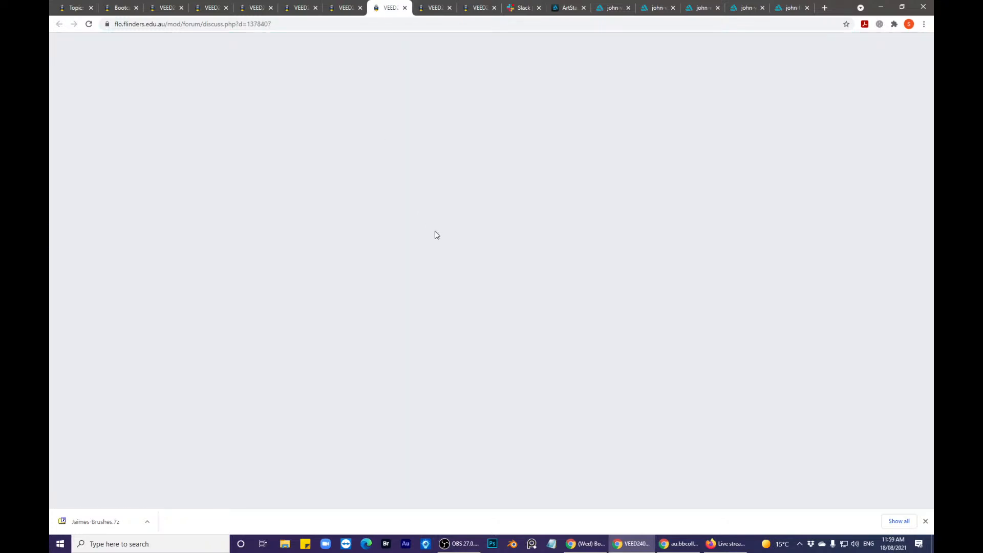
pyautogui.scroll(2, 439, 234)
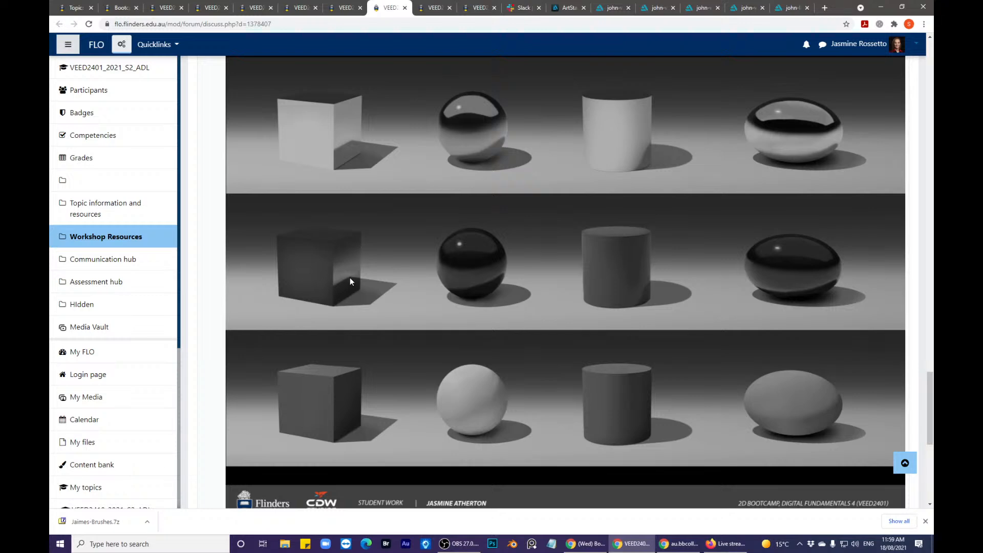
pyautogui.scroll(-9, 352, 289)
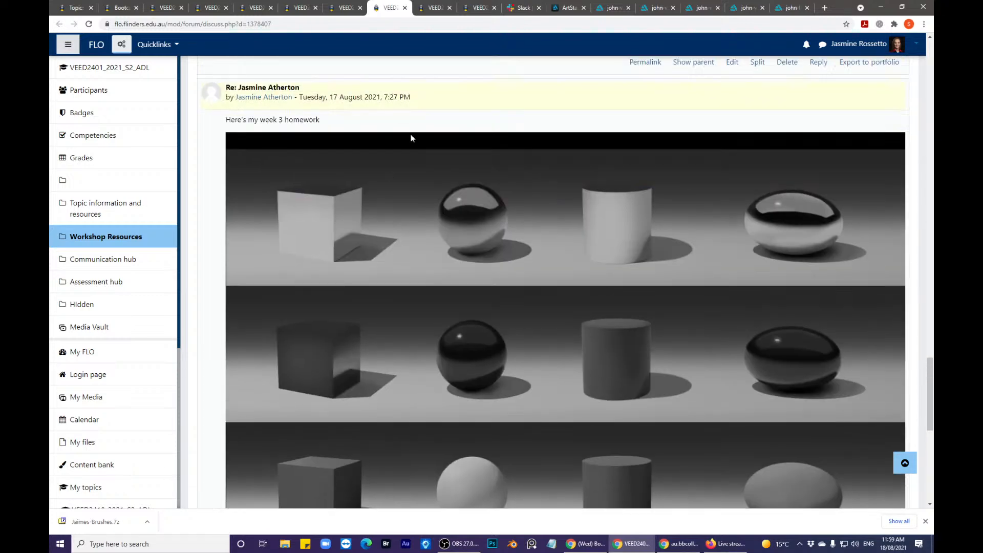
# - Look at the seventh student's single-row homework and vanishing-point feedback, and revisit the sixth student's car-wheel ellipse feedback
pyautogui.click(426, 11)
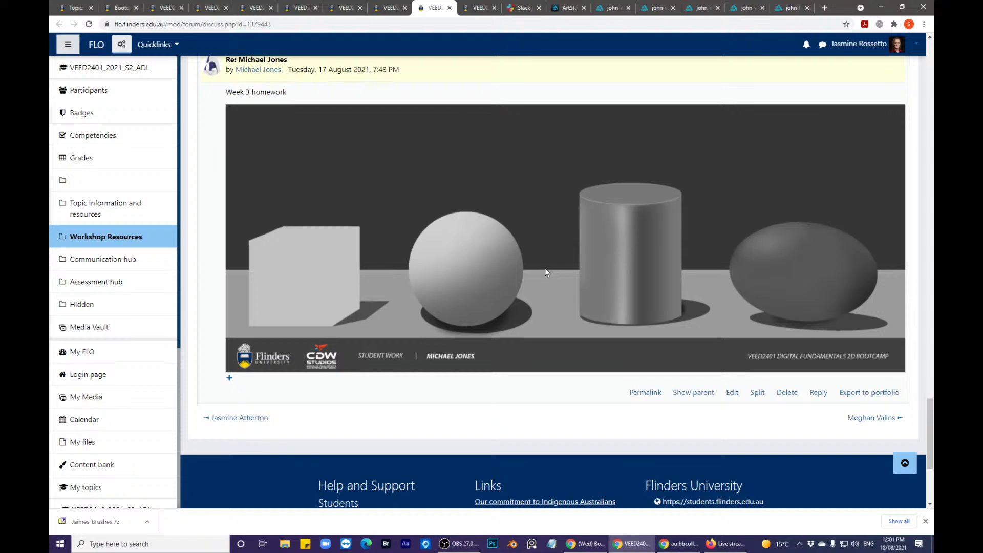
pyautogui.scroll(10, 490, 348)
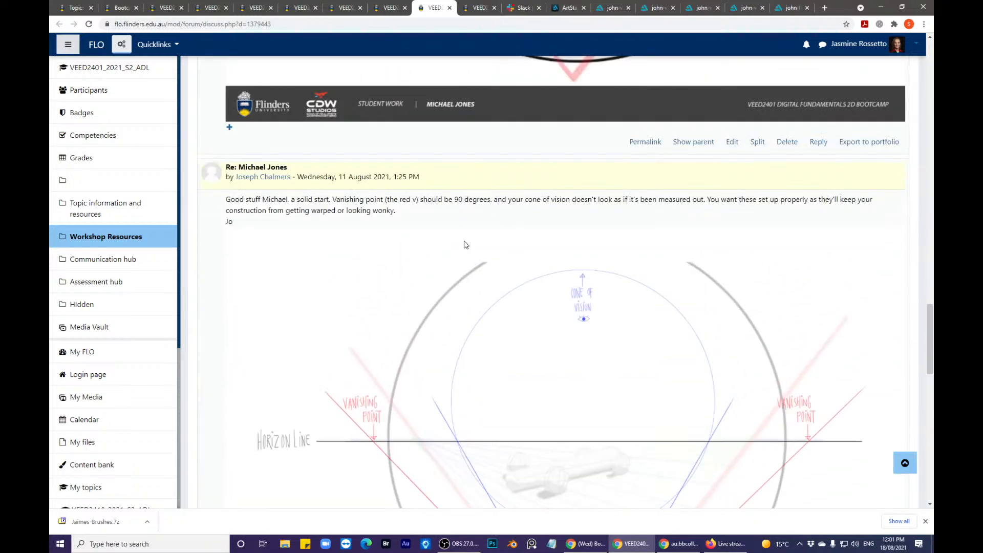
pyautogui.click(390, 8)
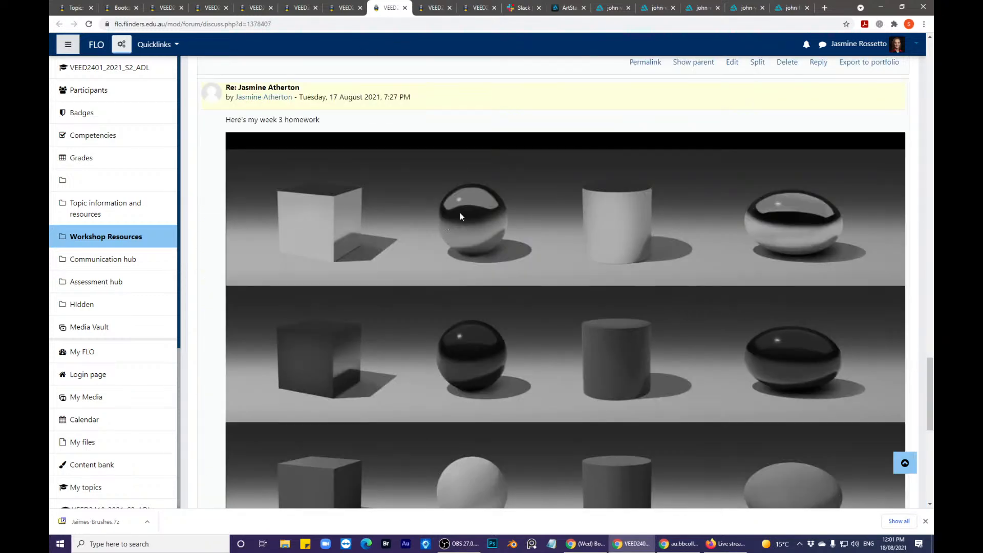
pyautogui.scroll(10, 460, 213)
pyautogui.scroll(-1, 573, 398)
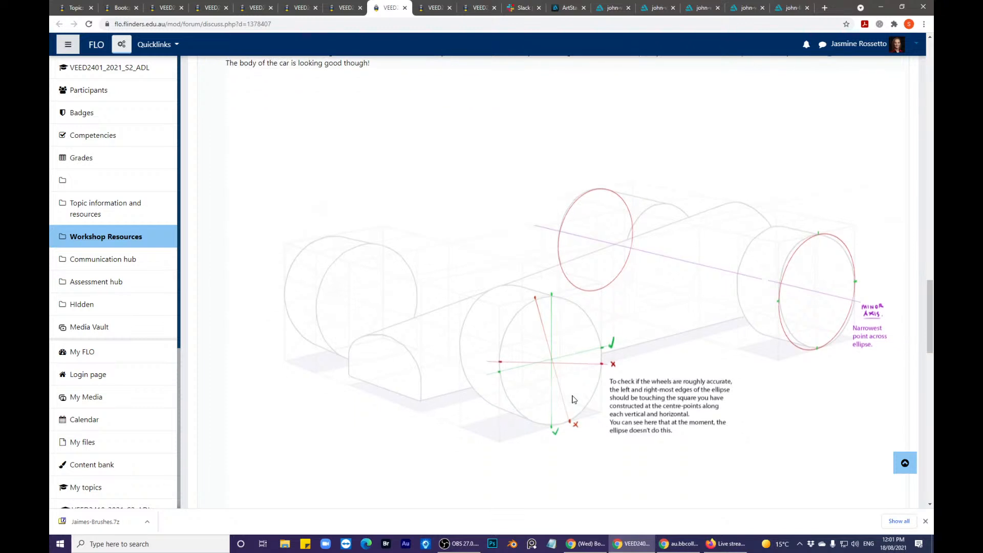
pyautogui.scroll(-1, 574, 399)
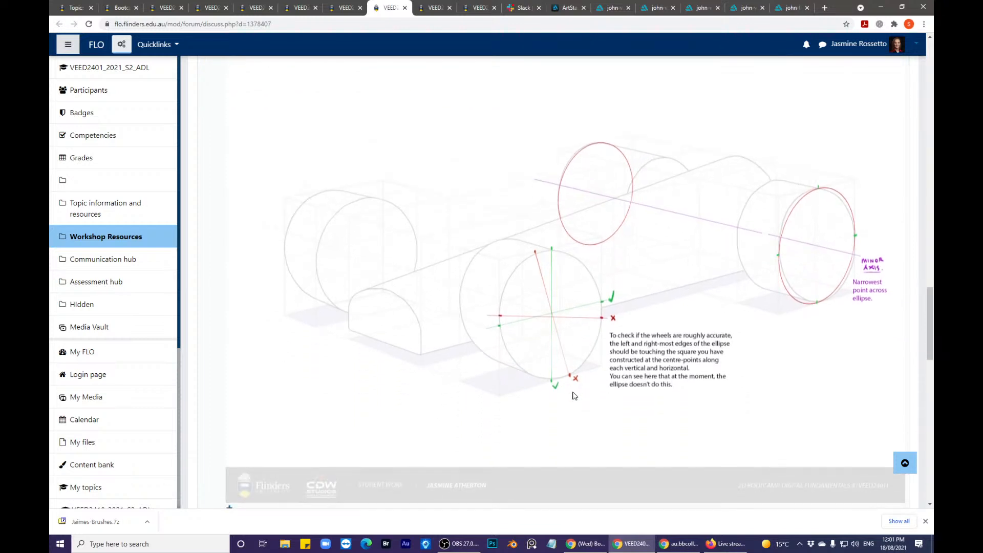